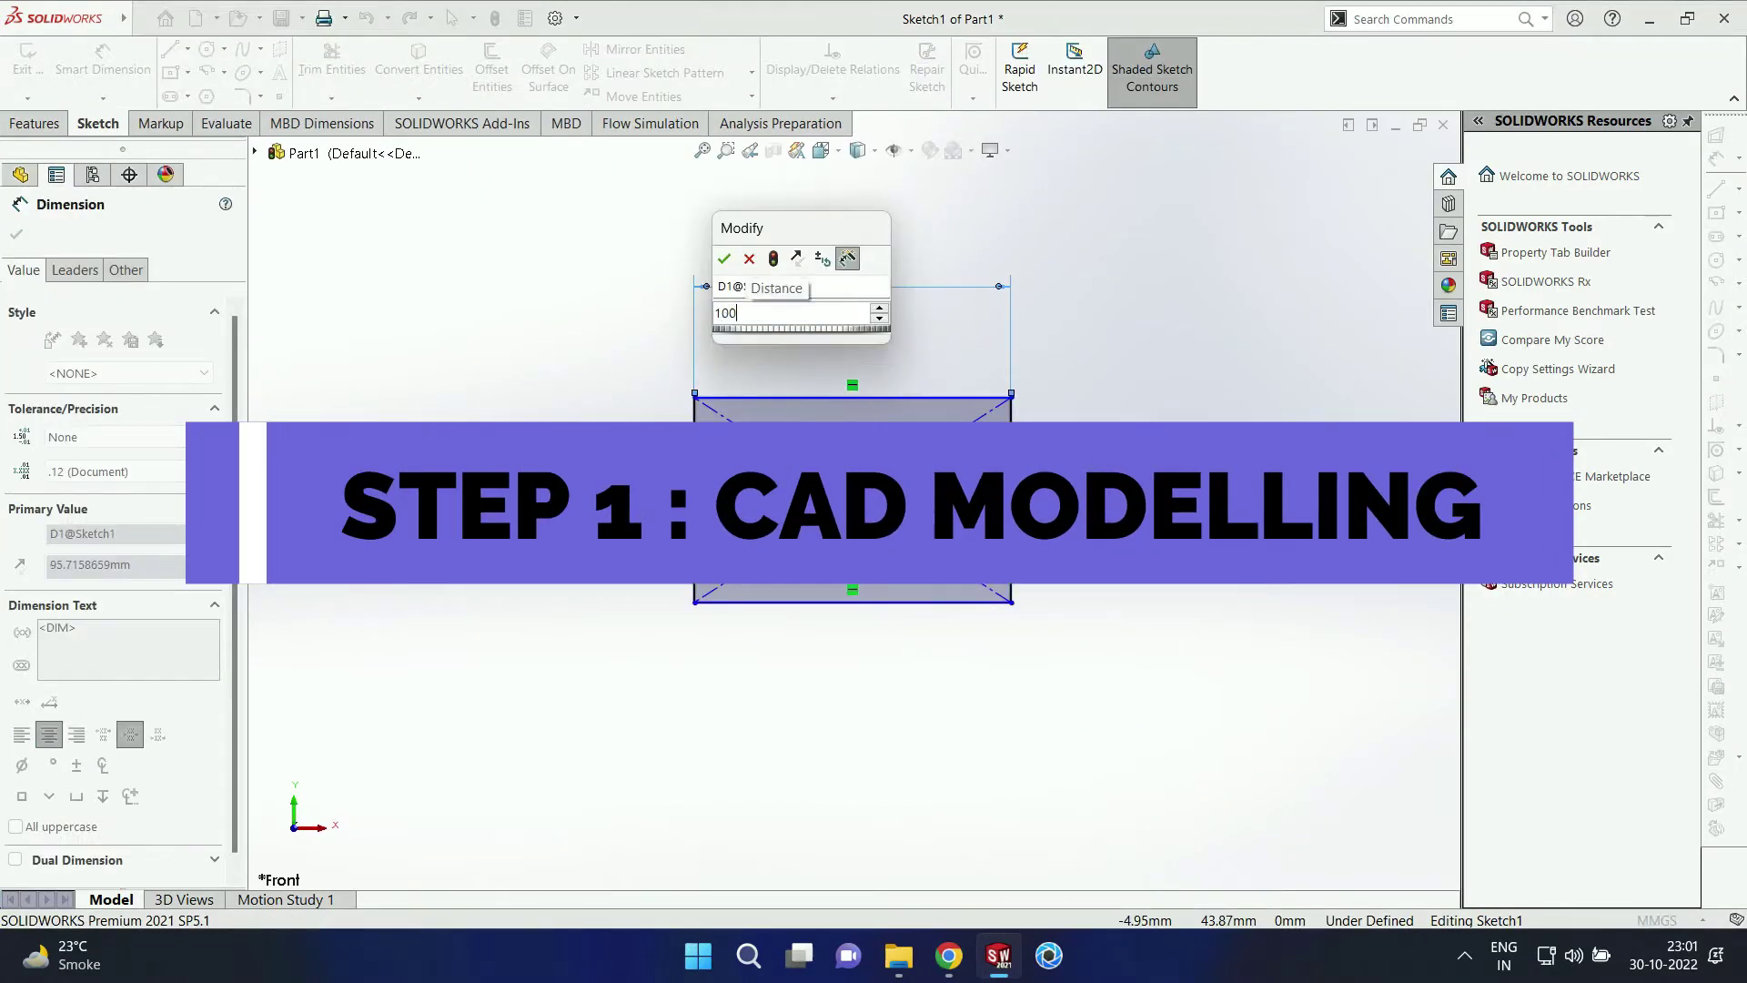
# Step: Set the base rectangle's horizontal width to 100 mm
pyautogui.press('Return')
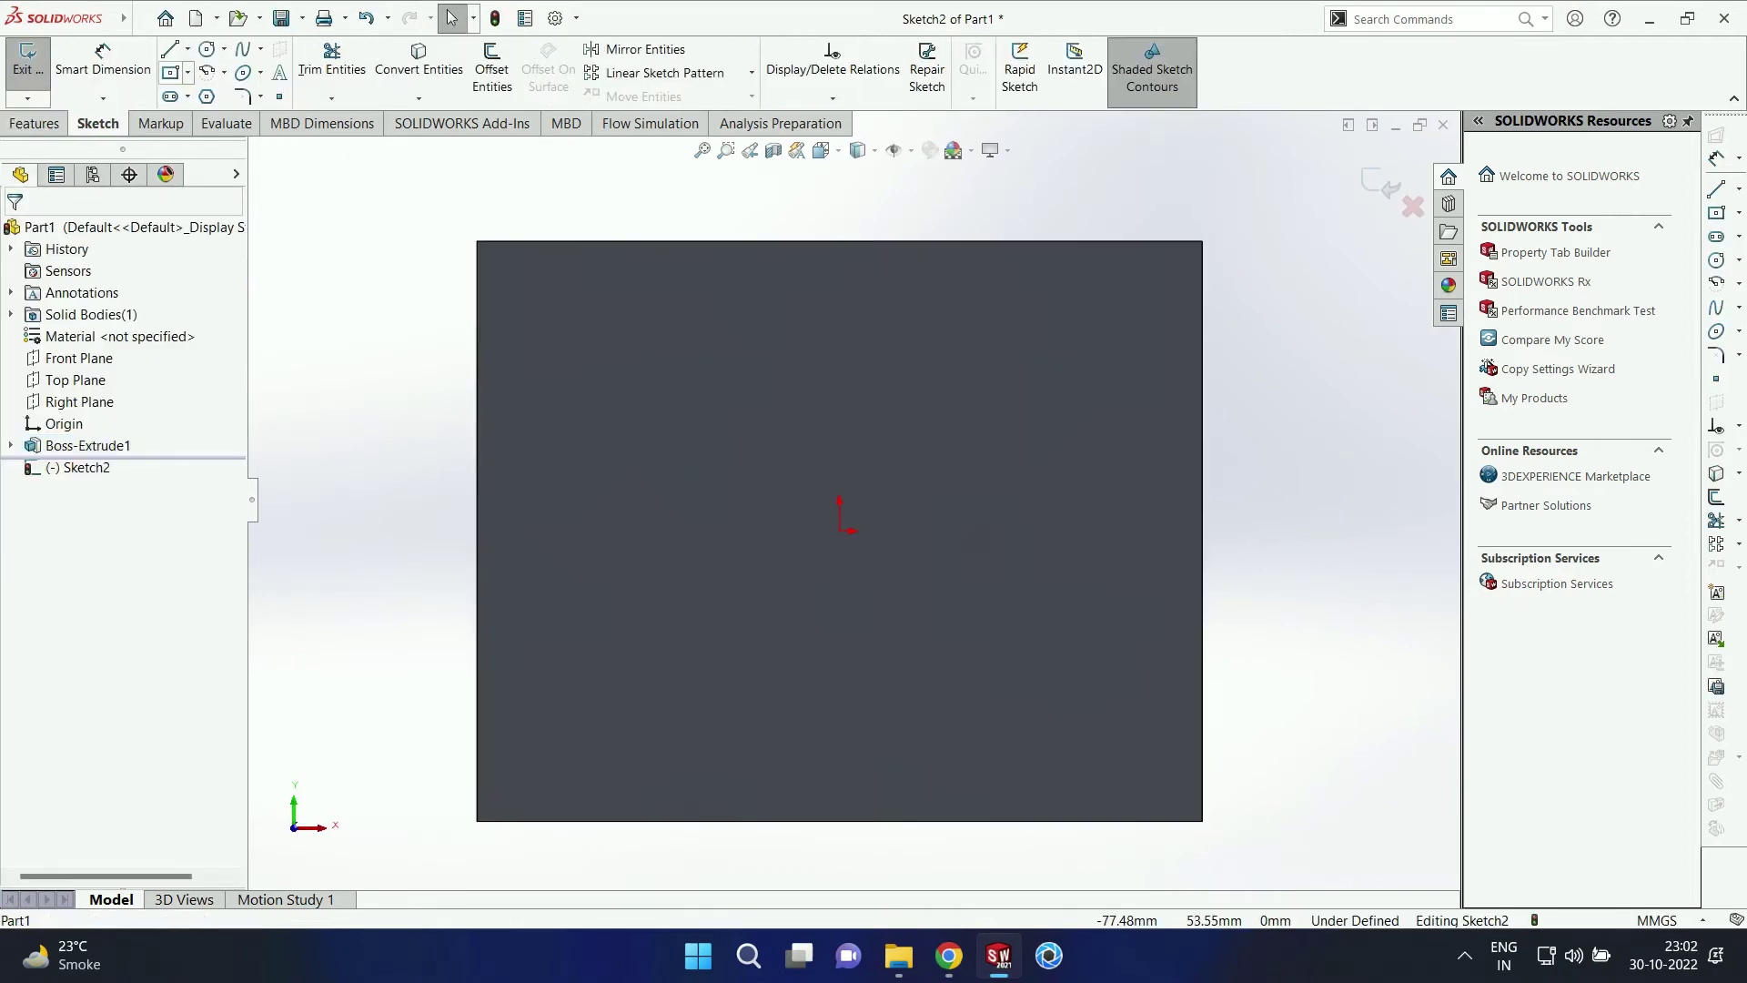
# Step: Sketch a corner rectangle covering the right-hand part of the block's front face and extrude it 60 mm
pyautogui.click(170, 73)
pyautogui.click(1202, 242)
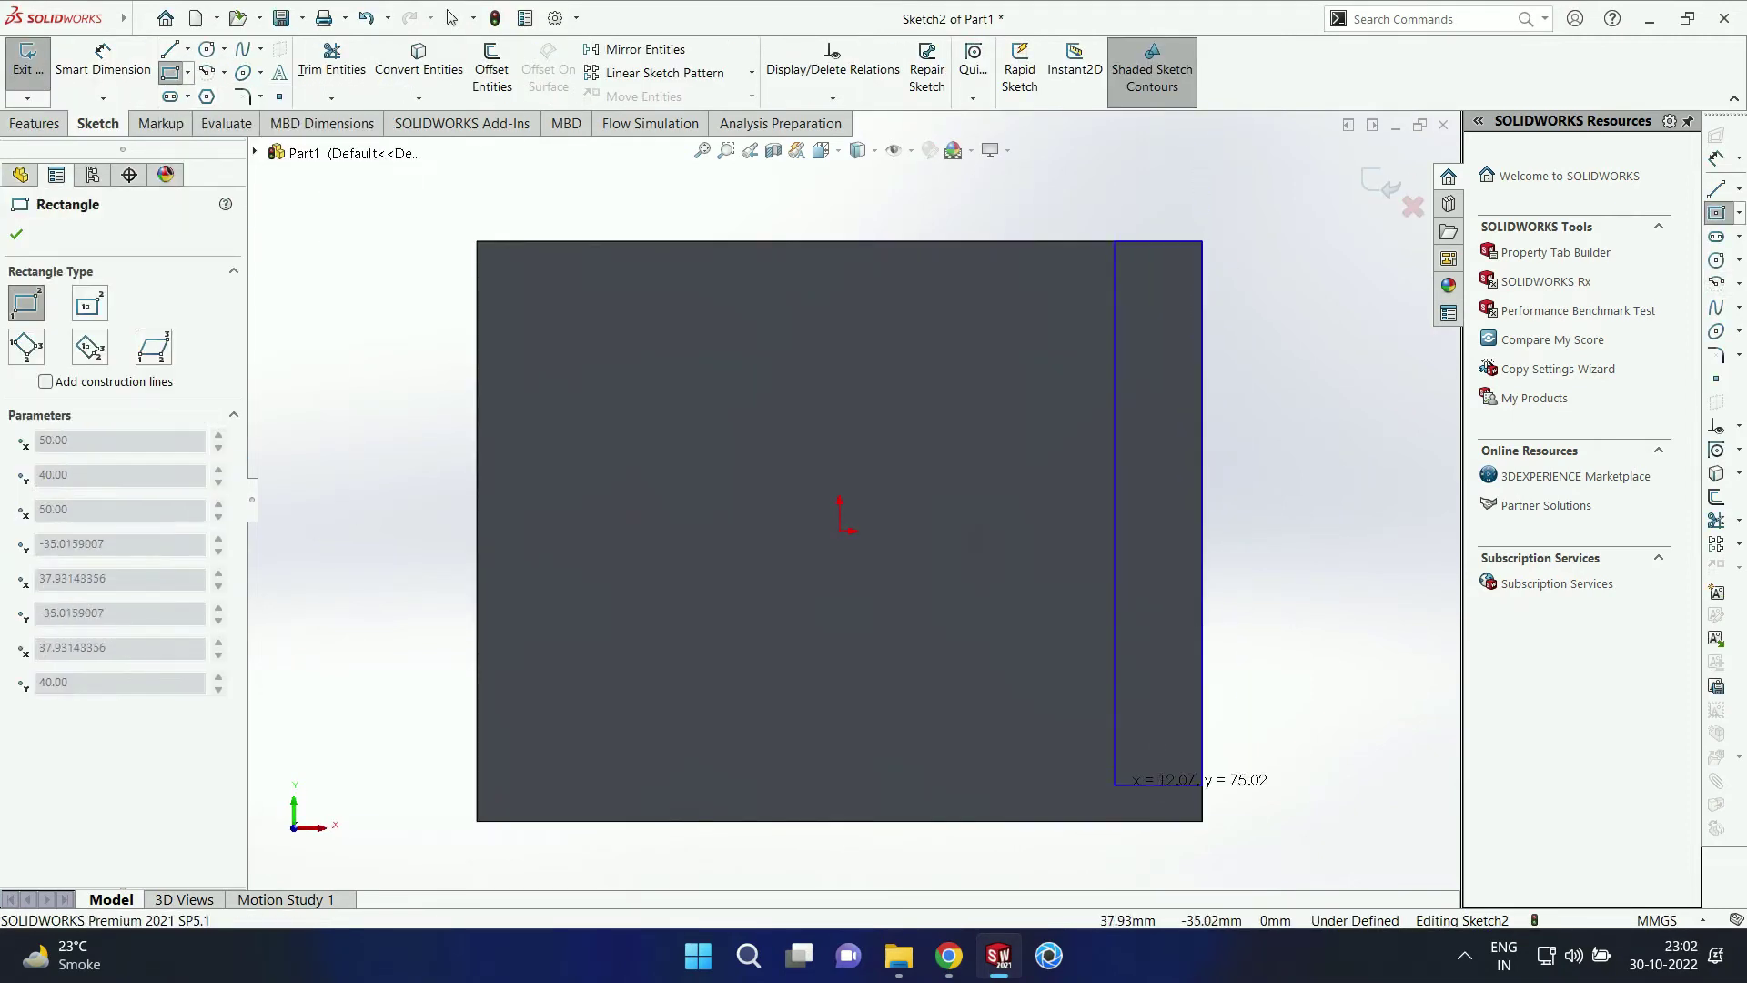
pyautogui.click(857, 821)
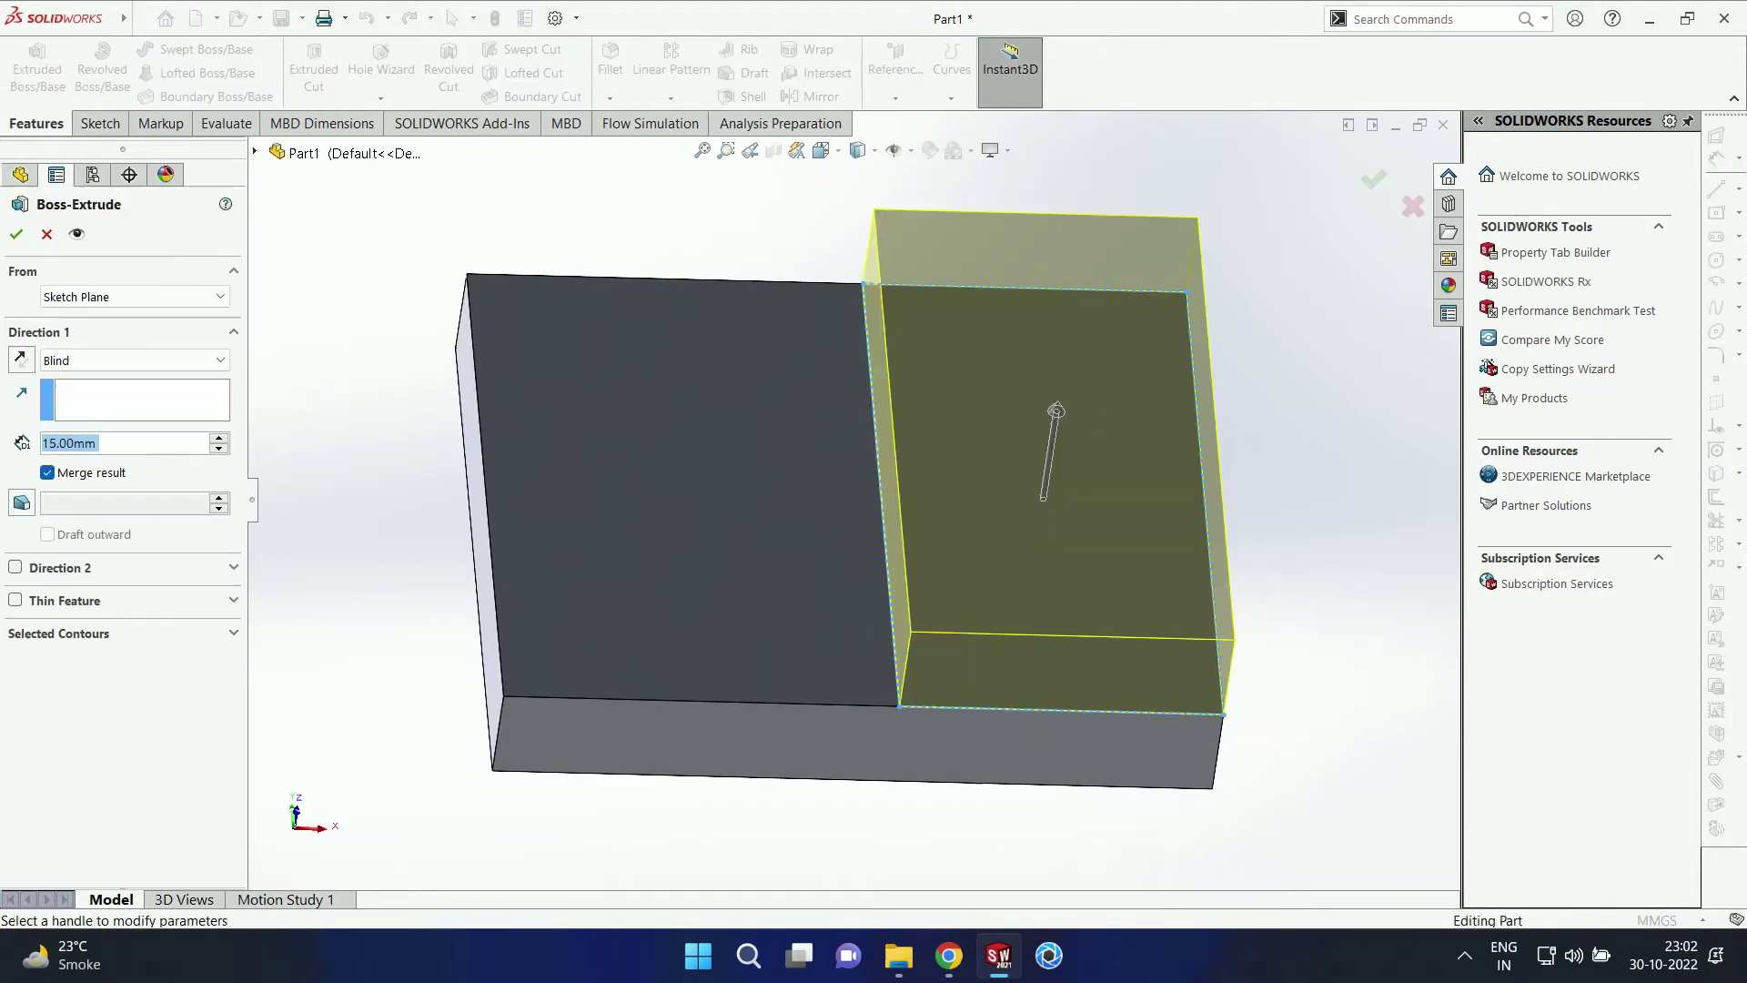
pyautogui.write('60')
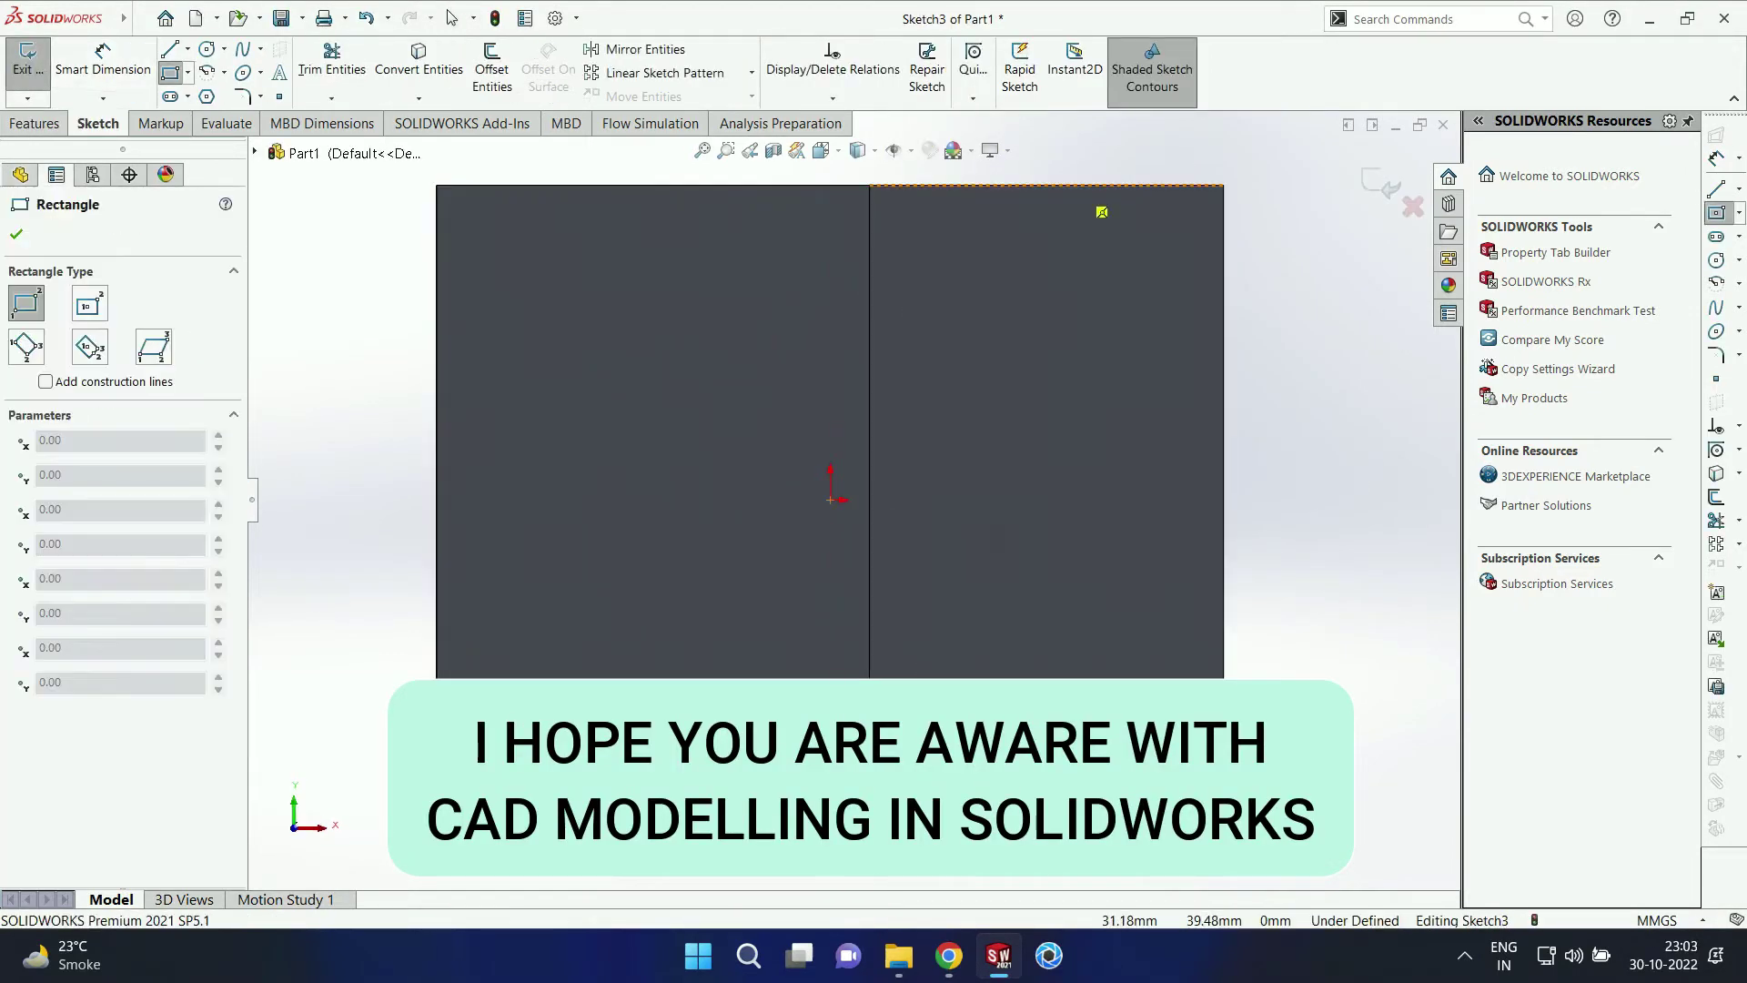
# Step: Sketch a rectangle from the raised face's upper edge past its right side and align its lower side with the block's lower edge
pyautogui.click(1076, 185)
pyautogui.click(1395, 834)
pyautogui.press('Escape')
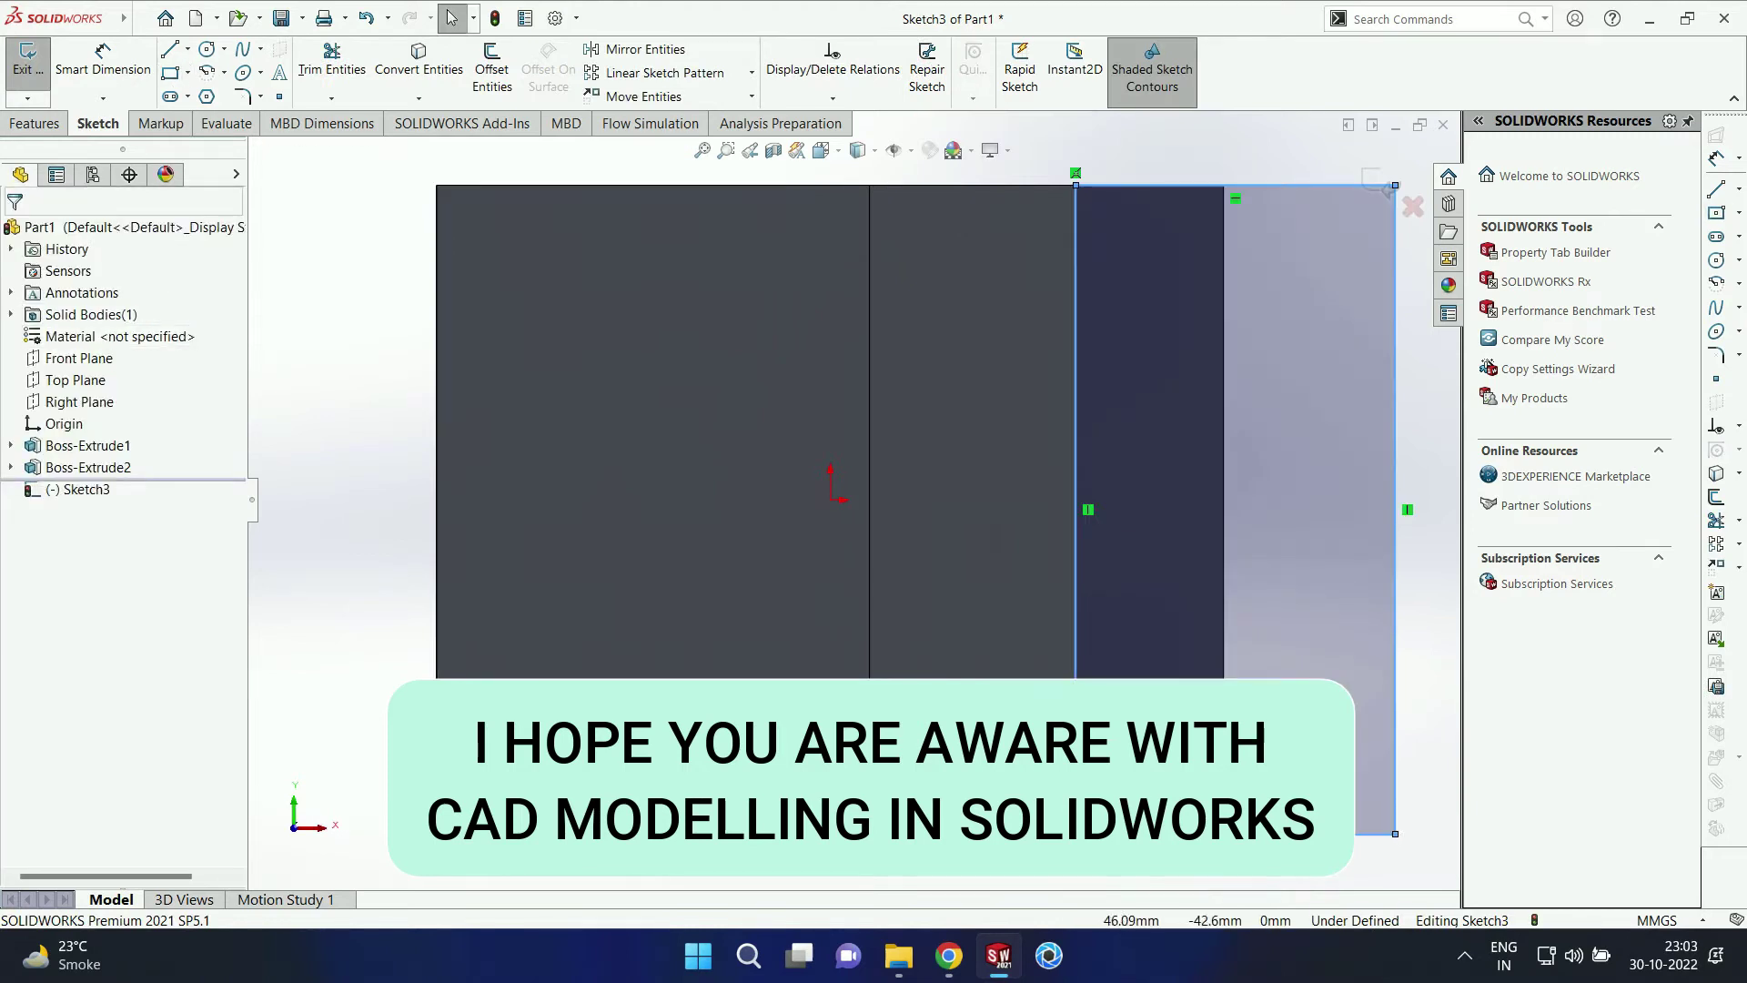
pyautogui.click(773, 815)
pyautogui.keyDown('ctrl'); pyautogui.click(1235, 834); pyautogui.keyUp('ctrl')
pyautogui.click(22, 555)
pyautogui.click(16, 234)
# Step: Dimension the horizontal width of the overhanging rectangle along its lower side
pyautogui.click(102, 60)
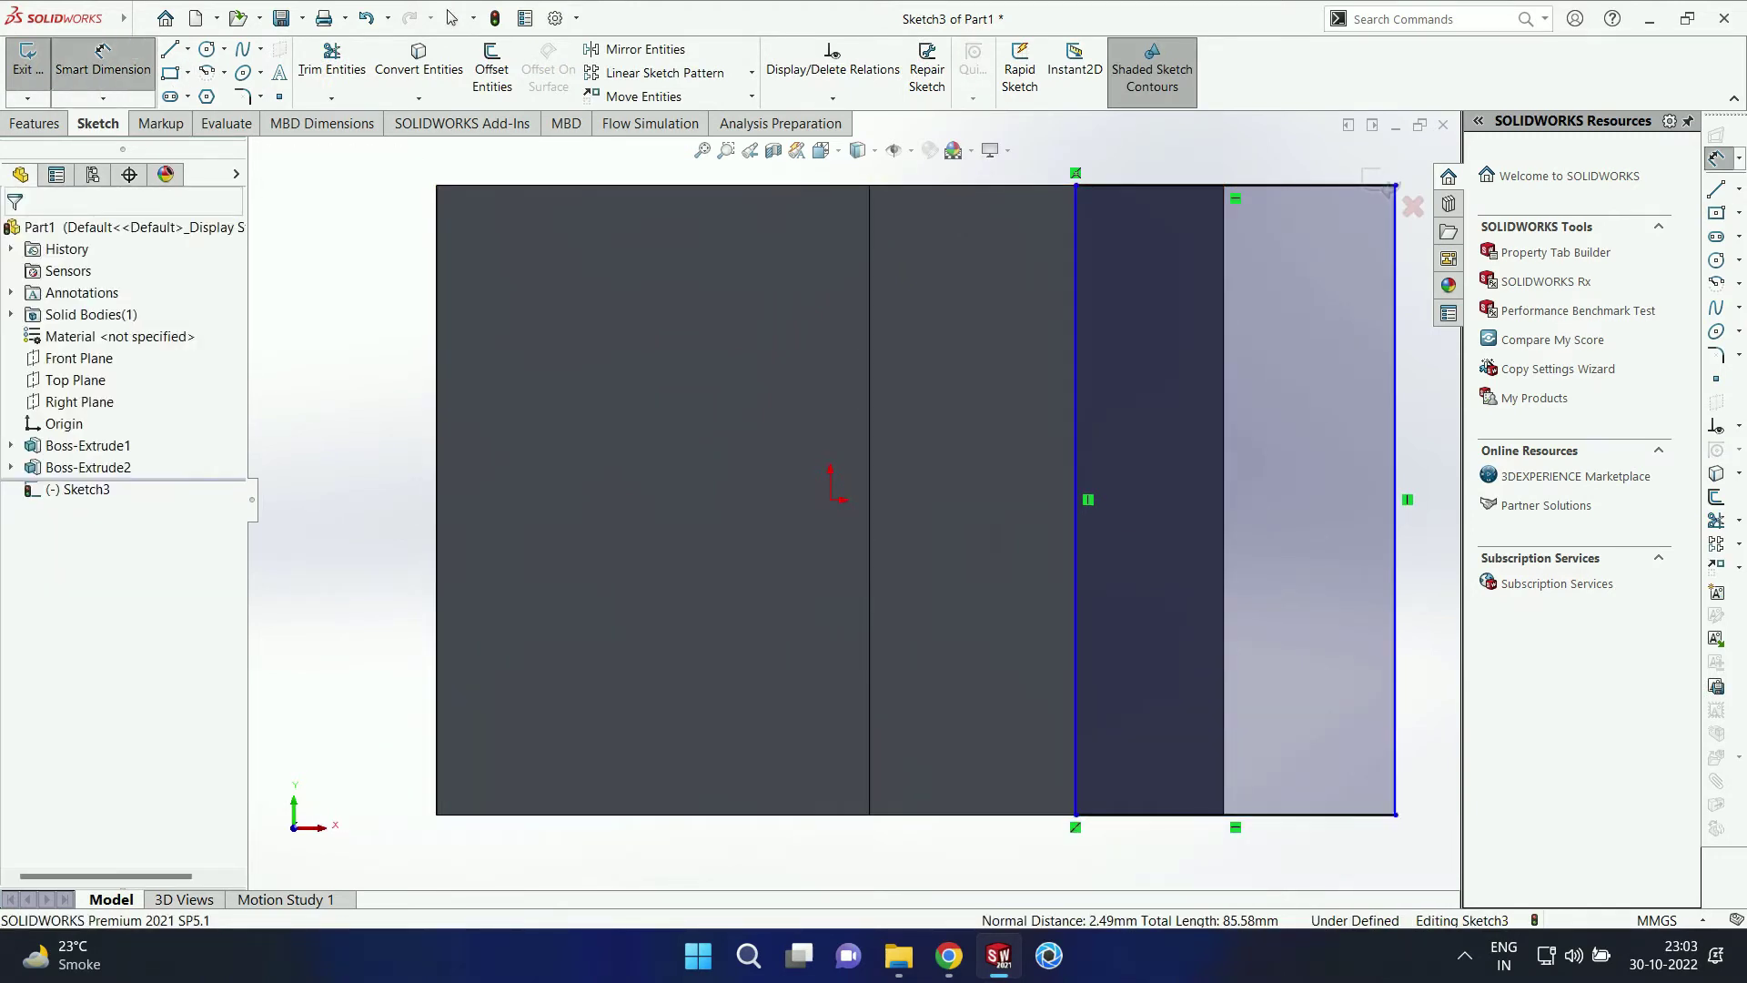
pyautogui.click(1235, 815)
pyautogui.click(1208, 853)
pyautogui.write('40.58143263mm')
pyautogui.press('Return')
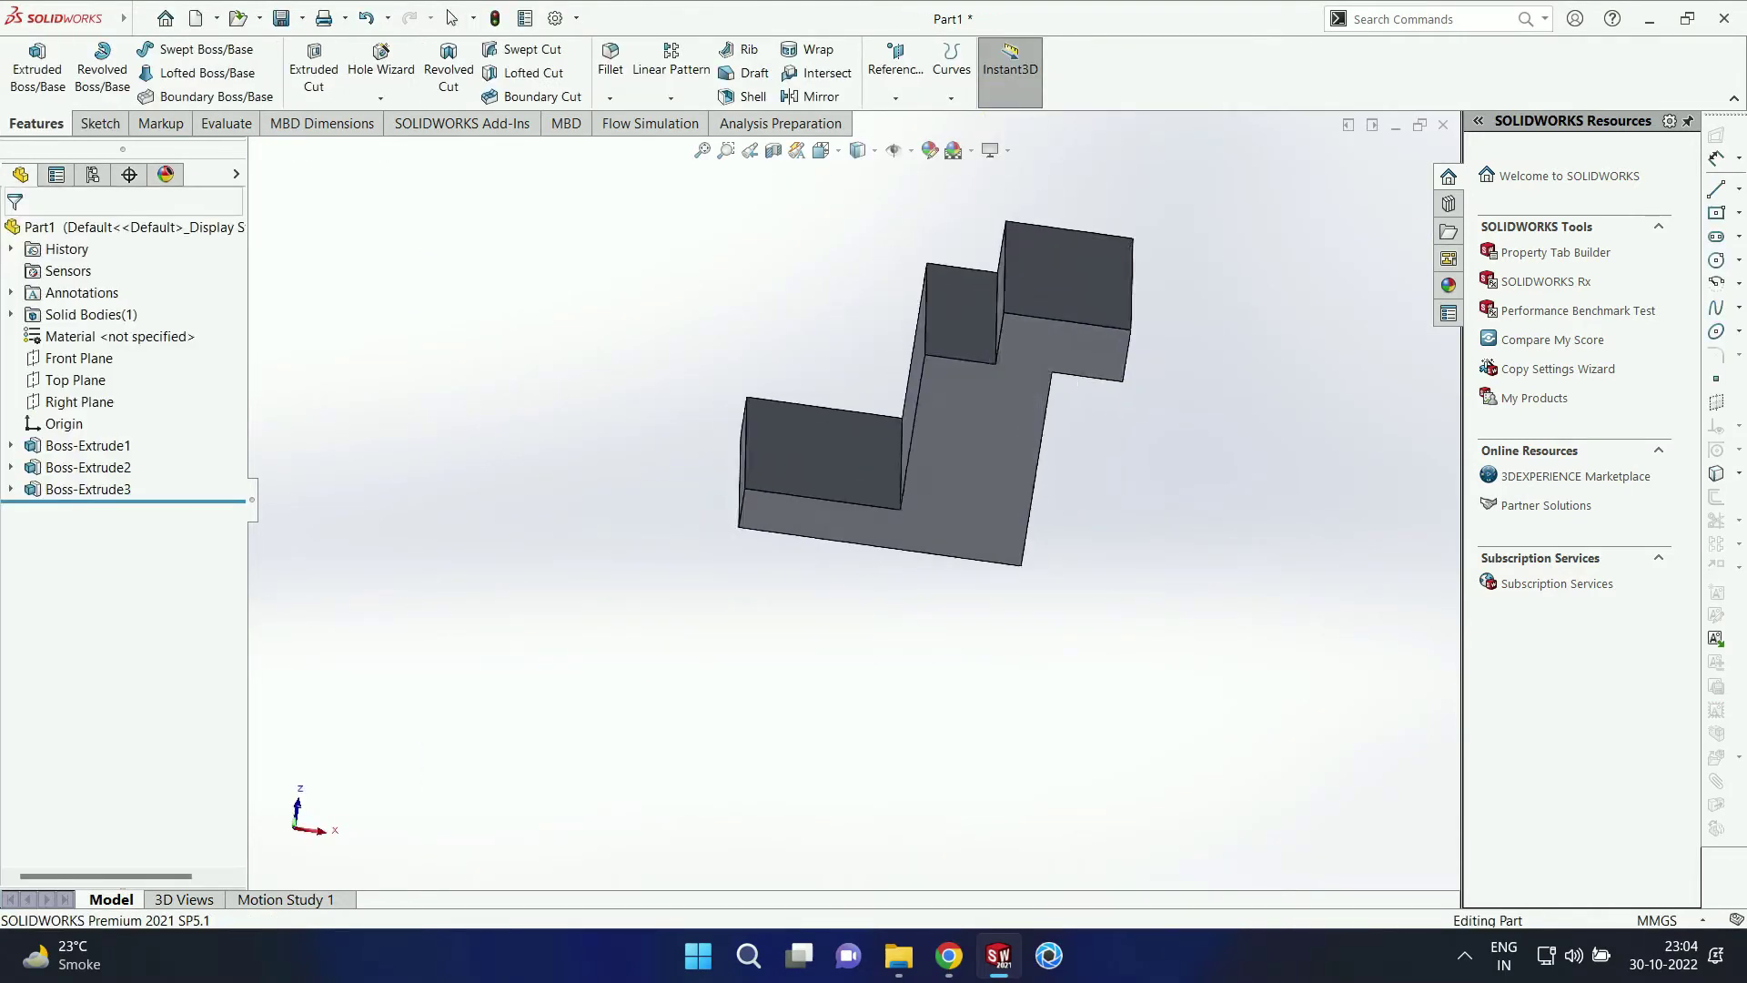
# Step: Chamfer the inner edge beneath the overhang with a 20 mm distance at 45°
pyautogui.moveTo(919, 455); pyautogui.dragTo(910, 355, button='middle')
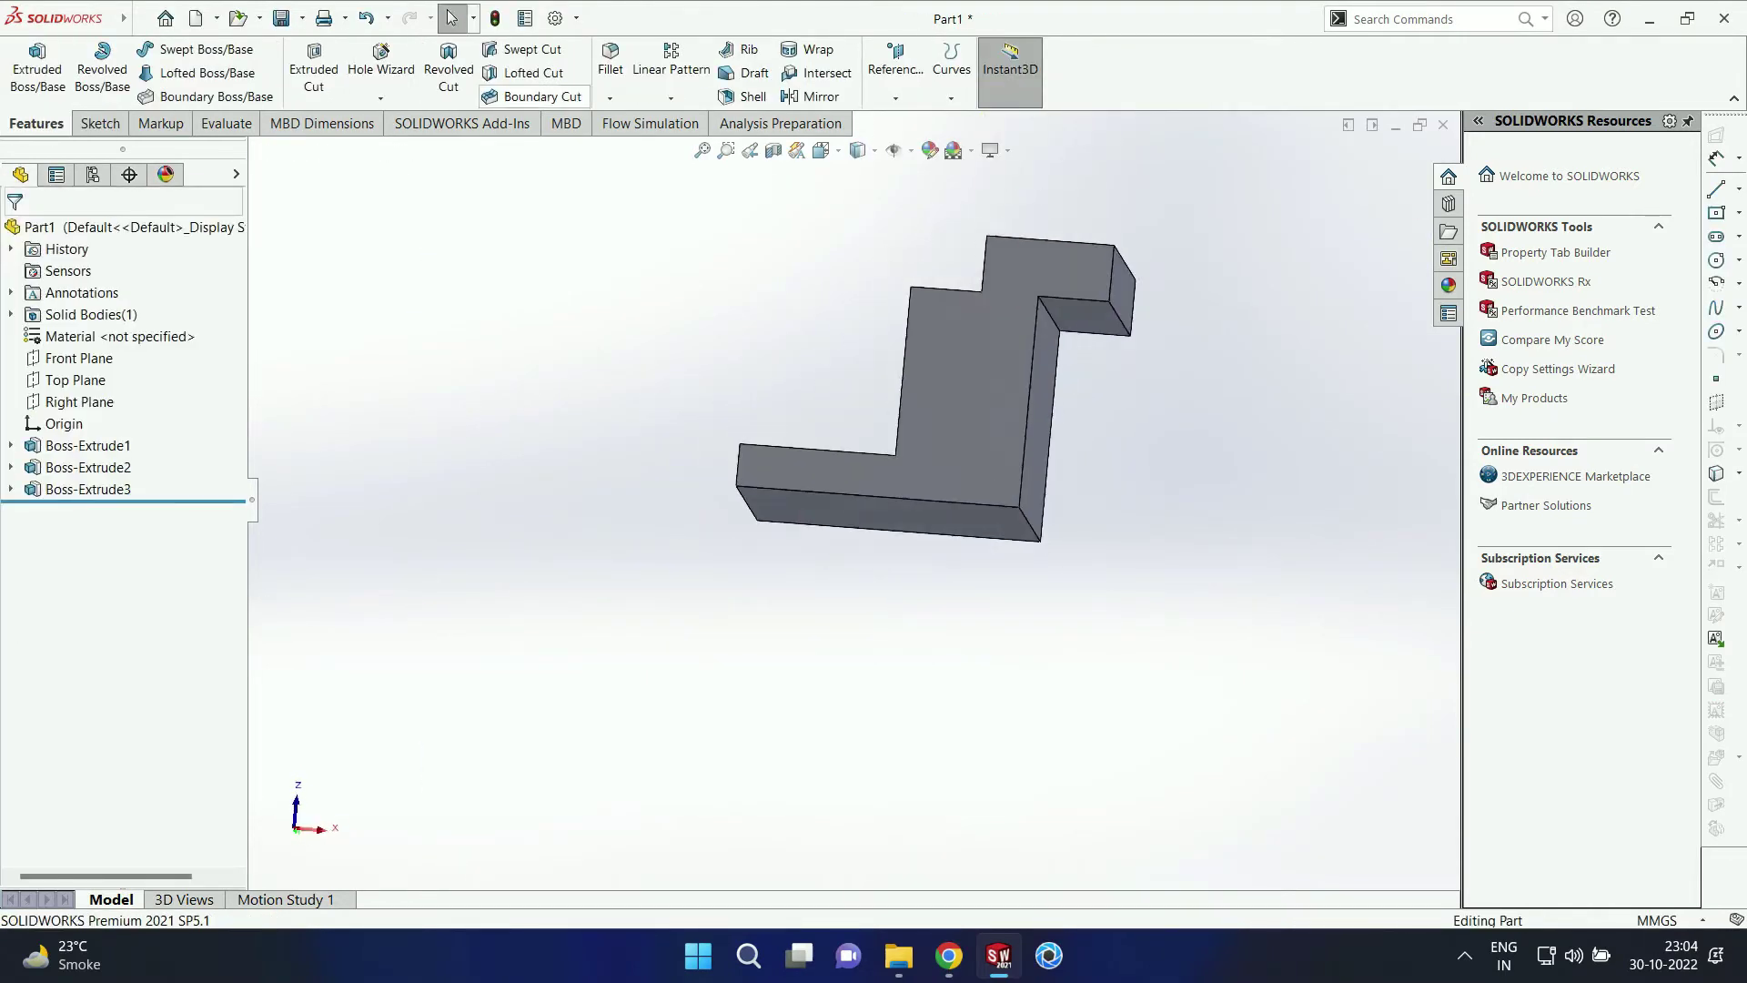
pyautogui.click(611, 97)
pyautogui.click(650, 143)
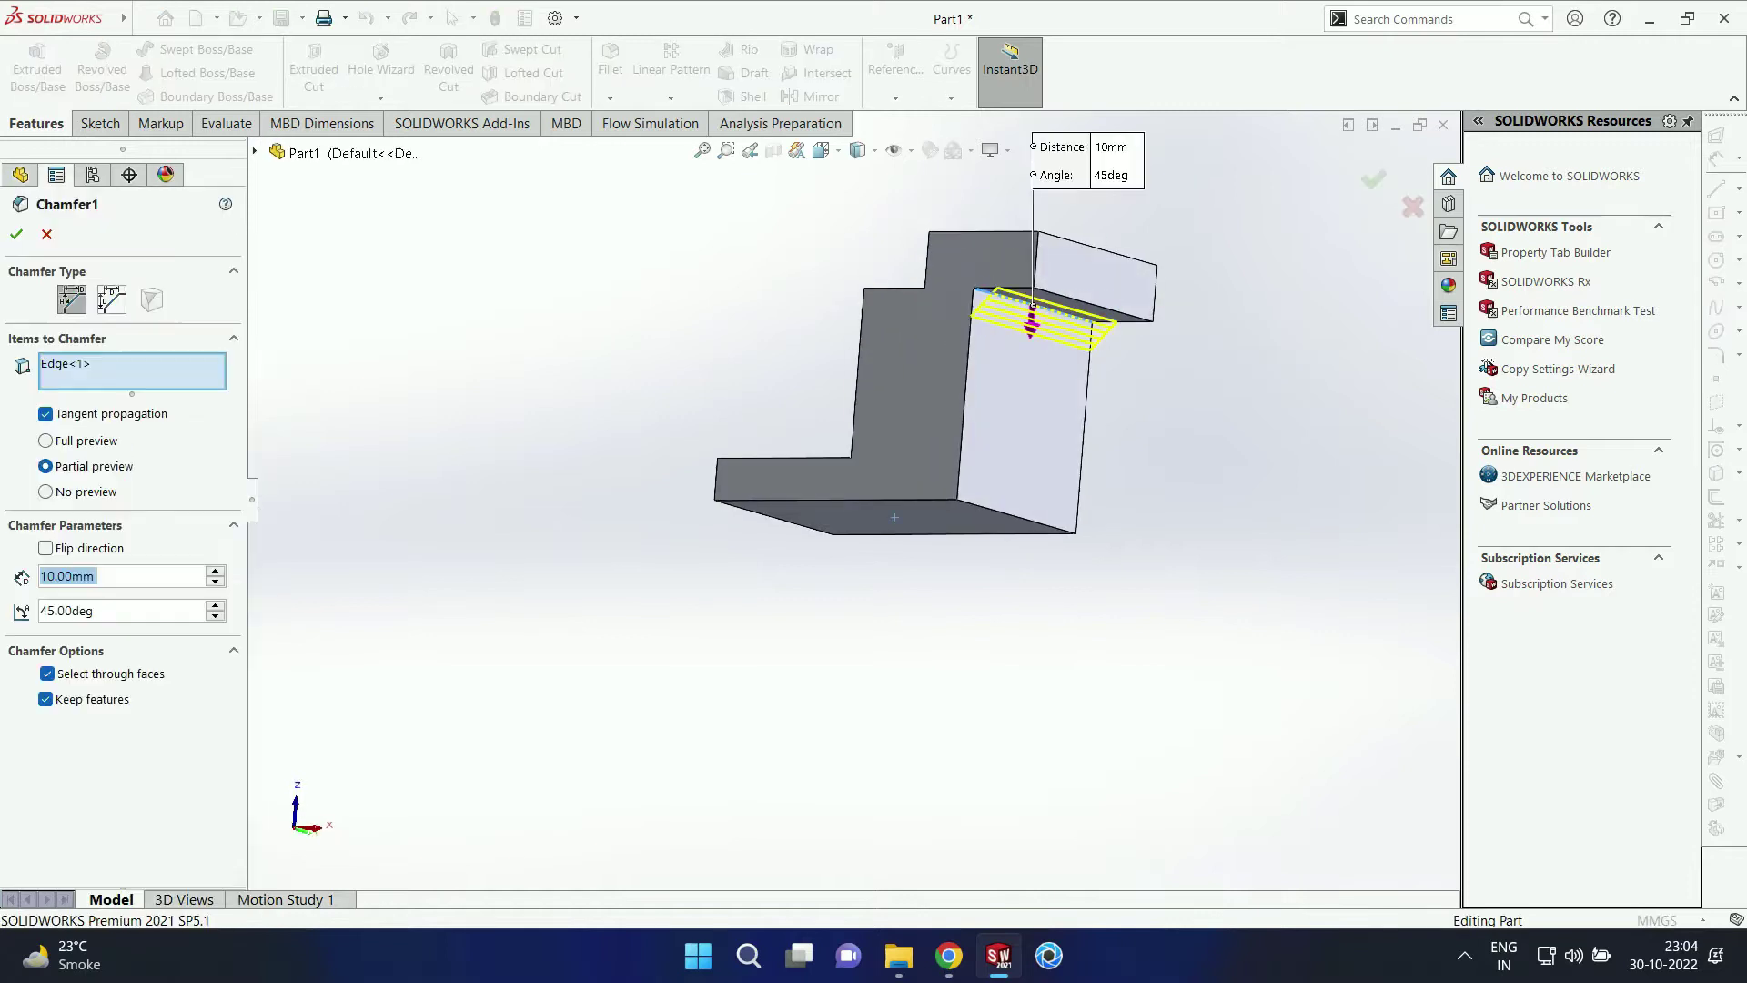
pyautogui.write('20')
pyautogui.press('Tab')
pyautogui.press('Return')
# Step: Sketch two circles, one above the other, on the lowest step face and make them equal in size
pyautogui.moveTo(910, 410); pyautogui.dragTo(1055, 564, button='middle')
pyautogui.click(98, 122)
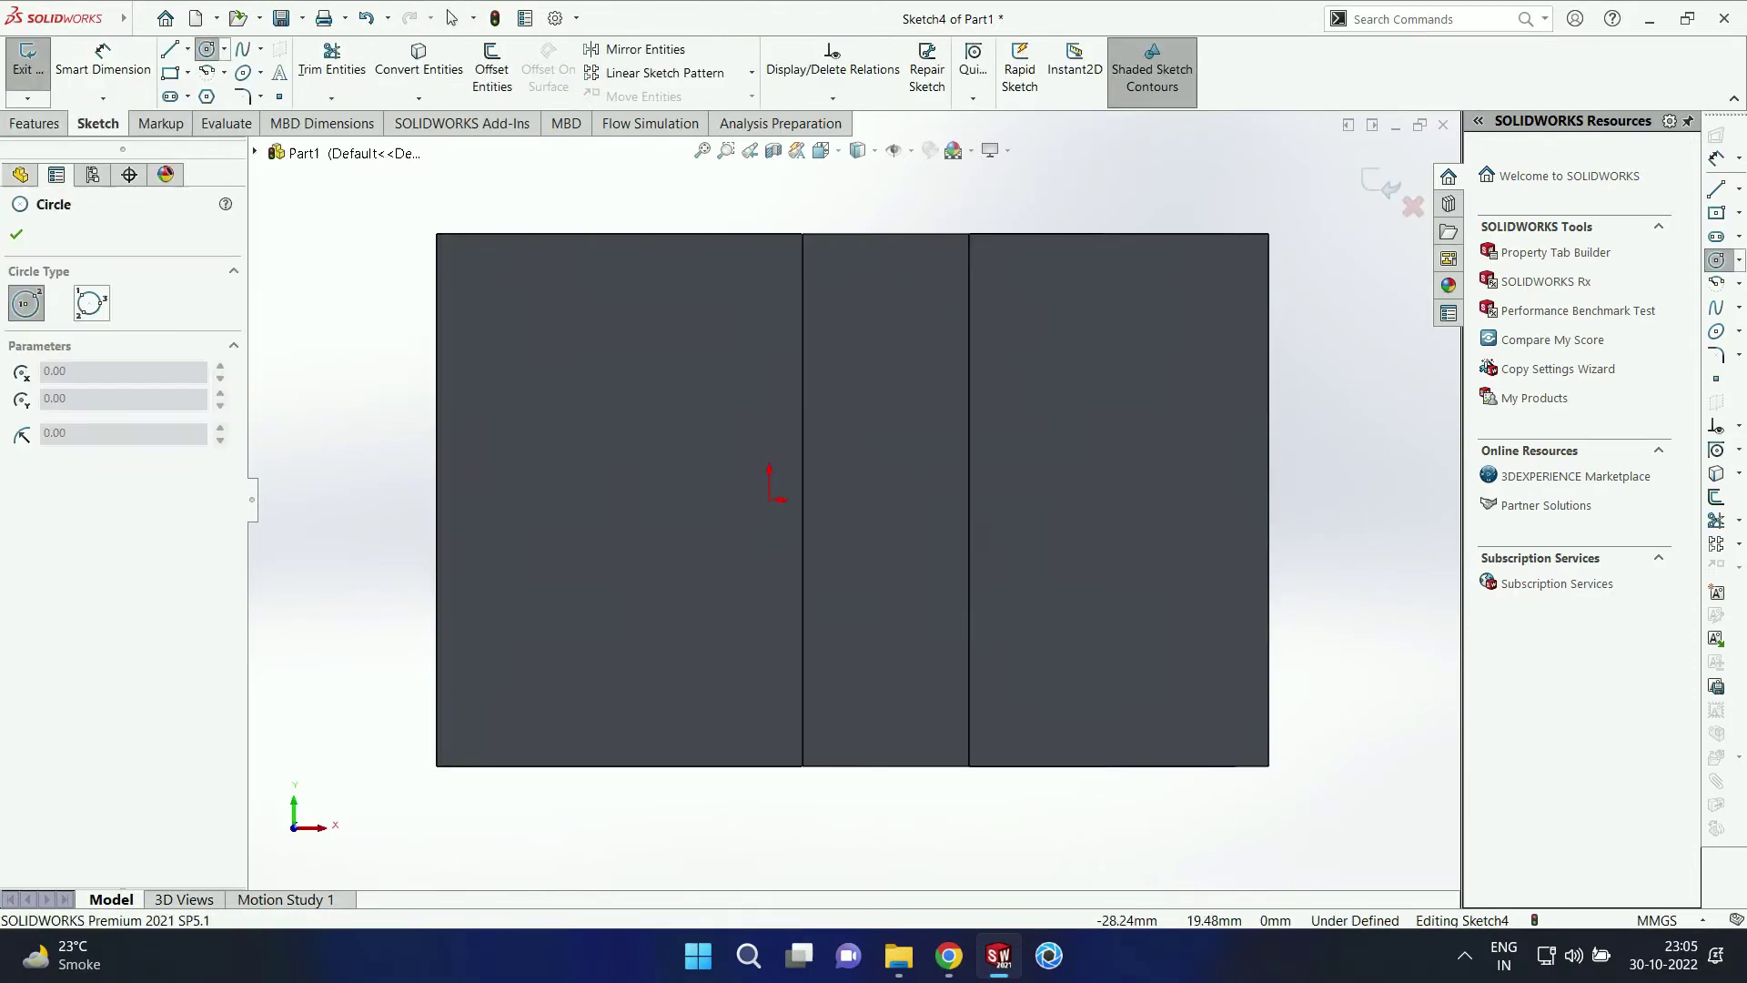
pyautogui.moveTo(590, 358); pyautogui.dragTo(615, 358)
pyautogui.moveTo(603, 637); pyautogui.dragTo(631, 637)
pyautogui.click(590, 383)
pyautogui.keyDown('ctrl'); pyautogui.click(602, 667); pyautogui.keyUp('ctrl')
pyautogui.click(24, 636)
# Step: Dimension both circle centres 25 mm from the left edge of the lowest step face
pyautogui.click(102, 60)
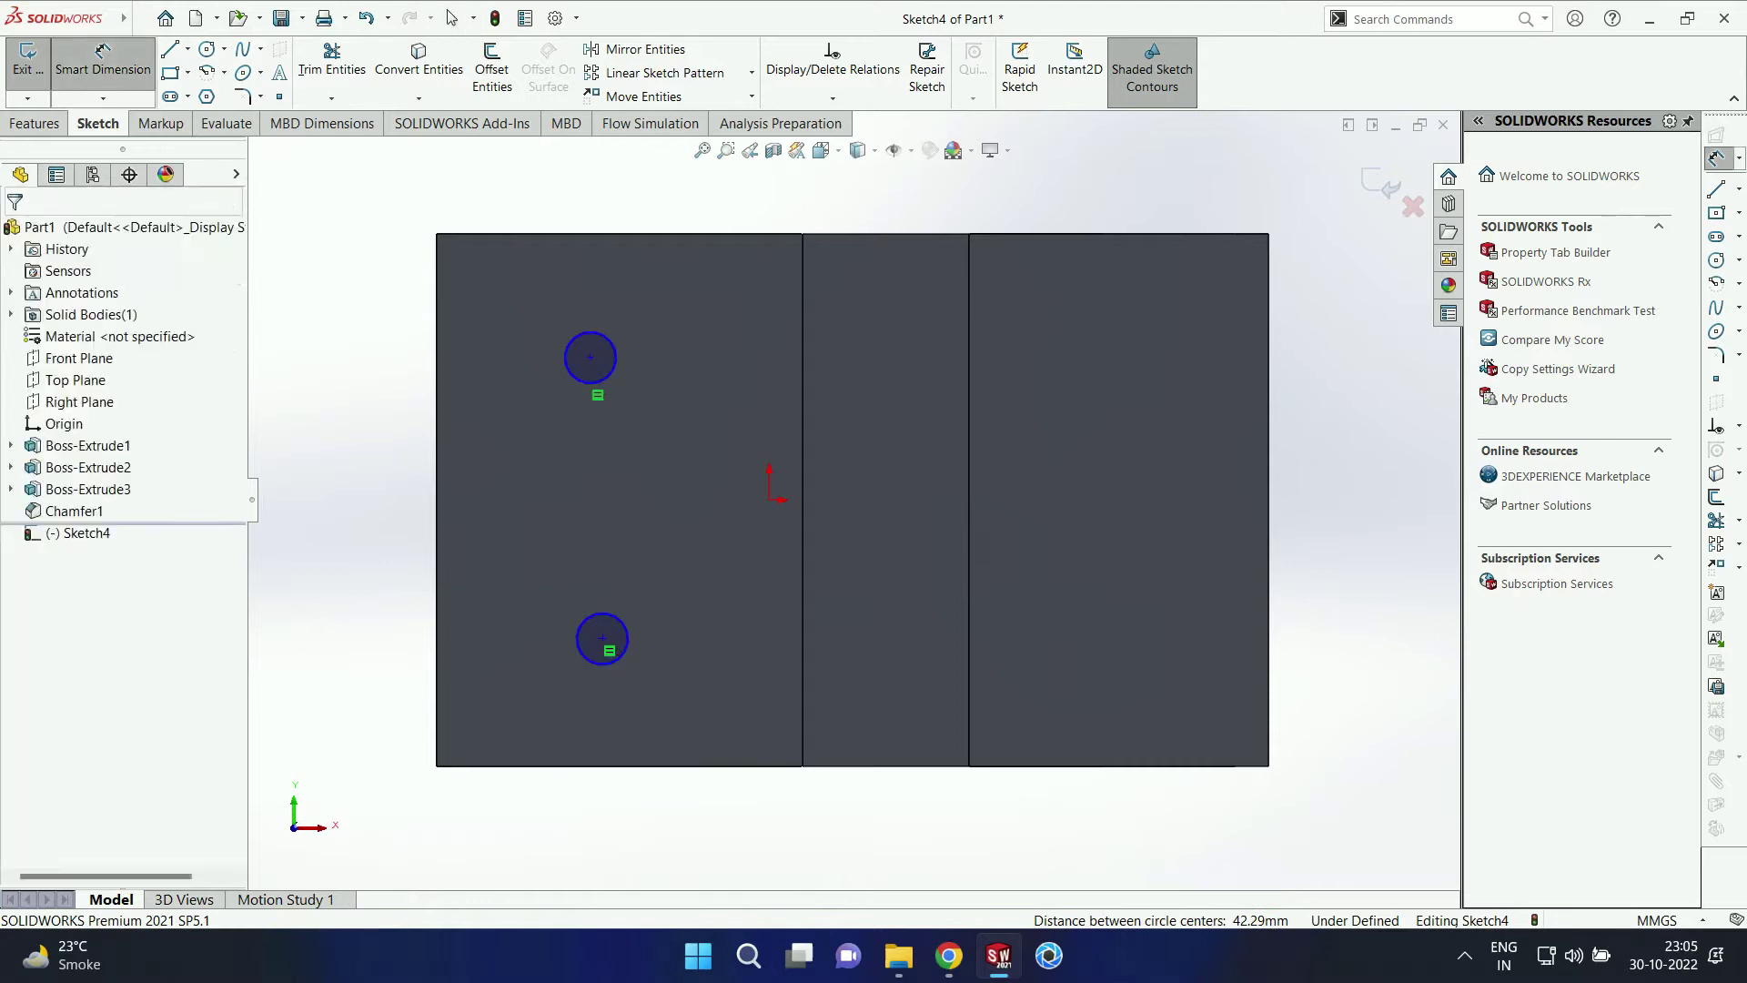
pyautogui.click(590, 358)
pyautogui.click(437, 358)
pyautogui.click(364, 241)
pyautogui.write('25')
pyautogui.click(438, 663)
pyautogui.click(513, 678)
pyautogui.write('25')
# Step: Dimension the vertical spacing between the two circle centres at 50 mm
pyautogui.click(602, 639)
pyautogui.click(603, 357)
pyautogui.click(676, 476)
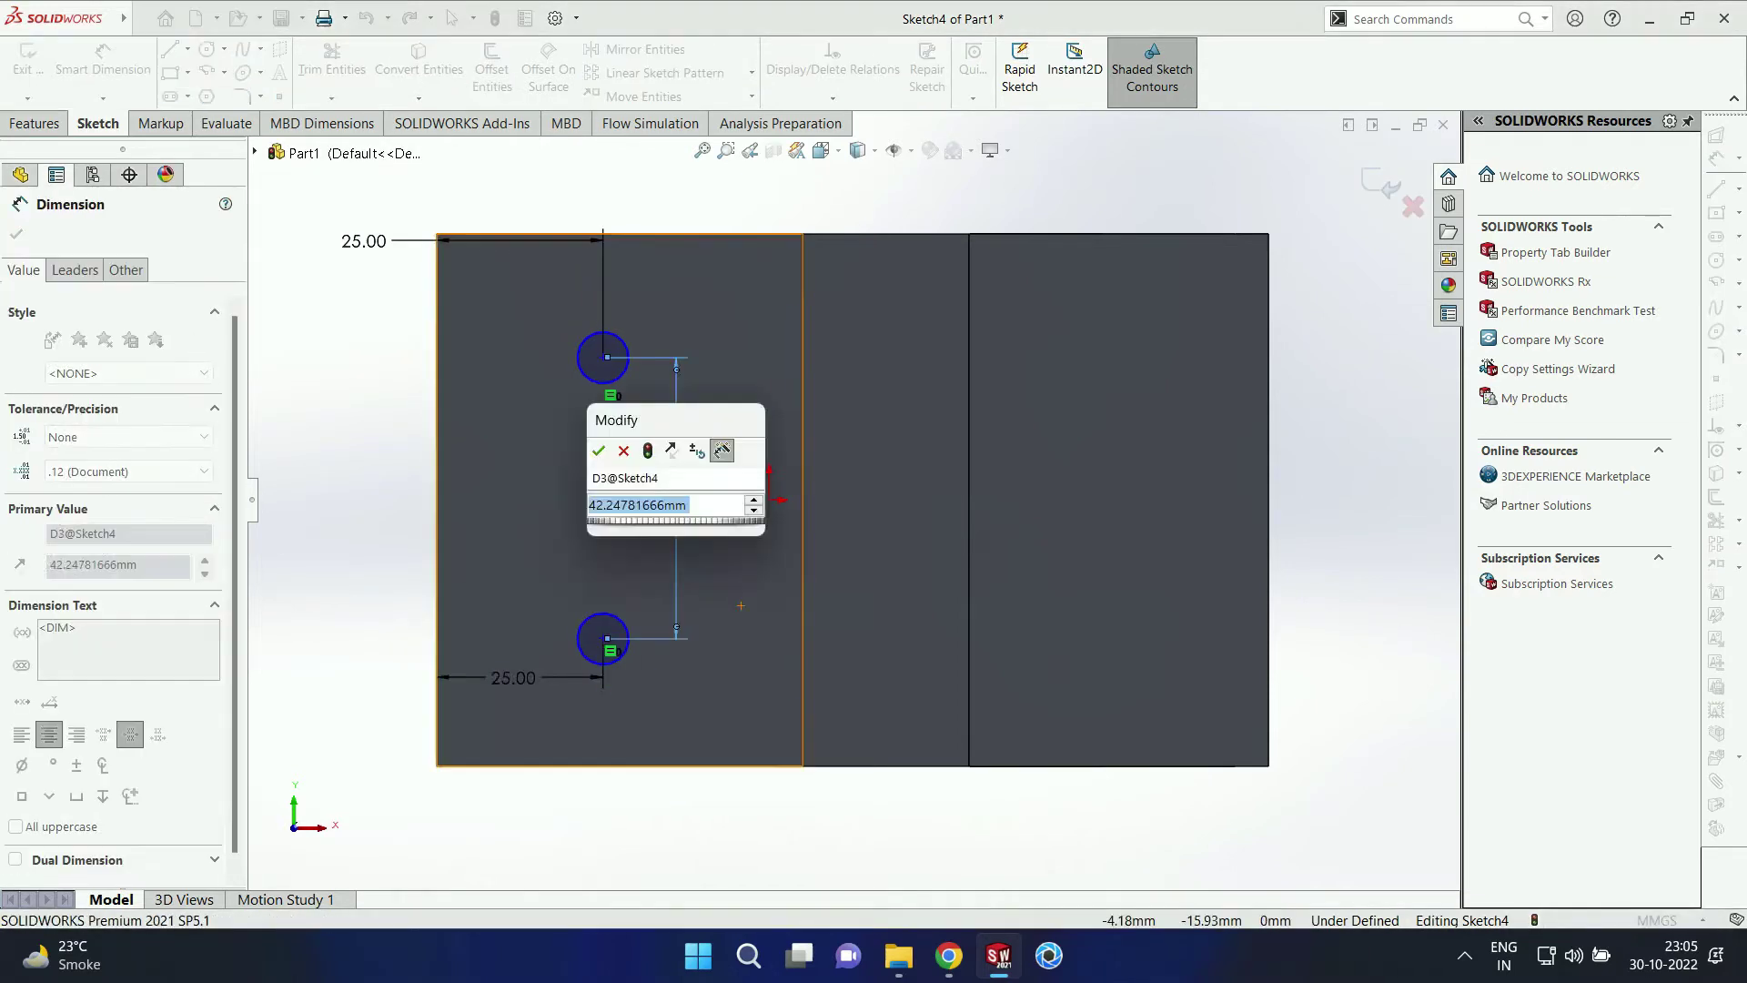
pyautogui.write('50')
# Step: Try to reattach the circle spacing dimension to the block's lower edge, and delete that dimension
pyautogui.moveTo(607, 639); pyautogui.dragTo(588, 768)
pyautogui.click(657, 665)
pyautogui.click(603, 639)
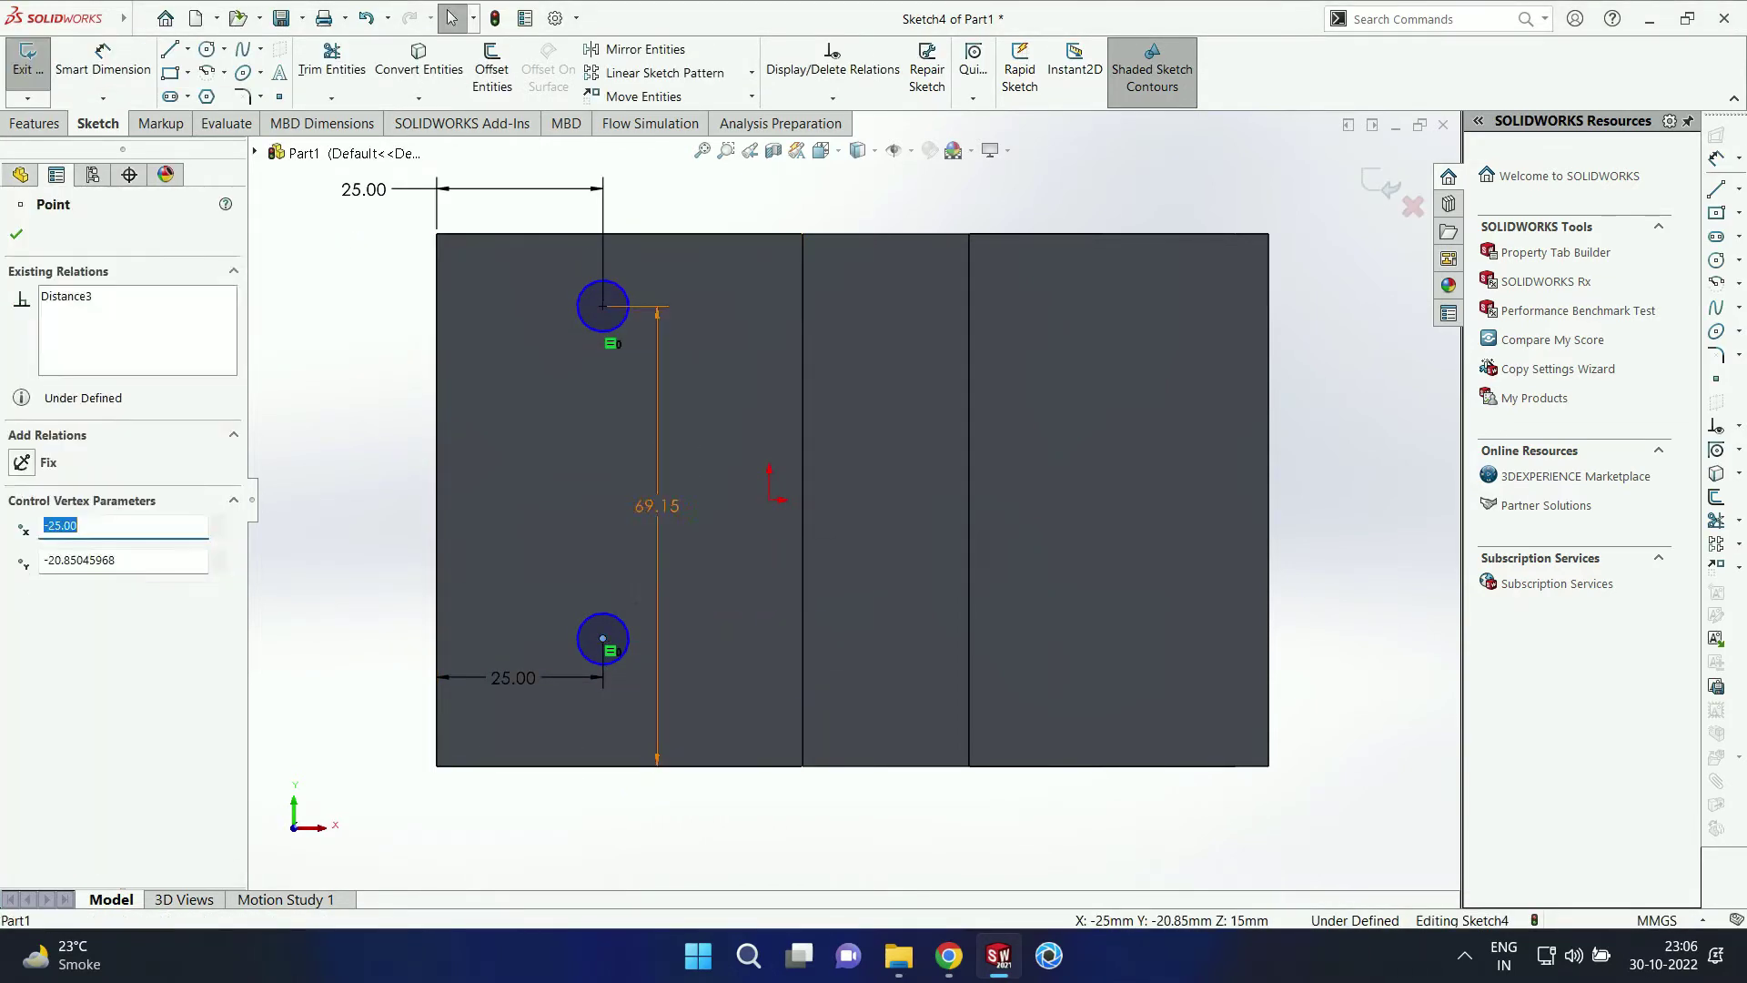
pyautogui.click(657, 506)
pyautogui.scroll(-2, 255, 830)
pyautogui.scroll(3, 255, 691)
pyautogui.press('Delete')
# Step: Recreate the vertical dimension between the two circle centres at 50 mm
pyautogui.click(103, 60)
pyautogui.click(808, 246)
pyautogui.click(807, 527)
pyautogui.click(840, 411)
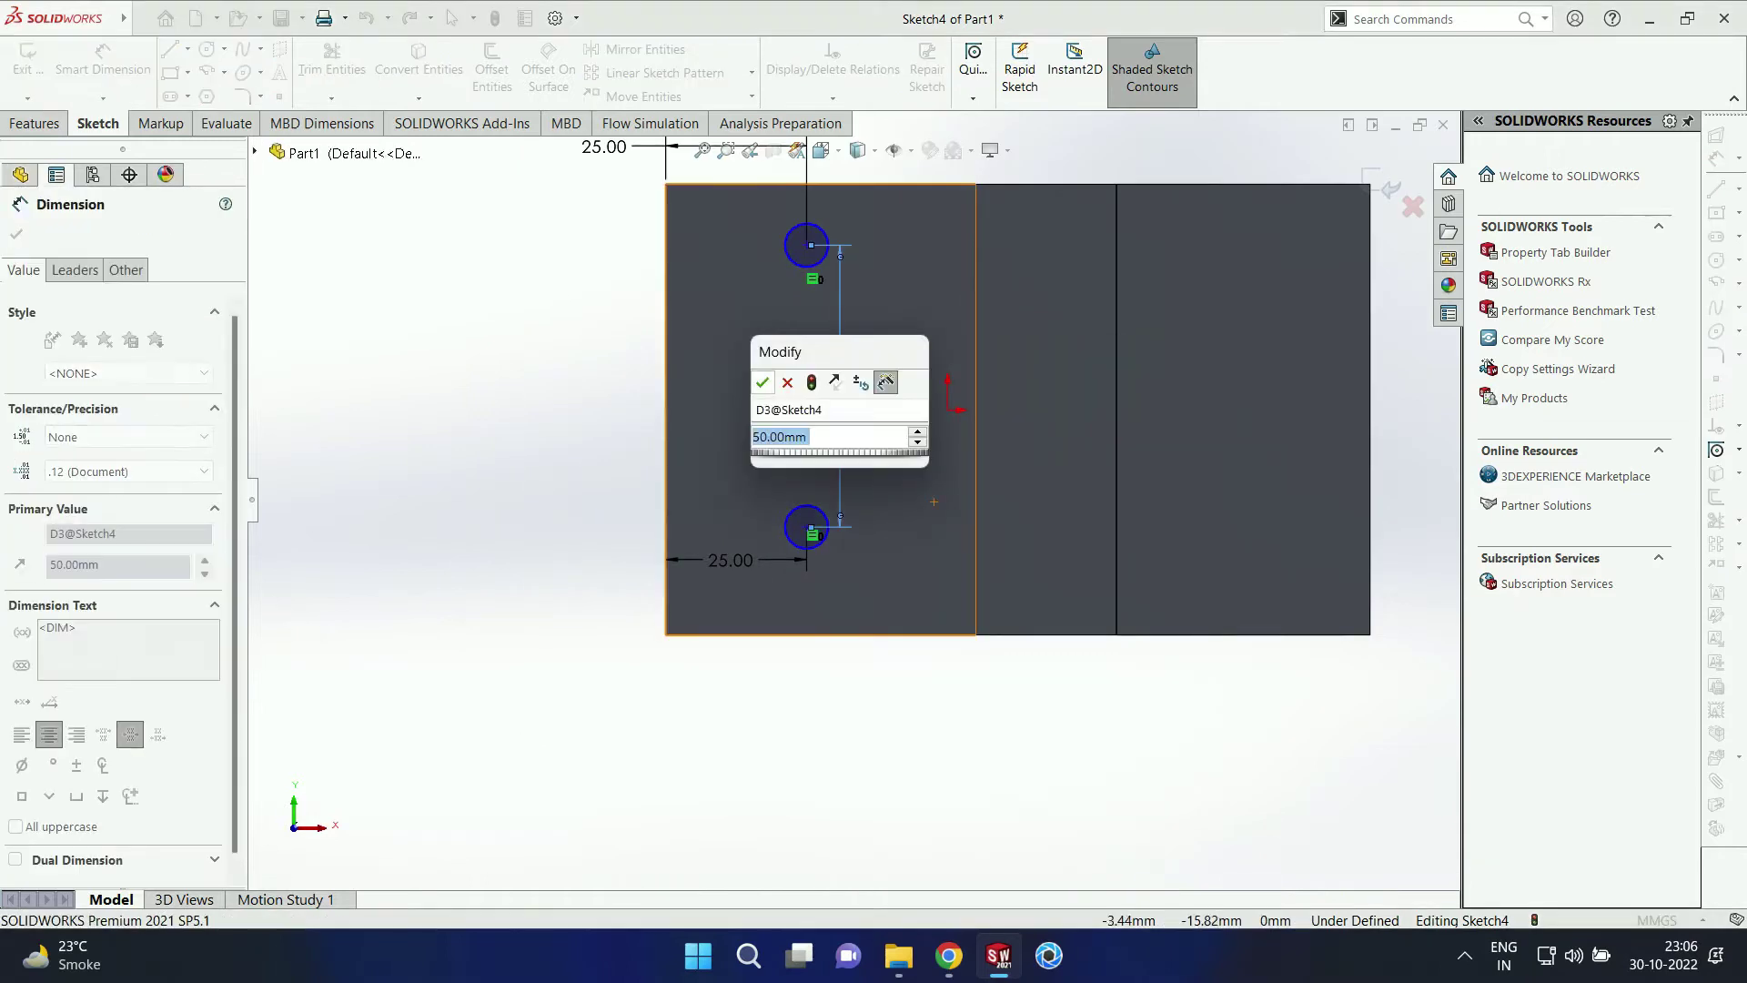
# Step: Dimension the lower circle's centre 15 mm above the block's lower edge
pyautogui.click(808, 526)
pyautogui.click(847, 634)
pyautogui.click(889, 580)
pyautogui.doubleClick(889, 565)
pyautogui.write('12.5')
pyautogui.click(809, 532)
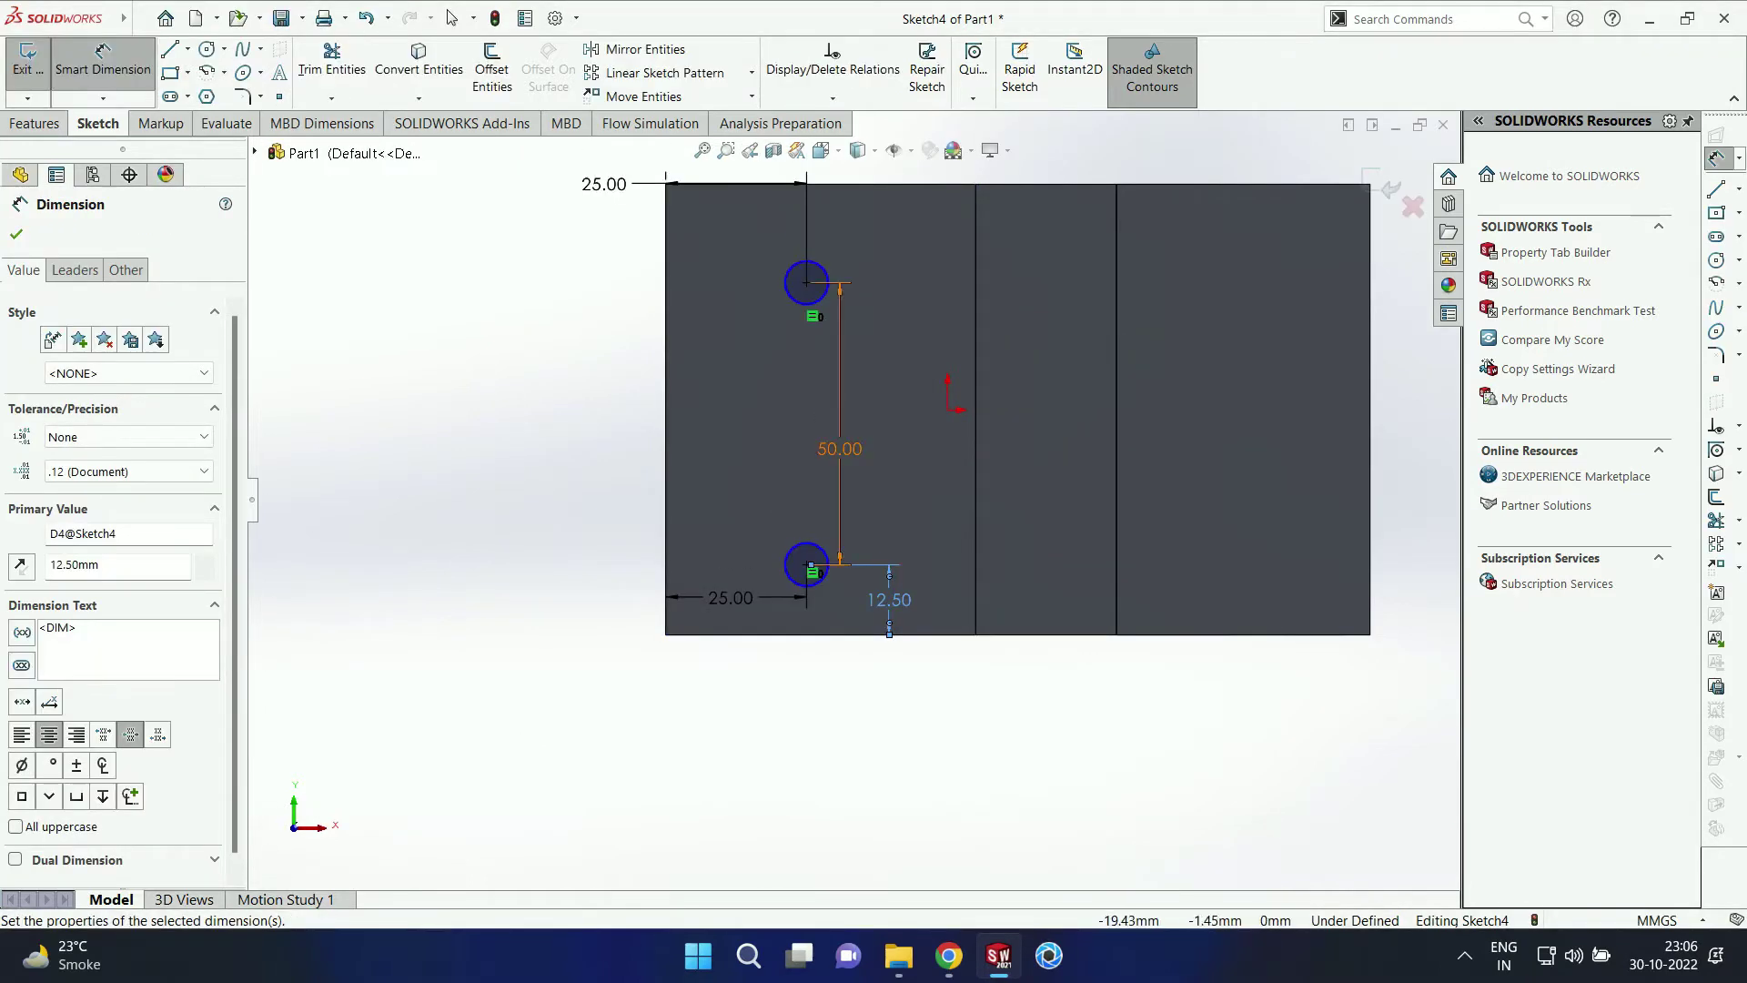
pyautogui.doubleClick(889, 598)
pyautogui.write('15')
# Step: Set the diameter of the equal circles to 10 mm
pyautogui.click(809, 574)
pyautogui.click(829, 554)
pyautogui.click(545, 500)
pyautogui.write('10')
pyautogui.click(465, 475)
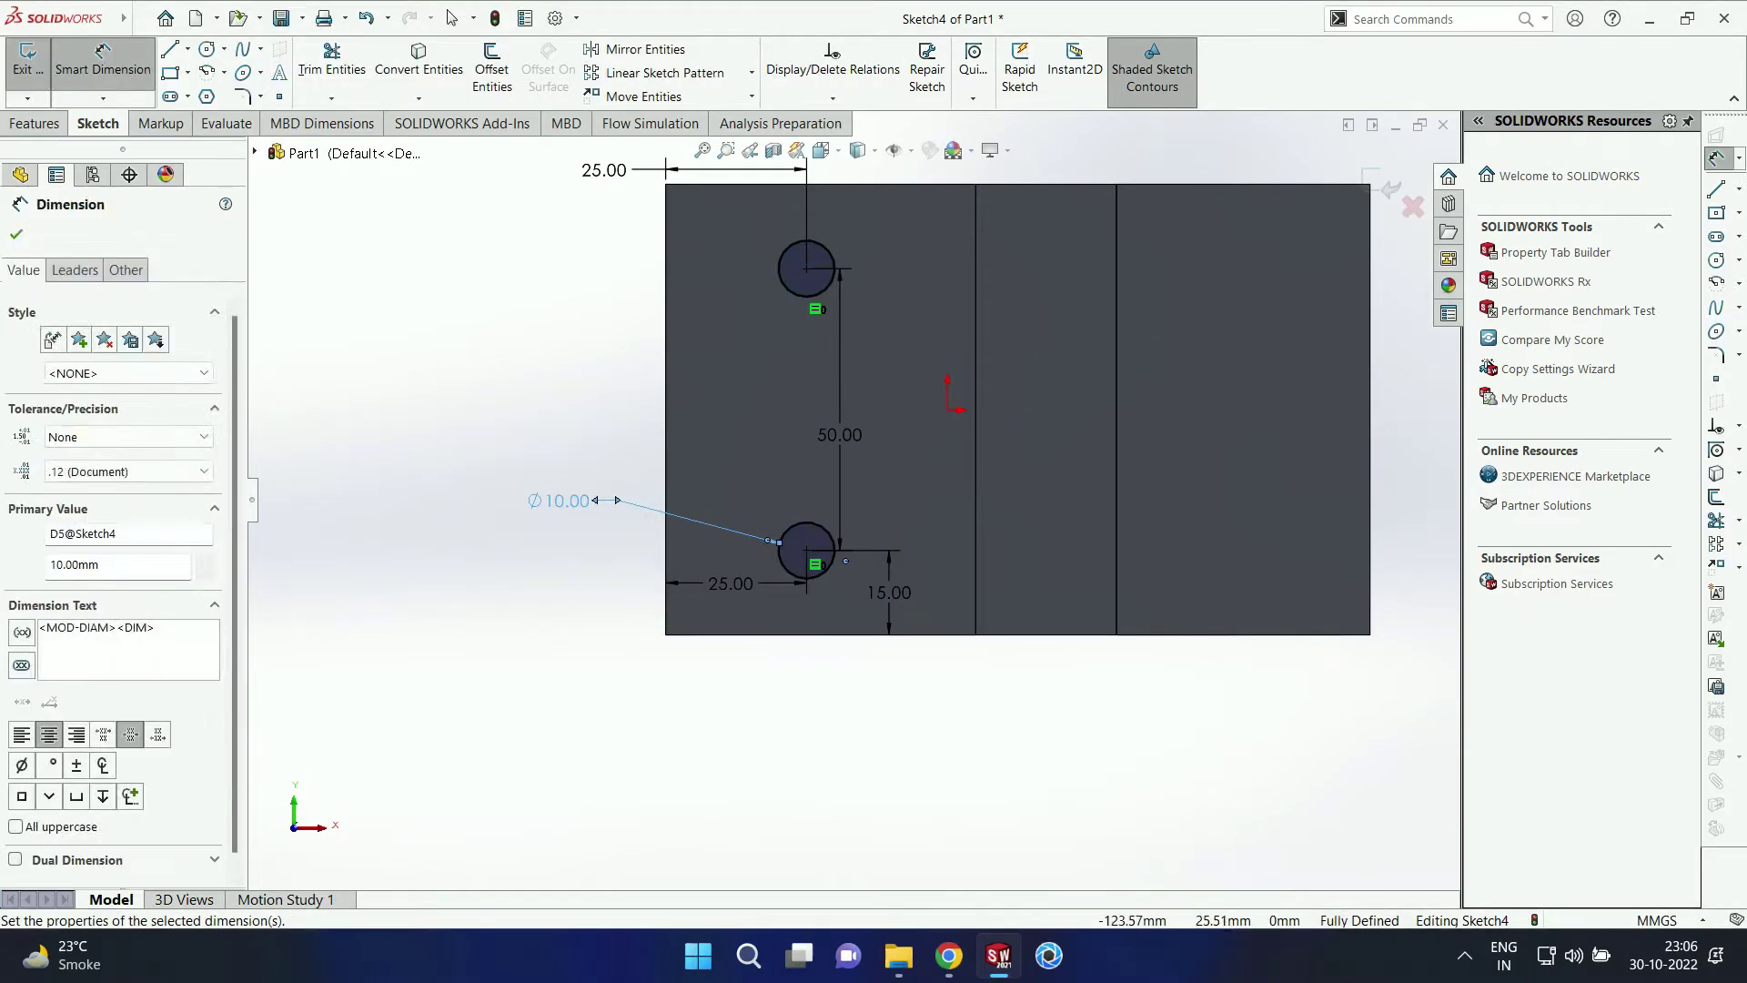
# Step: Exit the circle sketch and cut-extrude both circles as holes through the lowest step
pyautogui.click(27, 60)
pyautogui.moveTo(983, 583); pyautogui.dragTo(1001, 437, button='middle')
pyautogui.click(34, 124)
pyautogui.click(314, 69)
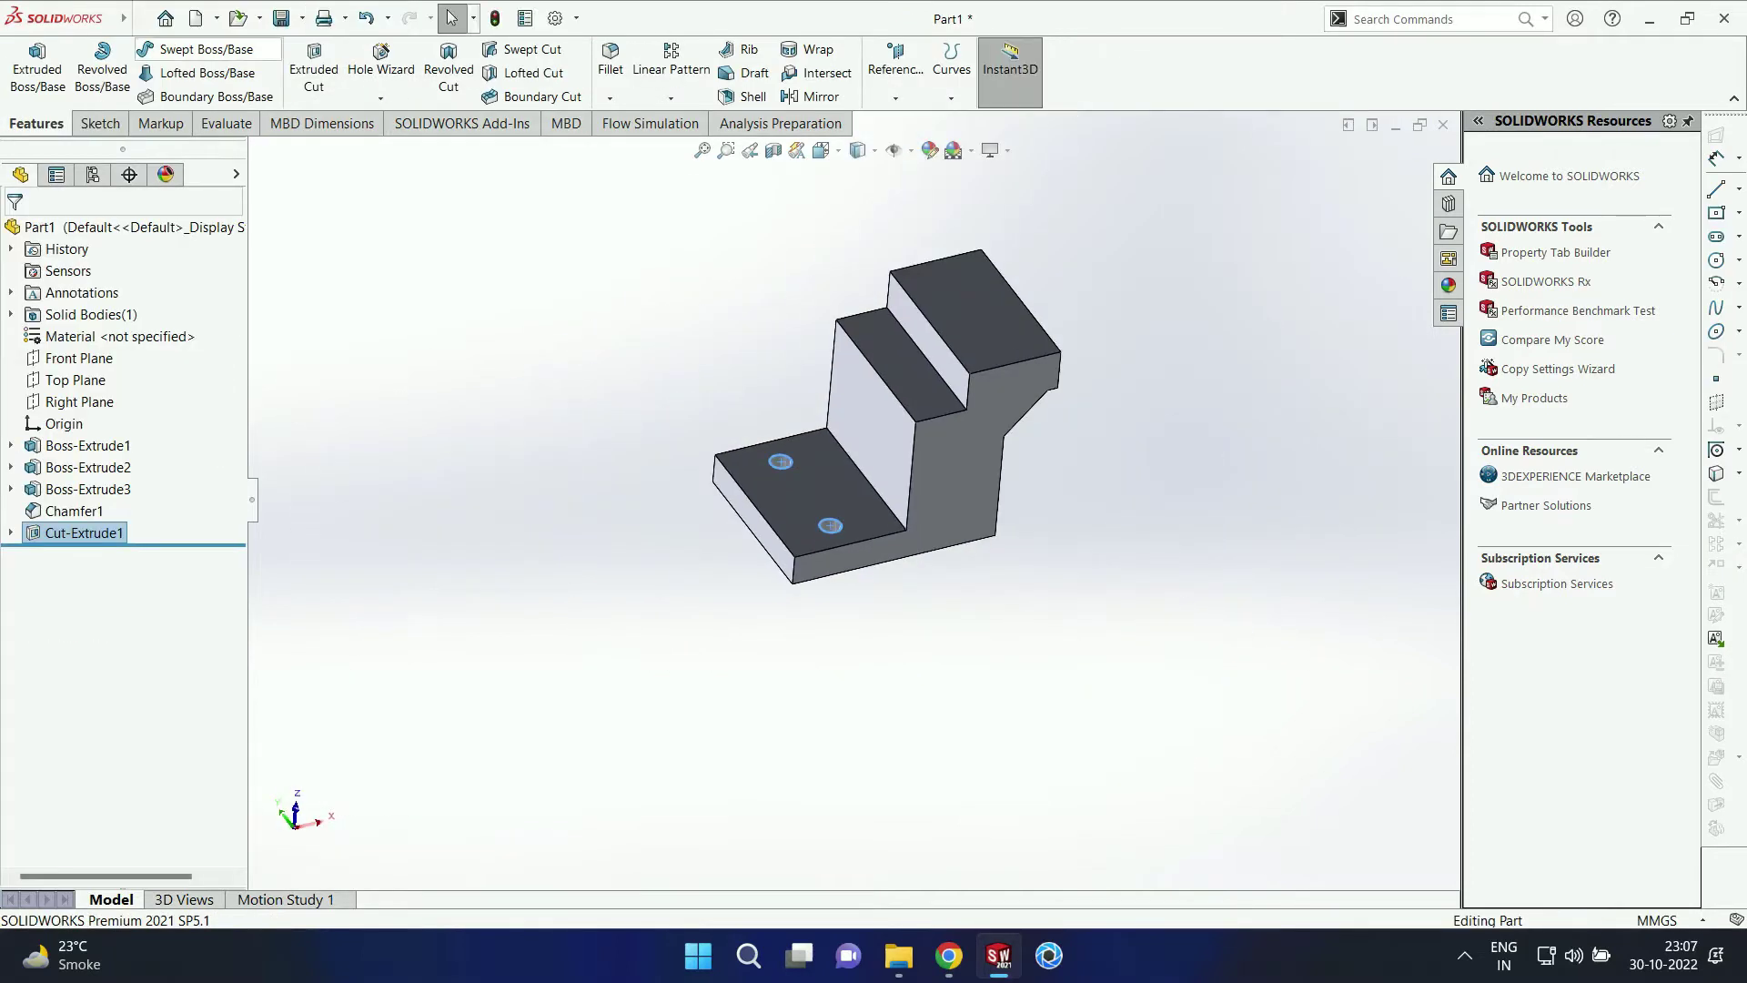
# Step: Start saving the part and create a new folder named Topology Optimization for it
pyautogui.click(281, 18)
pyautogui.scroll(-6, 622, 418)
pyautogui.rightClick(481, 413)
pyautogui.moveTo(548, 634)
pyautogui.click(745, 636)
pyautogui.write('Topology Optimization')
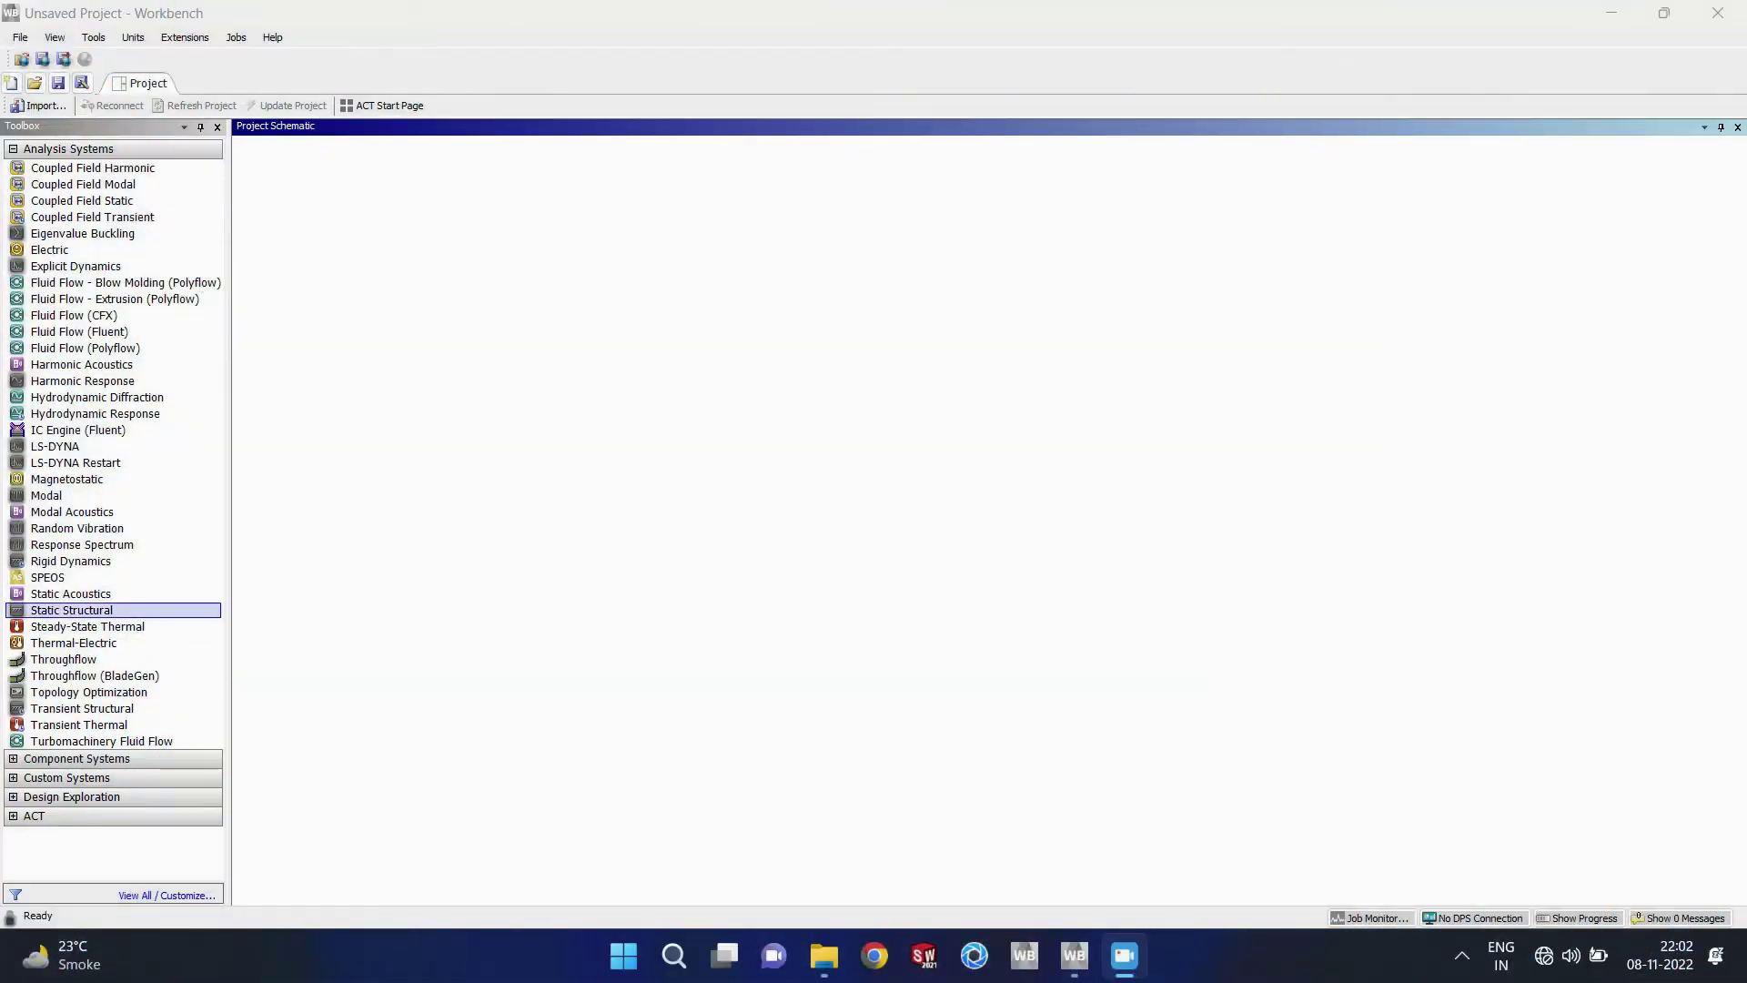
# Step: Switch to ANSYS Workbench and add a Static Structural analysis system to the project schematic
pyautogui.moveTo(72, 610); pyautogui.dragTo(341, 221)
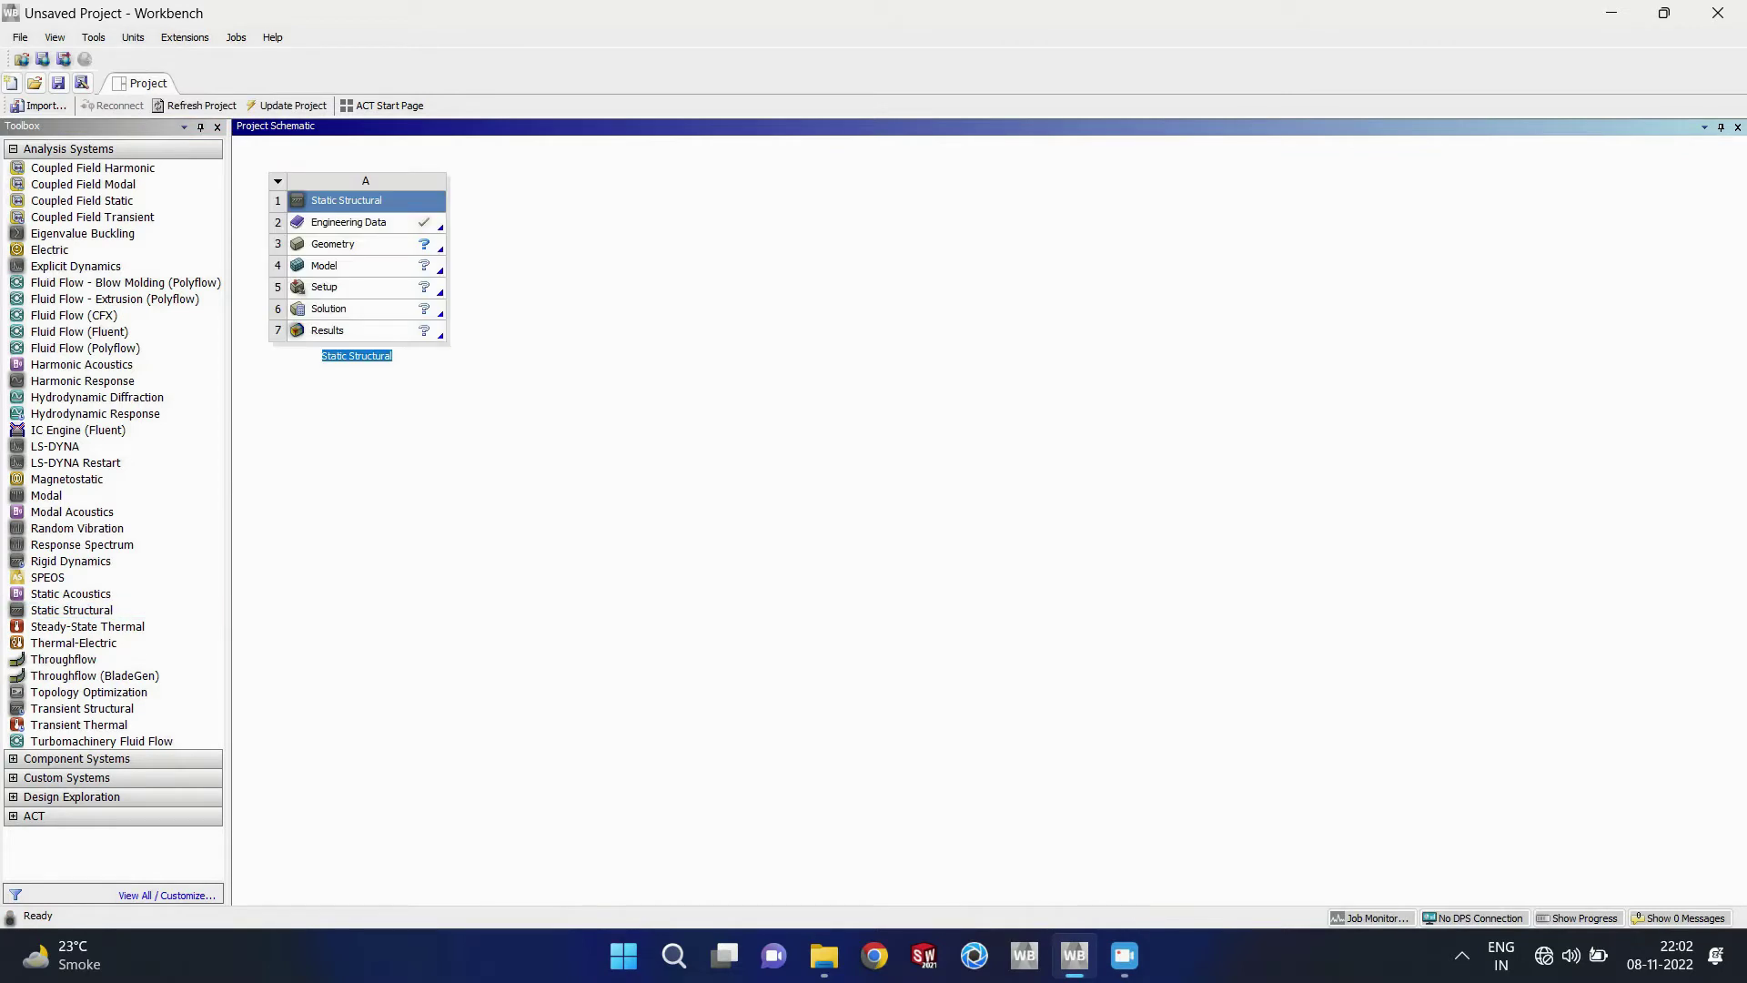
pyautogui.click(346, 244)
pyautogui.rightClick(344, 244)
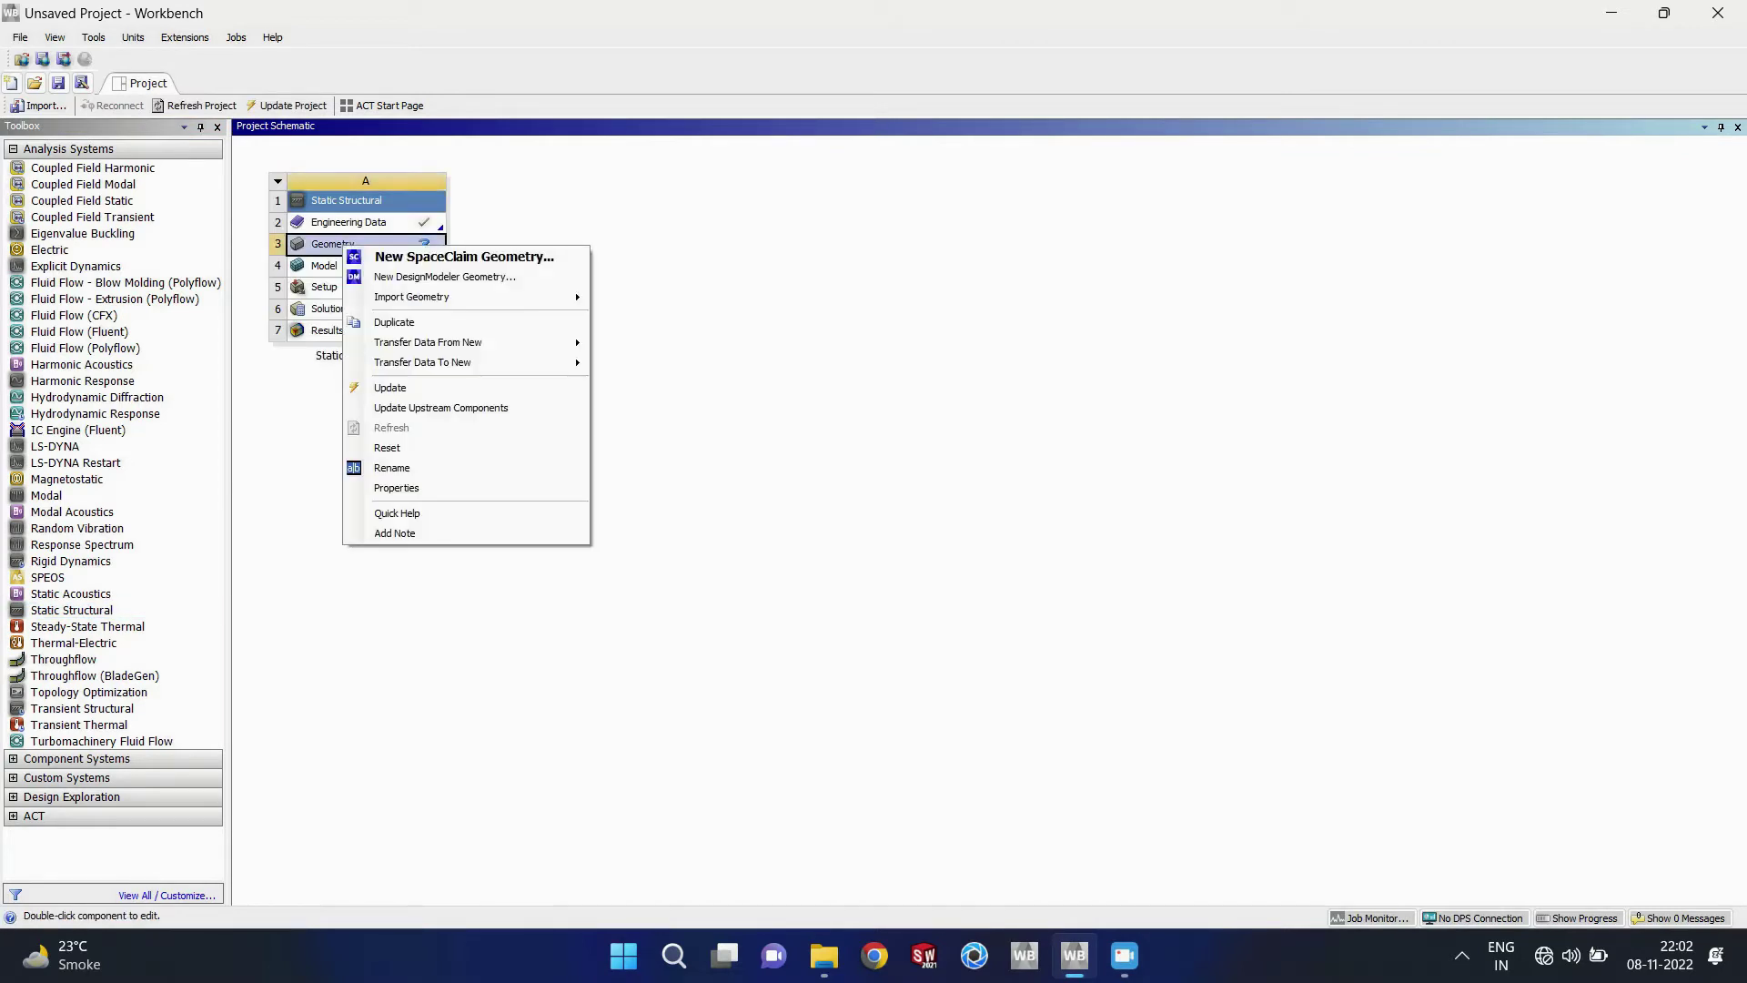
# Step: Review Structural Steel's density, S-N curve, and tensile and compressive yield and ultimate strengths in the Engineering Data
pyautogui.click(348, 223)
pyautogui.doubleClick(348, 223)
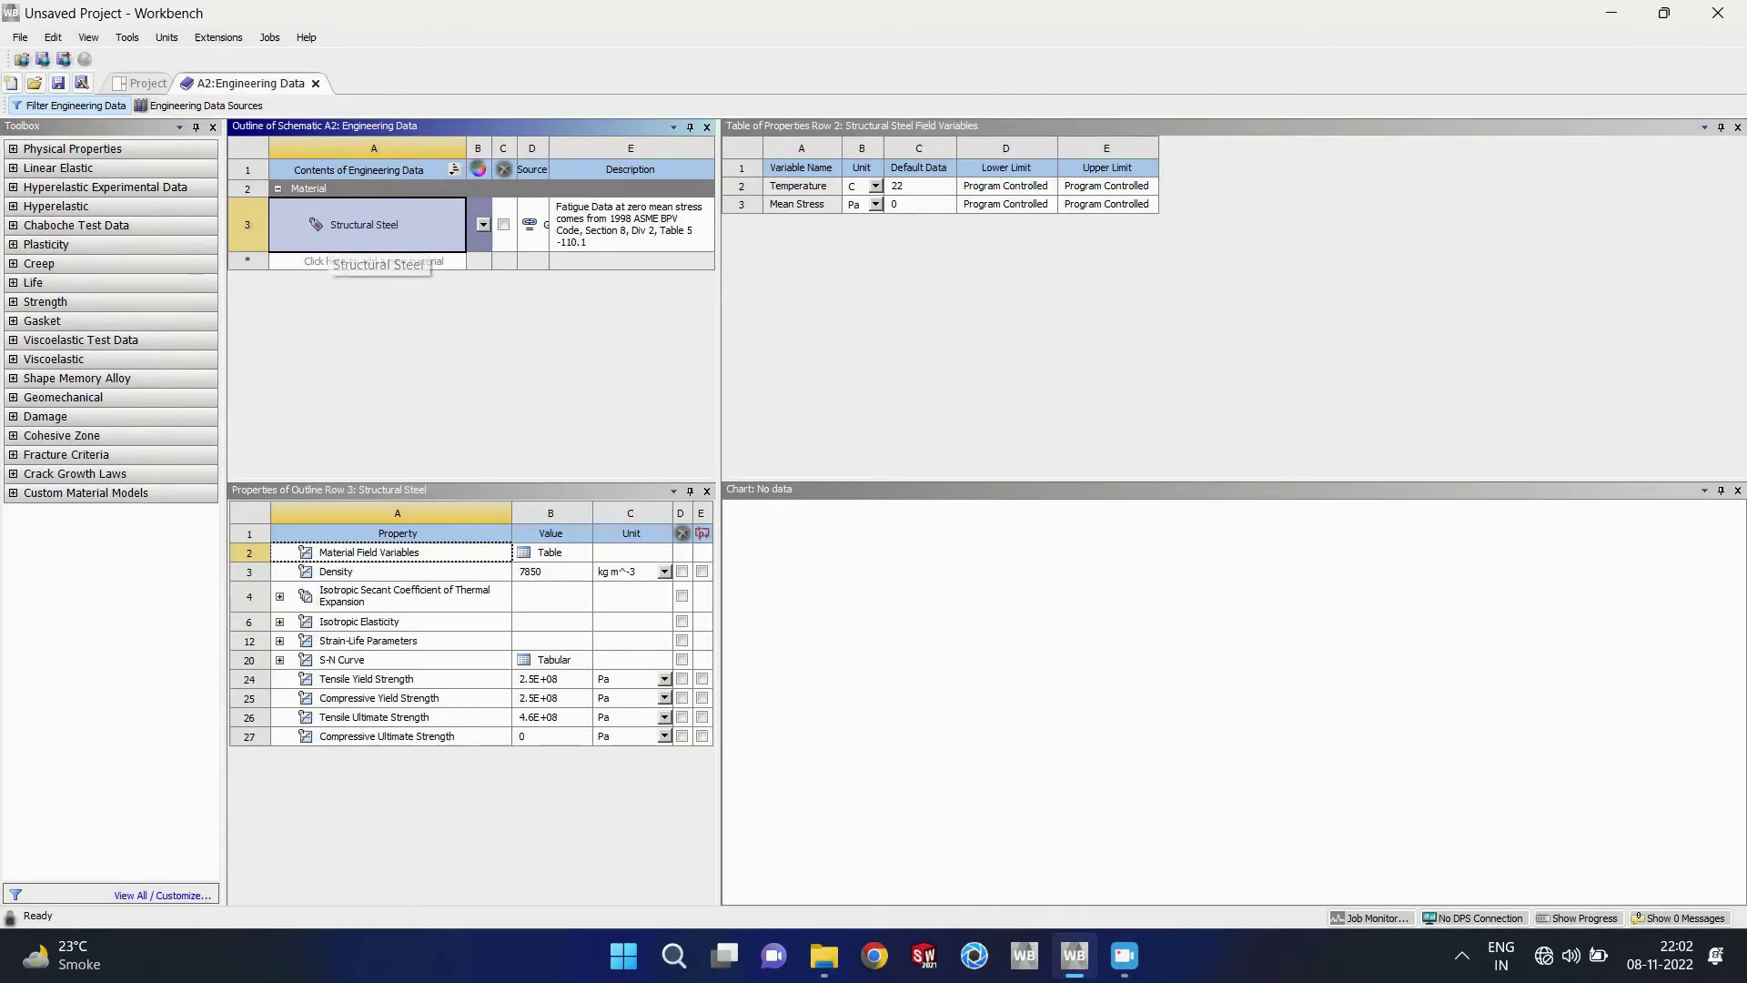
pyautogui.click(335, 234)
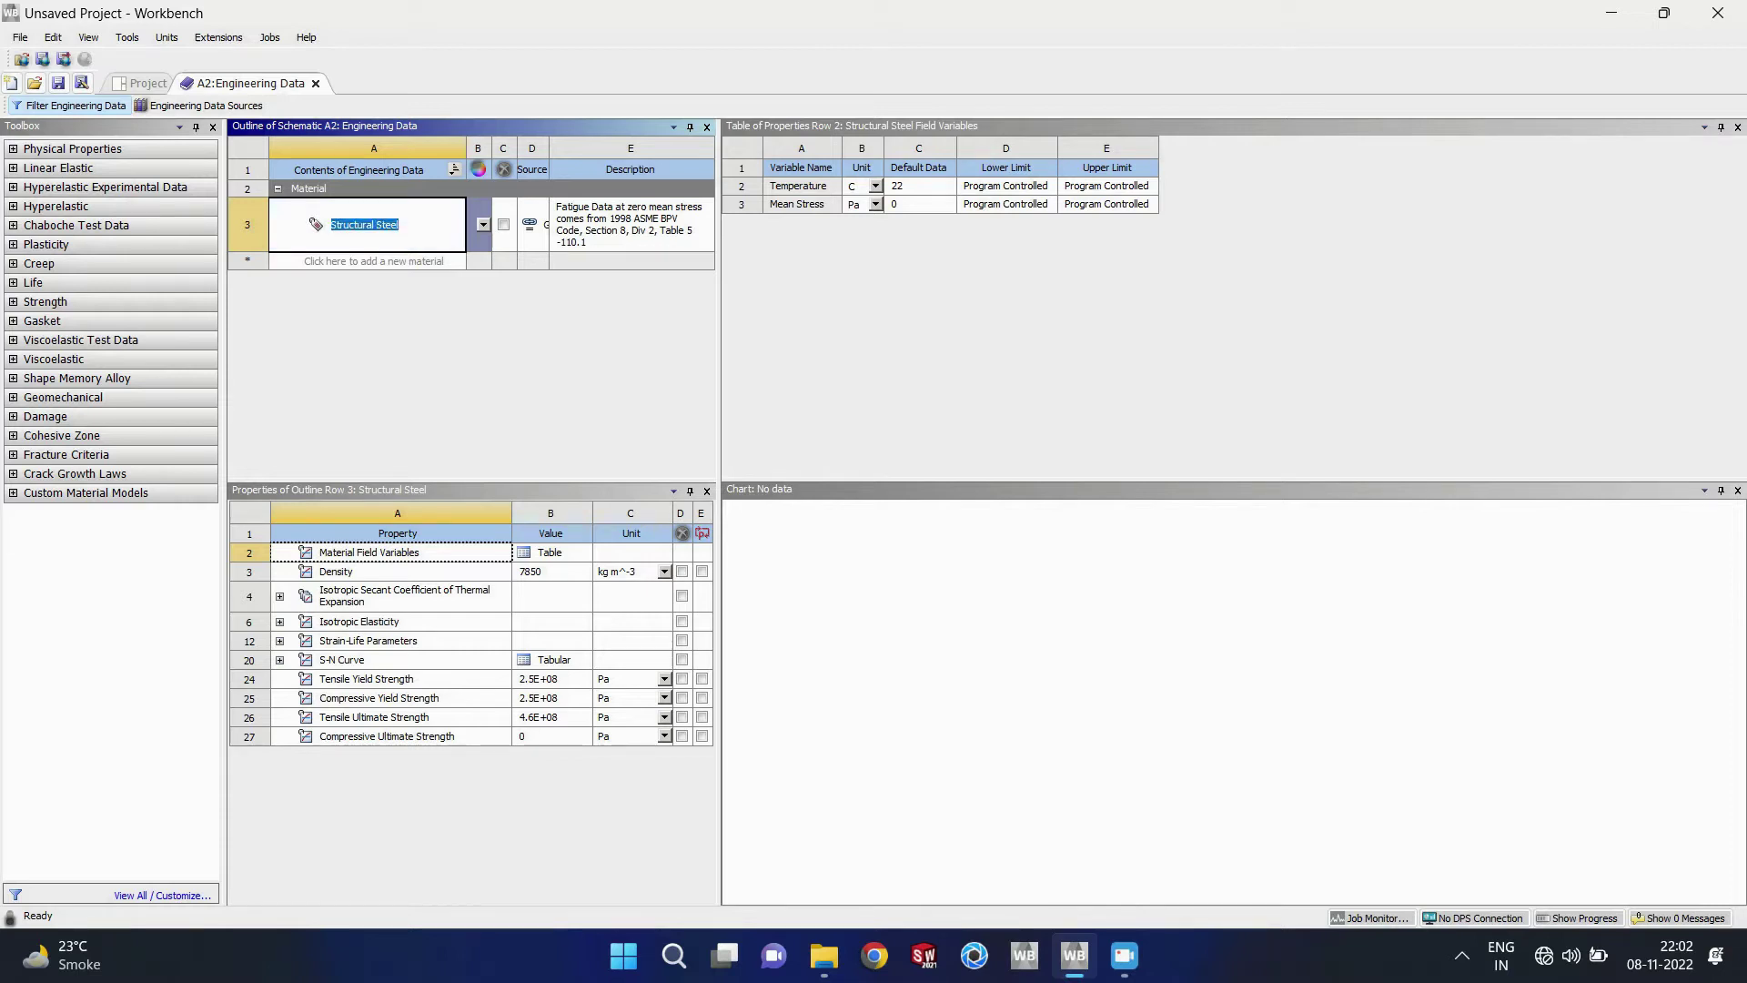
pyautogui.click(552, 572)
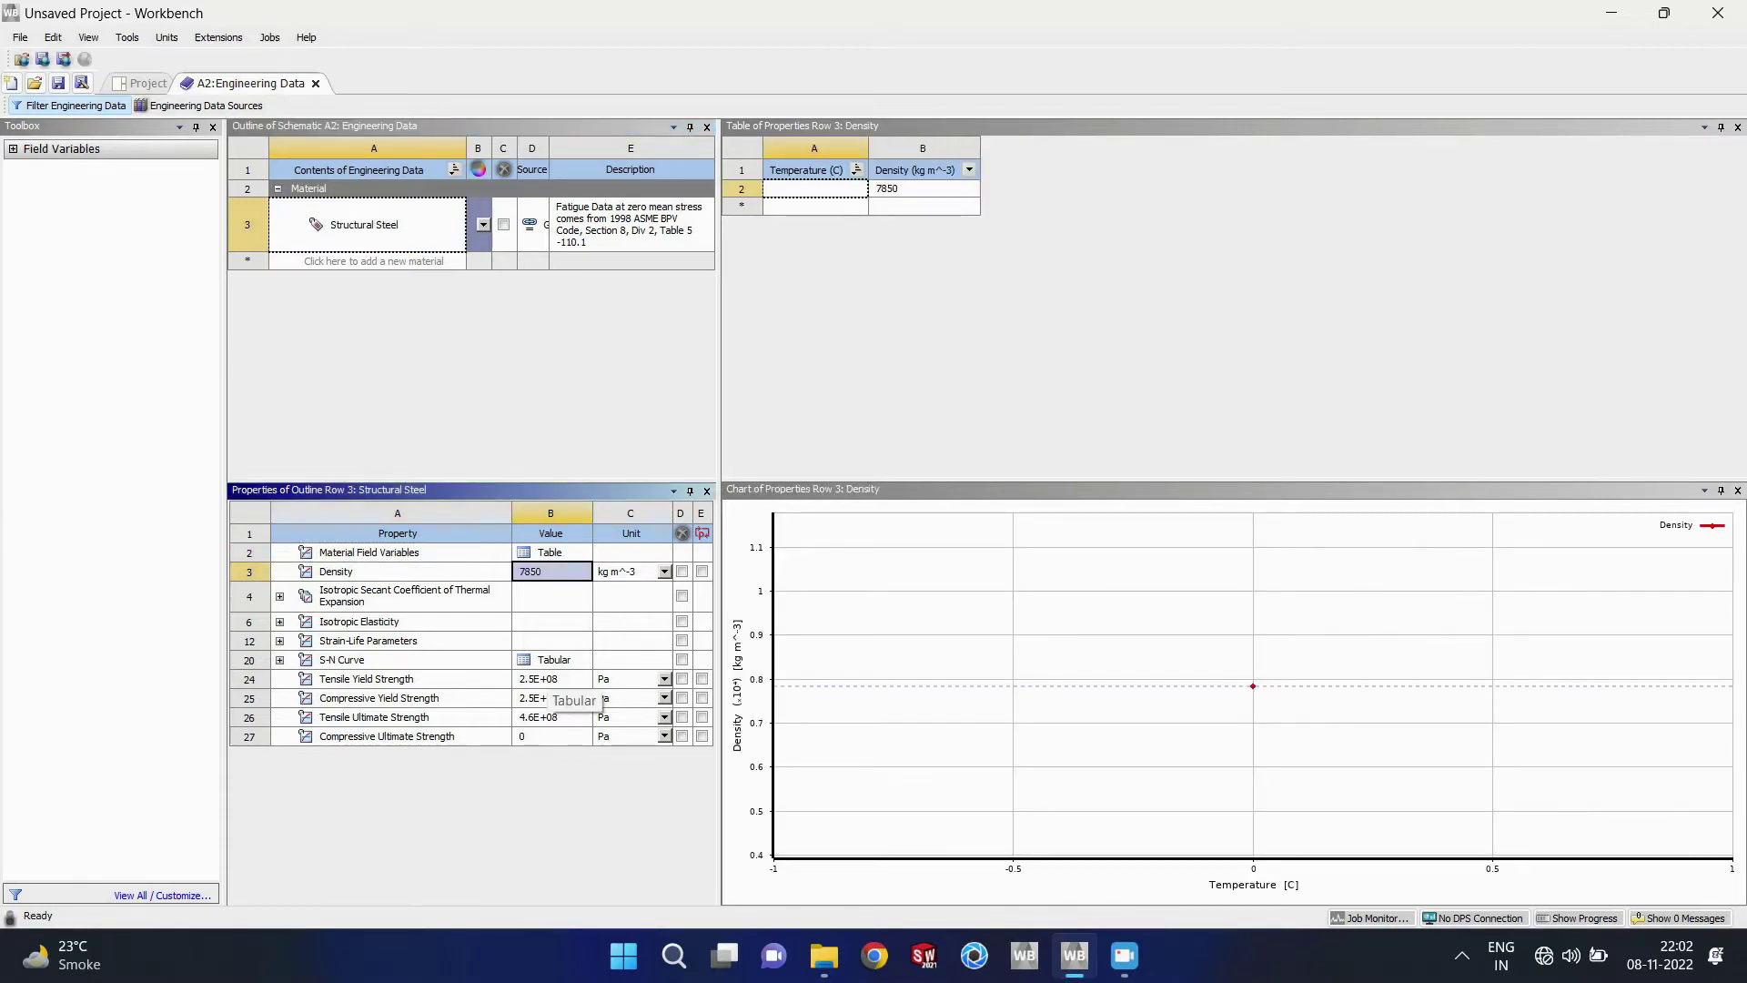
pyautogui.click(551, 664)
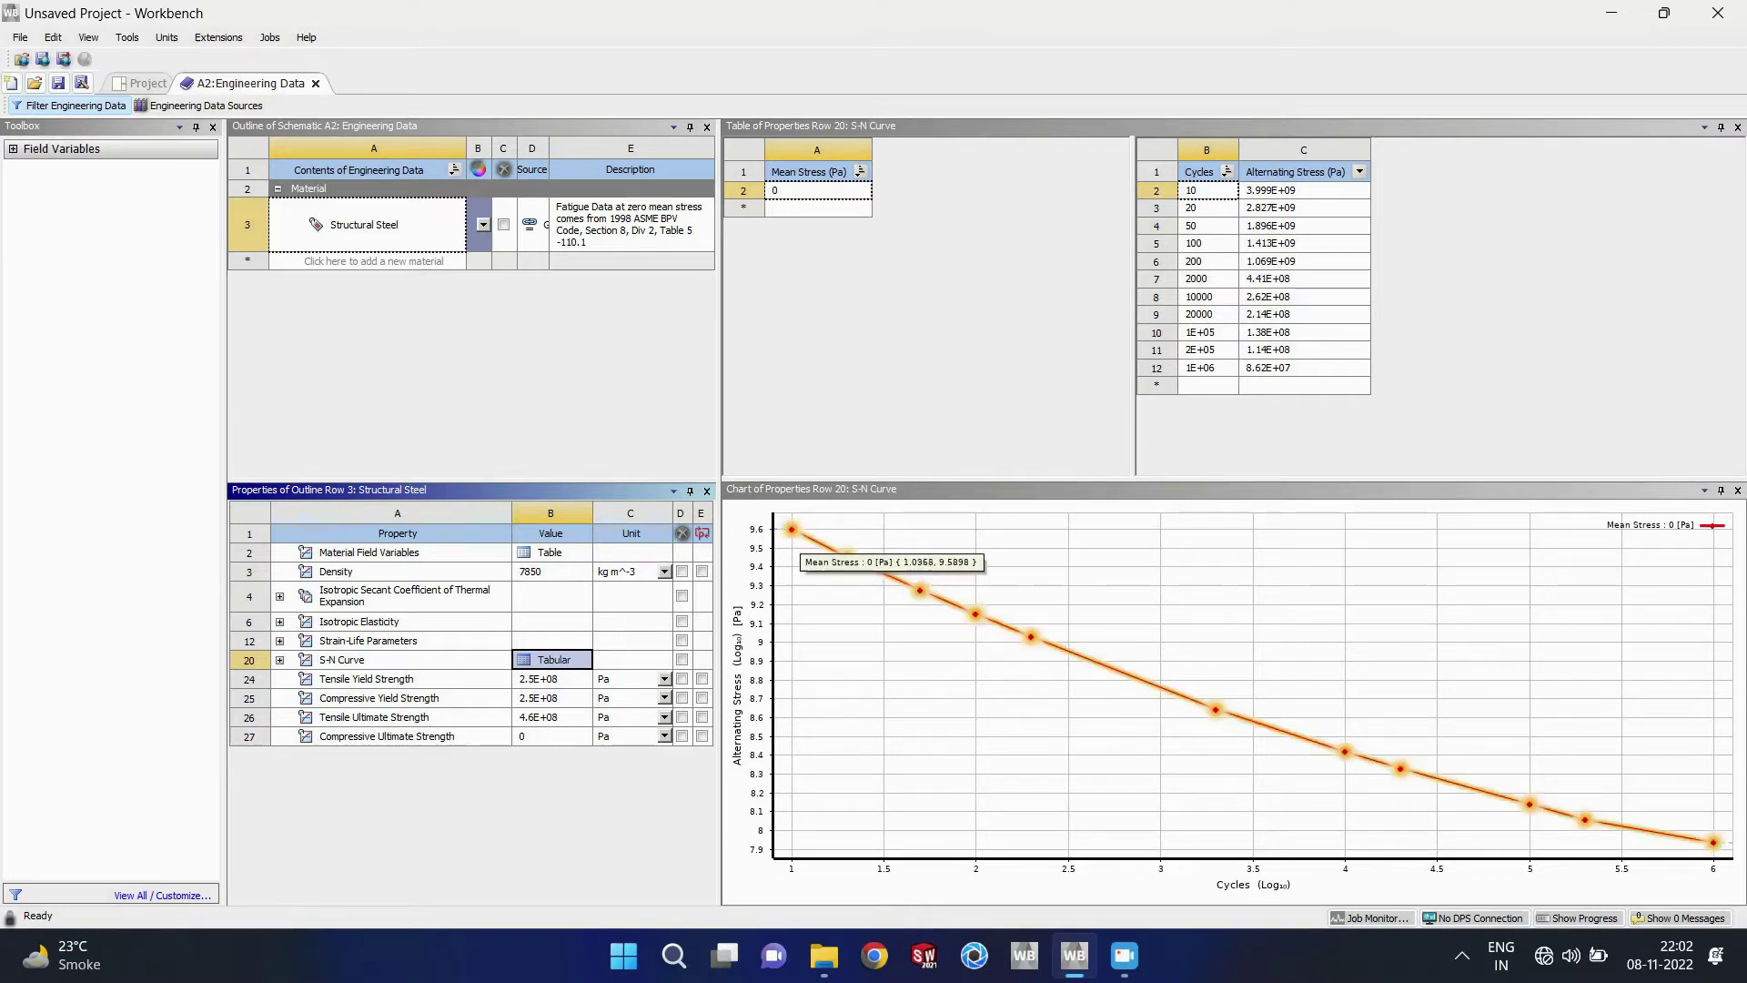
pyautogui.moveTo(1031, 637)
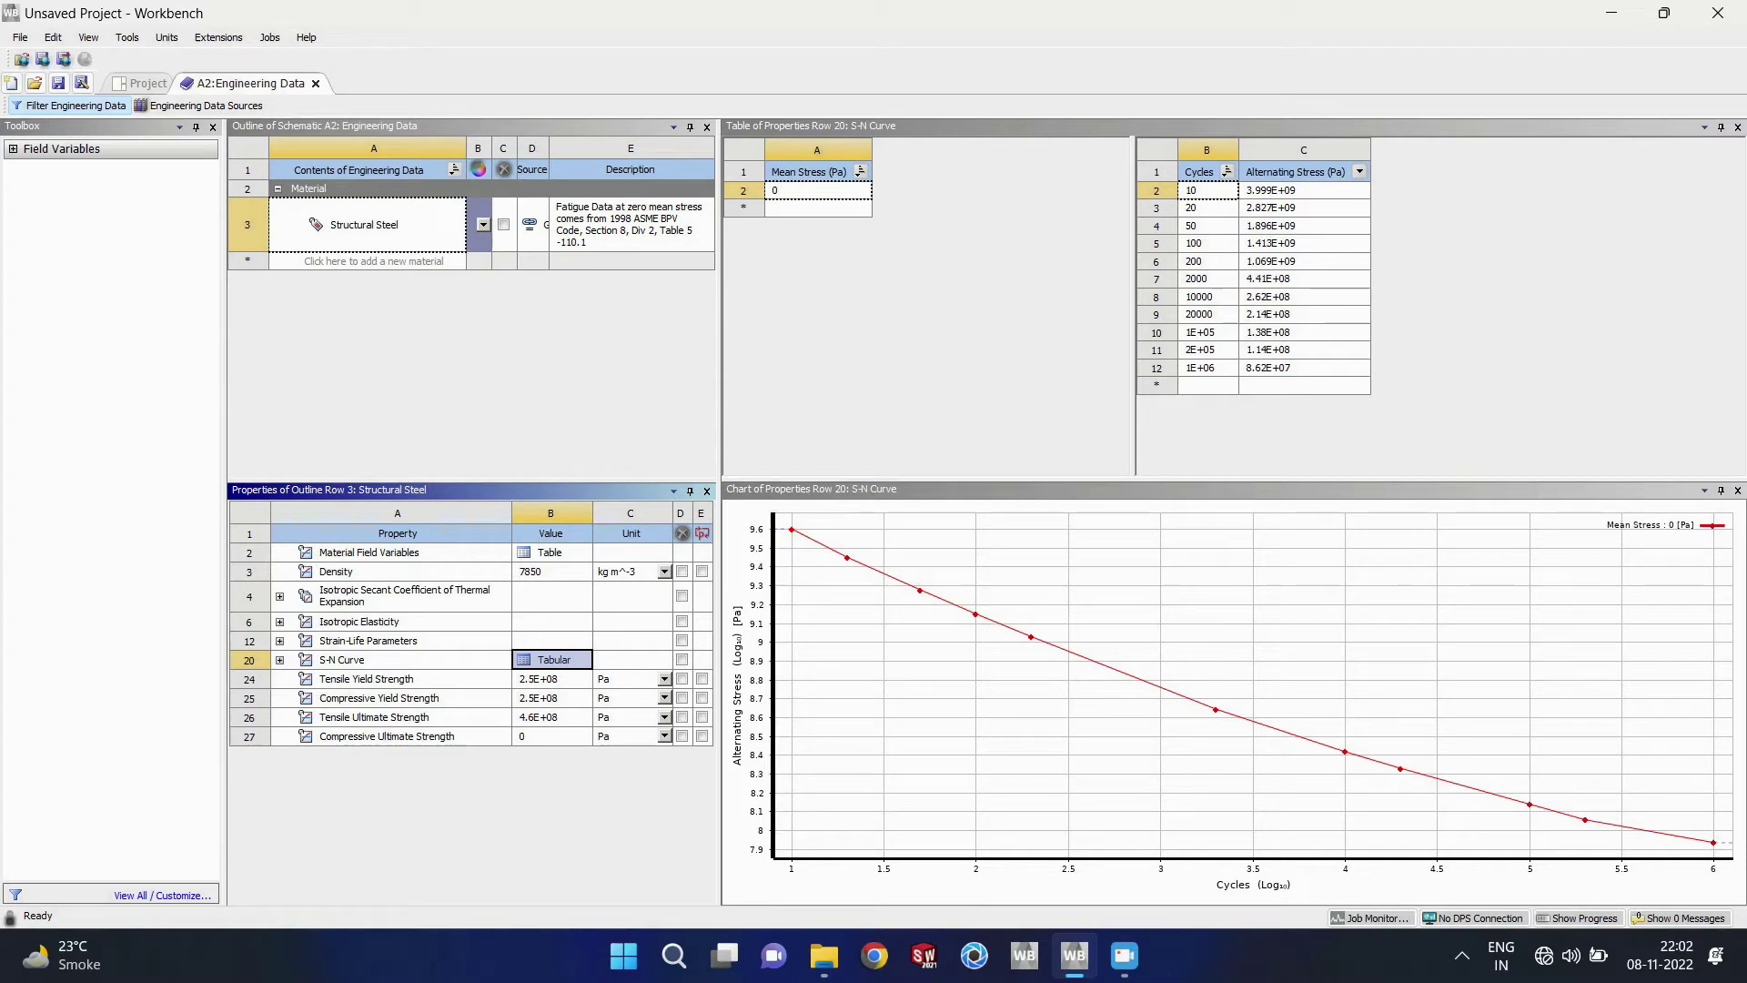
pyautogui.click(546, 680)
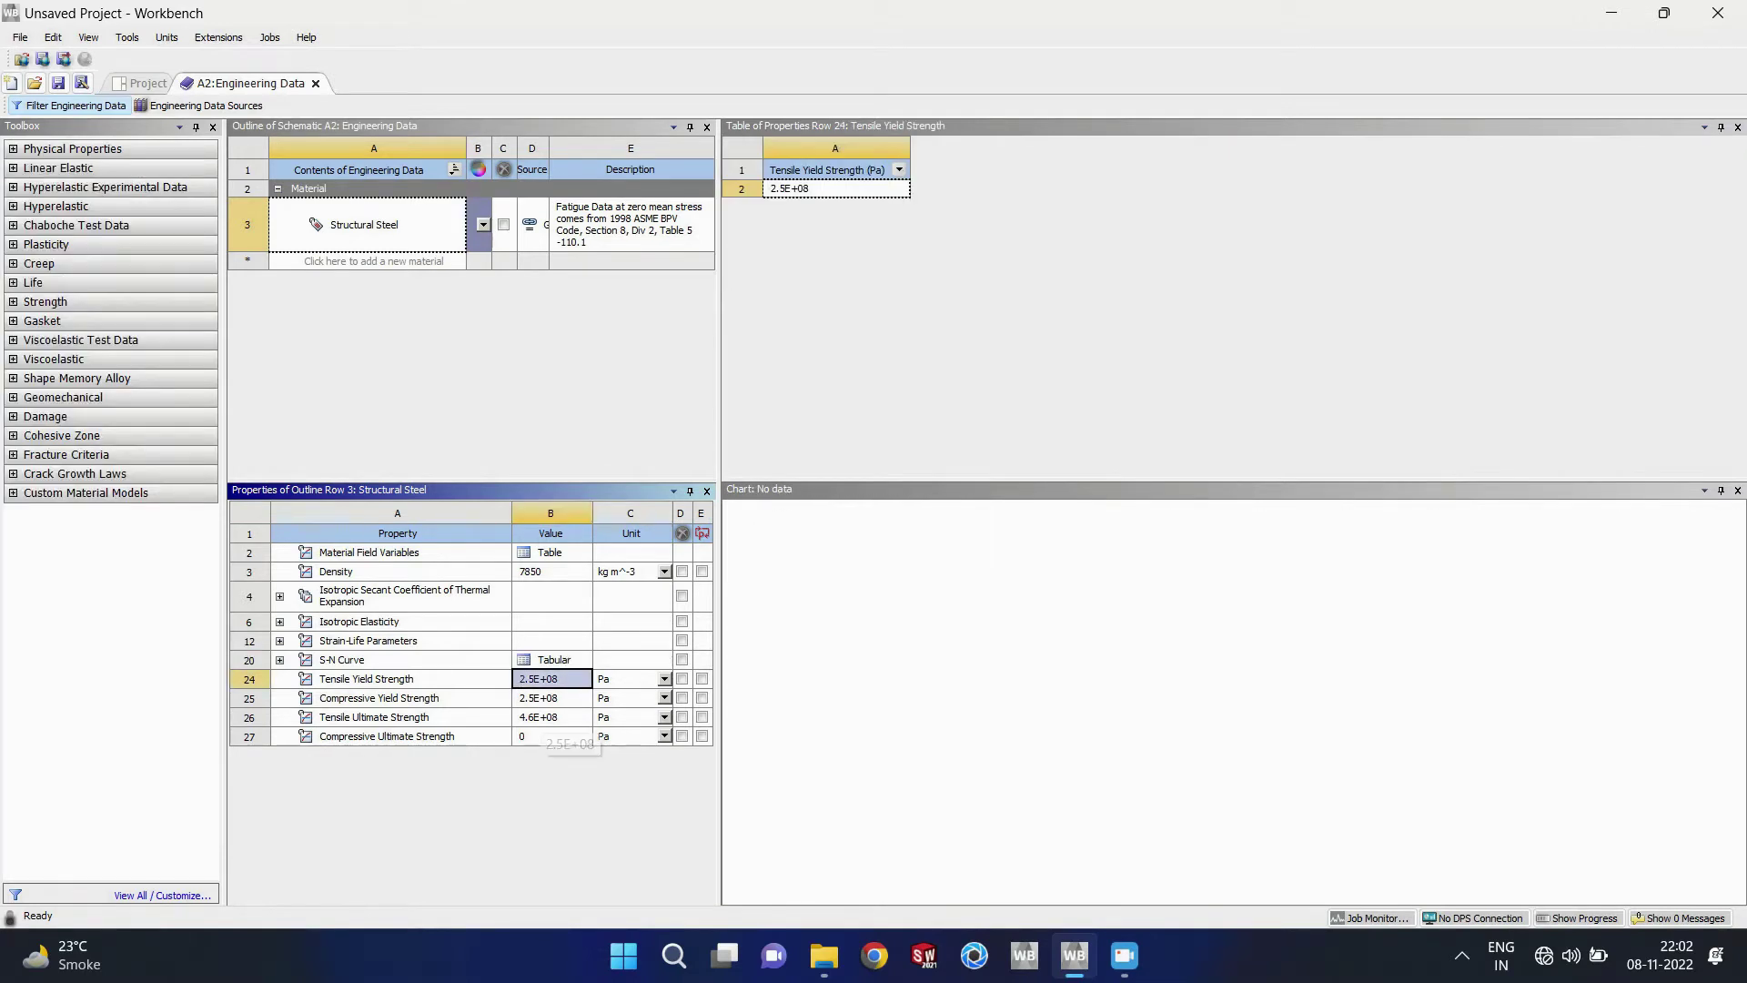
pyautogui.click(543, 699)
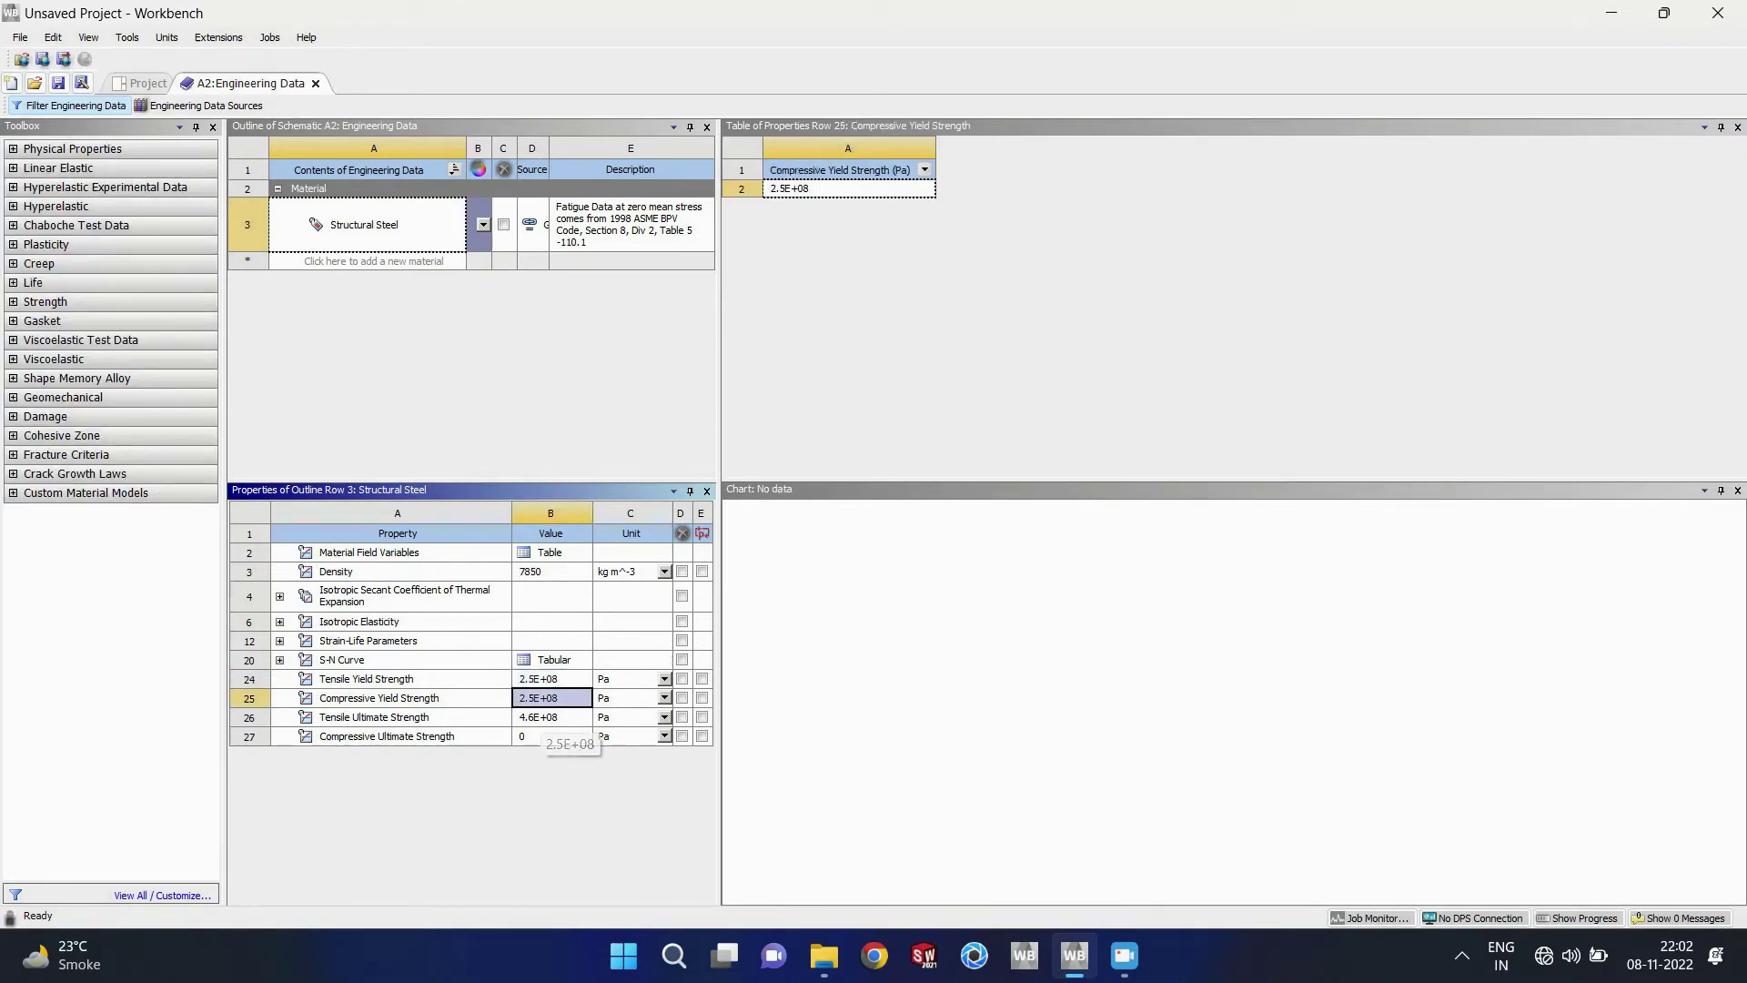
pyautogui.click(543, 717)
pyautogui.click(543, 736)
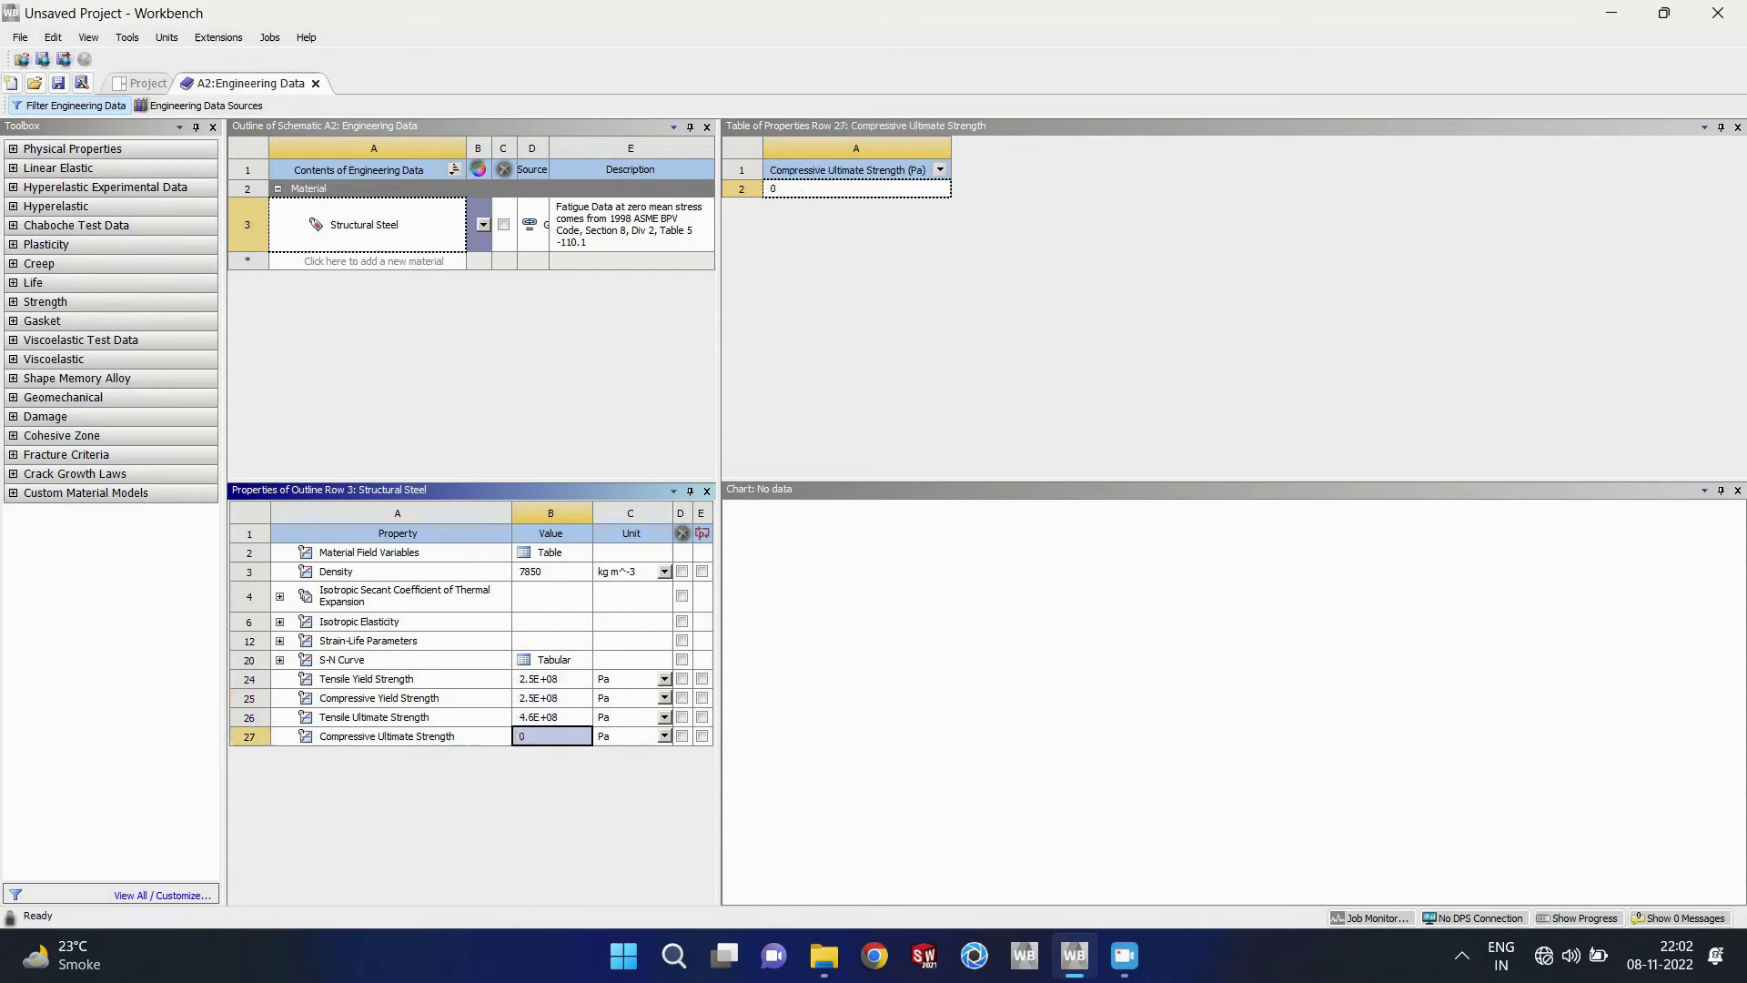
pyautogui.click(316, 84)
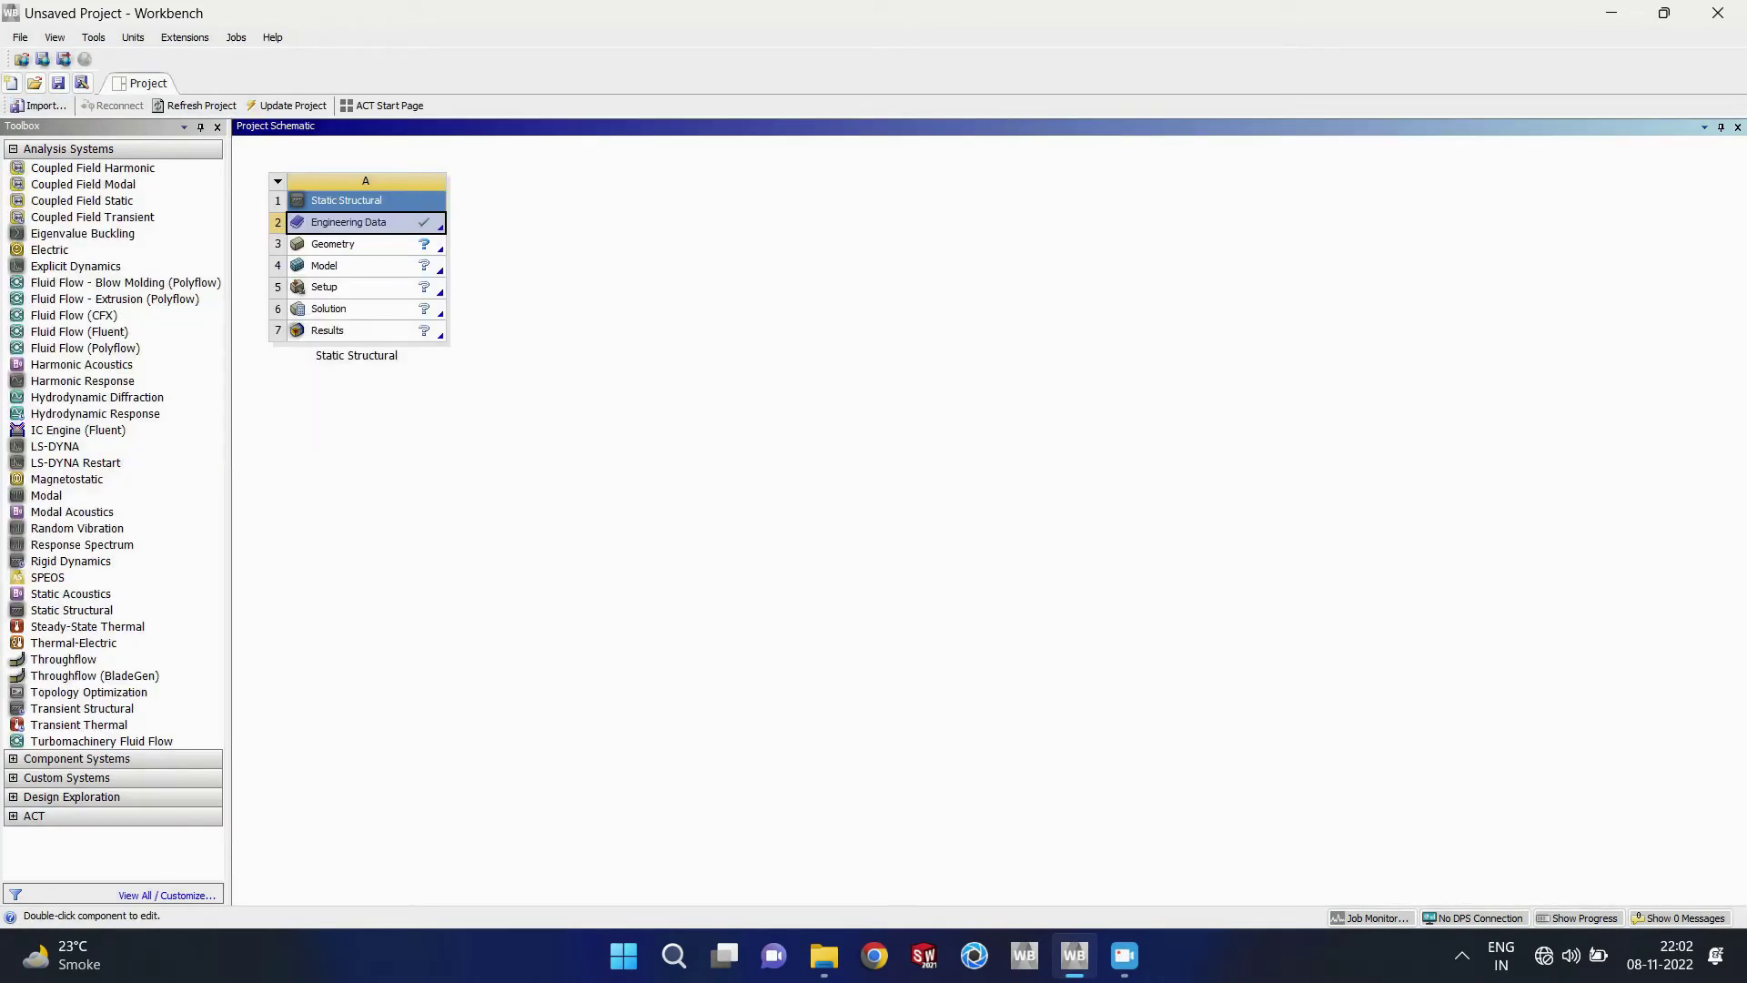
# Step: Import the SOLIDWORKS file Part 1 from the Topology Optimization folder as the Static Structural system's geometry
pyautogui.rightClick(318, 247)
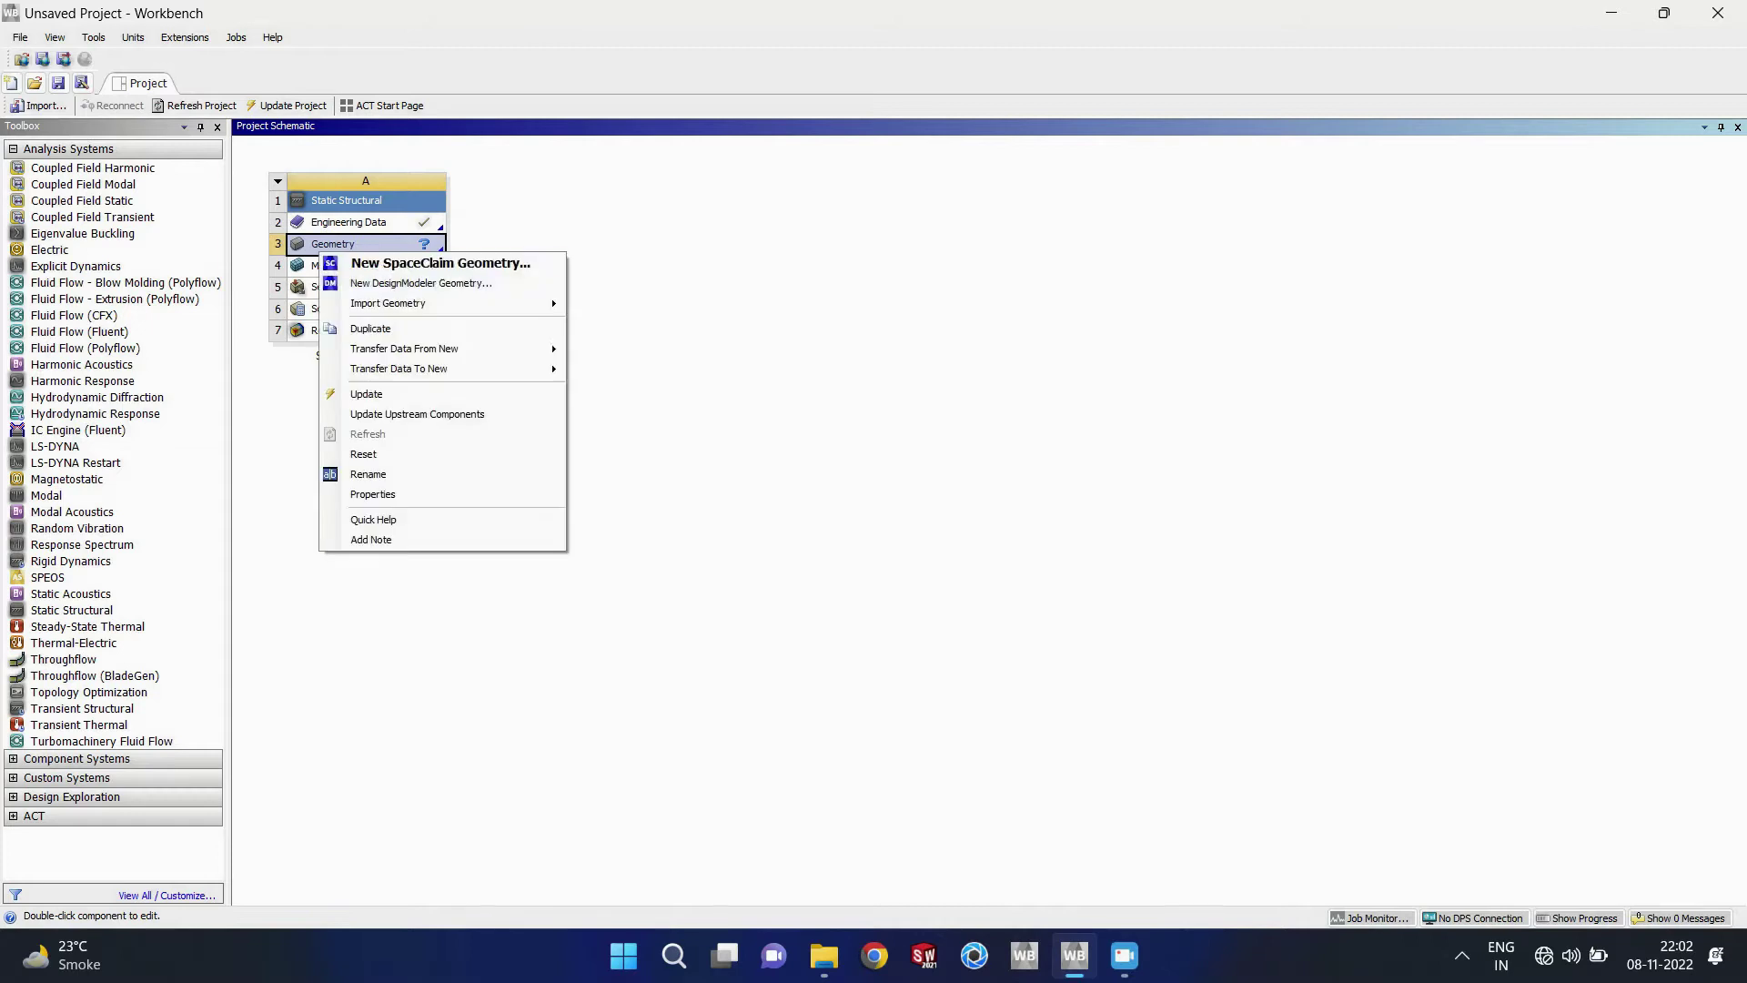
pyautogui.moveTo(437, 303)
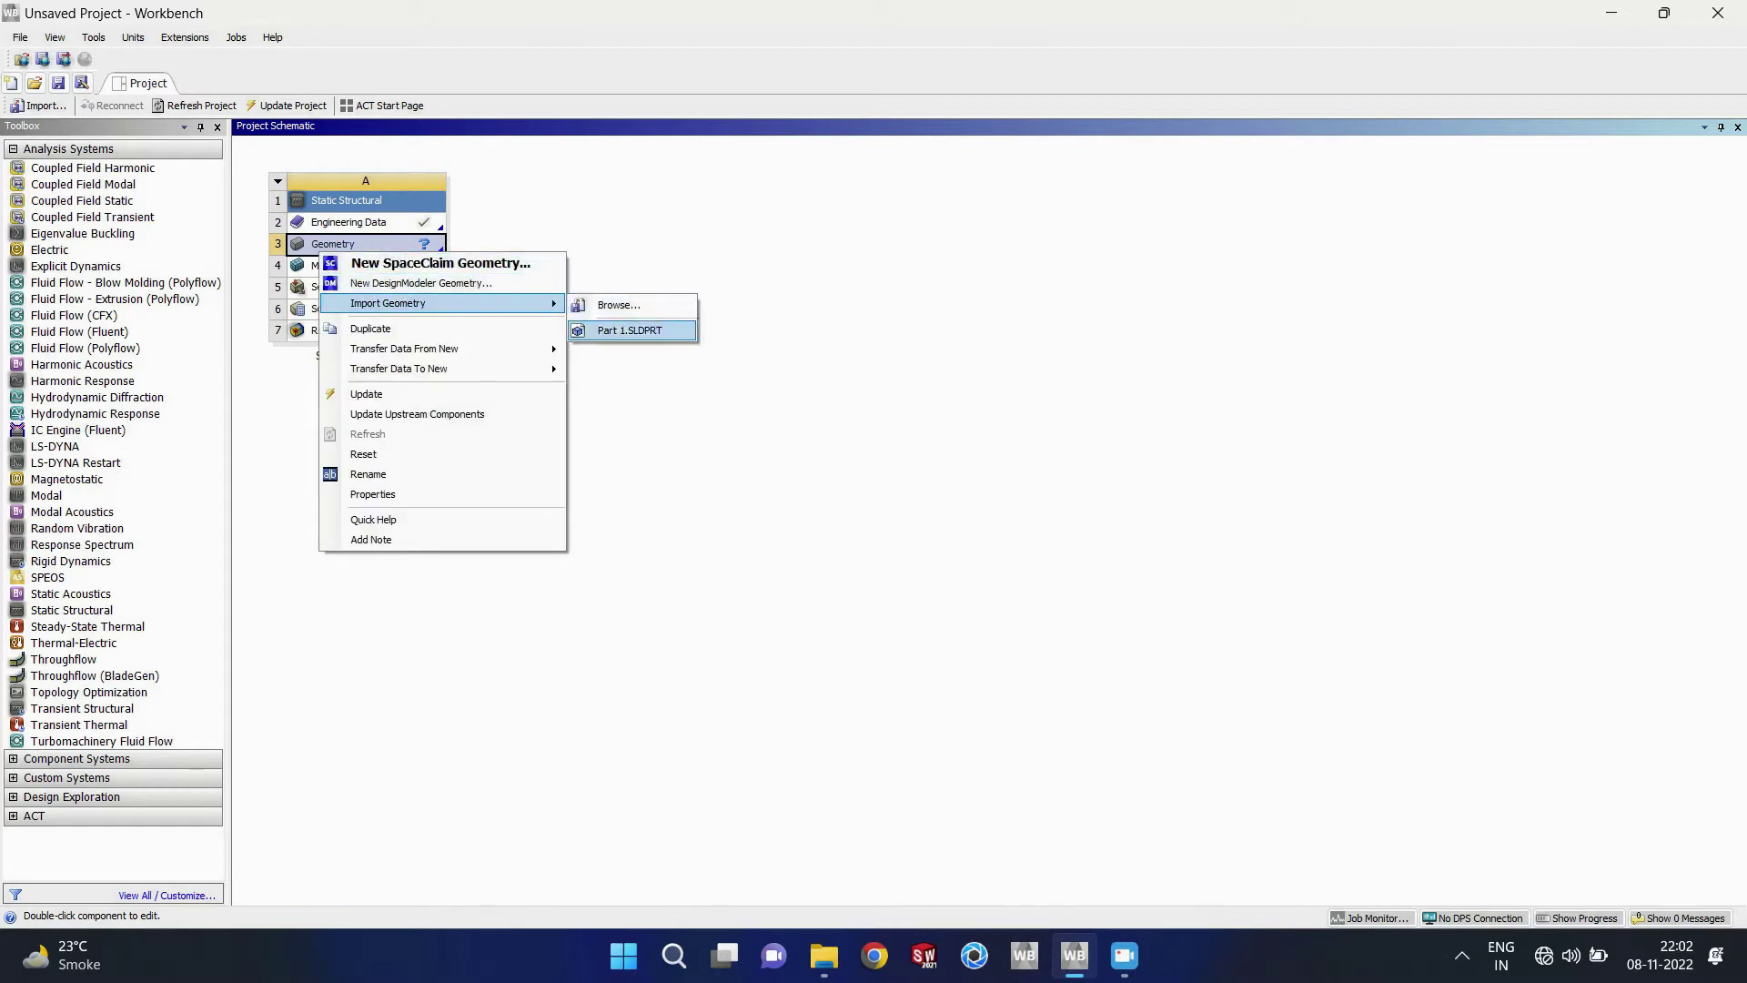
pyautogui.click(621, 305)
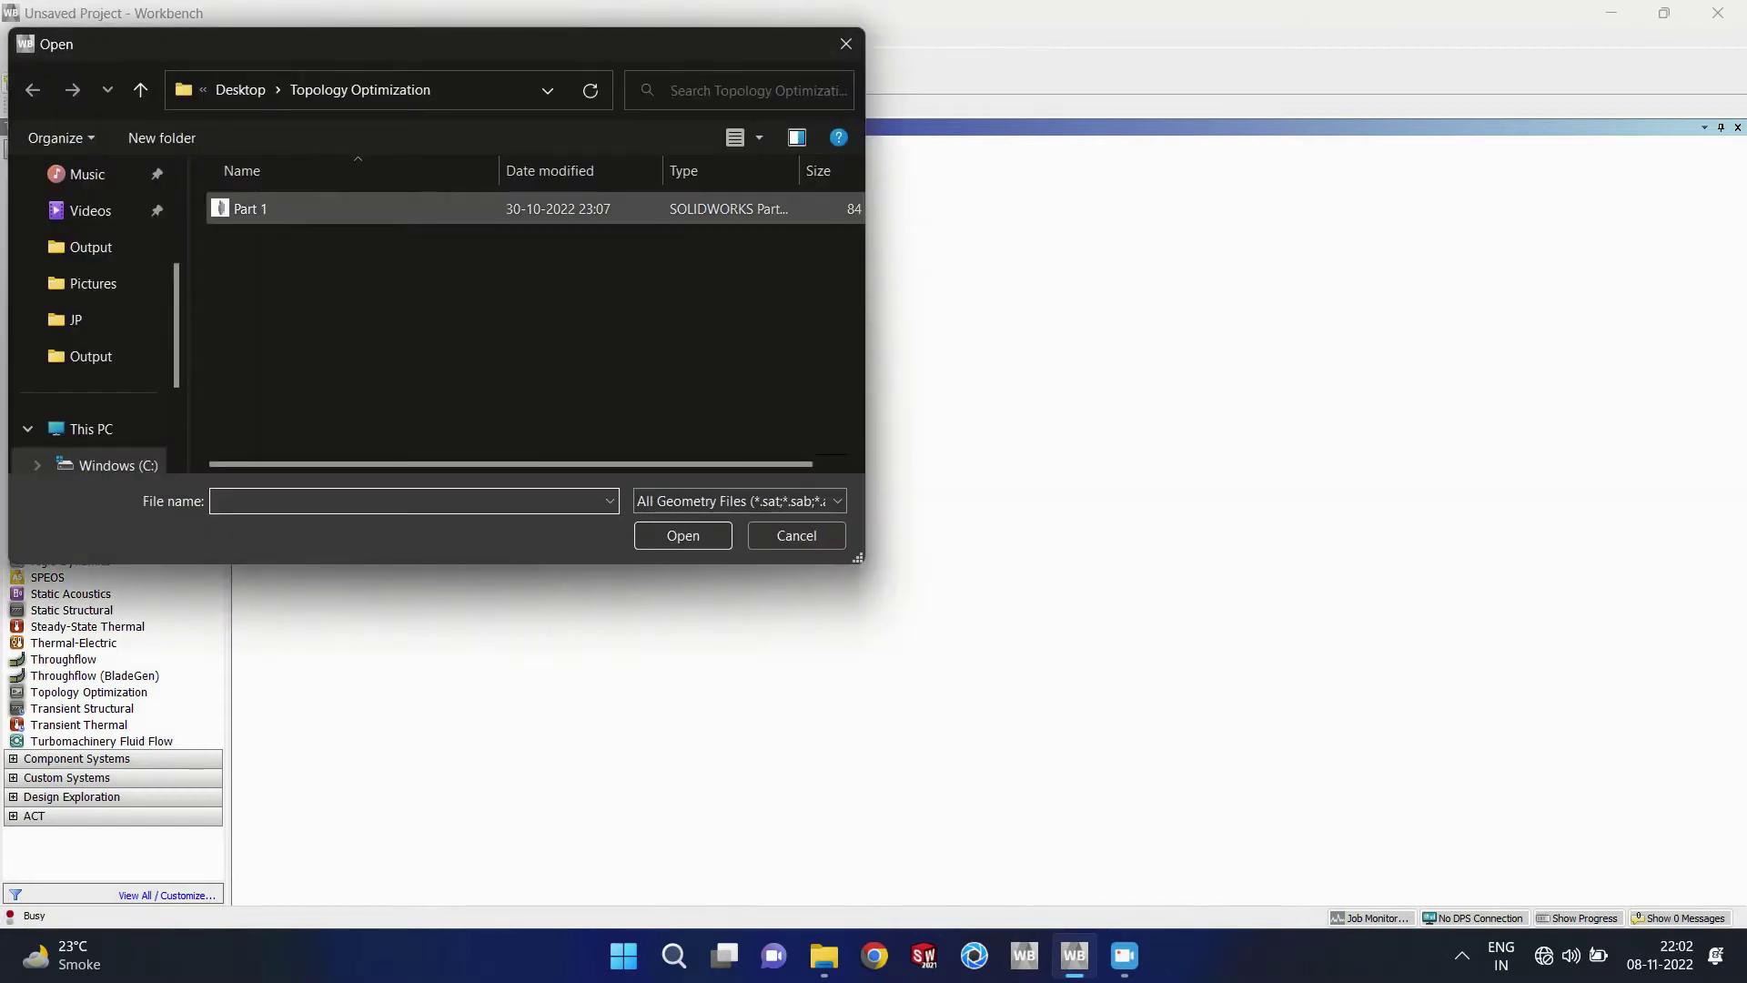
pyautogui.click(409, 209)
pyautogui.press('Return')
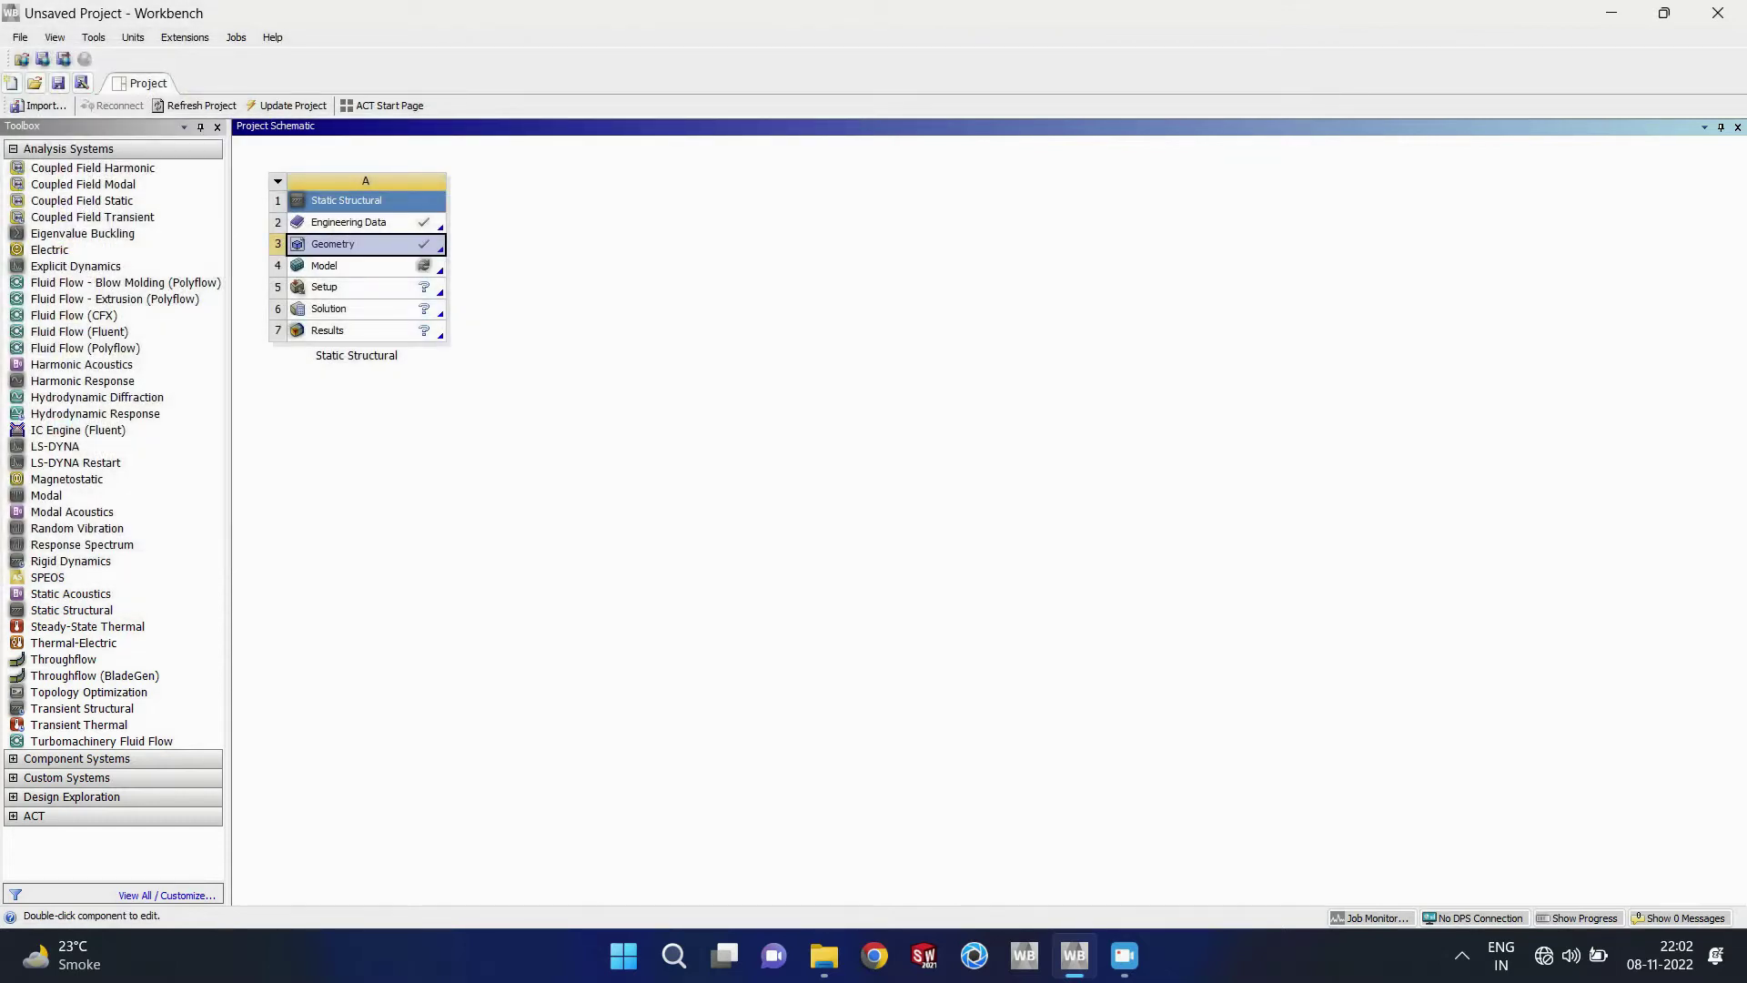
# Step: Open the Static Structural model in ANSYS Mechanical and inspect the imported bracket from several sides
pyautogui.doubleClick(325, 266)
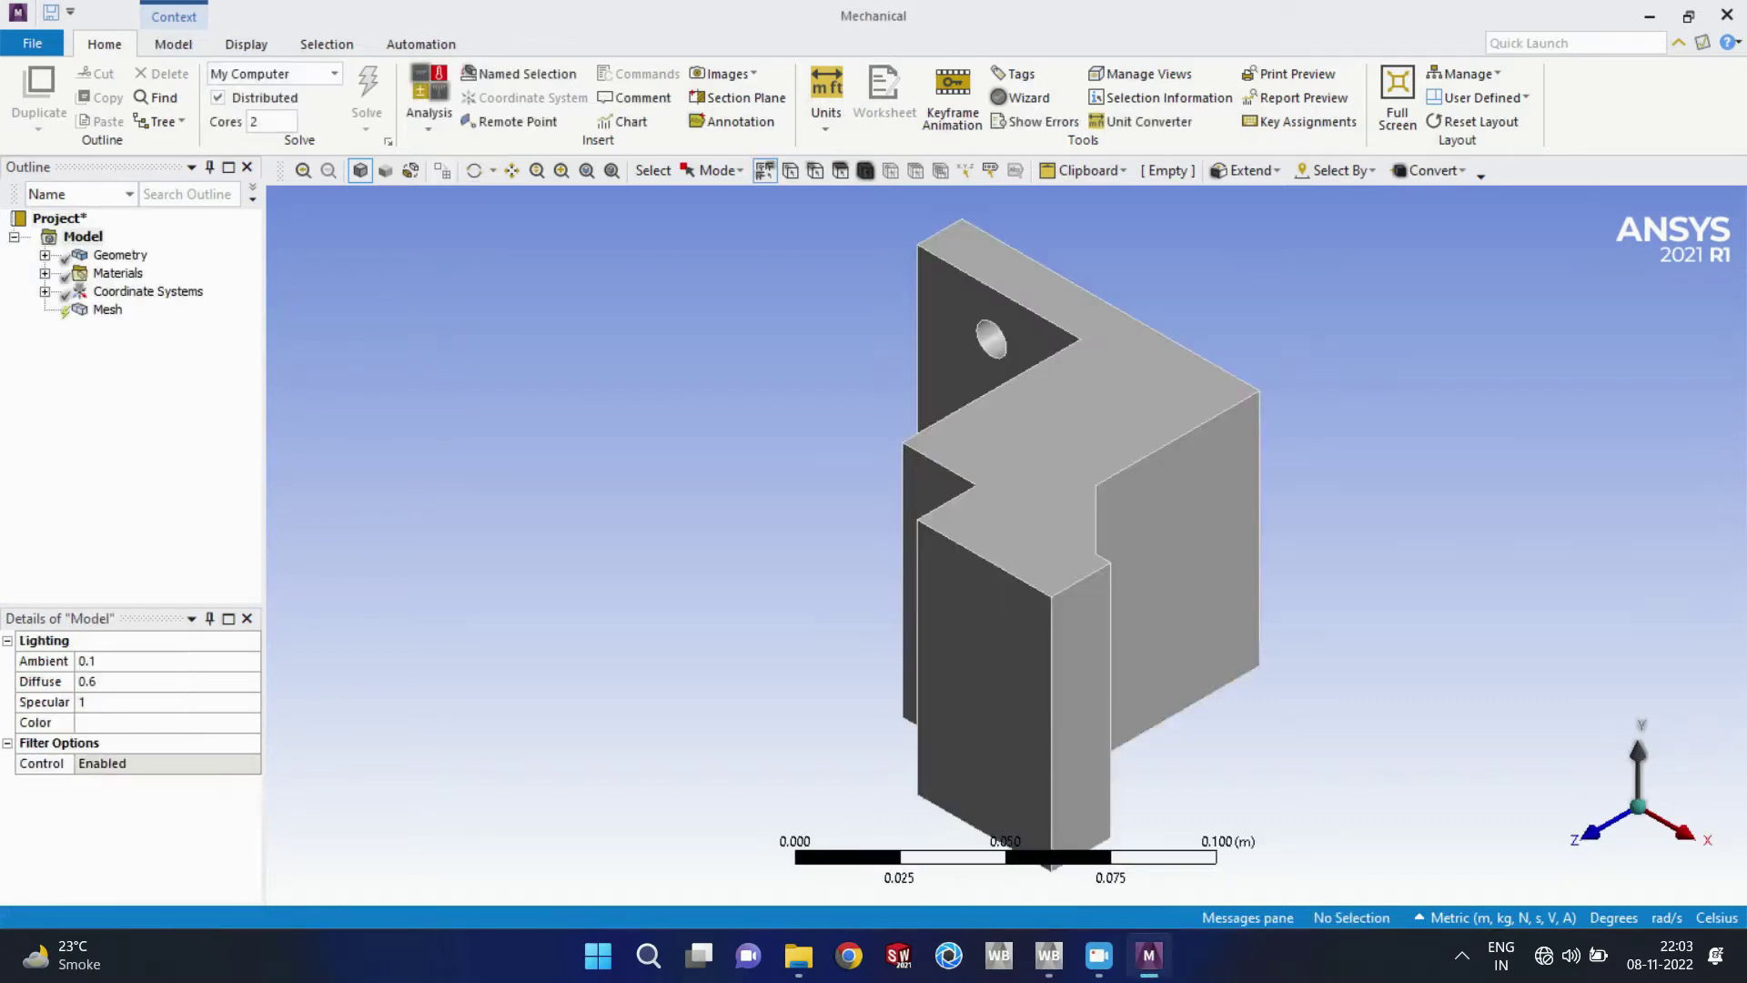
pyautogui.moveTo(1038, 637); pyautogui.dragTo(1065, 392, button='middle')
pyautogui.moveTo(896, 637); pyautogui.dragTo(946, 428, button='middle')
pyautogui.click(970, 521)
pyautogui.moveTo(967, 496); pyautogui.dragTo(928, 491, button='middle')
pyautogui.click(782, 496)
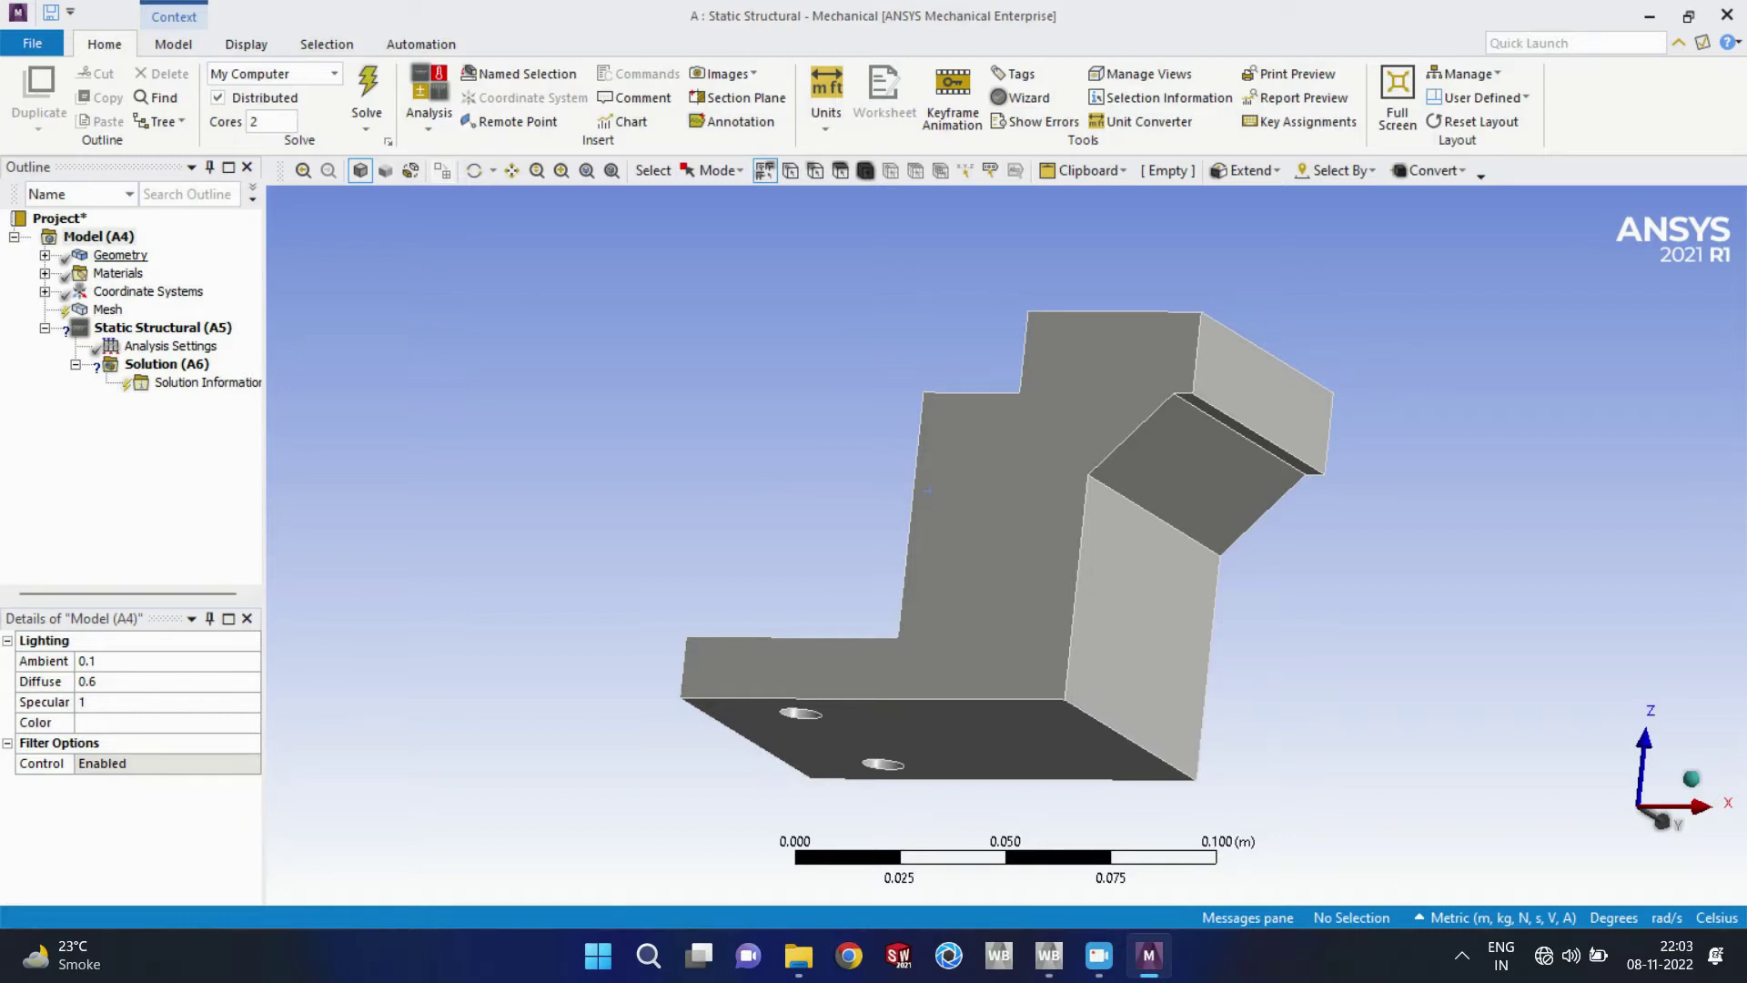
# Step: Review the Structural Steel material's structural, thermal, electric and magnetic properties in the model's materials
pyautogui.click(120, 256)
pyautogui.click(118, 274)
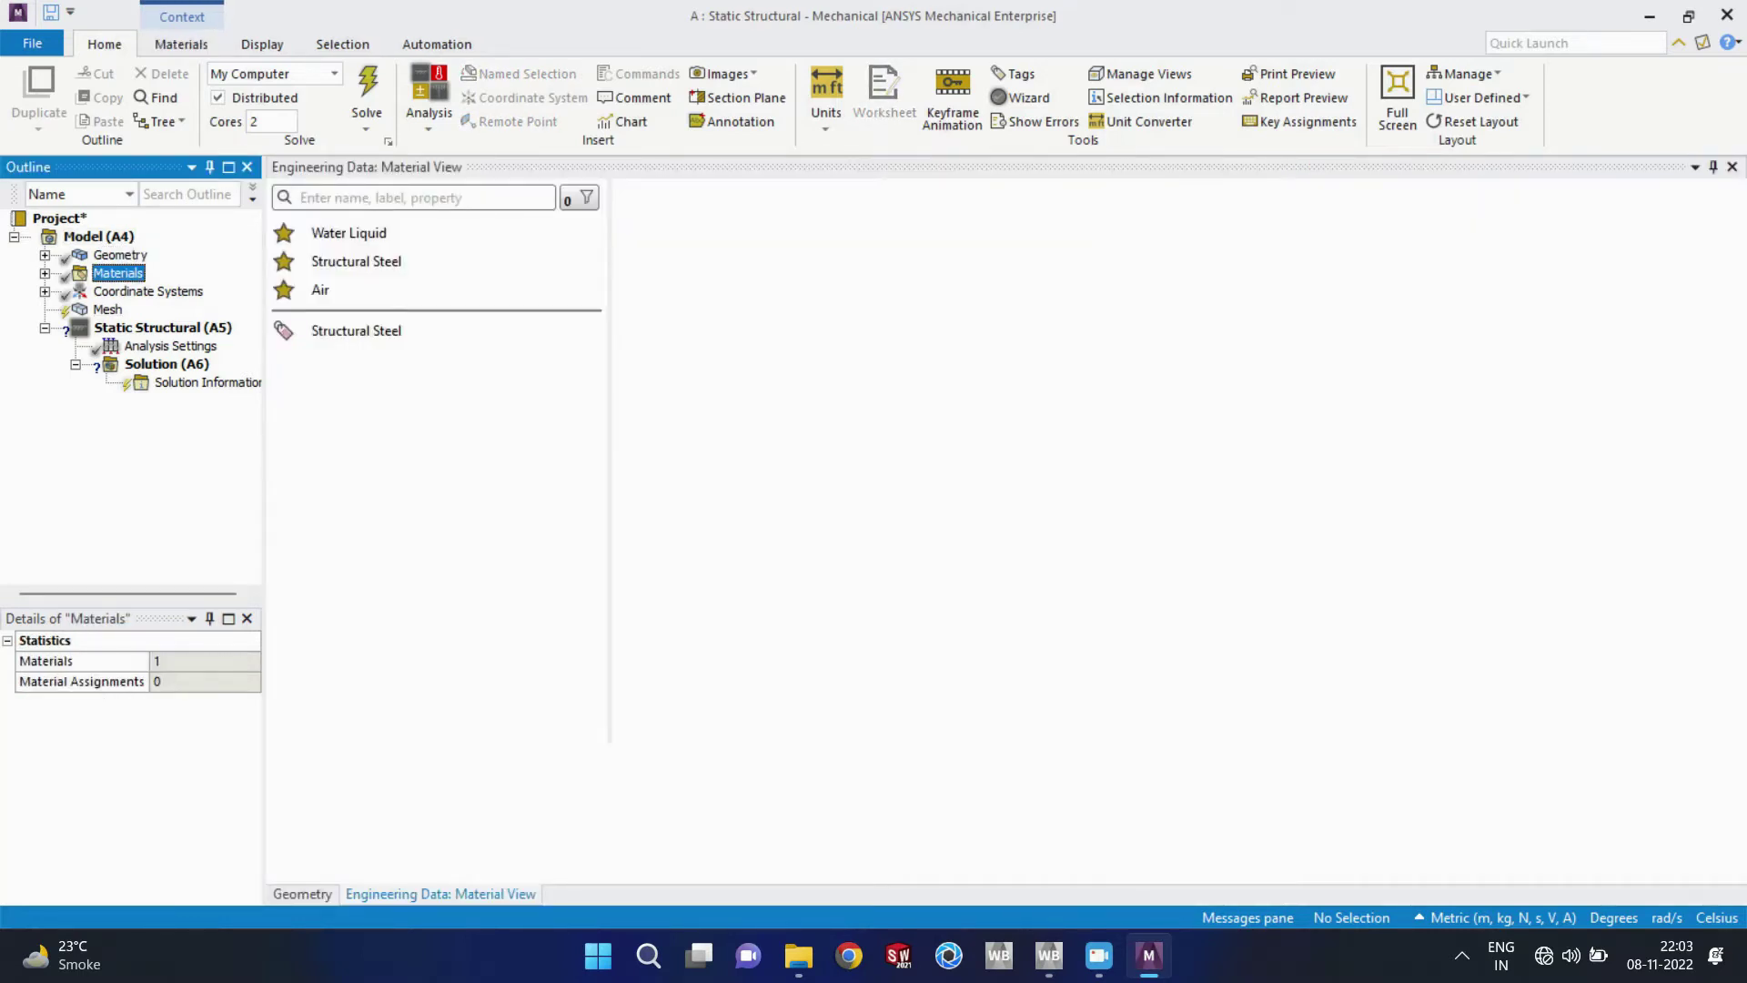
pyautogui.click(45, 274)
pyautogui.click(166, 292)
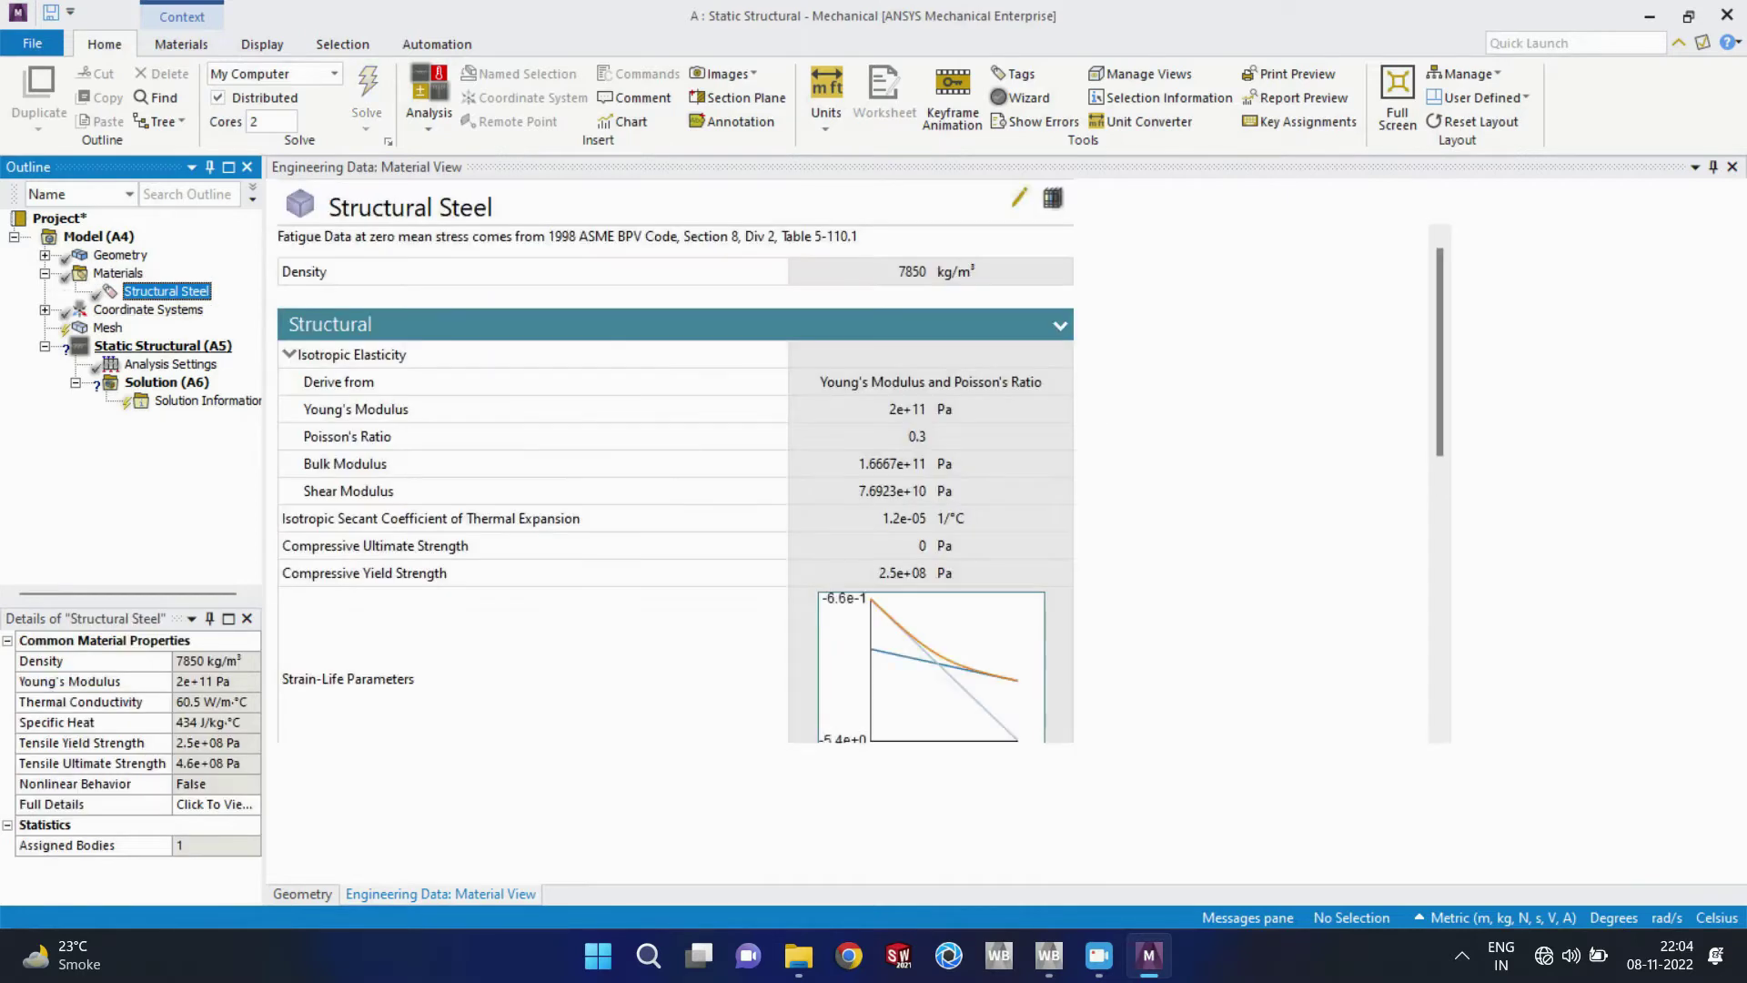
pyautogui.scroll(-8, 676, 482)
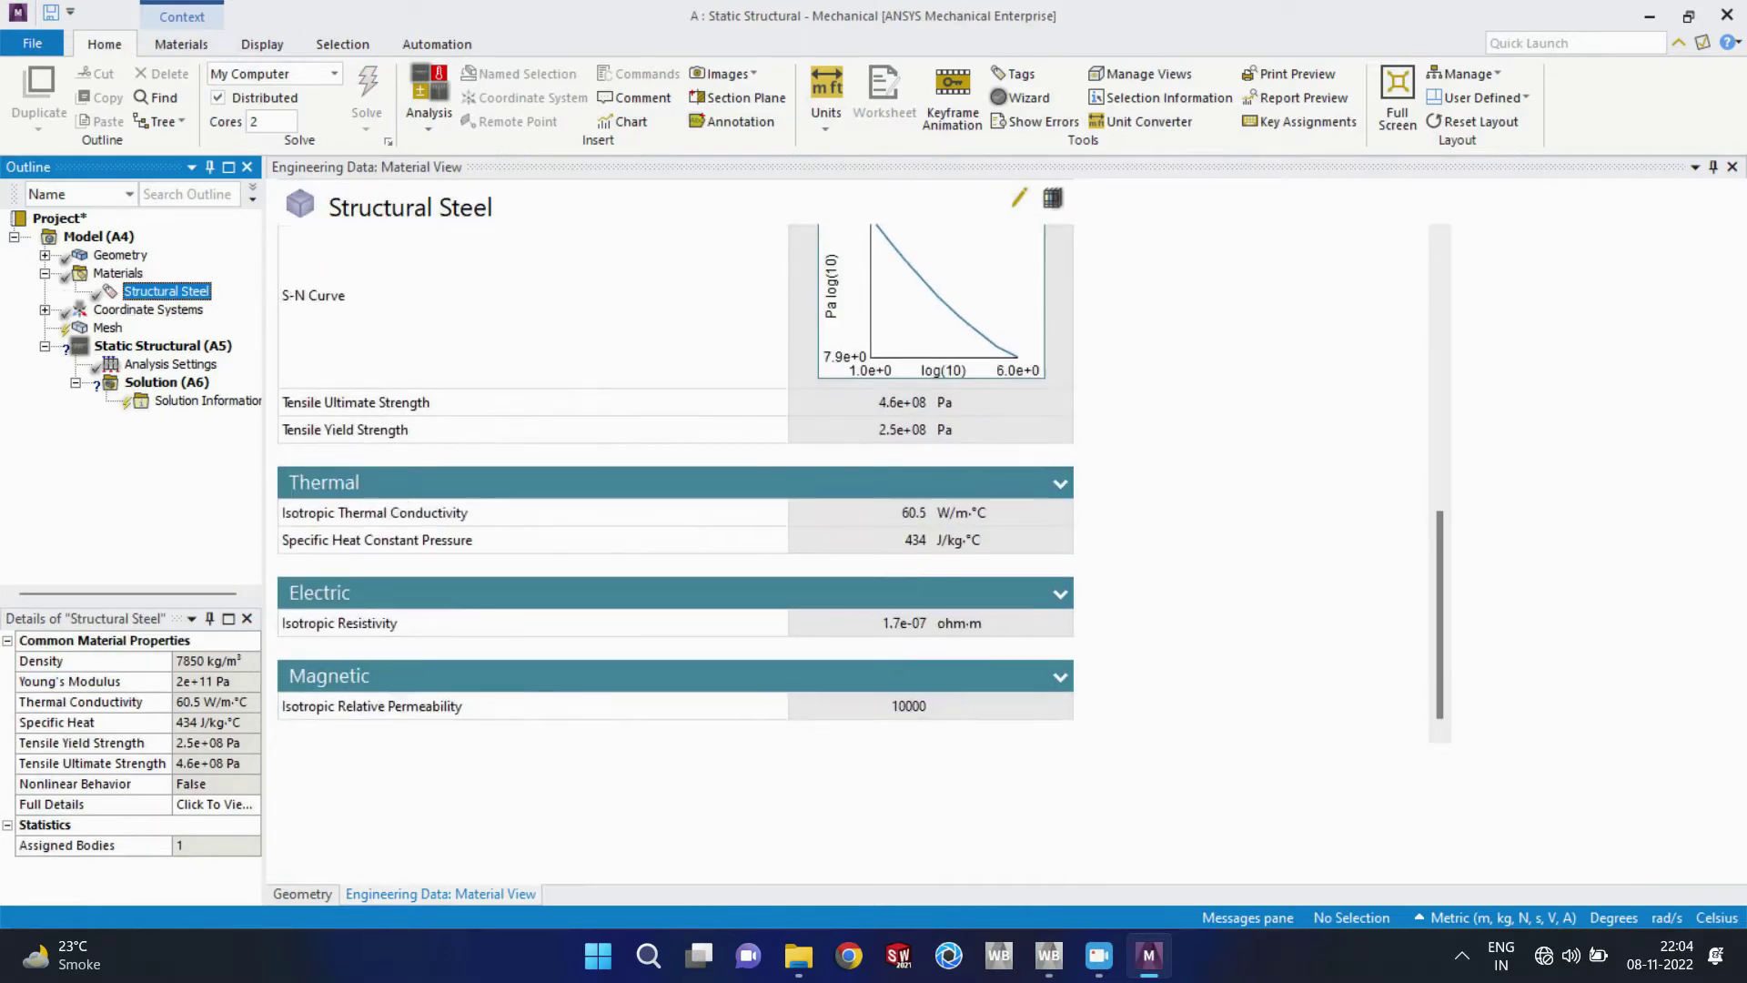
pyautogui.scroll(8, 676, 482)
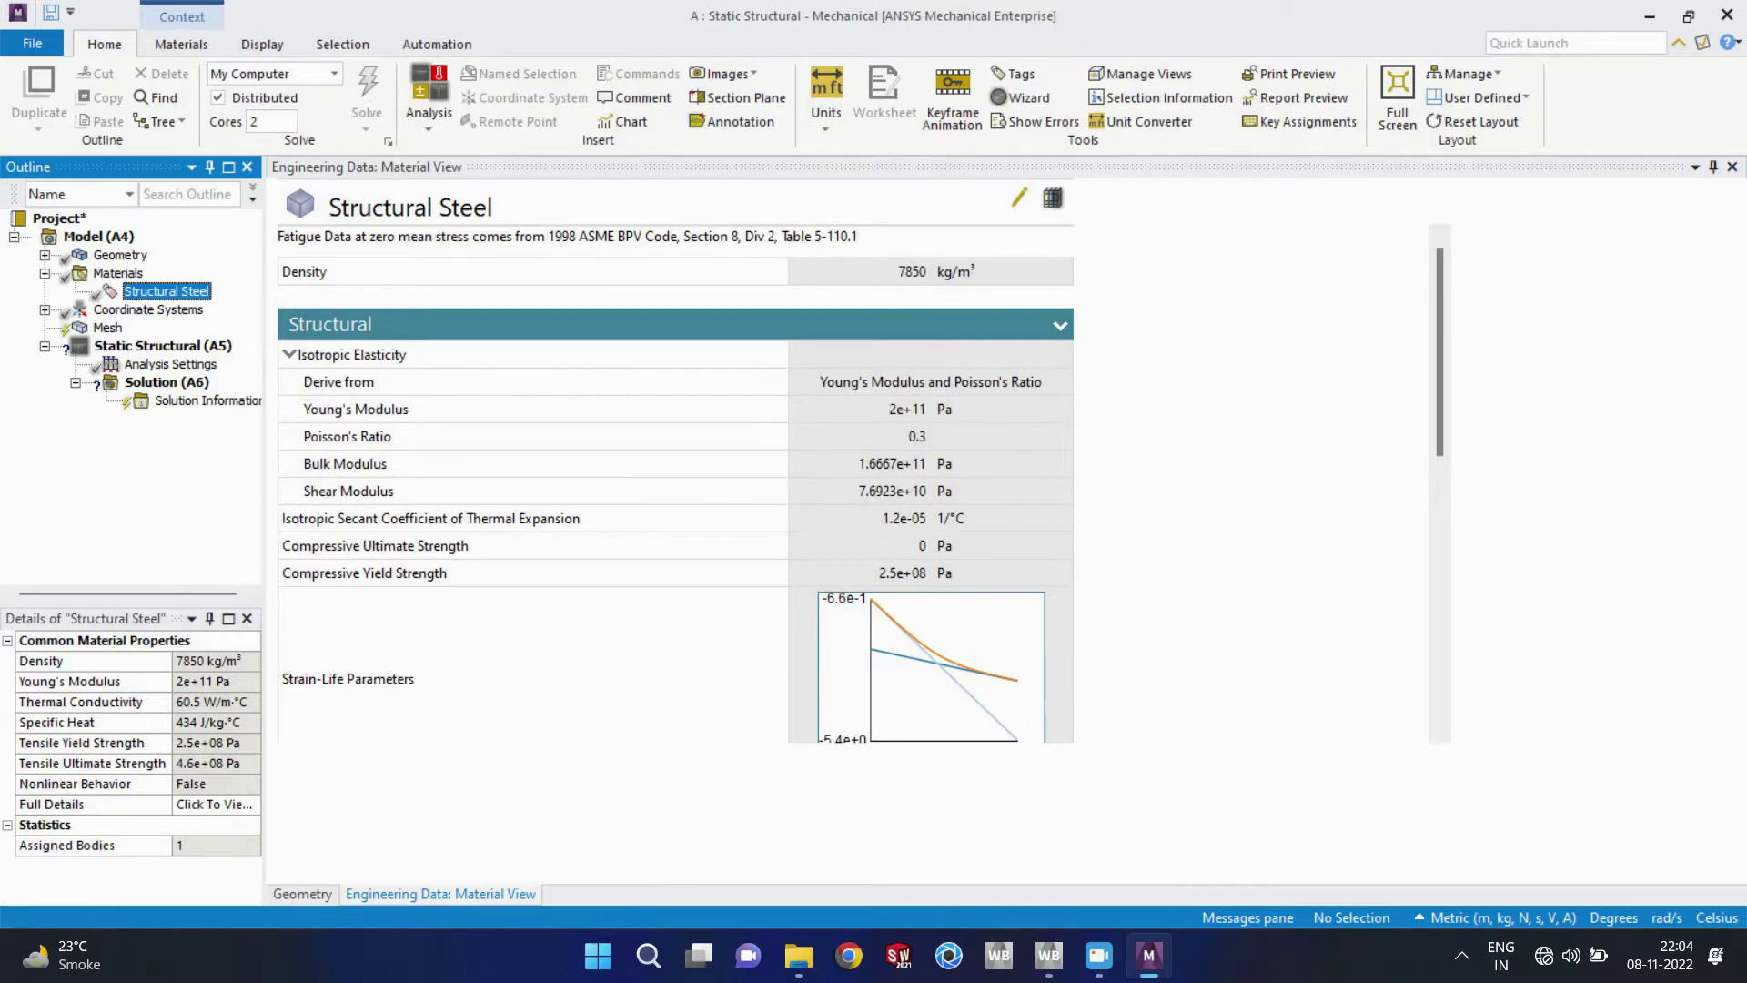
pyautogui.click(149, 311)
# Step: Generate the bracket's mesh with the default settings and inspect it from above
pyautogui.click(107, 329)
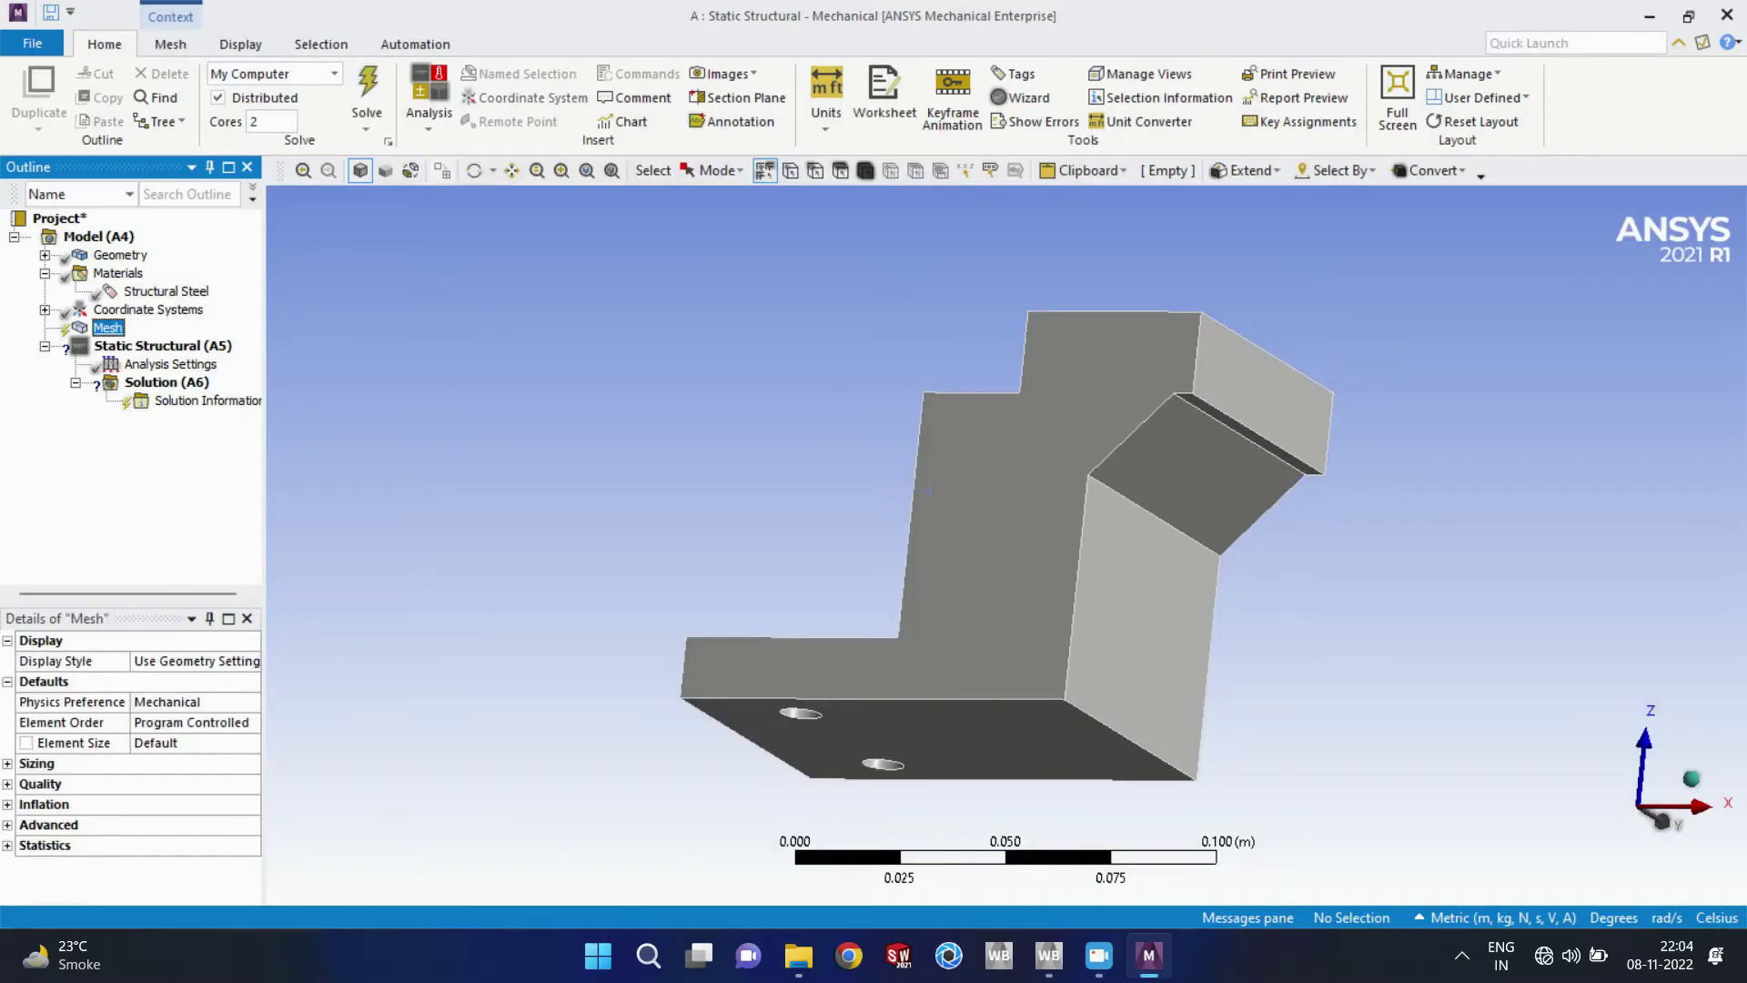
pyautogui.rightClick(107, 327)
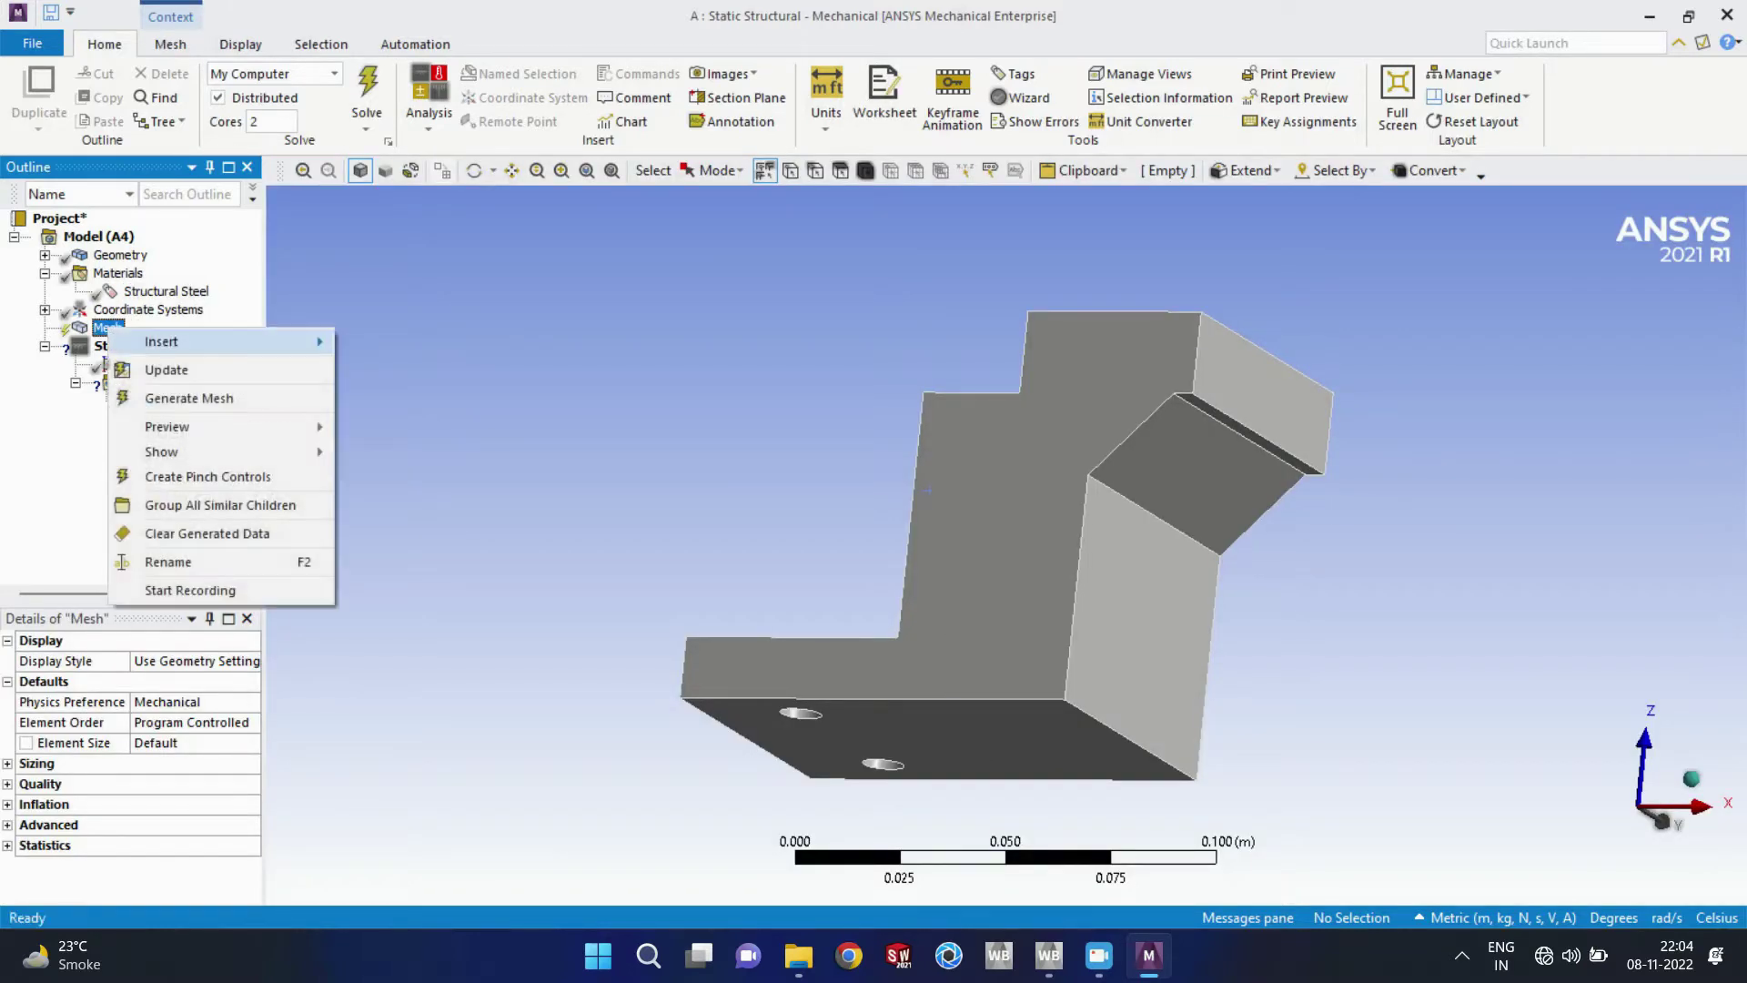
pyautogui.click(188, 397)
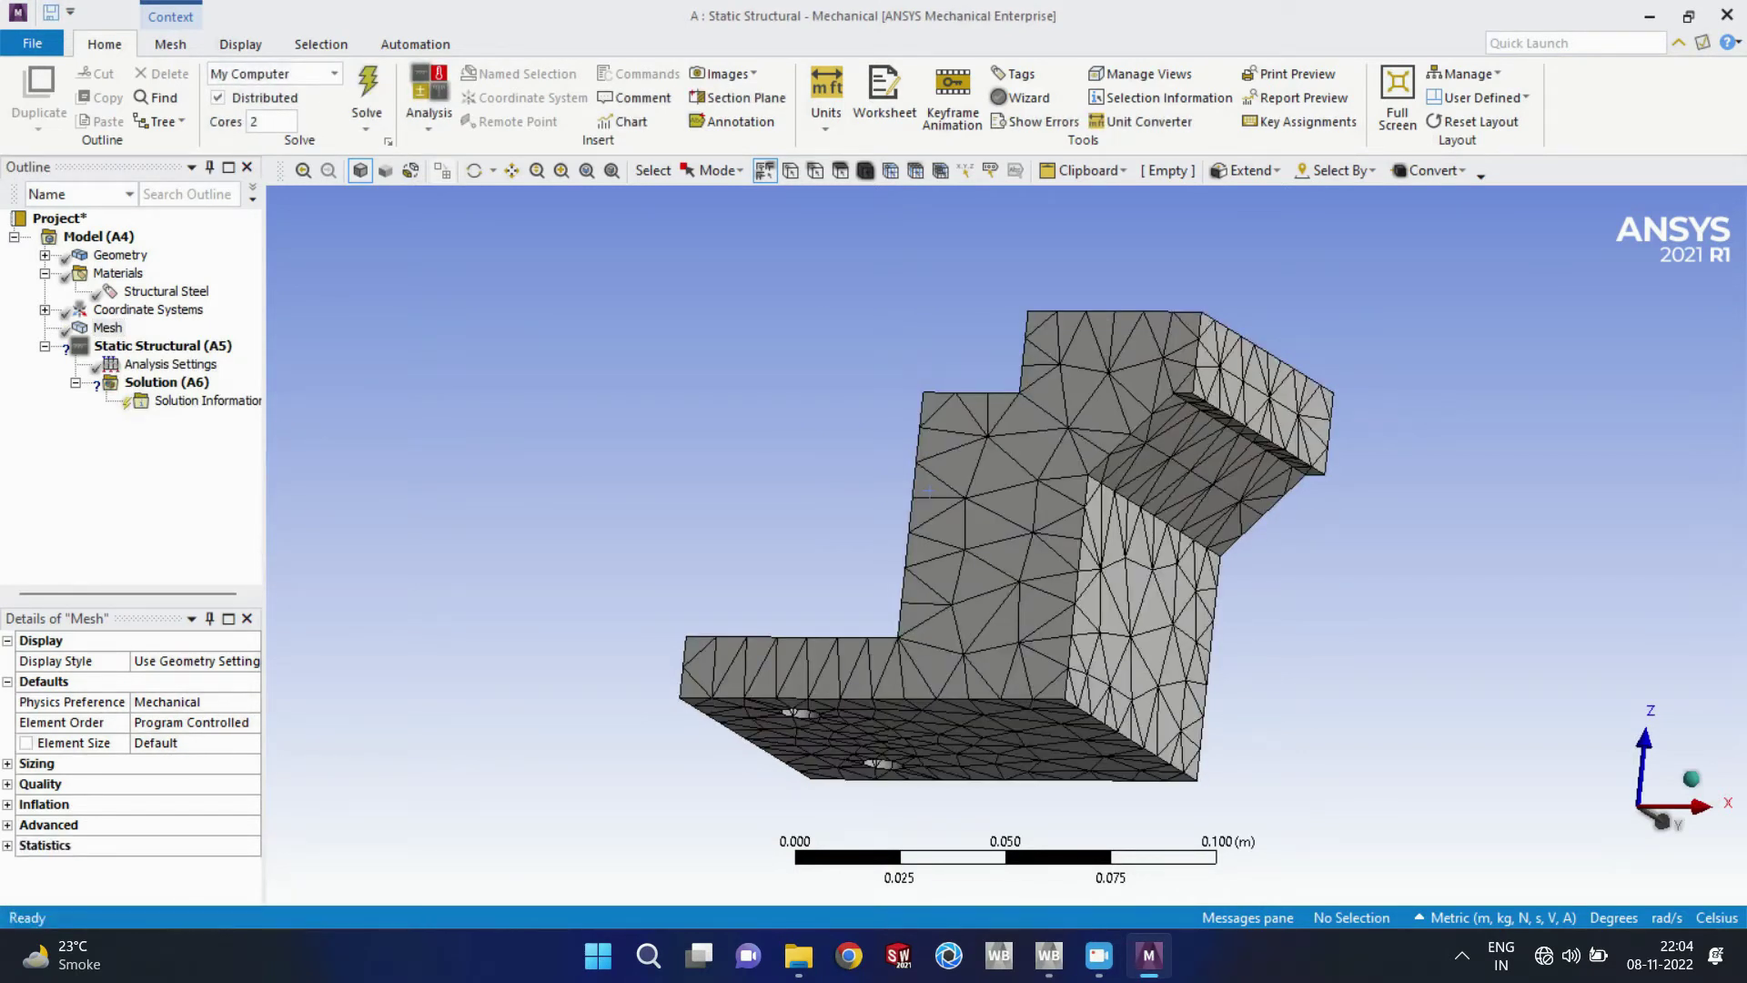
pyautogui.moveTo(928, 492); pyautogui.dragTo(1047, 649, button='middle')
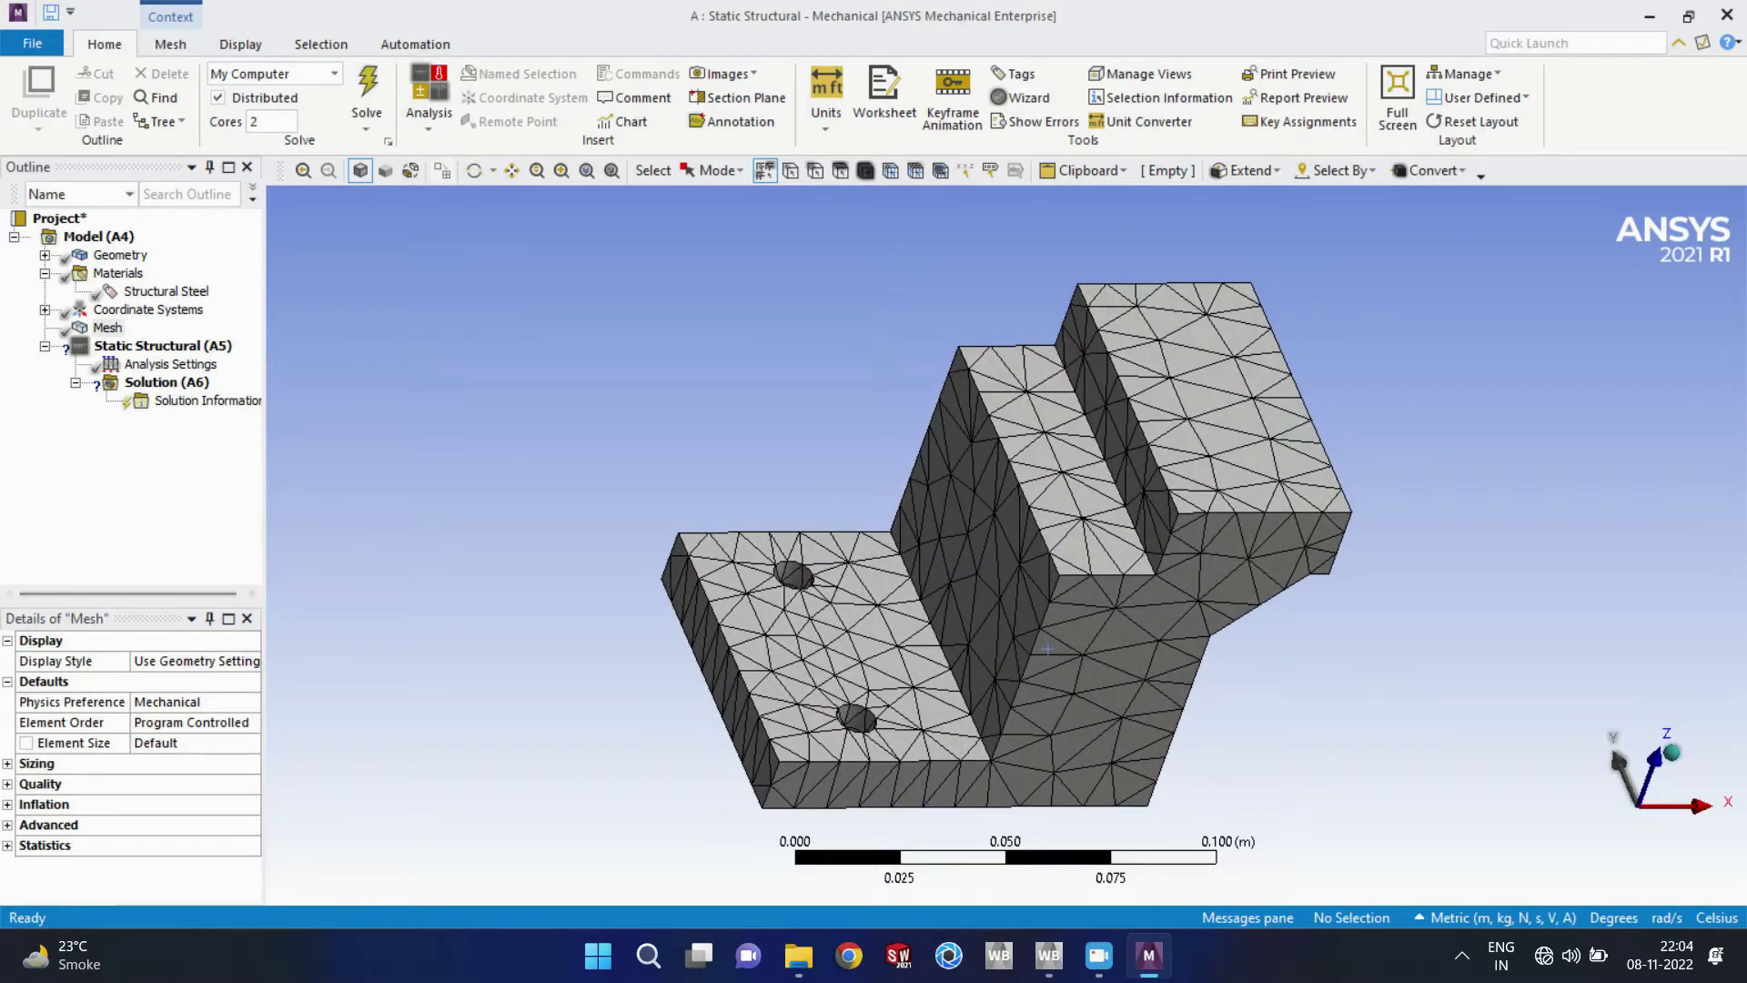
# Step: Look through the mesh's Display Style options and widen the mesh details so the values are fully readable
pyautogui.click(195, 661)
pyautogui.click(250, 662)
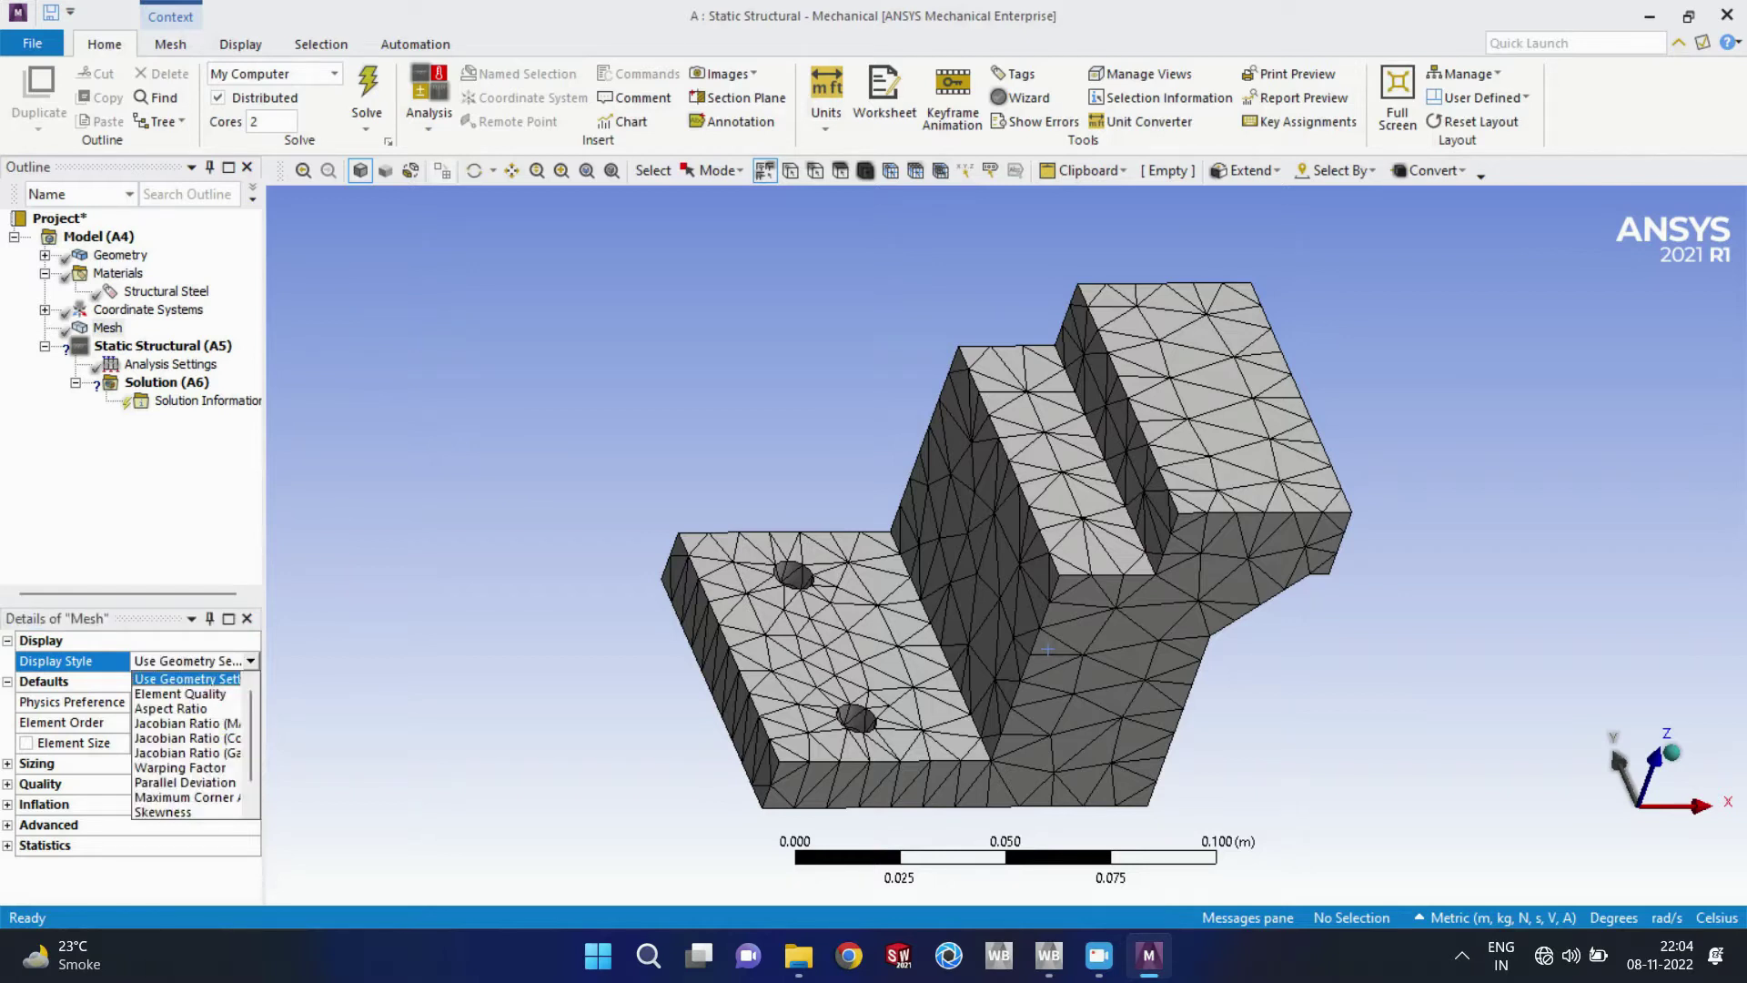
pyautogui.click(250, 661)
pyautogui.click(250, 662)
pyautogui.click(181, 695)
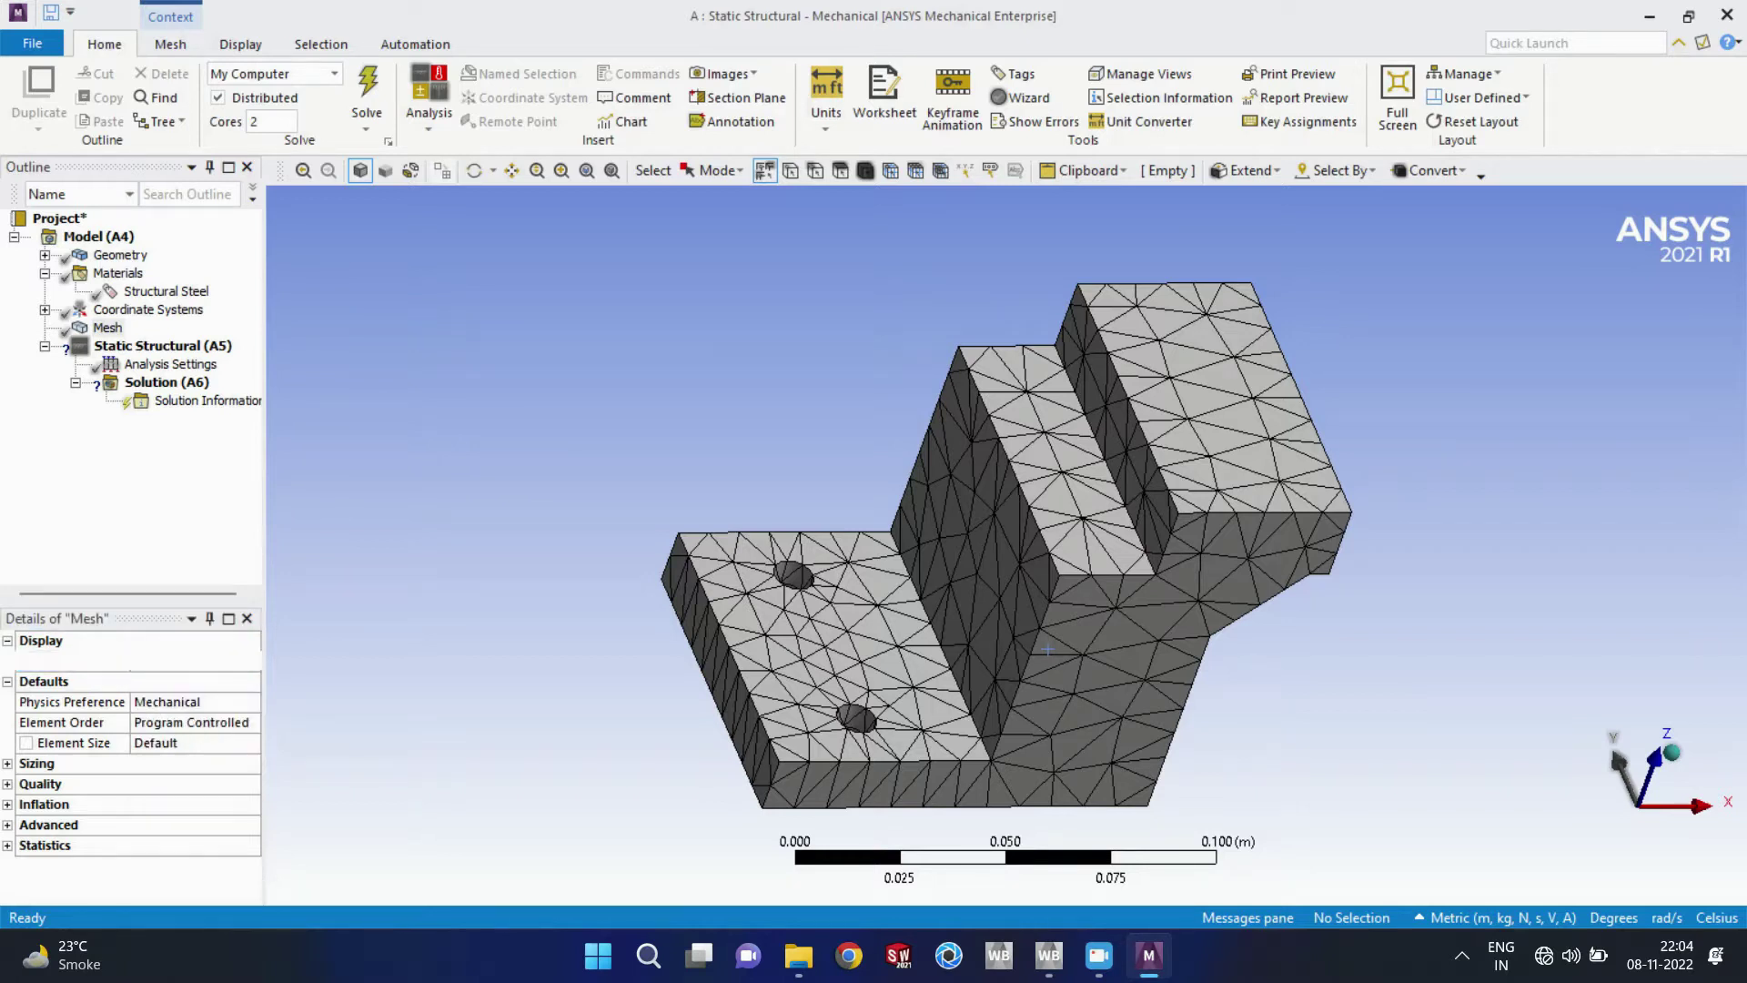
pyautogui.click(137, 804)
pyautogui.moveTo(271, 455); pyautogui.dragTo(342, 455)
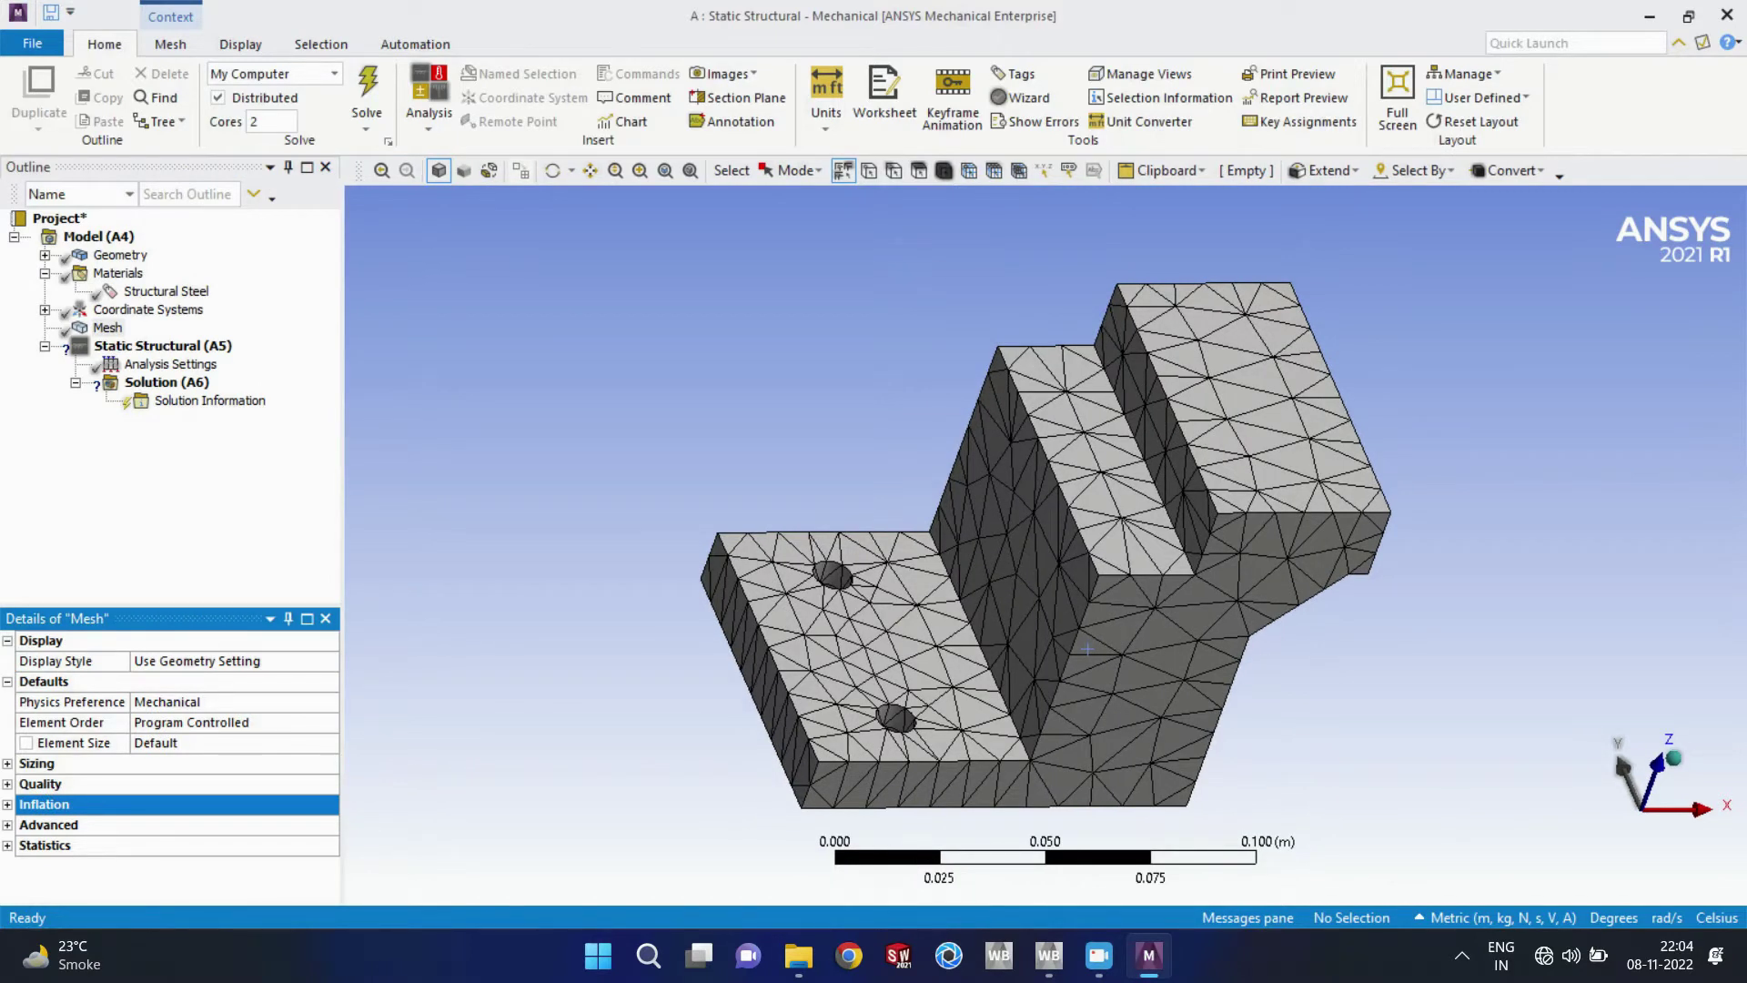
# Step: Look through the mesh's Physics Preference and Element Order options without changing either setting
pyautogui.press('Up')
pyautogui.press('Up')
pyautogui.press('Up')
pyautogui.press('Up')
pyautogui.press('Up')
pyautogui.hotkey('alt', 'Down')
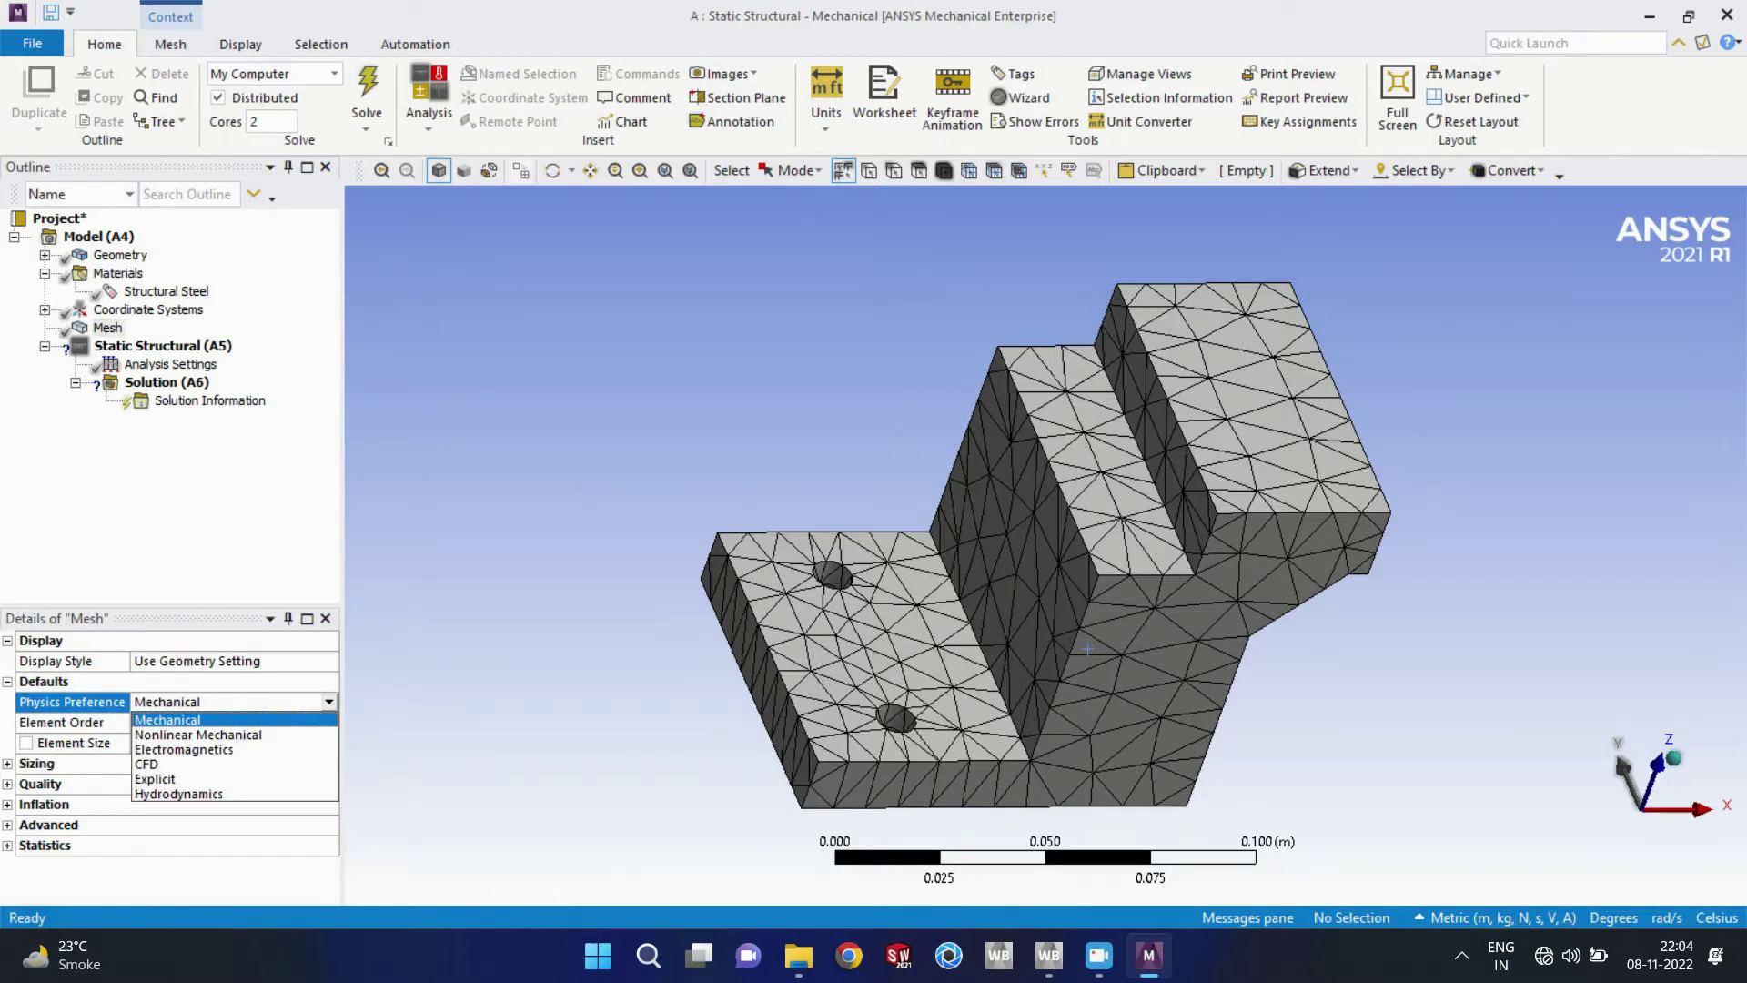
pyautogui.press('Down')
pyautogui.press('Down')
pyautogui.press('Down')
pyautogui.press('Down')
pyautogui.press('Down')
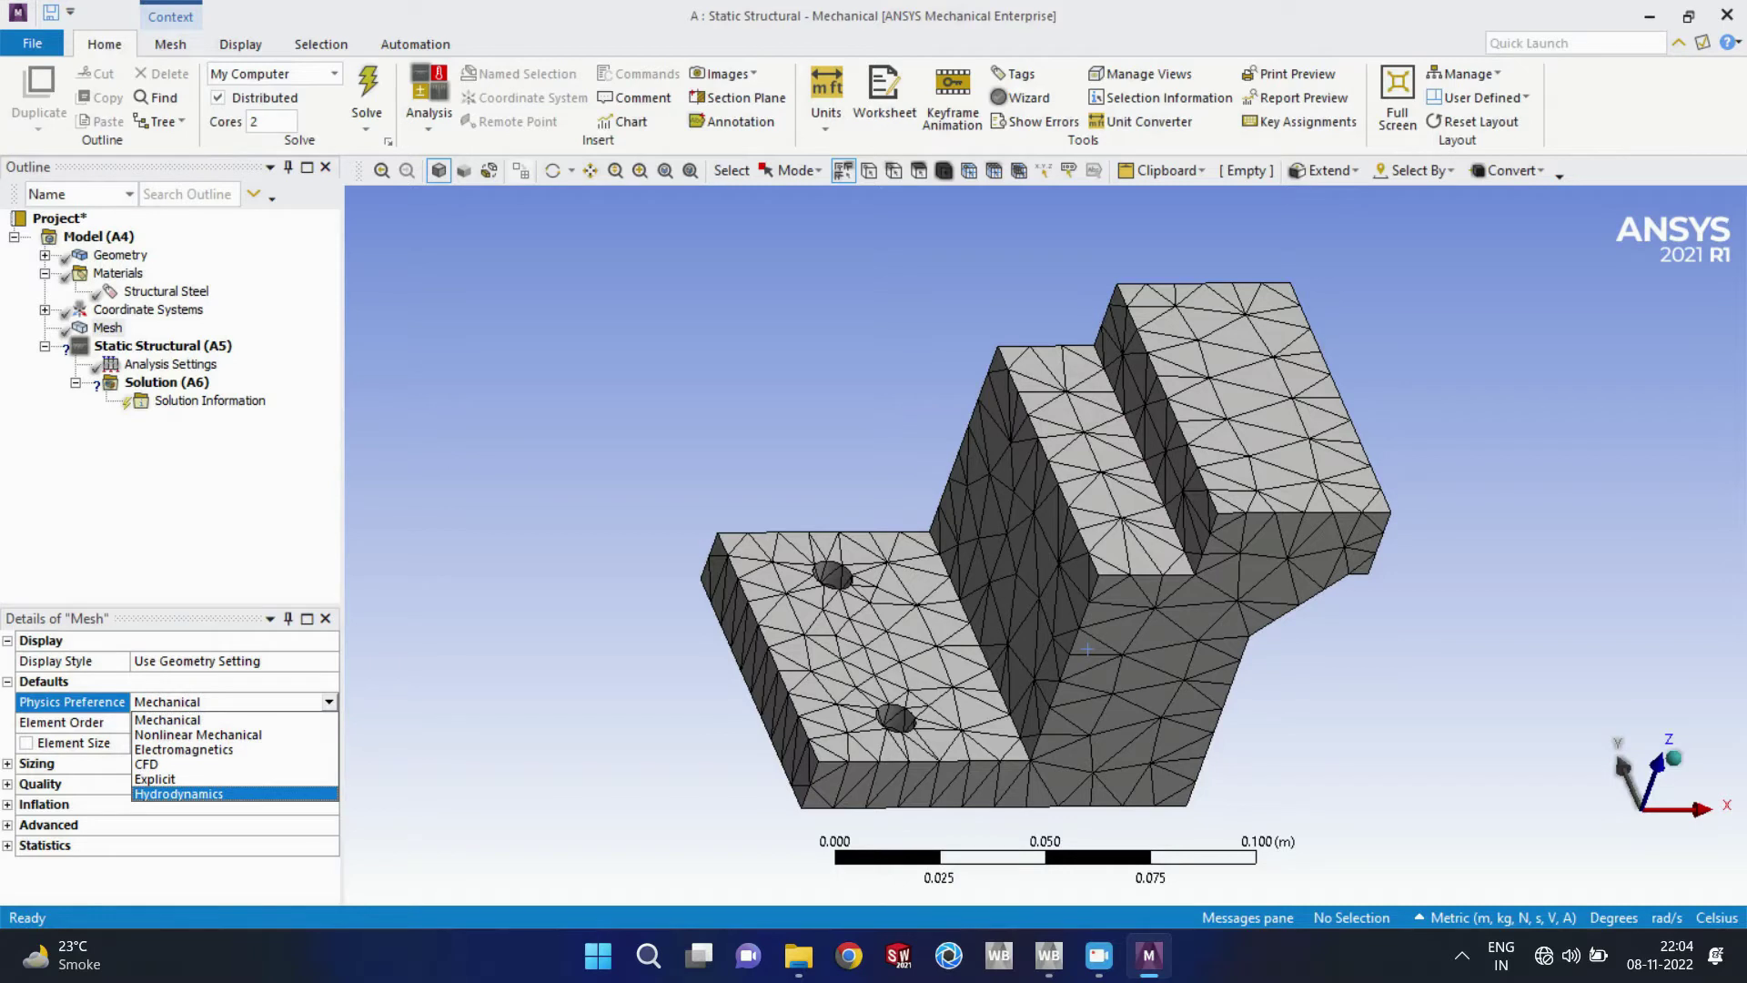
pyautogui.press('Escape')
pyautogui.press('Down')
pyautogui.hotkey('alt', 'Down')
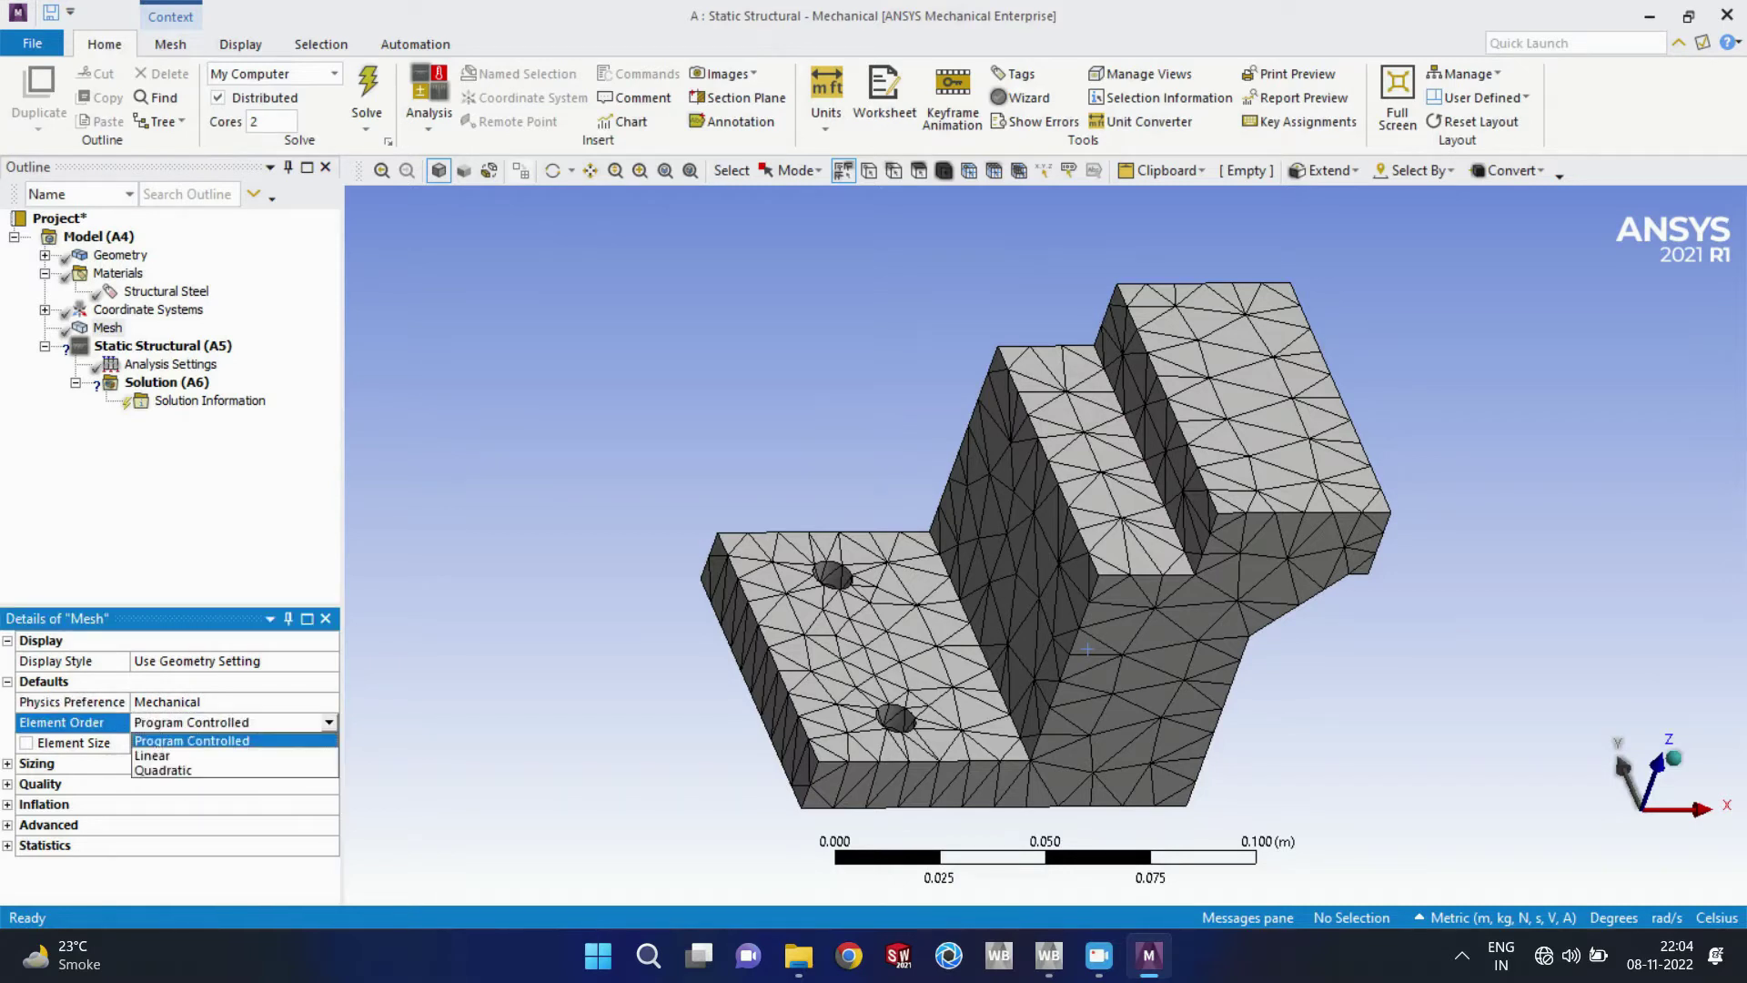
pyautogui.press('Escape')
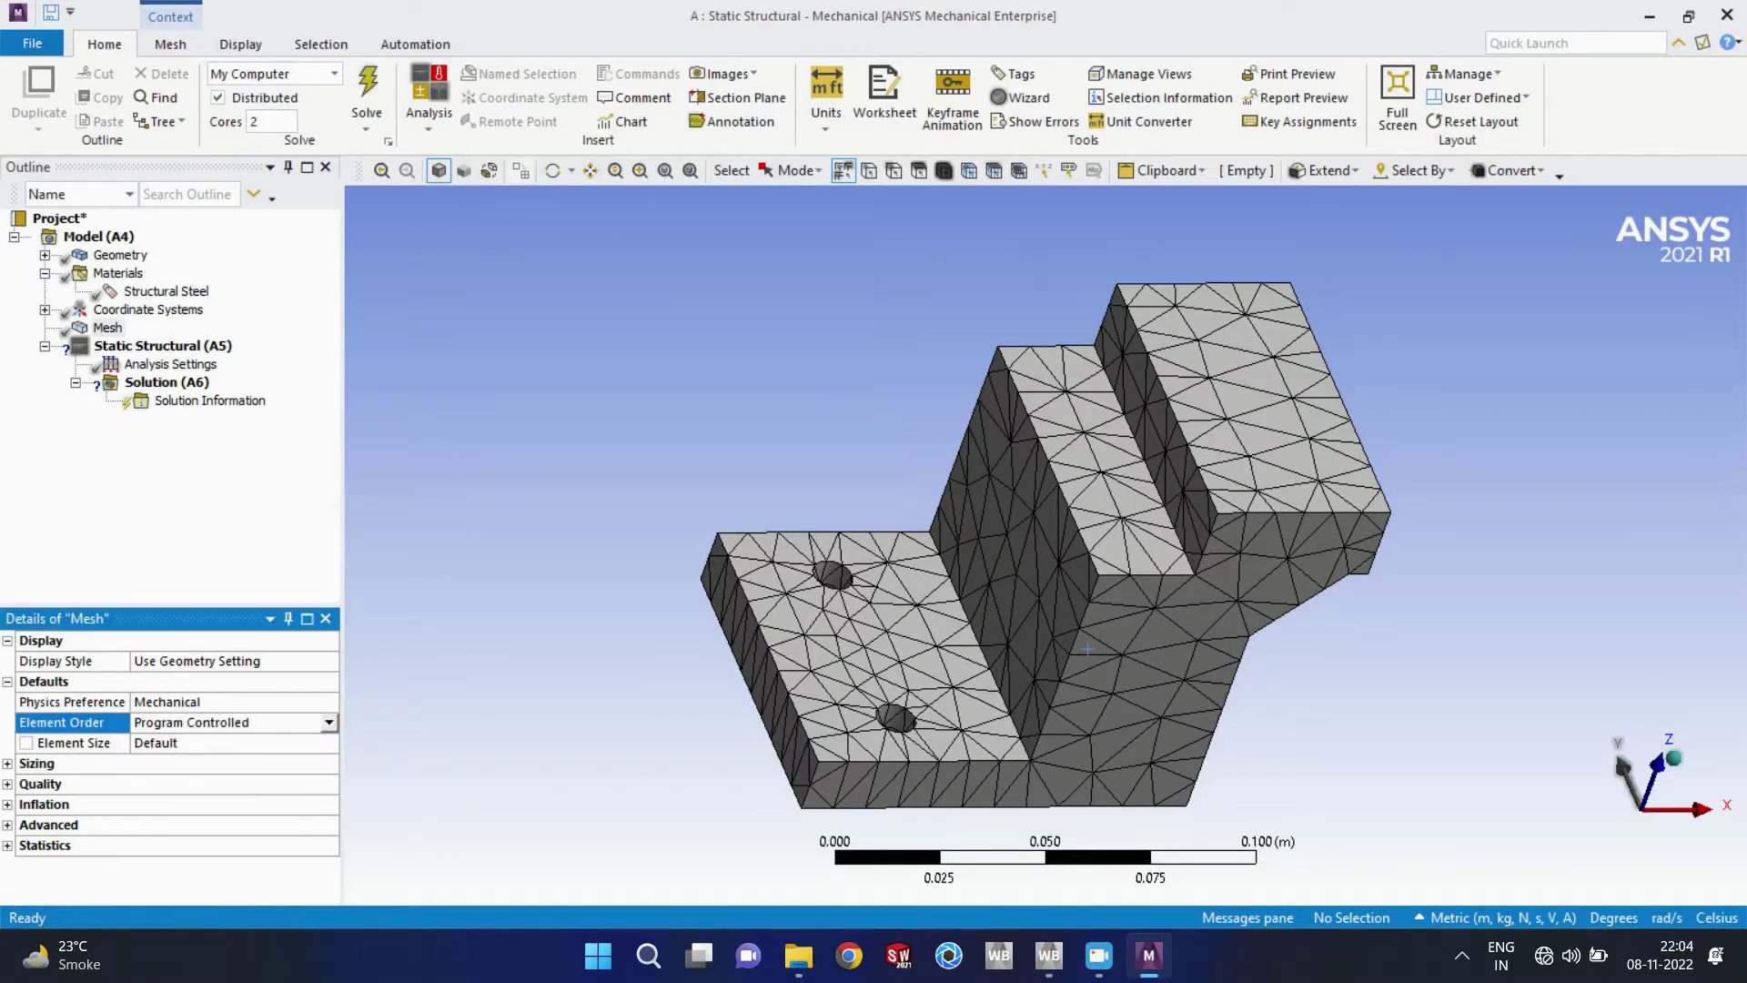
# Step: Set the mesh element size to 0.01 m and regenerate the bracket's mesh
pyautogui.press('Down')
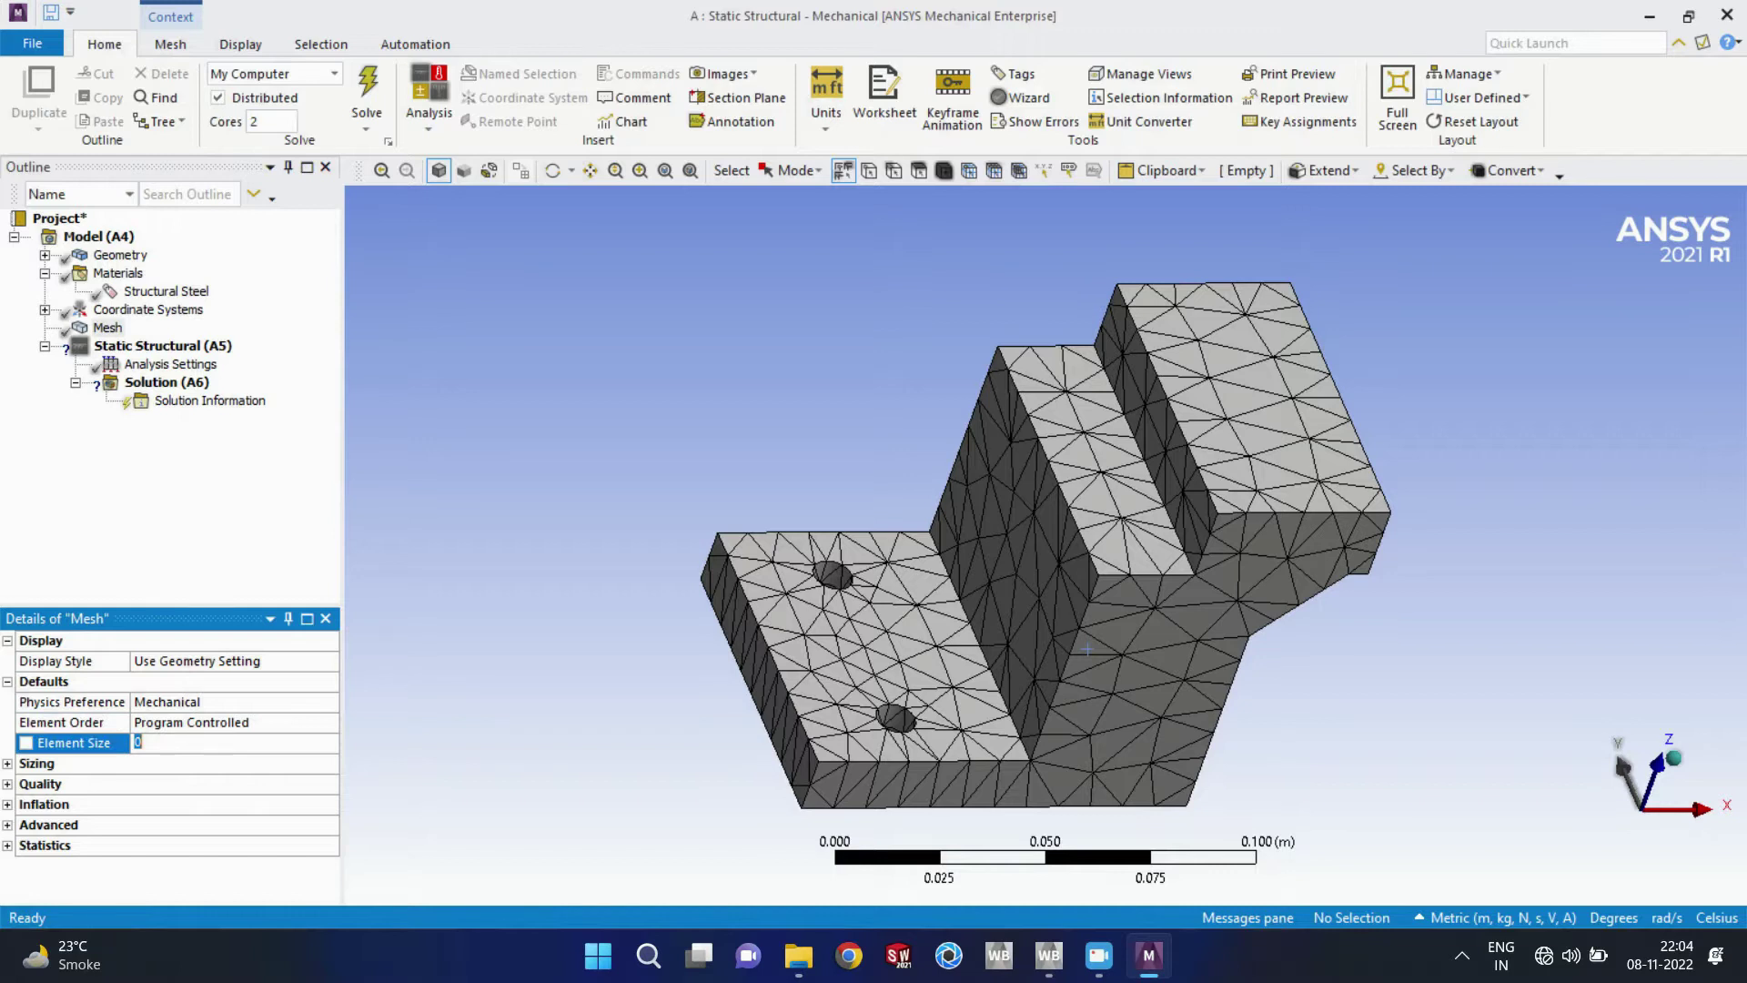
pyautogui.write('0.01')
pyautogui.press('Return')
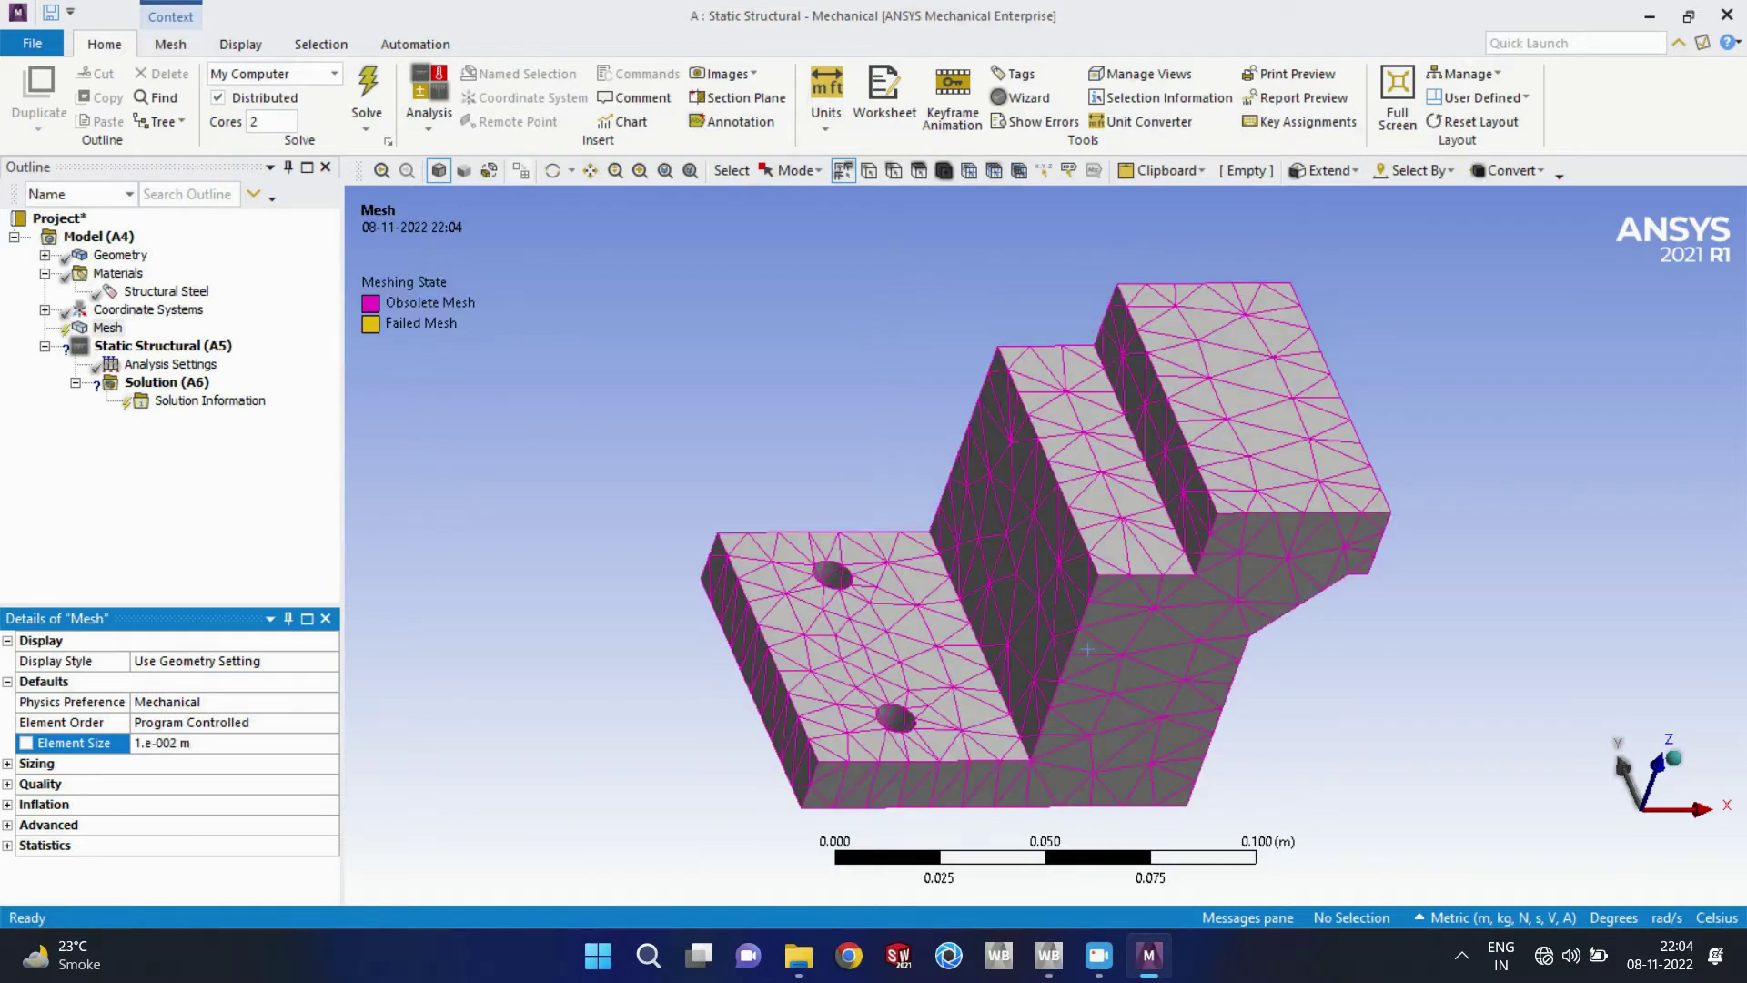
pyautogui.rightClick(107, 328)
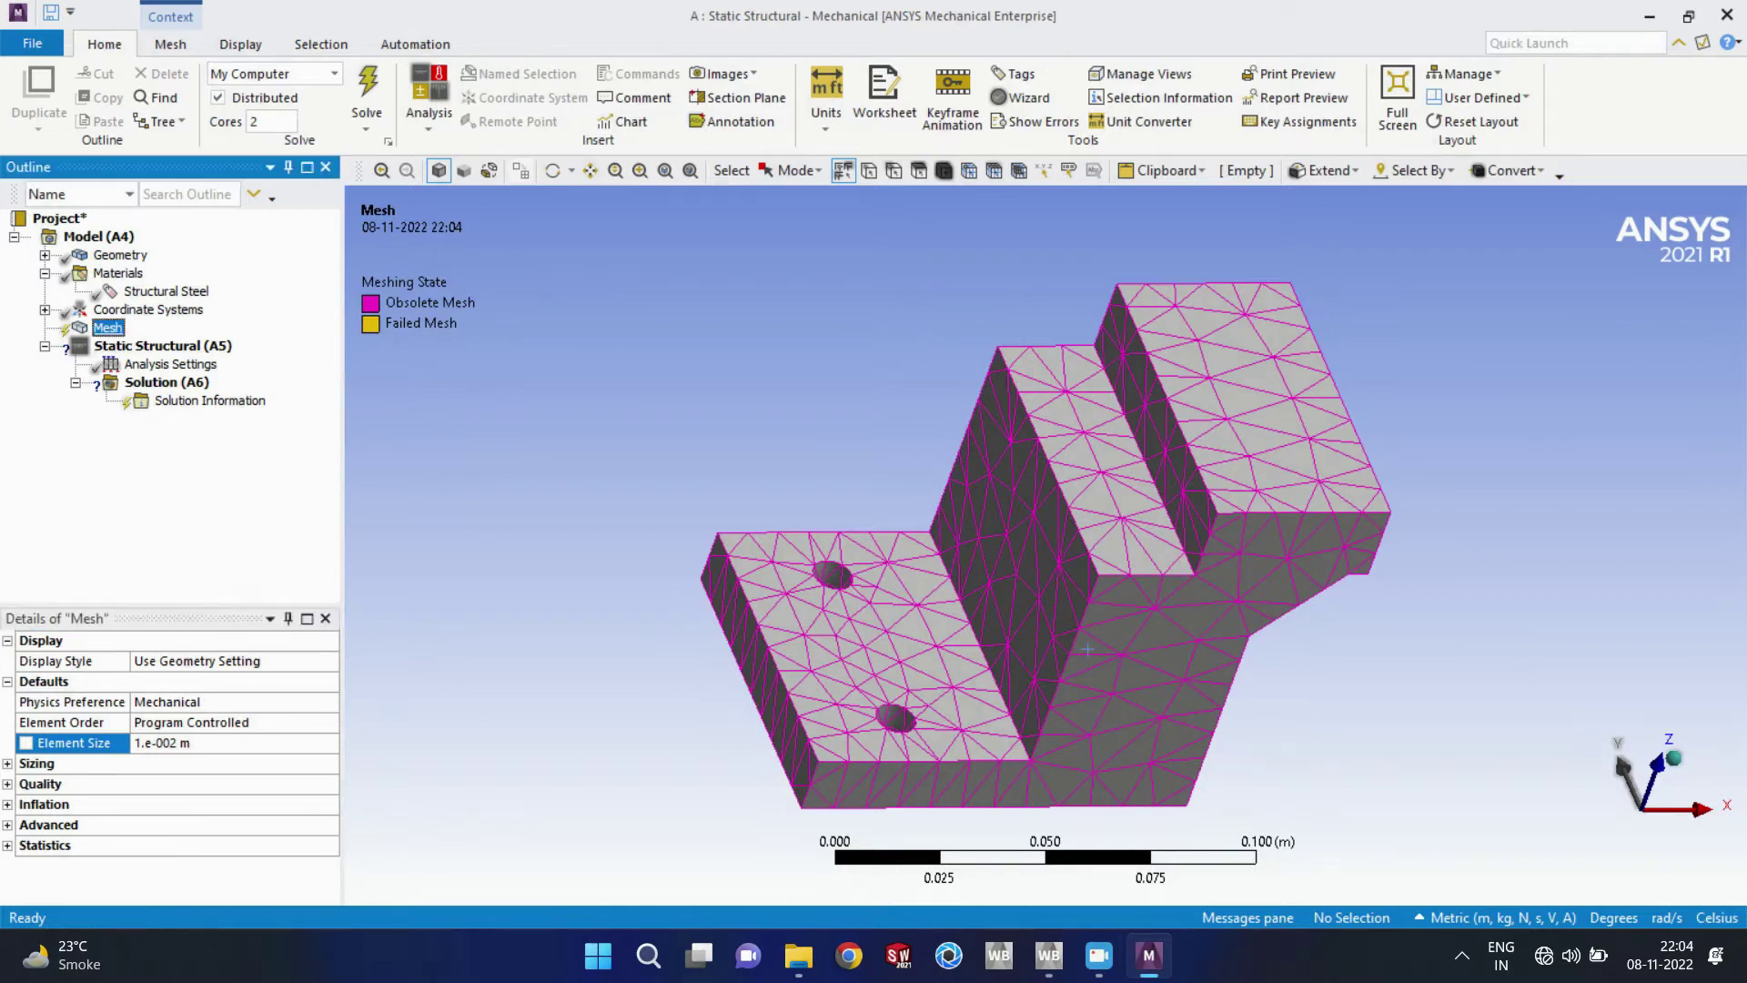
pyautogui.click(165, 375)
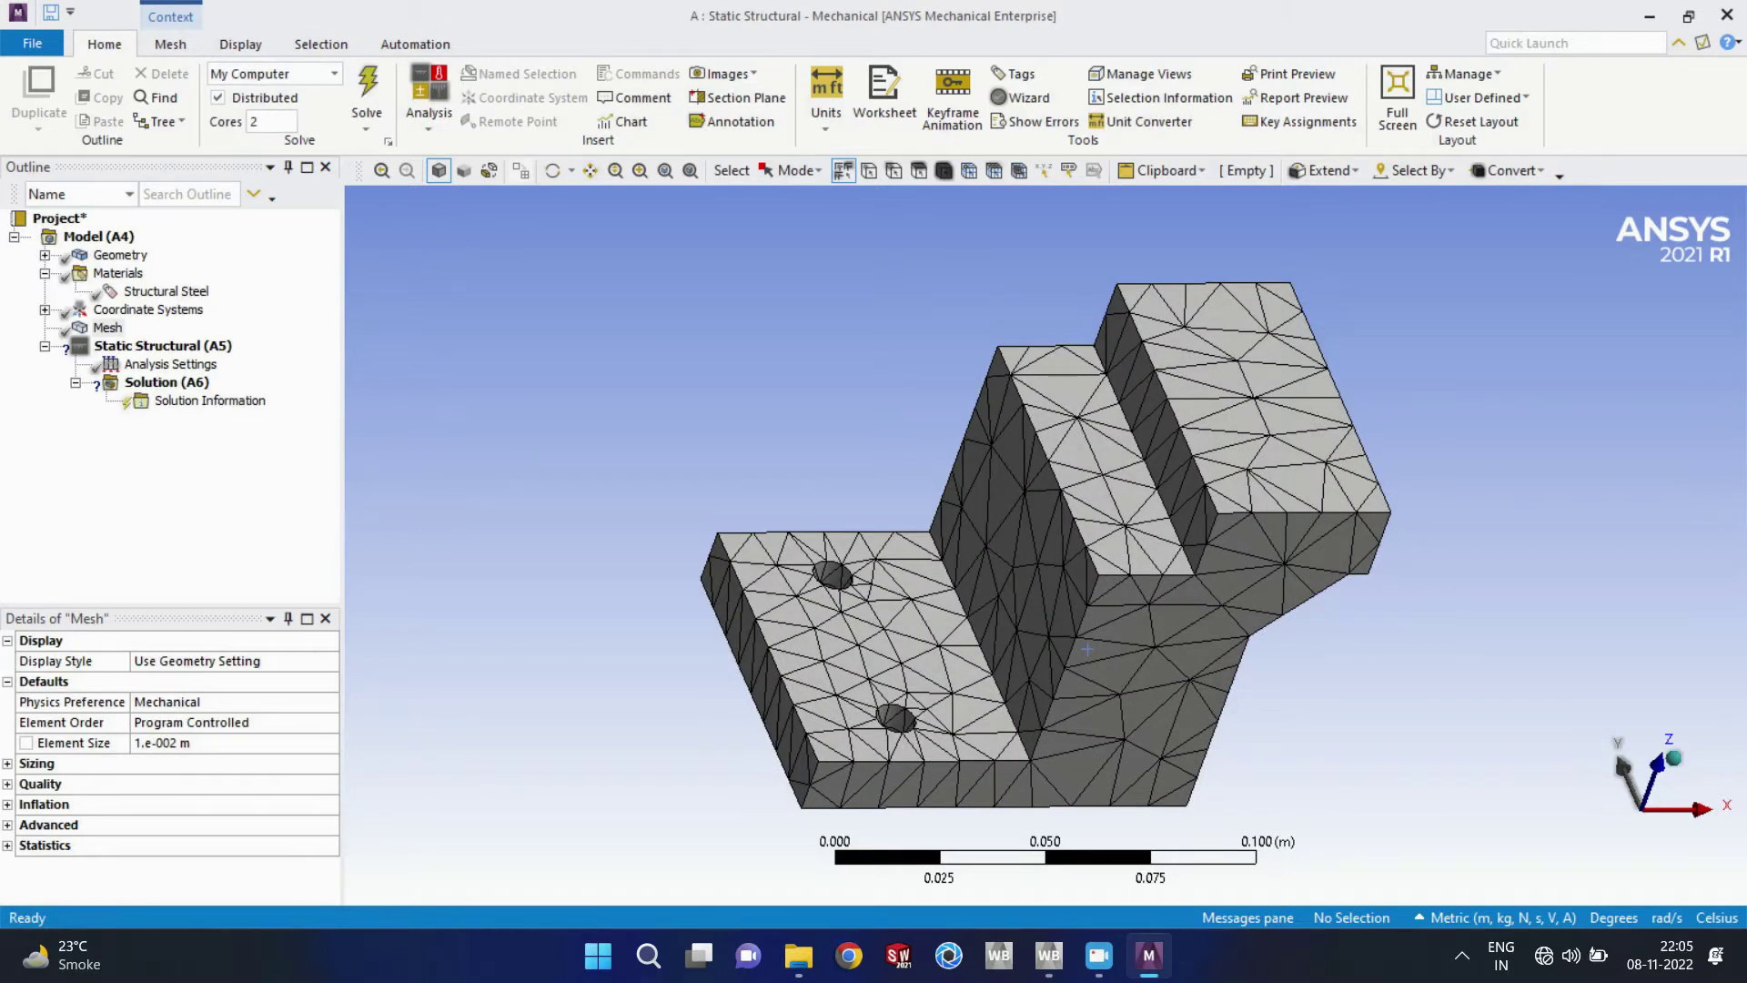
# Step: Examine the mesh's Sizing, Quality, Inflation and Advanced settings and its node and element statistics
pyautogui.click(7, 764)
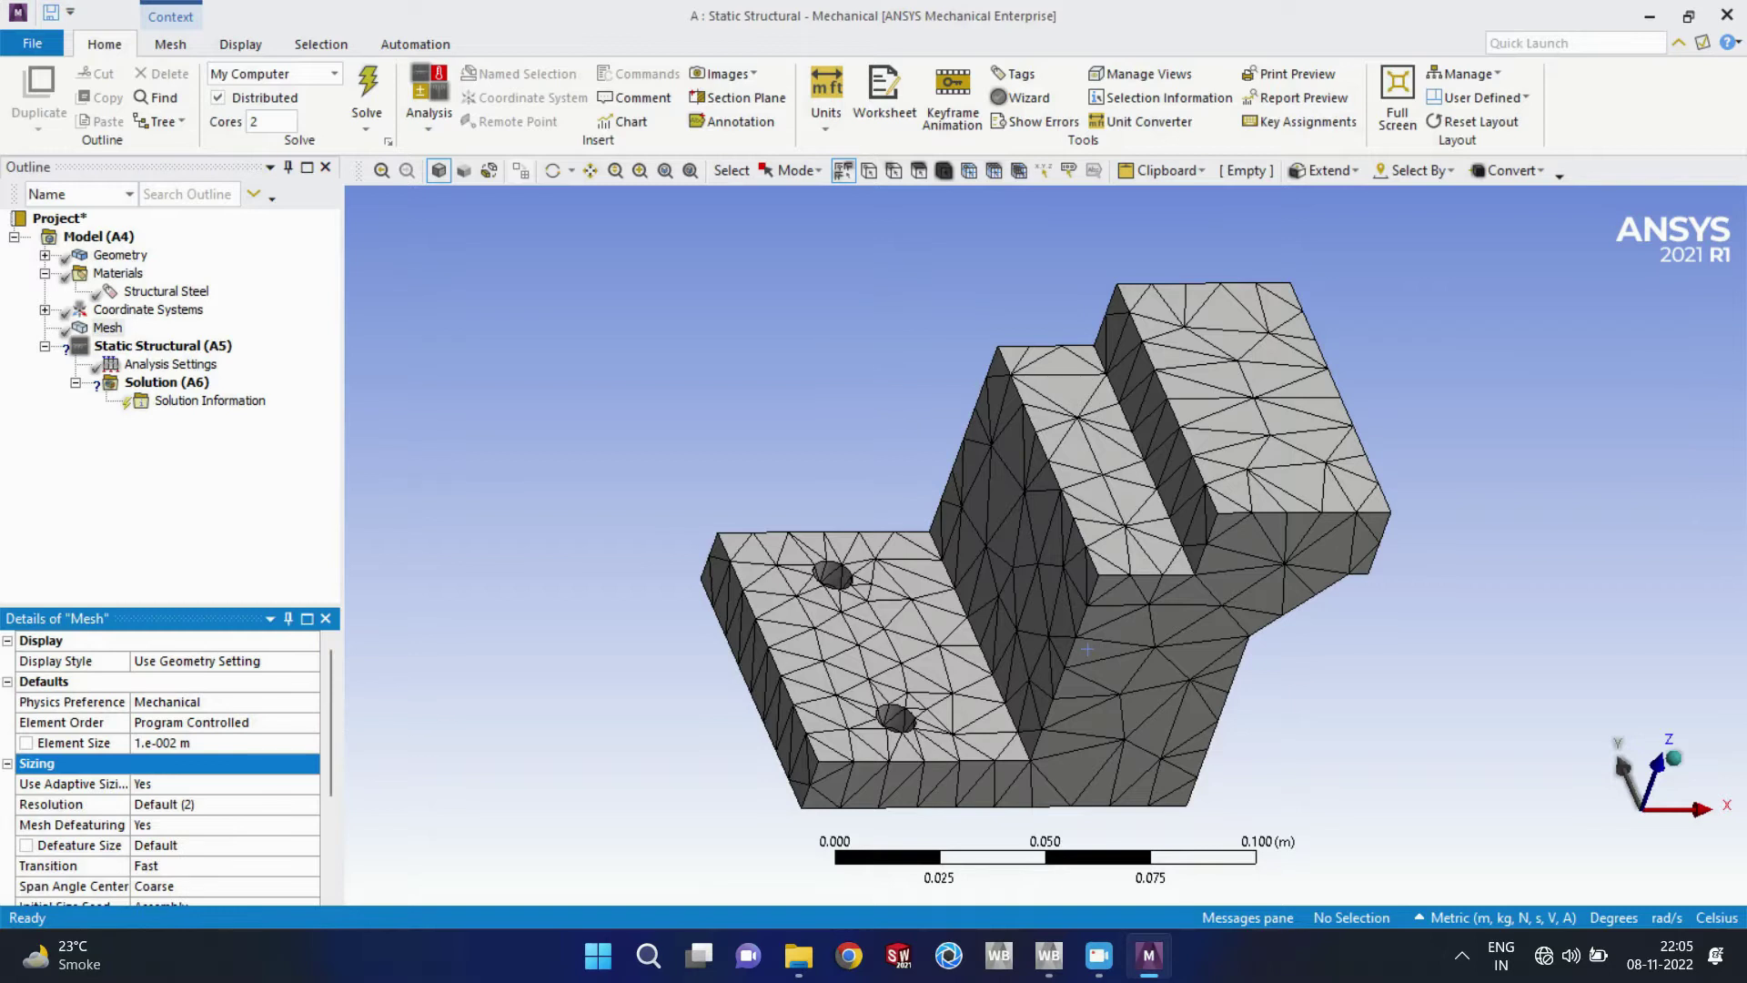
pyautogui.scroll(-2, 164, 769)
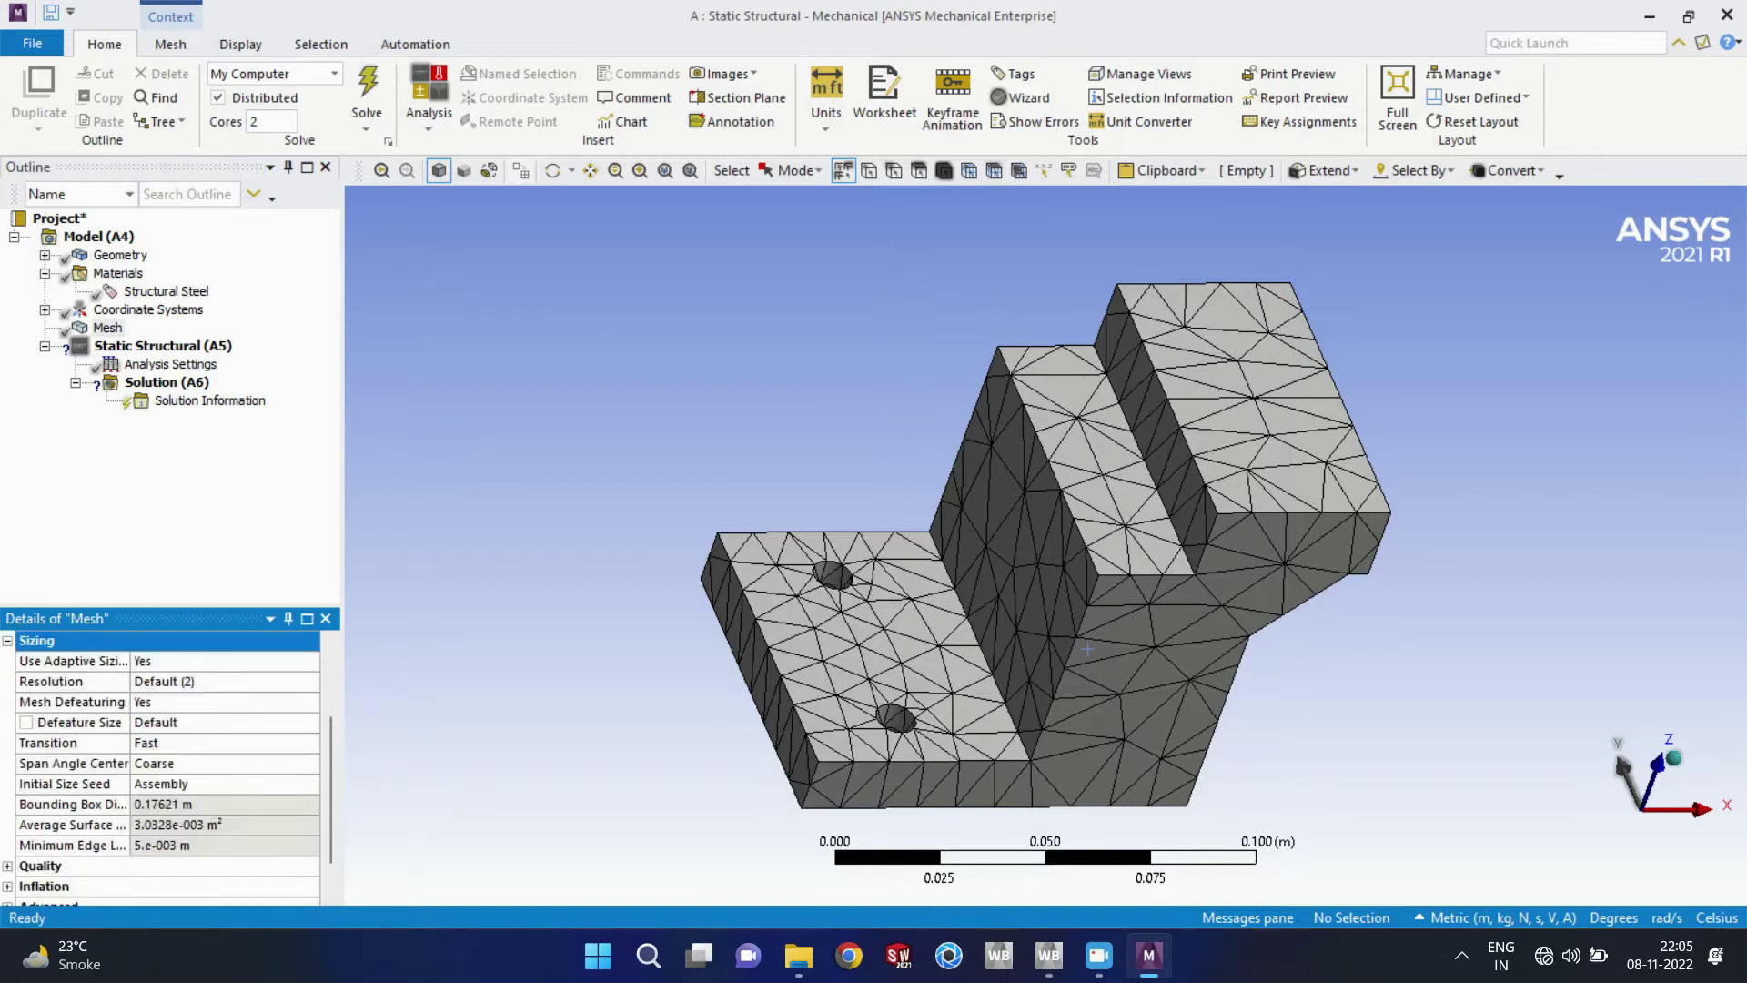
pyautogui.click(182, 763)
pyautogui.scroll(-1, 164, 770)
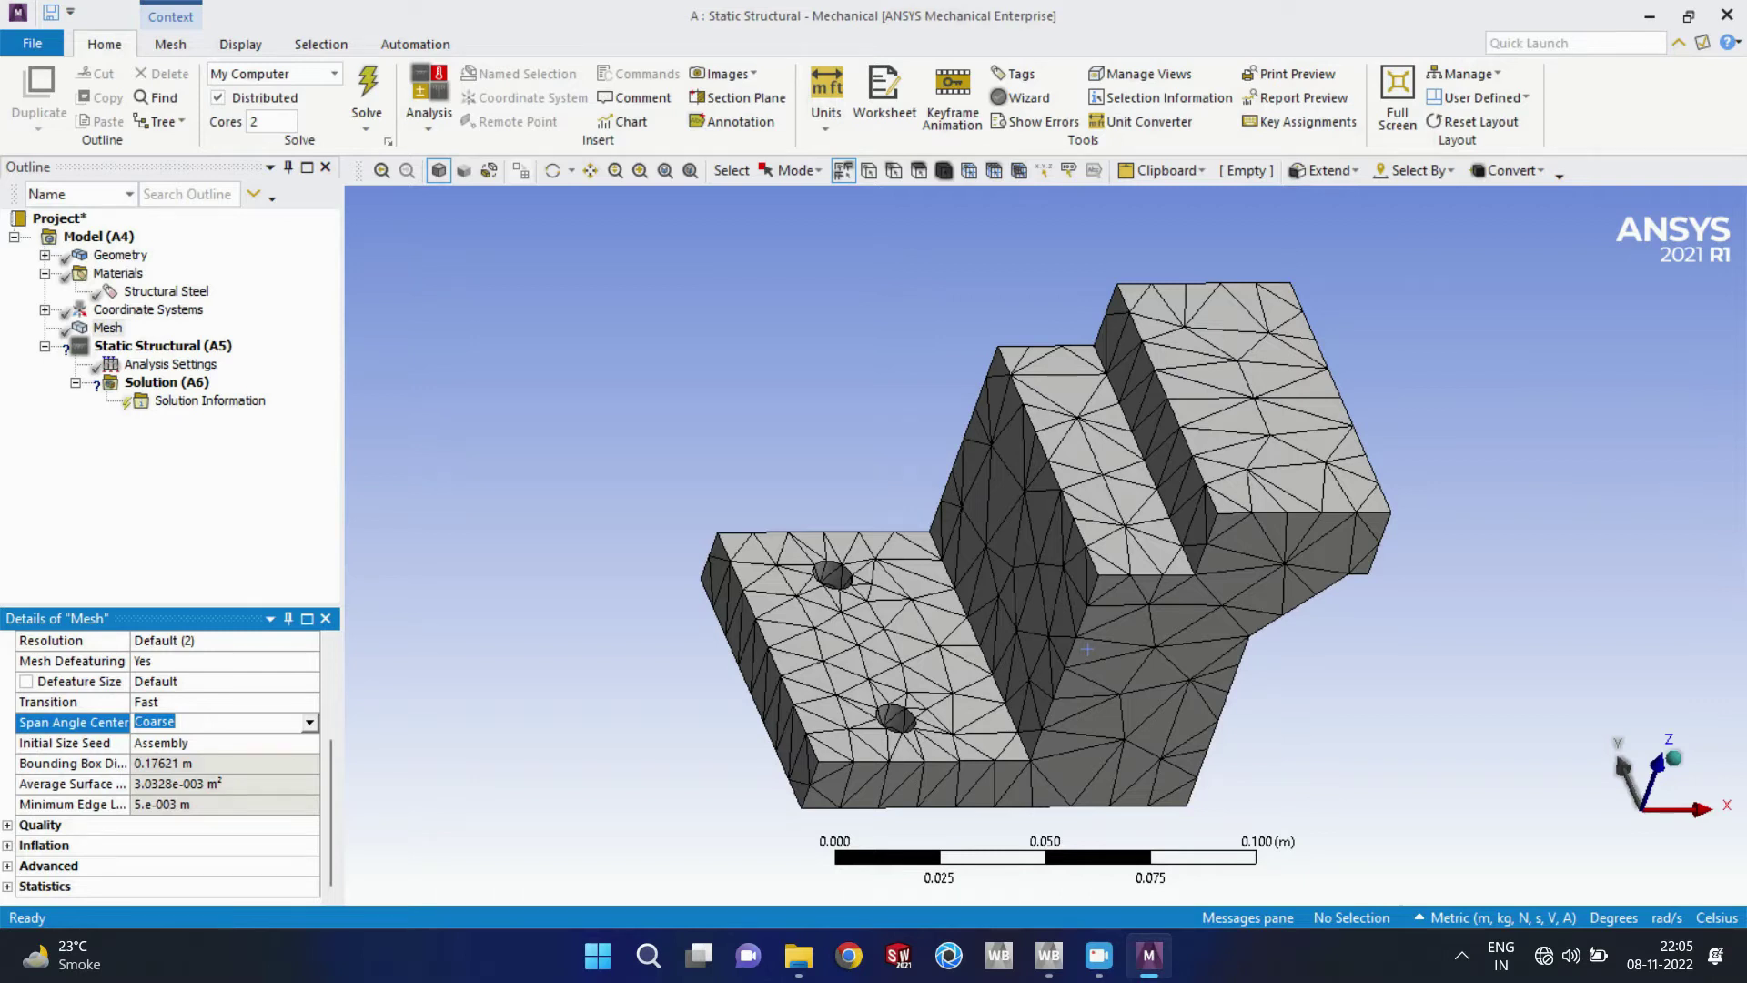
pyautogui.click(7, 825)
pyautogui.scroll(-2, 164, 770)
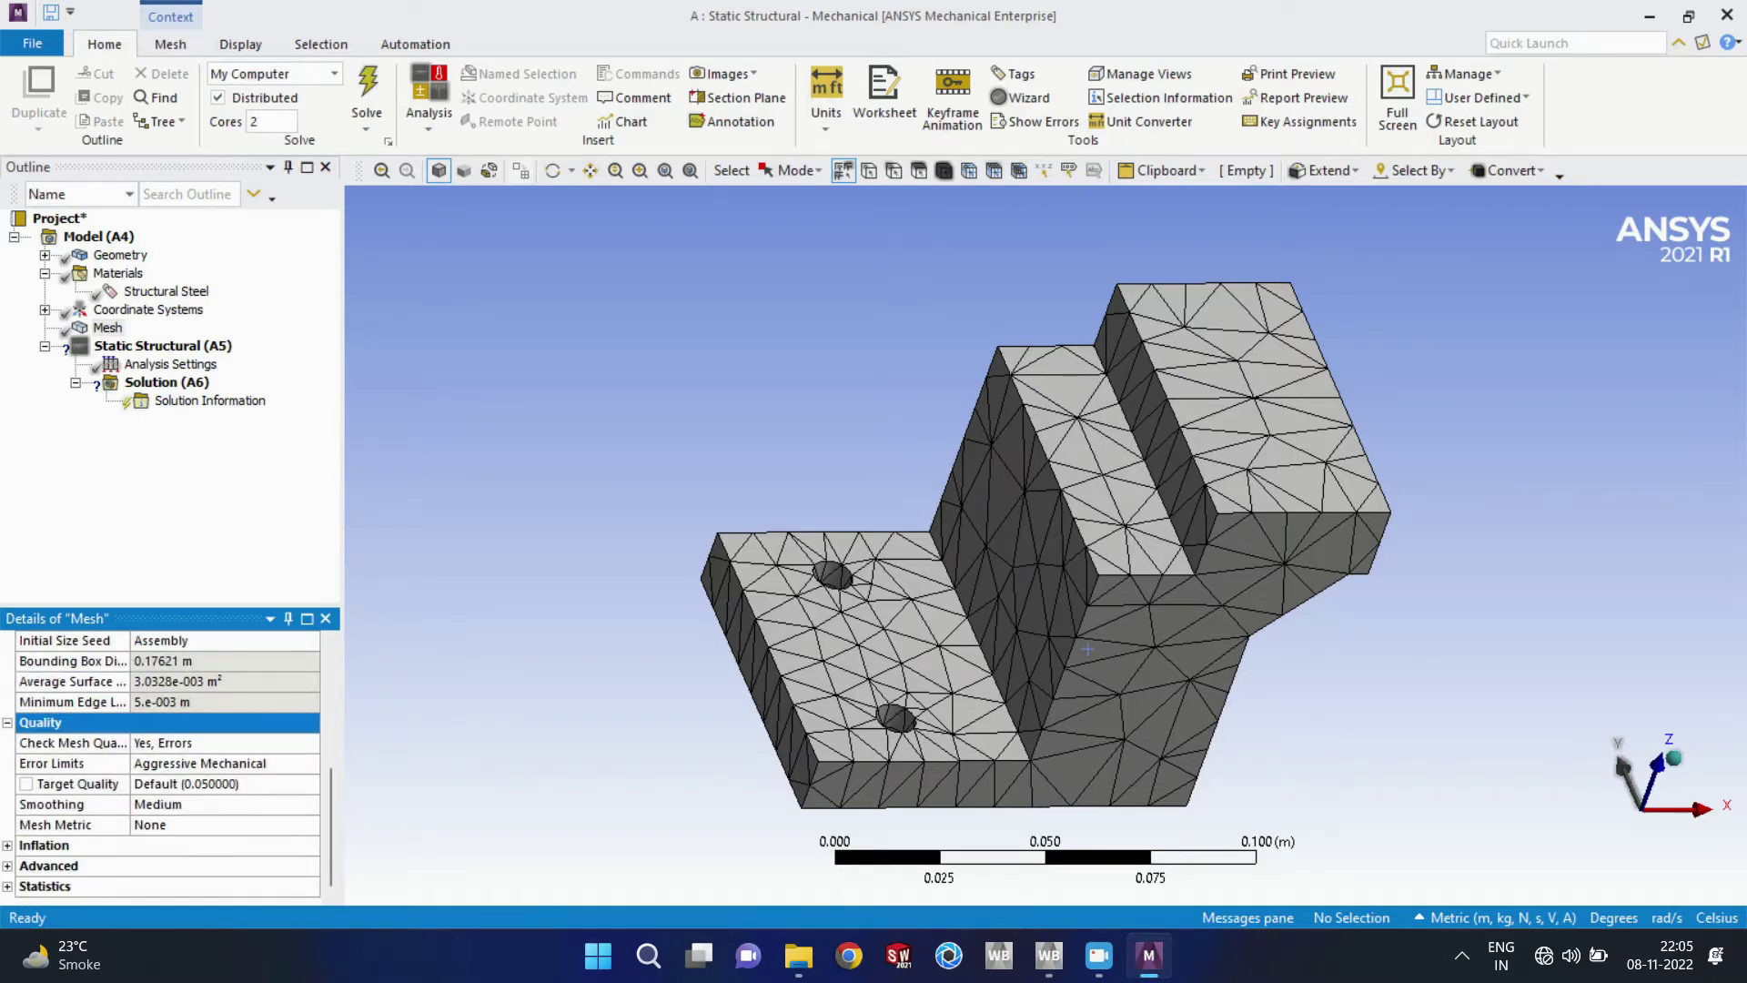
pyautogui.click(8, 846)
pyautogui.scroll(-3, 164, 770)
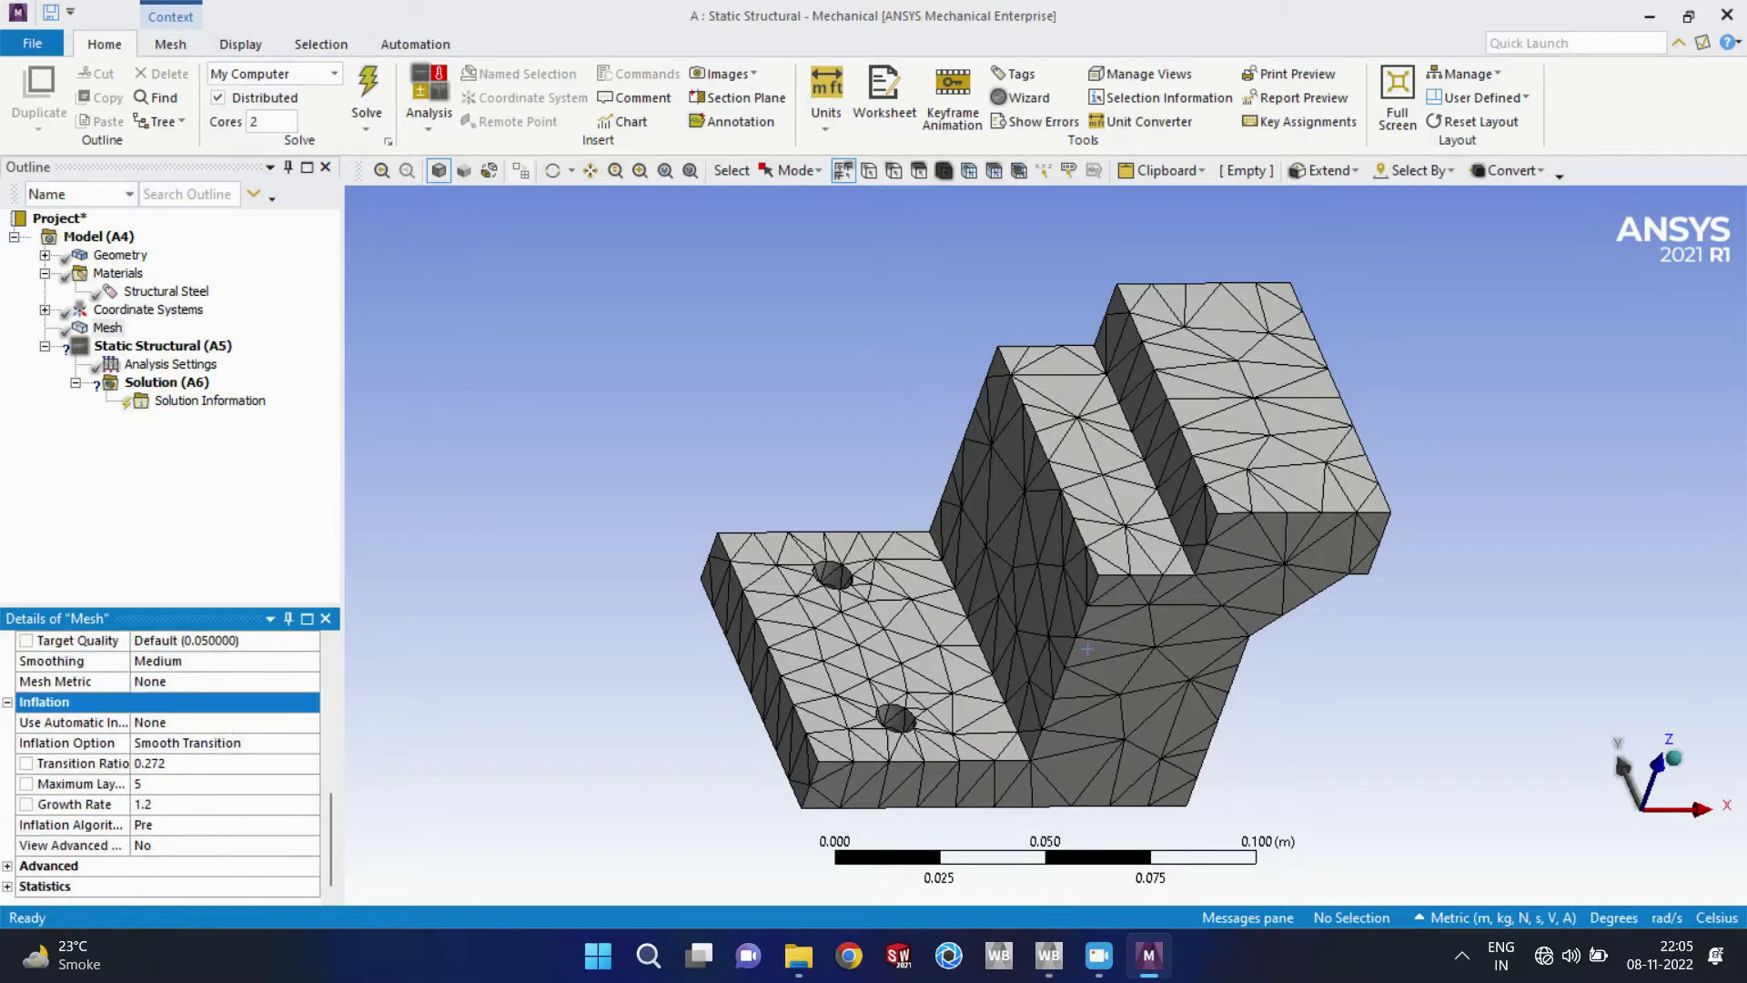
pyautogui.click(7, 866)
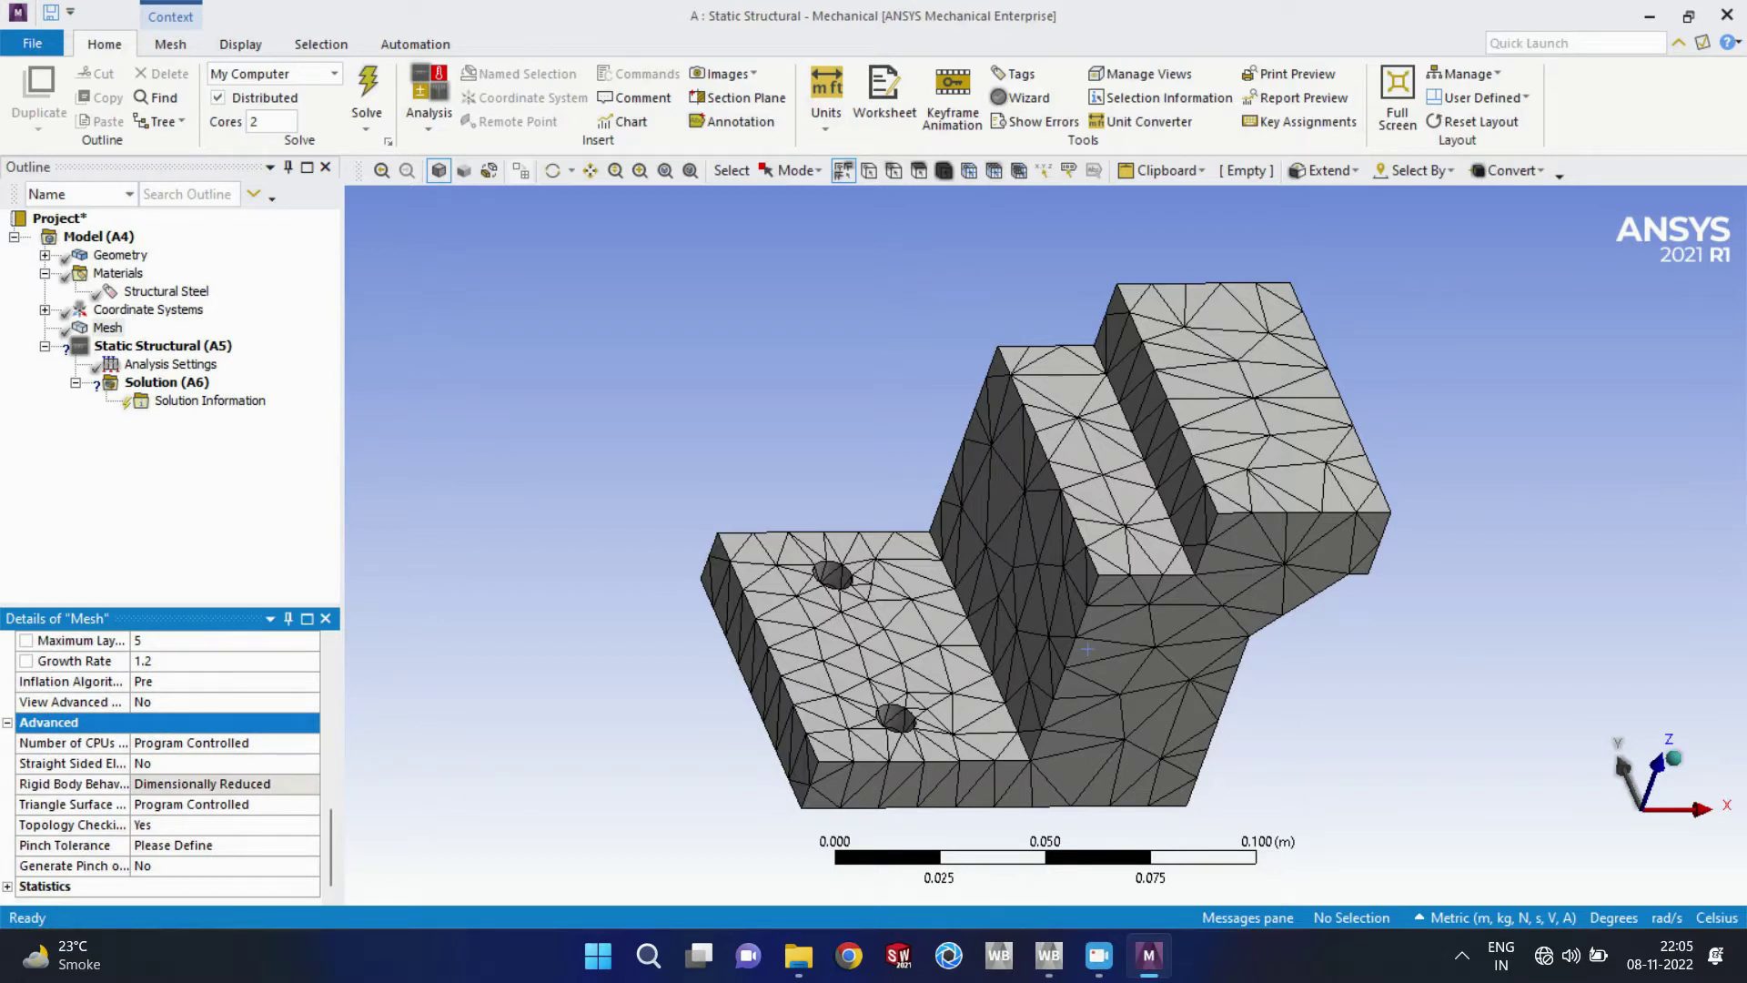
pyautogui.click(7, 886)
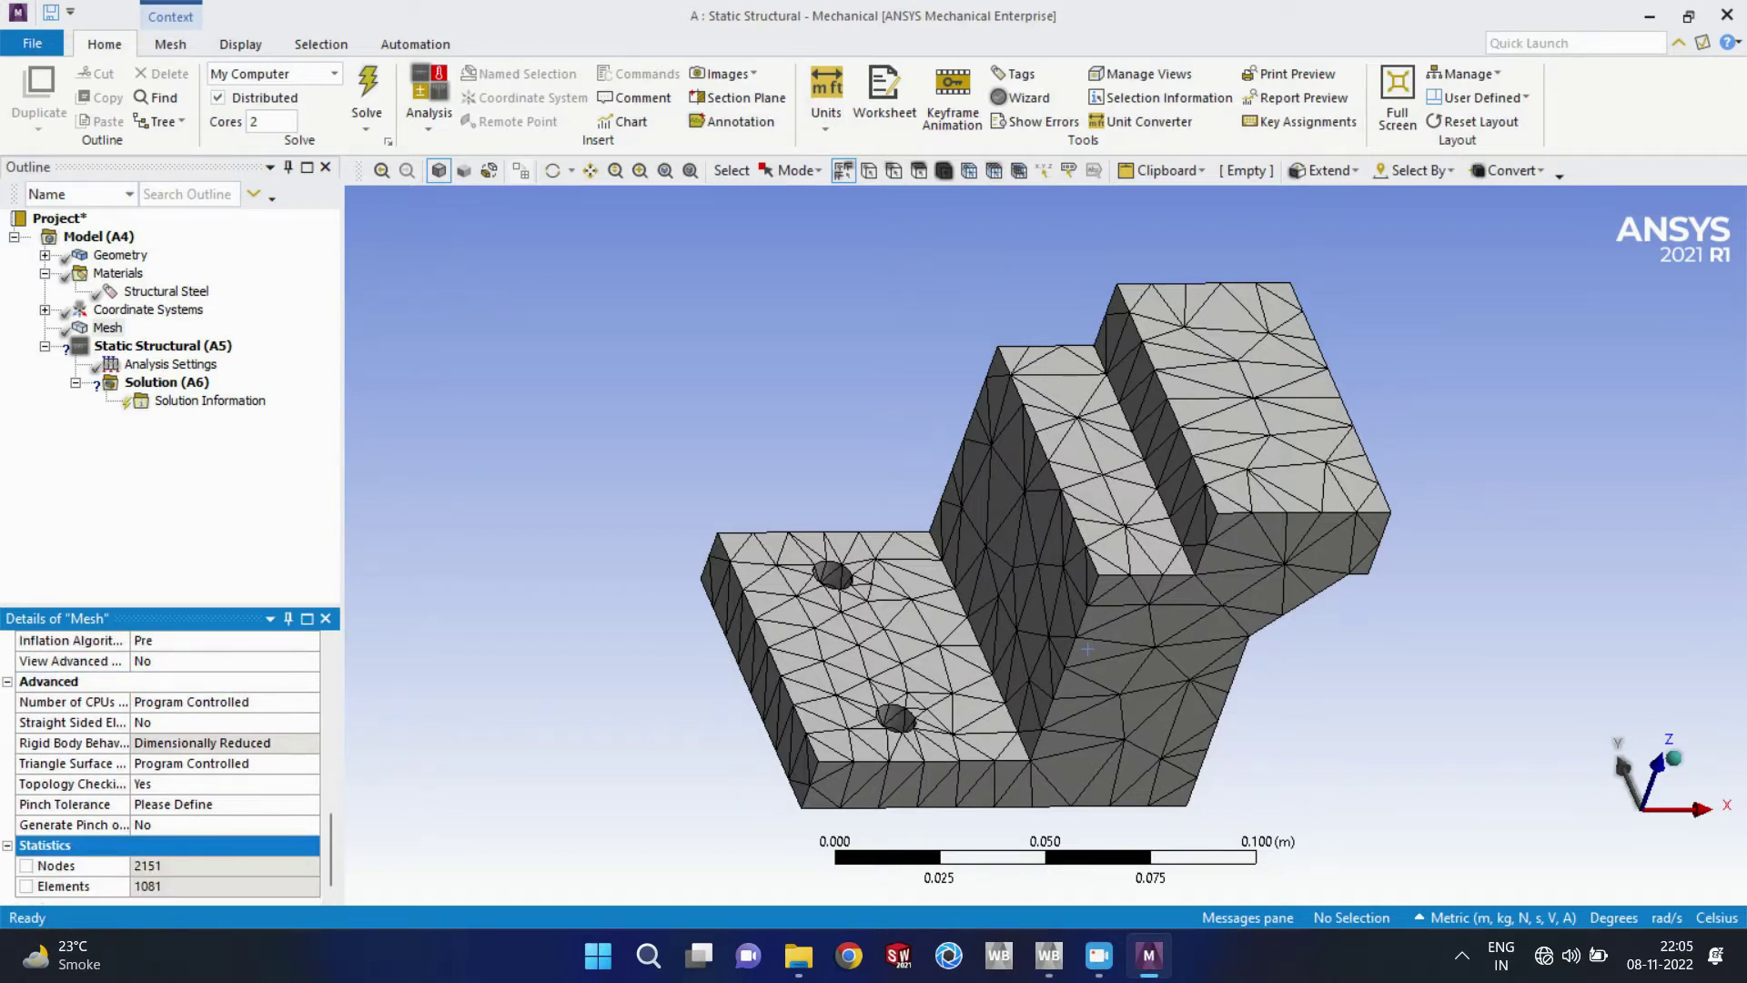
pyautogui.scroll(10, 168, 764)
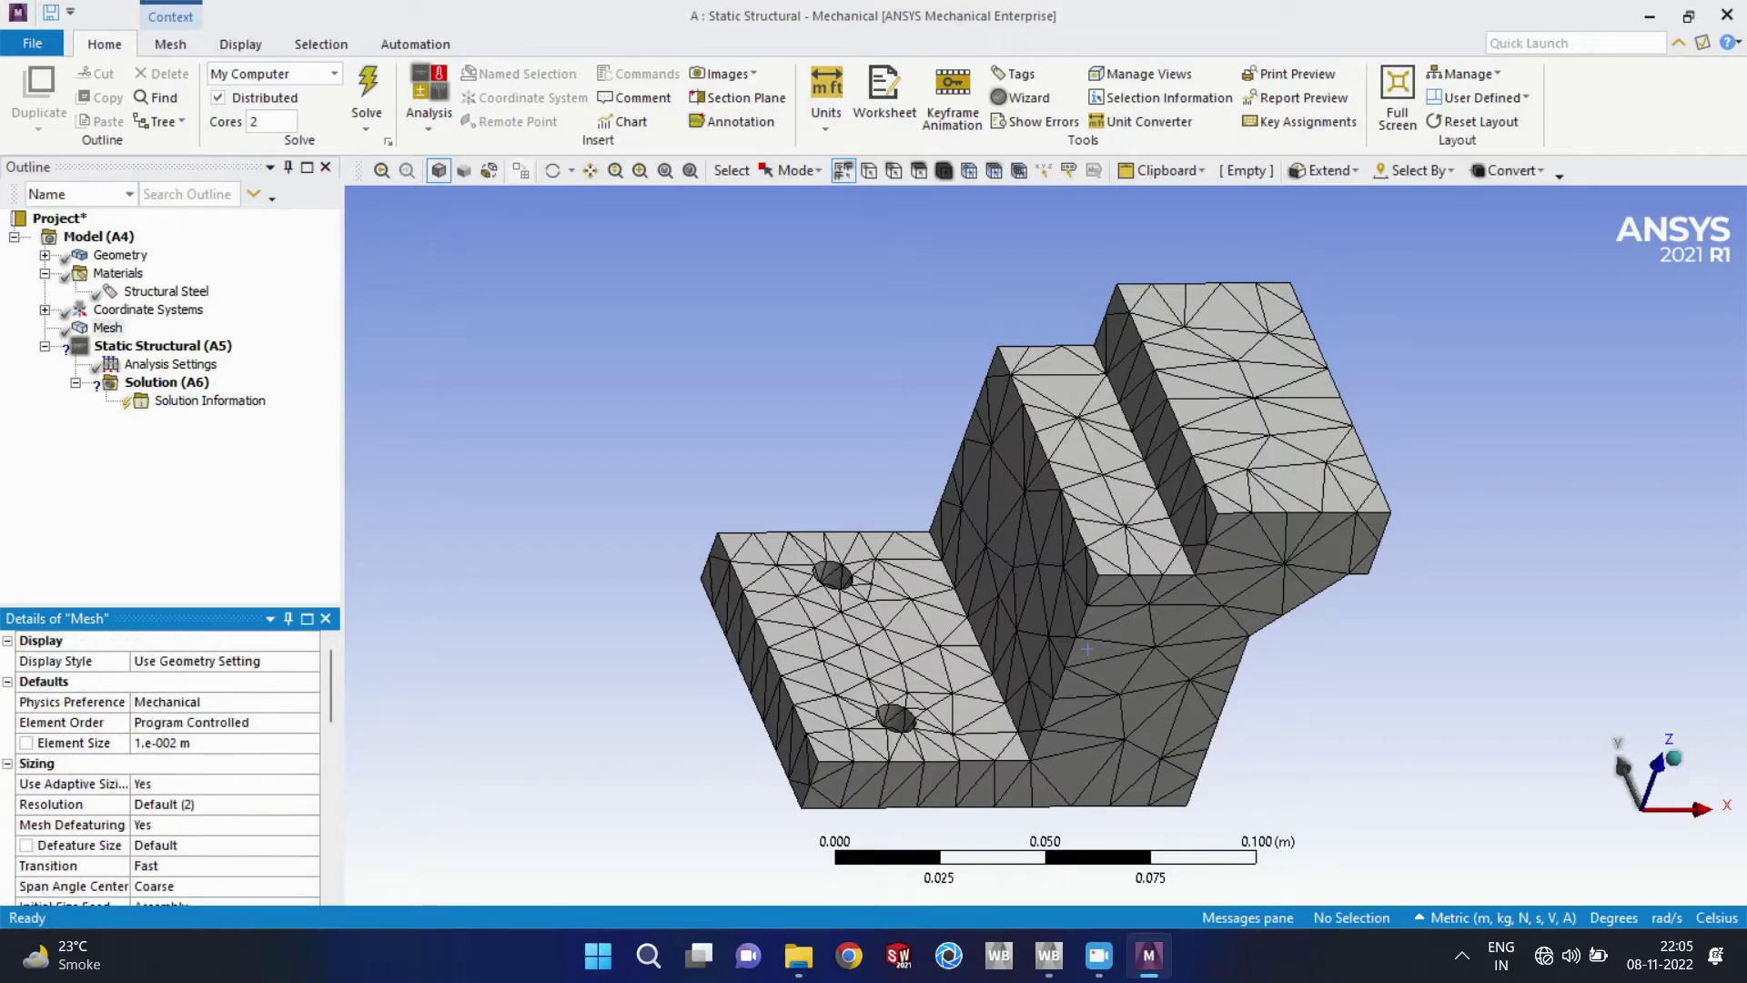
pyautogui.scroll(-10, 169, 765)
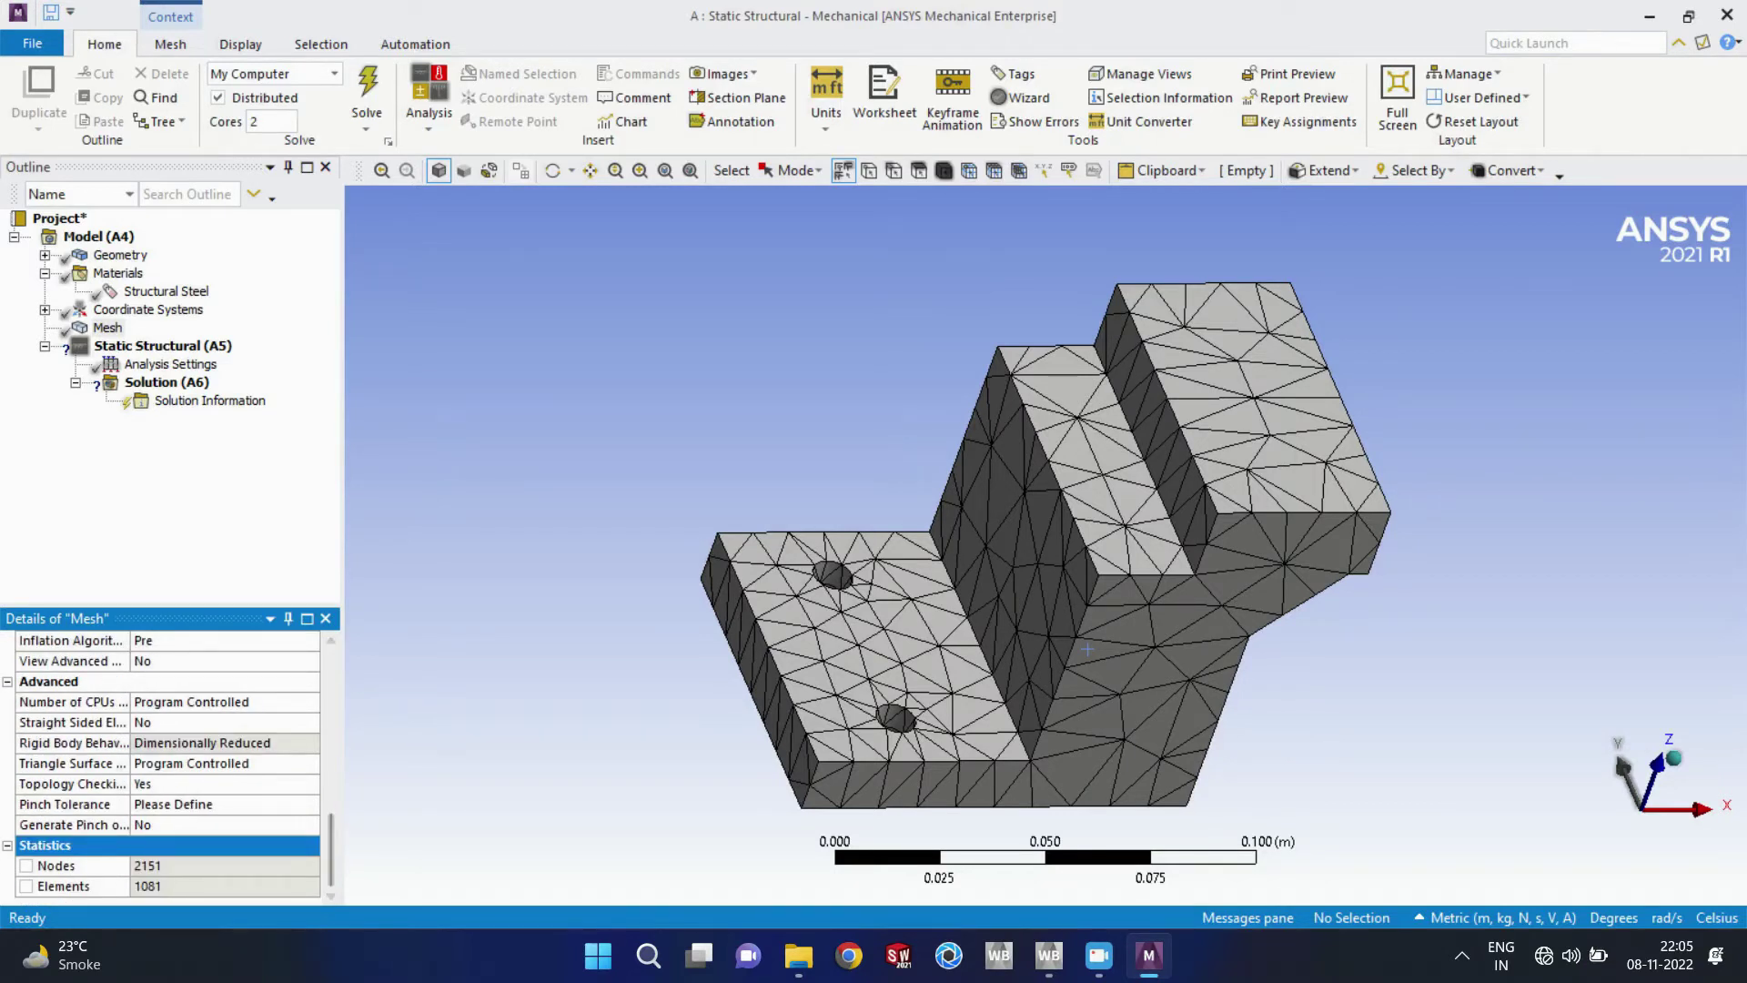
# Step: Collapse the Statistics, Advanced, Inflation, Quality and Sizing groups in the mesh details
pyautogui.click(7, 846)
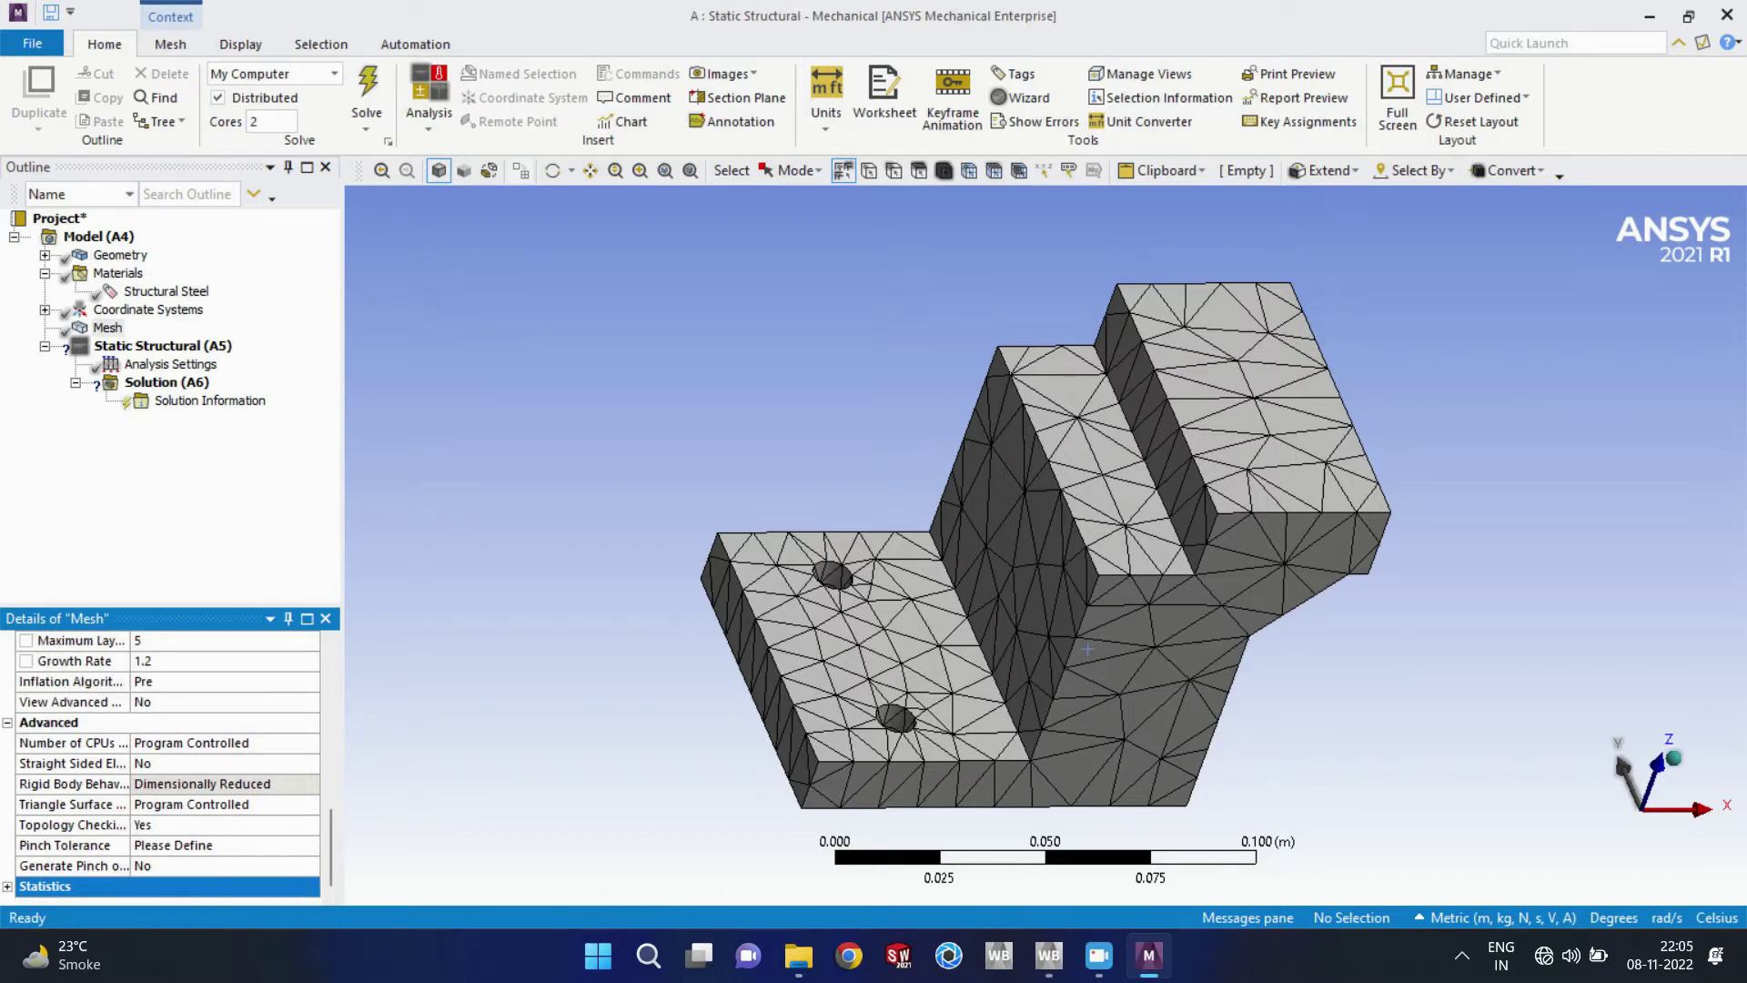
pyautogui.click(7, 722)
pyautogui.click(8, 703)
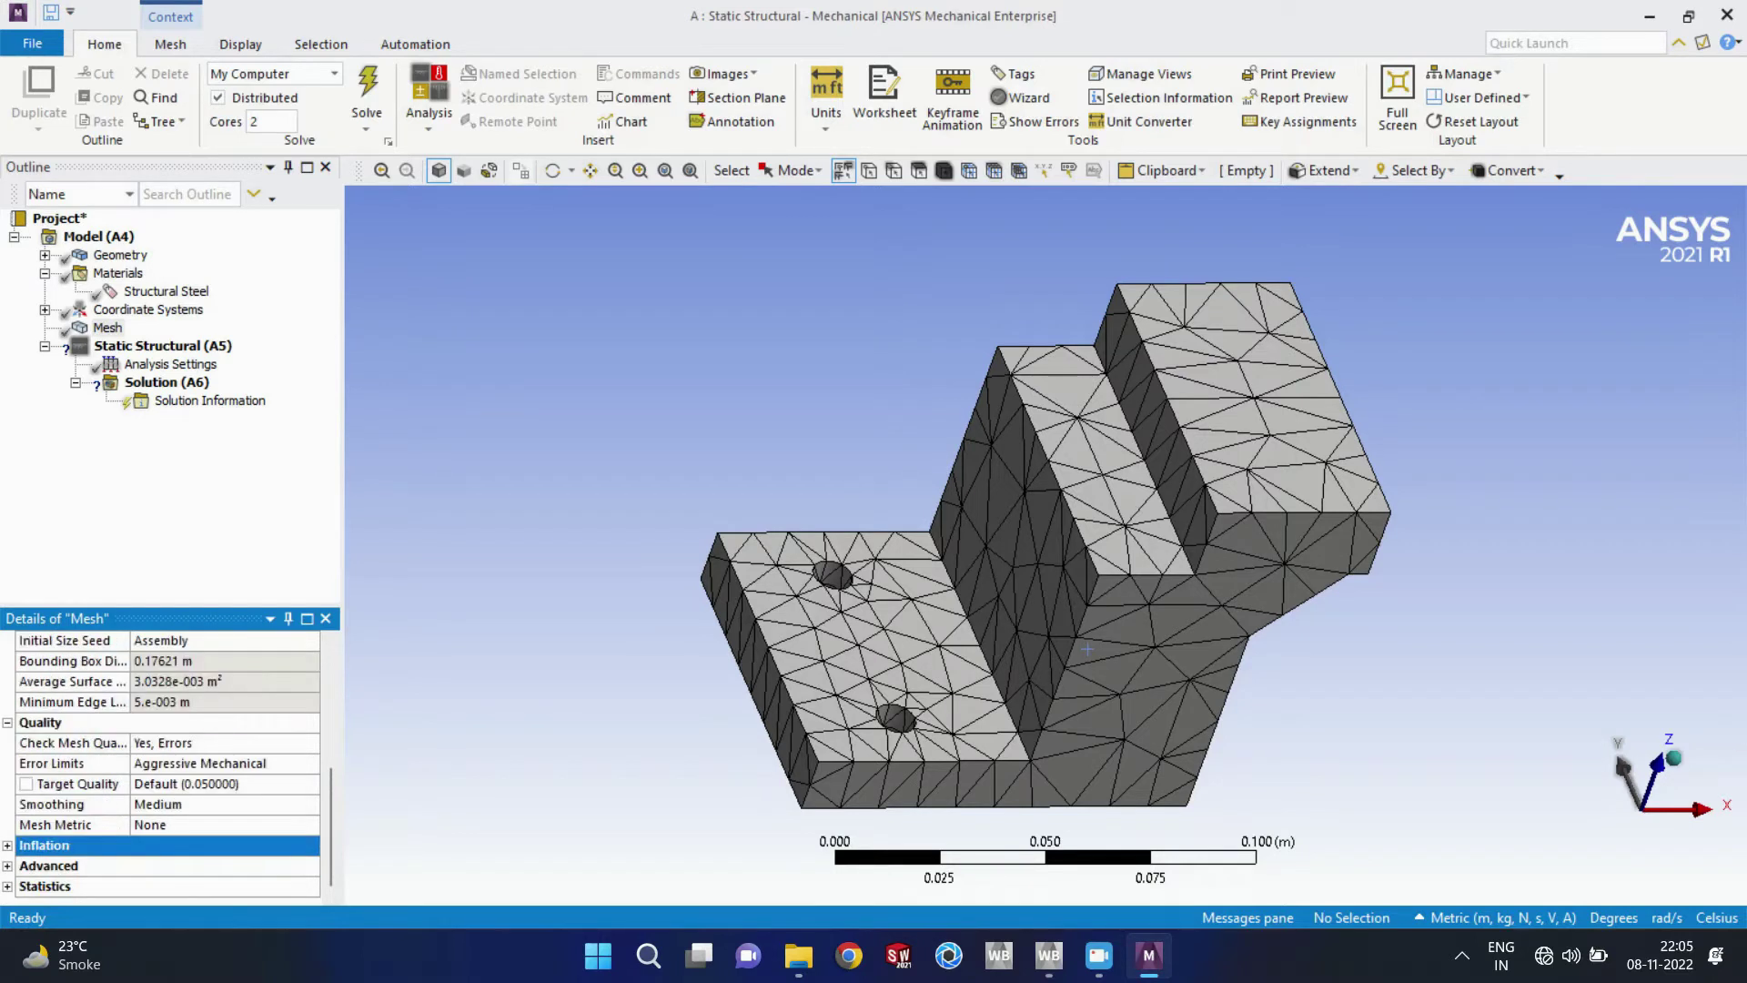
pyautogui.click(7, 723)
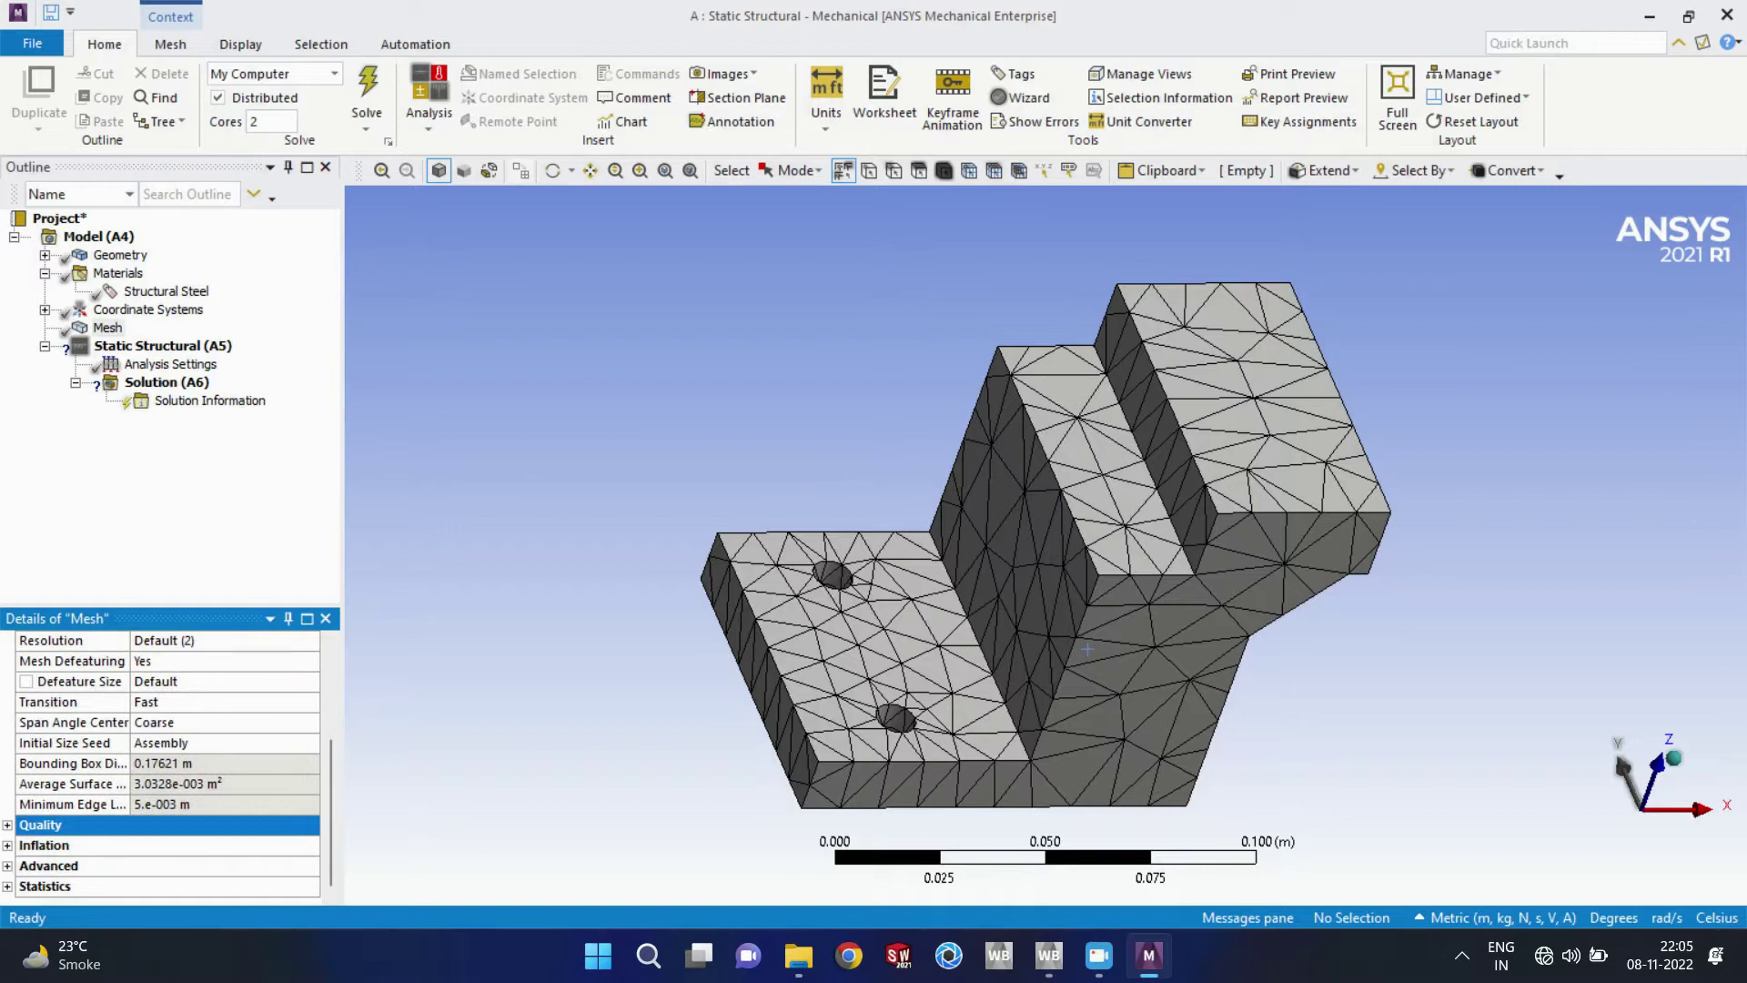
pyautogui.scroll(3, 168, 769)
pyautogui.click(7, 763)
# Step: Set the mesh element size to 0.001 m and regenerate the bracket's mesh
pyautogui.click(187, 744)
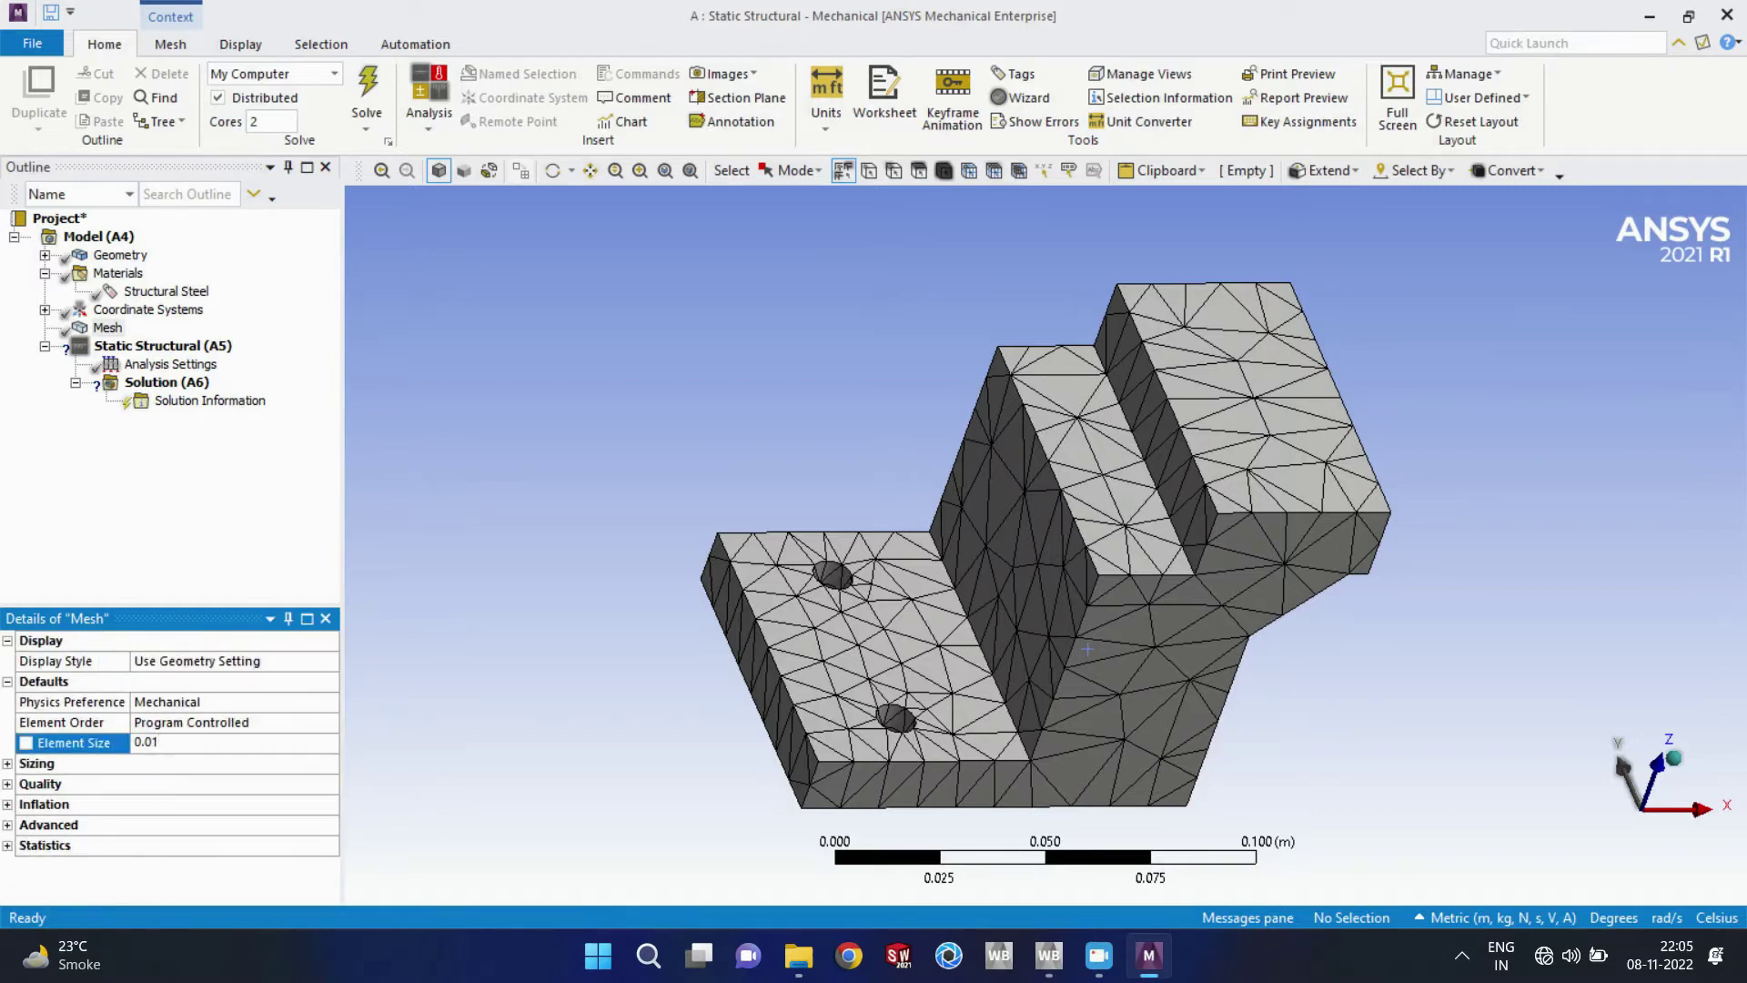
pyautogui.write('0')
pyautogui.press('Return')
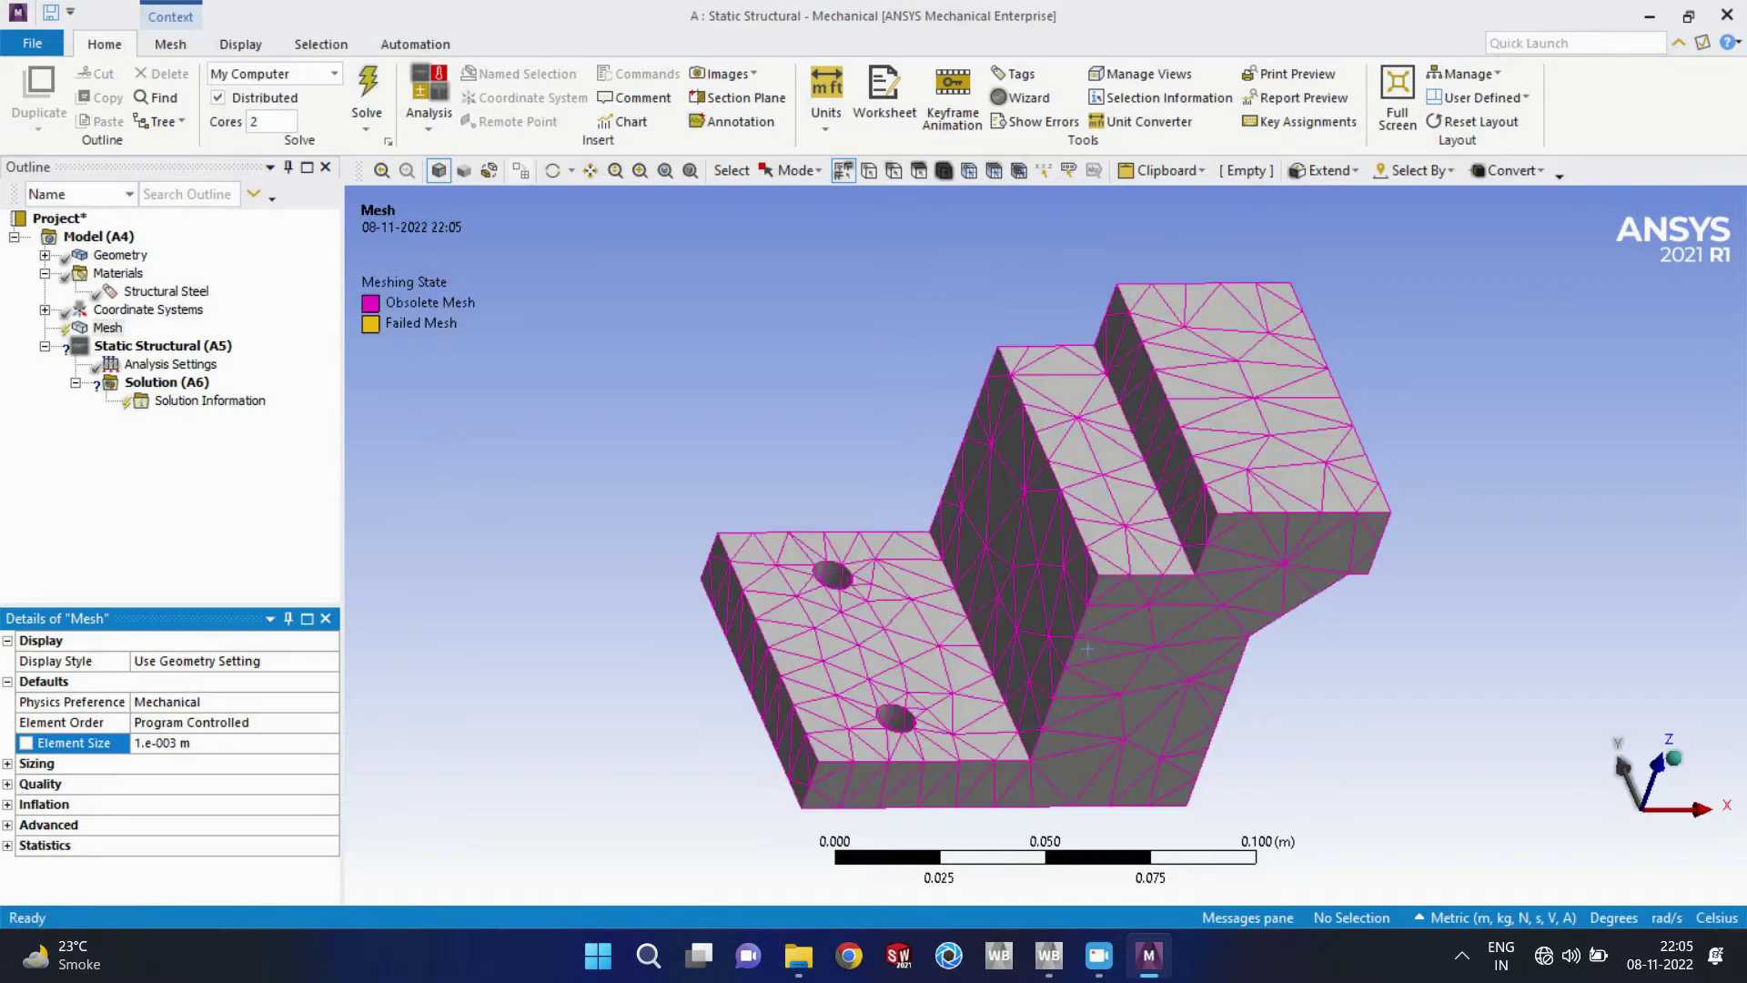
pyautogui.rightClick(110, 315)
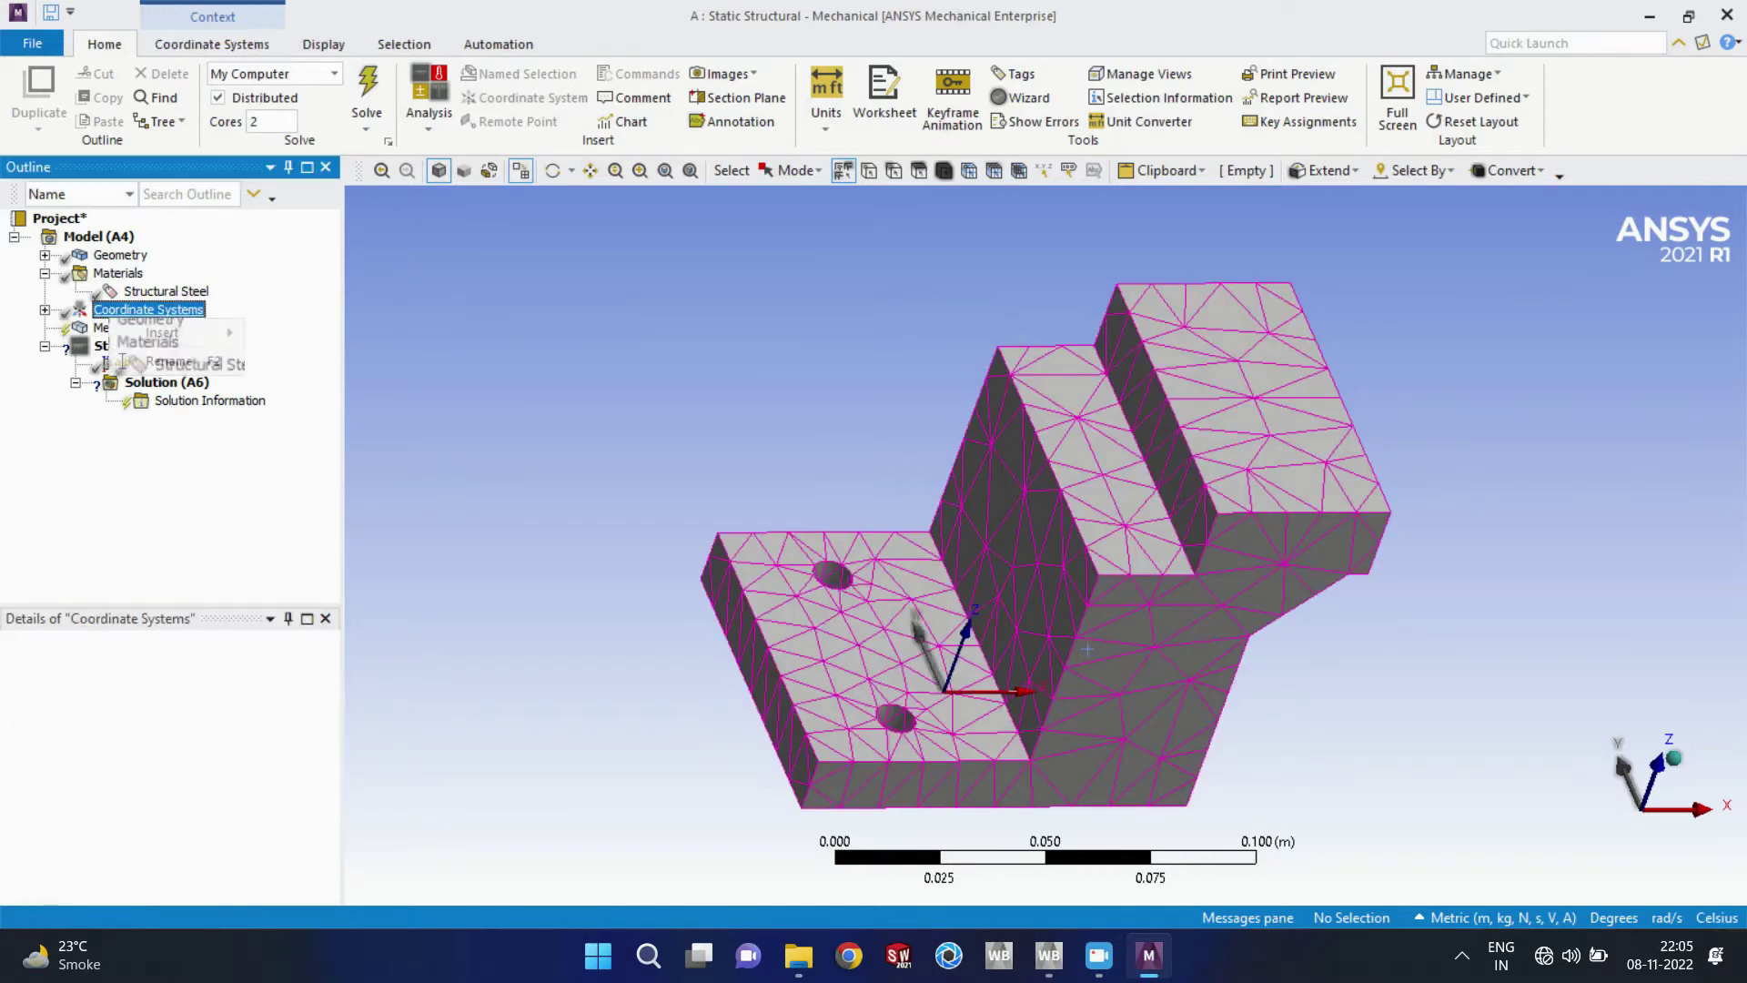
pyautogui.rightClick(105, 329)
pyautogui.rightClick(107, 327)
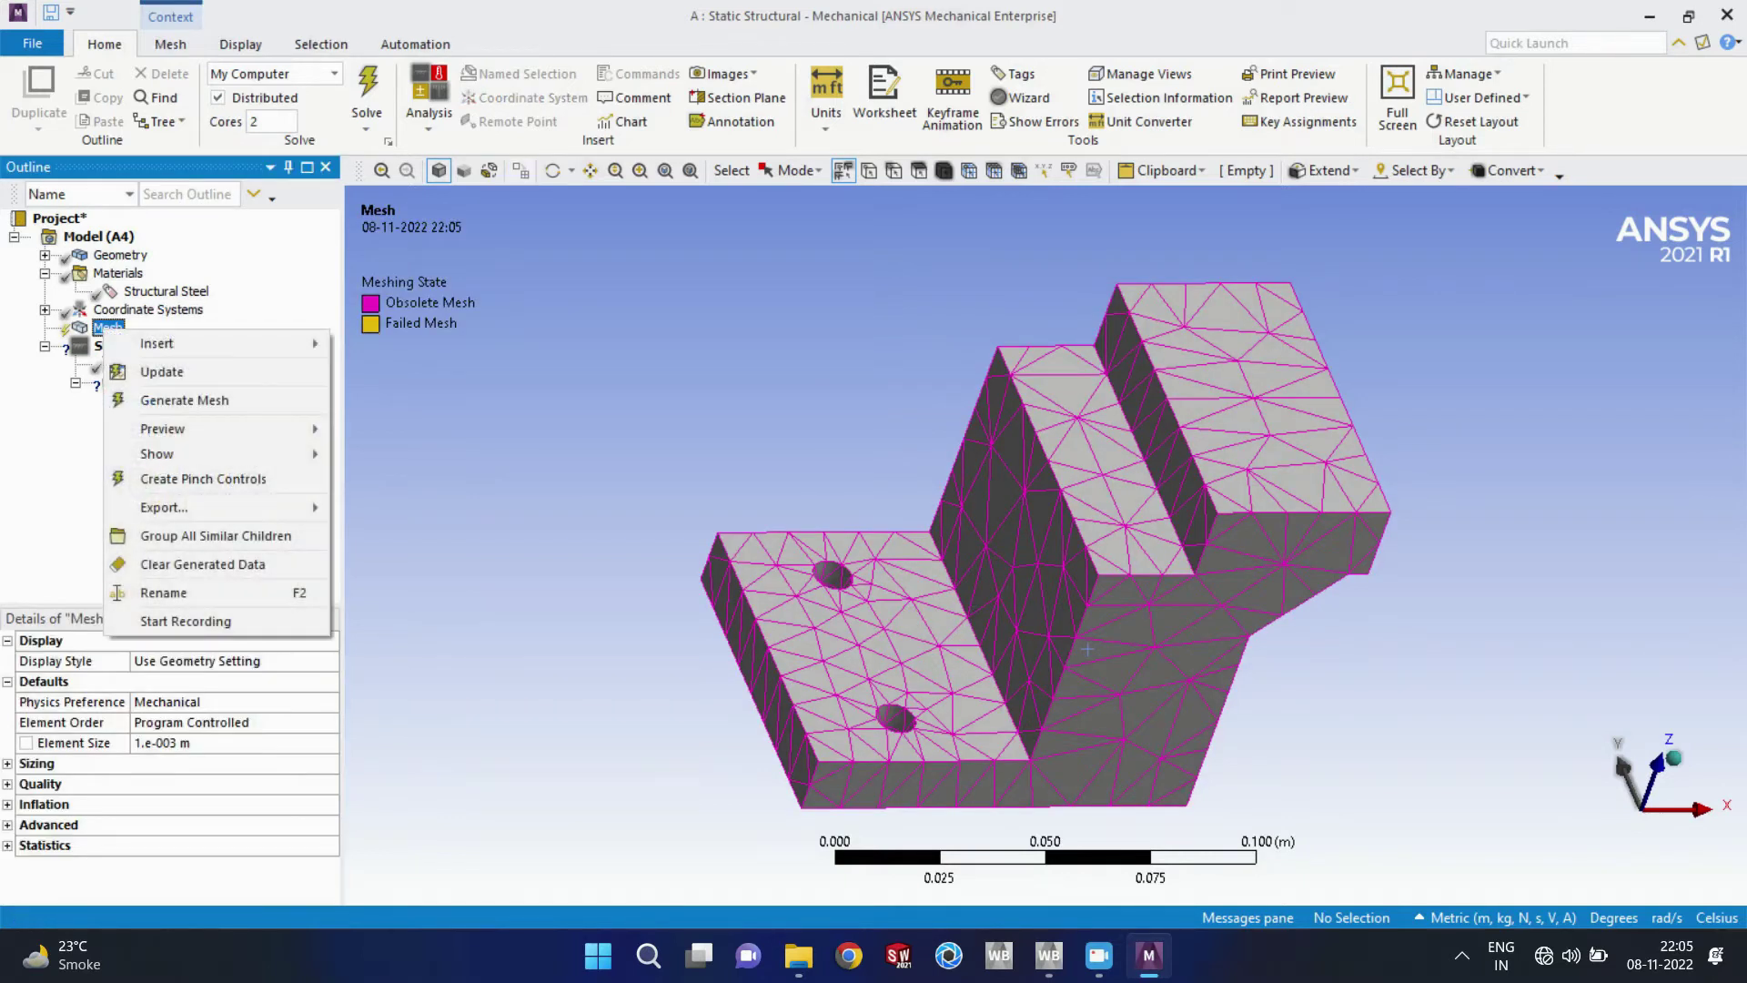
pyautogui.click(184, 400)
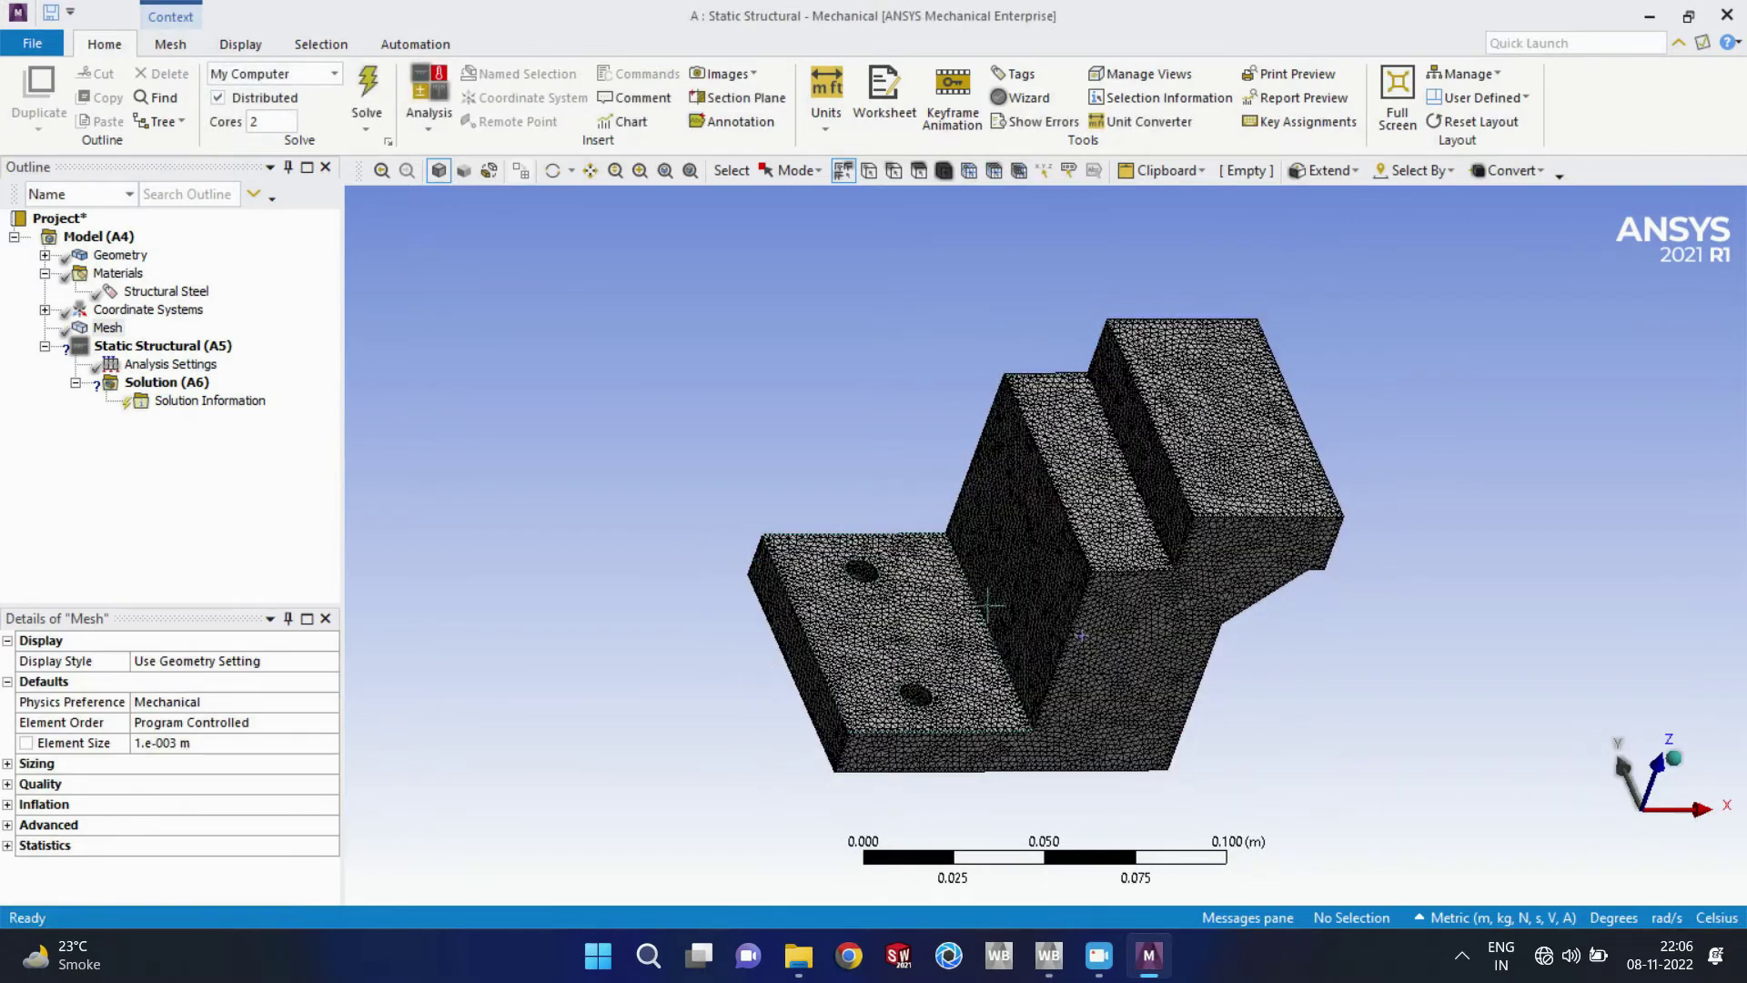
pyautogui.scroll(2, 1052, 604)
pyautogui.moveTo(737, 488); pyautogui.dragTo(695, 504, button='middle')
pyautogui.moveTo(1328, 732); pyautogui.dragTo(1353, 787, button='middle')
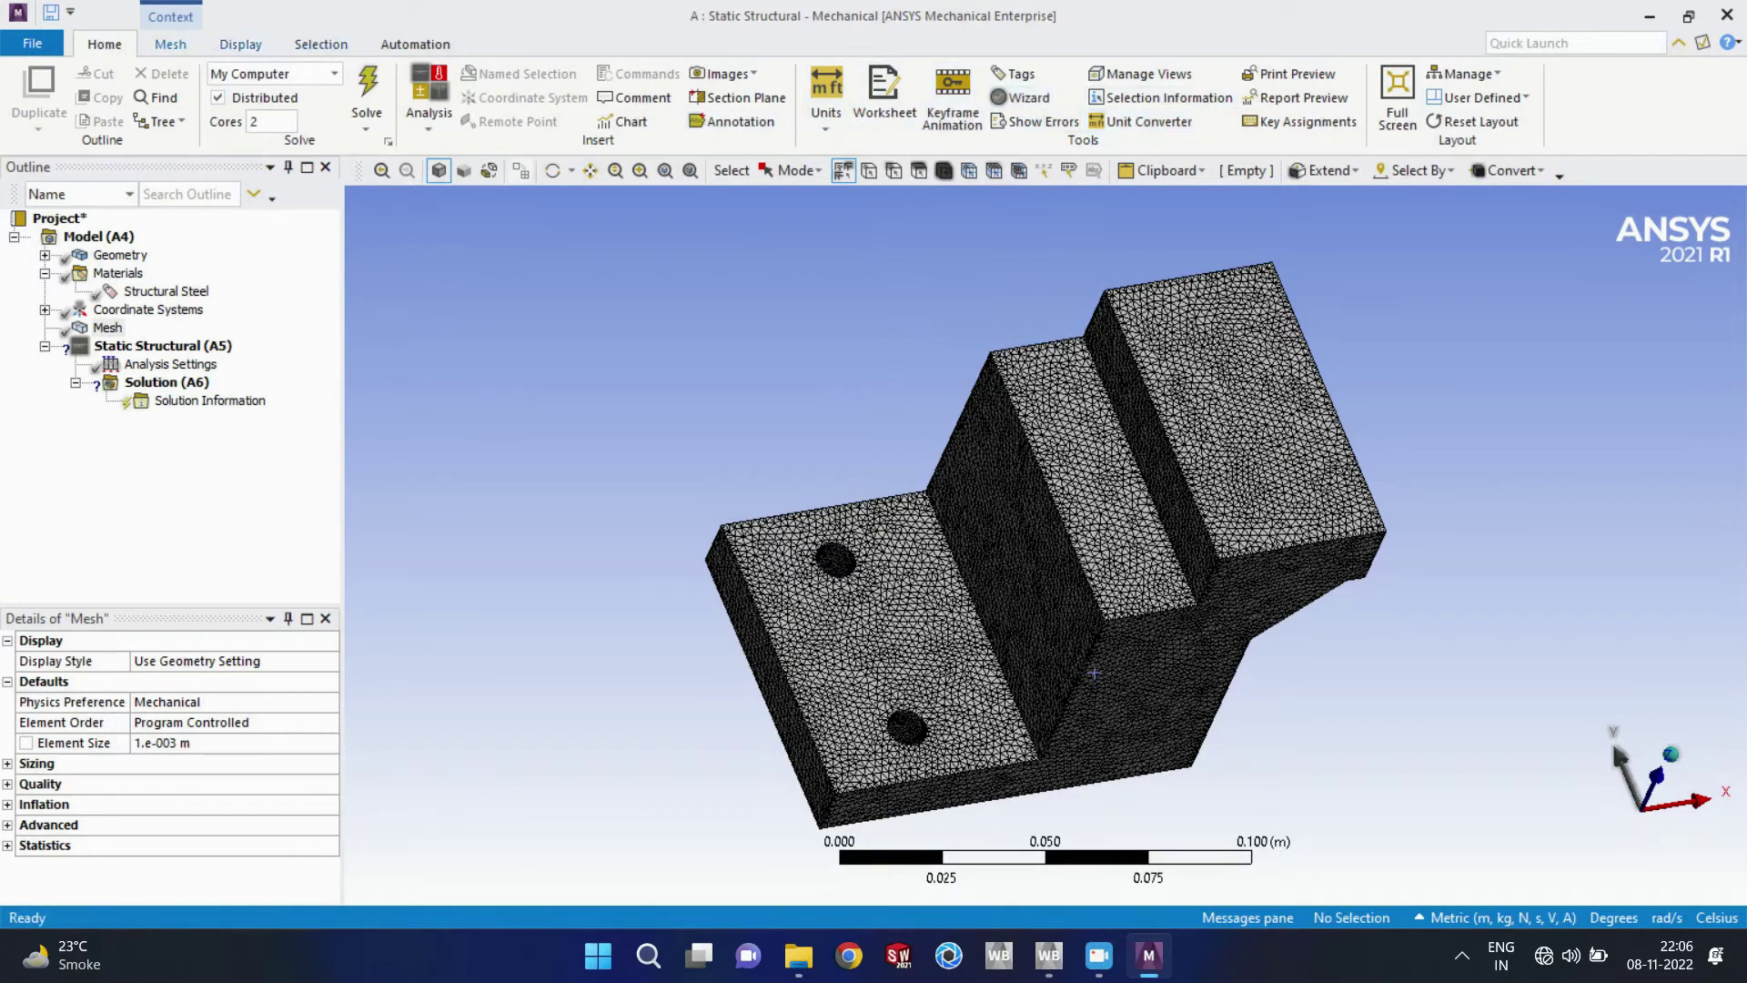
pyautogui.click(170, 43)
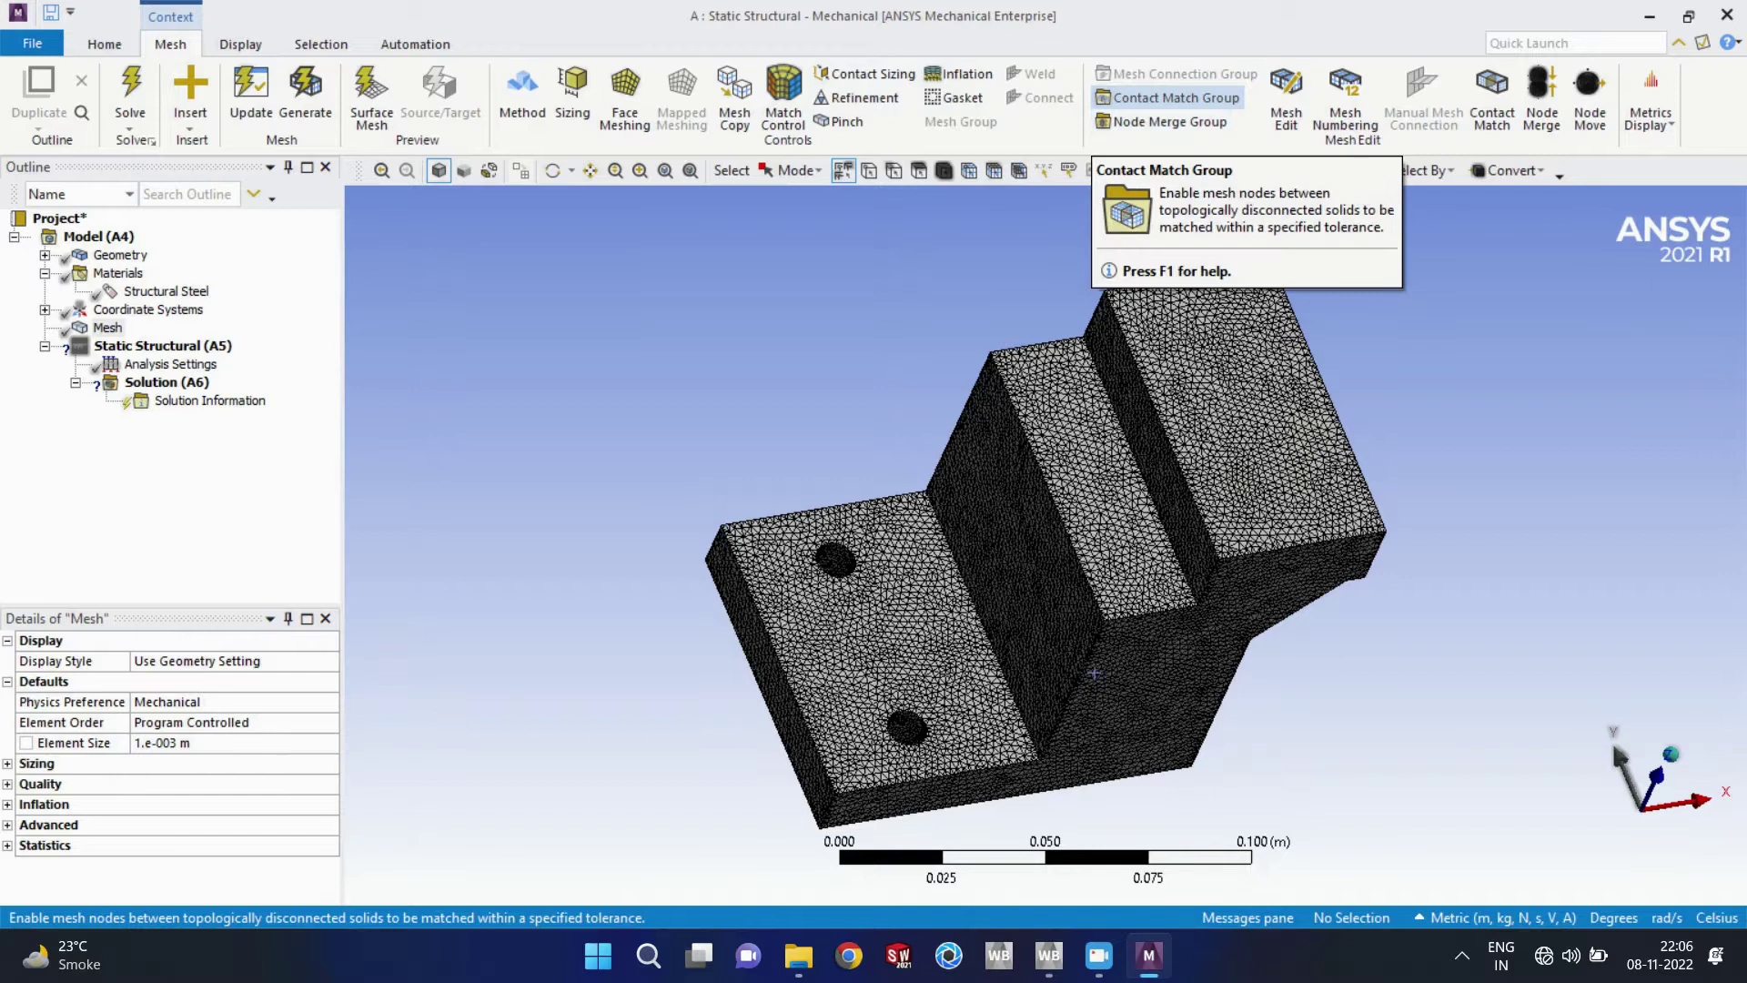
pyautogui.click(240, 43)
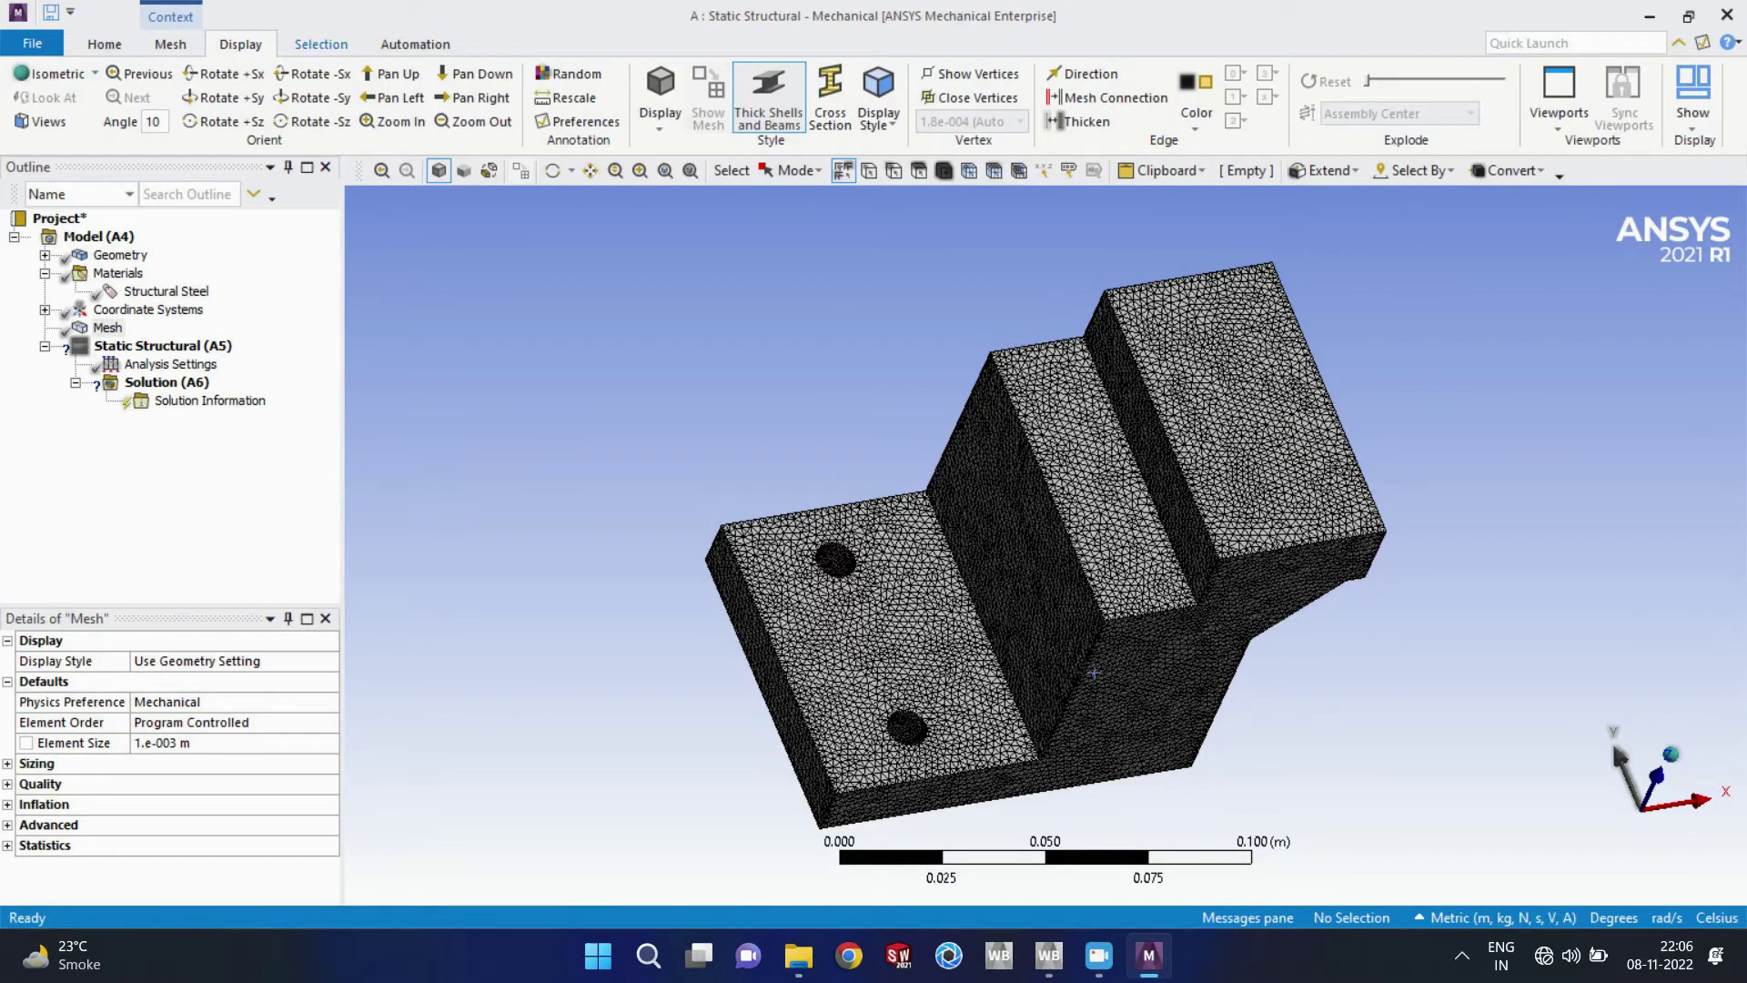
pyautogui.click(320, 44)
pyautogui.click(415, 43)
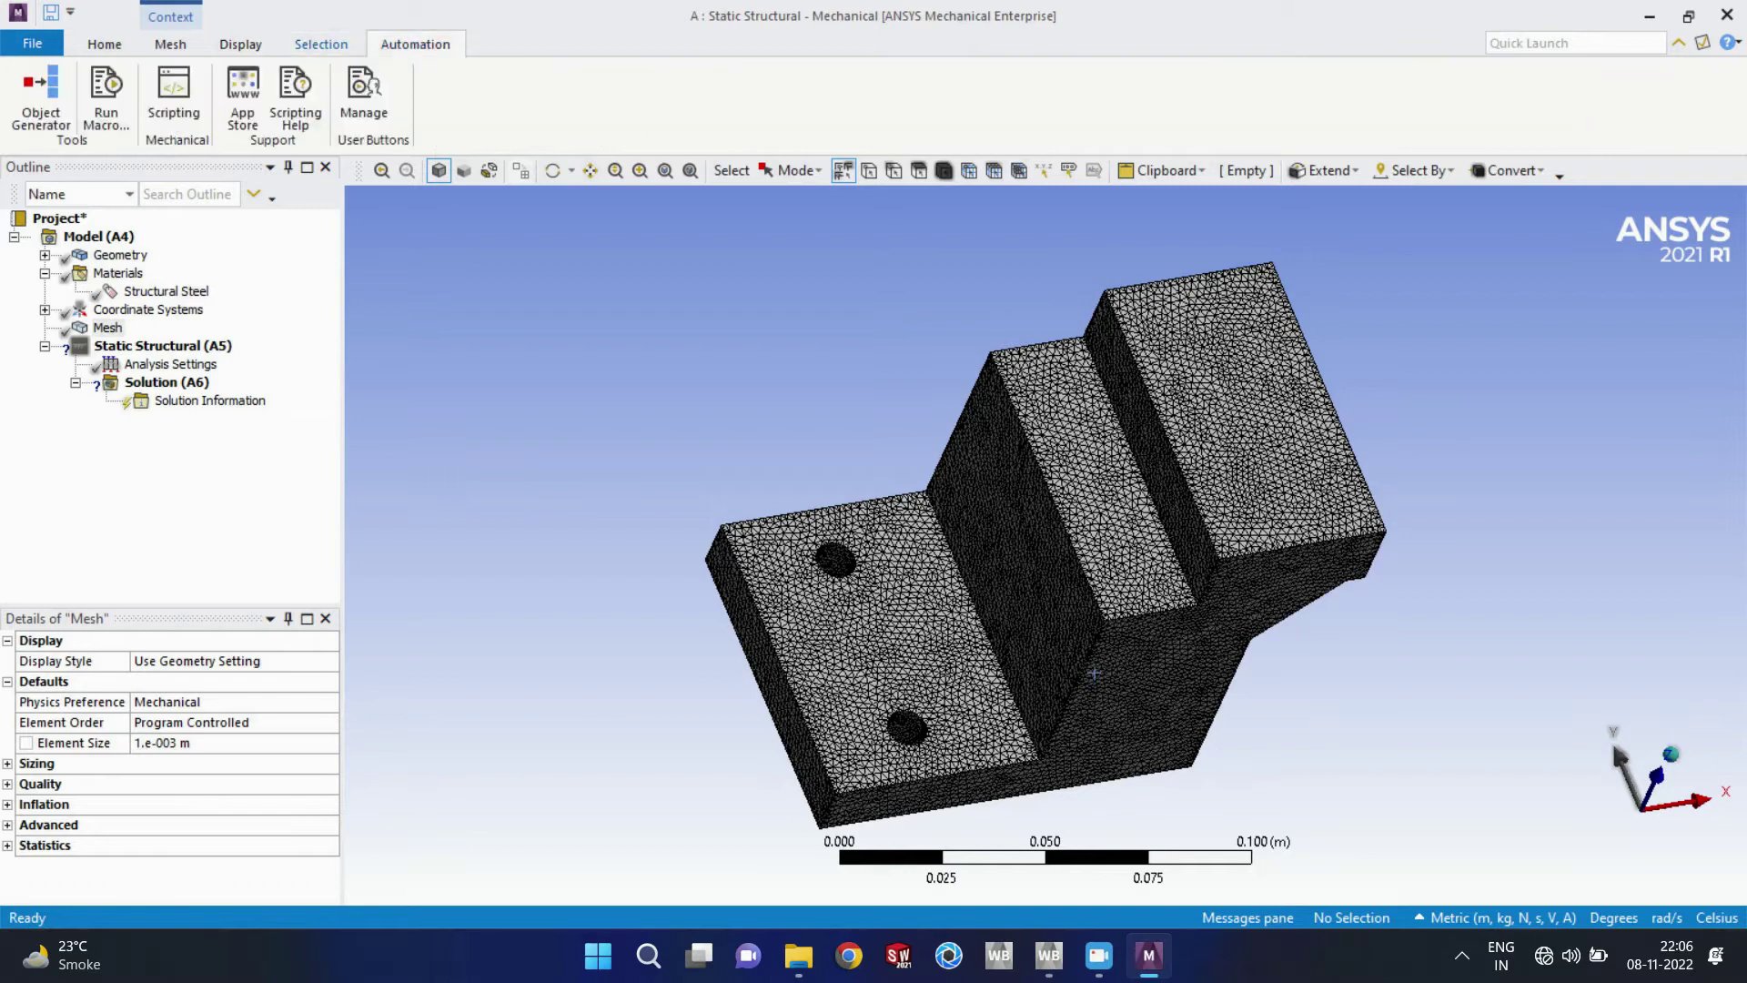
pyautogui.click(104, 44)
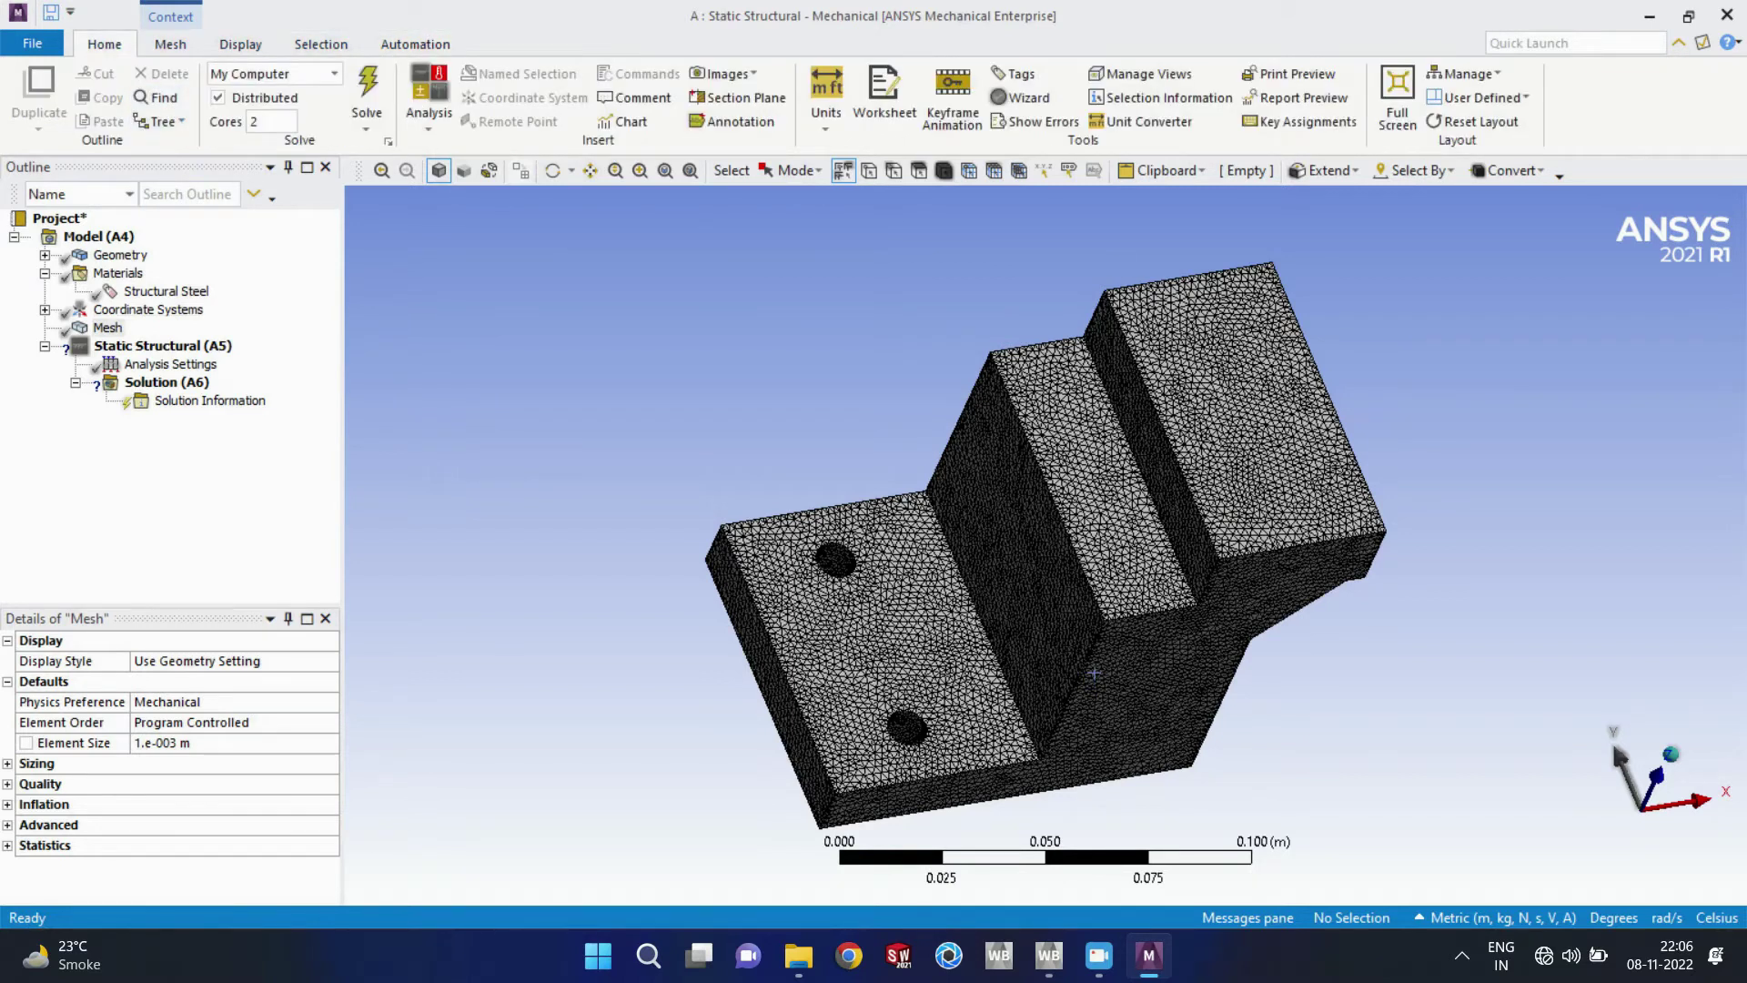
# Step: Insert a Fixed Support into the Static Structural analysis
pyautogui.click(162, 346)
pyautogui.rightClick(162, 346)
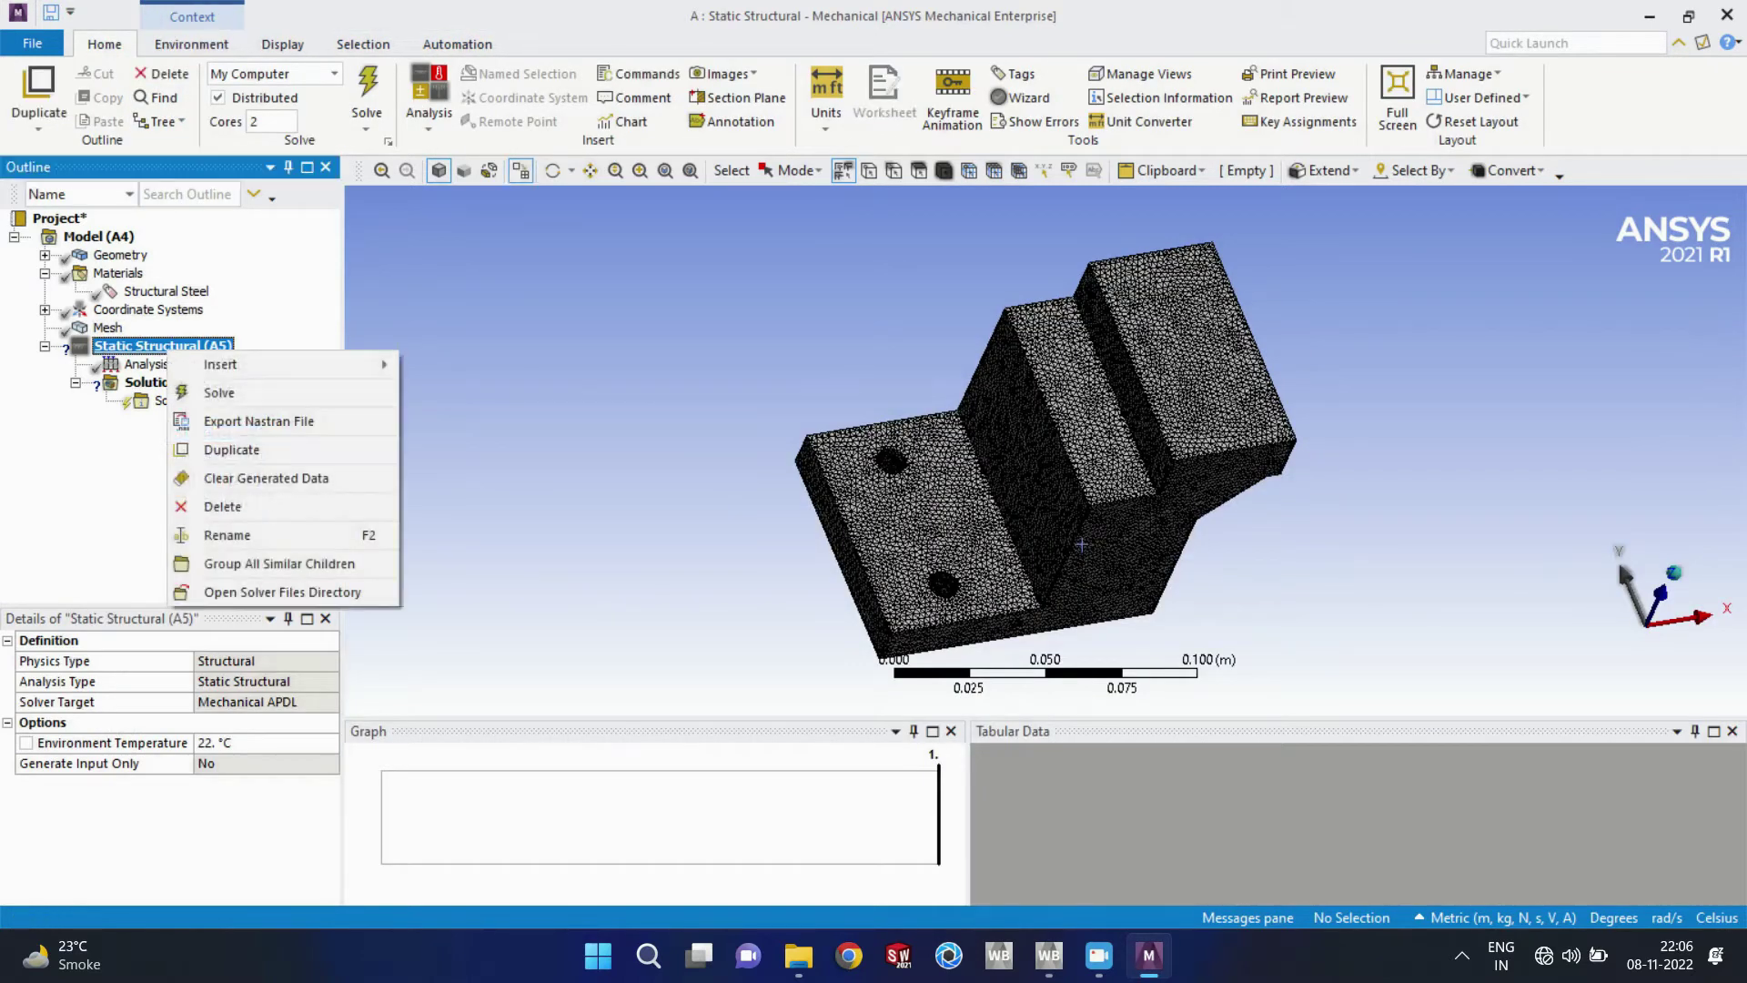
pyautogui.moveTo(218, 364)
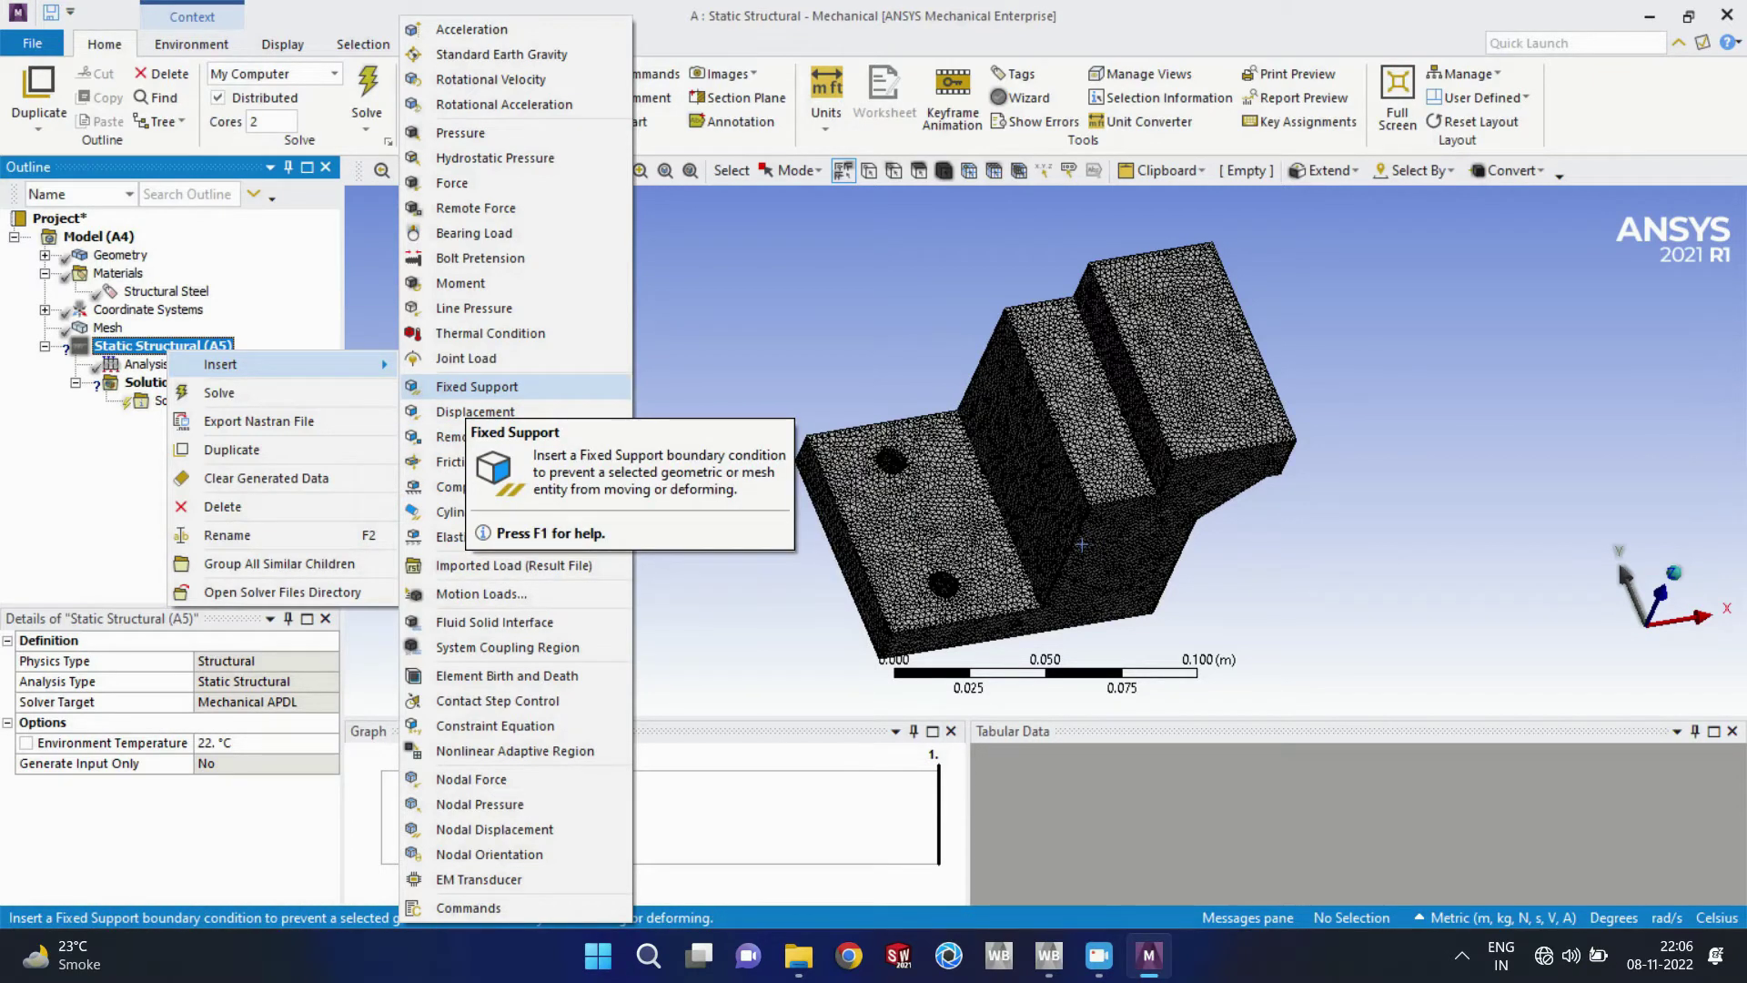
pyautogui.click(477, 387)
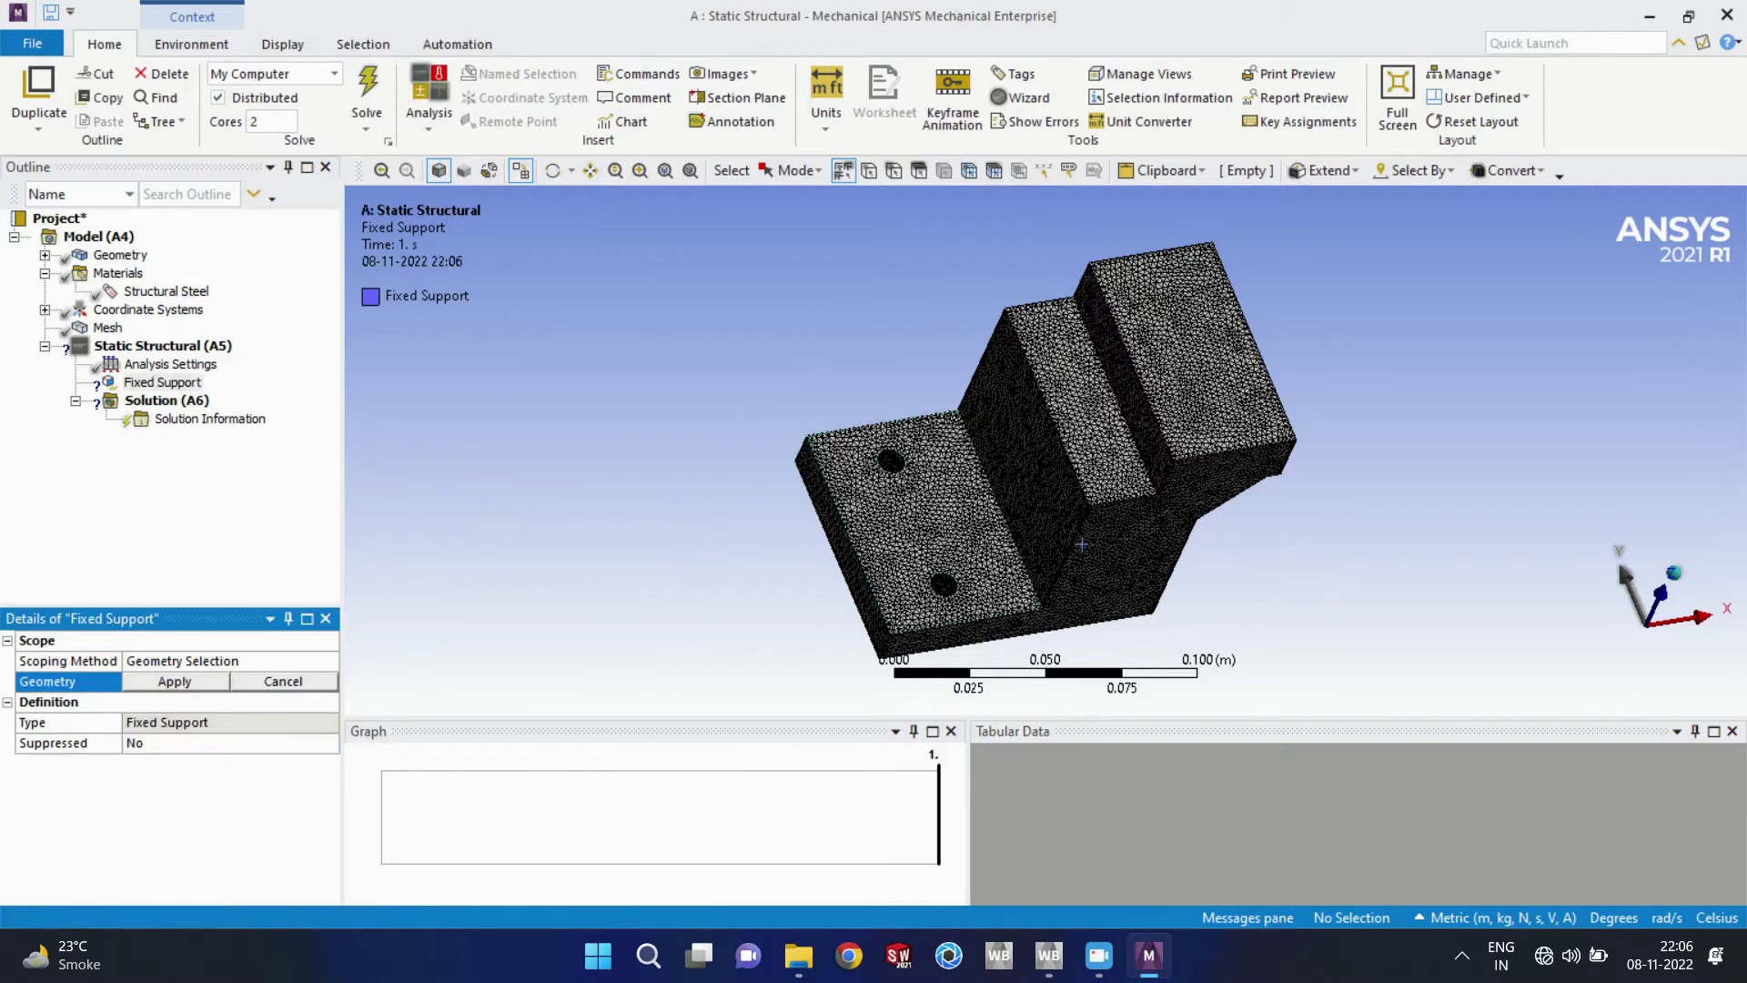
# Step: Scope the fixed support to the cylindrical faces of both holes in the bracket's base plate
pyautogui.scroll(5, 1079, 536)
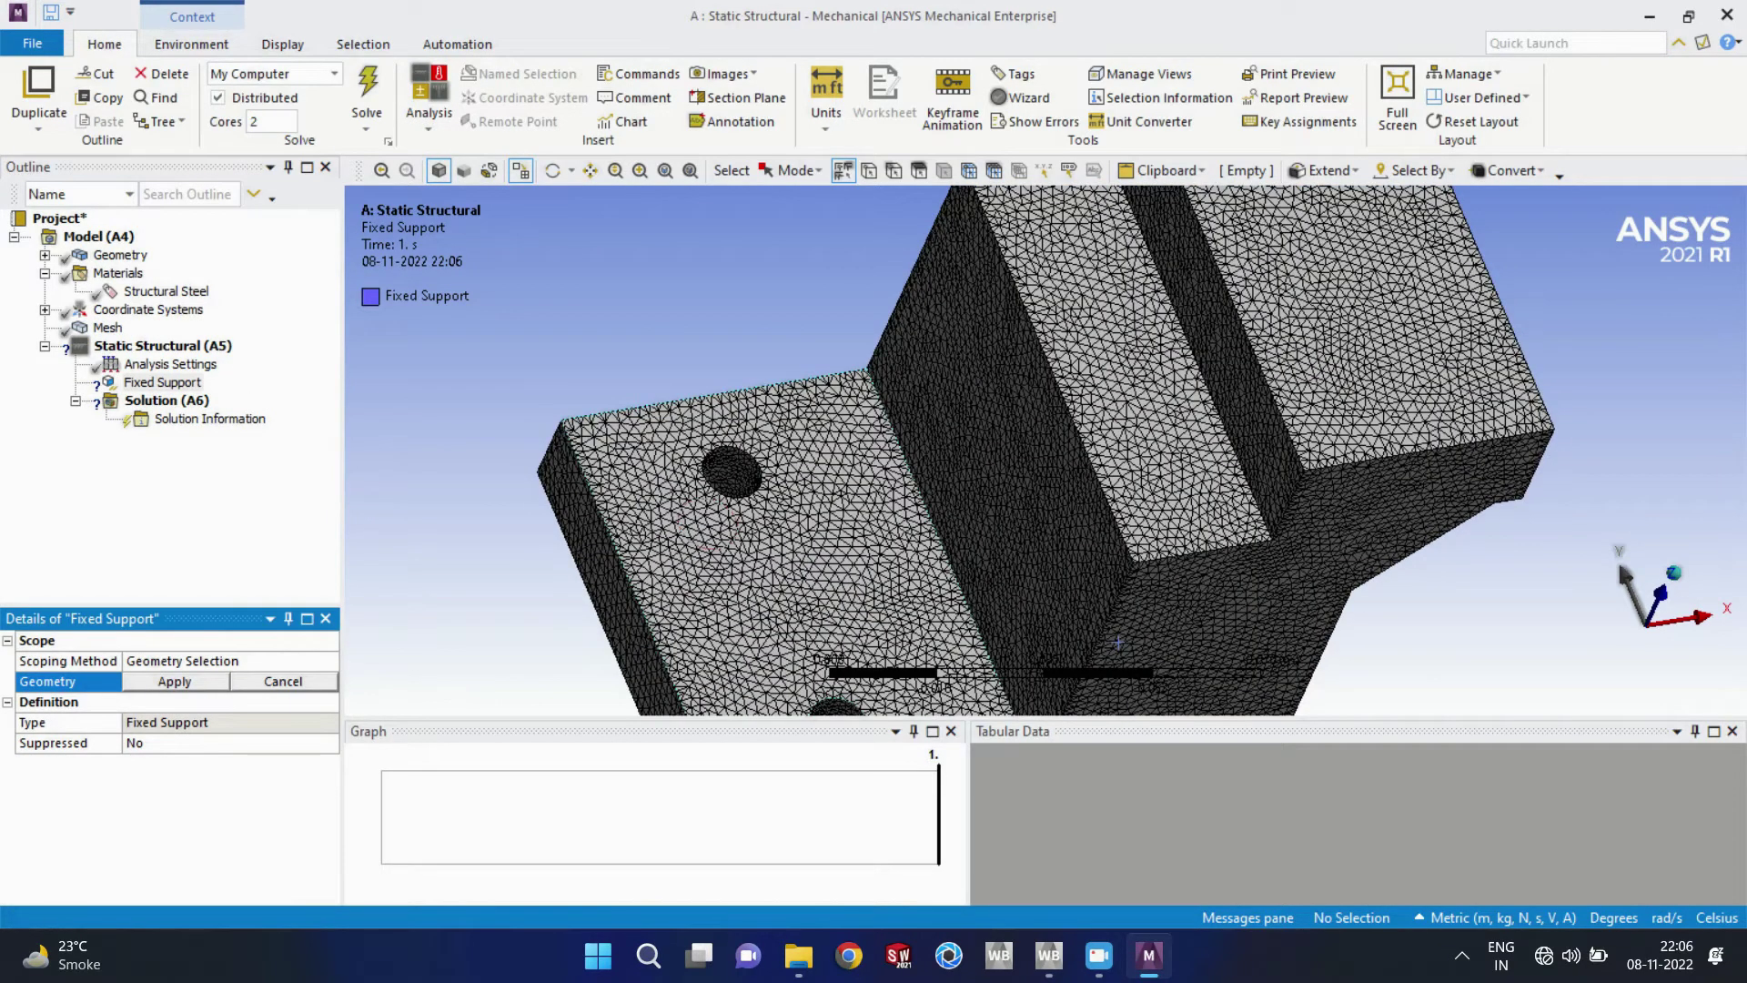
pyautogui.click(733, 471)
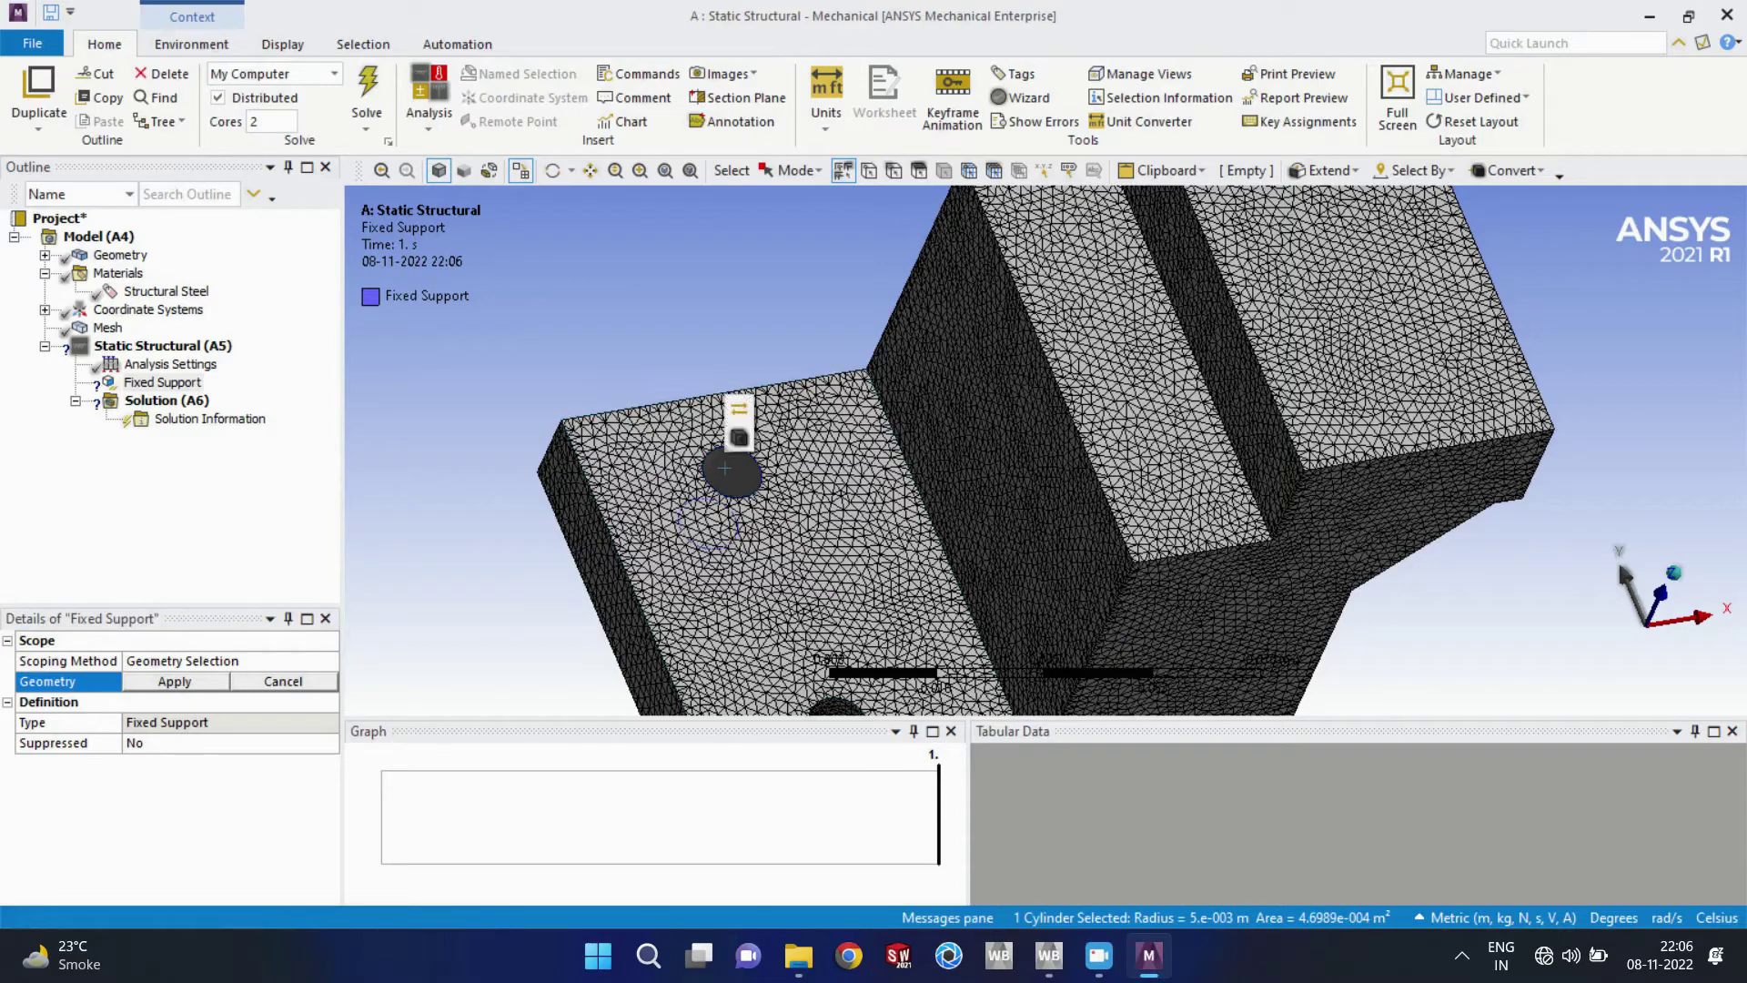
pyautogui.scroll(-3, 741, 468)
pyautogui.scroll(3, 741, 468)
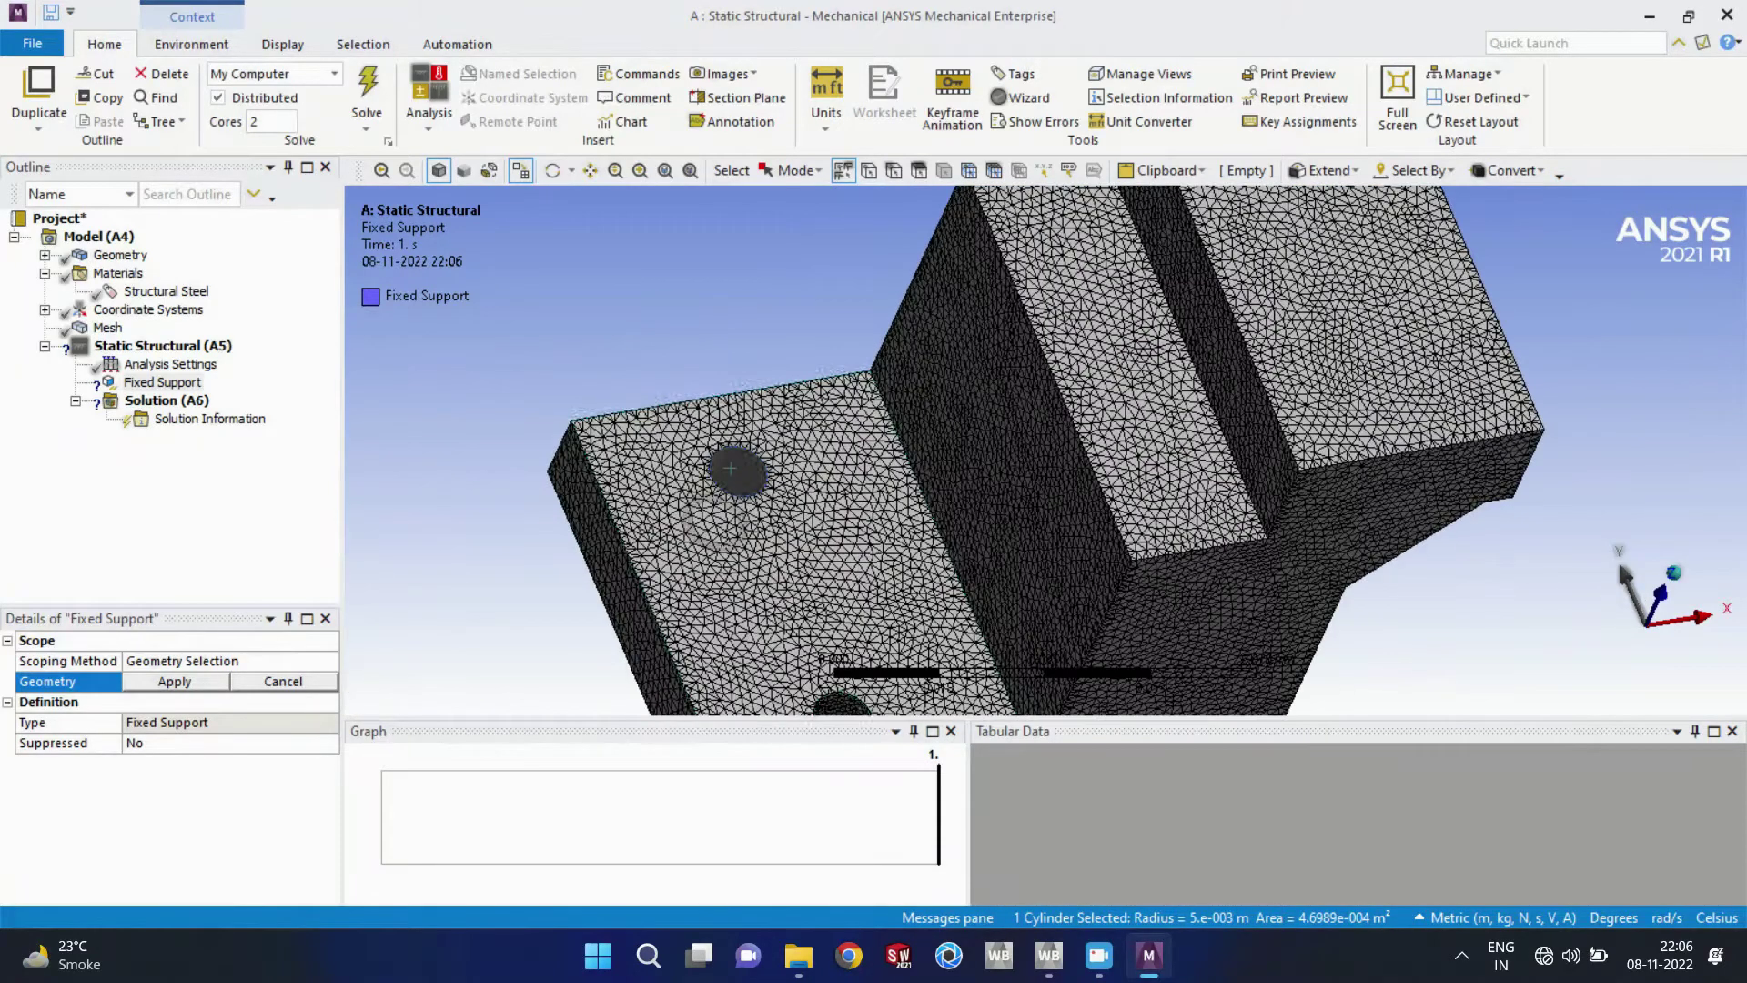
pyautogui.moveTo(730, 467); pyautogui.dragTo(804, 464, button='middle')
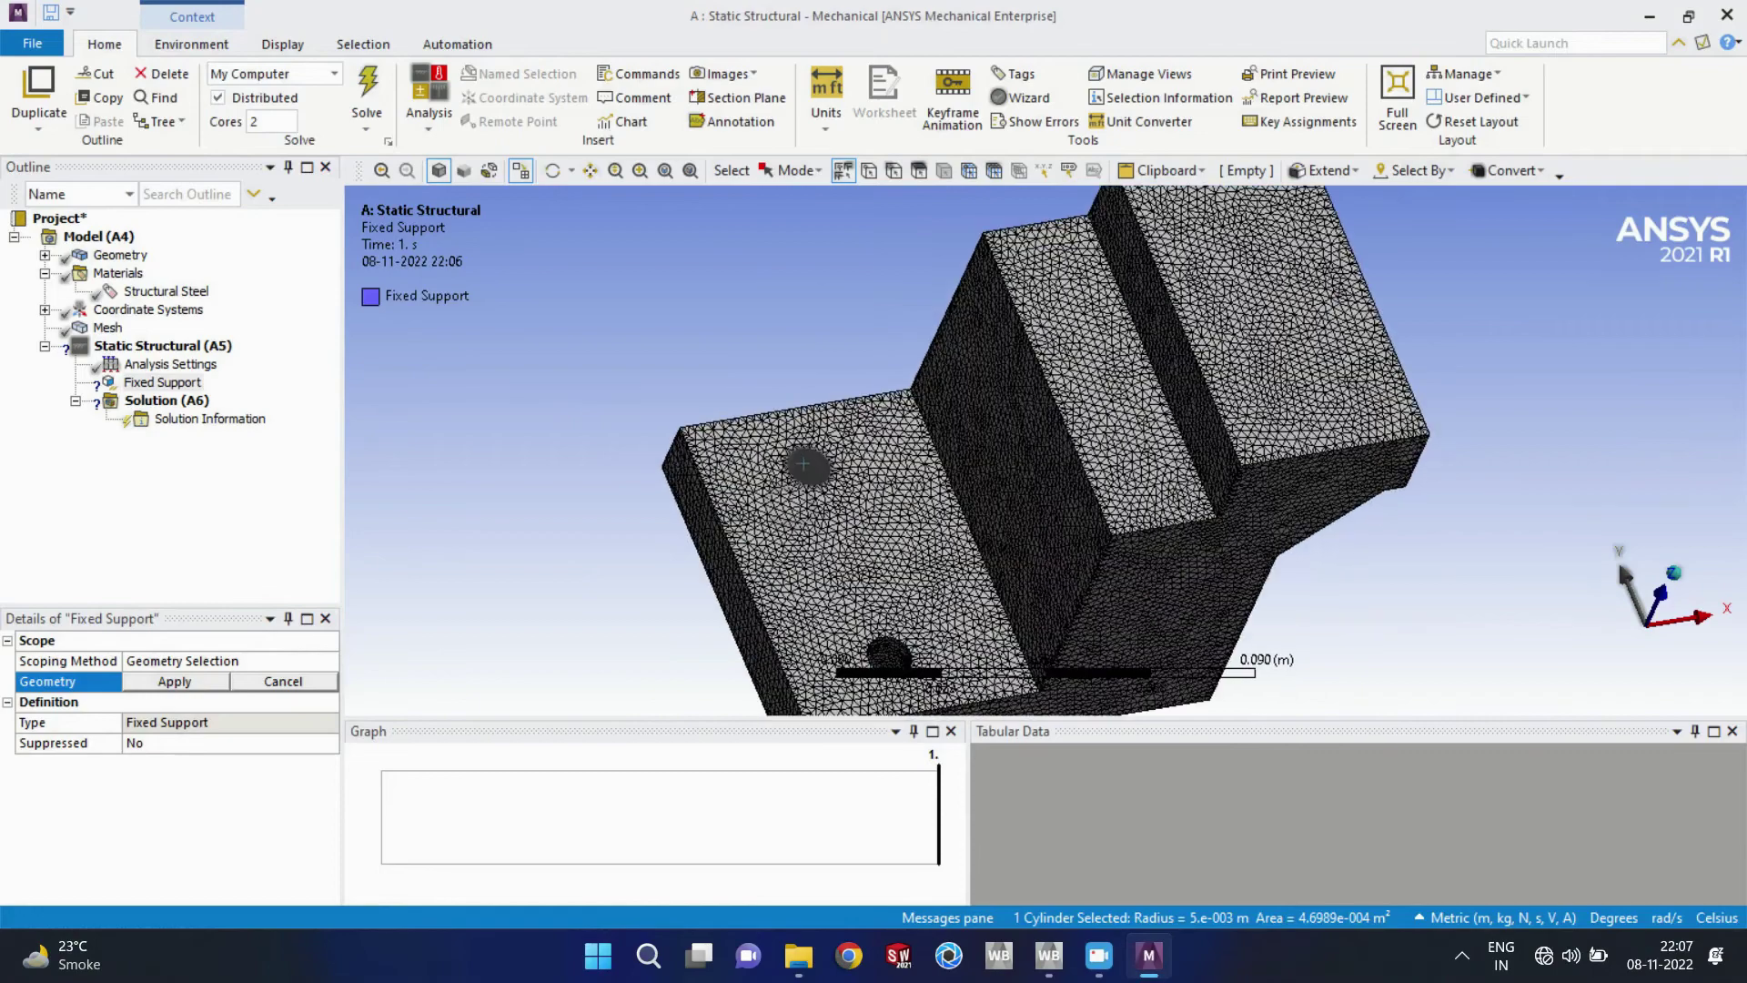
pyautogui.moveTo(897, 570)
pyautogui.mouseDown(button='middle')
pyautogui.moveTo(901, 455)
pyautogui.moveTo(897, 568)
pyautogui.mouseUp(button='middle')
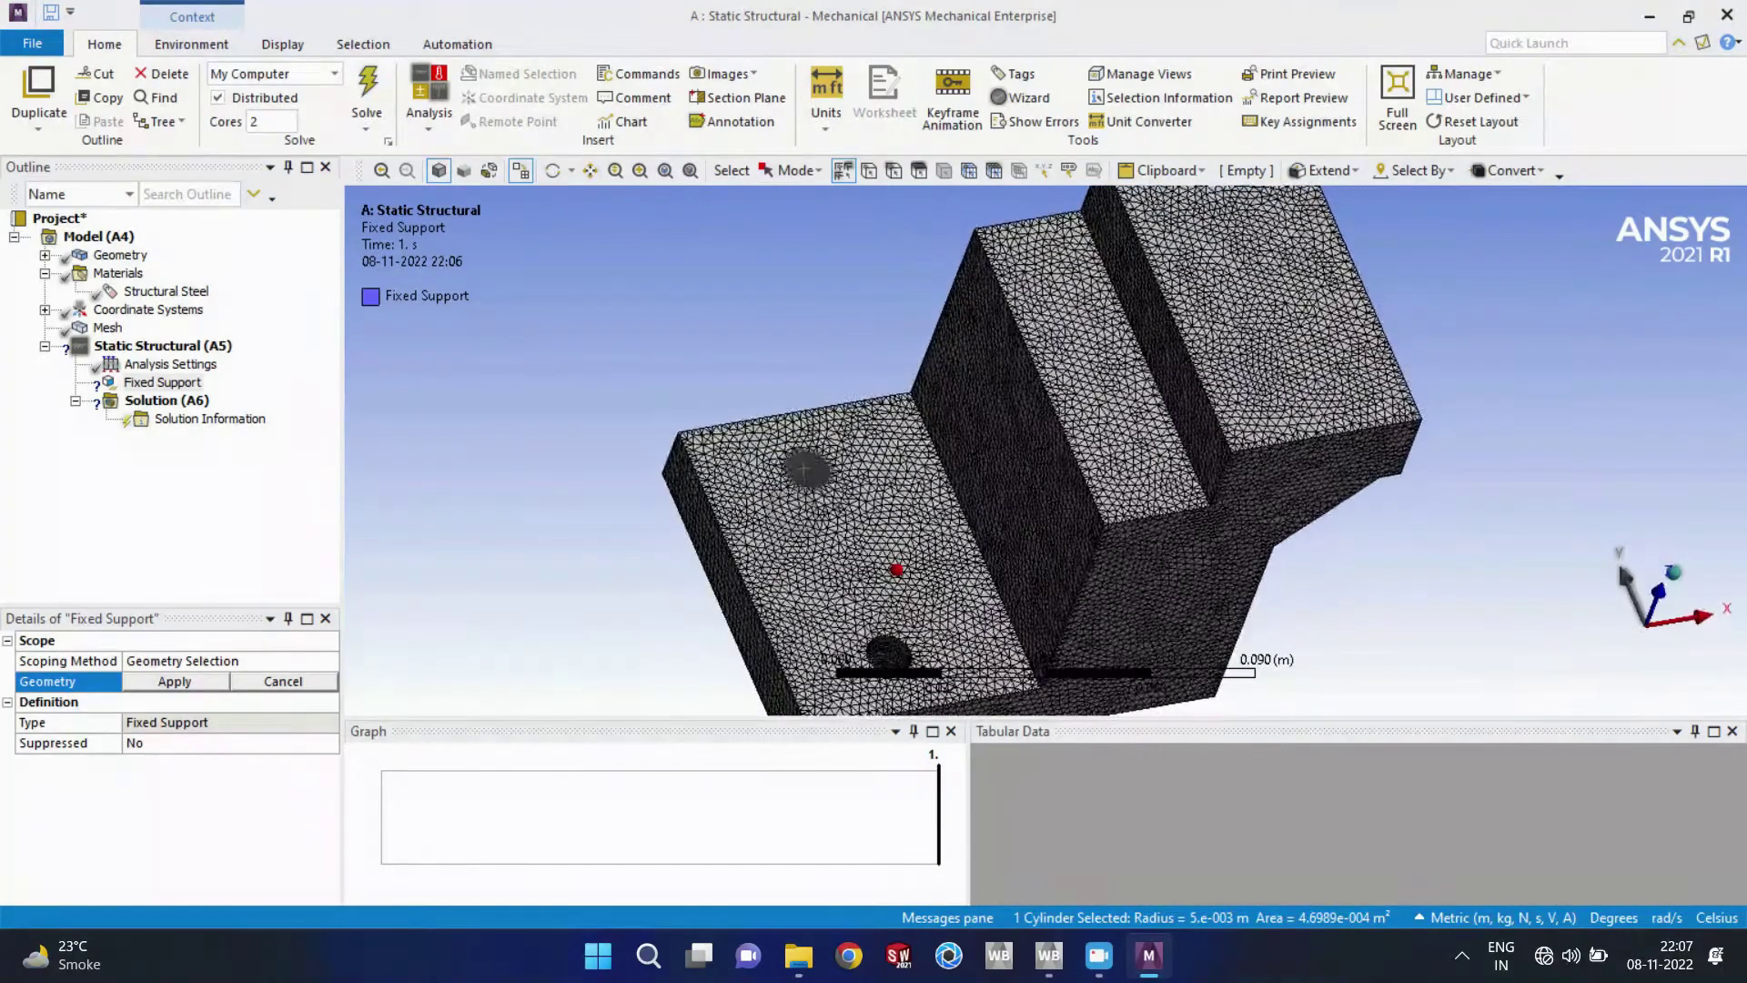
pyautogui.rightClick(897, 568)
pyautogui.click(946, 340)
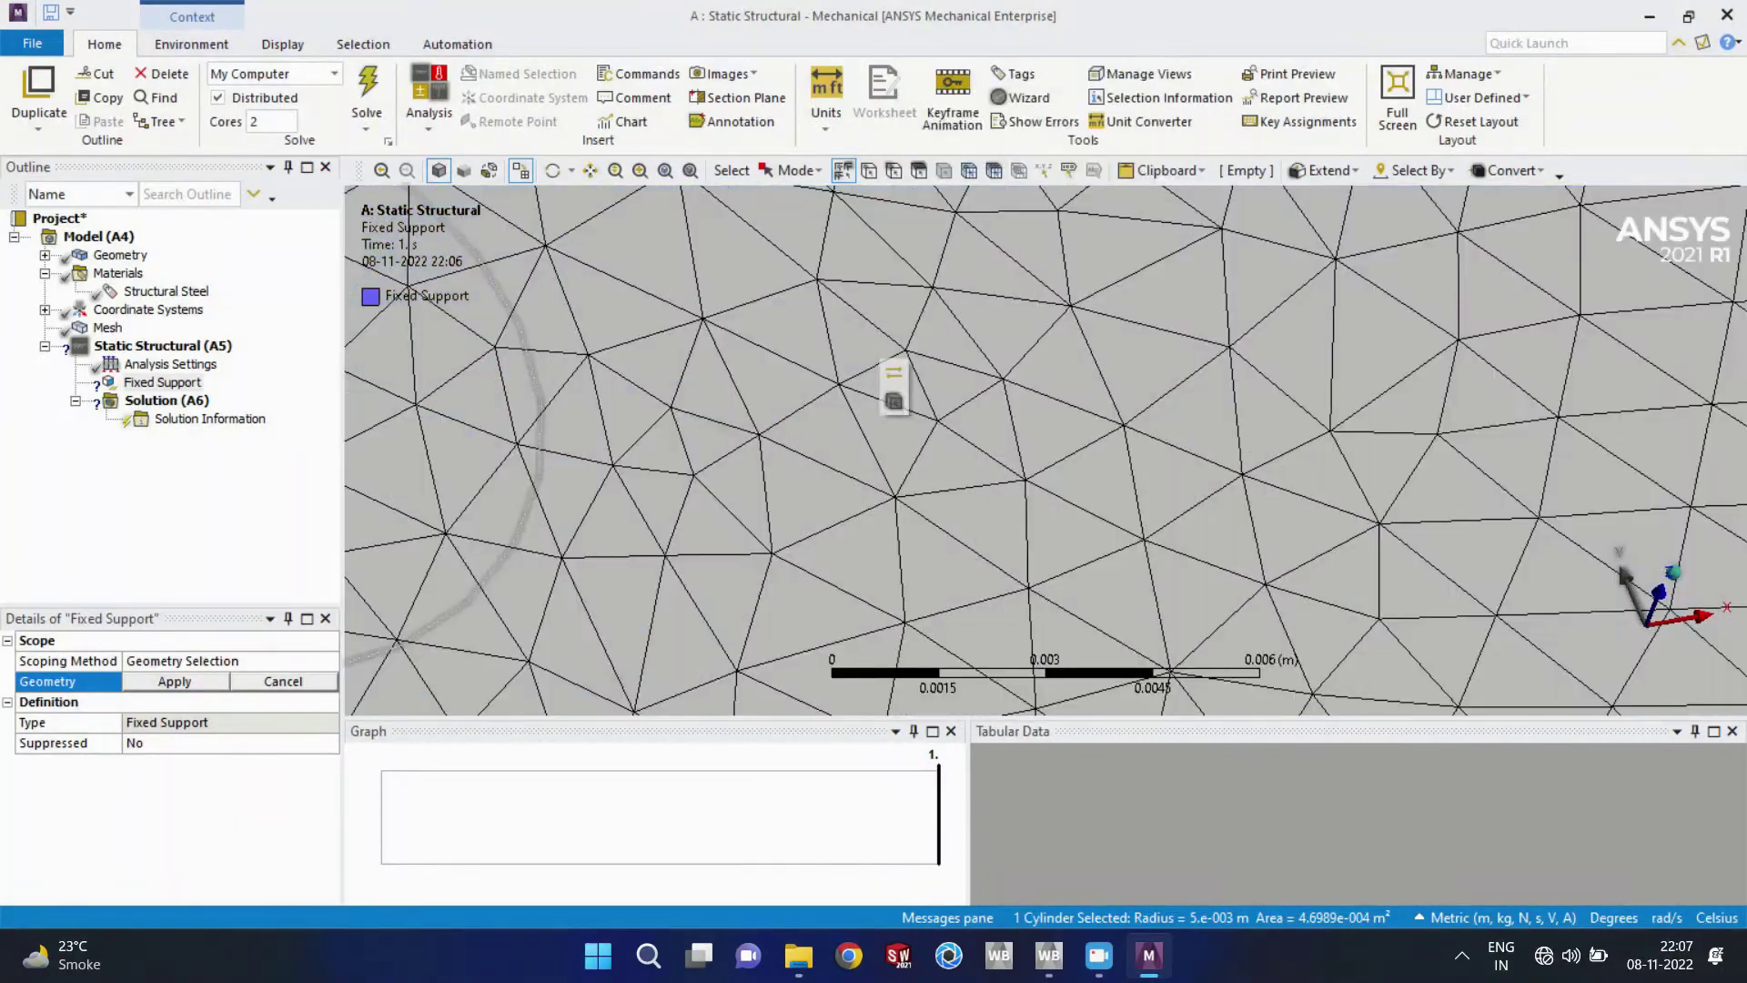
pyautogui.scroll(-10, 926, 327)
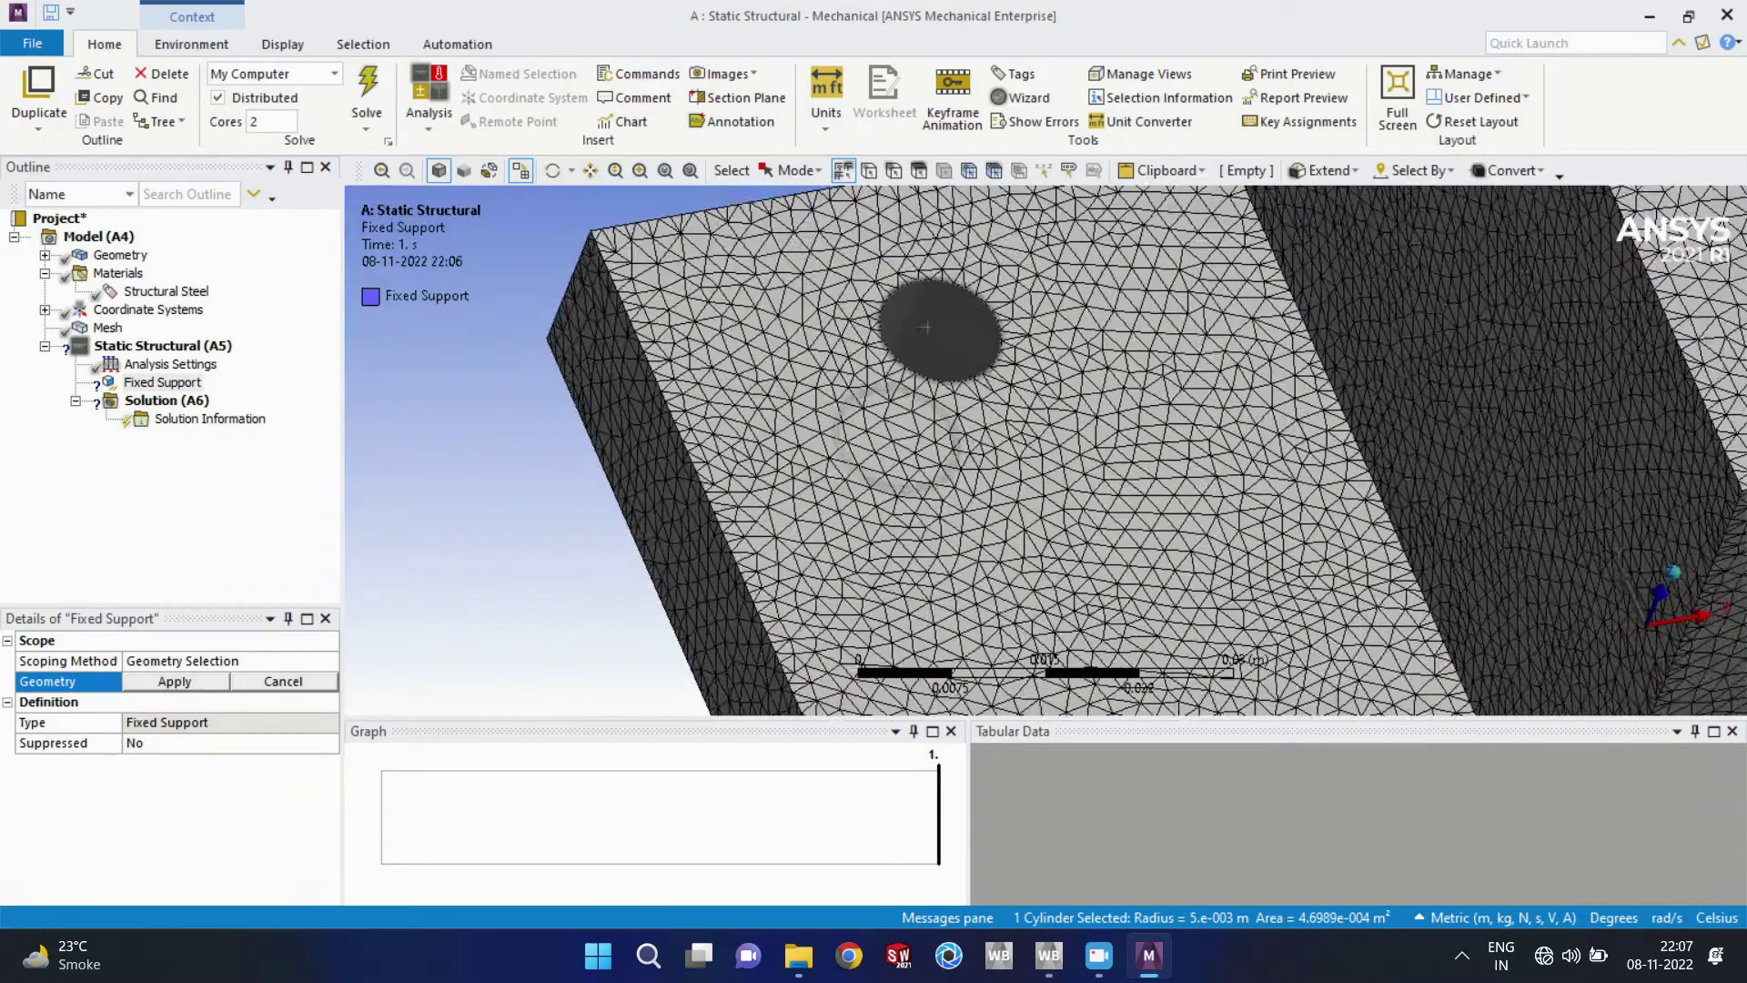
pyautogui.scroll(-3, 926, 327)
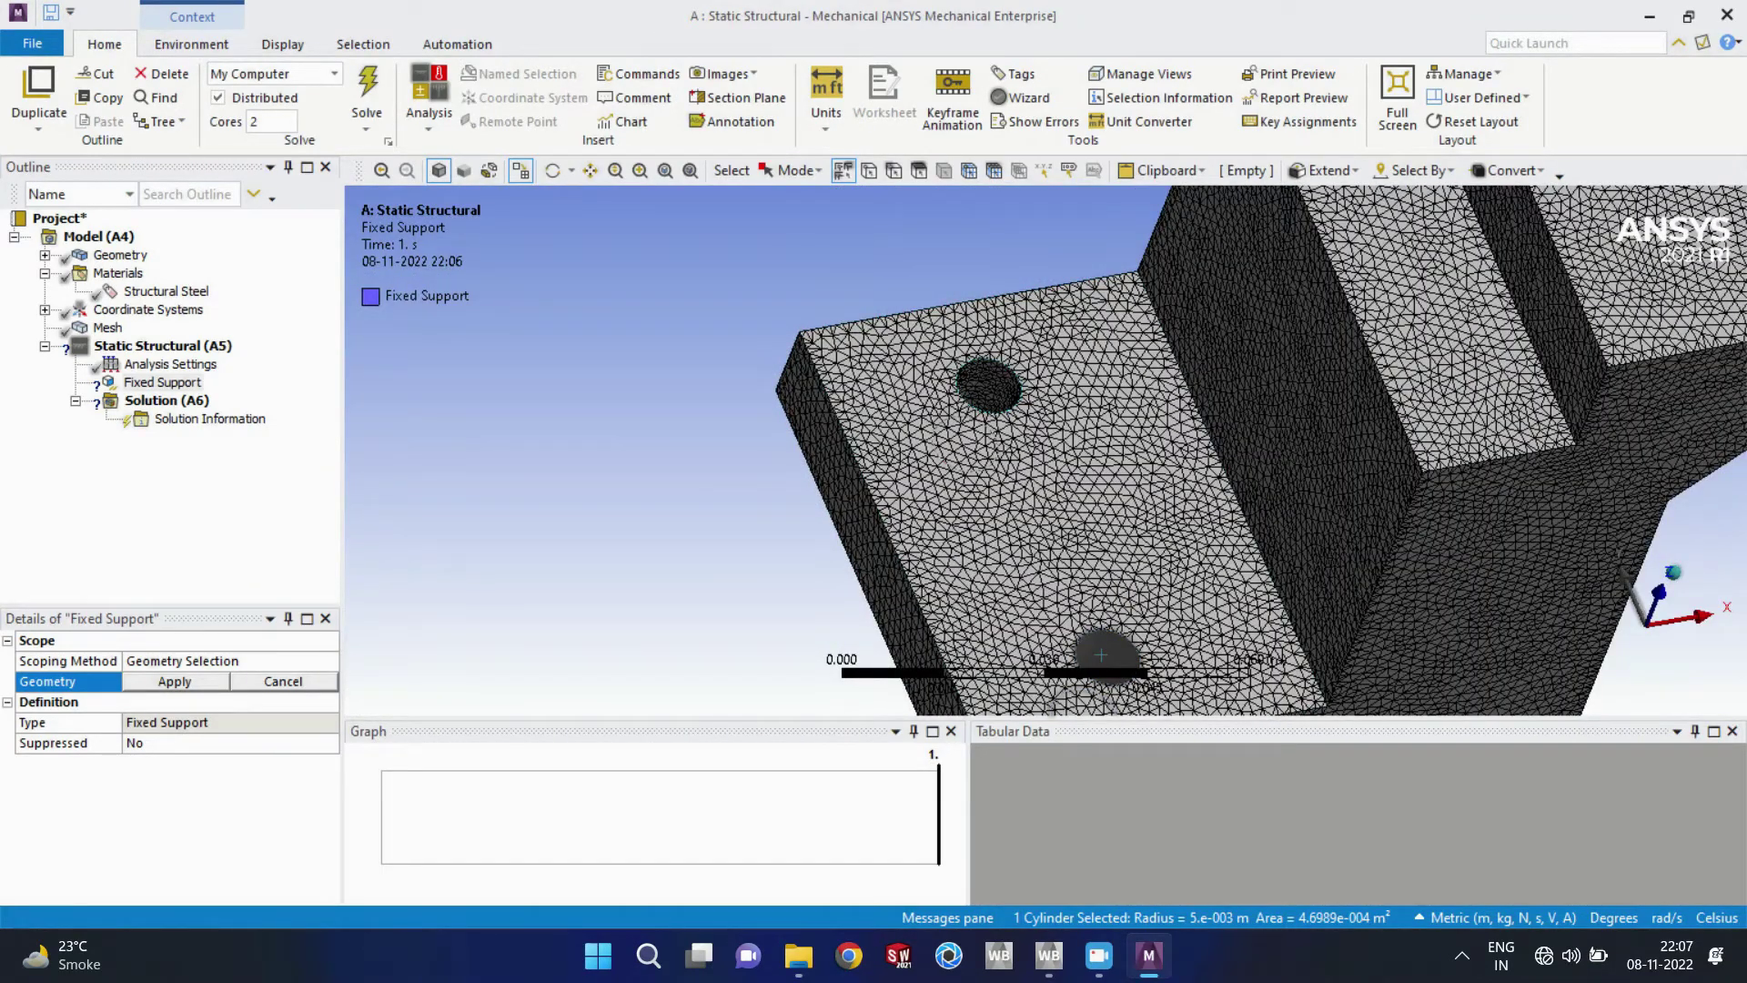
pyautogui.keyDown('ctrl'); pyautogui.click(1101, 655); pyautogui.keyUp('ctrl')
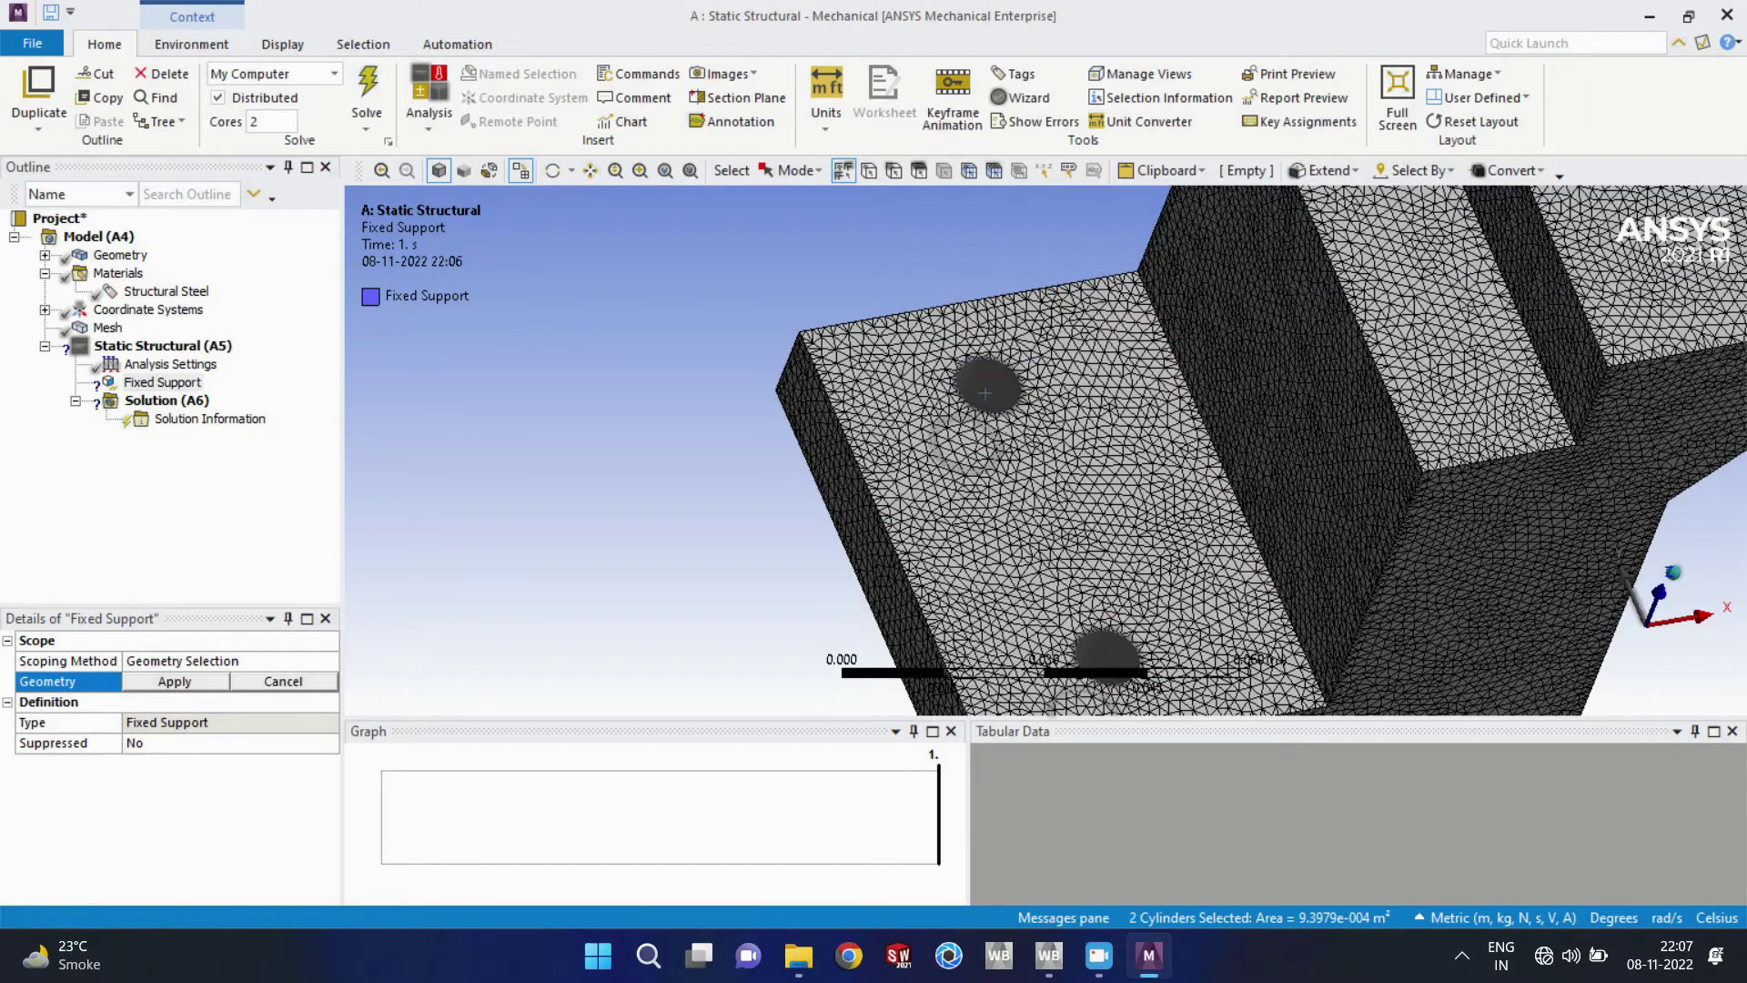
pyautogui.click(174, 681)
pyautogui.scroll(-4, 1046, 450)
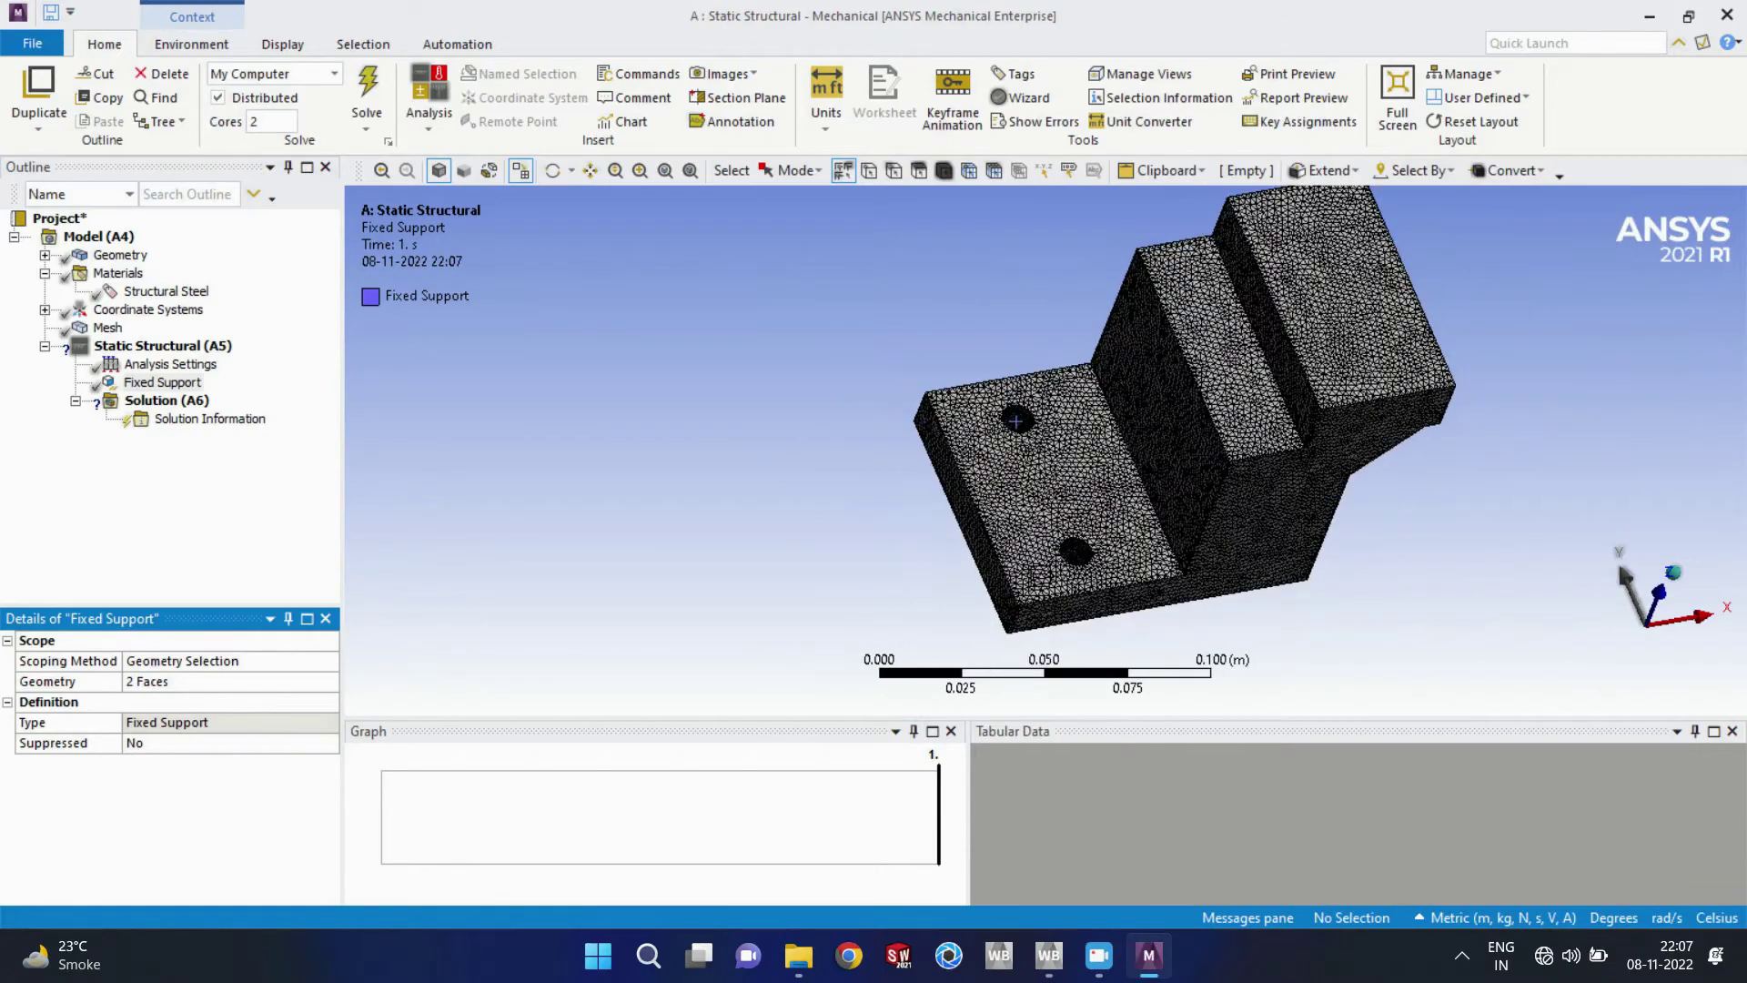
# Step: Add a second Fixed Support on the underside face of the bracket's base
pyautogui.moveTo(1016, 420); pyautogui.dragTo(1038, 539, button='middle')
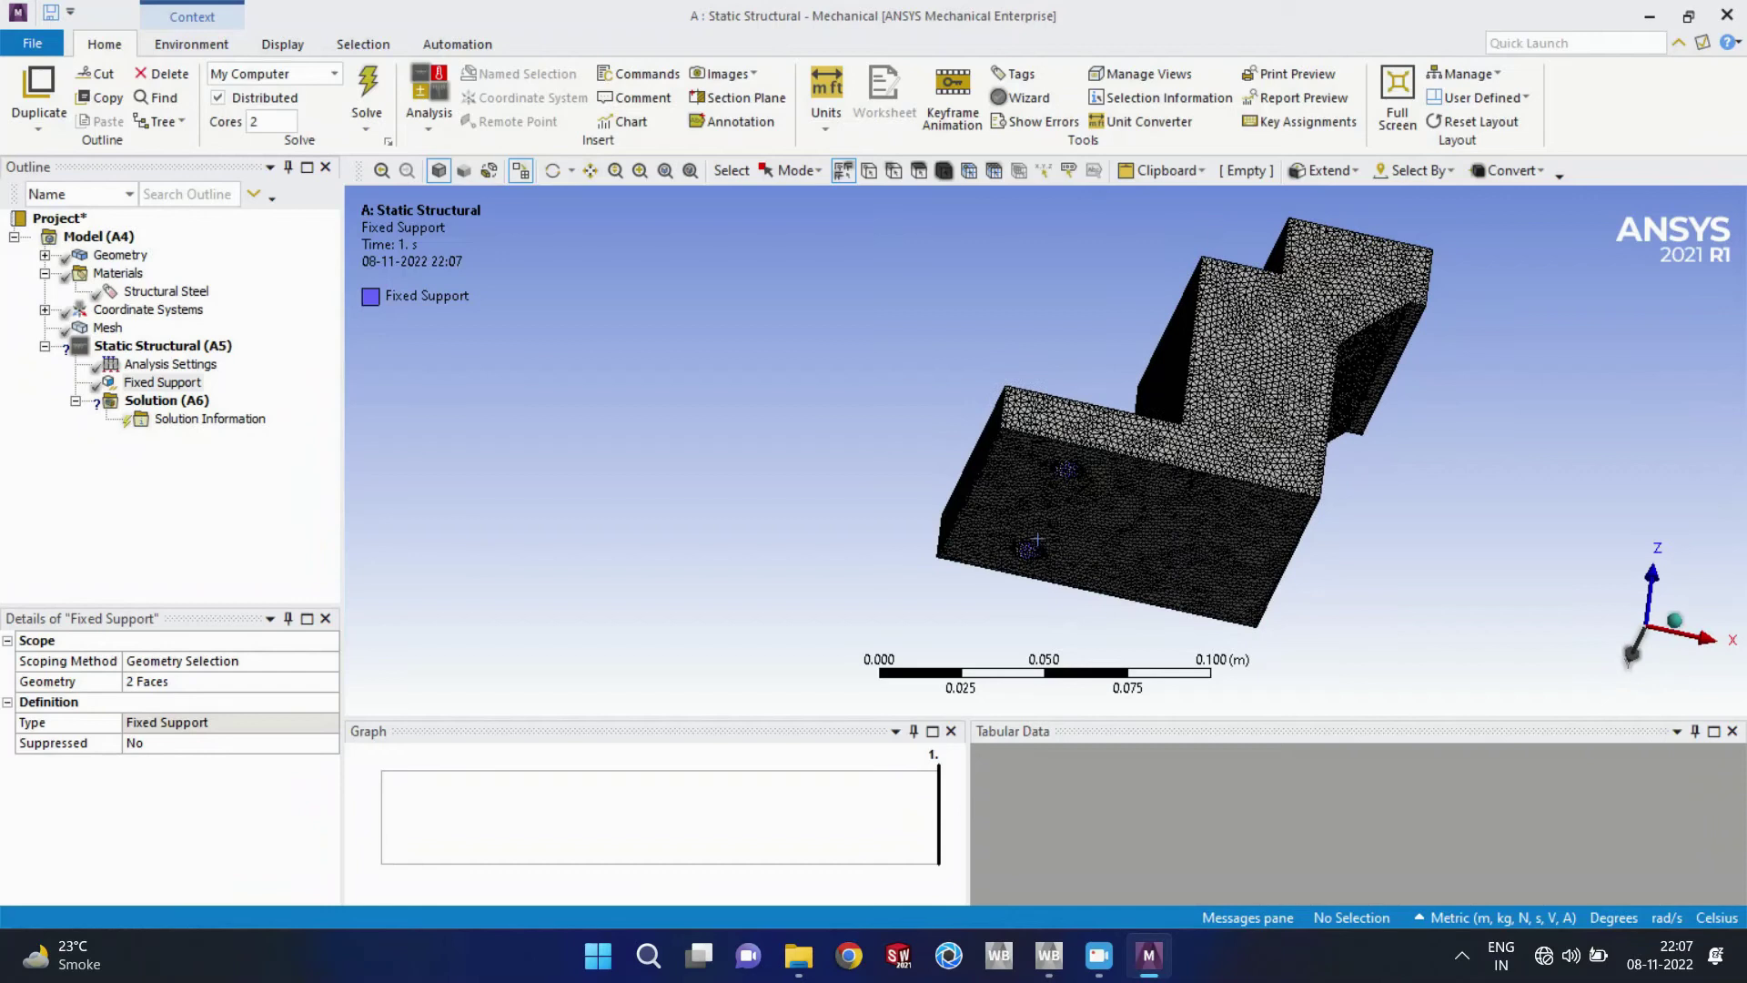
pyautogui.rightClick(157, 347)
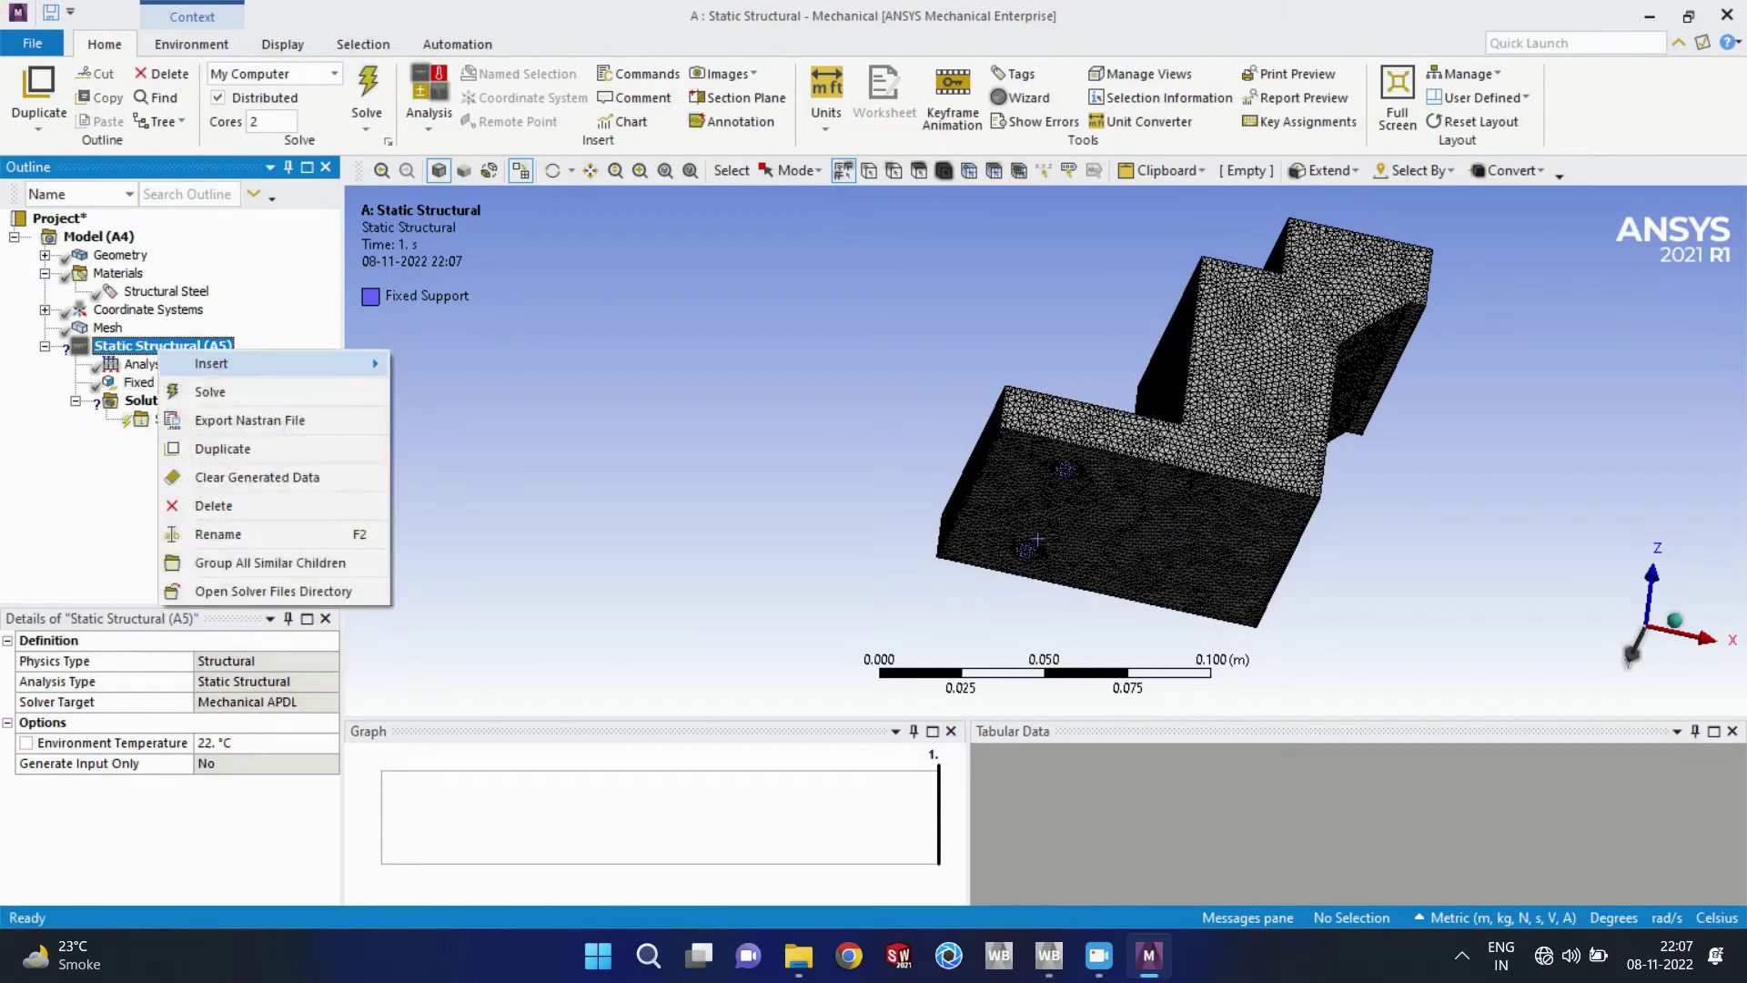
pyautogui.moveTo(273, 363)
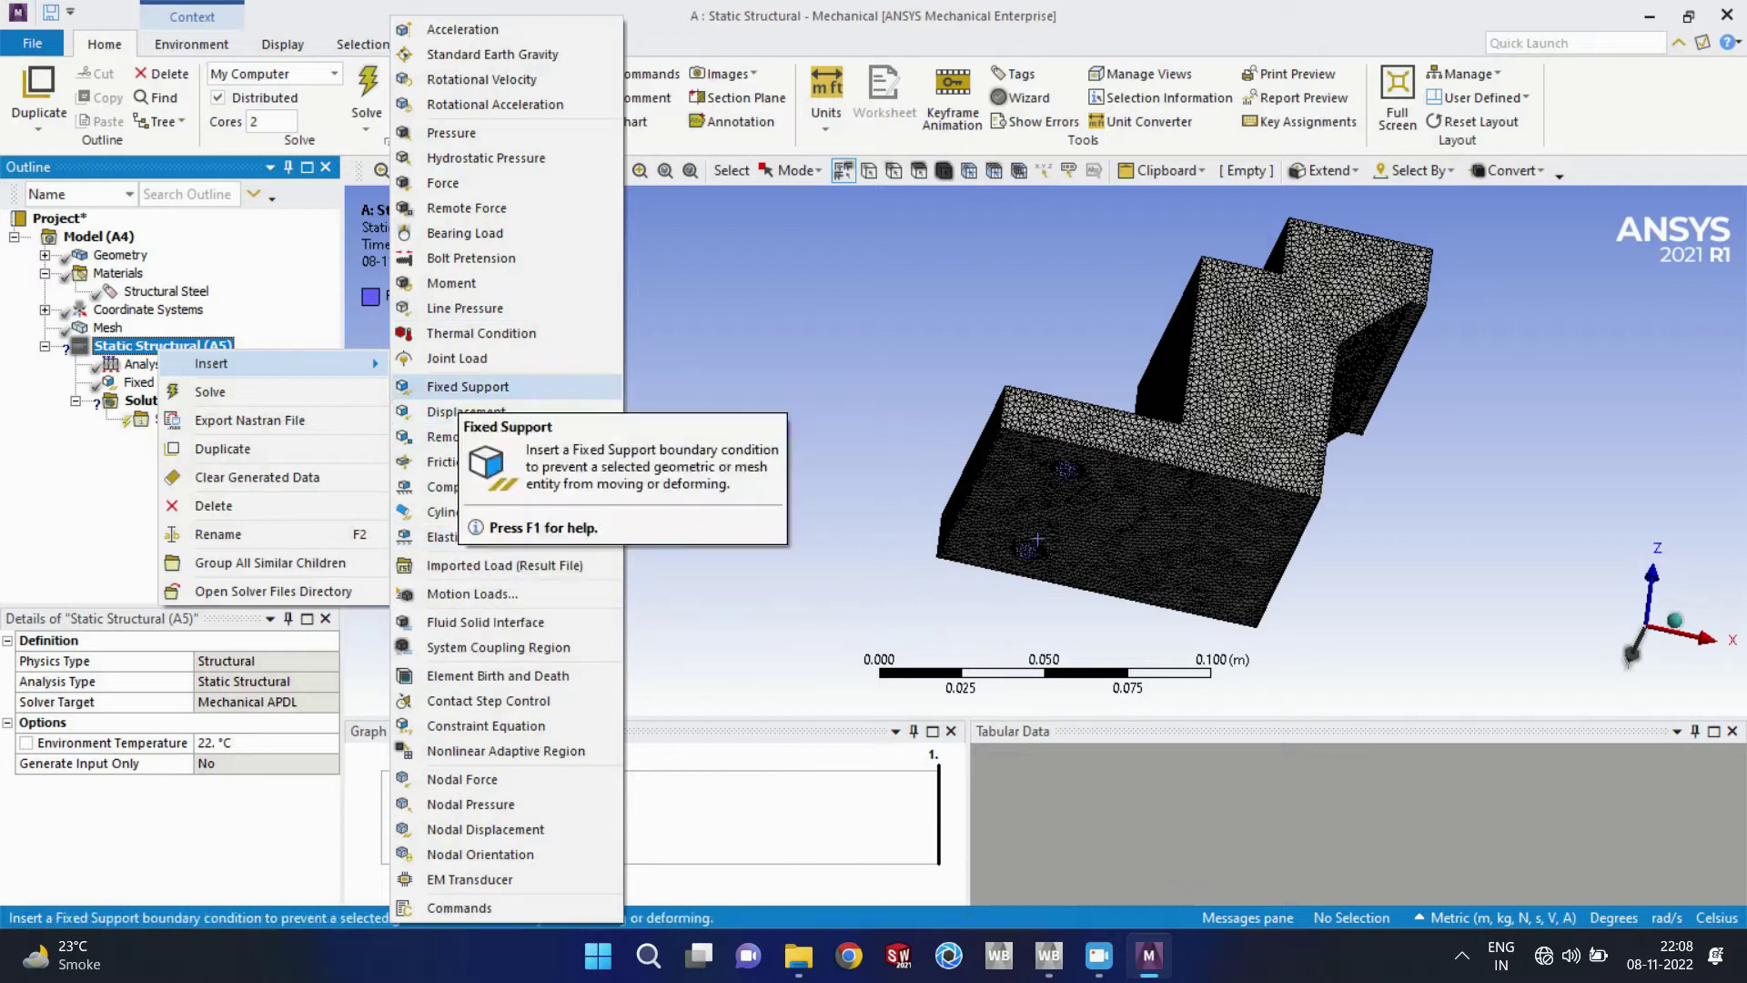
pyautogui.click(467, 386)
pyautogui.click(1120, 513)
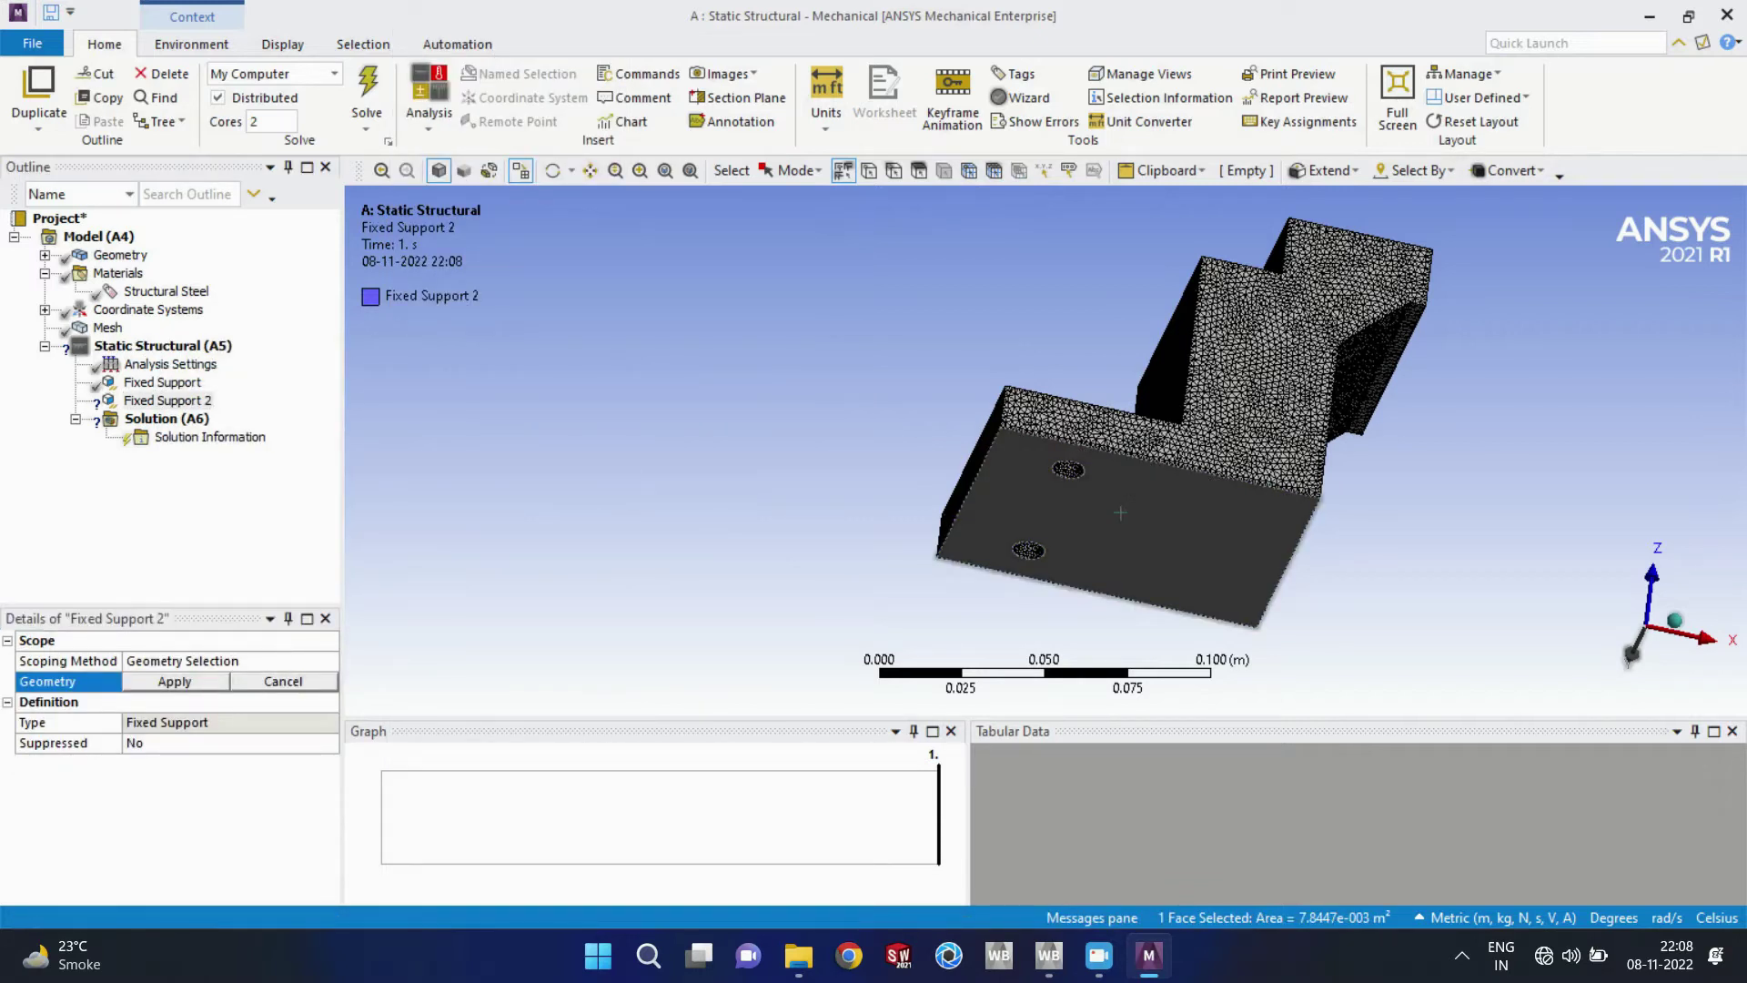
pyautogui.click(174, 681)
# Step: Insert a Force load into the Static Structural analysis and select the top face of the bracket's highest step
pyautogui.moveTo(1046, 437); pyautogui.dragTo(1051, 583, button='middle')
pyautogui.rightClick(166, 347)
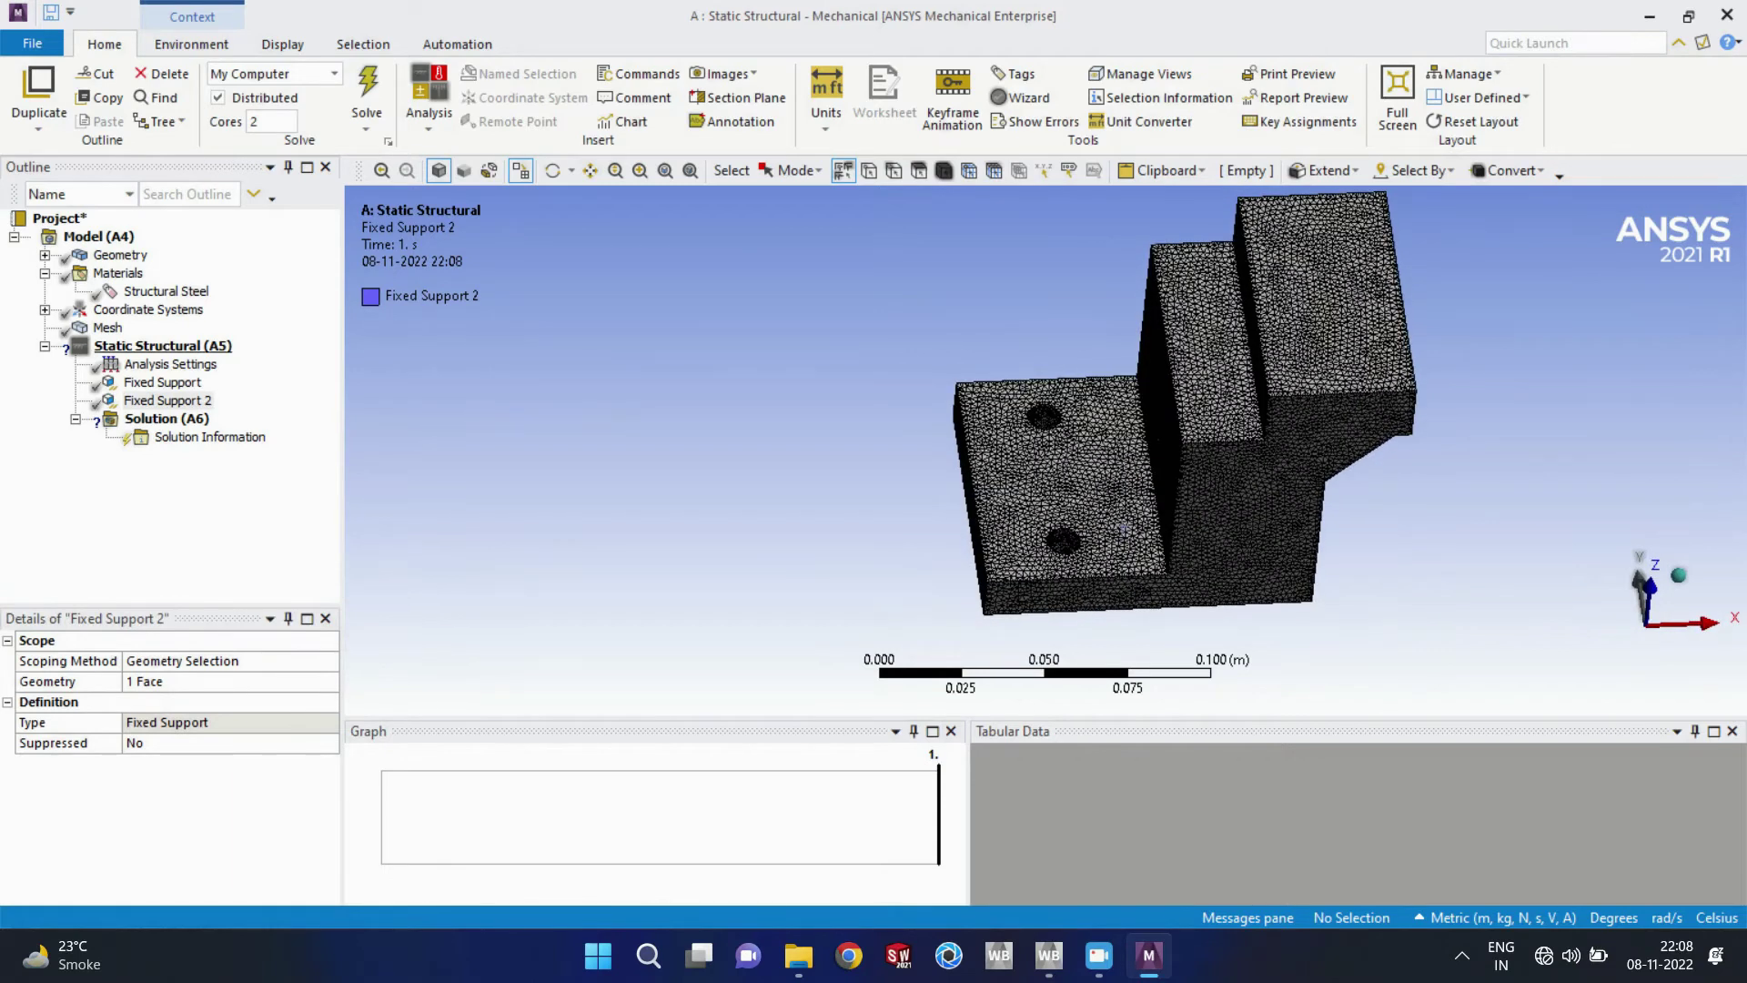
pyautogui.moveTo(273, 360)
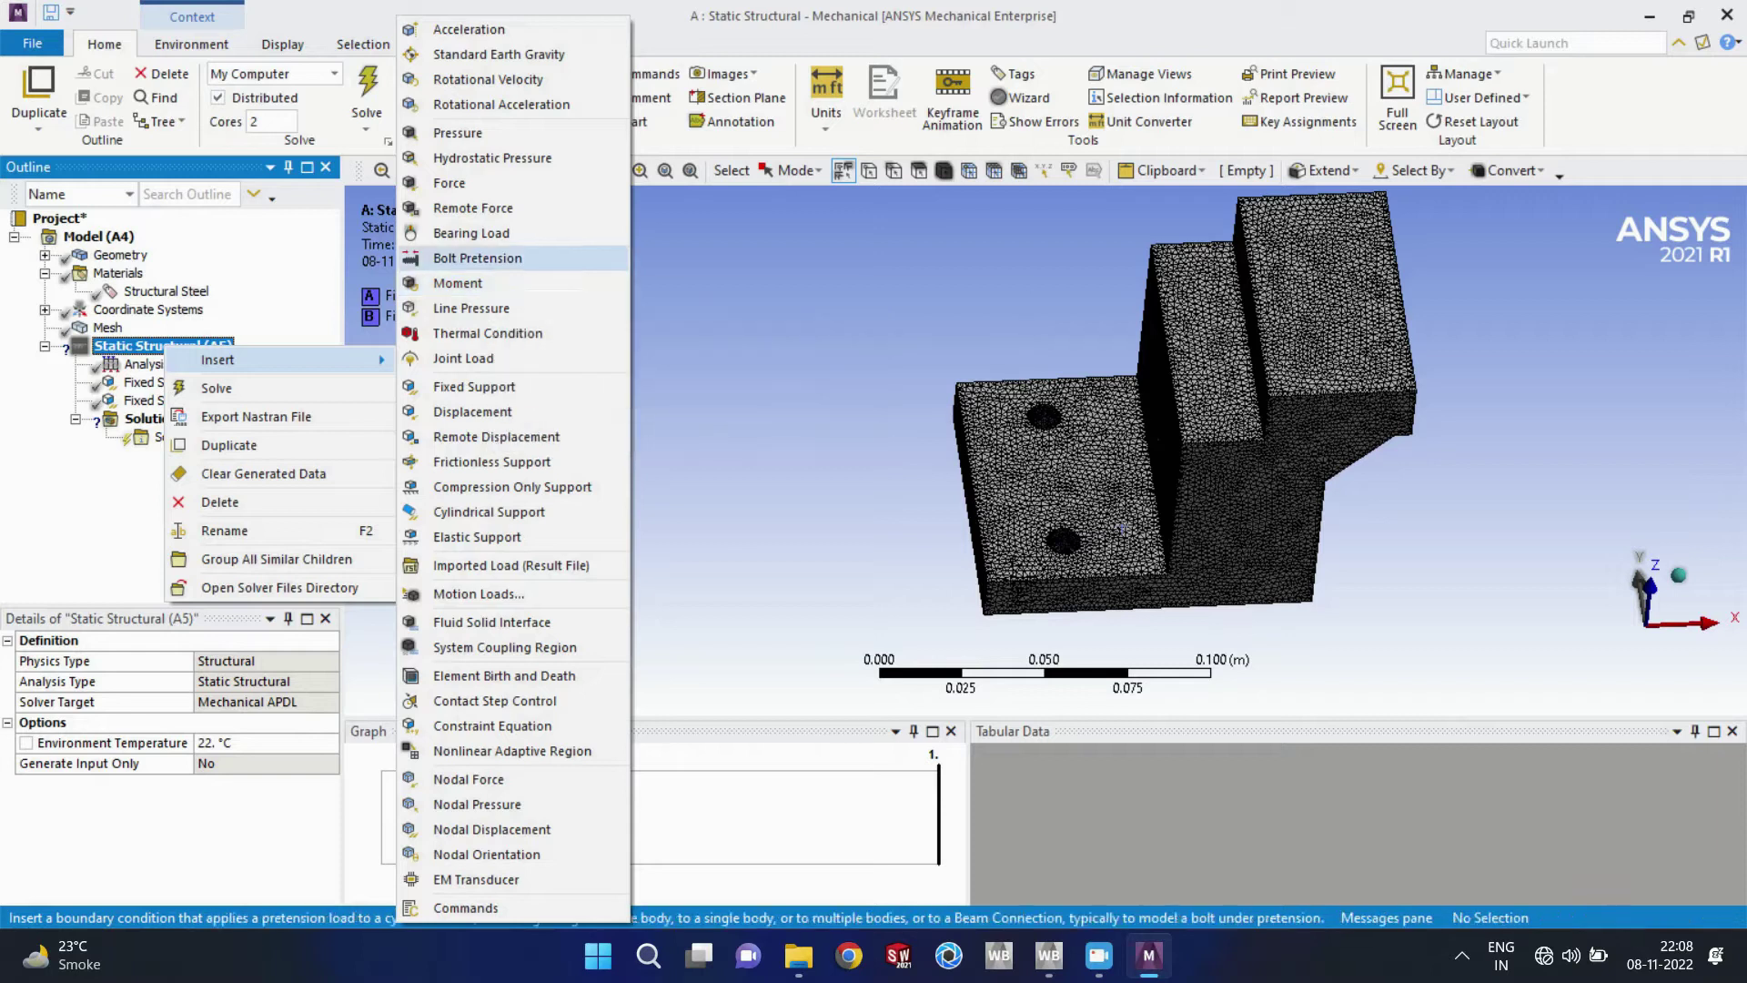
pyautogui.click(455, 183)
pyautogui.click(1310, 227)
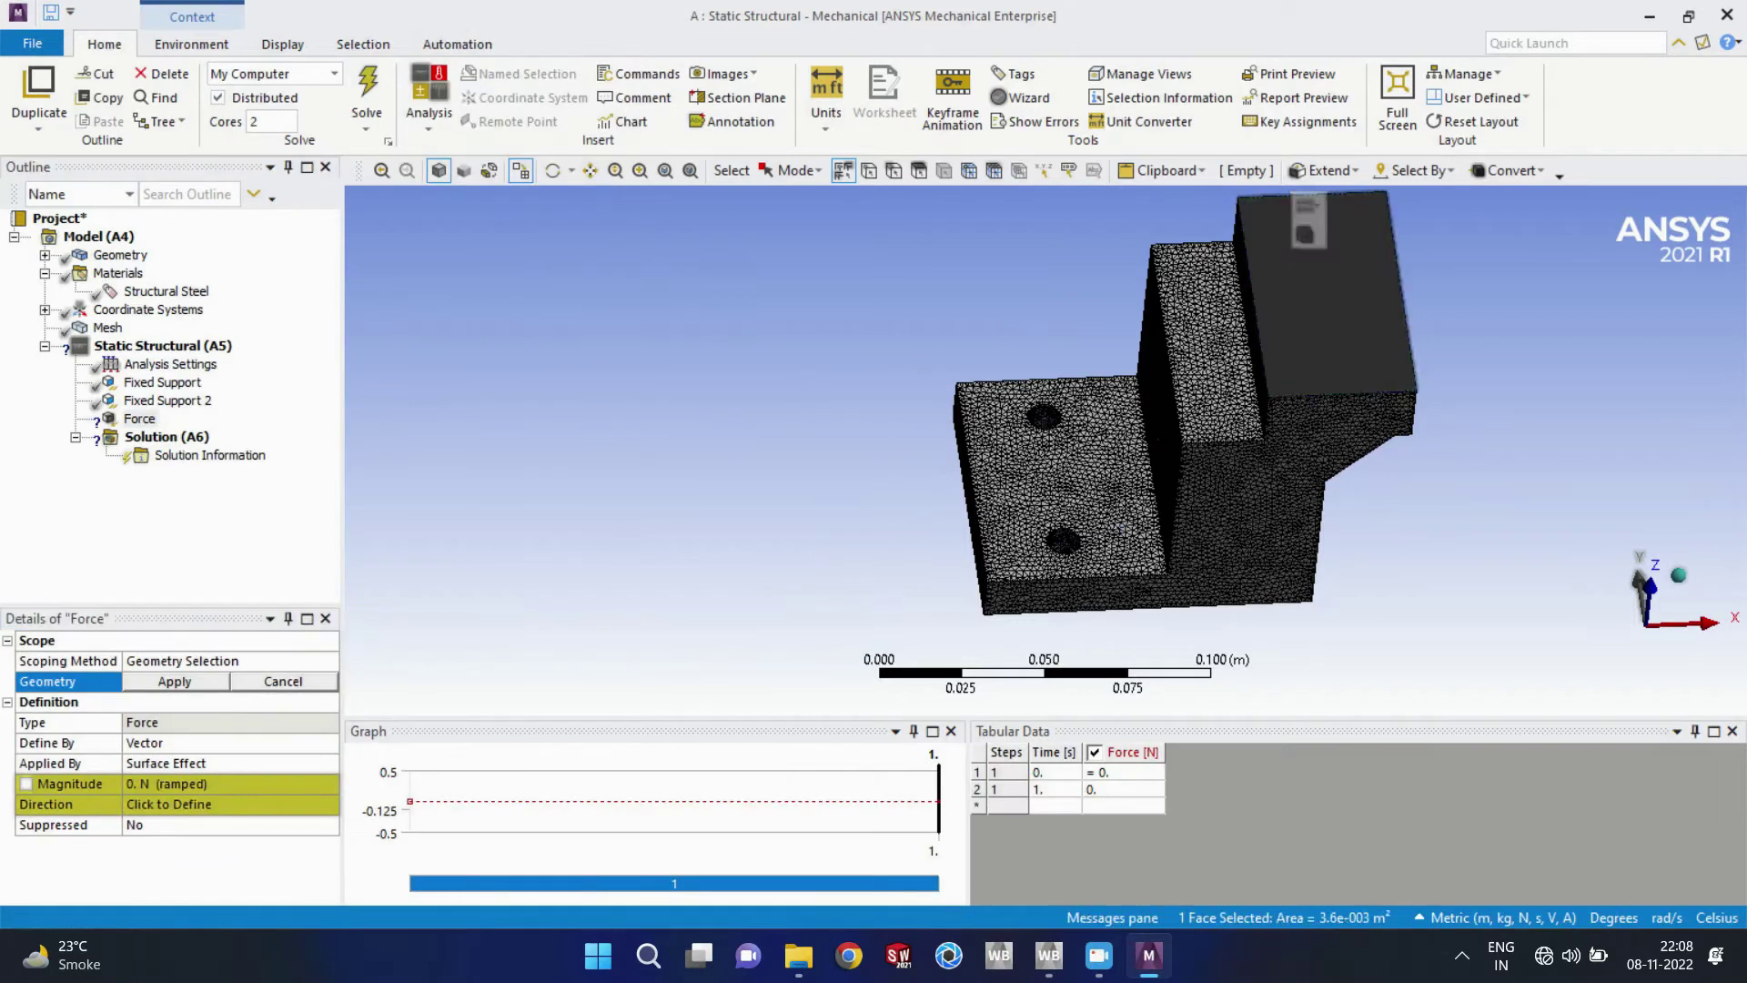
pyautogui.moveTo(692, 374); pyautogui.dragTo(628, 364, button='middle')
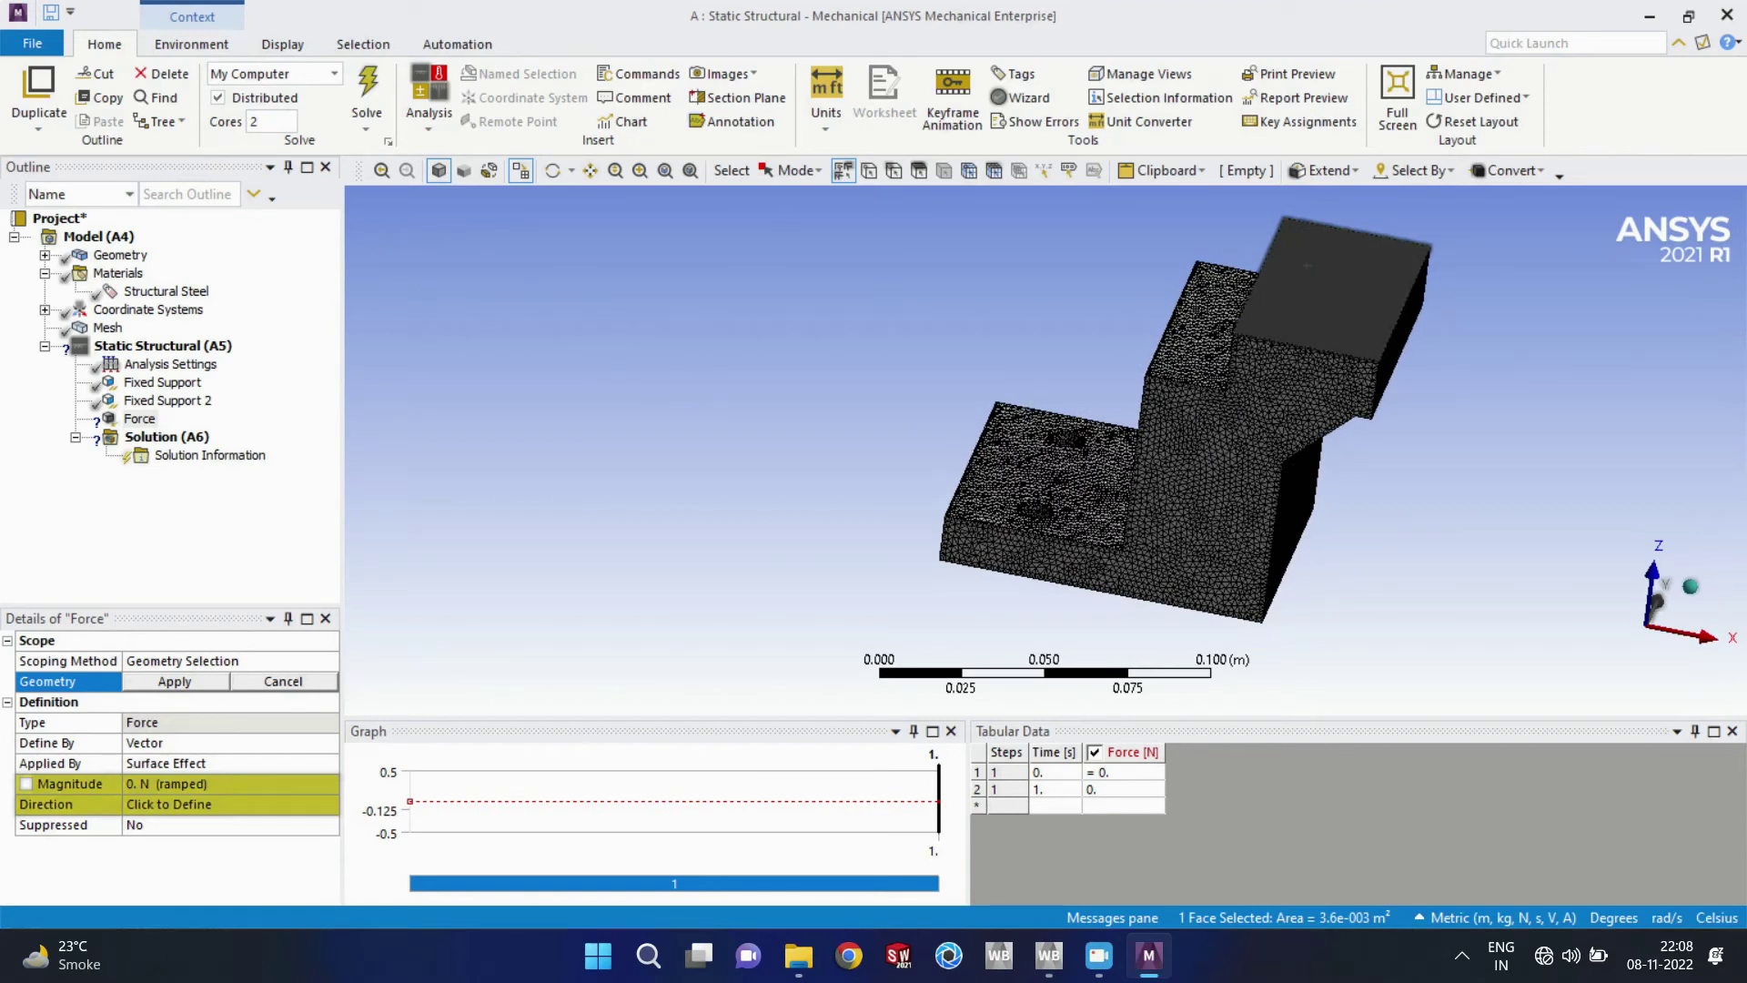
# Step: Define the force by Components and set its Z Component to -10000 N
pyautogui.click(201, 743)
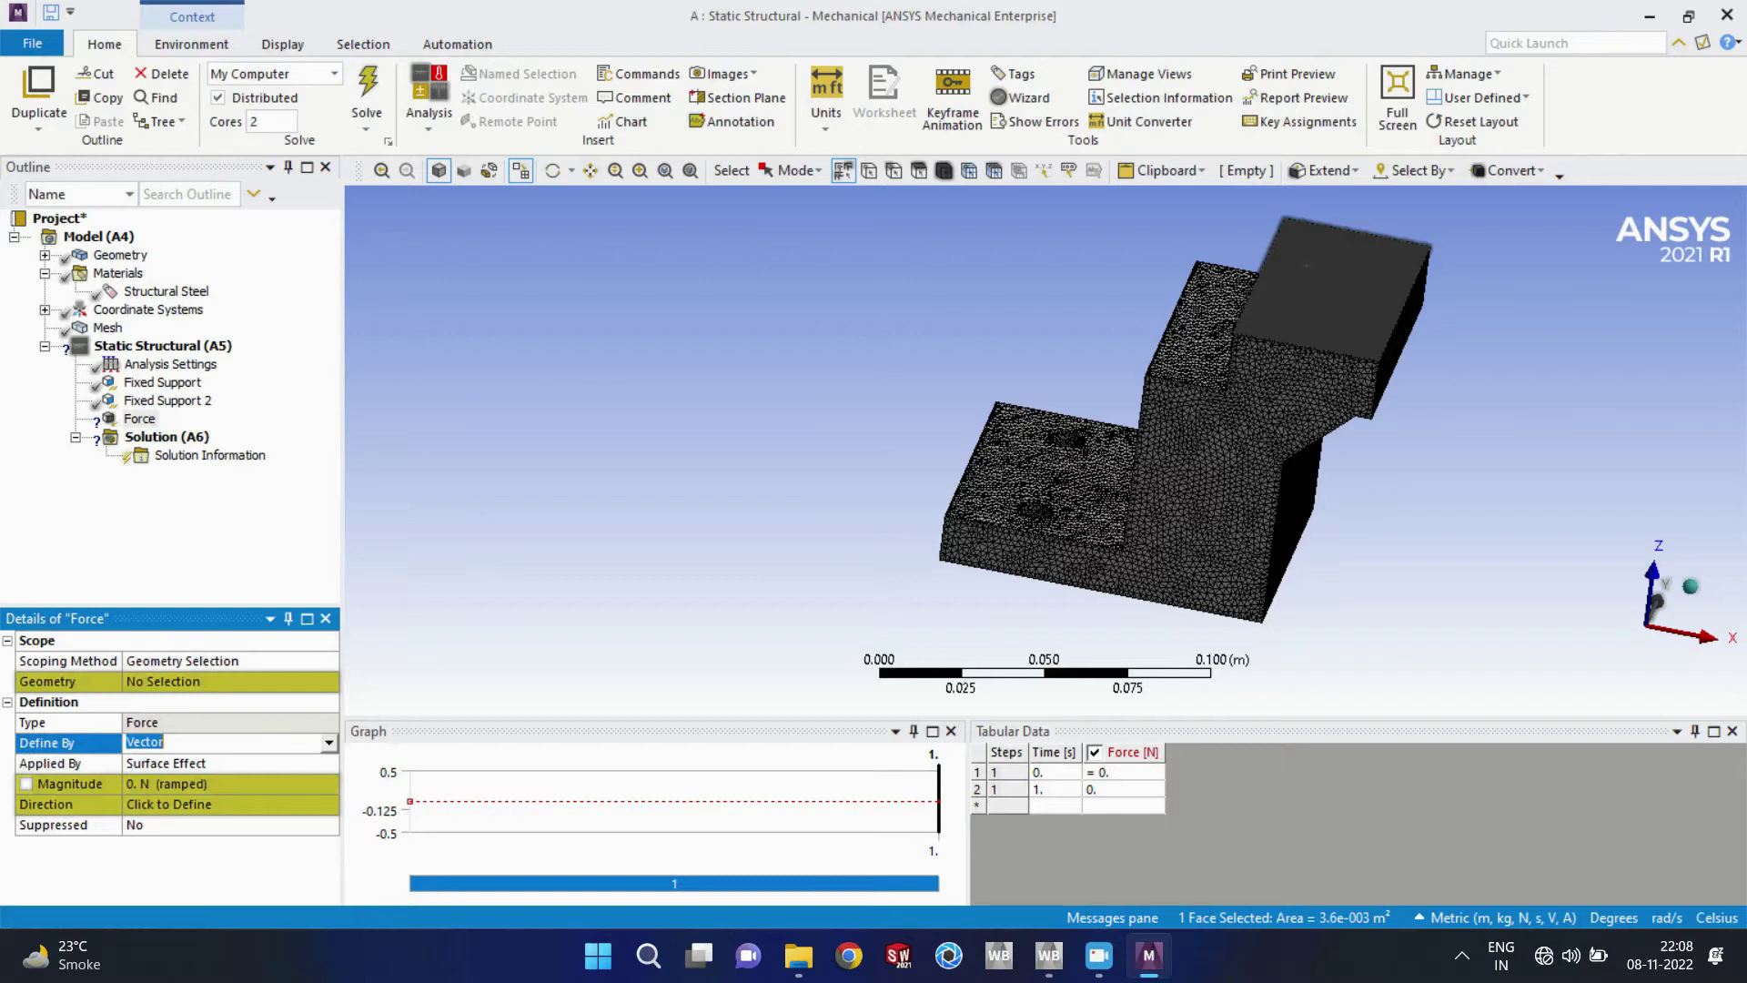
pyautogui.click(329, 743)
pyautogui.click(182, 760)
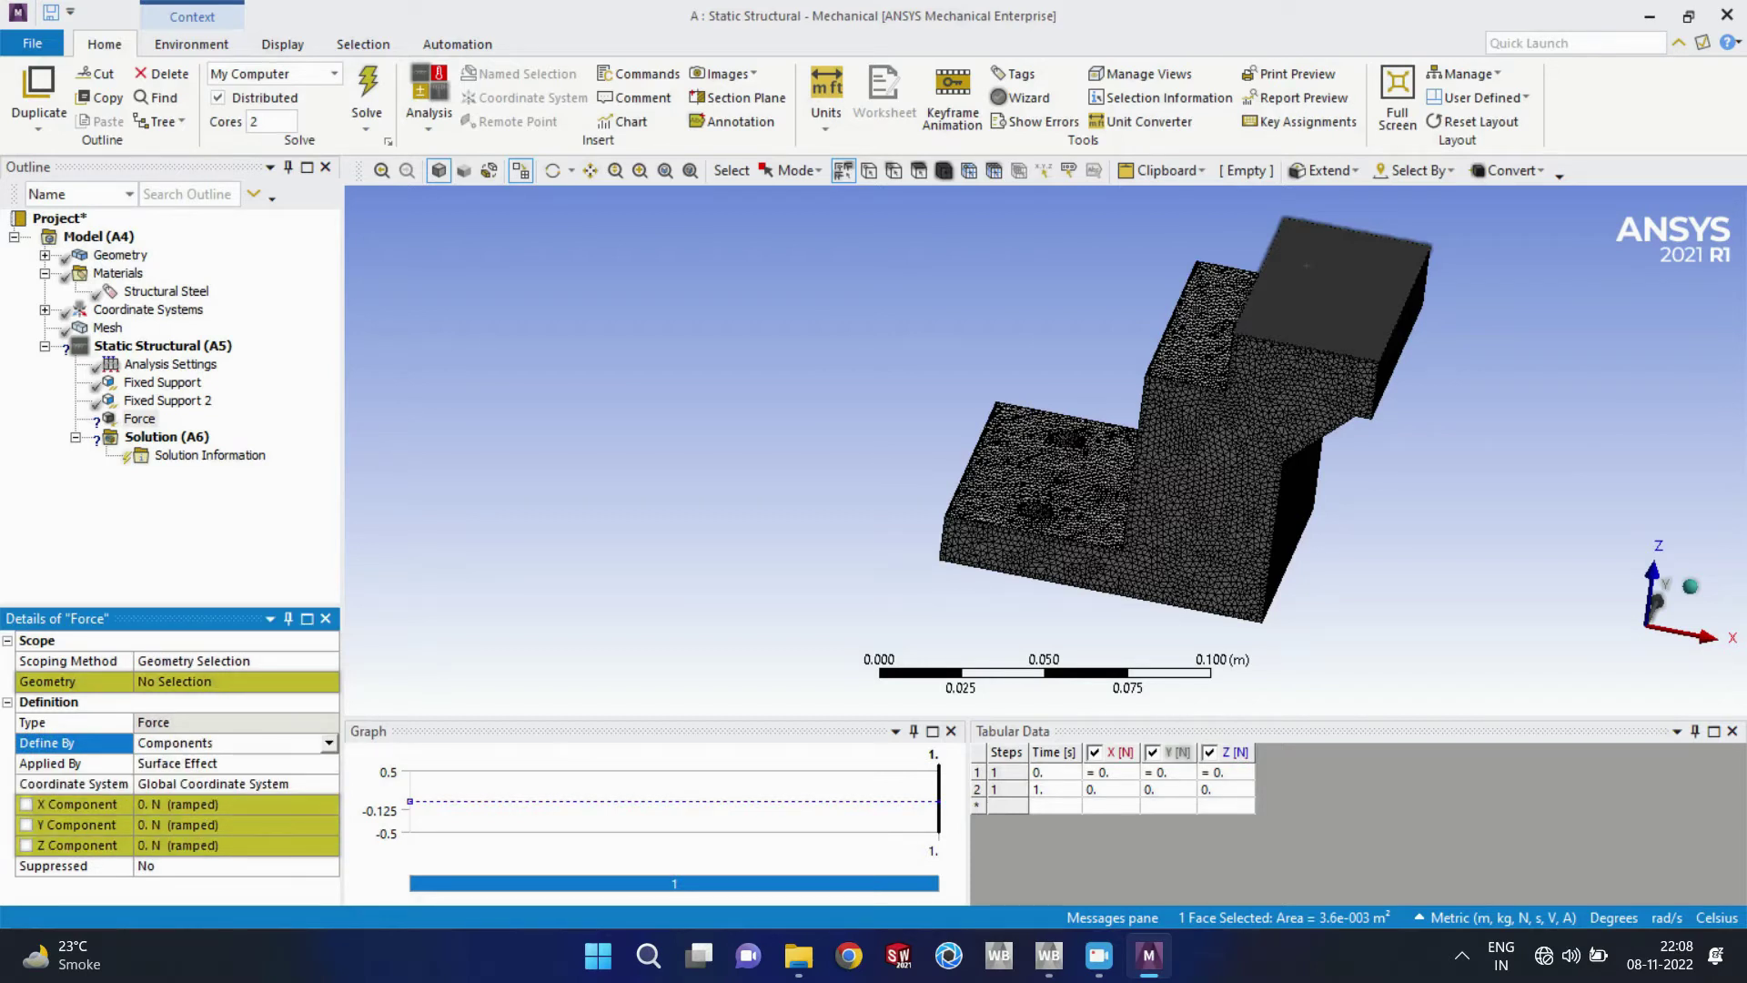
pyautogui.click(209, 846)
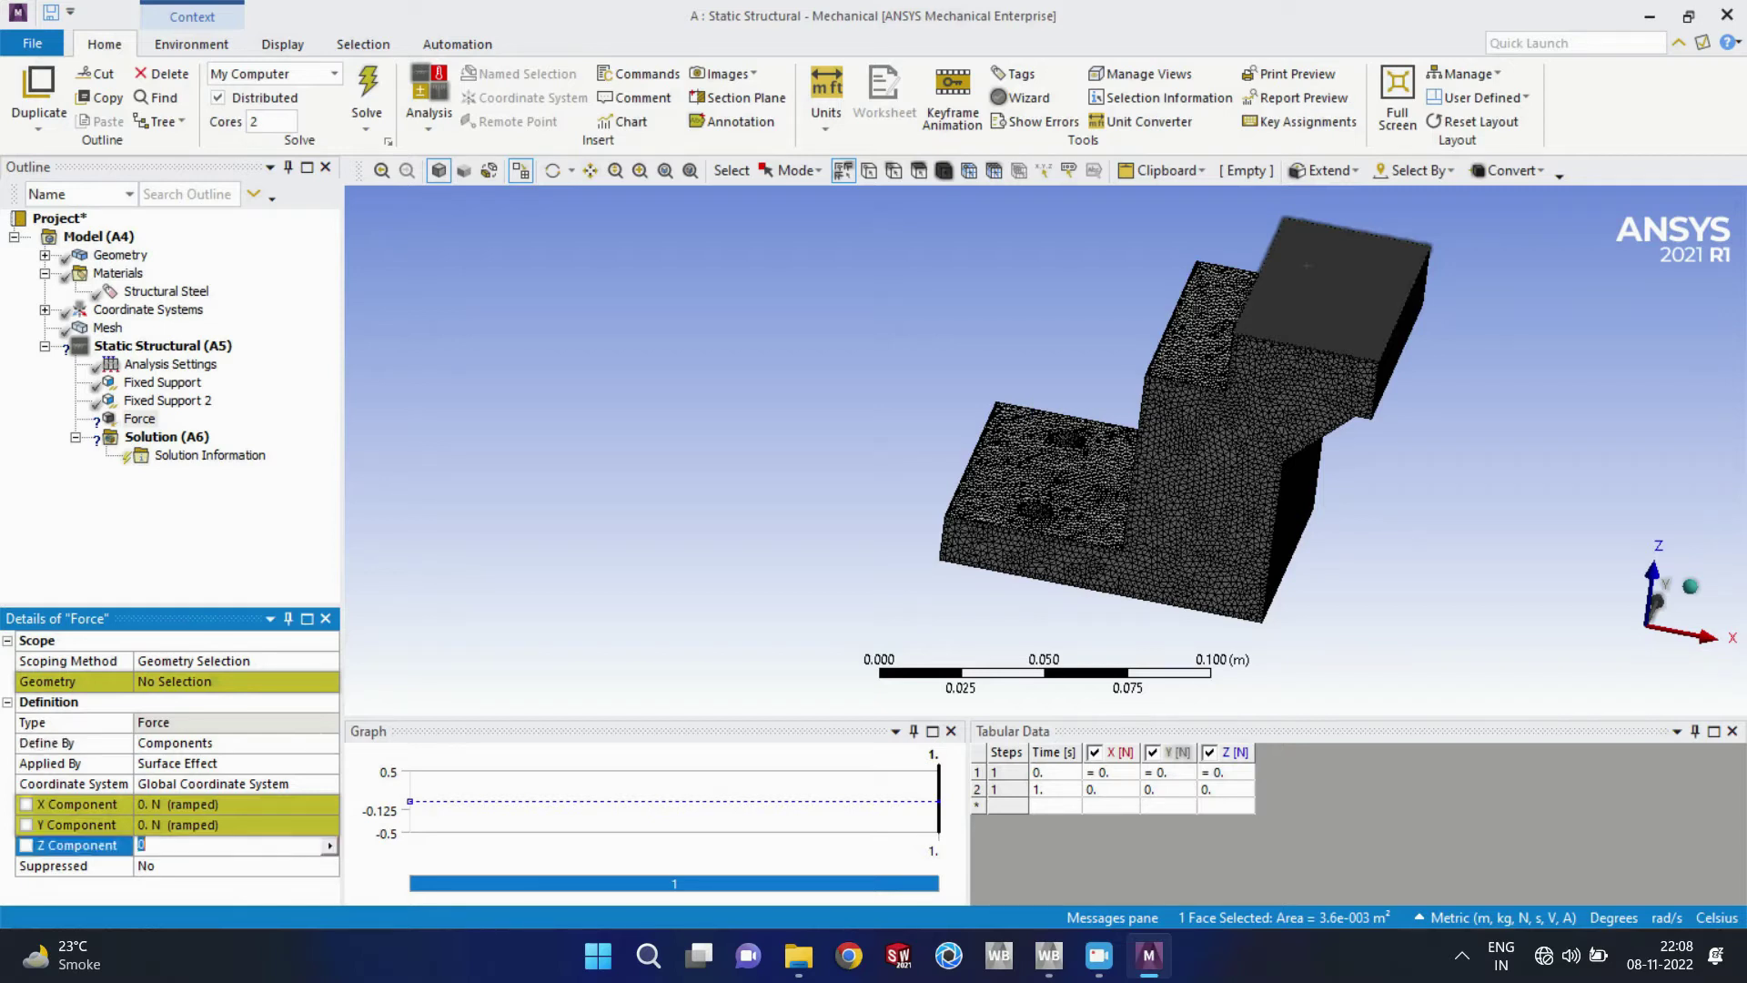
pyautogui.click(209, 845)
pyautogui.press('BackSpace')
pyautogui.write('-5')
pyautogui.press('BackSpace')
pyautogui.write('10000')
pyautogui.press('Return')
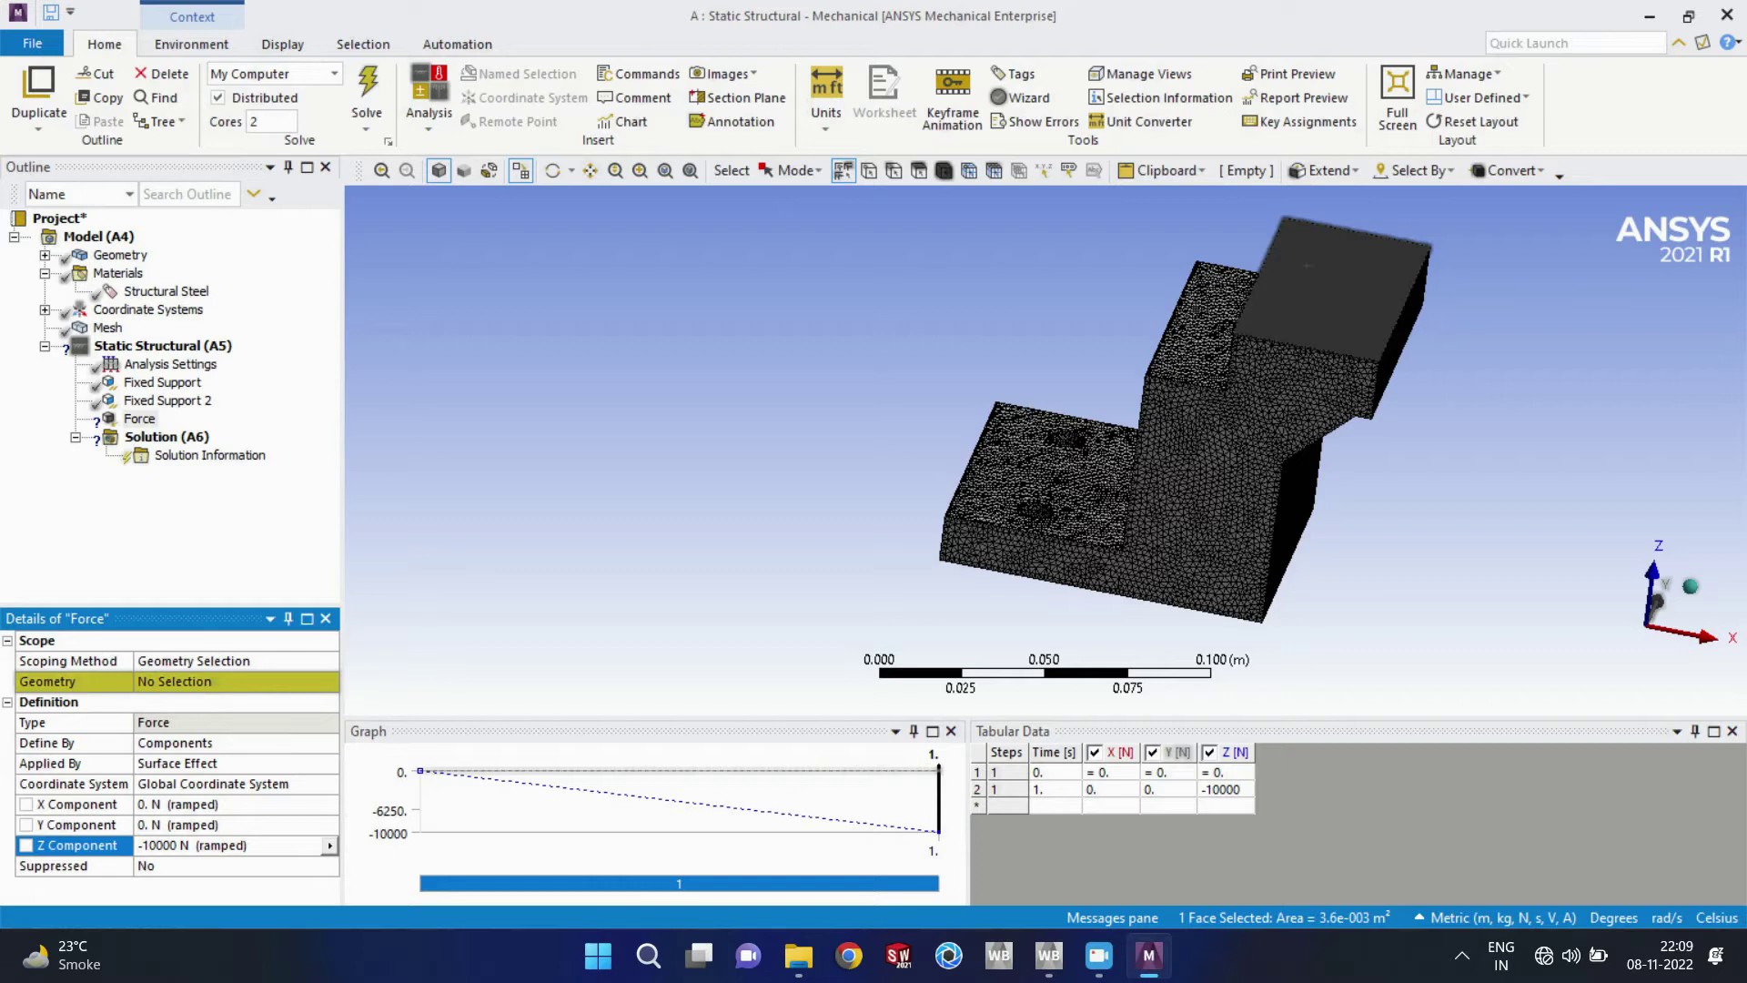
# Step: Scope the -10000 N force to the selected top face of the bracket's highest step
pyautogui.click(185, 682)
pyautogui.click(185, 682)
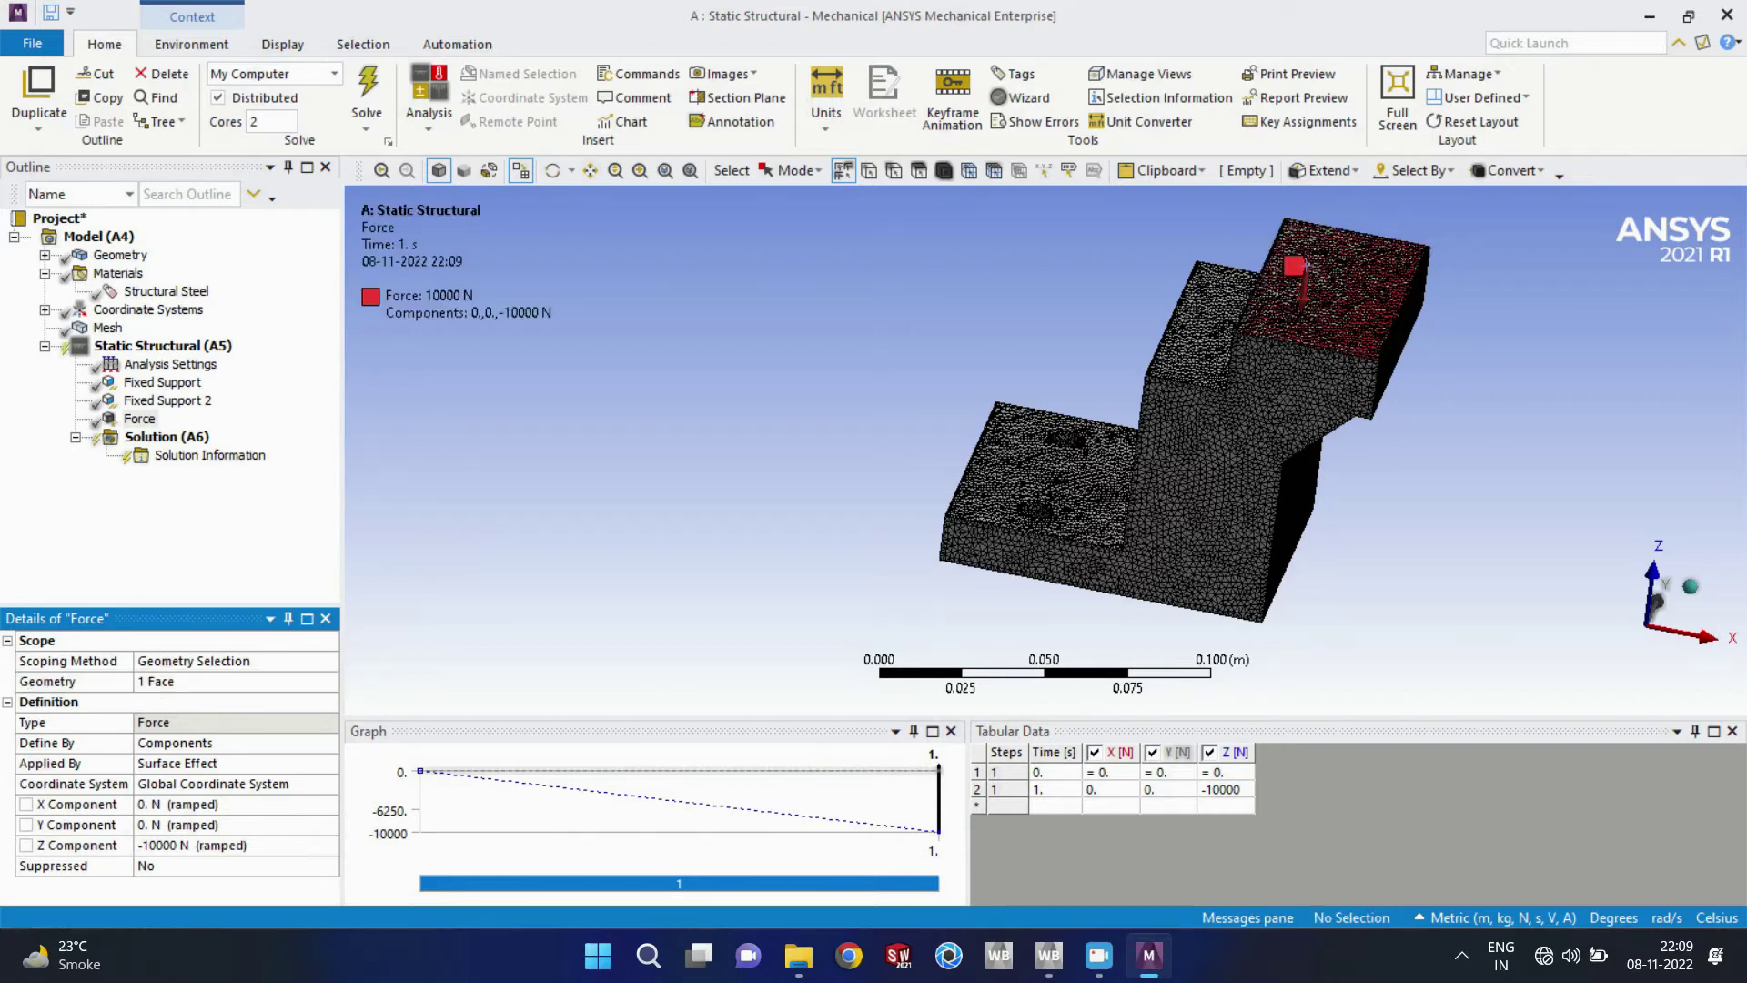
pyautogui.scroll(2, 1045, 451)
pyautogui.scroll(-3, 1046, 451)
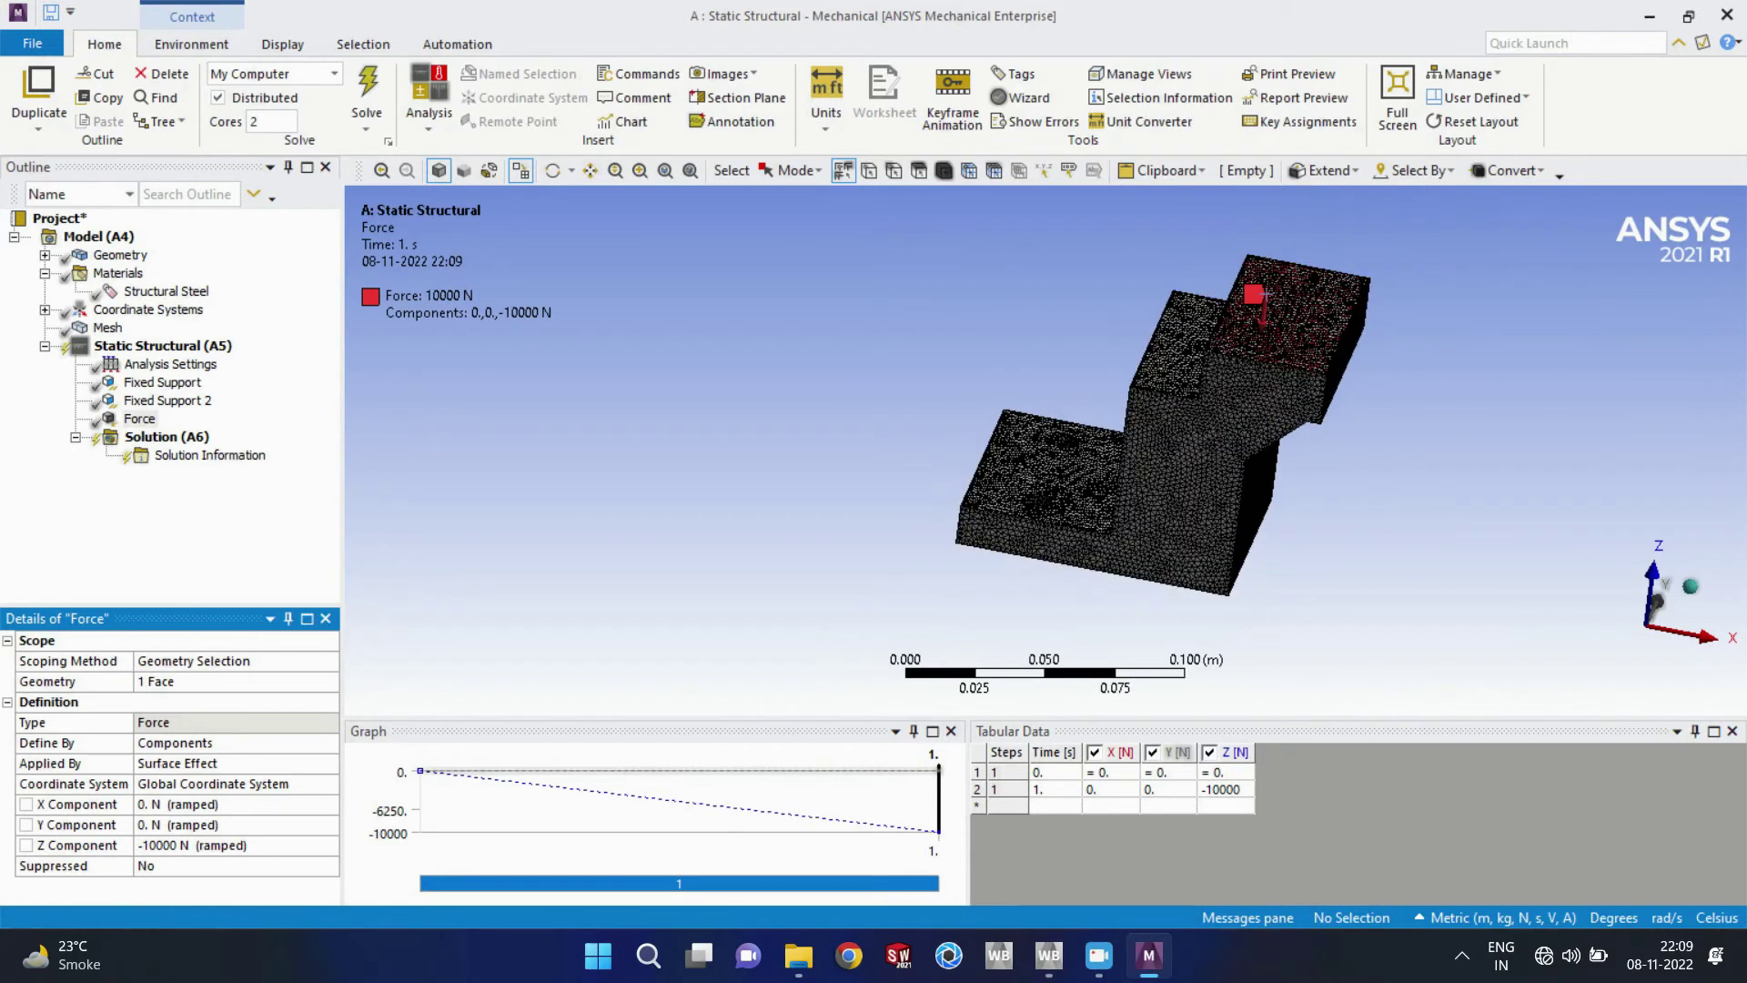
pyautogui.moveTo(1263, 293)
pyautogui.mouseDown(button='middle')
pyautogui.moveTo(1280, 319)
pyautogui.moveTo(1270, 292)
pyautogui.mouseUp(button='middle')
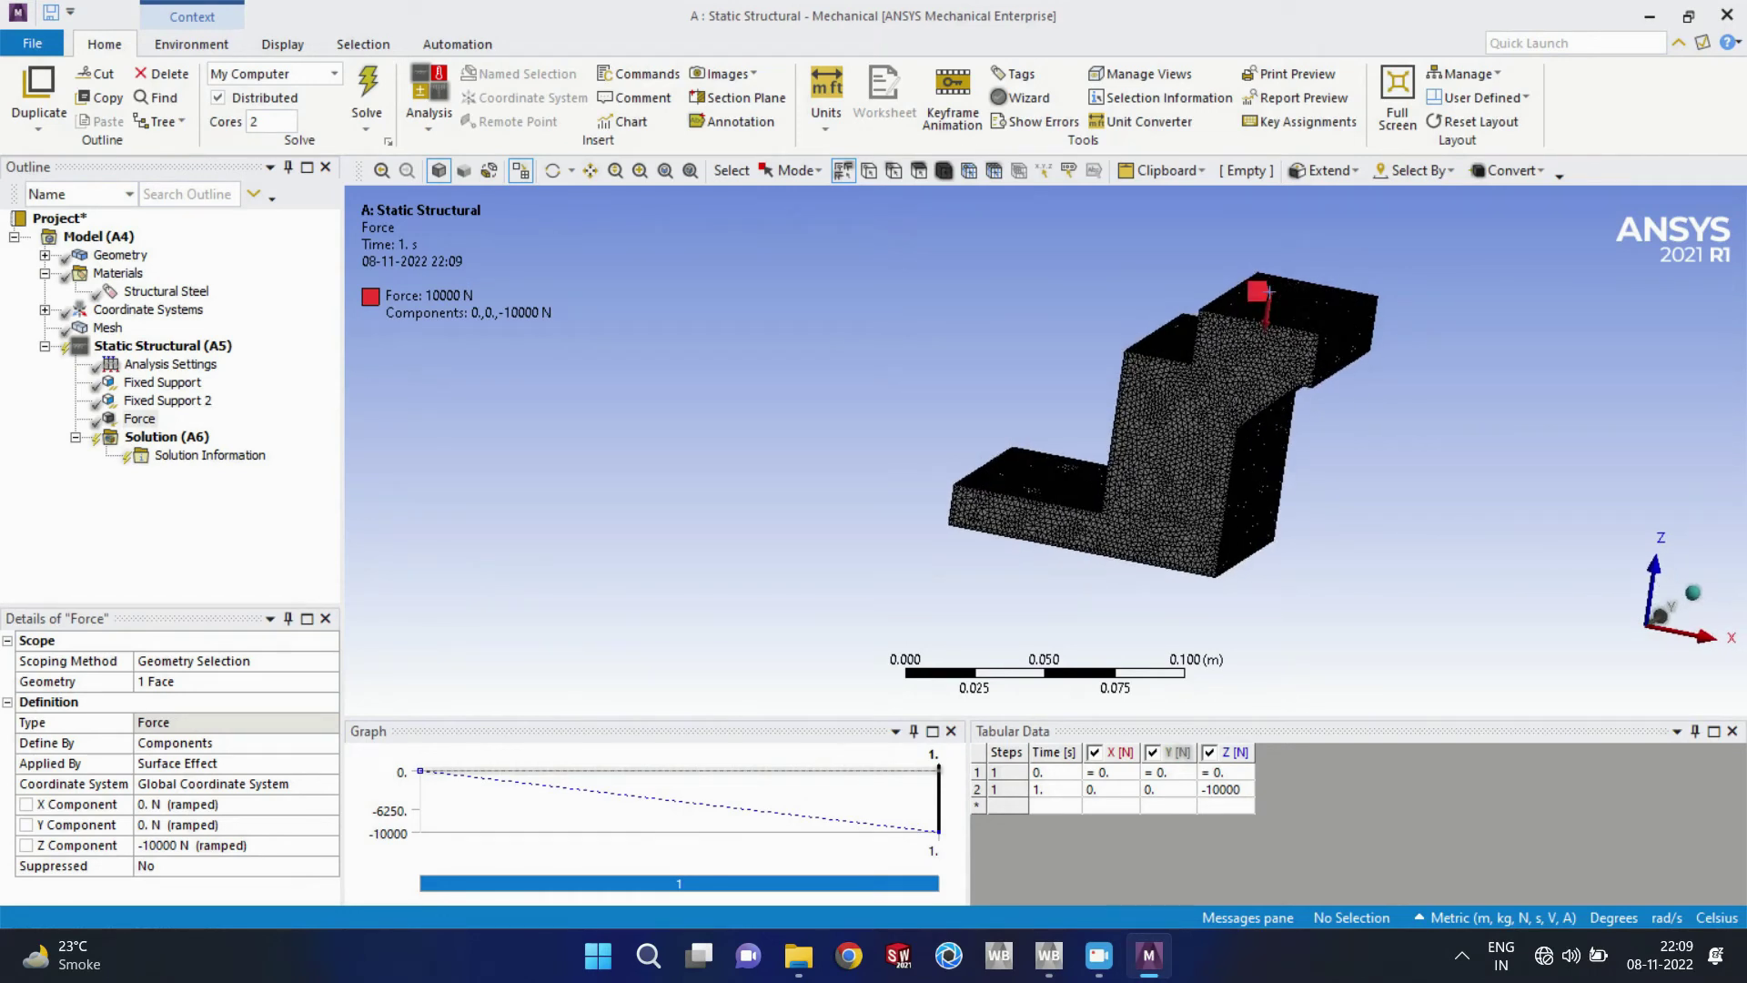
# Step: Insert a second Force, select the vertical end face of the bracket's highest step, and define the load by Components
pyautogui.click(164, 345)
pyautogui.rightClick(169, 346)
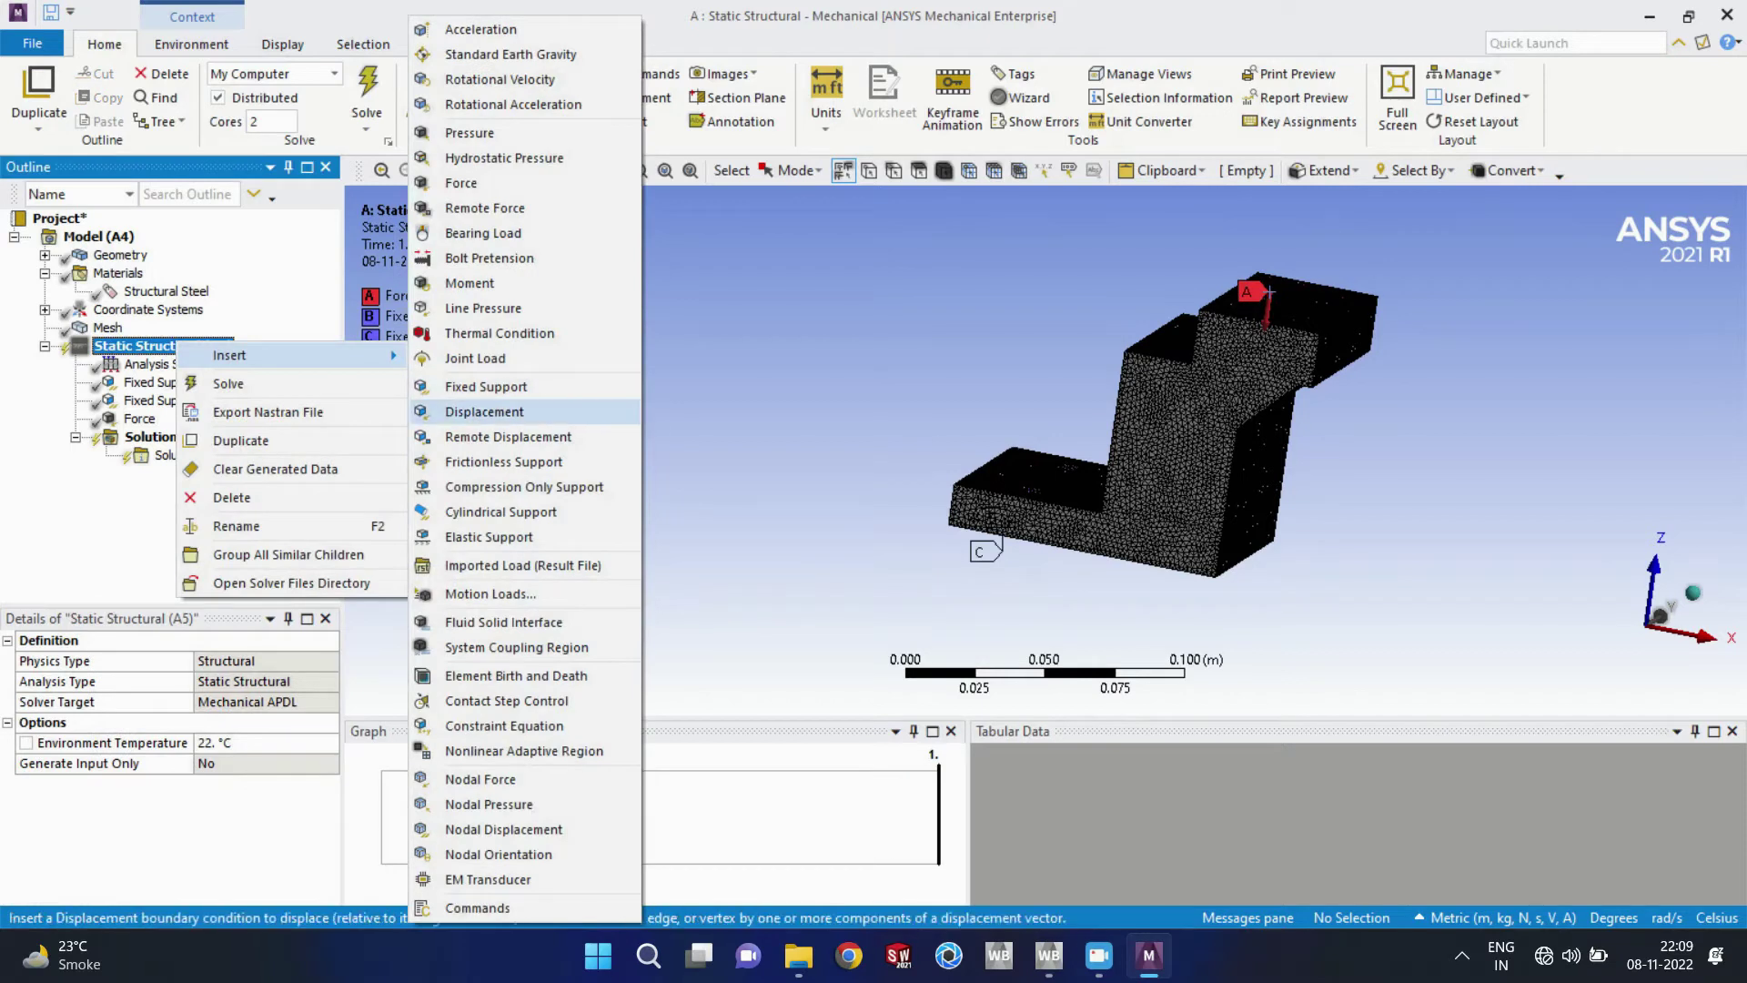
pyautogui.click(461, 183)
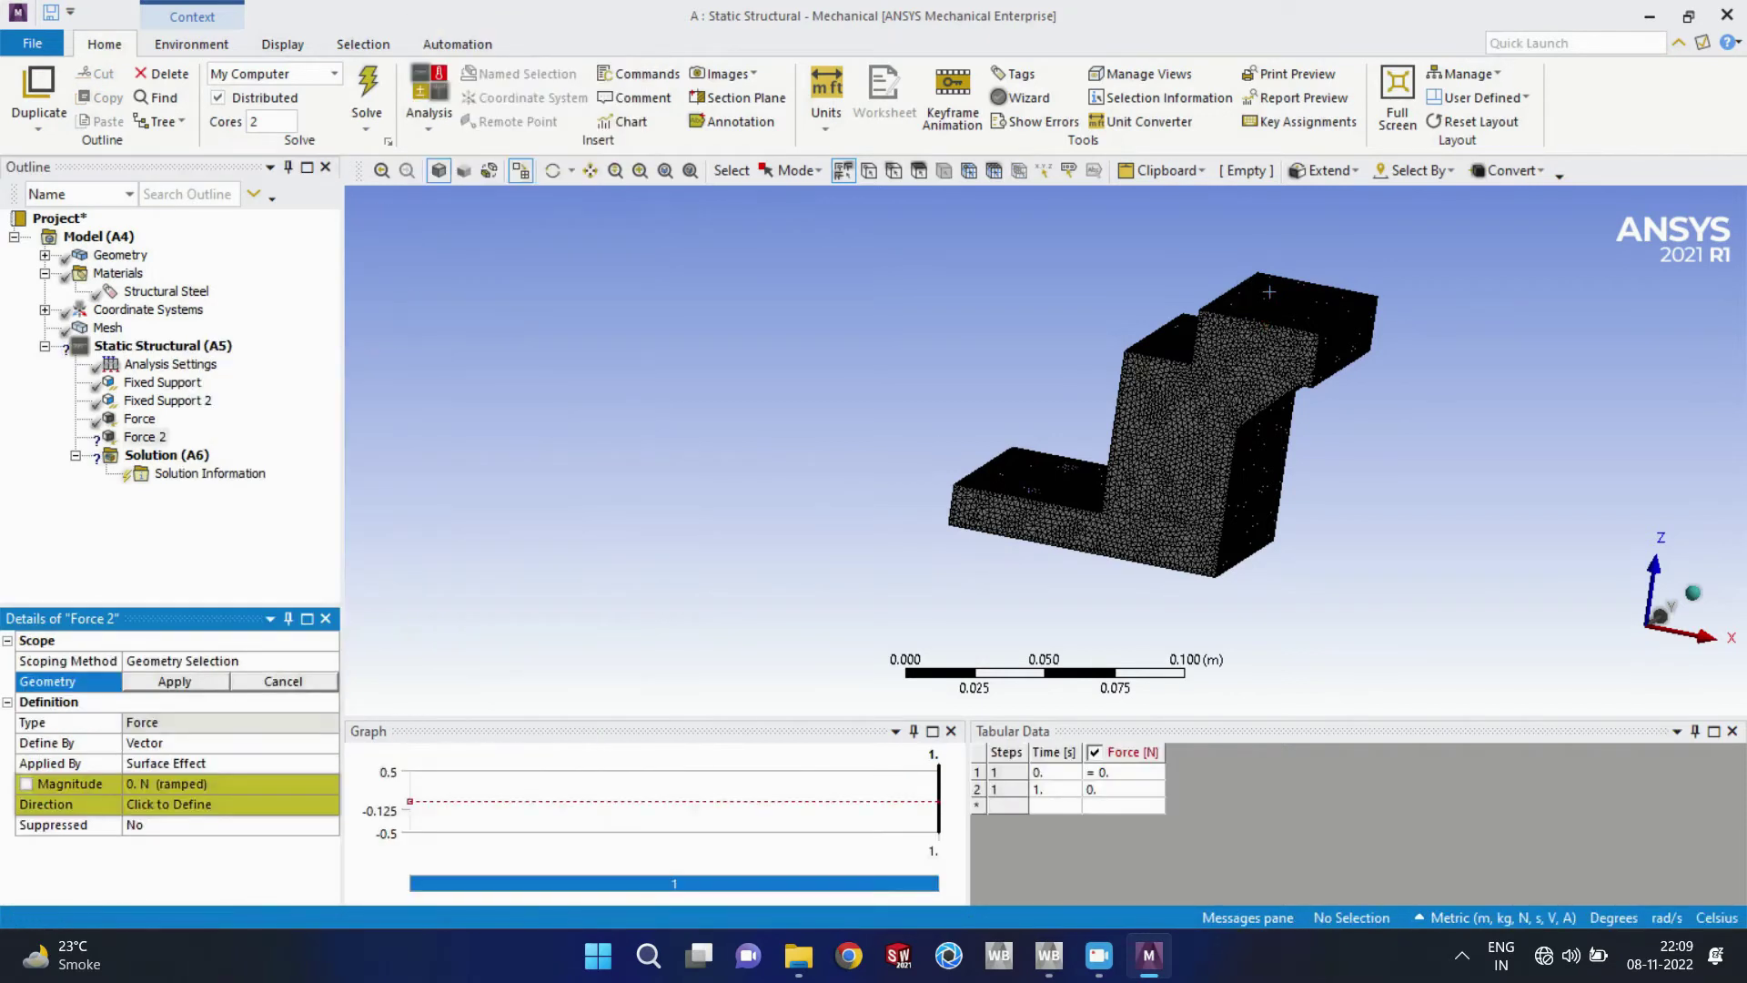
pyautogui.click(1346, 305)
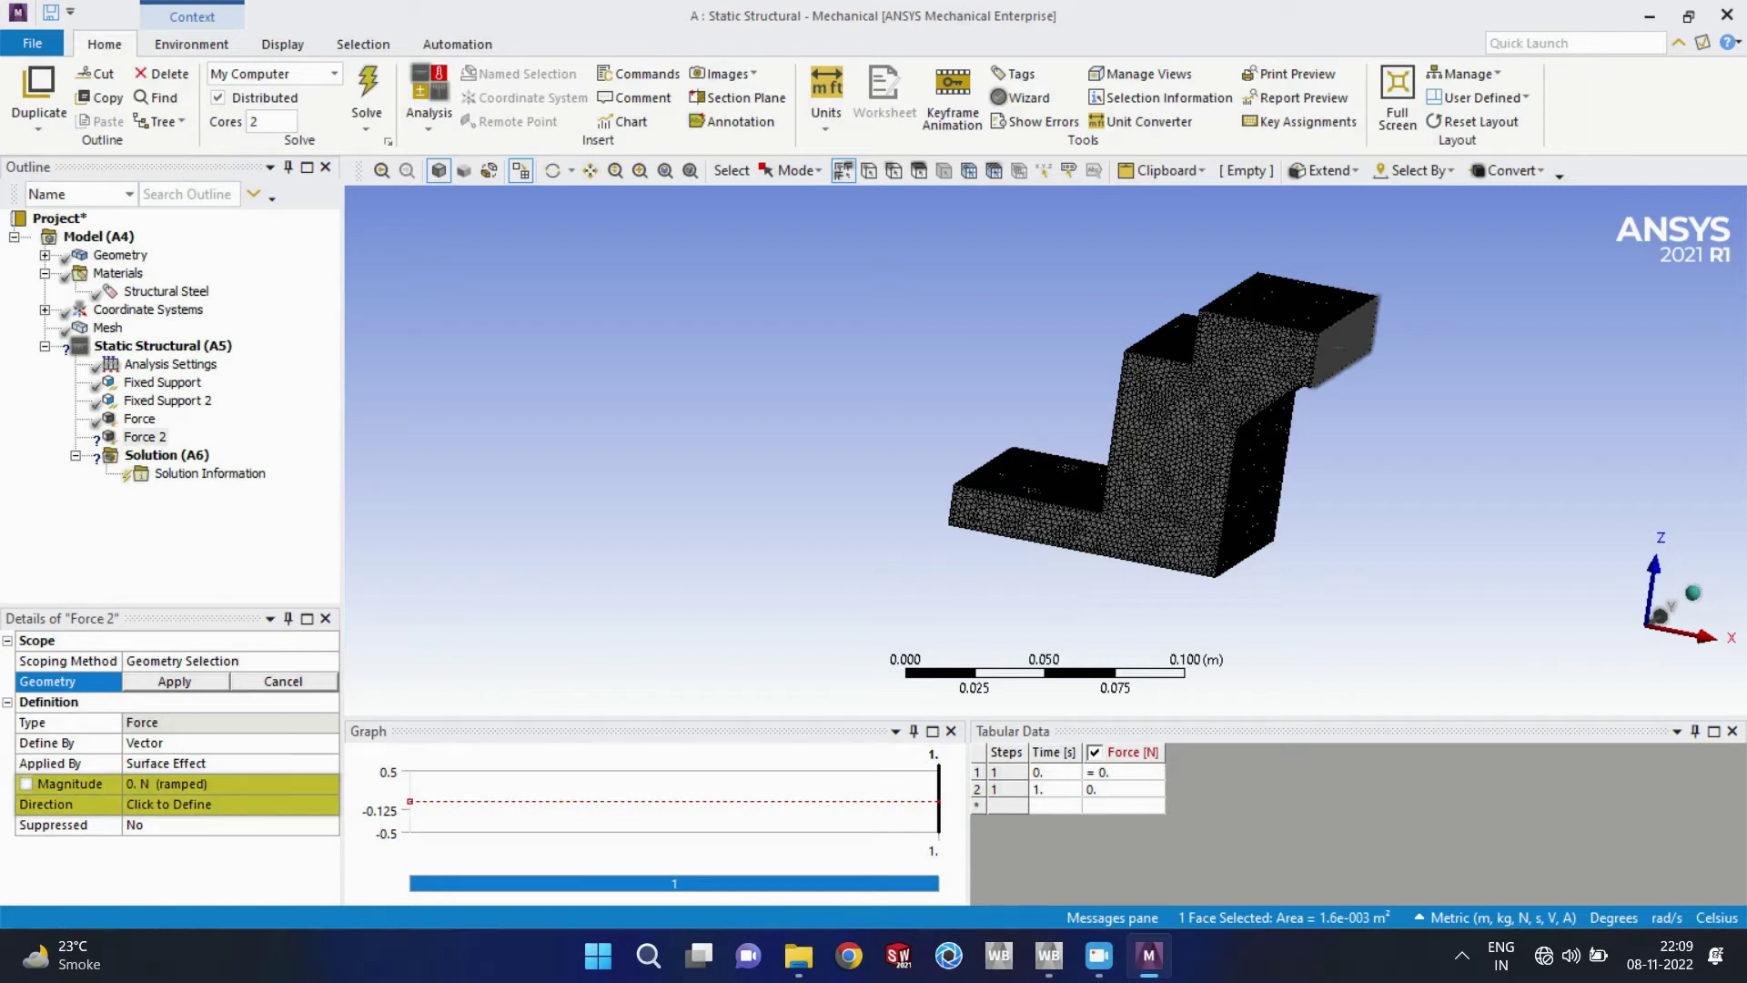
pyautogui.click(182, 743)
pyautogui.click(329, 744)
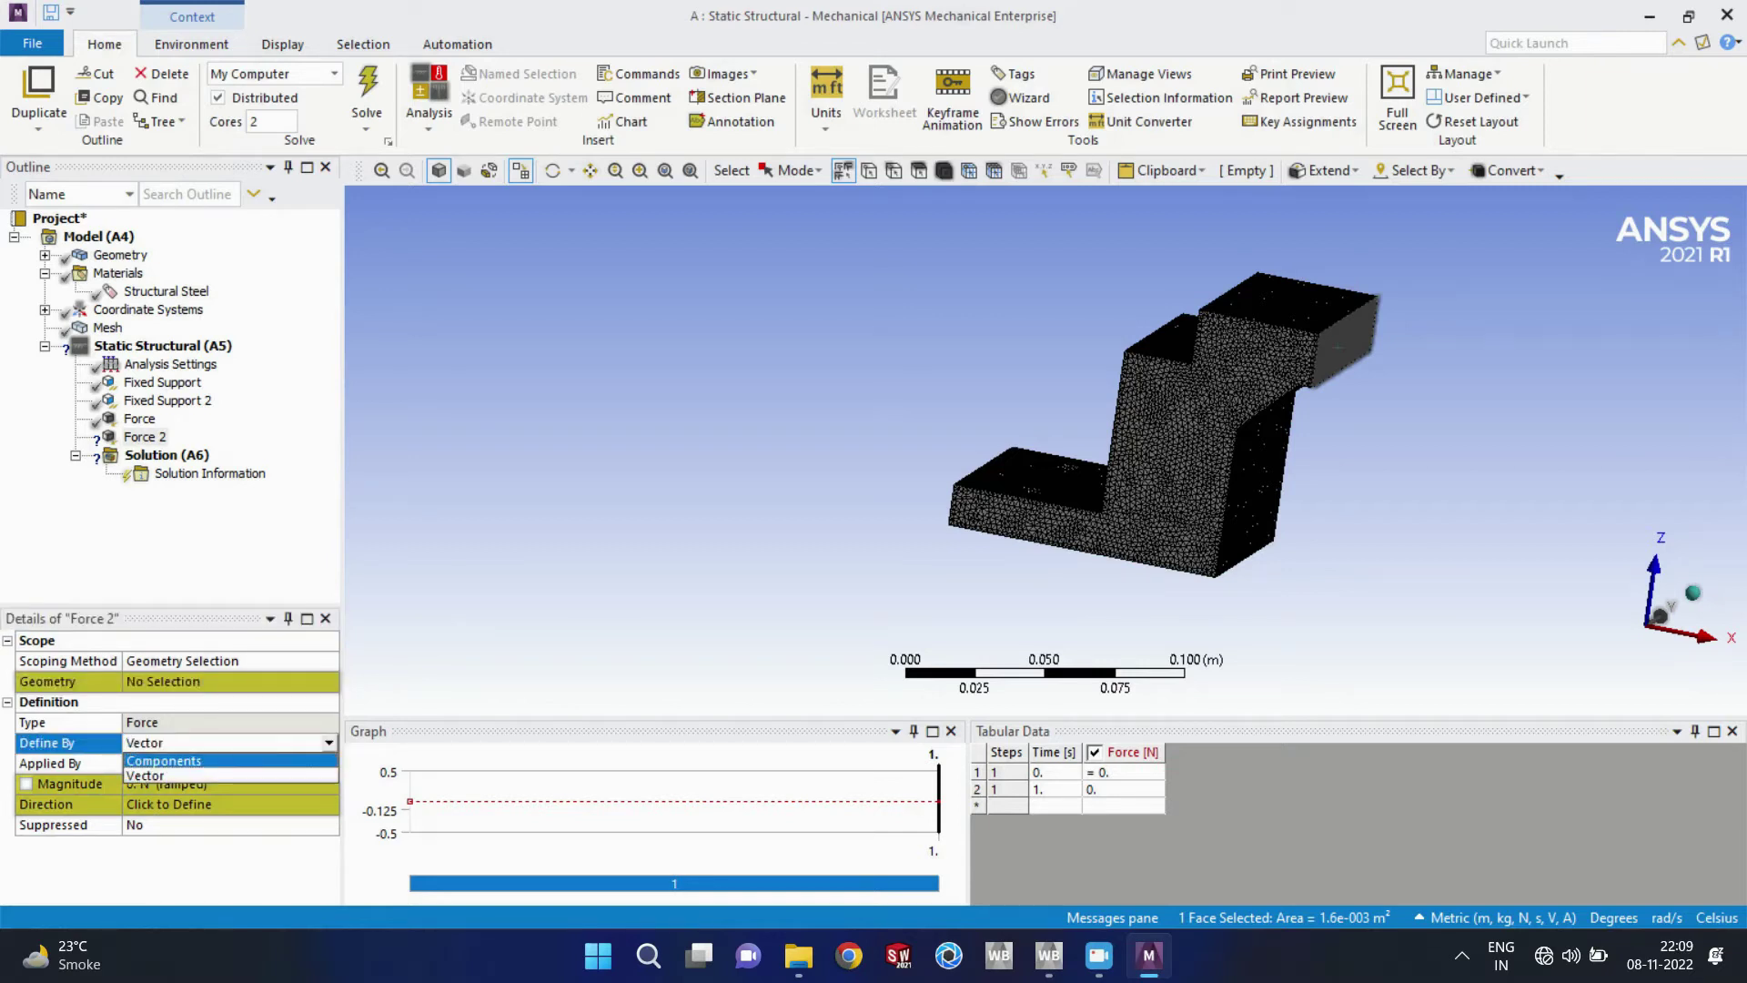
pyautogui.click(200, 761)
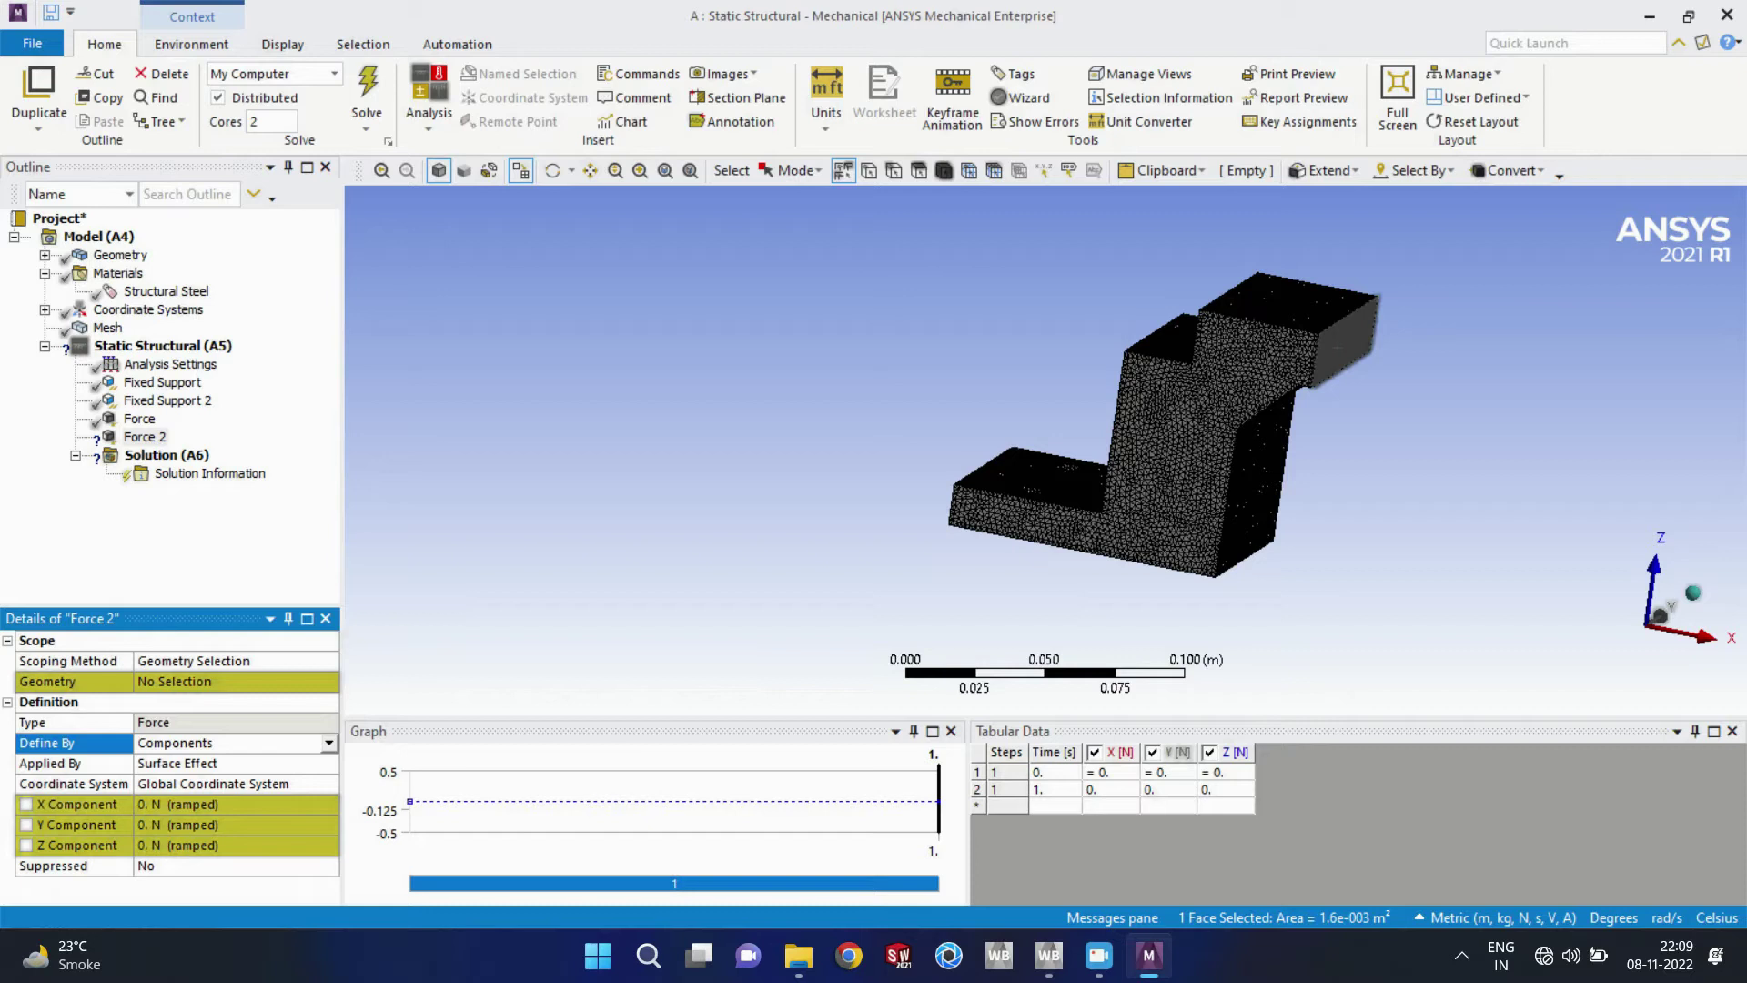
# Step: Set the second force's X Component to 5000 N and scope it to the selected end face
pyautogui.click(200, 804)
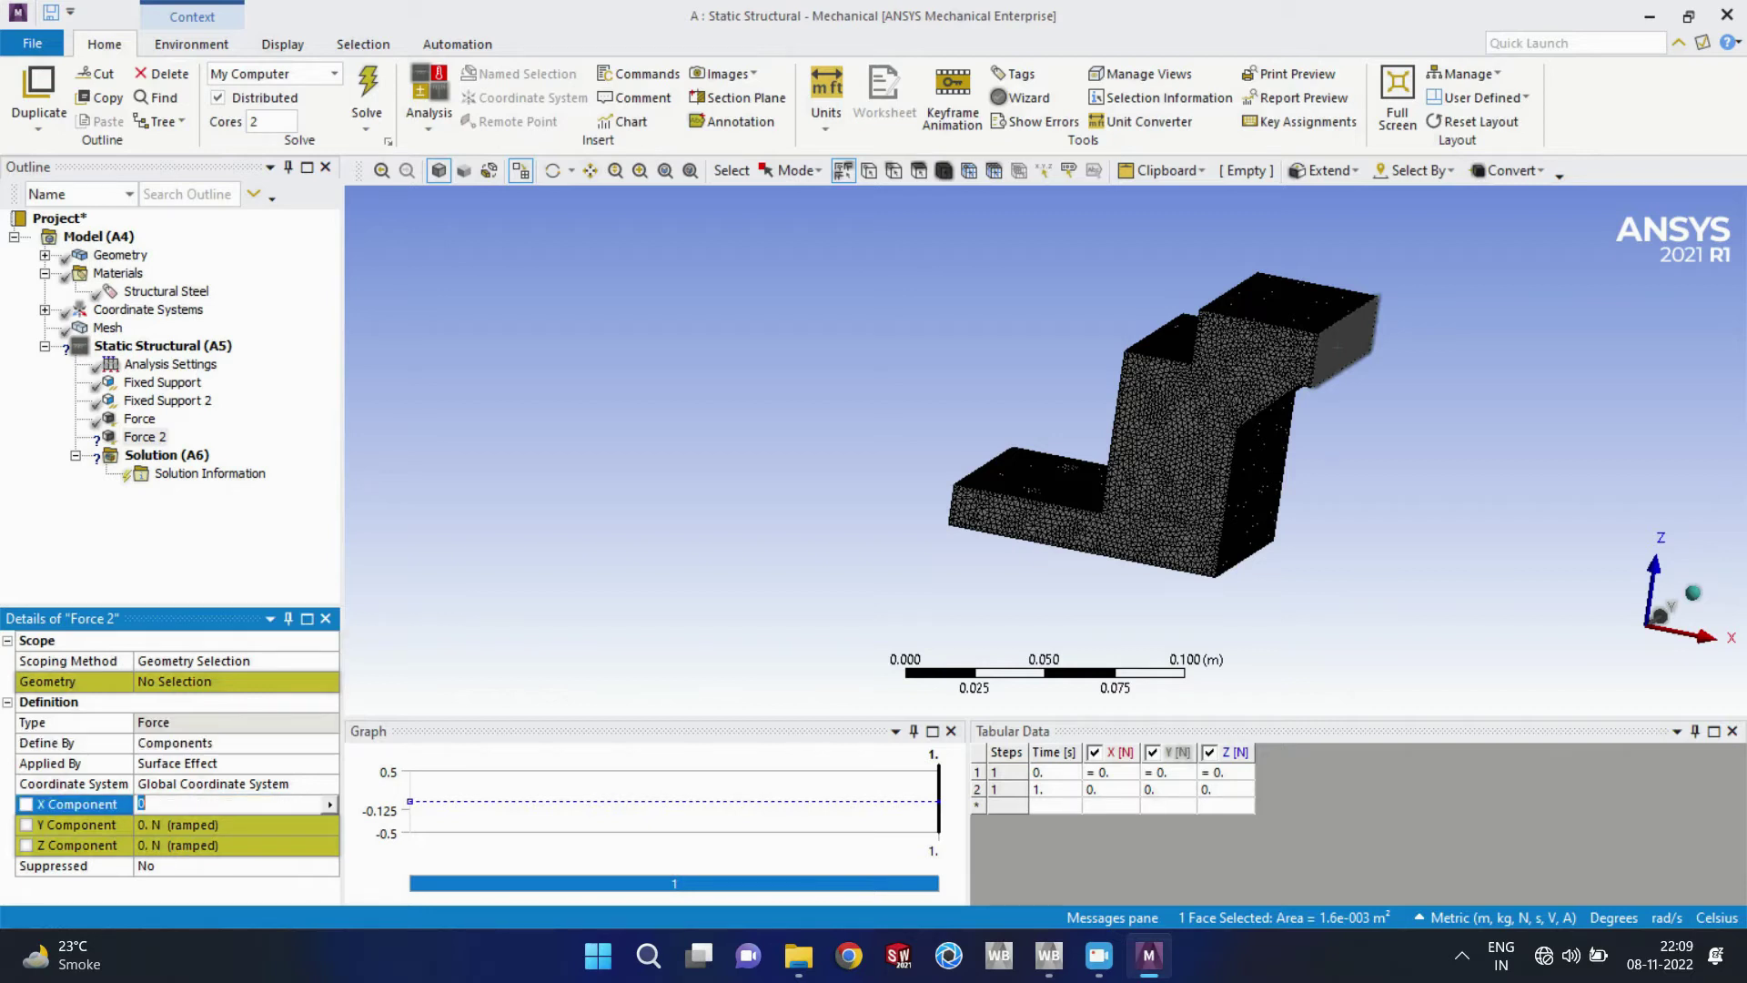
pyautogui.write('5000')
pyautogui.press('Return')
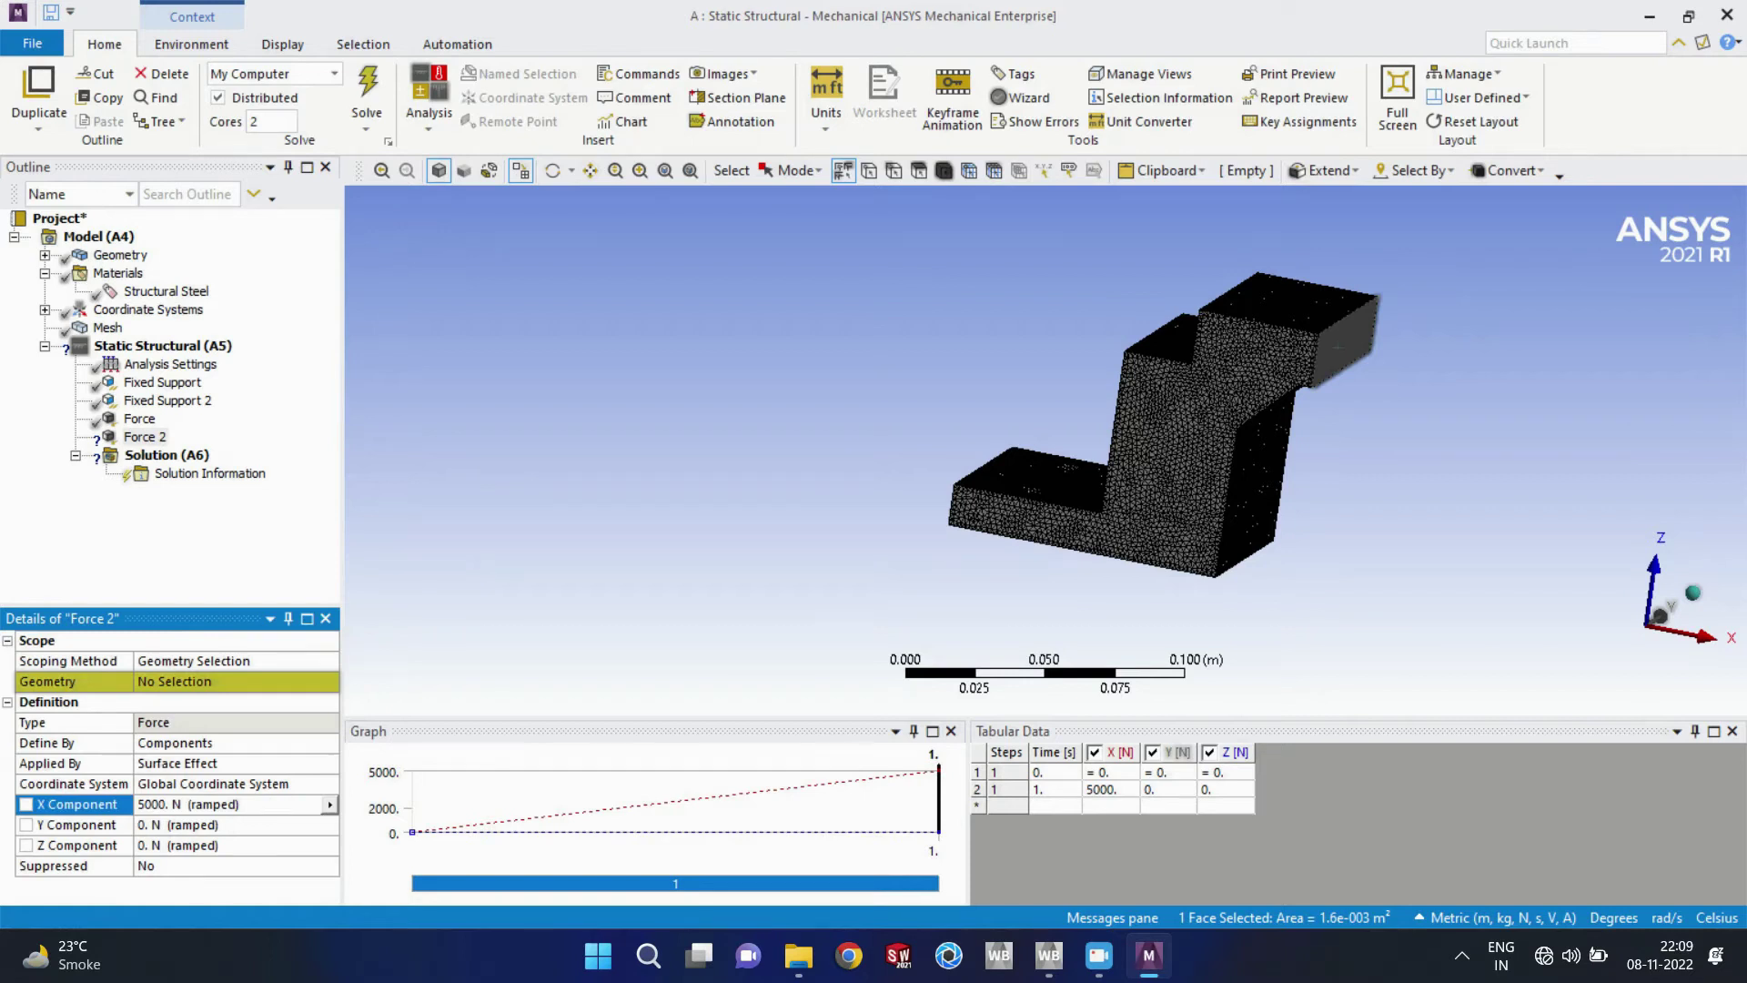
pyautogui.click(185, 682)
pyautogui.click(185, 682)
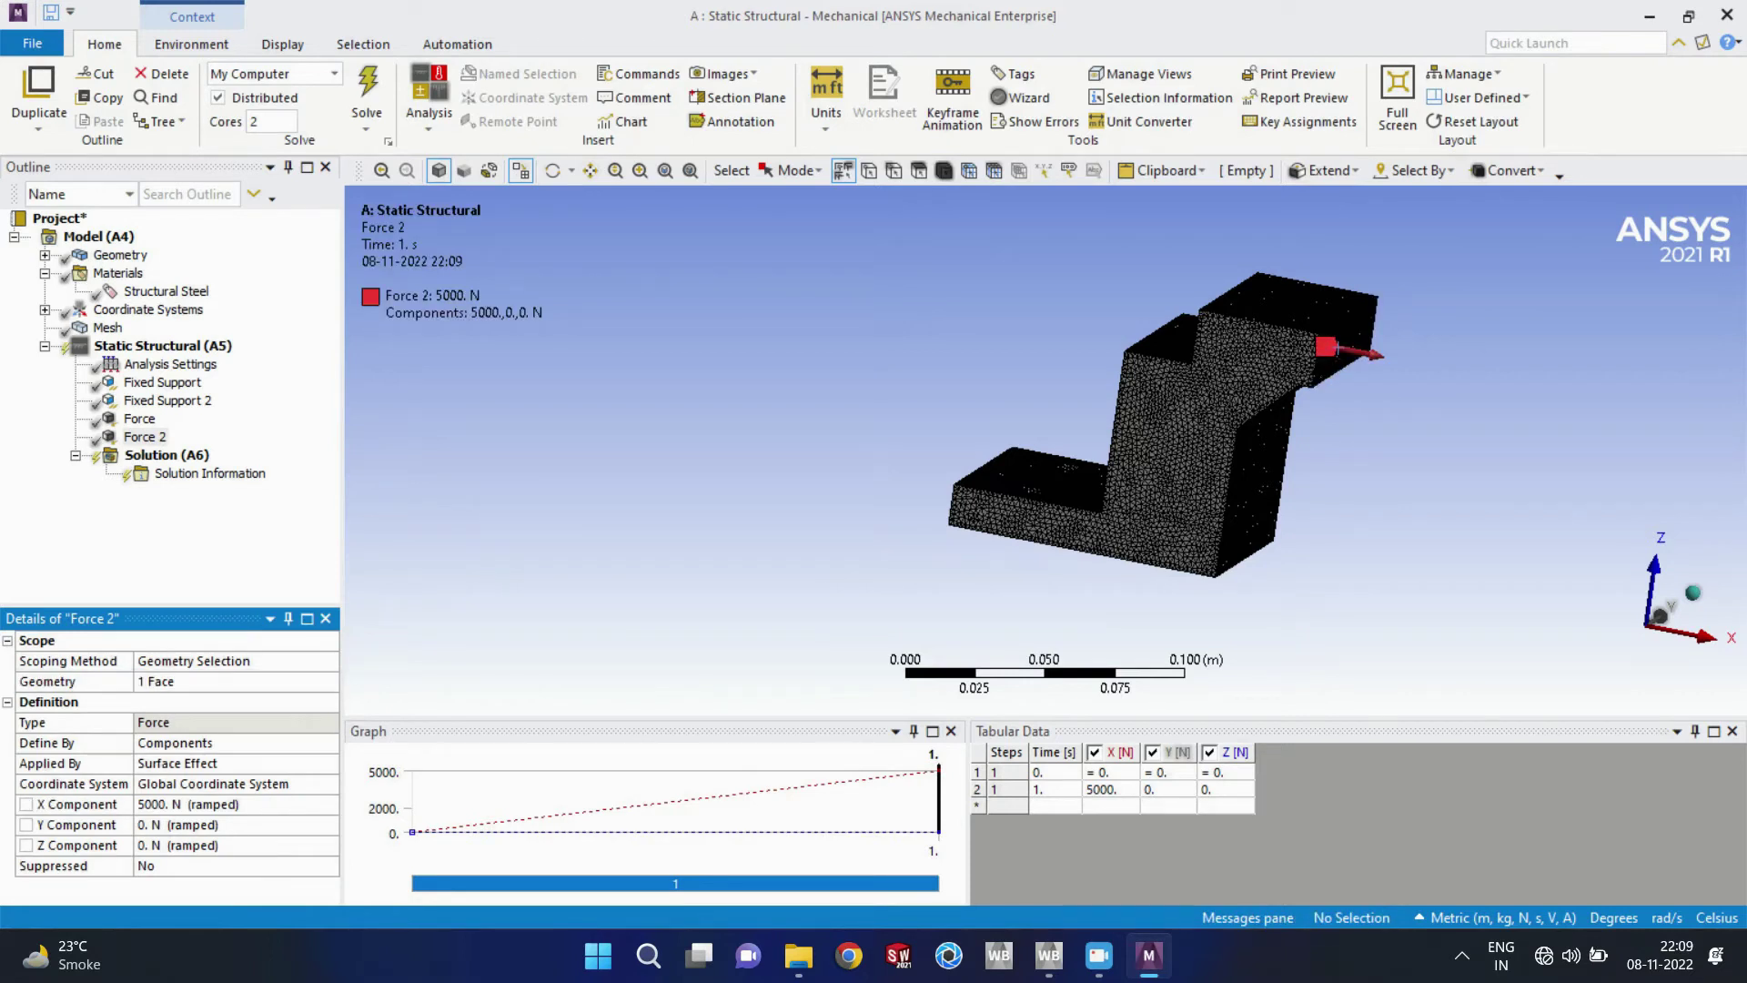
pyautogui.moveTo(1074, 391); pyautogui.dragTo(1135, 438, button='middle')
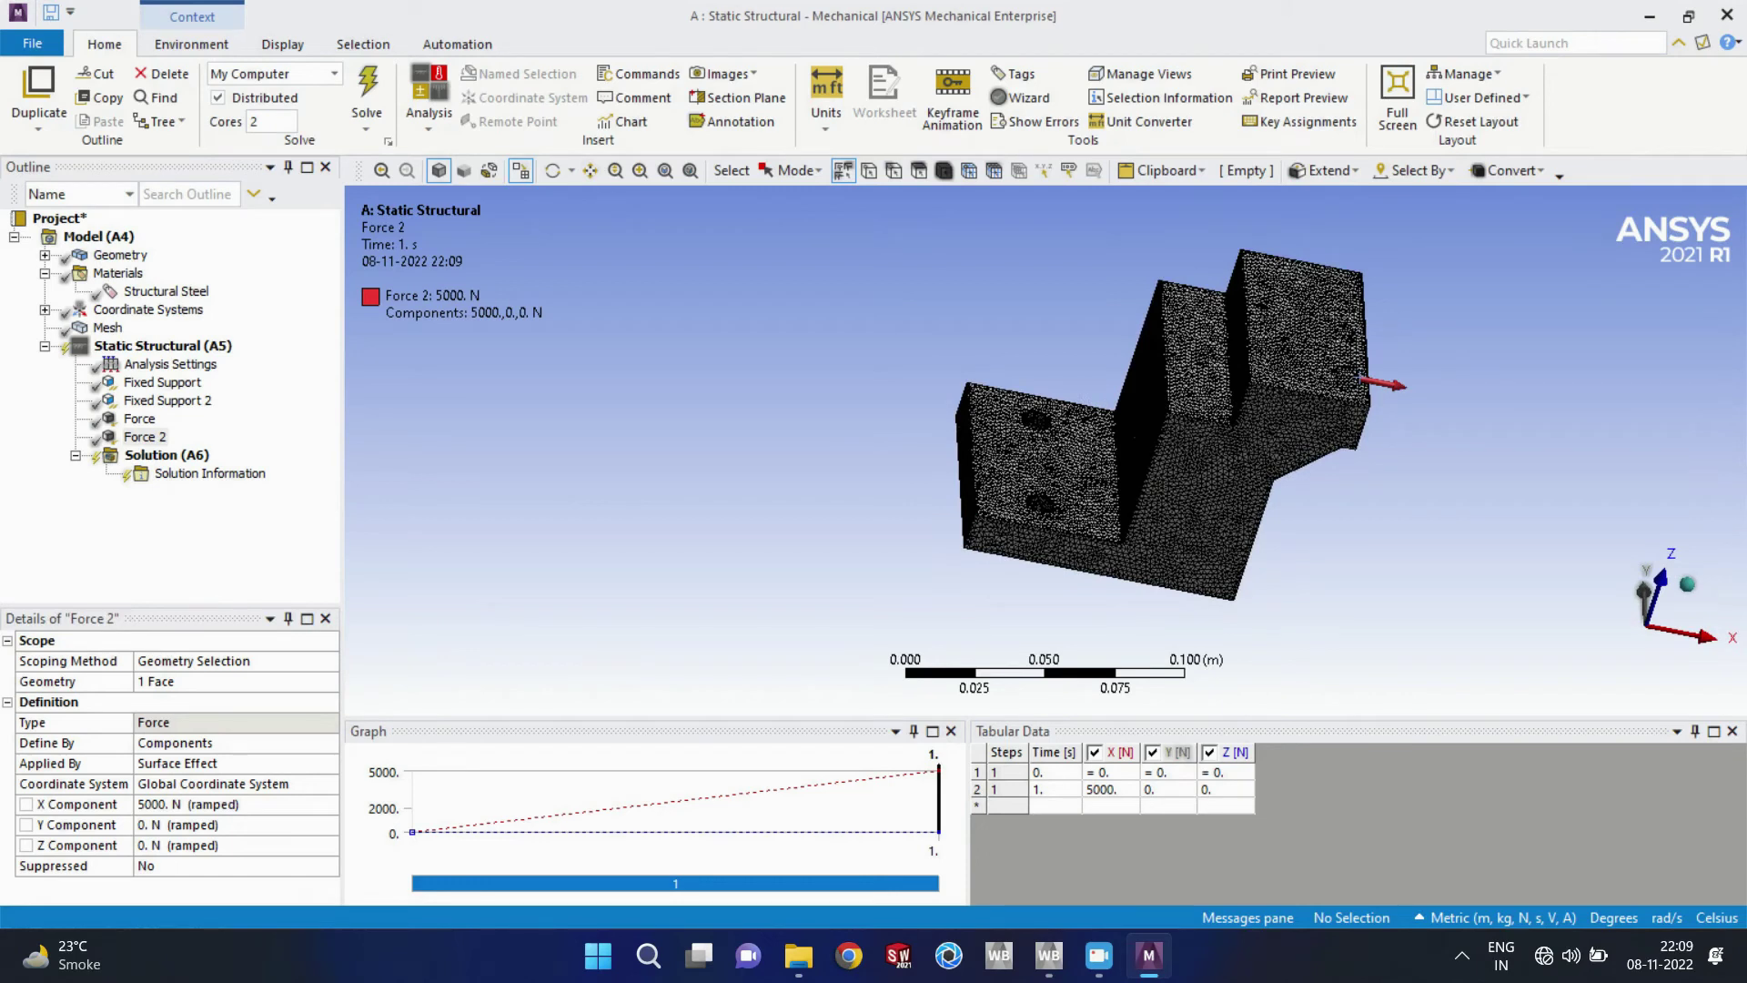
# Step: Add Total Deformation and Equivalent (von-Mises) Stress results to the static structural solution
pyautogui.click(167, 455)
pyautogui.rightClick(168, 455)
pyautogui.moveTo(222, 473)
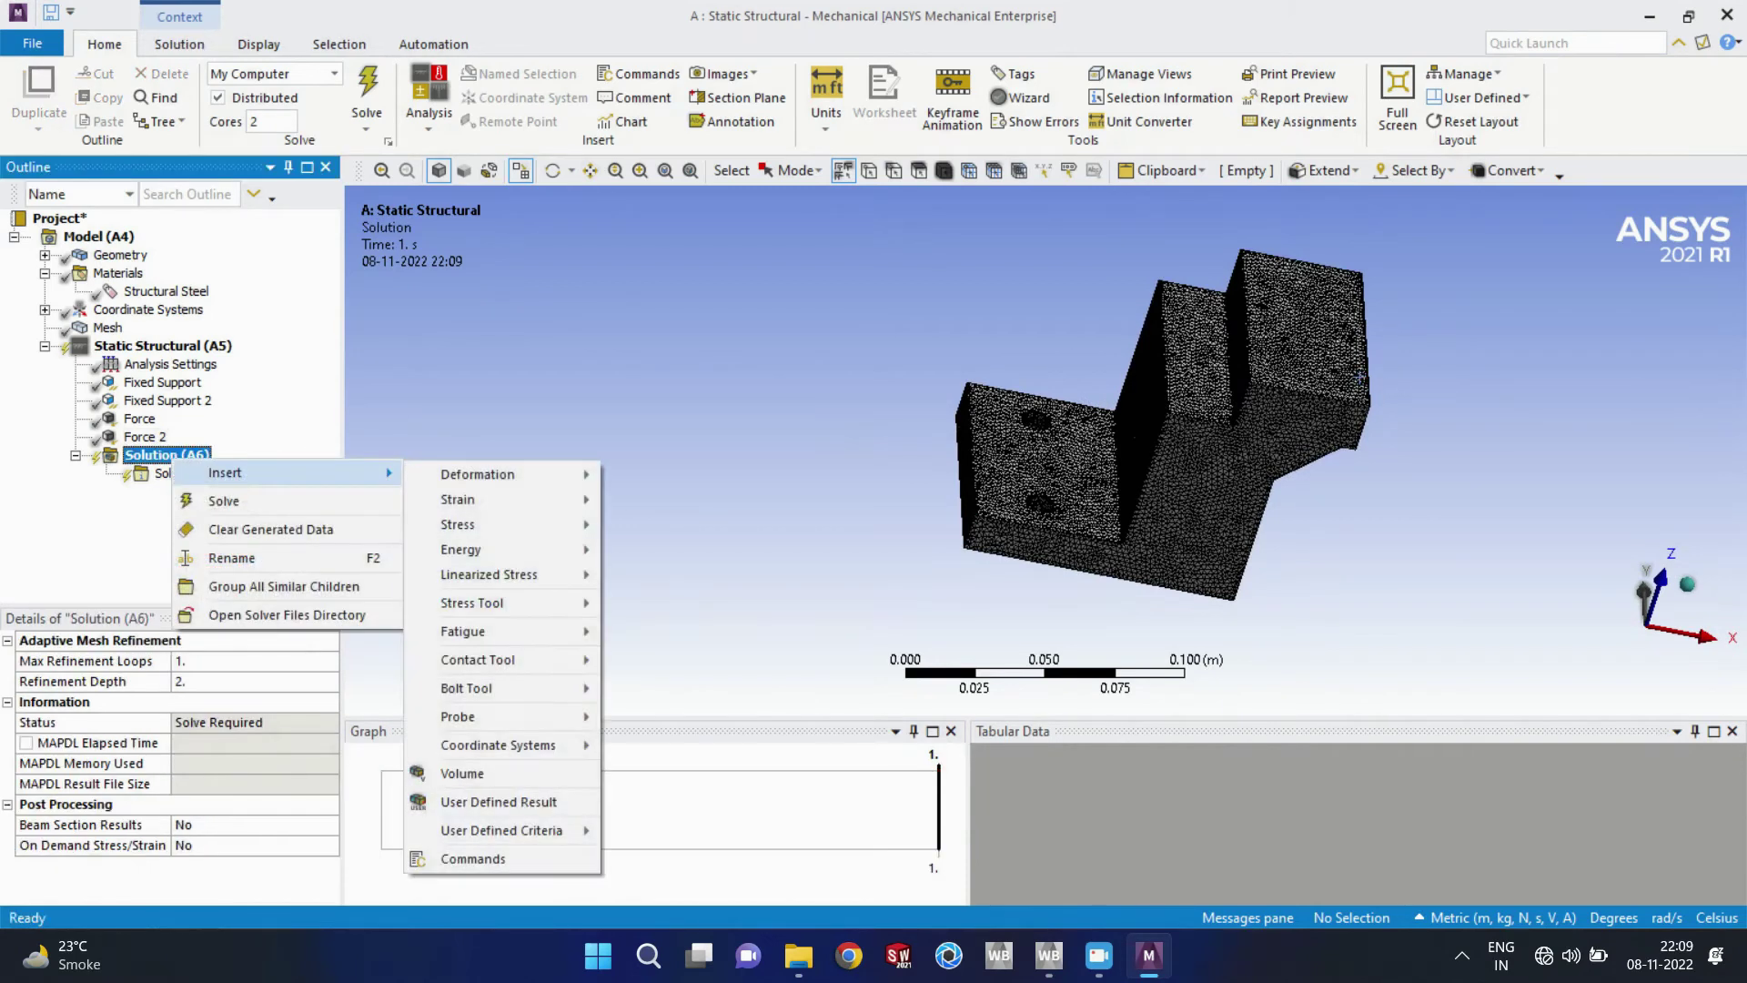
pyautogui.moveTo(478, 475)
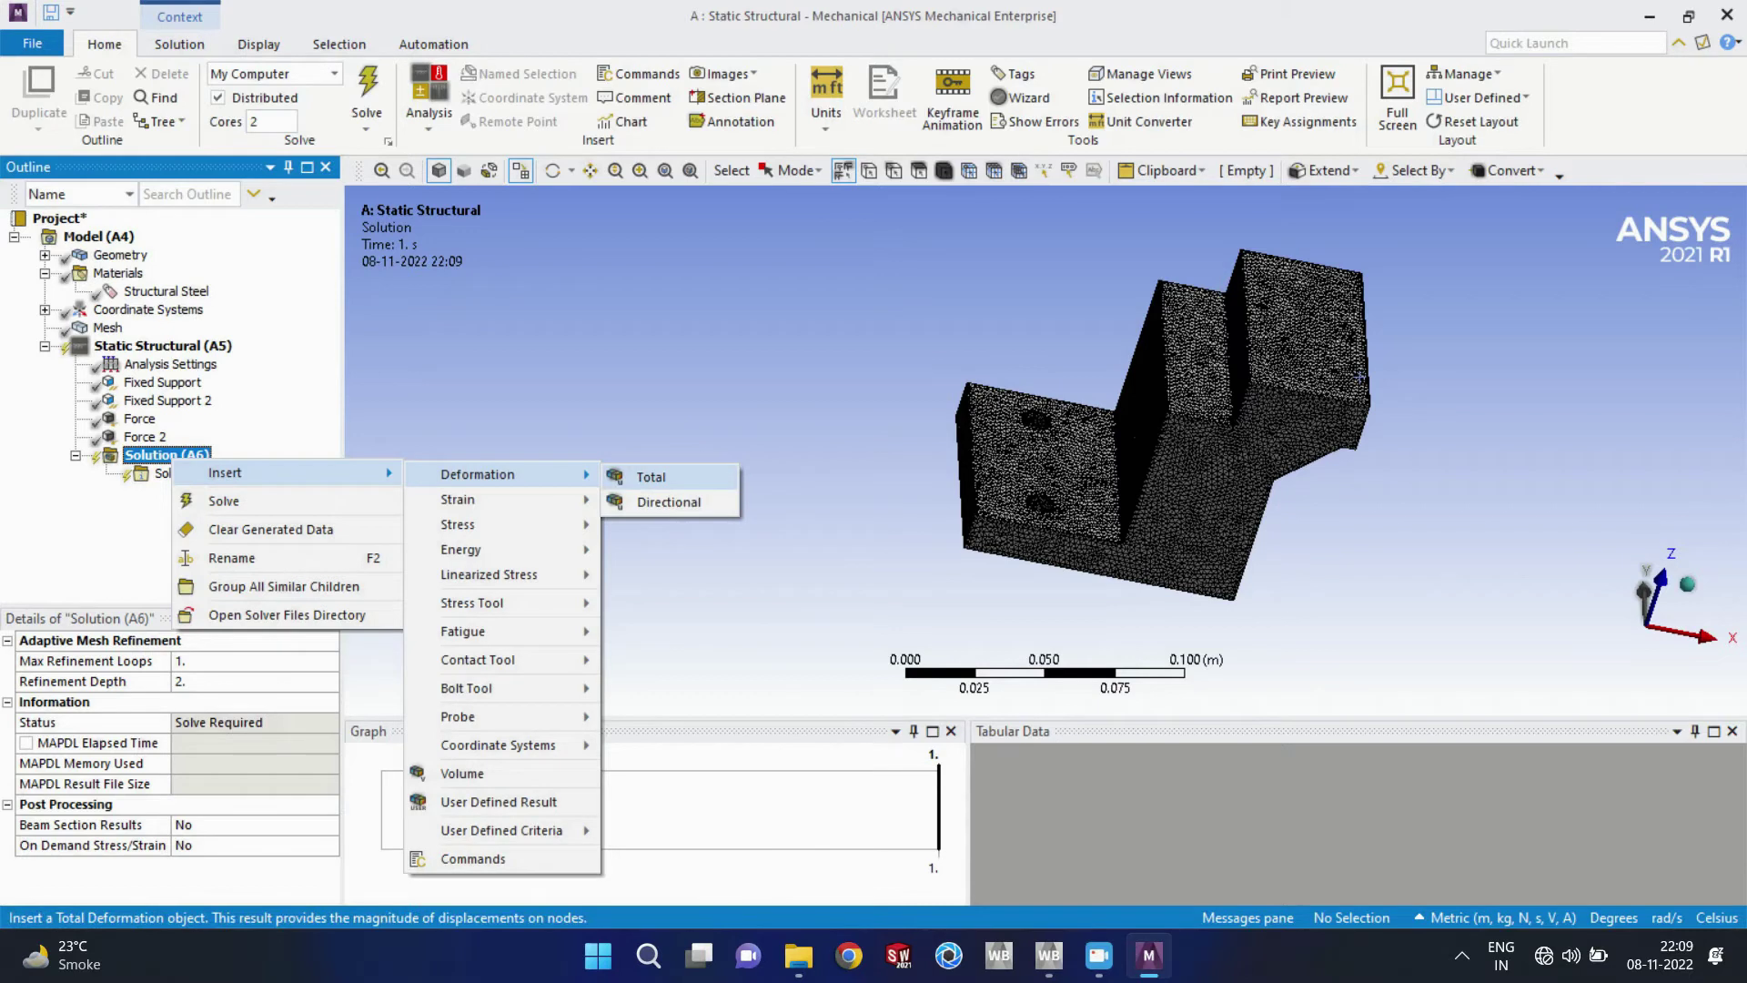
pyautogui.click(650, 477)
pyautogui.rightClick(186, 455)
pyautogui.moveTo(273, 470)
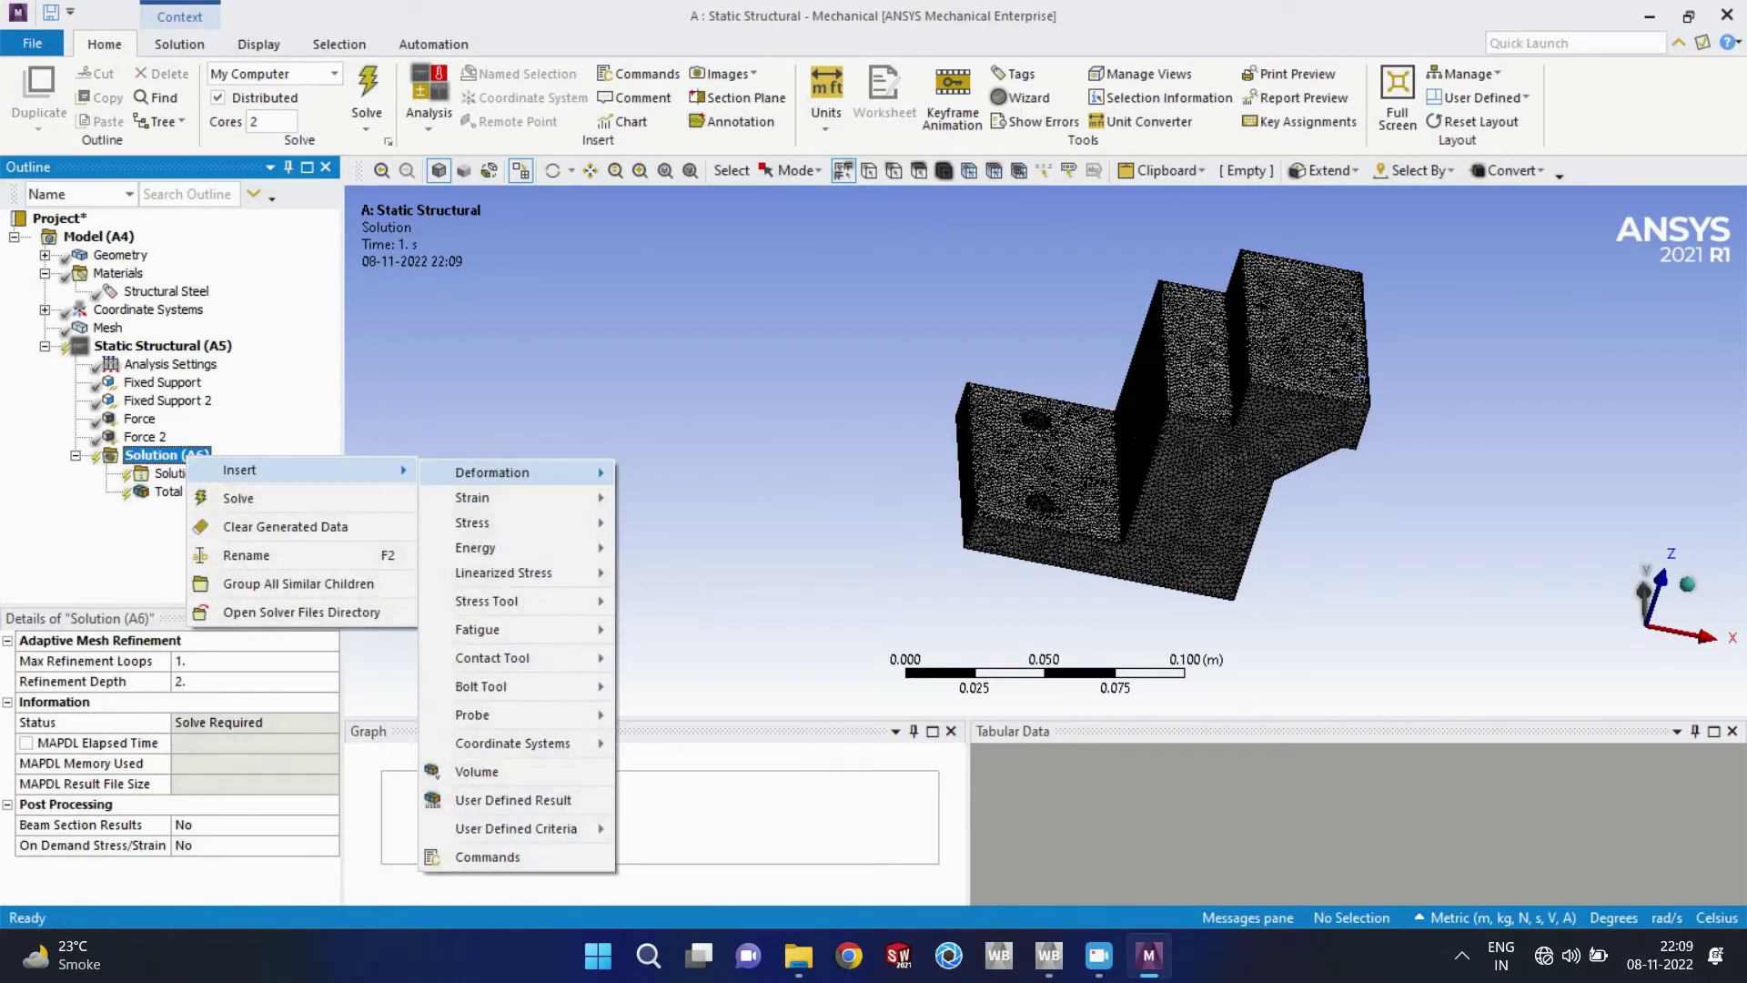
pyautogui.moveTo(473, 498)
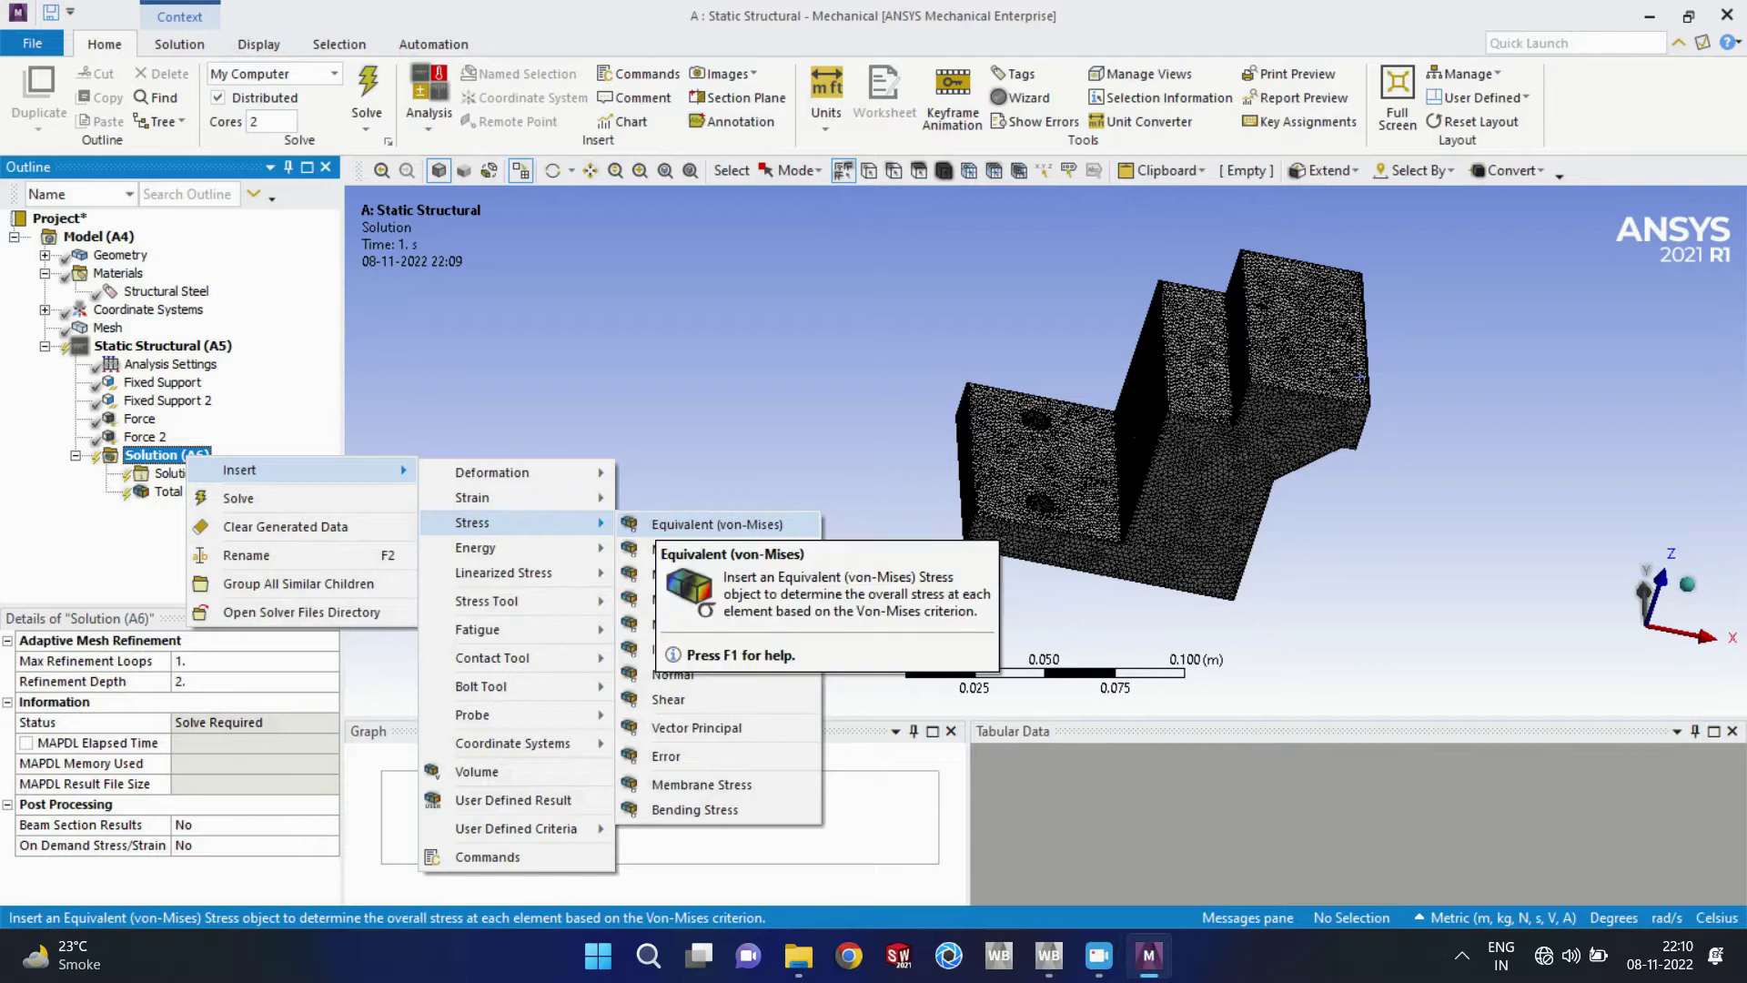
pyautogui.click(718, 524)
# Step: Solve the static structural analysis on My Computer, allowing firewall access for the PMI proxy and ans.distreader.cluster
pyautogui.rightClick(173, 455)
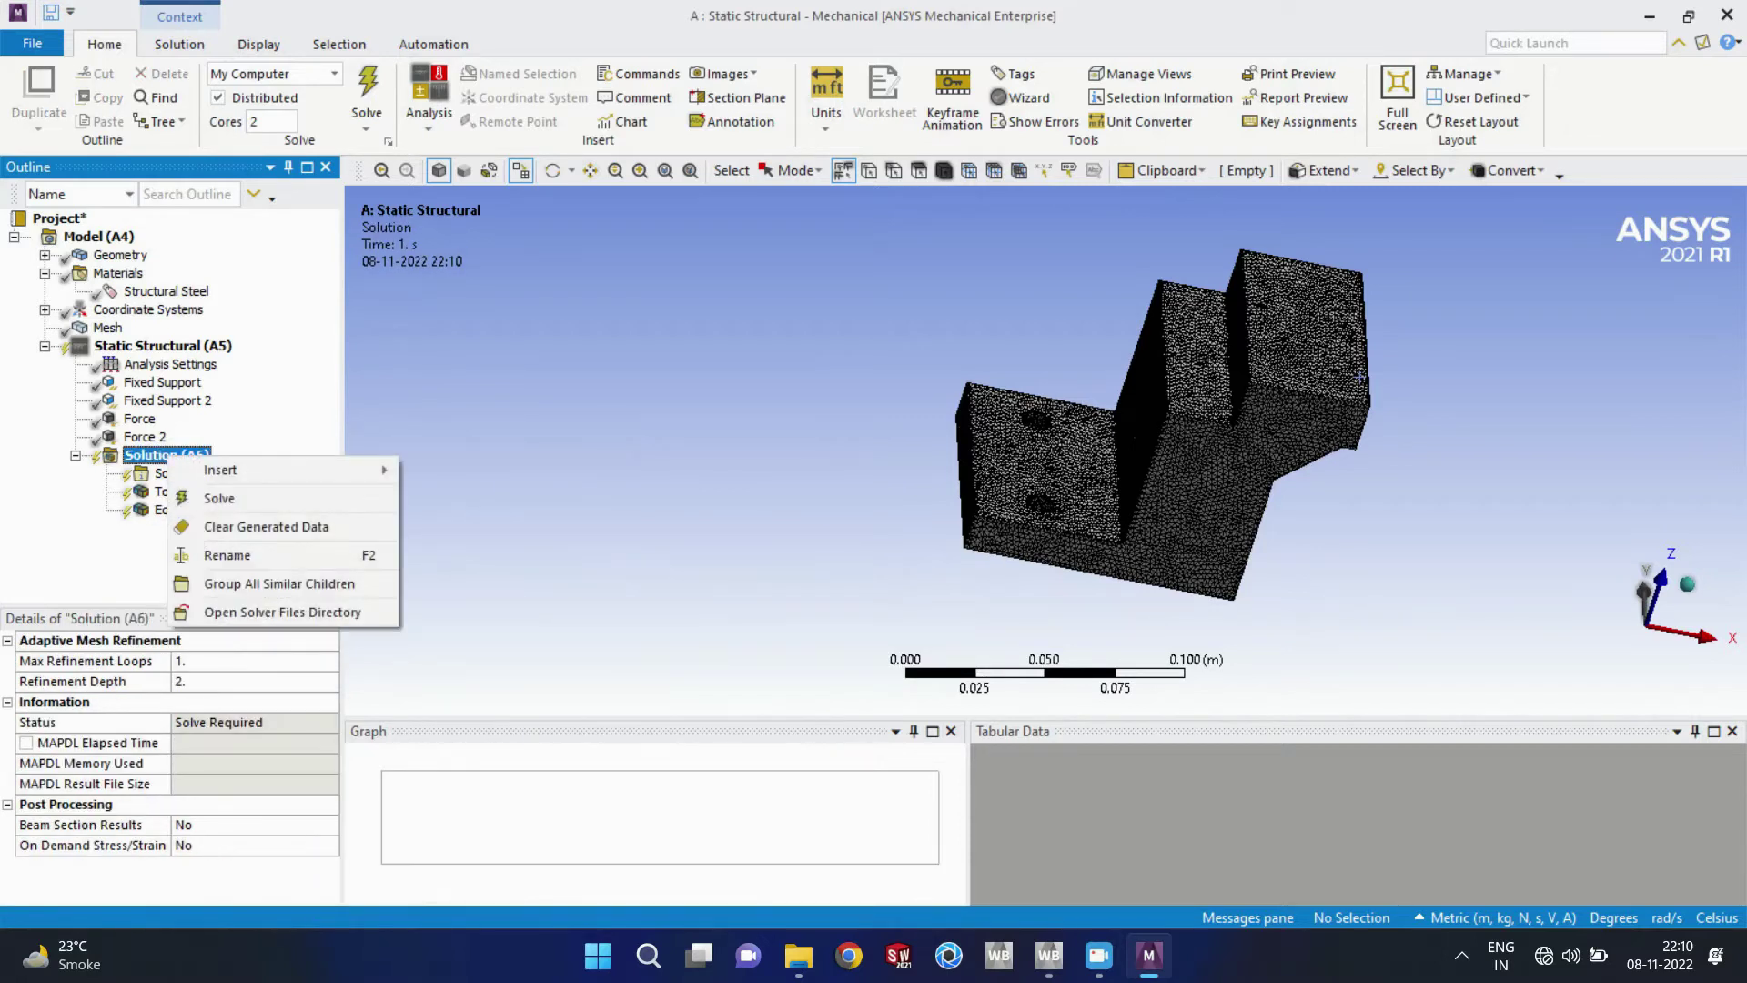
pyautogui.click(162, 455)
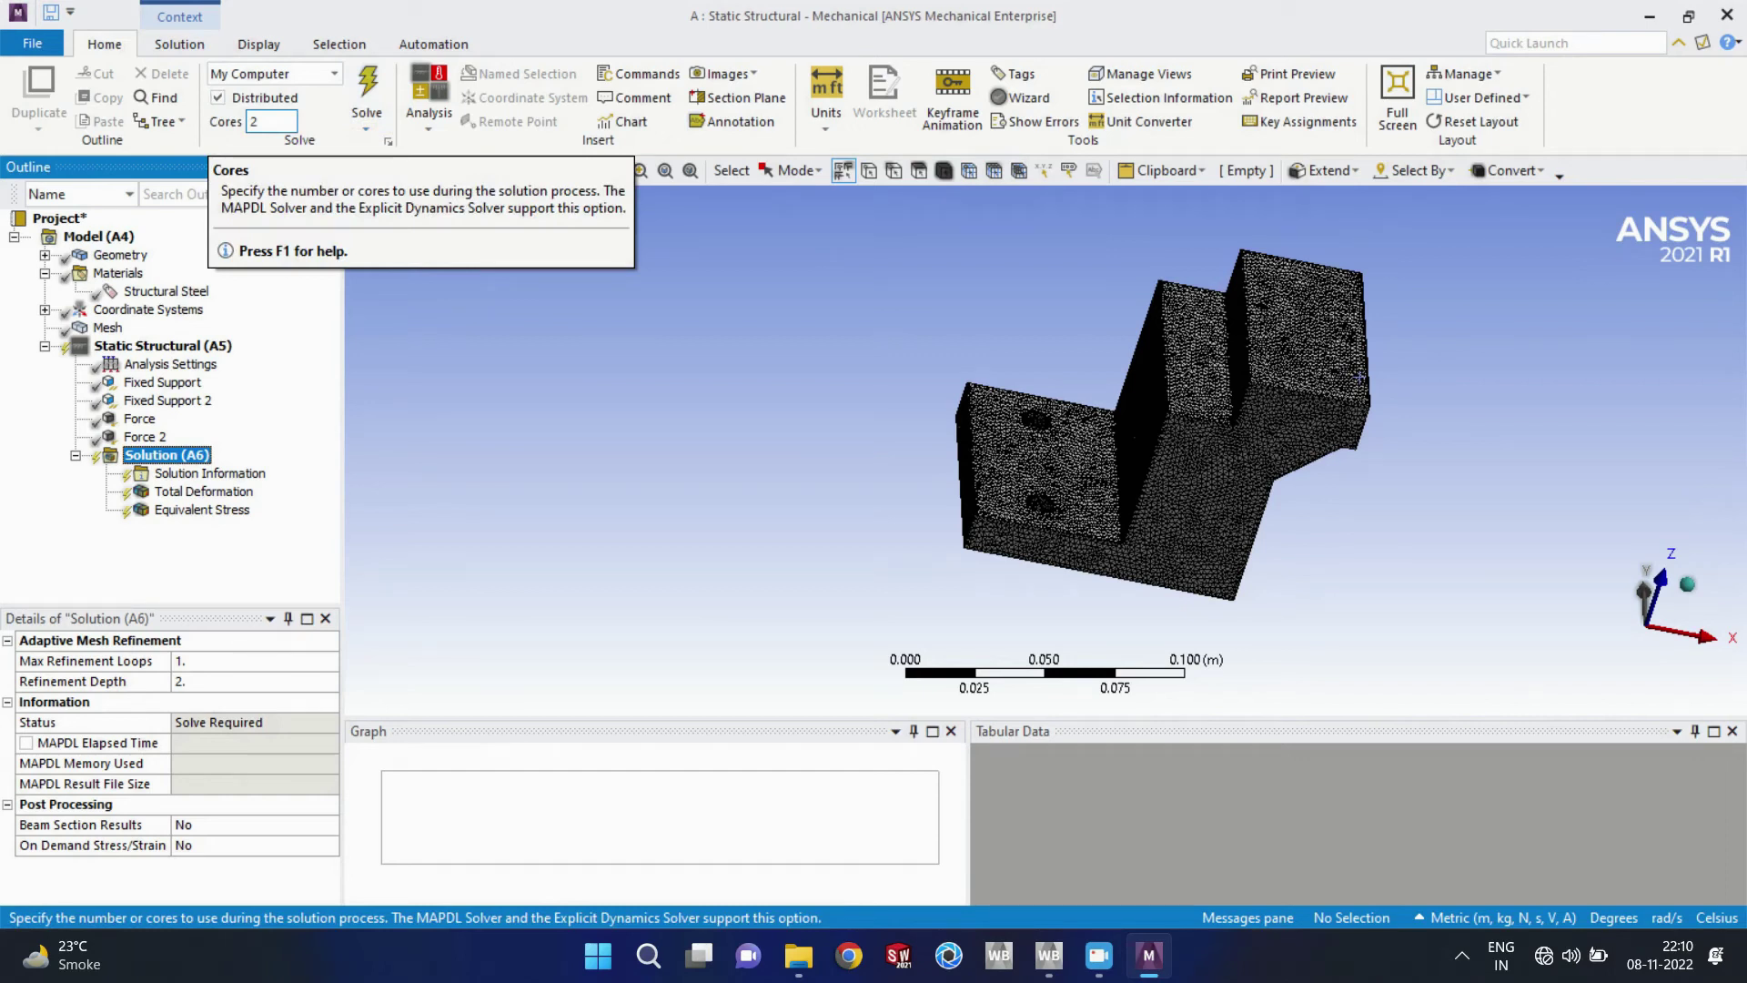
pyautogui.click(334, 74)
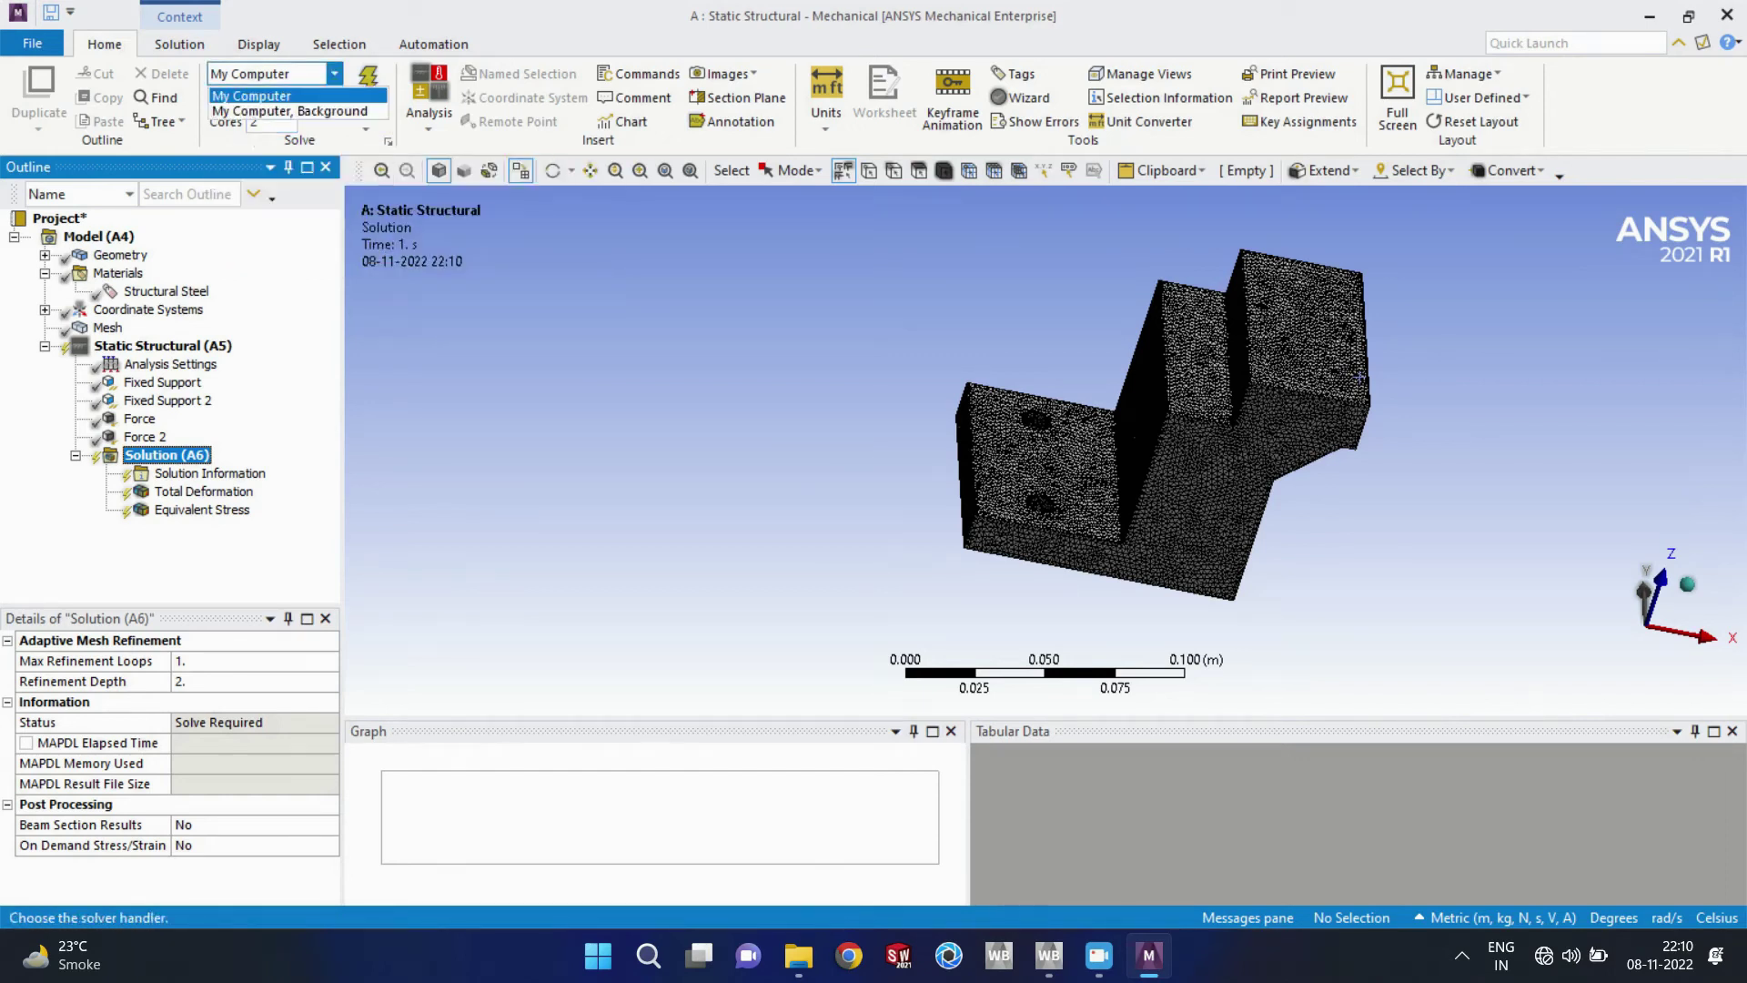
pyautogui.click(334, 74)
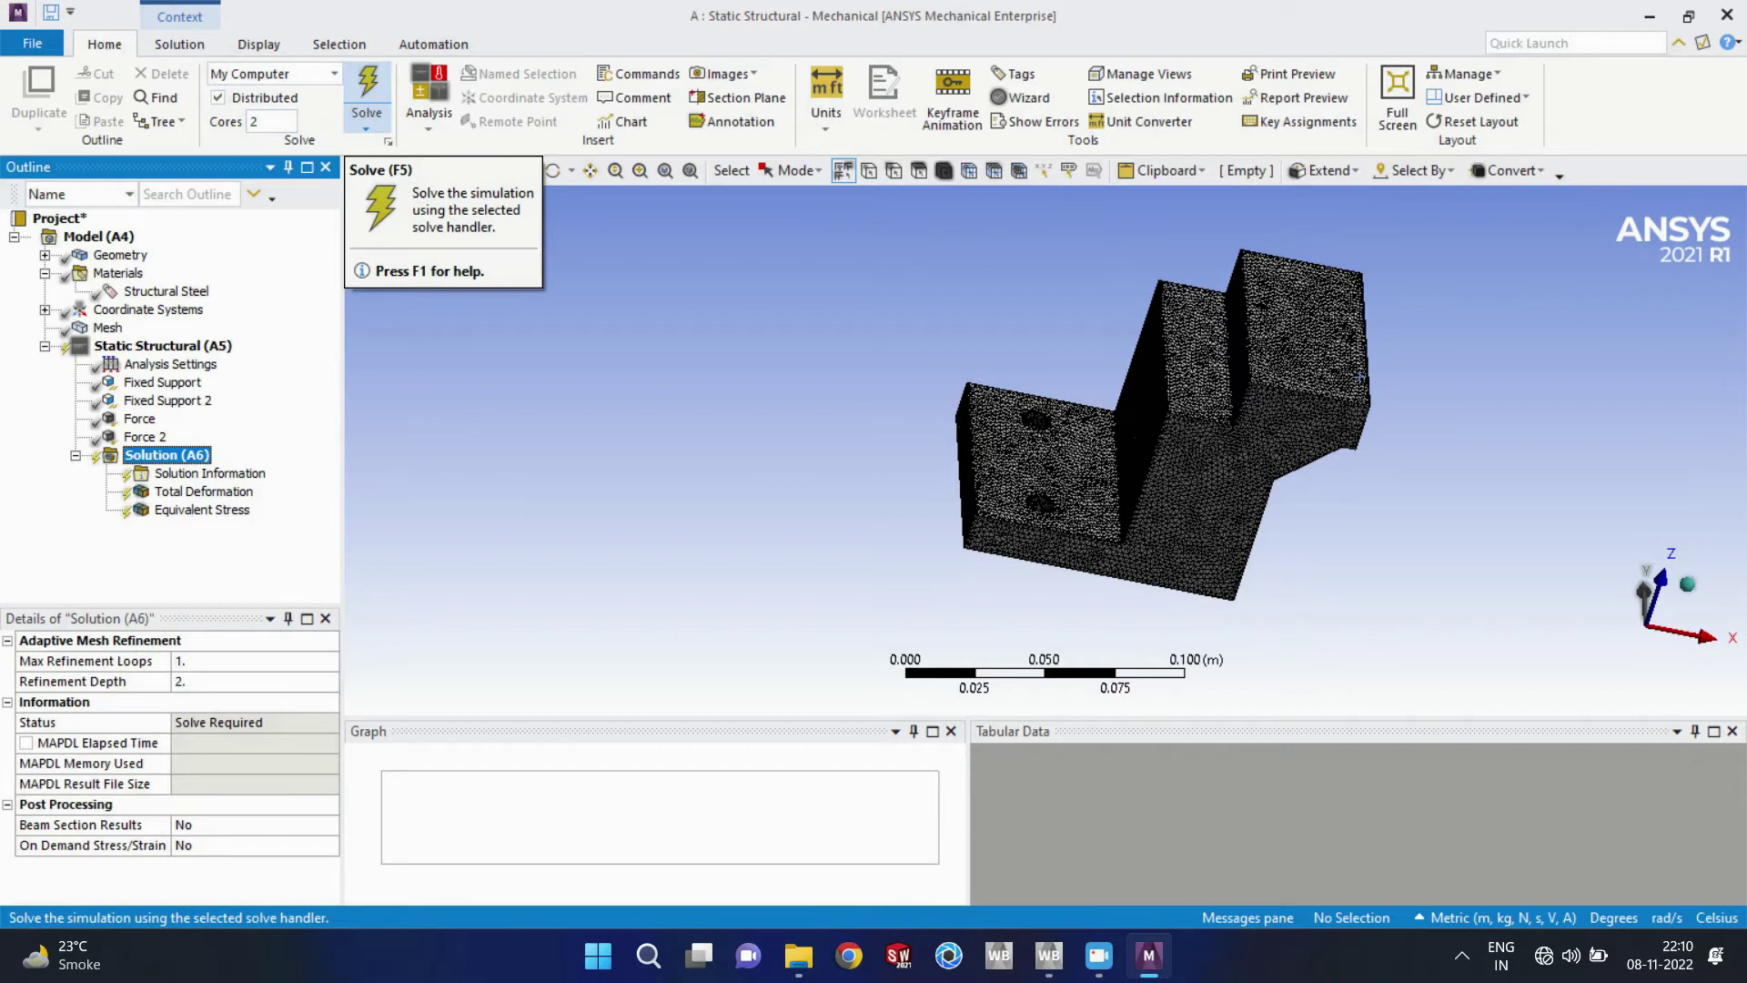
pyautogui.click(366, 91)
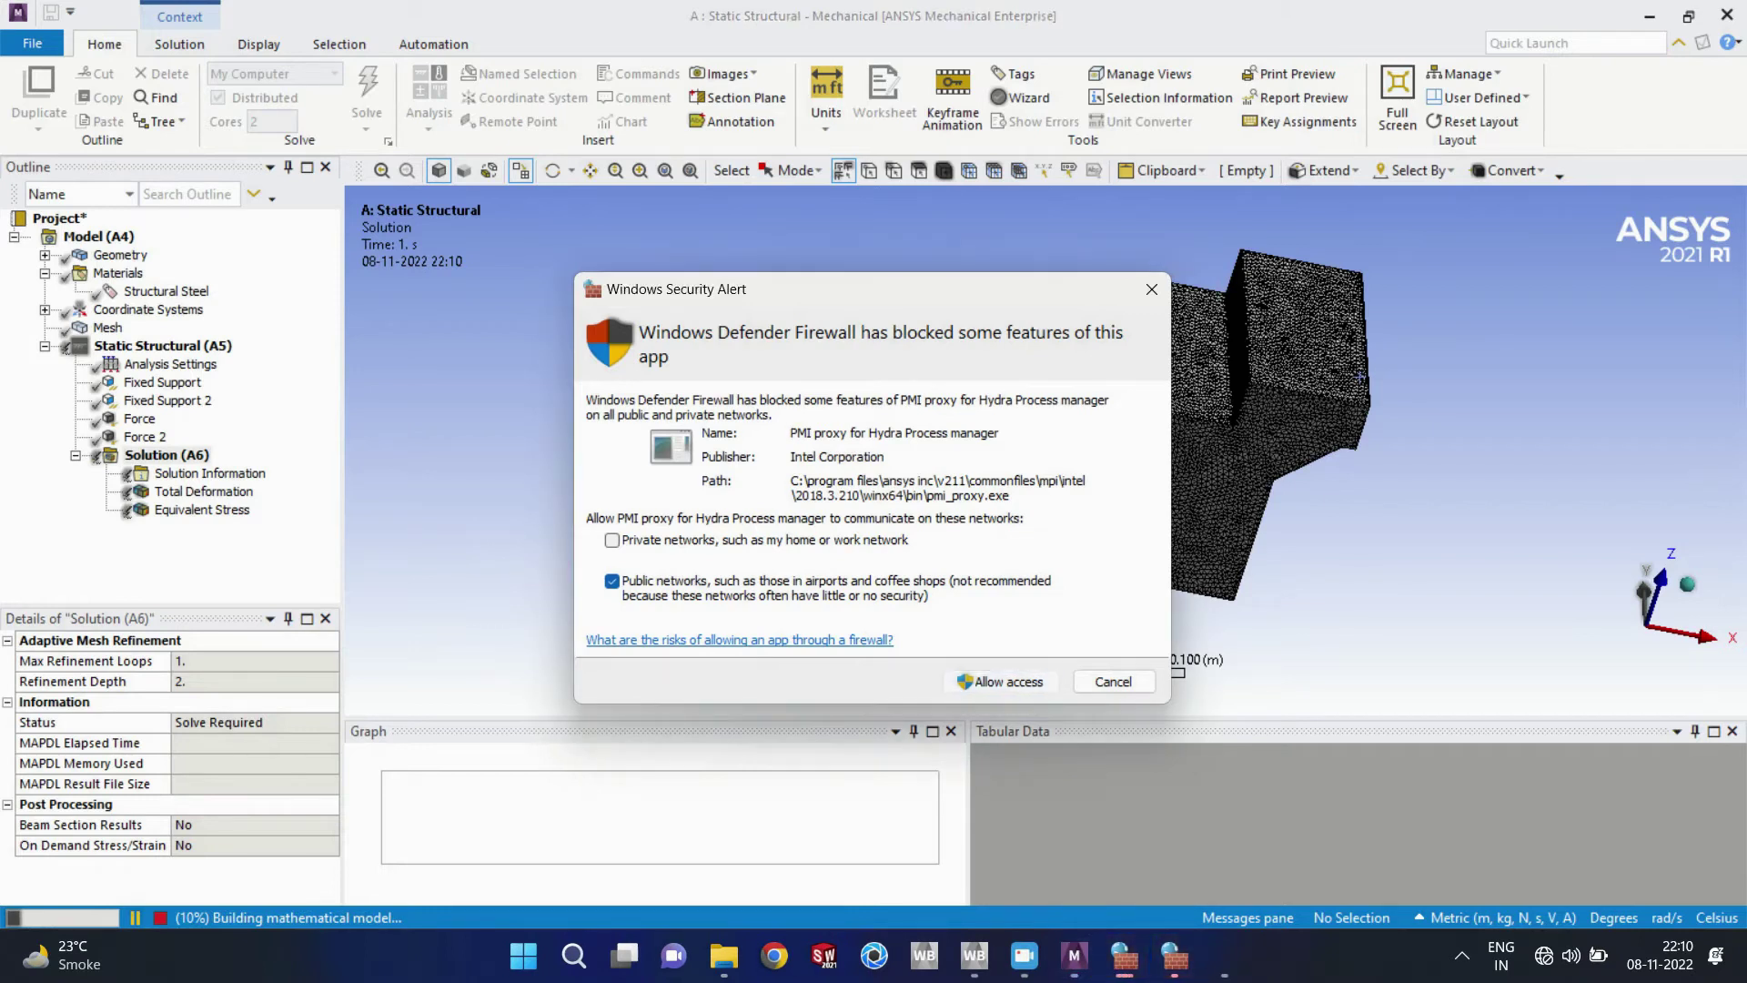
pyautogui.click(1001, 682)
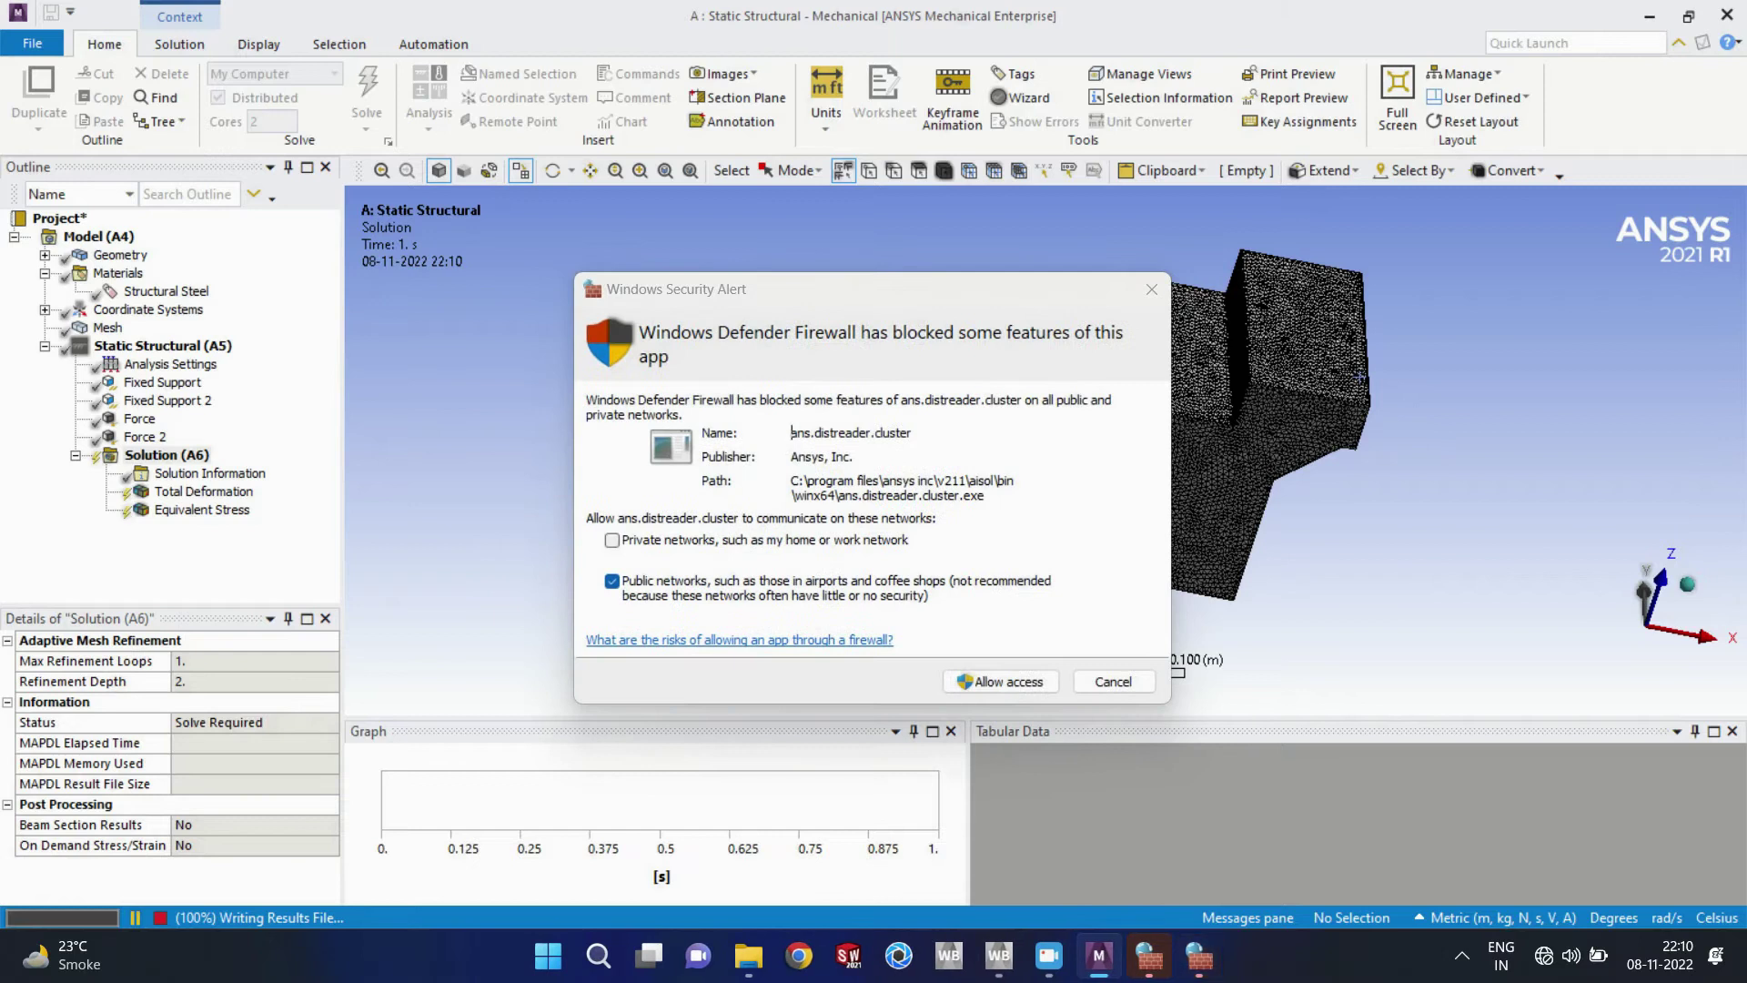
pyautogui.click(1001, 682)
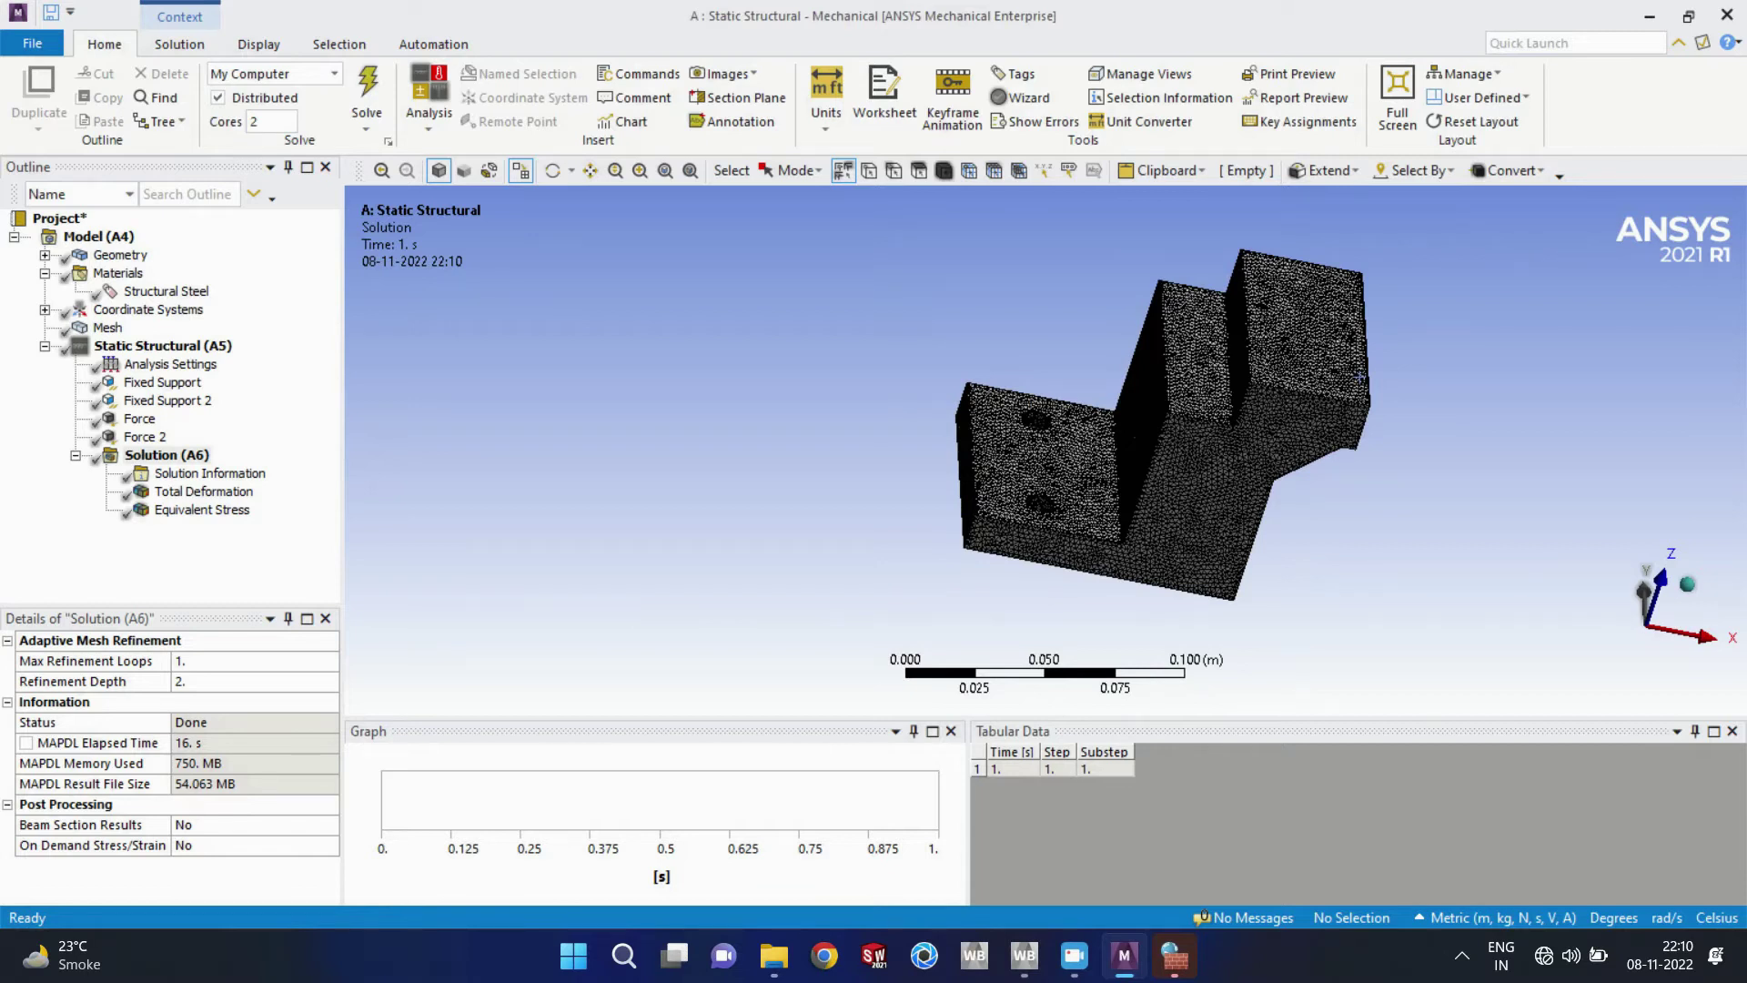
# Step: Display the Total Deformation result and examine how the deformation is distributed over the bracket
pyautogui.click(204, 492)
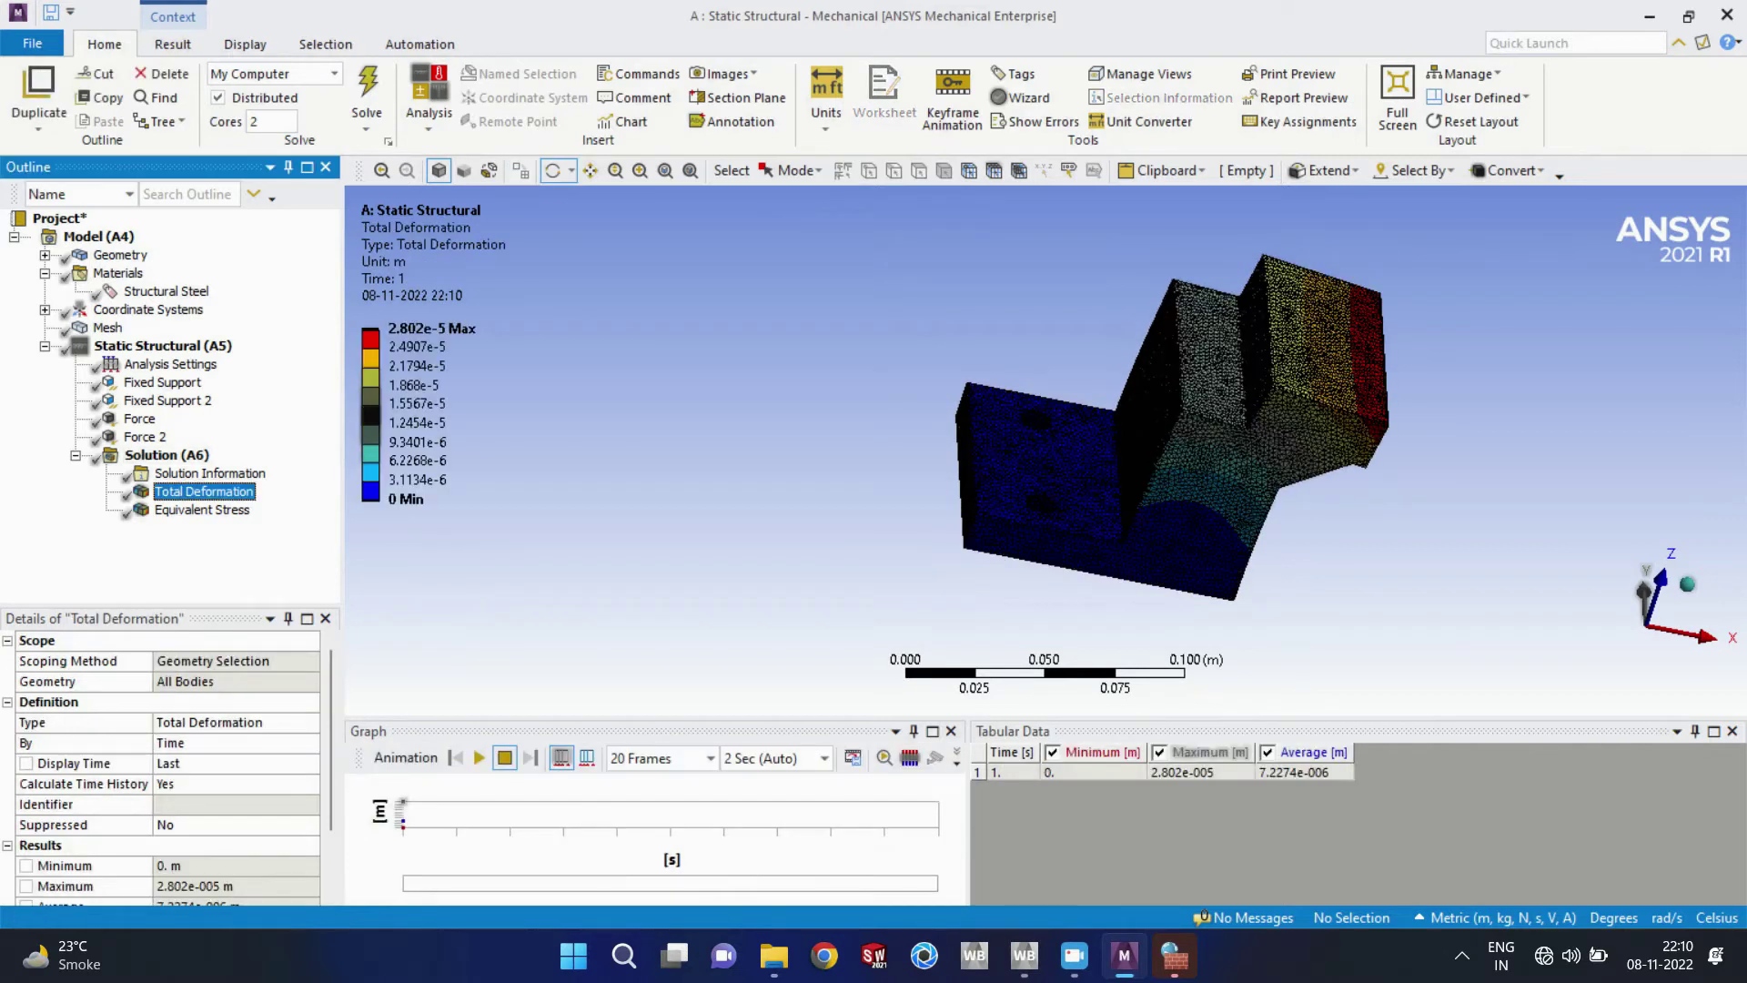
pyautogui.moveTo(1129, 446); pyautogui.dragTo(1096, 392, button='middle')
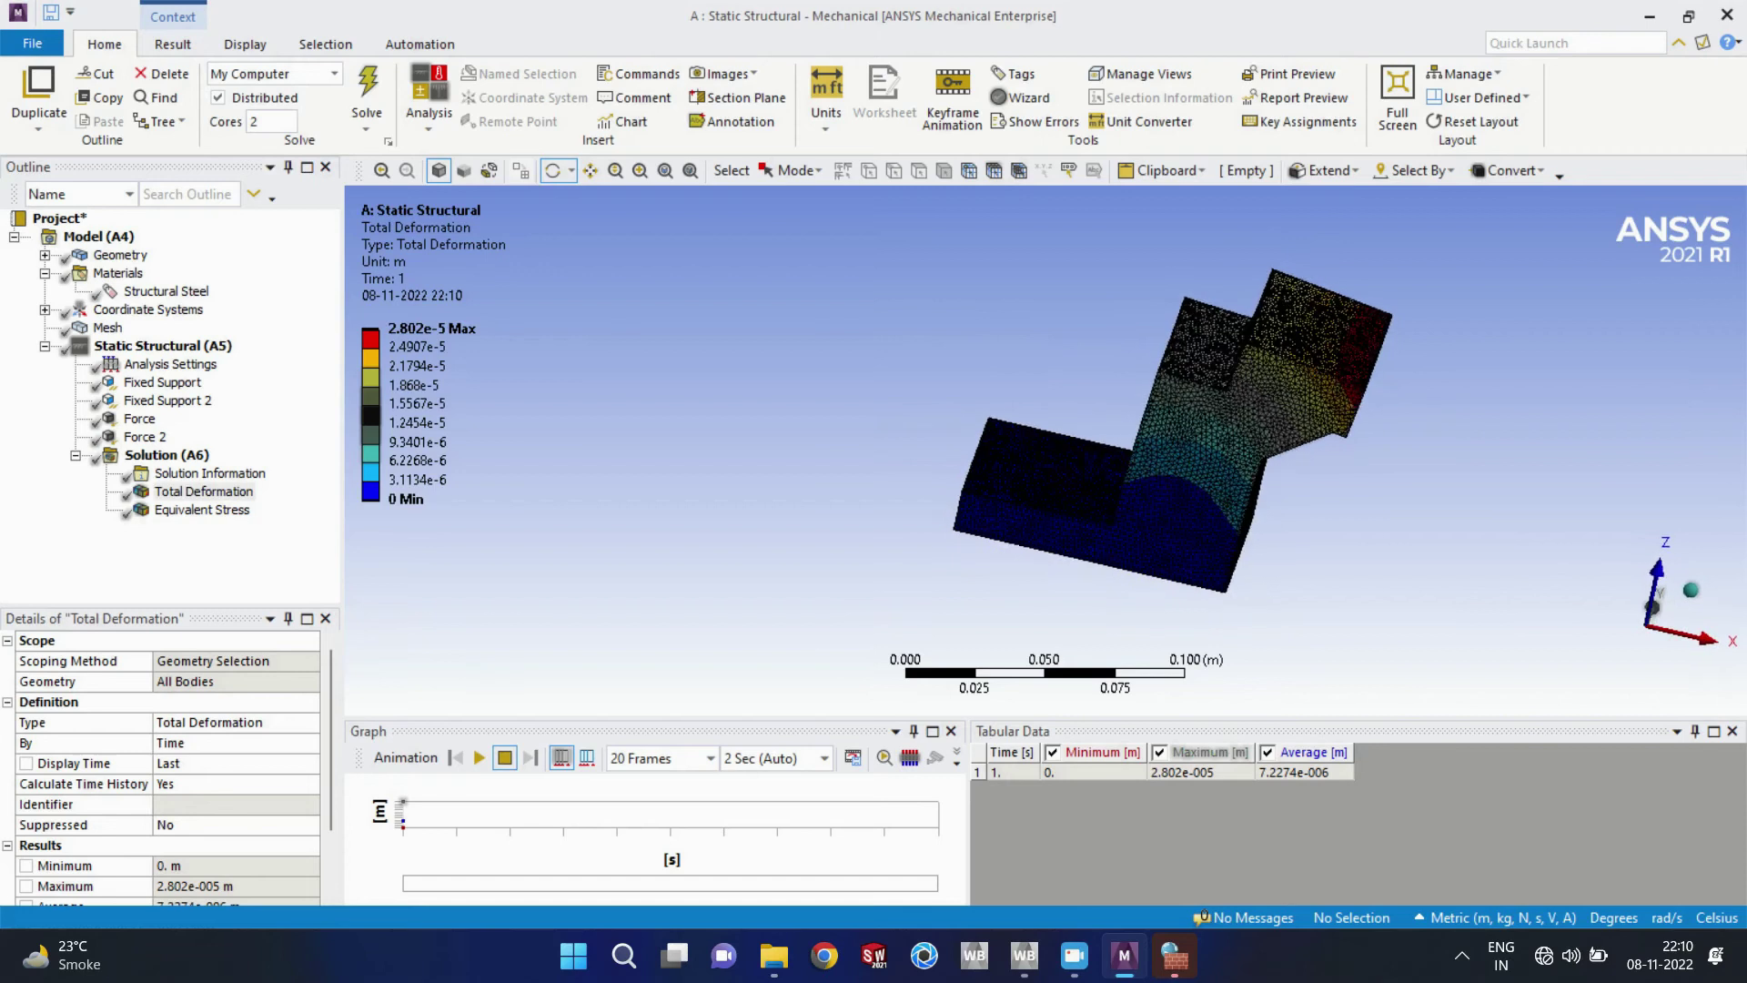
pyautogui.moveTo(1211, 392); pyautogui.dragTo(1225, 382, button='middle')
# Step: Display the Equivalent Stress result and examine the stress distribution, playing and stopping its animation
pyautogui.click(202, 510)
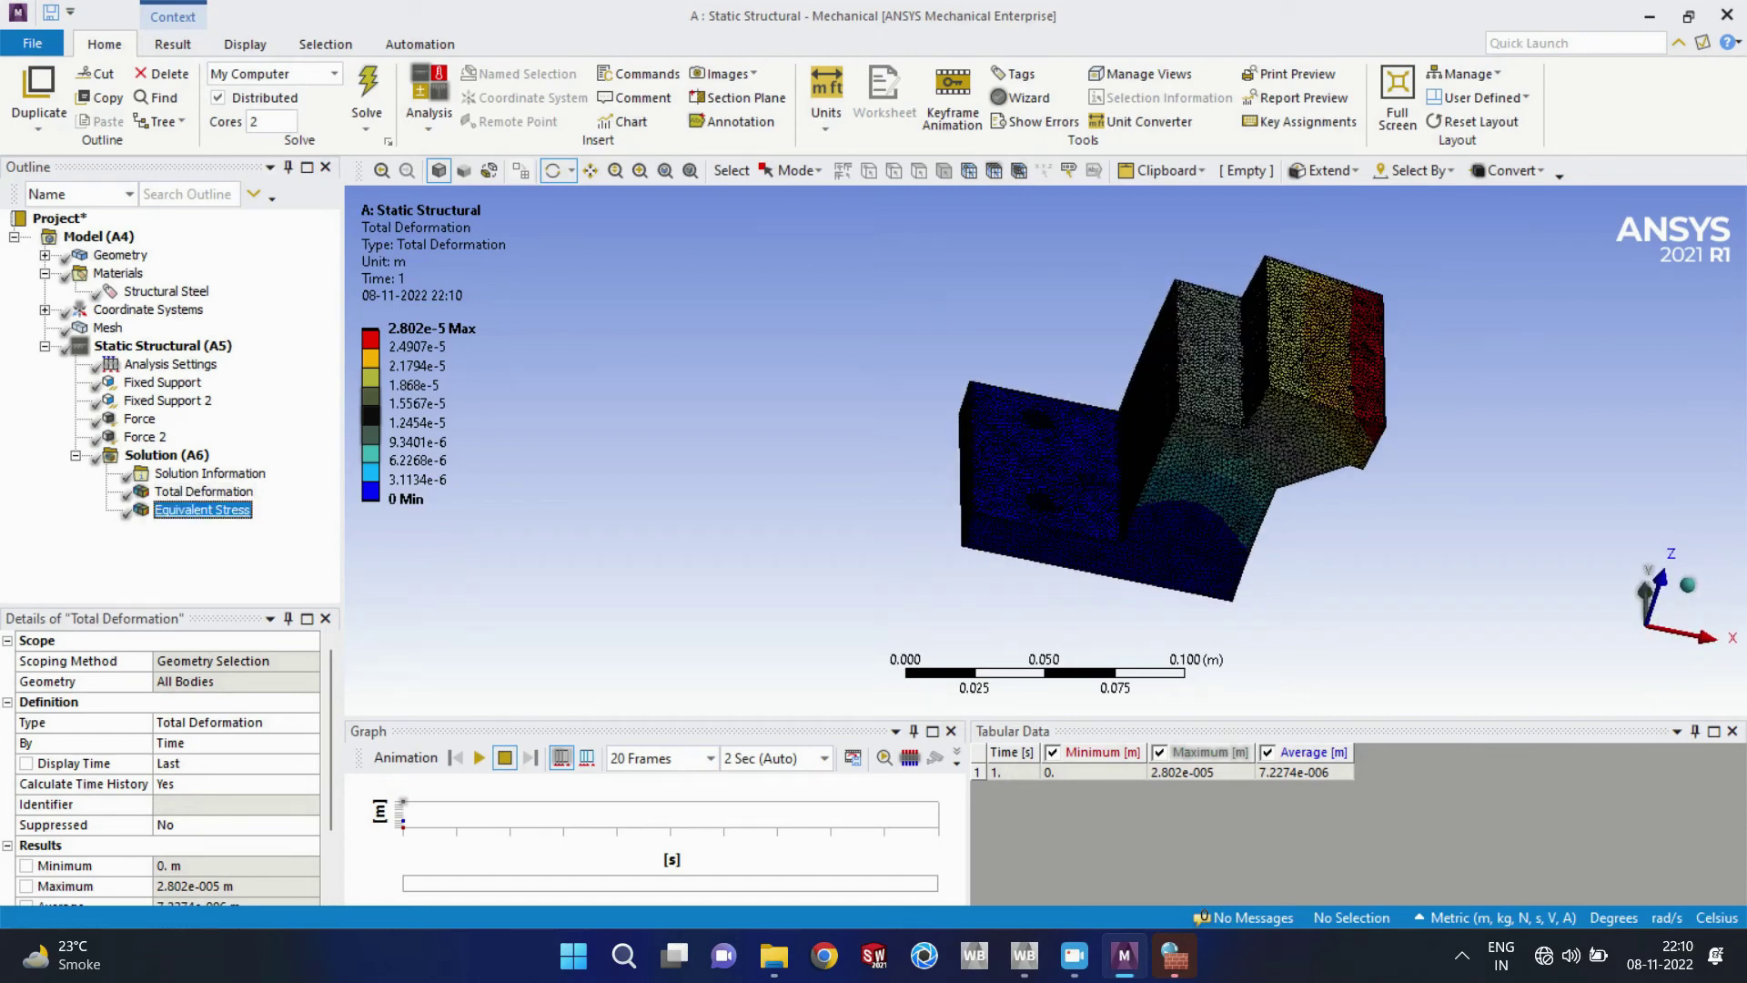
pyautogui.moveTo(1174, 409); pyautogui.dragTo(1206, 496, button='middle')
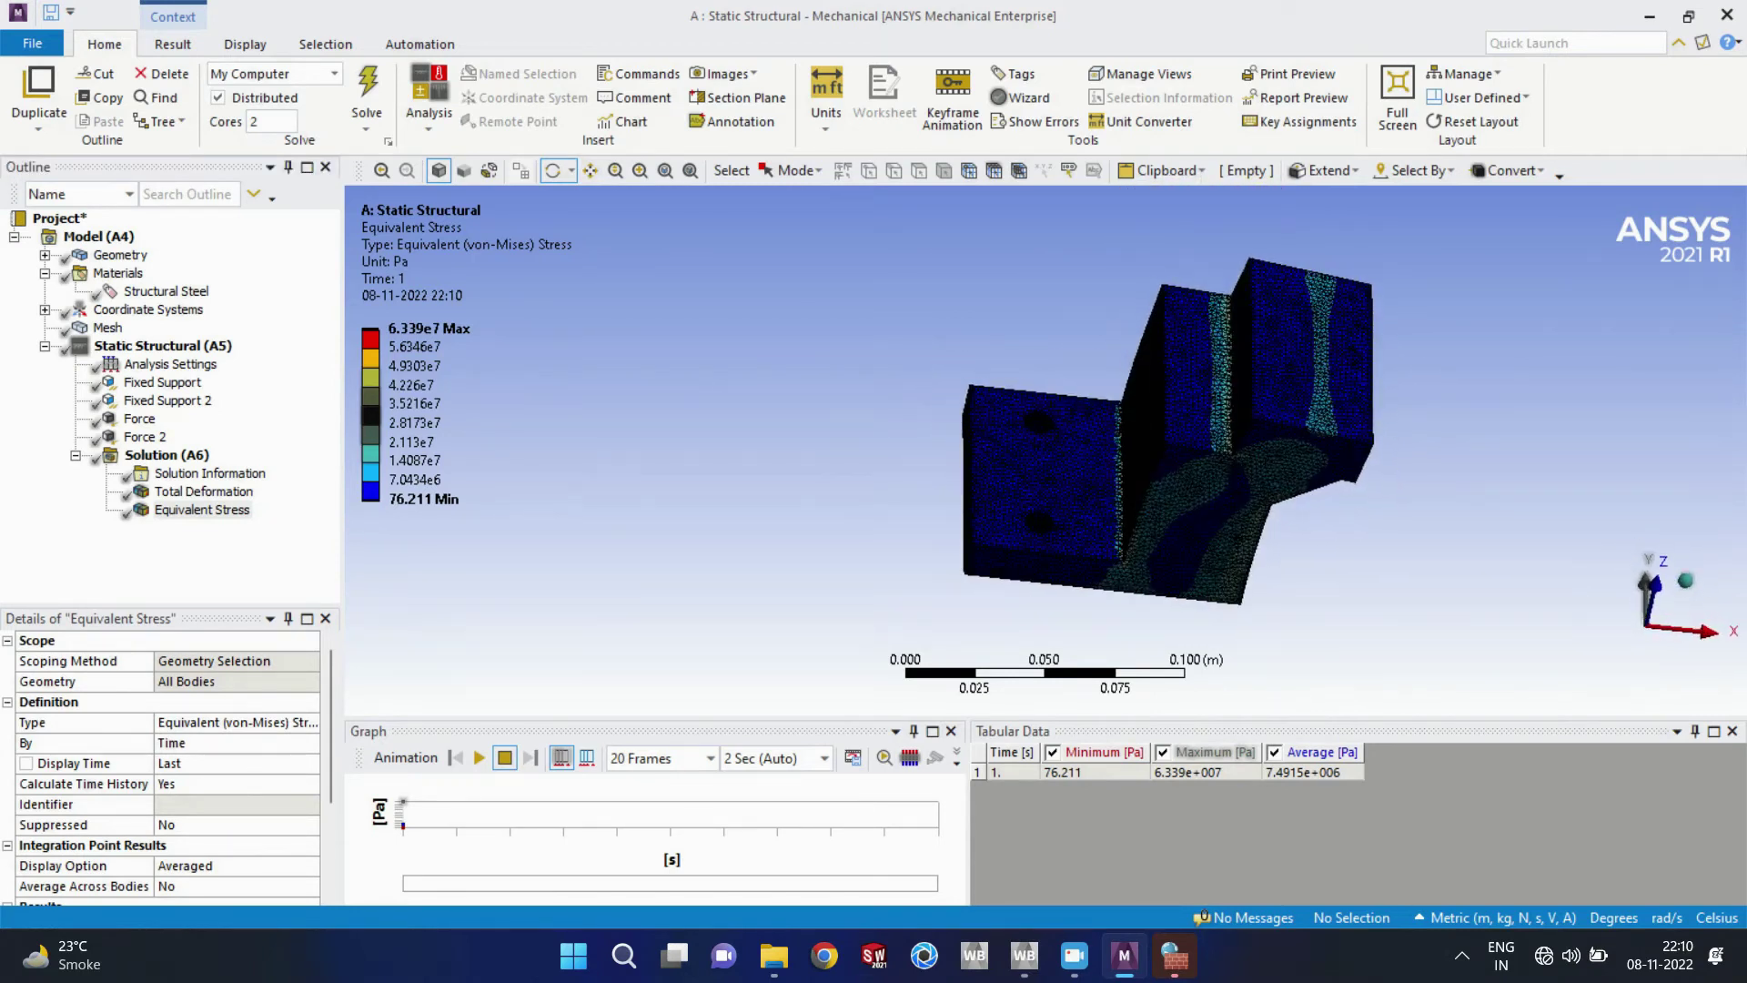
pyautogui.moveTo(1361, 407); pyautogui.dragTo(1374, 406, button='middle')
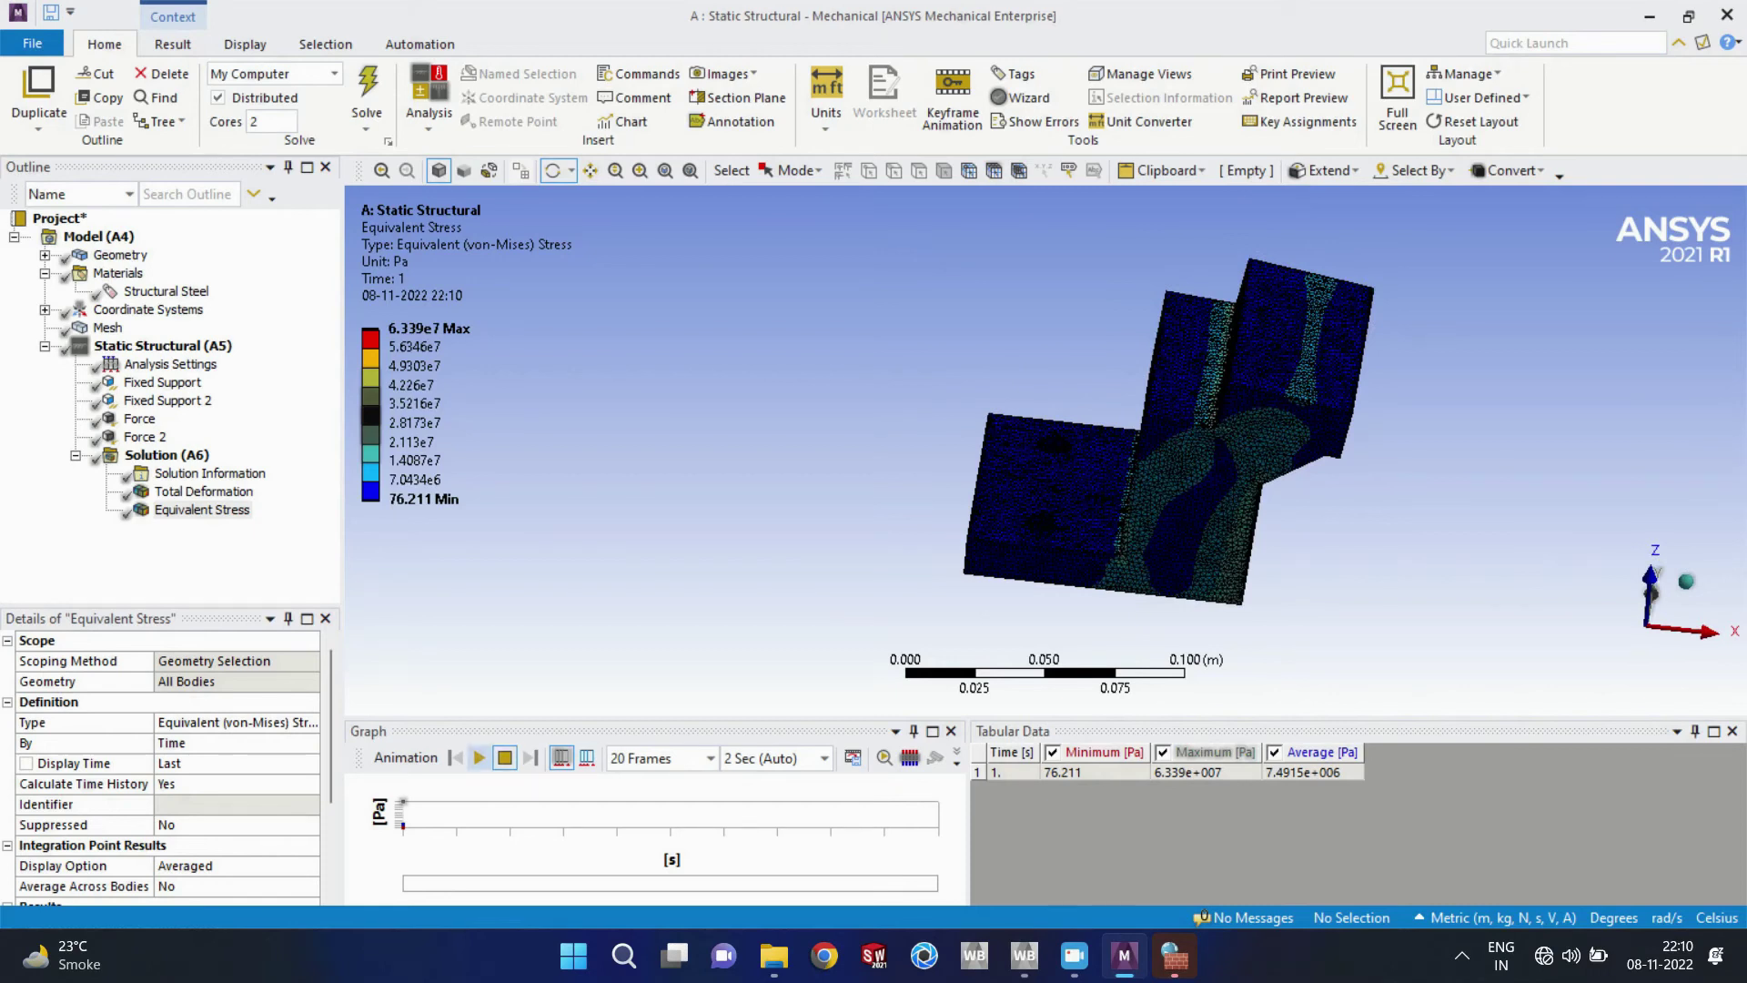
pyautogui.click(479, 757)
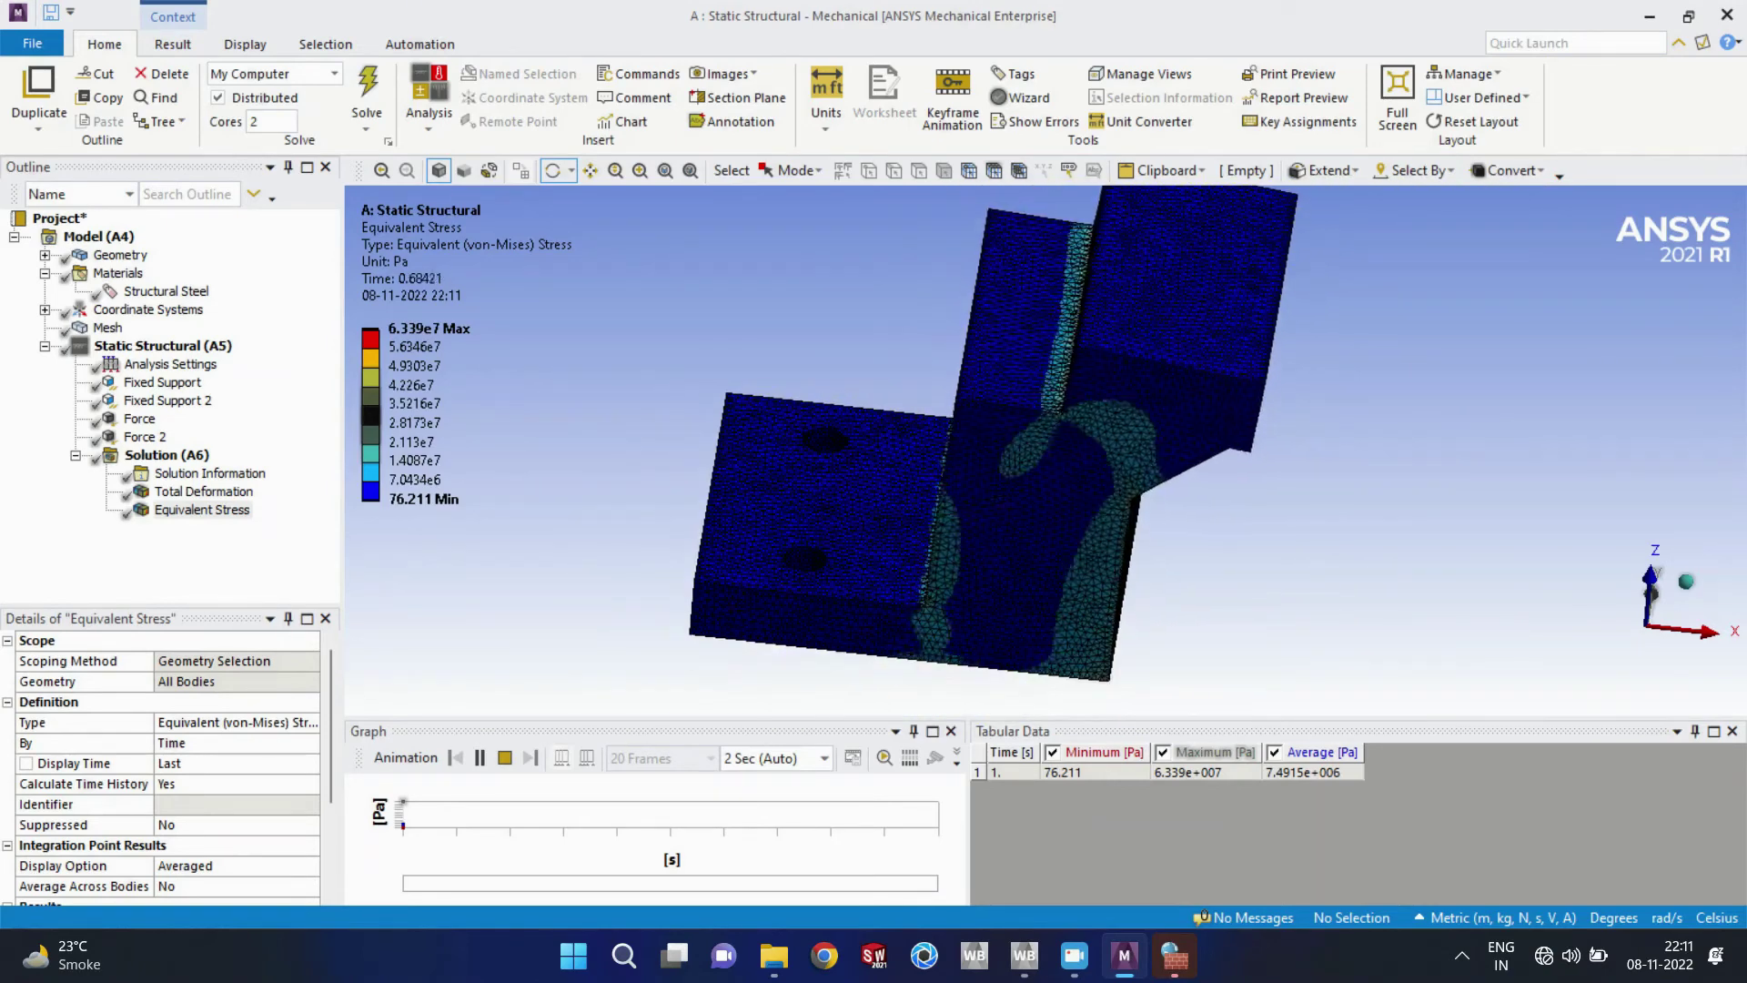
pyautogui.moveTo(946, 455); pyautogui.dragTo(1092, 482)
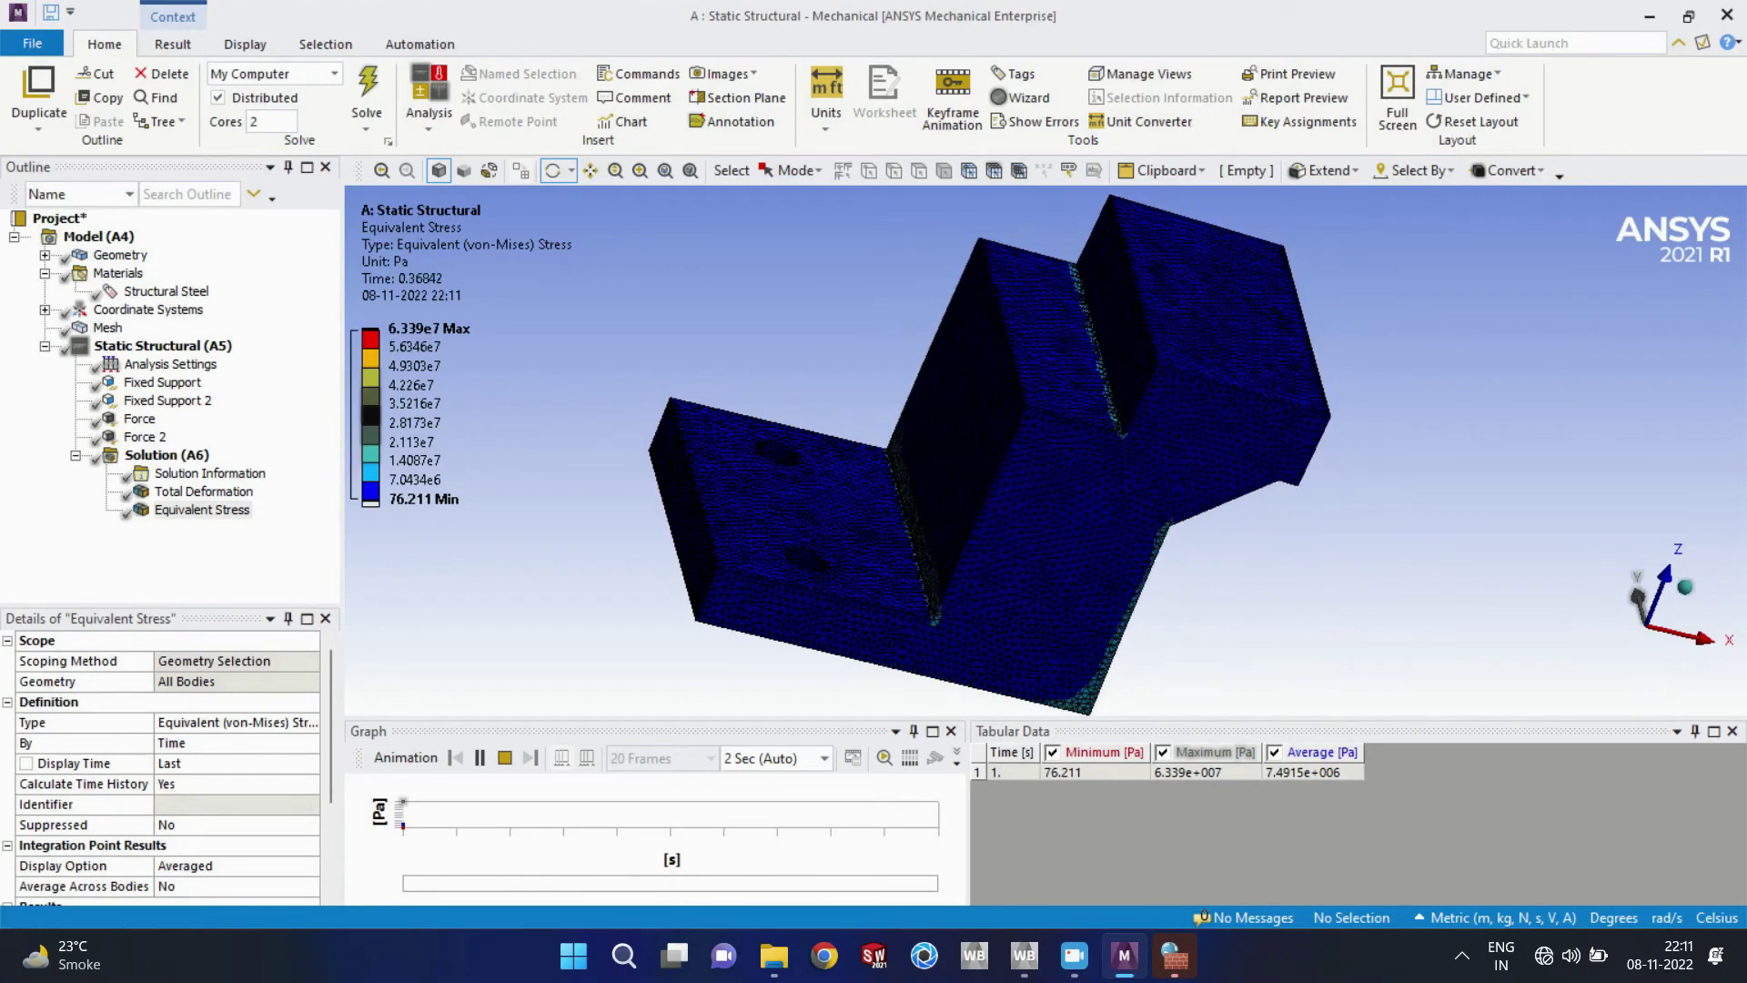
pyautogui.click(504, 757)
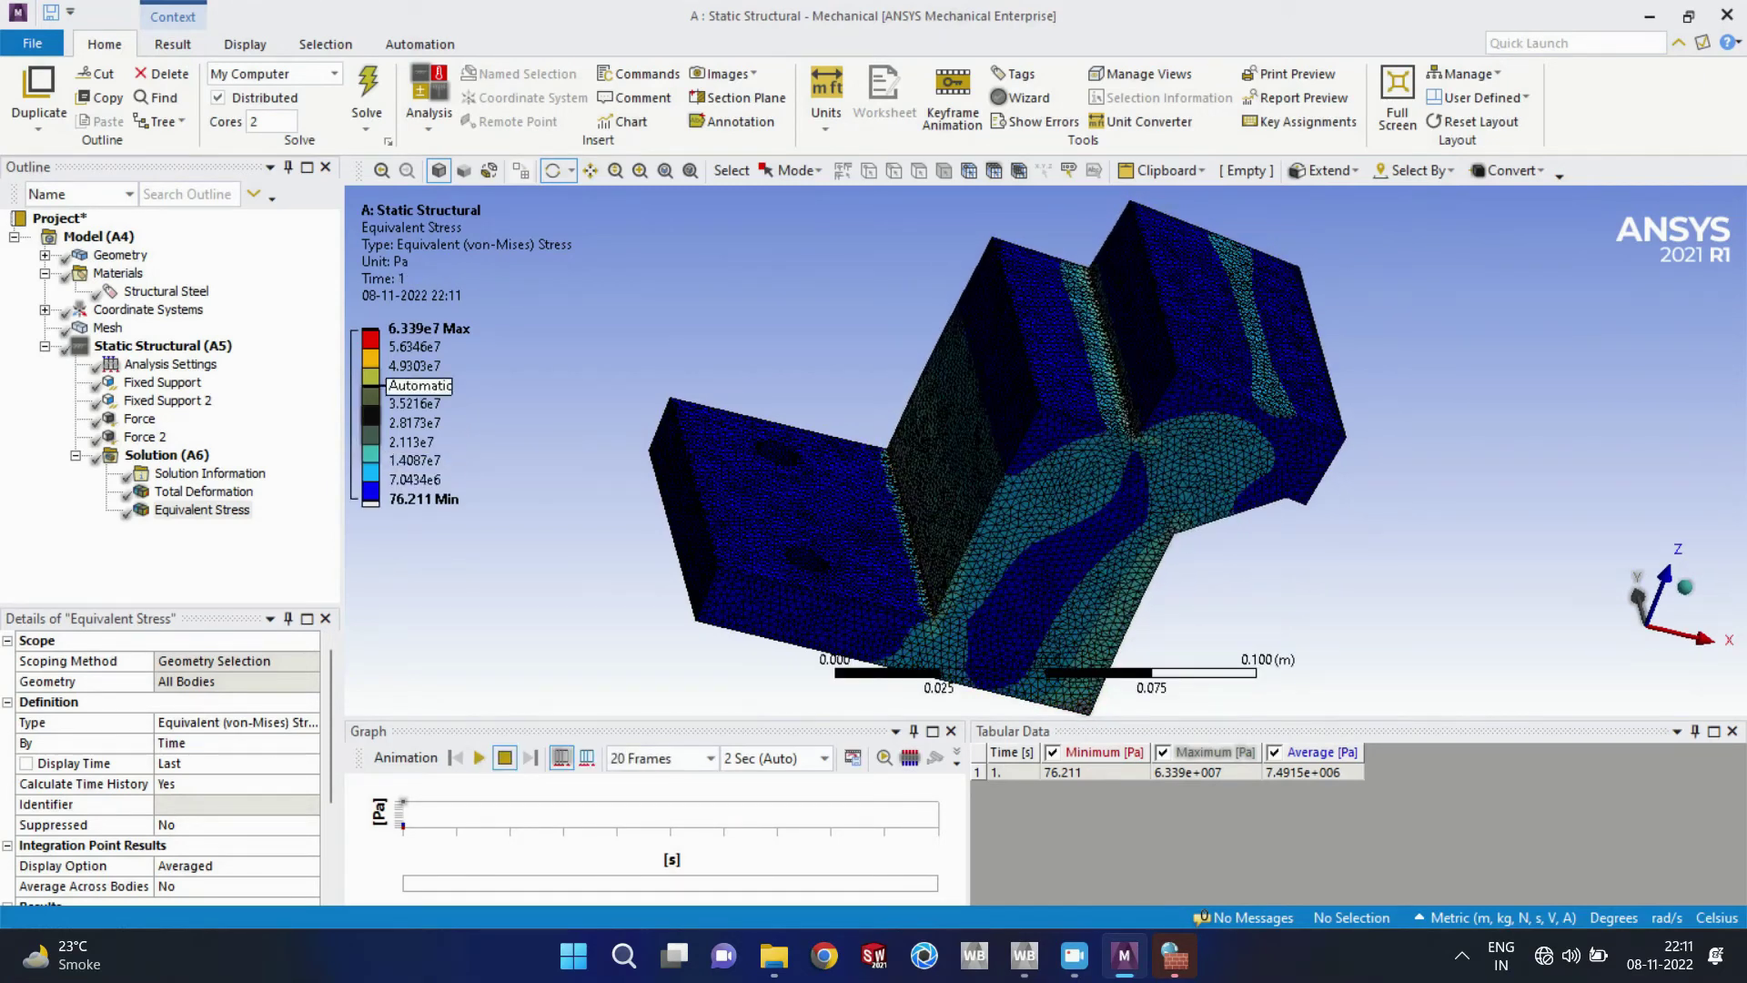
pyautogui.moveTo(1019, 437)
pyautogui.mouseDown(button='middle')
pyautogui.moveTo(1029, 564)
pyautogui.moveTo(1011, 628)
pyautogui.moveTo(1024, 446)
pyautogui.mouseUp(button='middle')
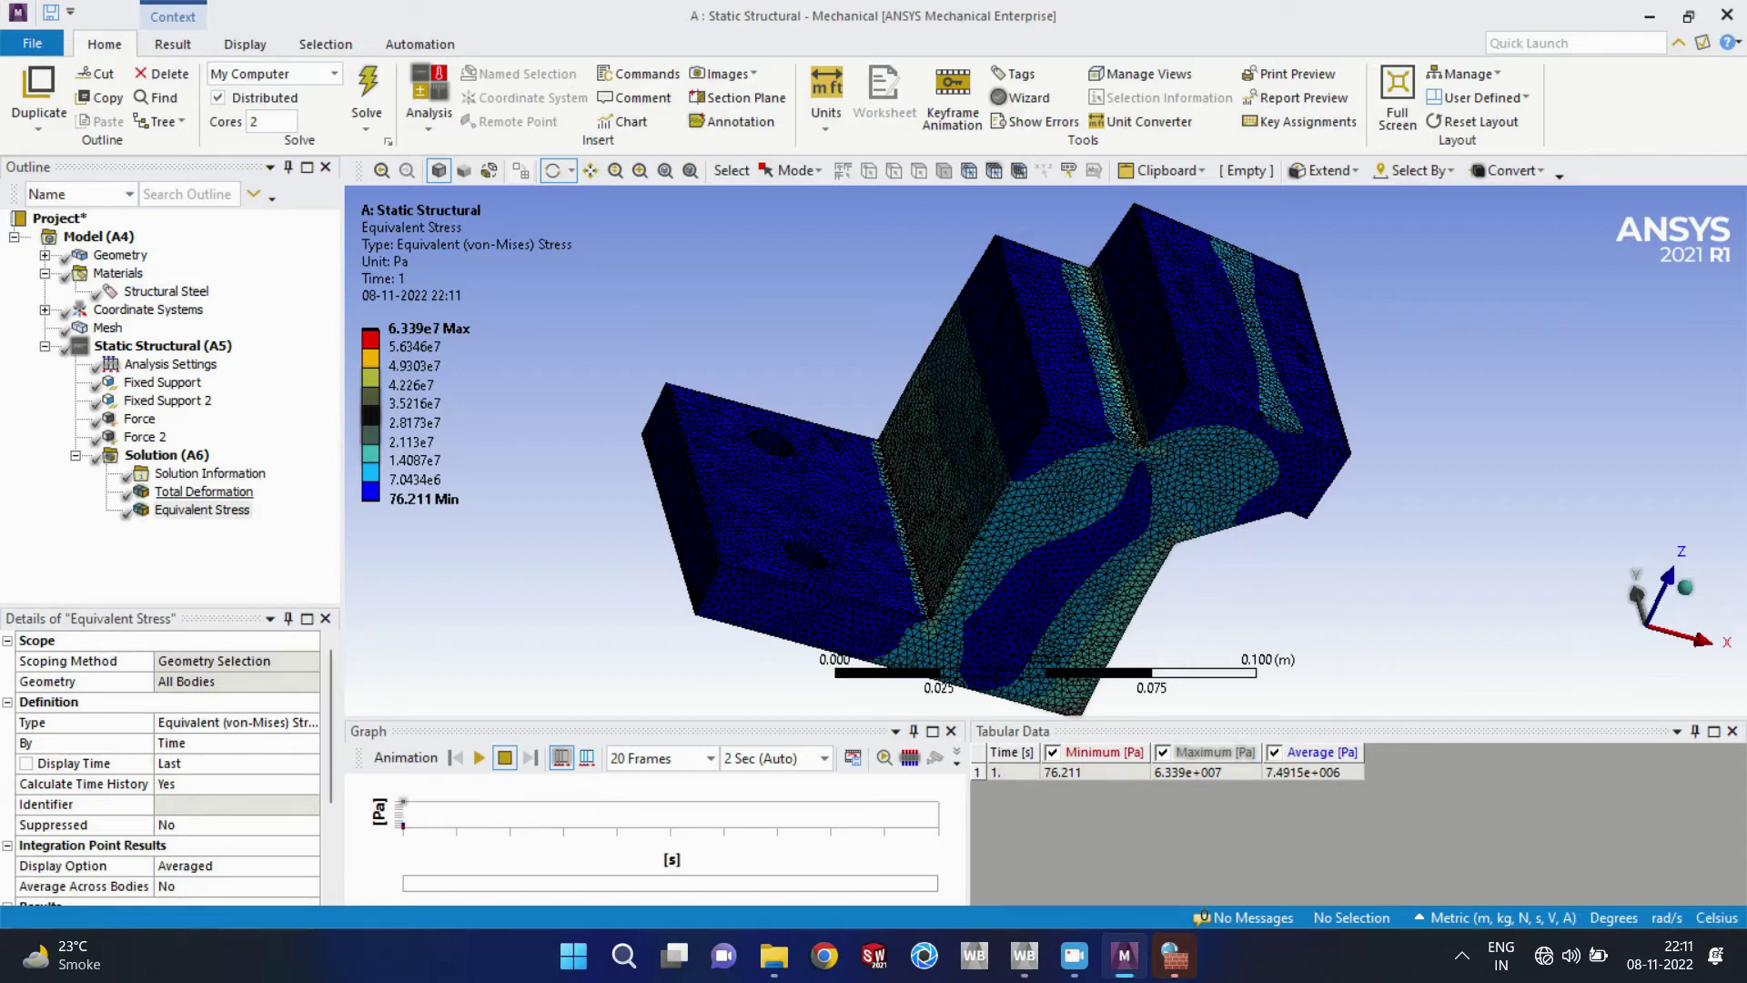
# Step: Check the Total Deformation result against the Equivalent Stress result and inspect the stress legend
pyautogui.click(202, 510)
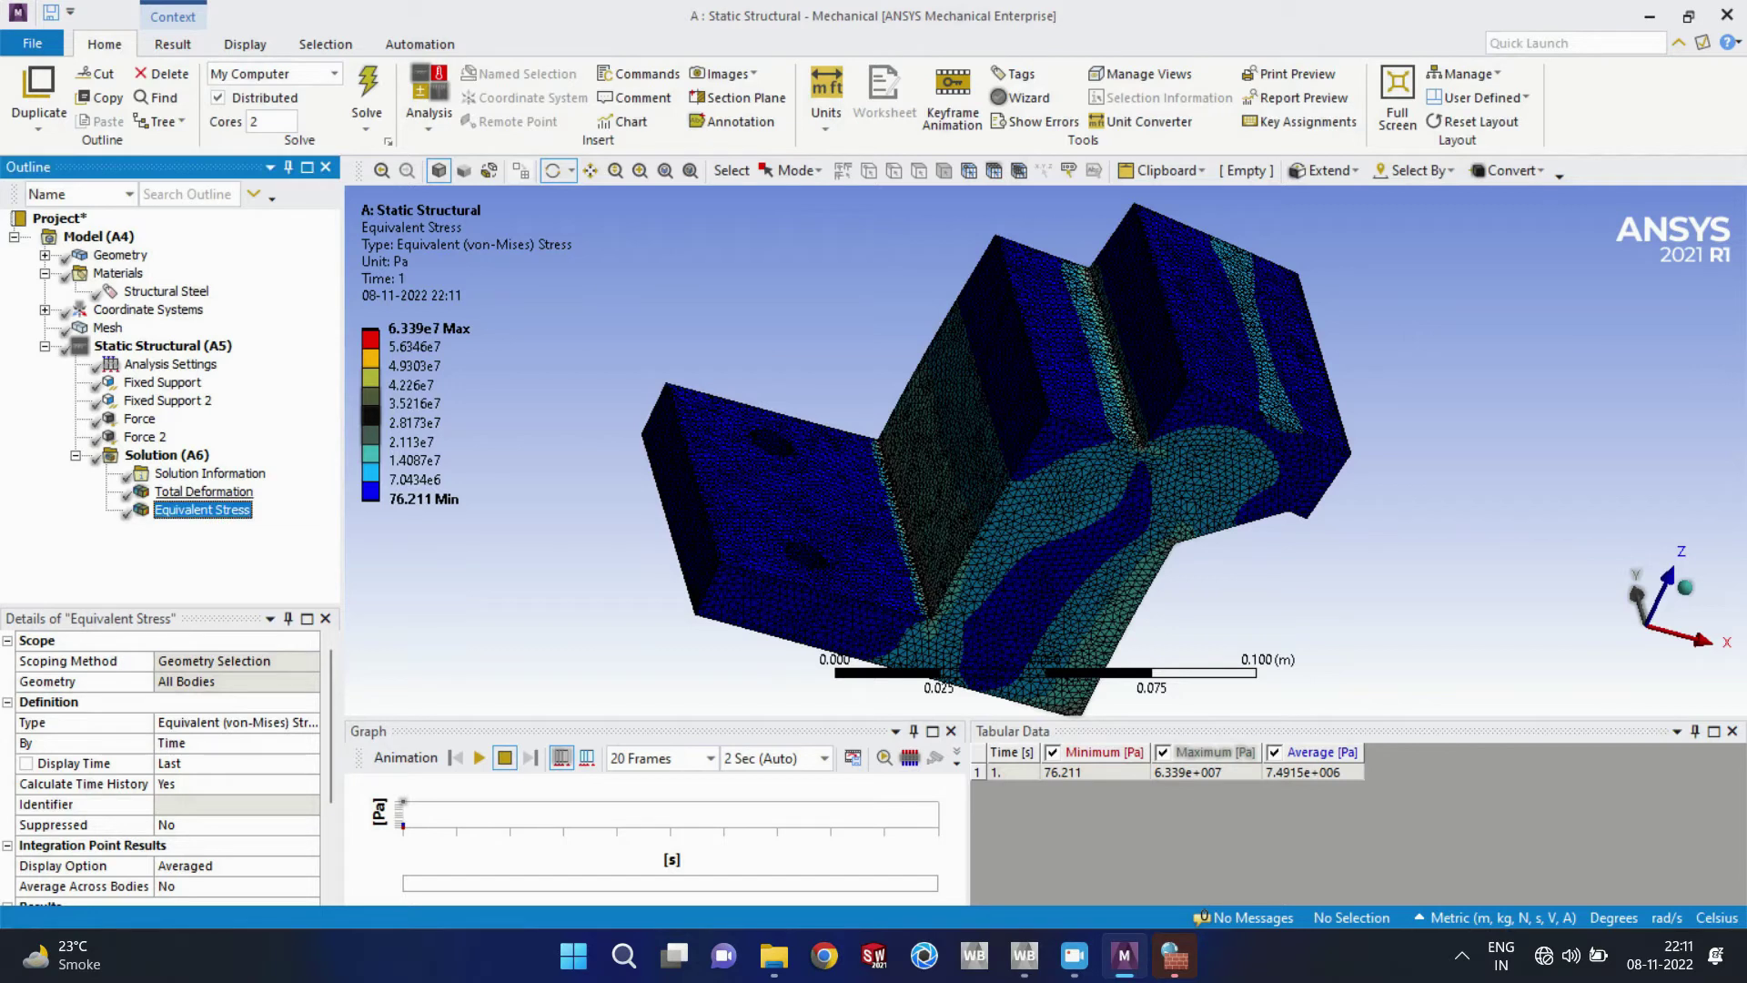
pyautogui.click(204, 491)
pyautogui.click(202, 510)
pyautogui.click(421, 347)
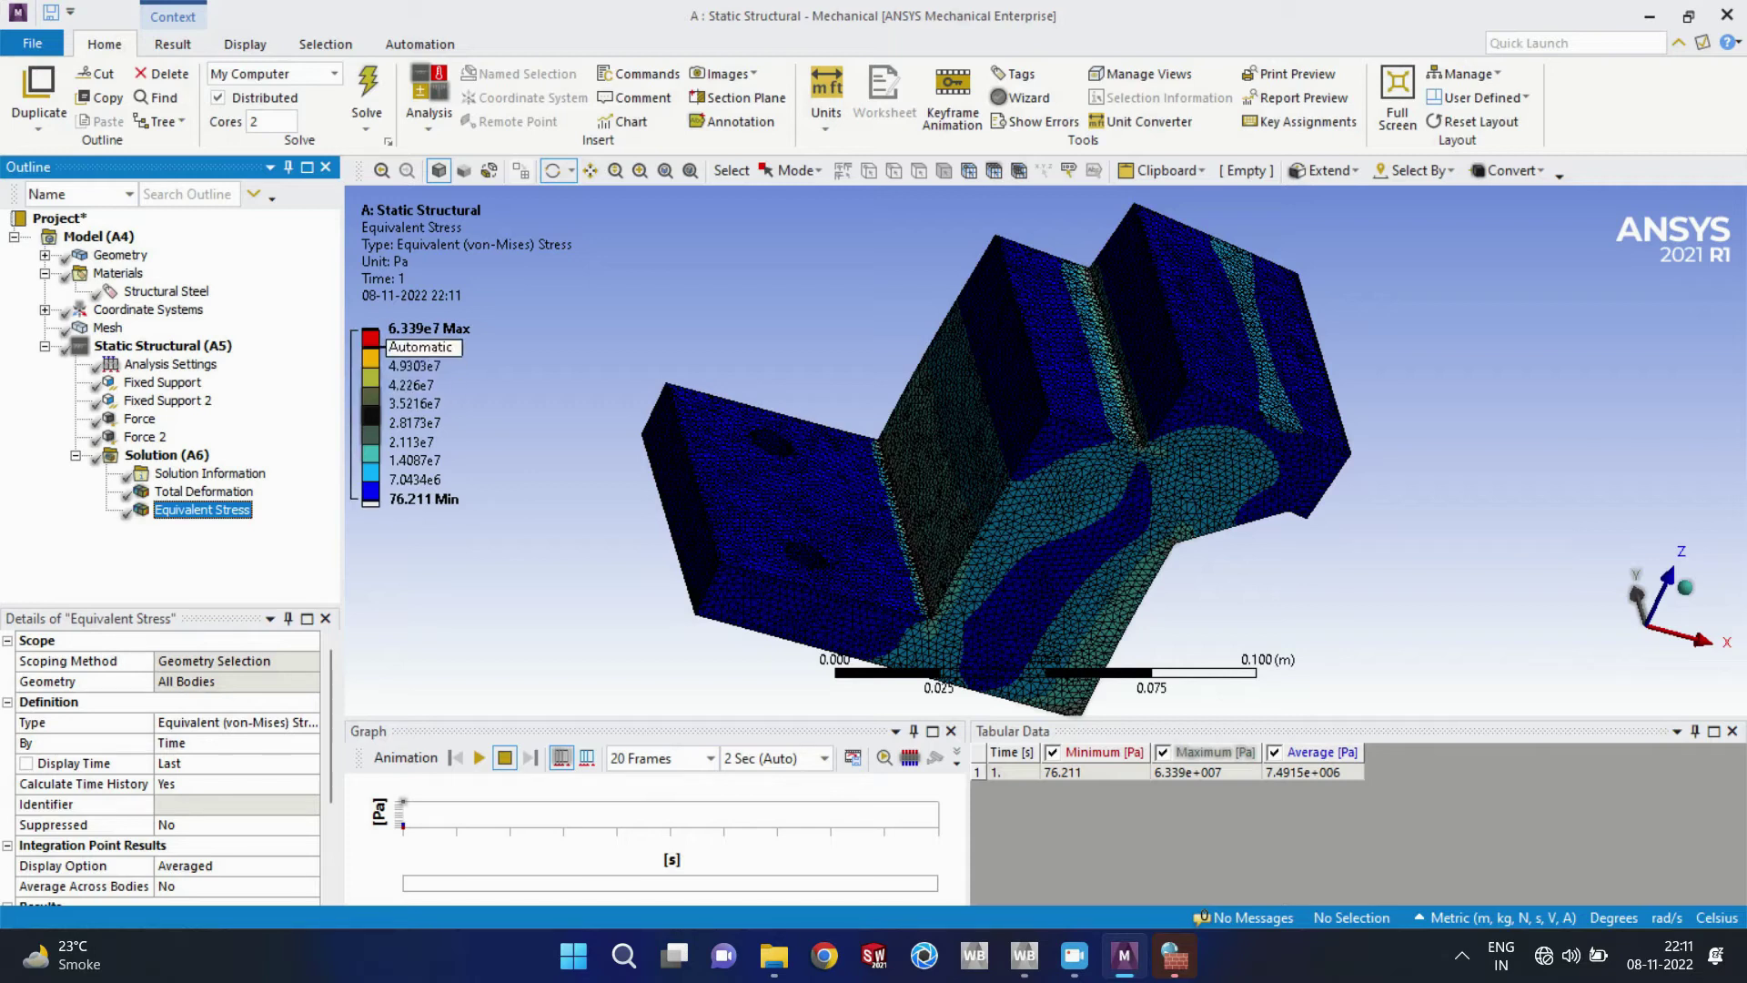
pyautogui.press('Escape')
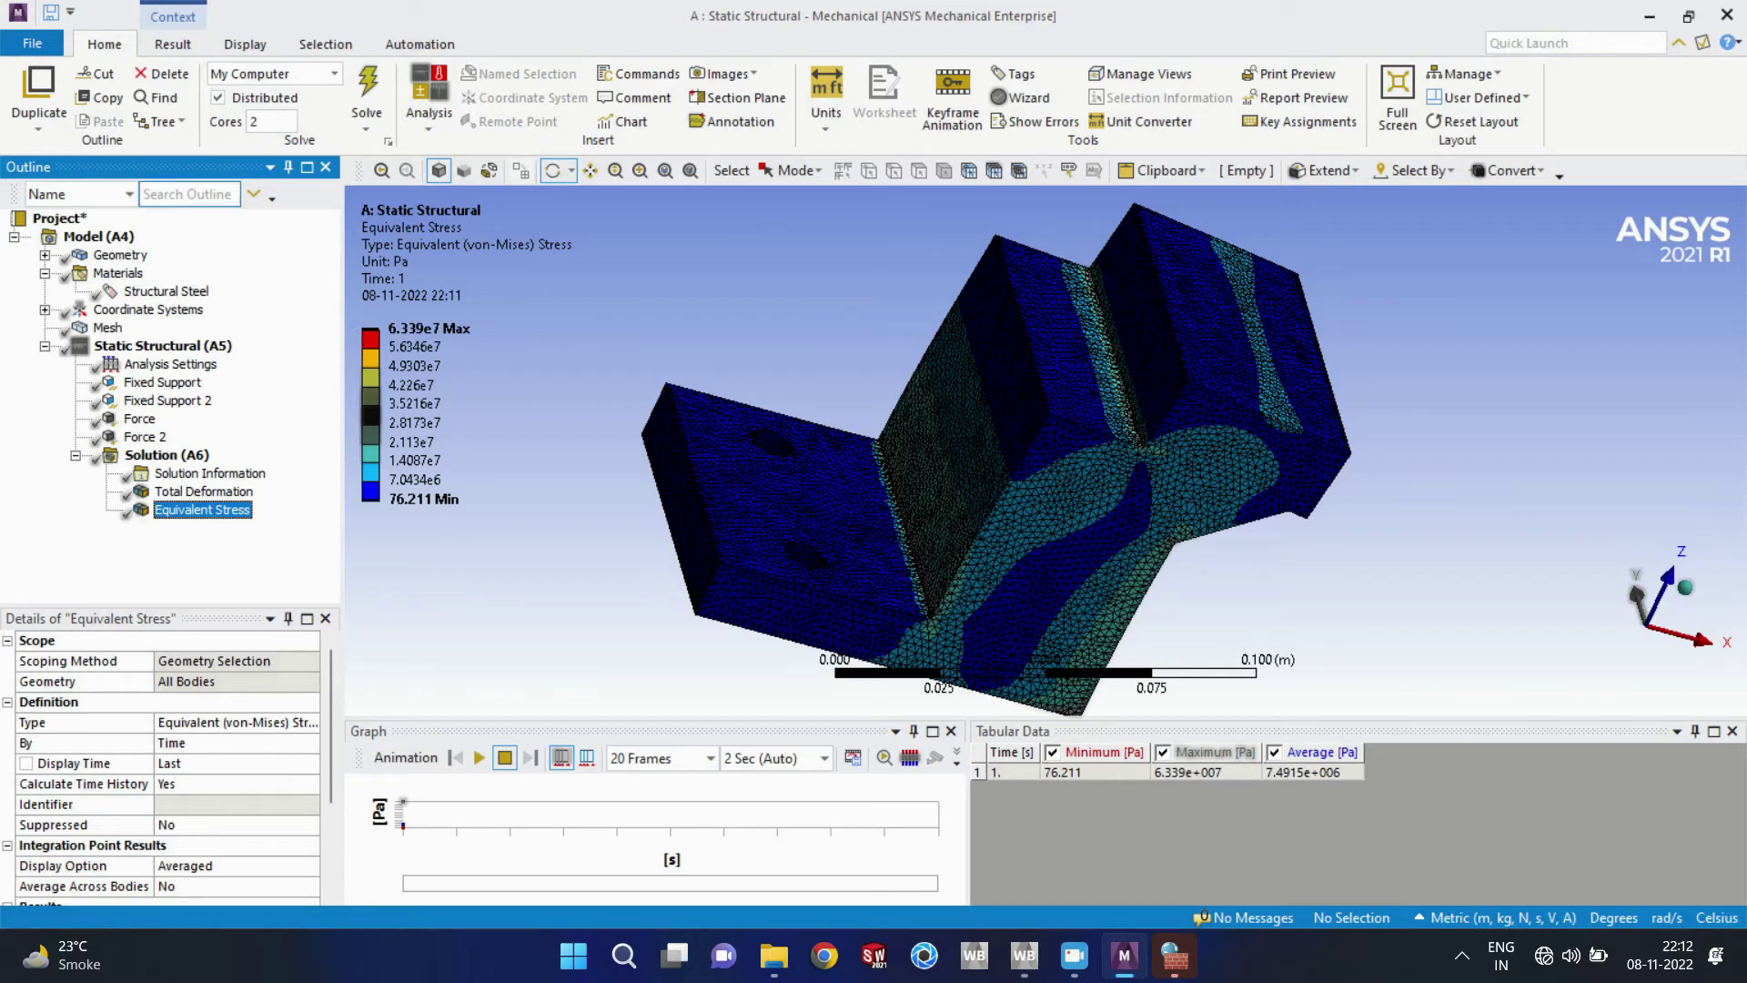
# Step: Start saving the project as Static Structural - Part 1 in the Topology Optimization folder on the Desktop
pyautogui.click(51, 12)
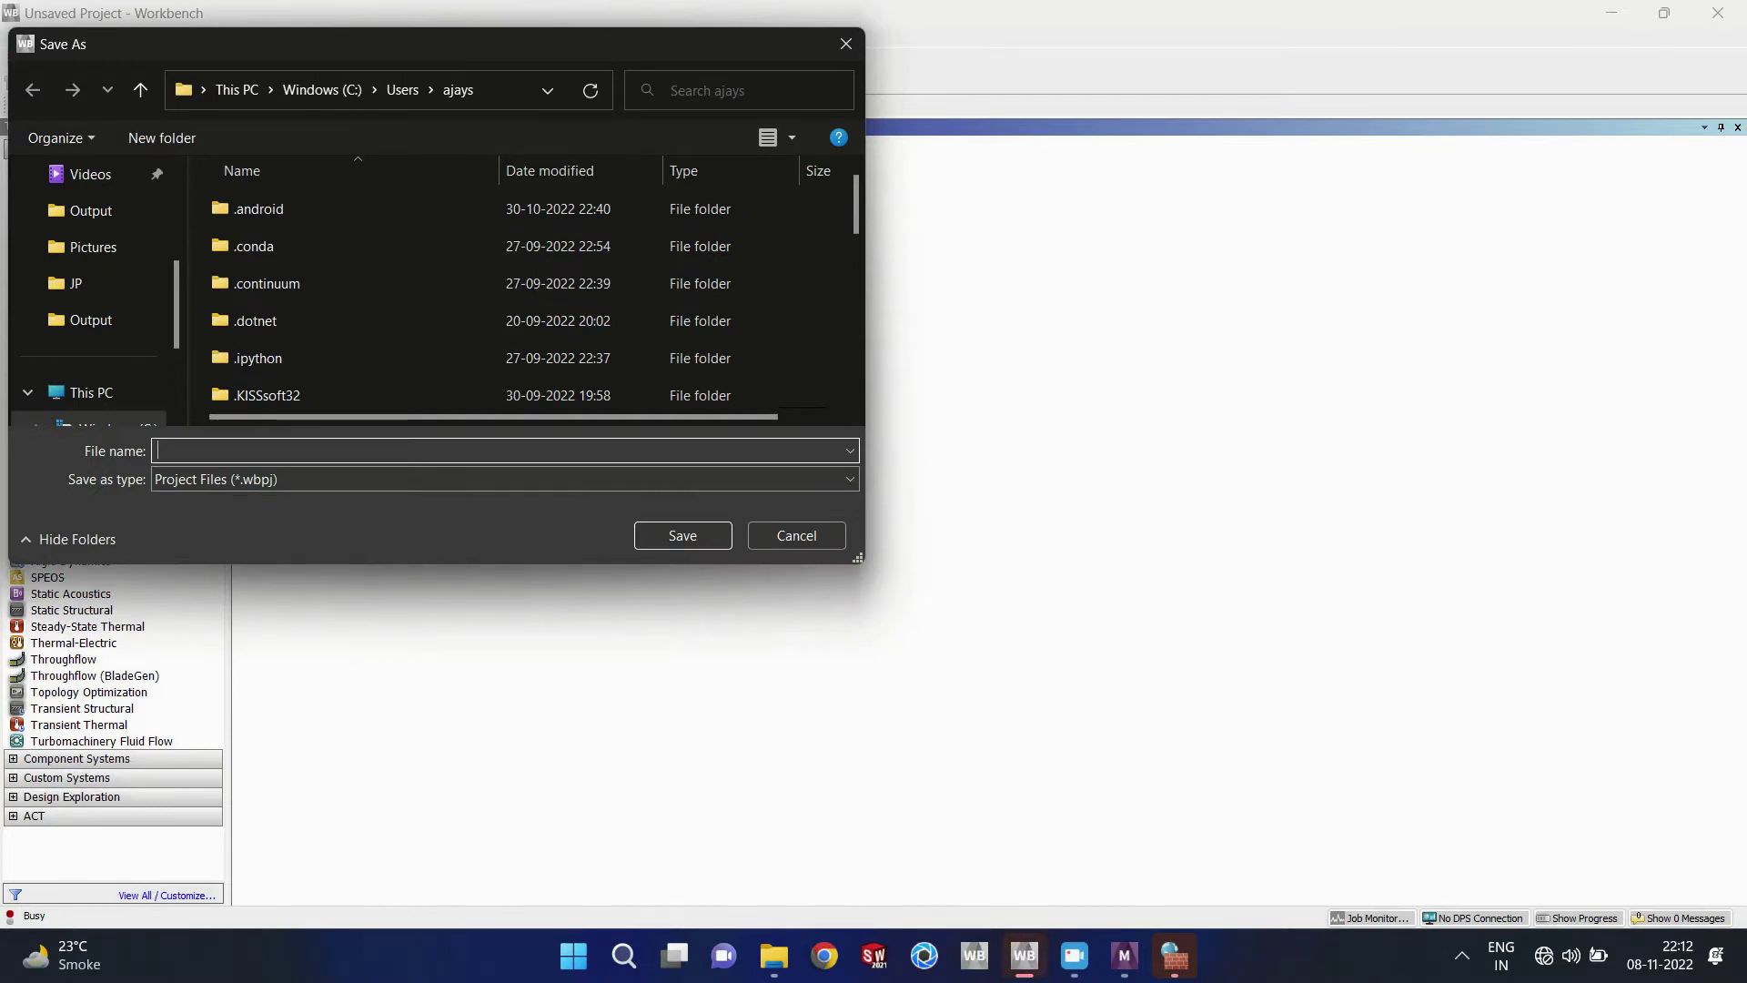
pyautogui.write('T')
pyautogui.press('BackSpace')
pyautogui.write('Static Structural - Part 1')
pyautogui.scroll(1, 91, 273)
pyautogui.scroll(2, 91, 283)
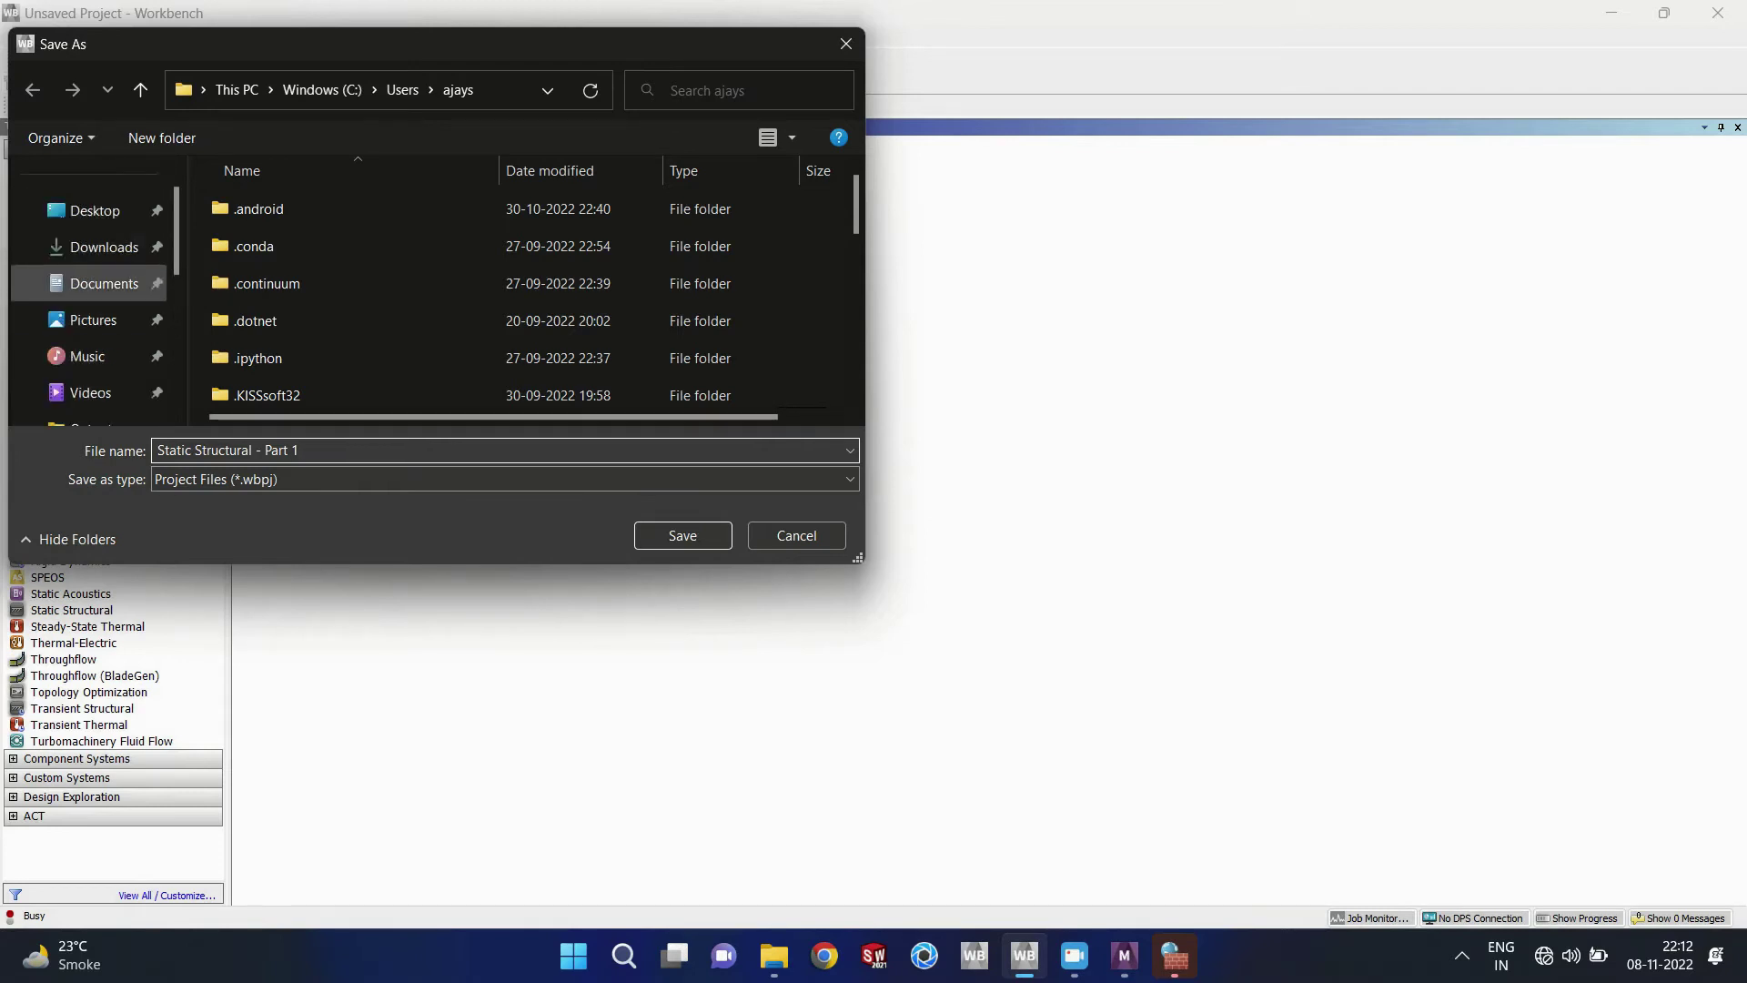
pyautogui.click(91, 210)
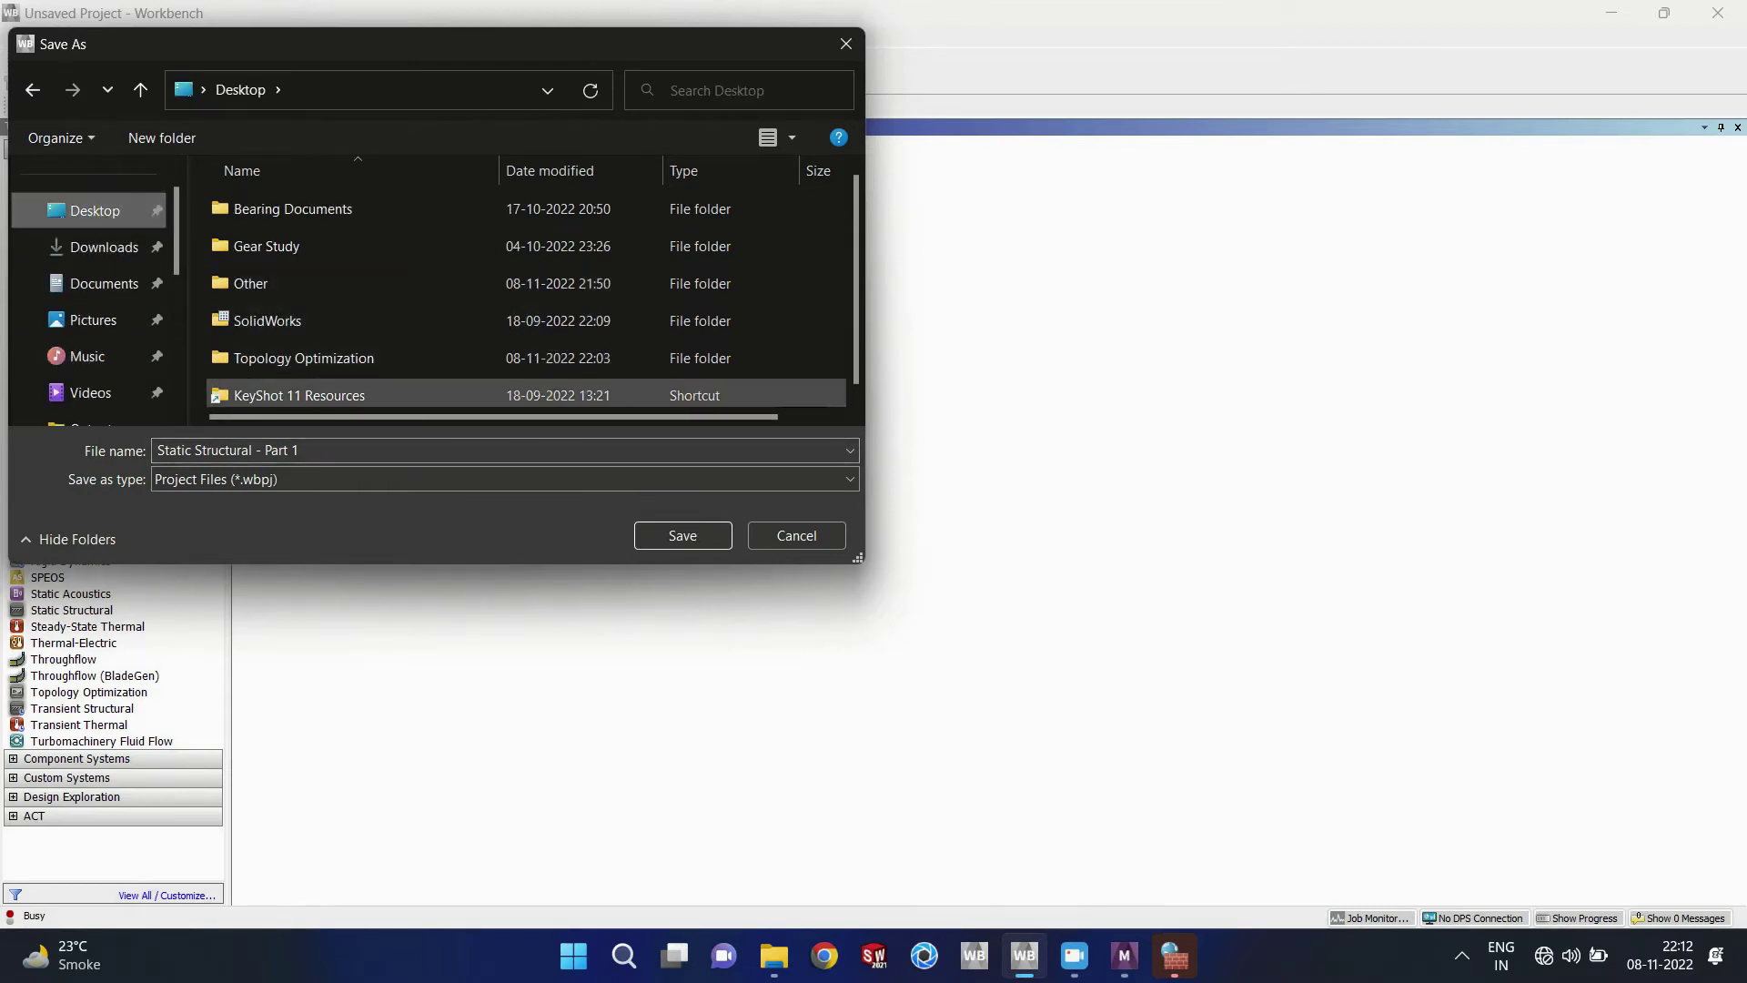
pyautogui.doubleClick(303, 358)
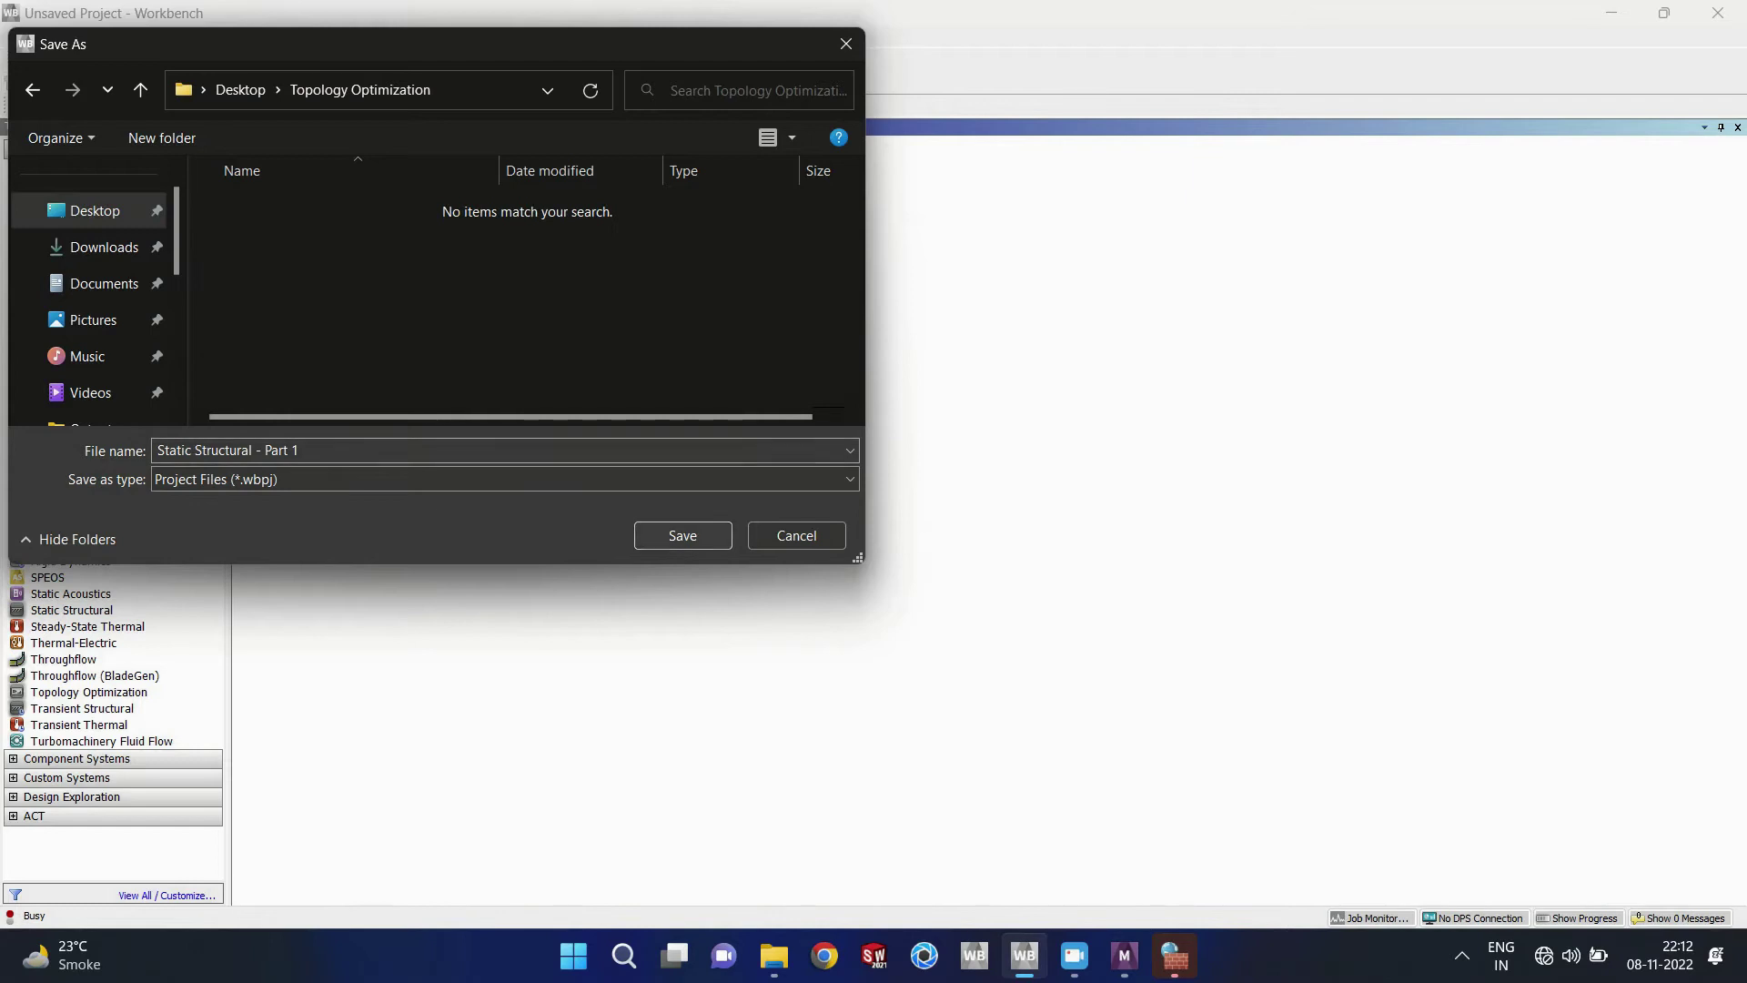
# Step: Create a folder named Ansys inside the Topology Optimization folder and save the project in it
pyautogui.rightClick(345, 302)
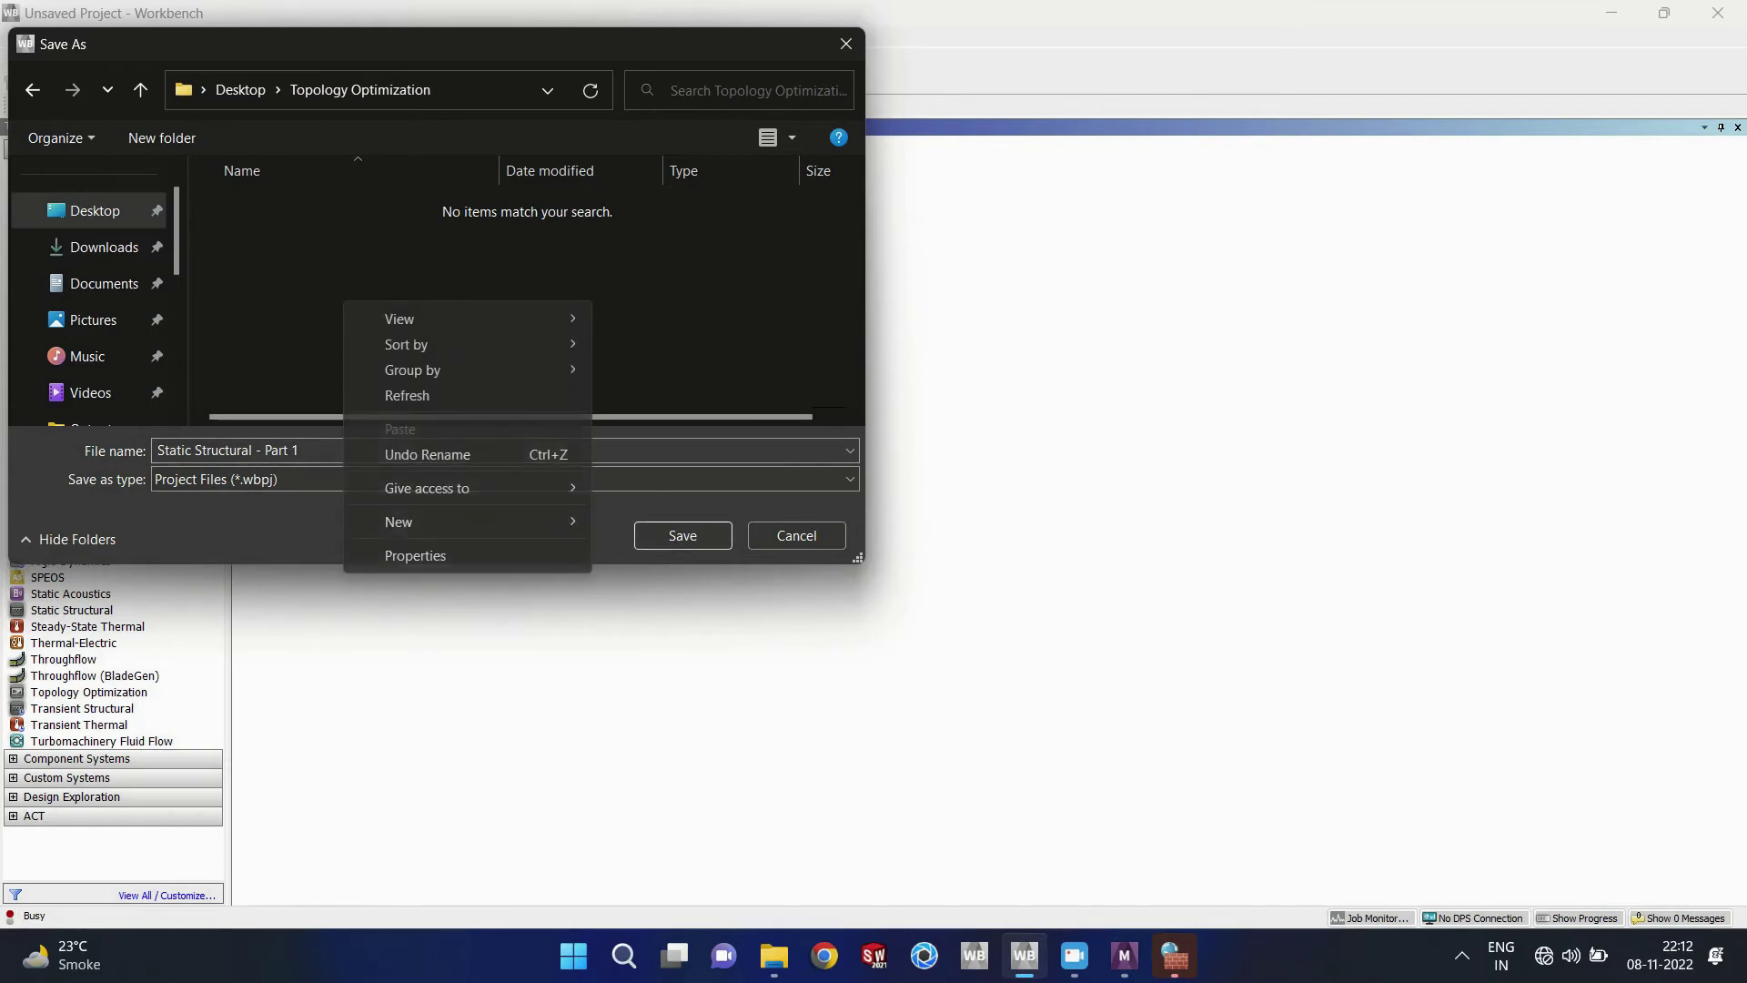
pyautogui.moveTo(473, 522)
pyautogui.click(637, 519)
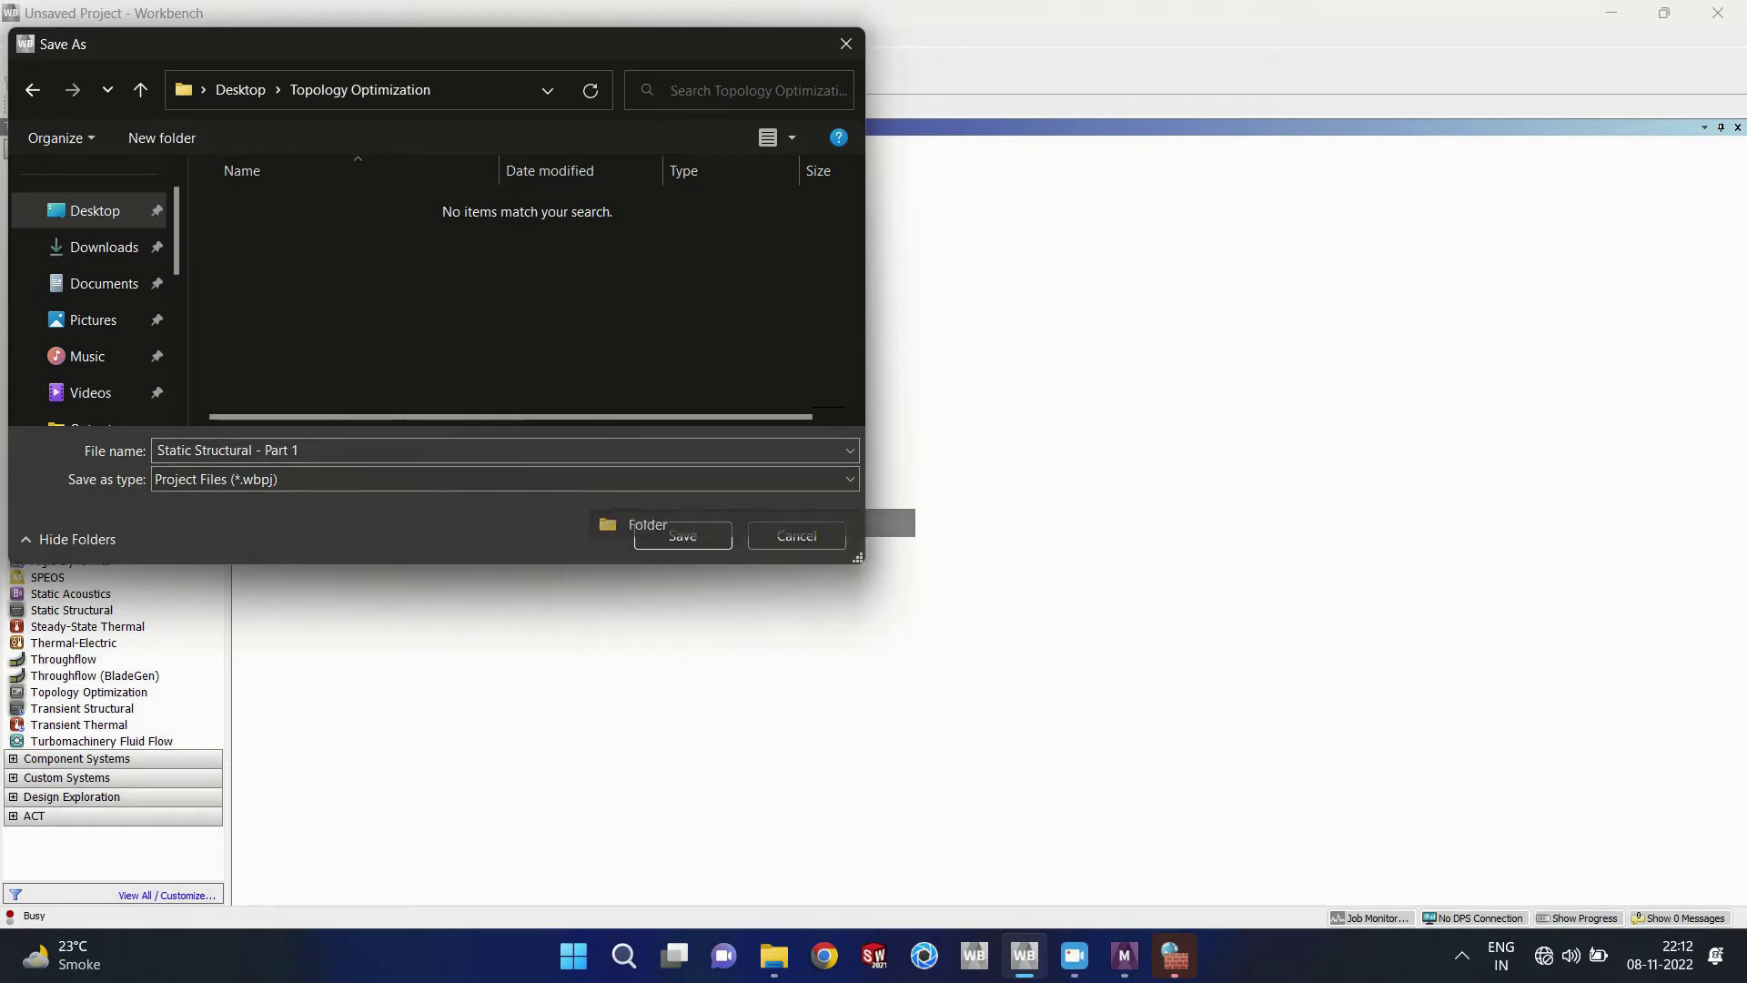
pyautogui.write('Ansys')
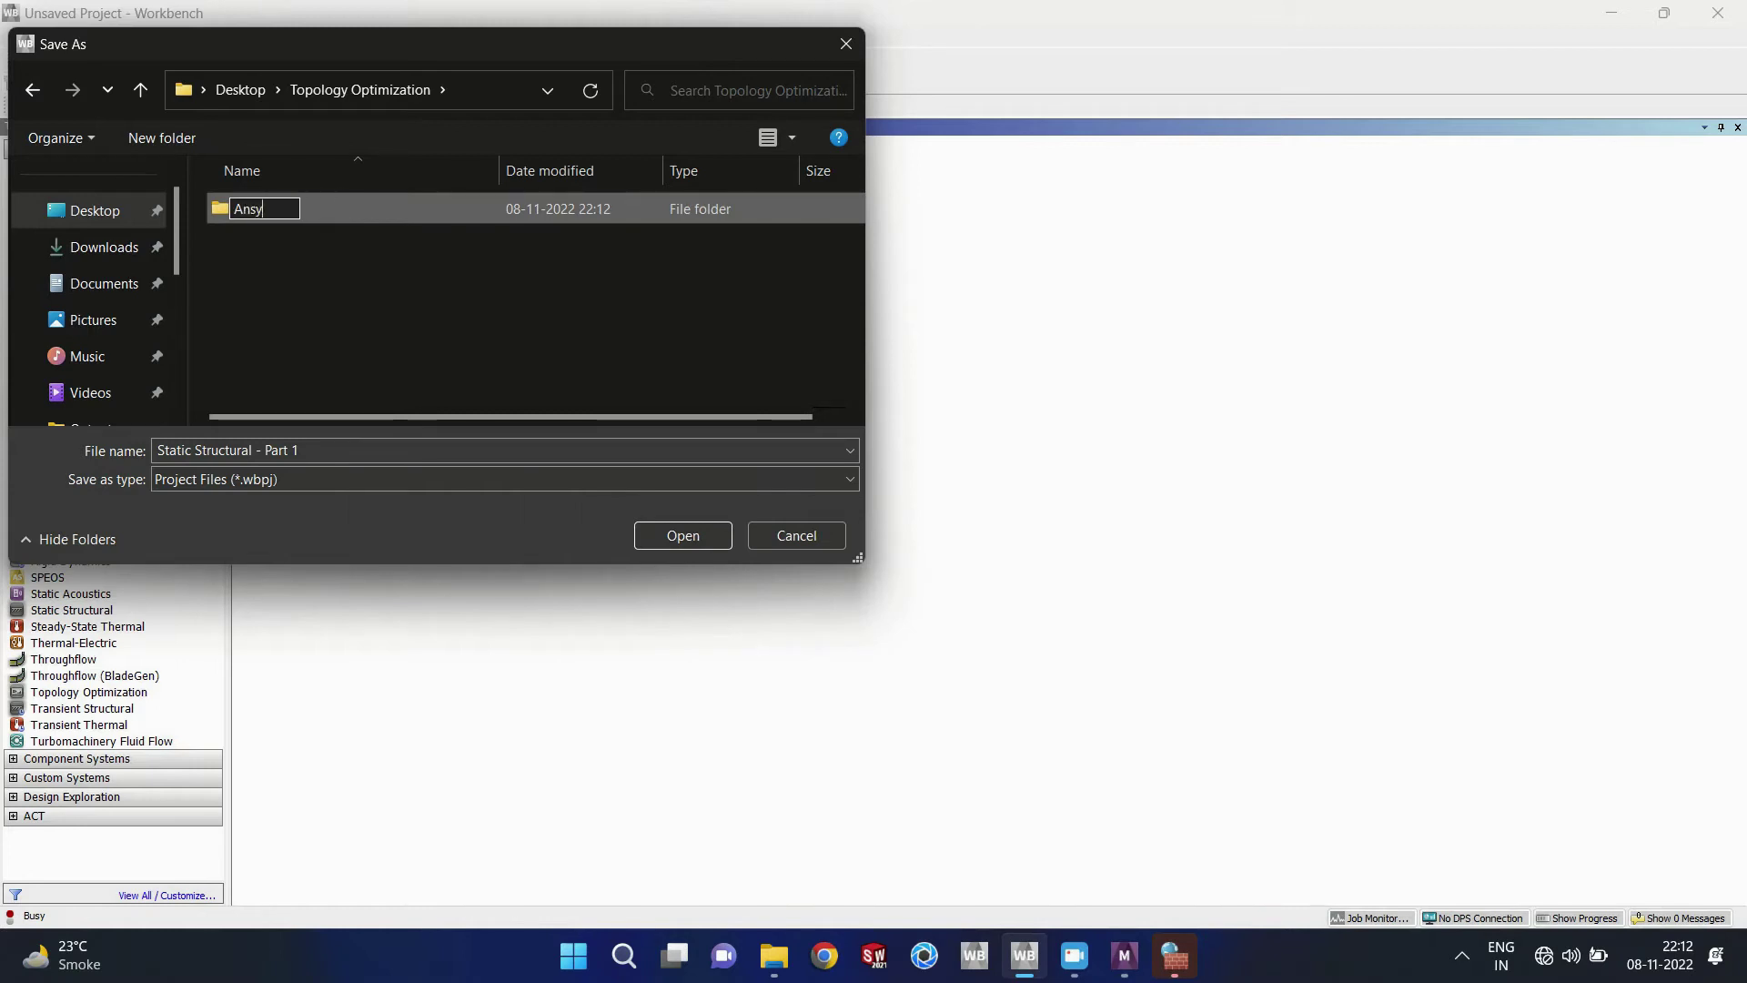
pyautogui.press('BackSpace')
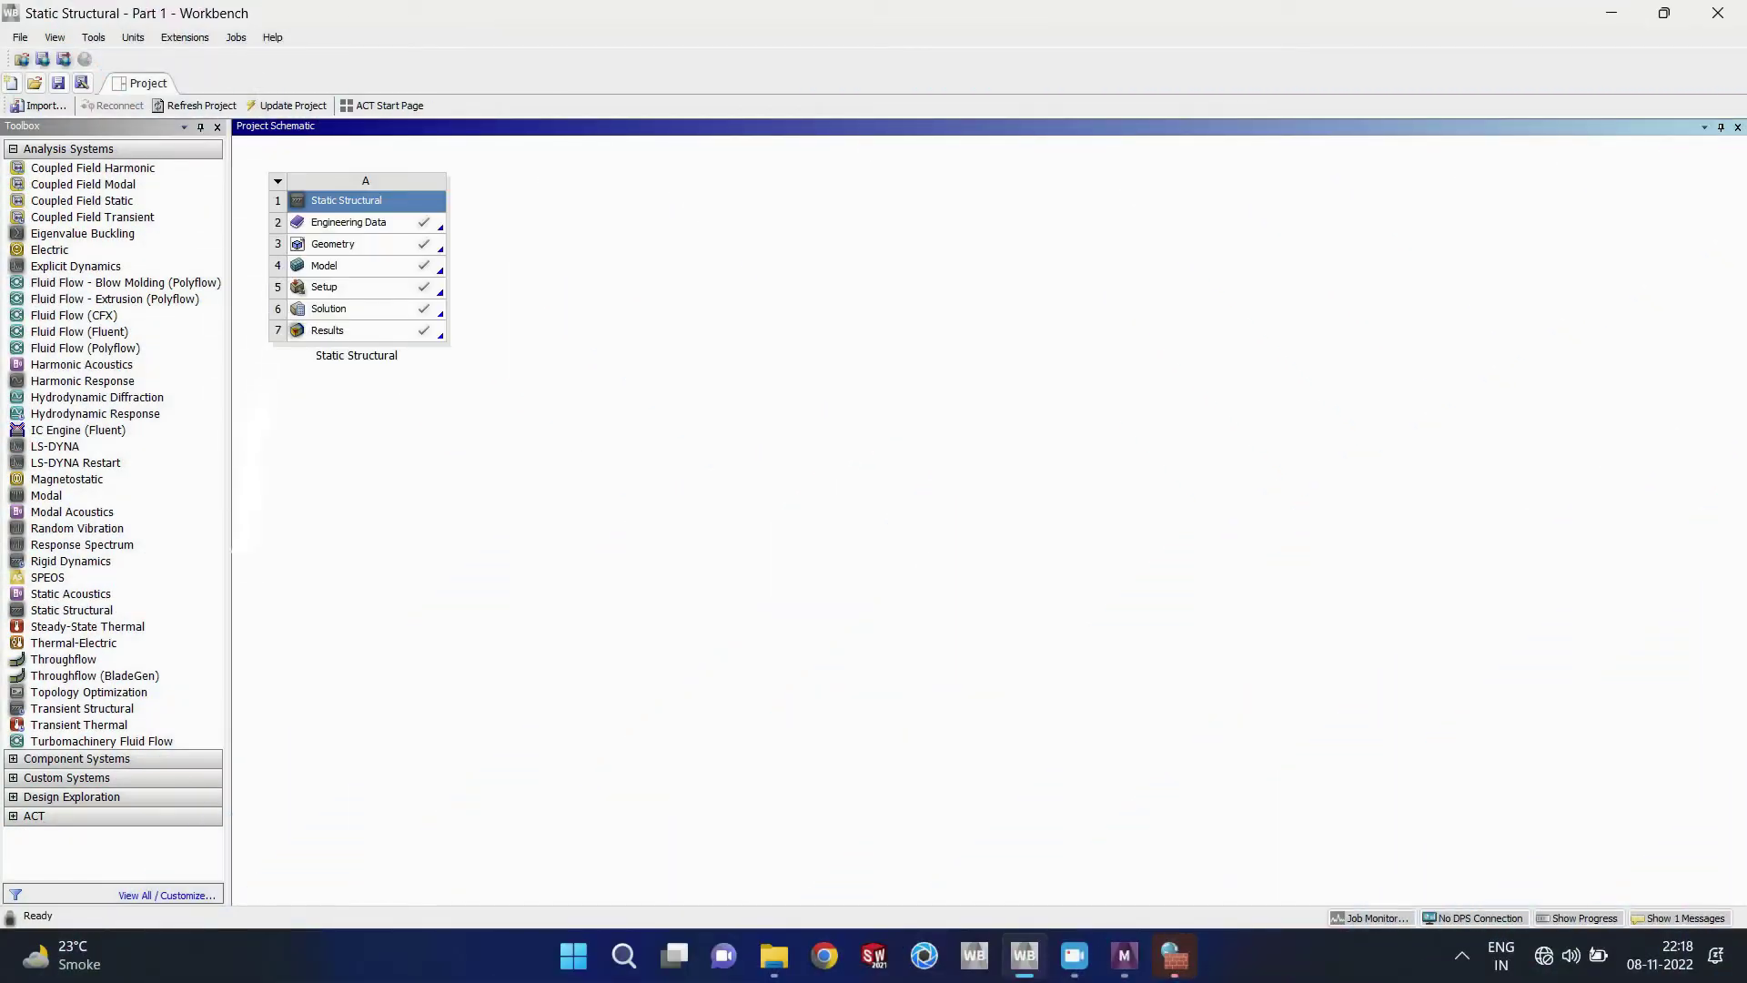
# Step: Add a Topology Optimization system linked to the Static Structural system and load it in Mechanical
pyautogui.click(88, 692)
pyautogui.moveTo(88, 693); pyautogui.dragTo(572, 221)
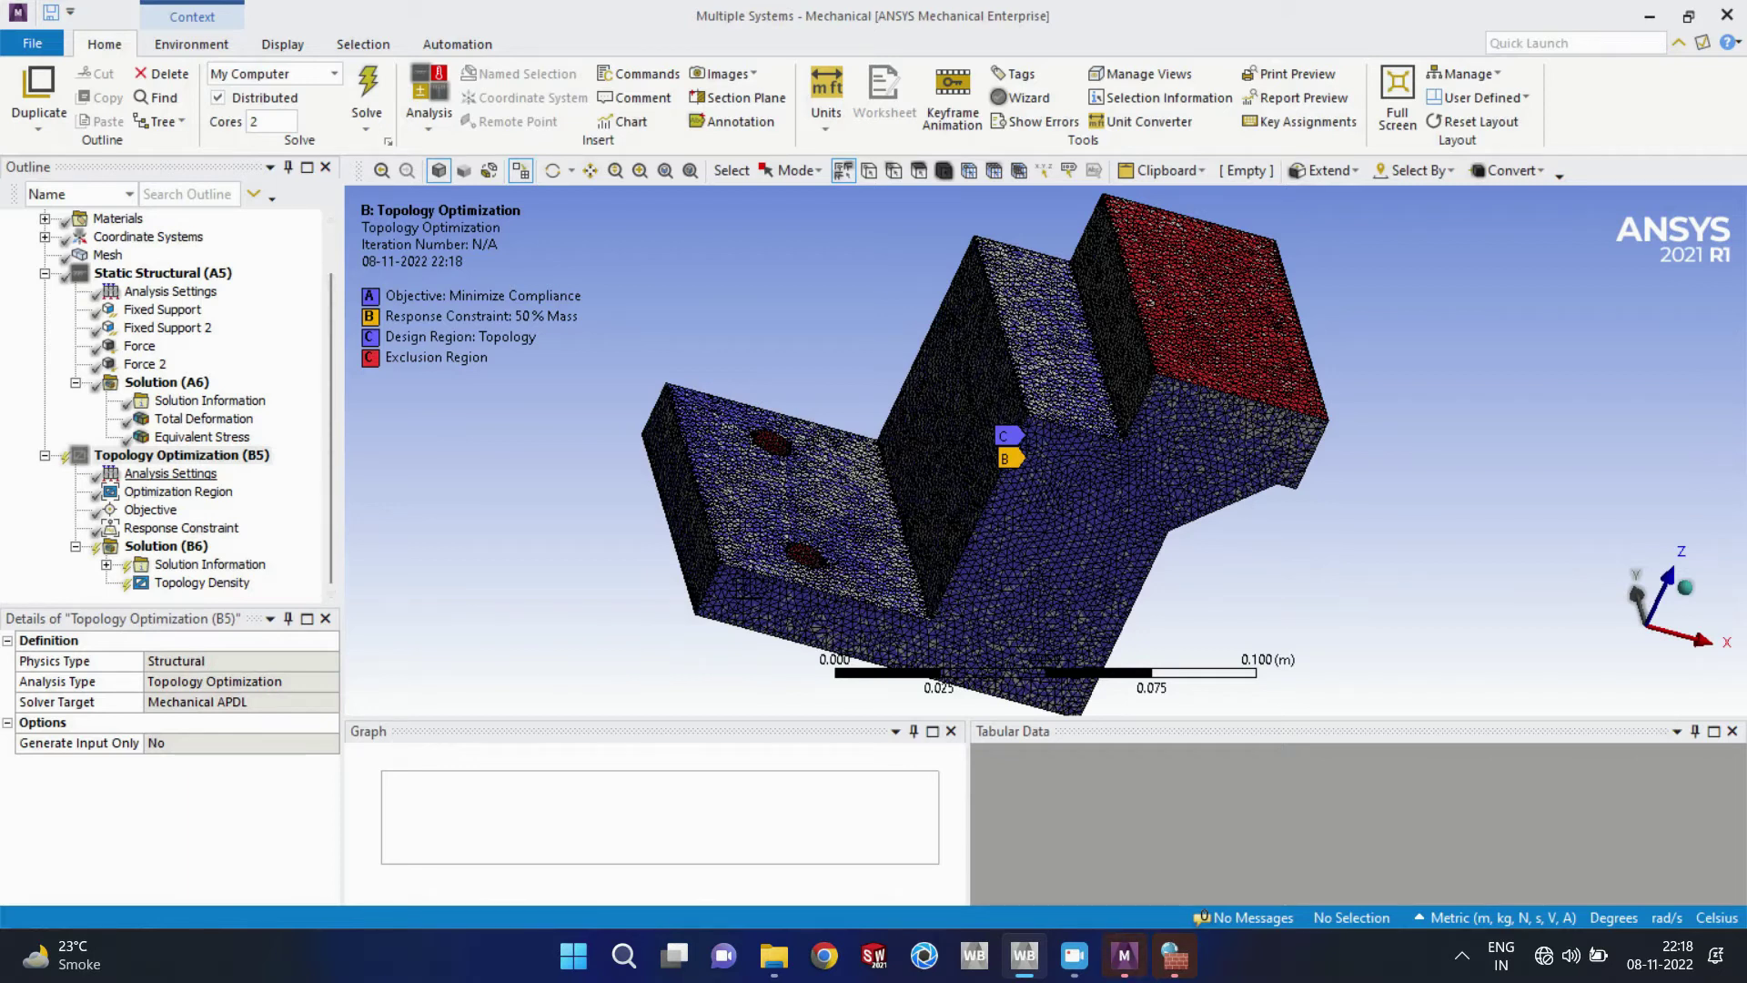
# Step: Examine the topology optimization's analysis settings, from iteration limit, density, convergence and penalty factor to output controls and analysis data management
pyautogui.click(170, 474)
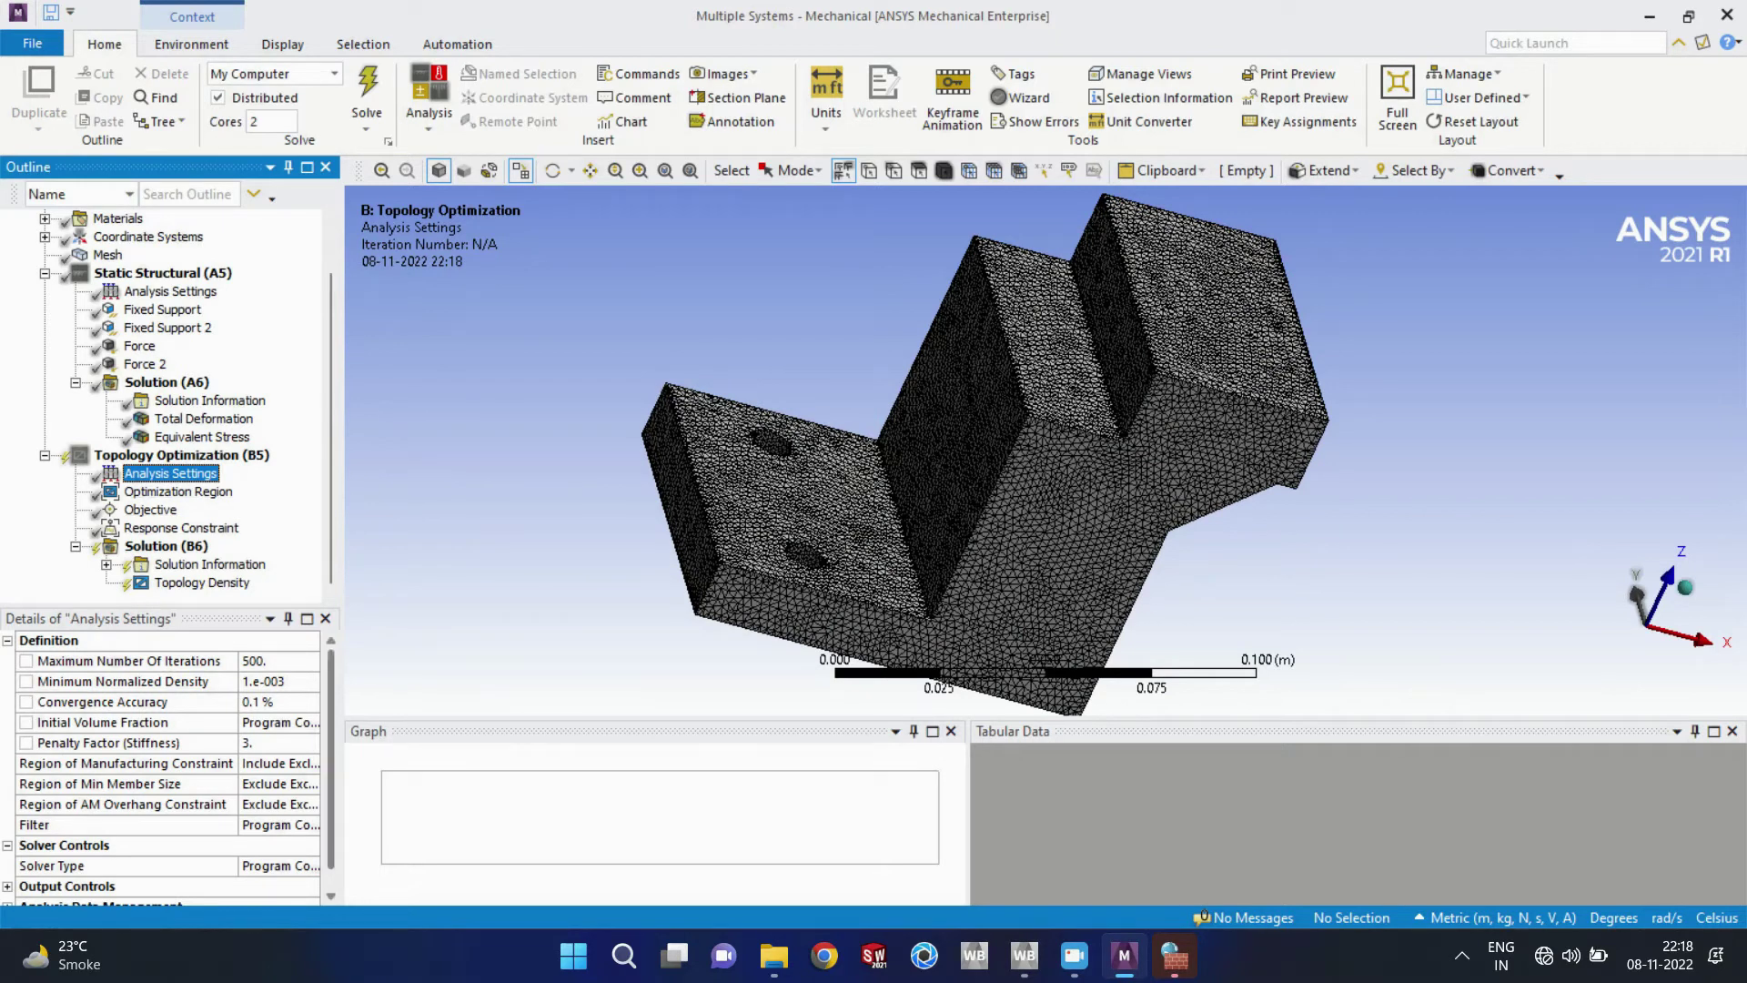
pyautogui.moveTo(343, 691); pyautogui.dragTo(424, 692)
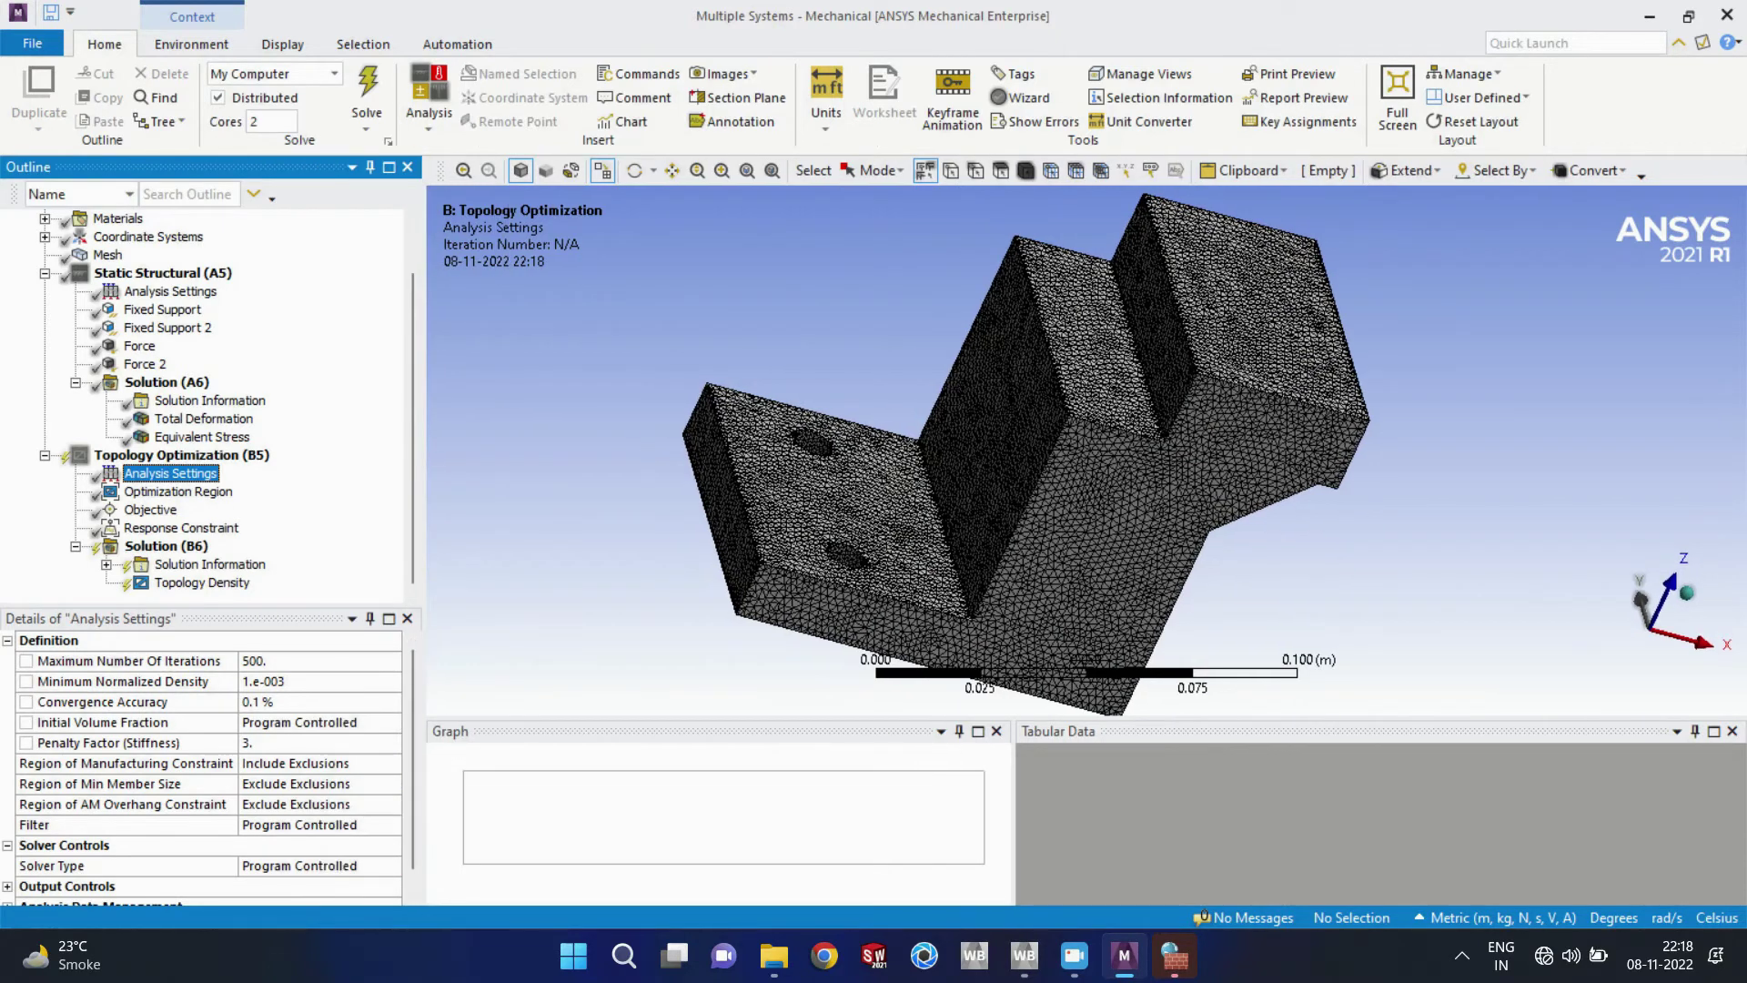
pyautogui.click(300, 662)
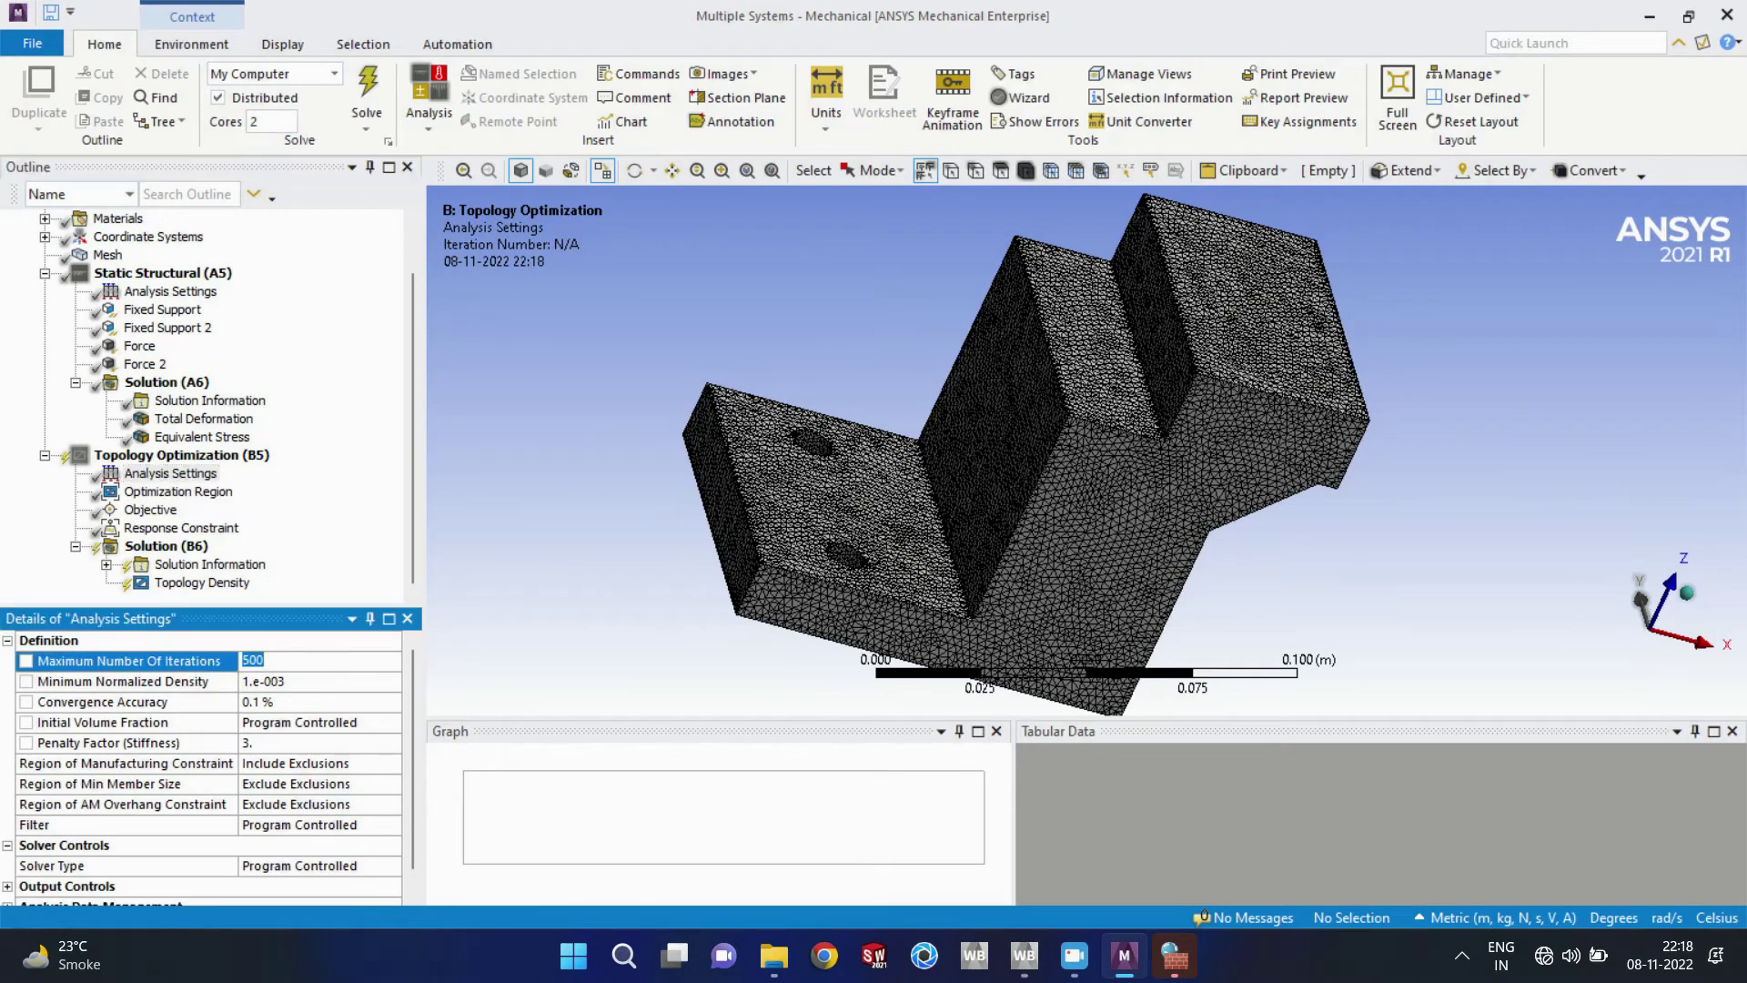
pyautogui.click(301, 682)
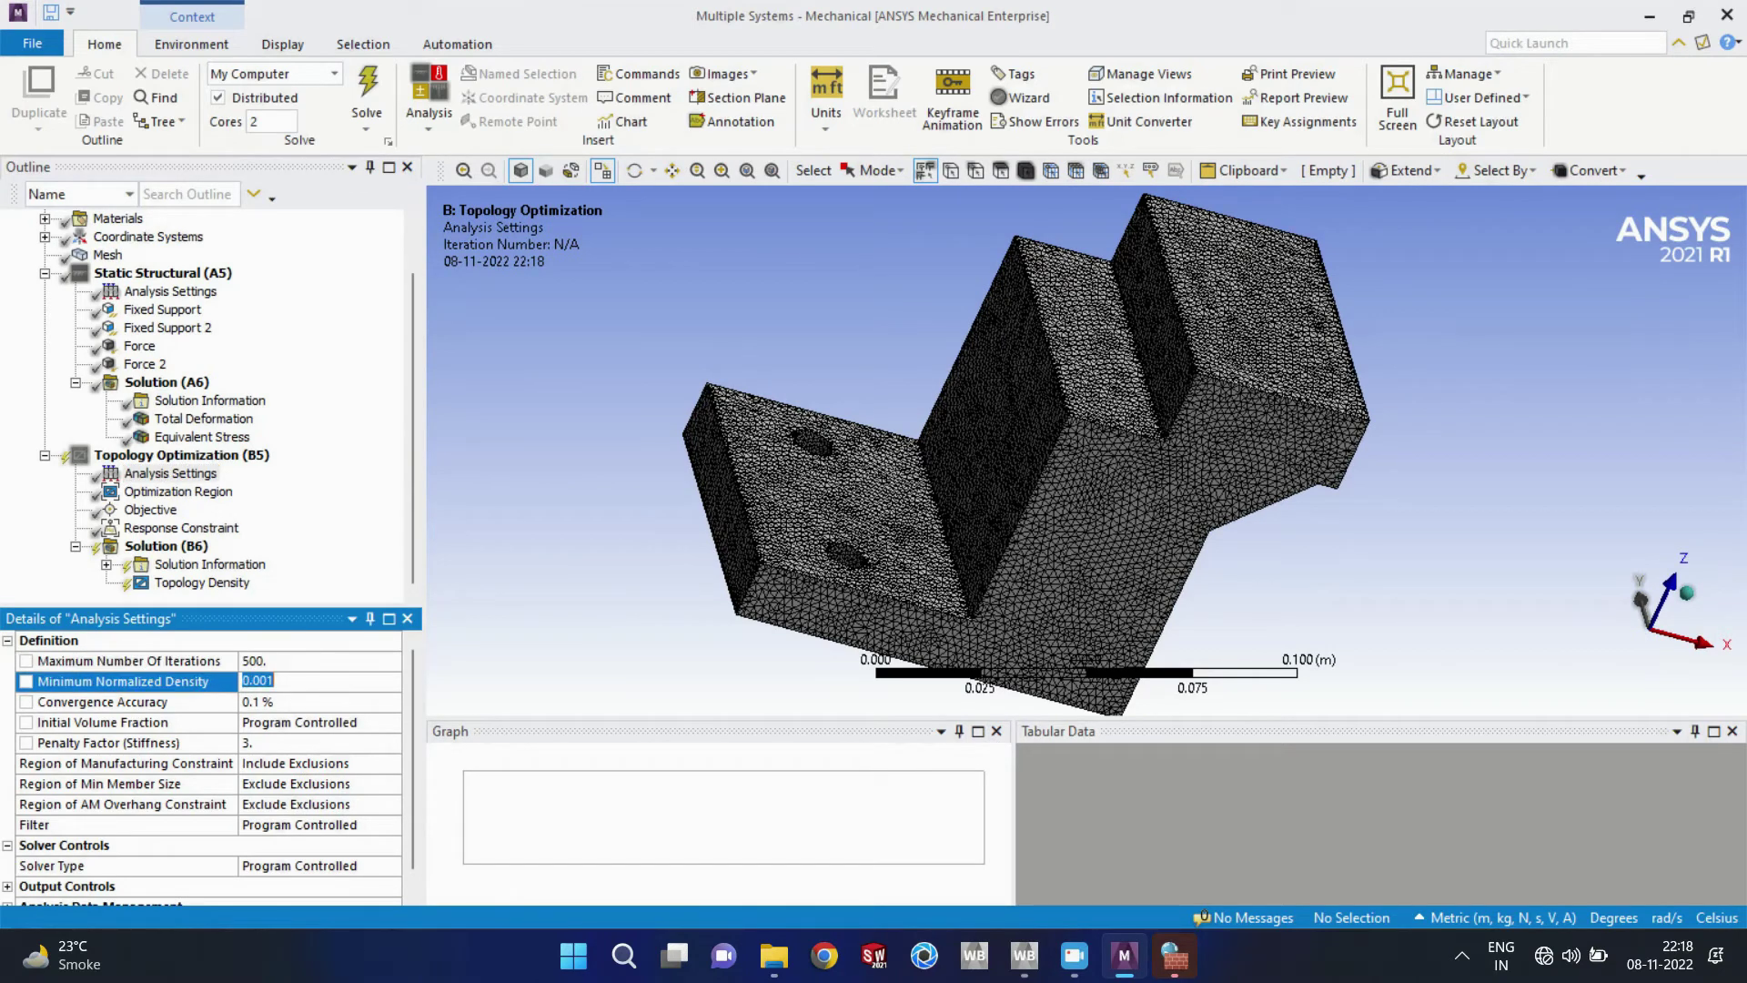
pyautogui.click(300, 701)
pyautogui.click(300, 722)
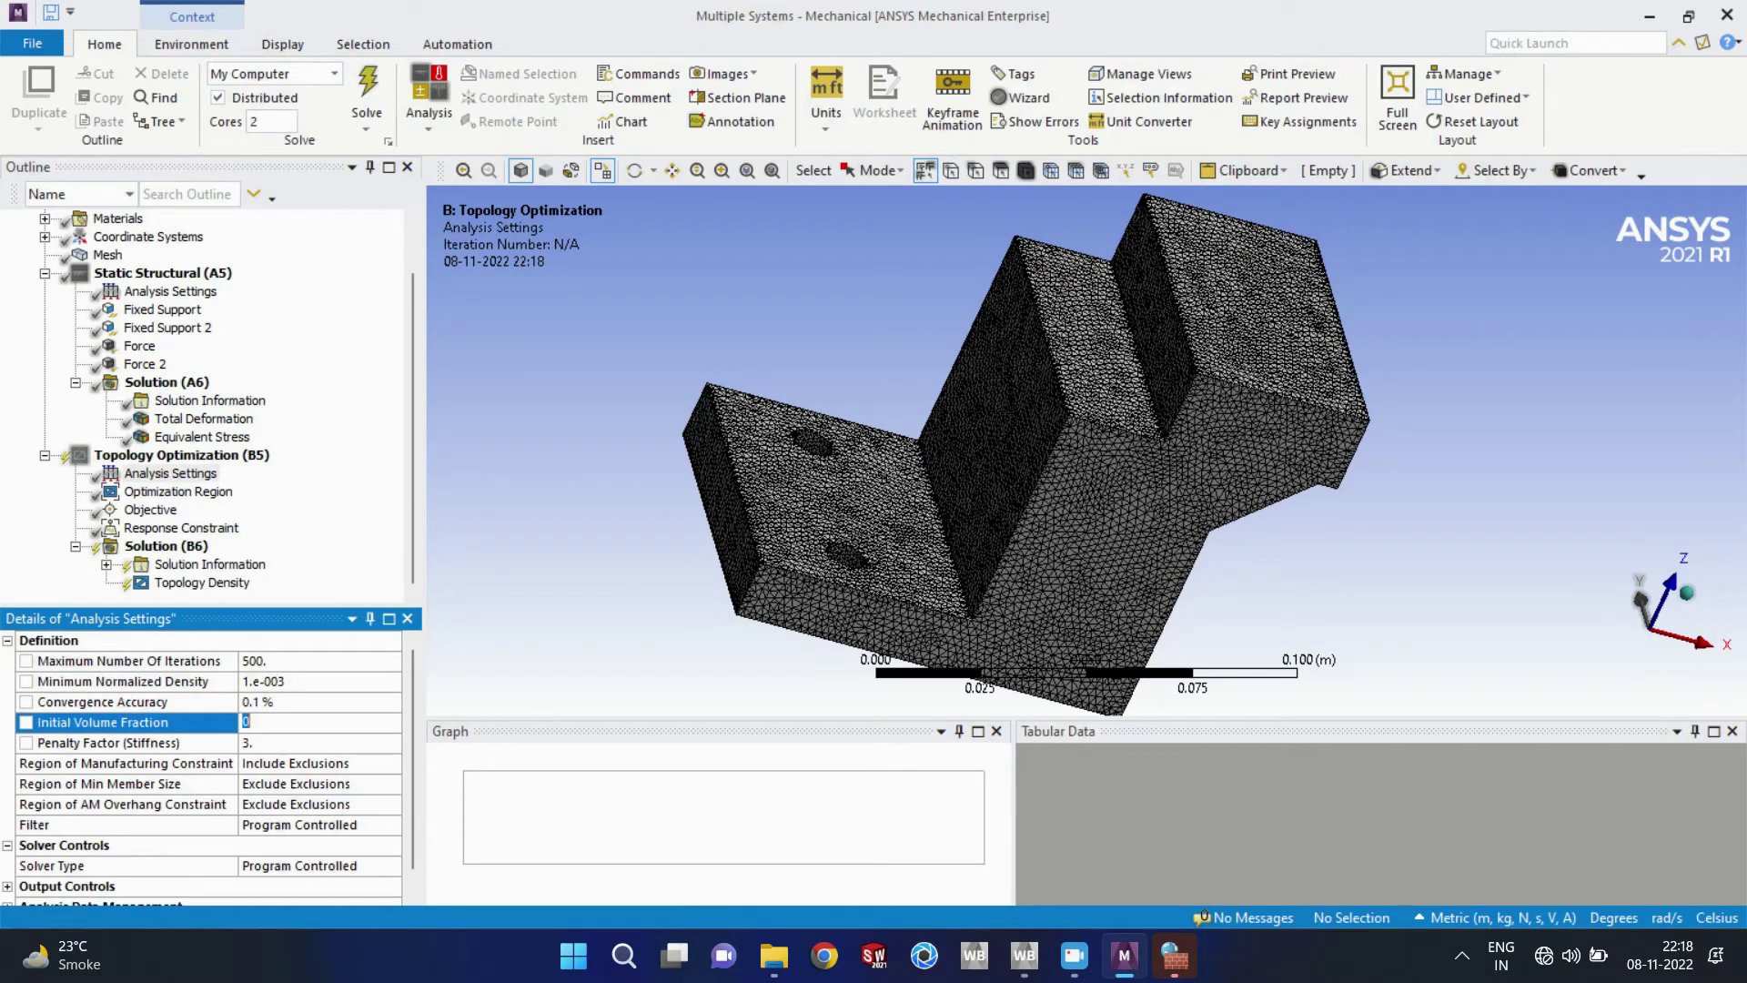
pyautogui.click(301, 742)
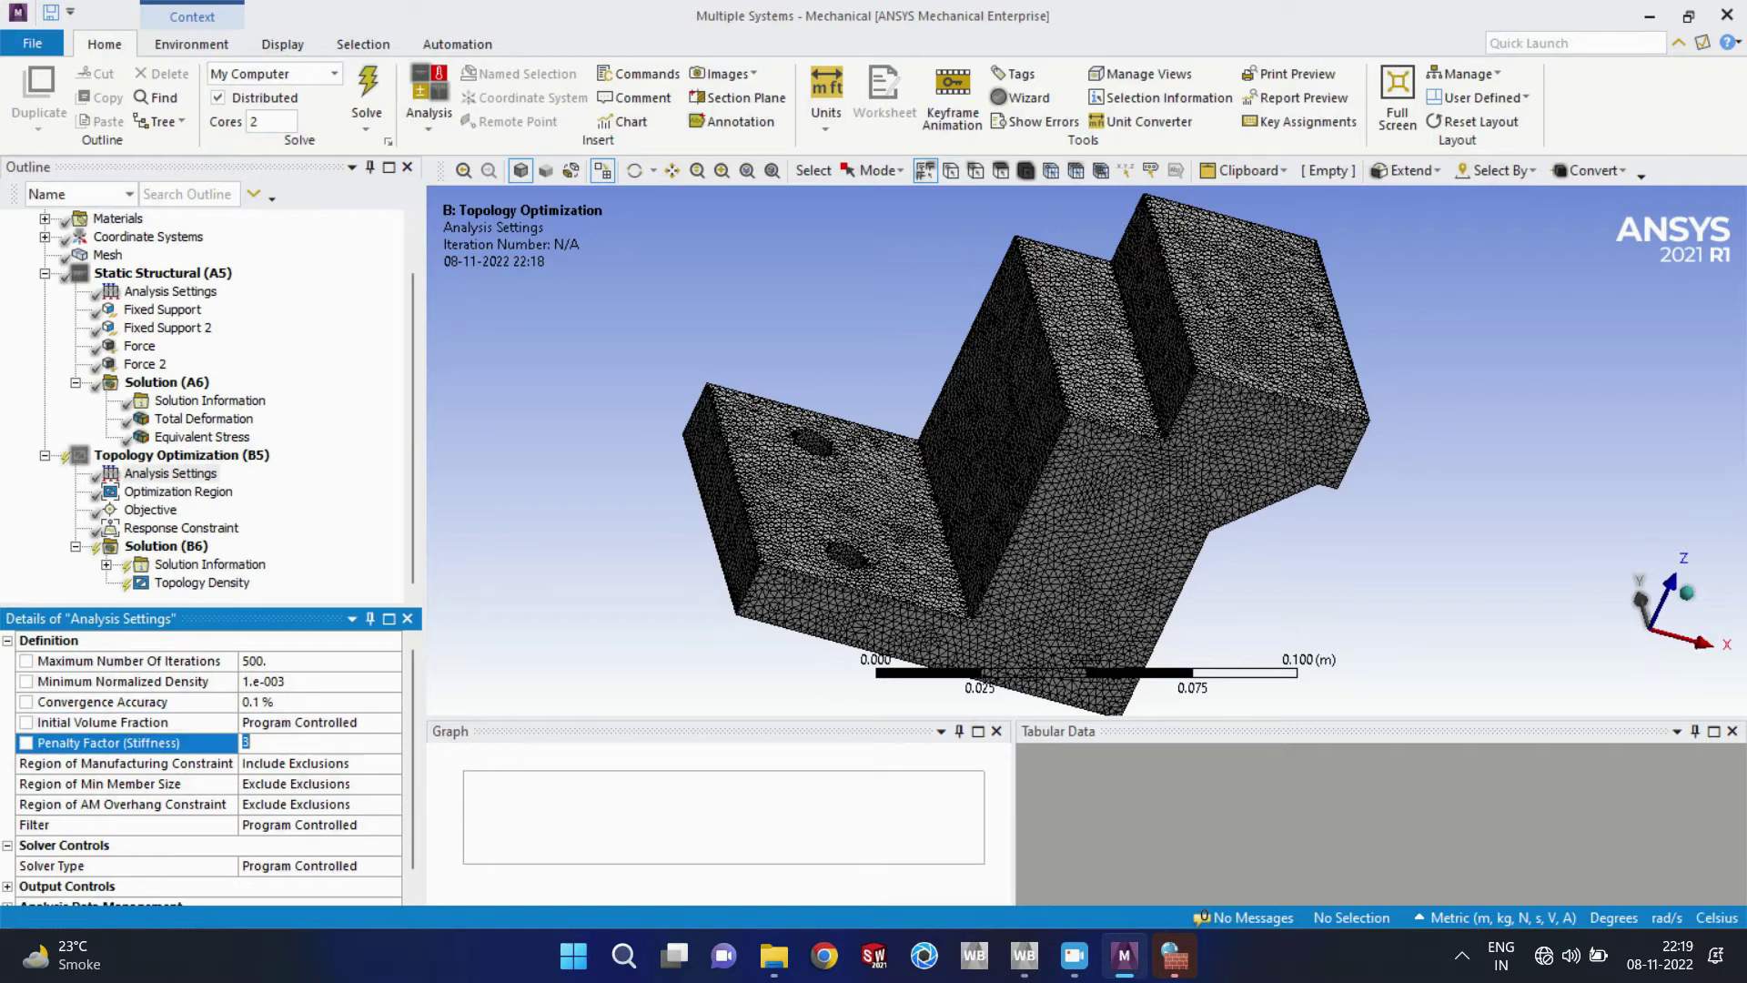
pyautogui.scroll(-1, 209, 769)
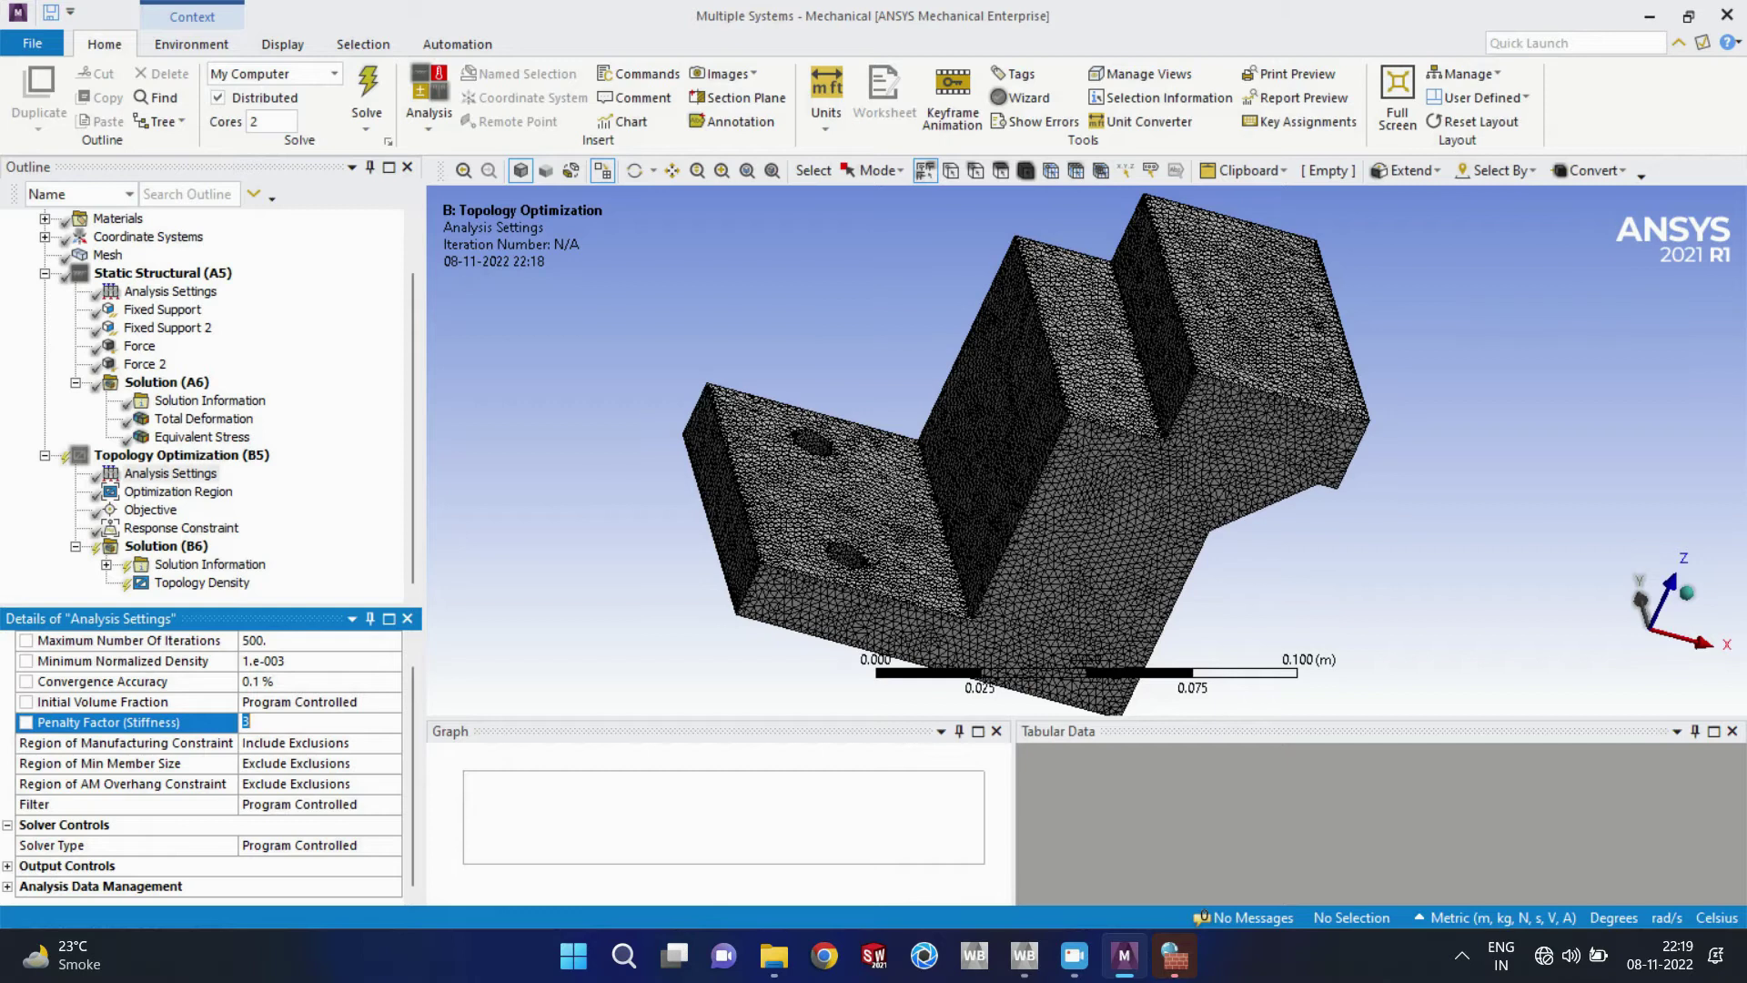
pyautogui.click(7, 865)
pyautogui.scroll(-1, 209, 769)
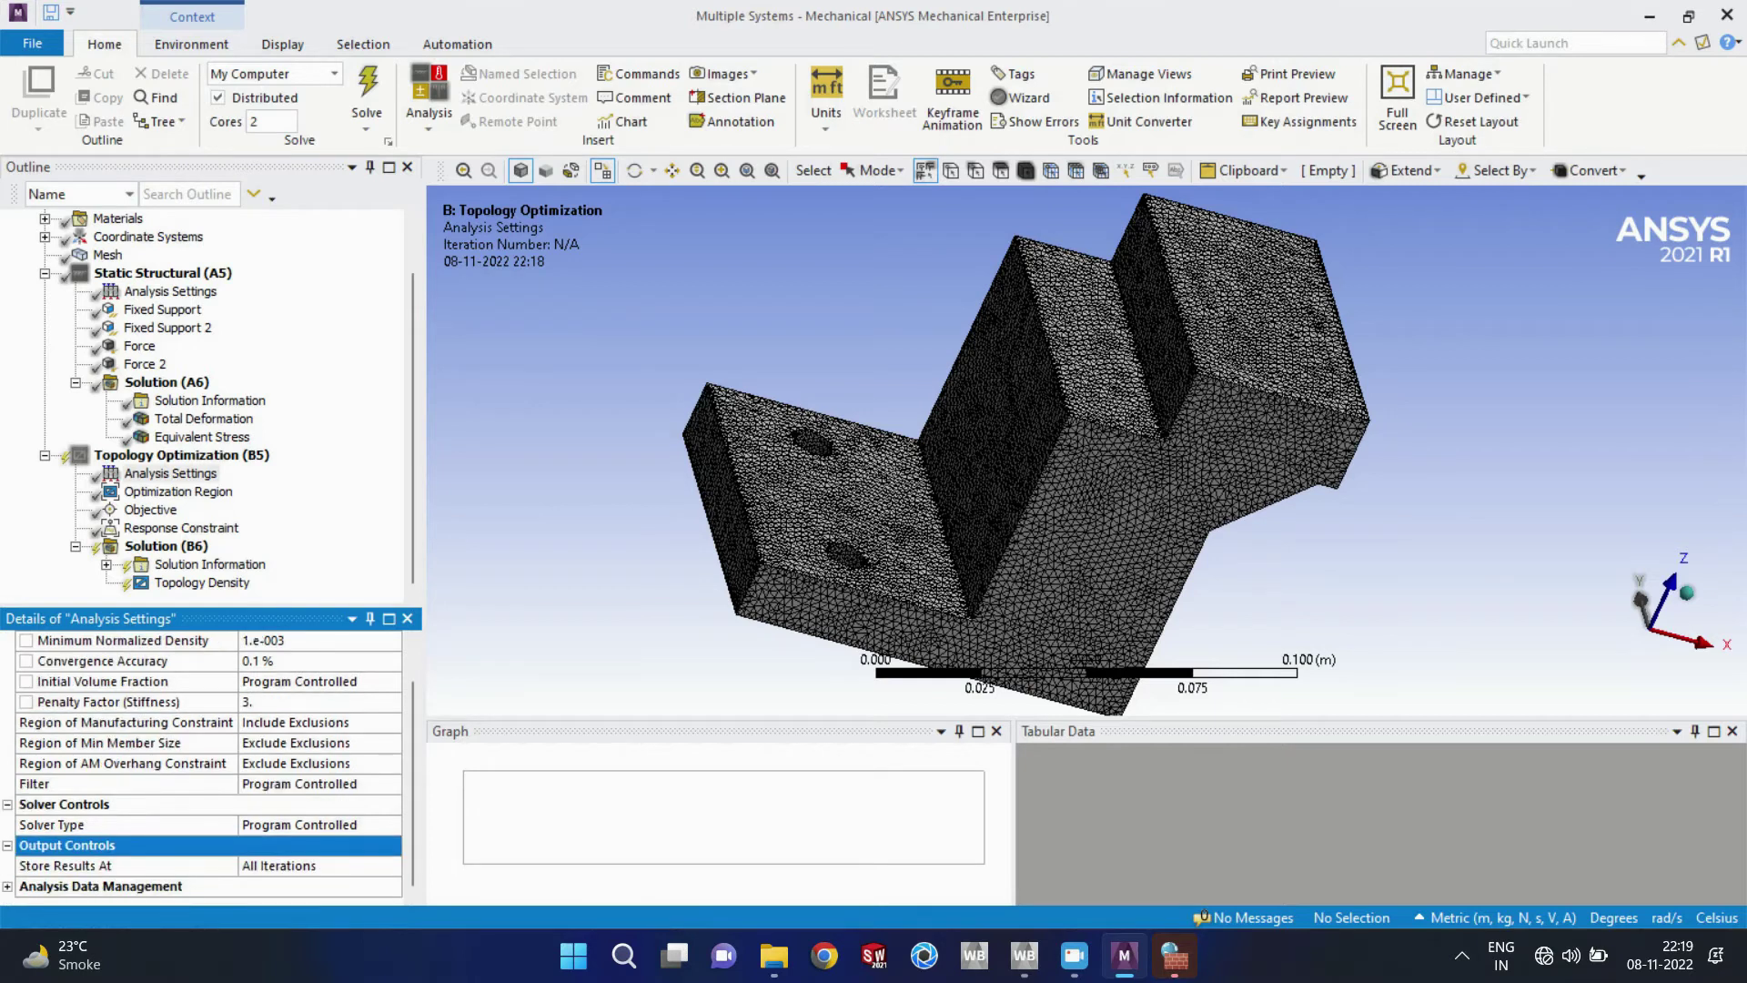
pyautogui.click(8, 886)
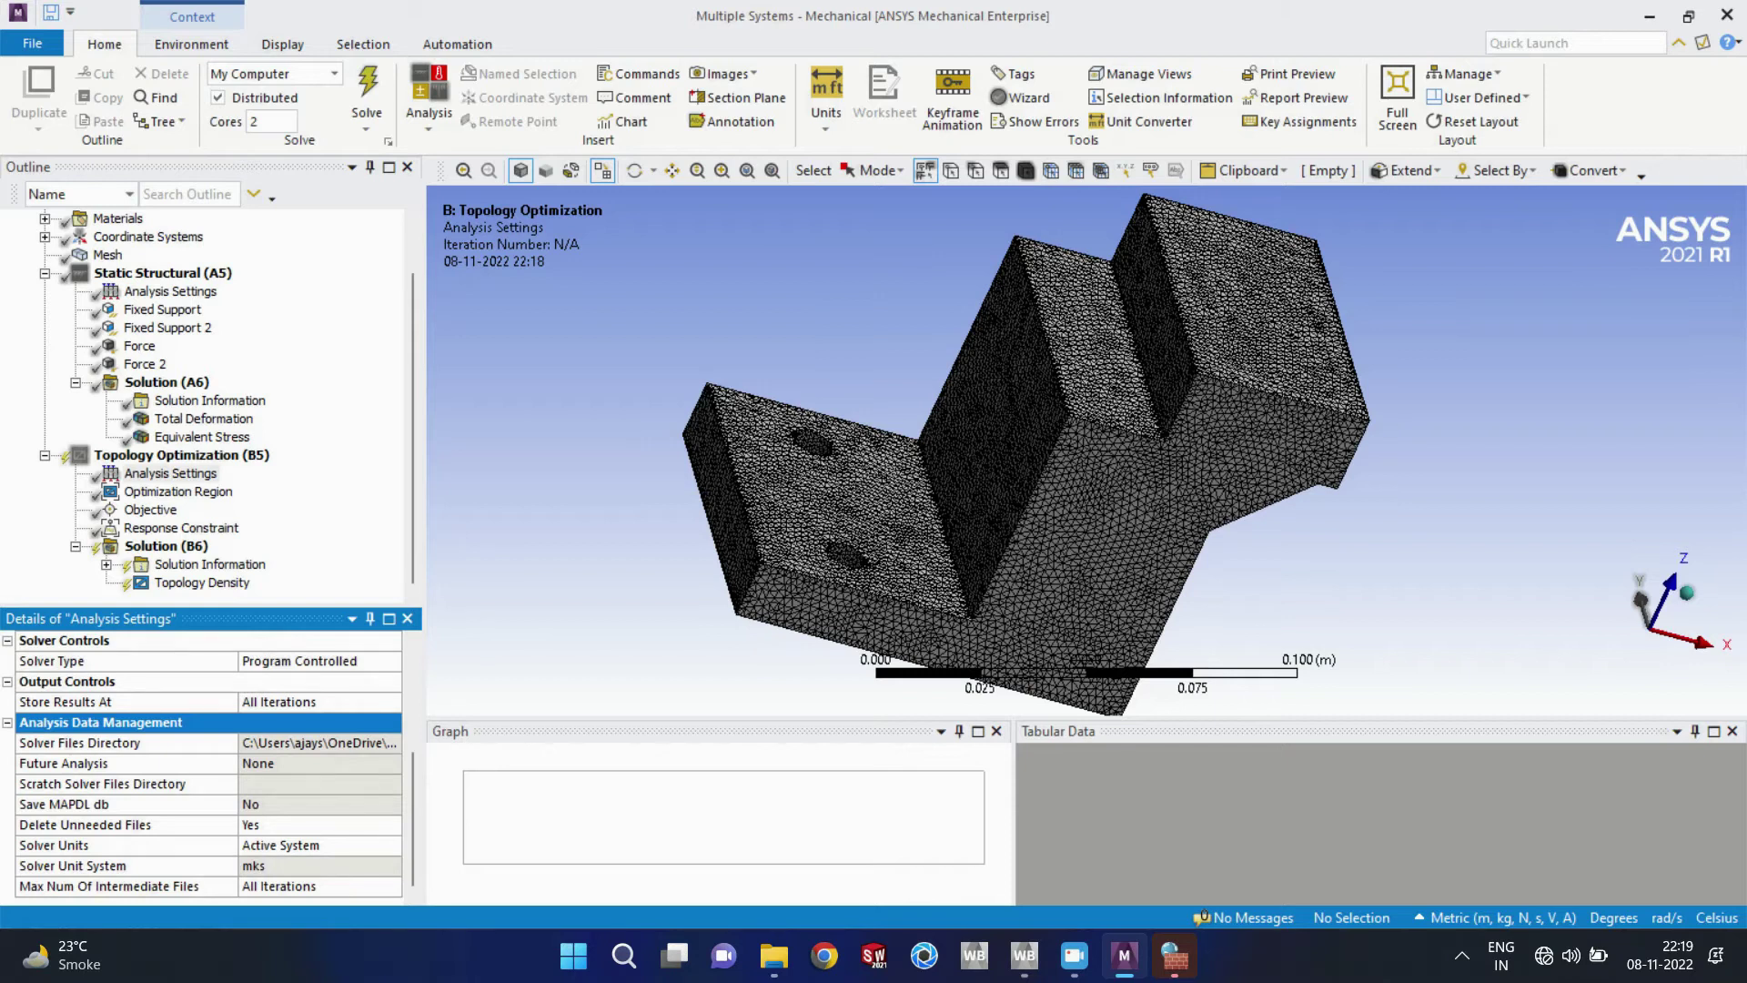
pyautogui.scroll(4, 201, 764)
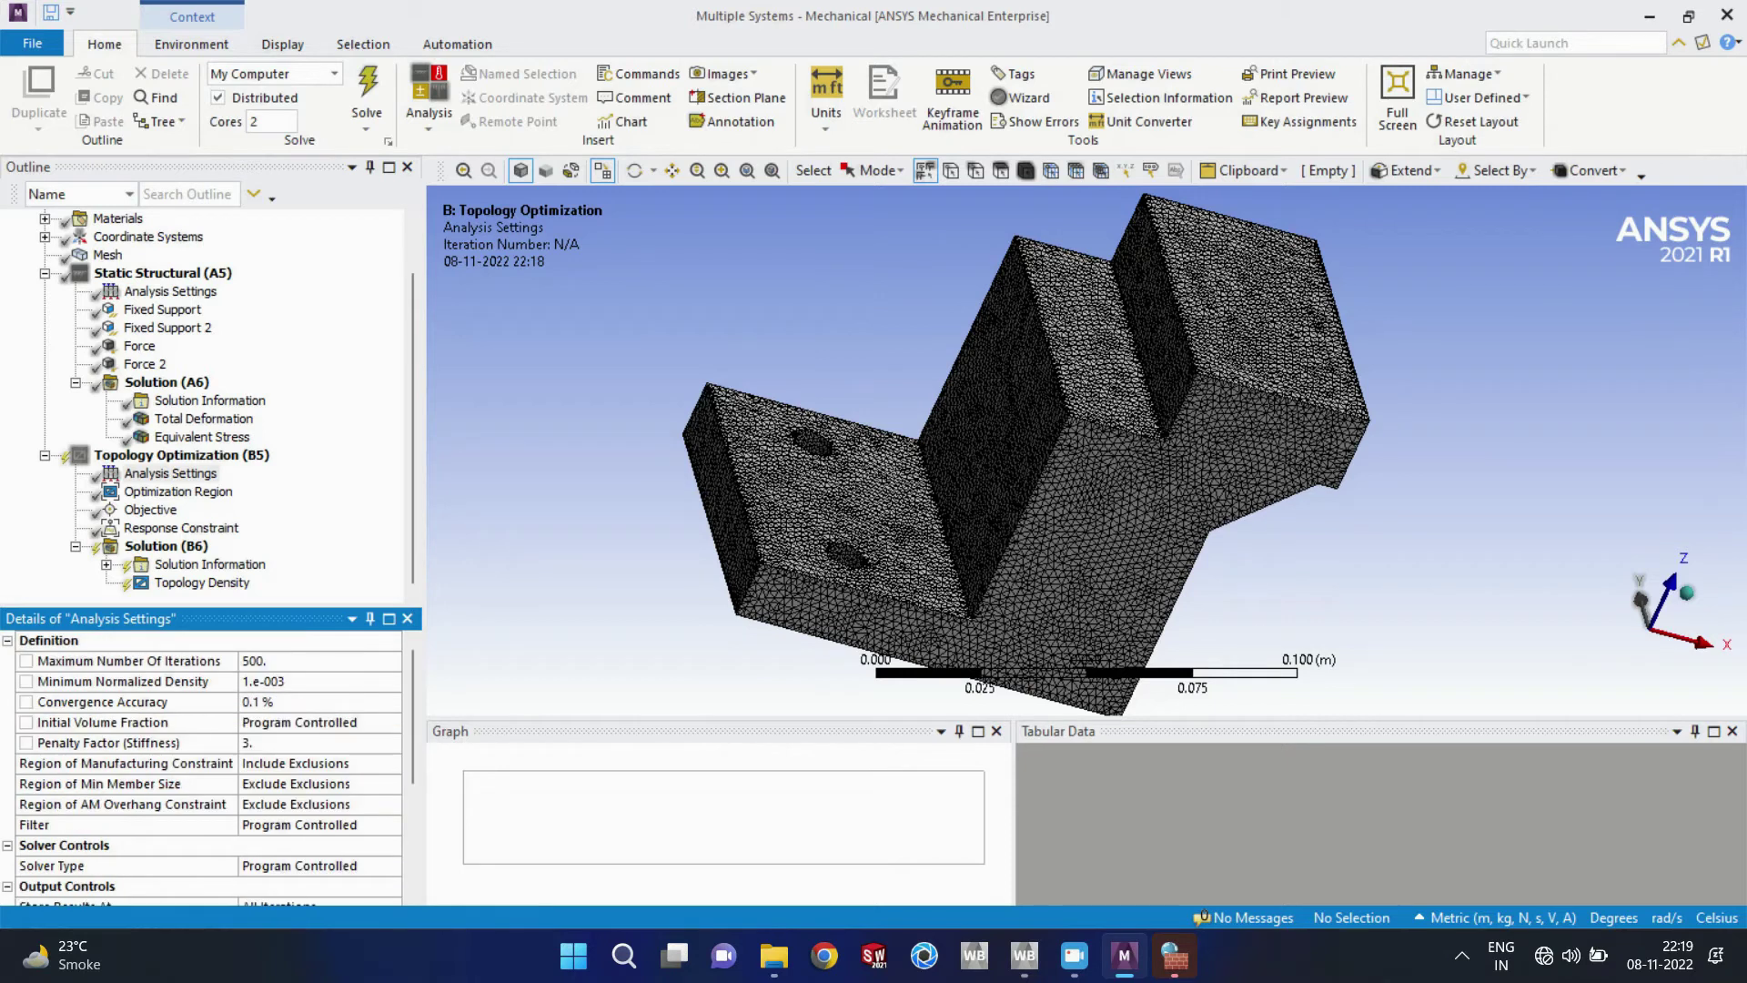
# Step: Scope the optimization's design region by Geometry Selection to all bodies
pyautogui.click(178, 491)
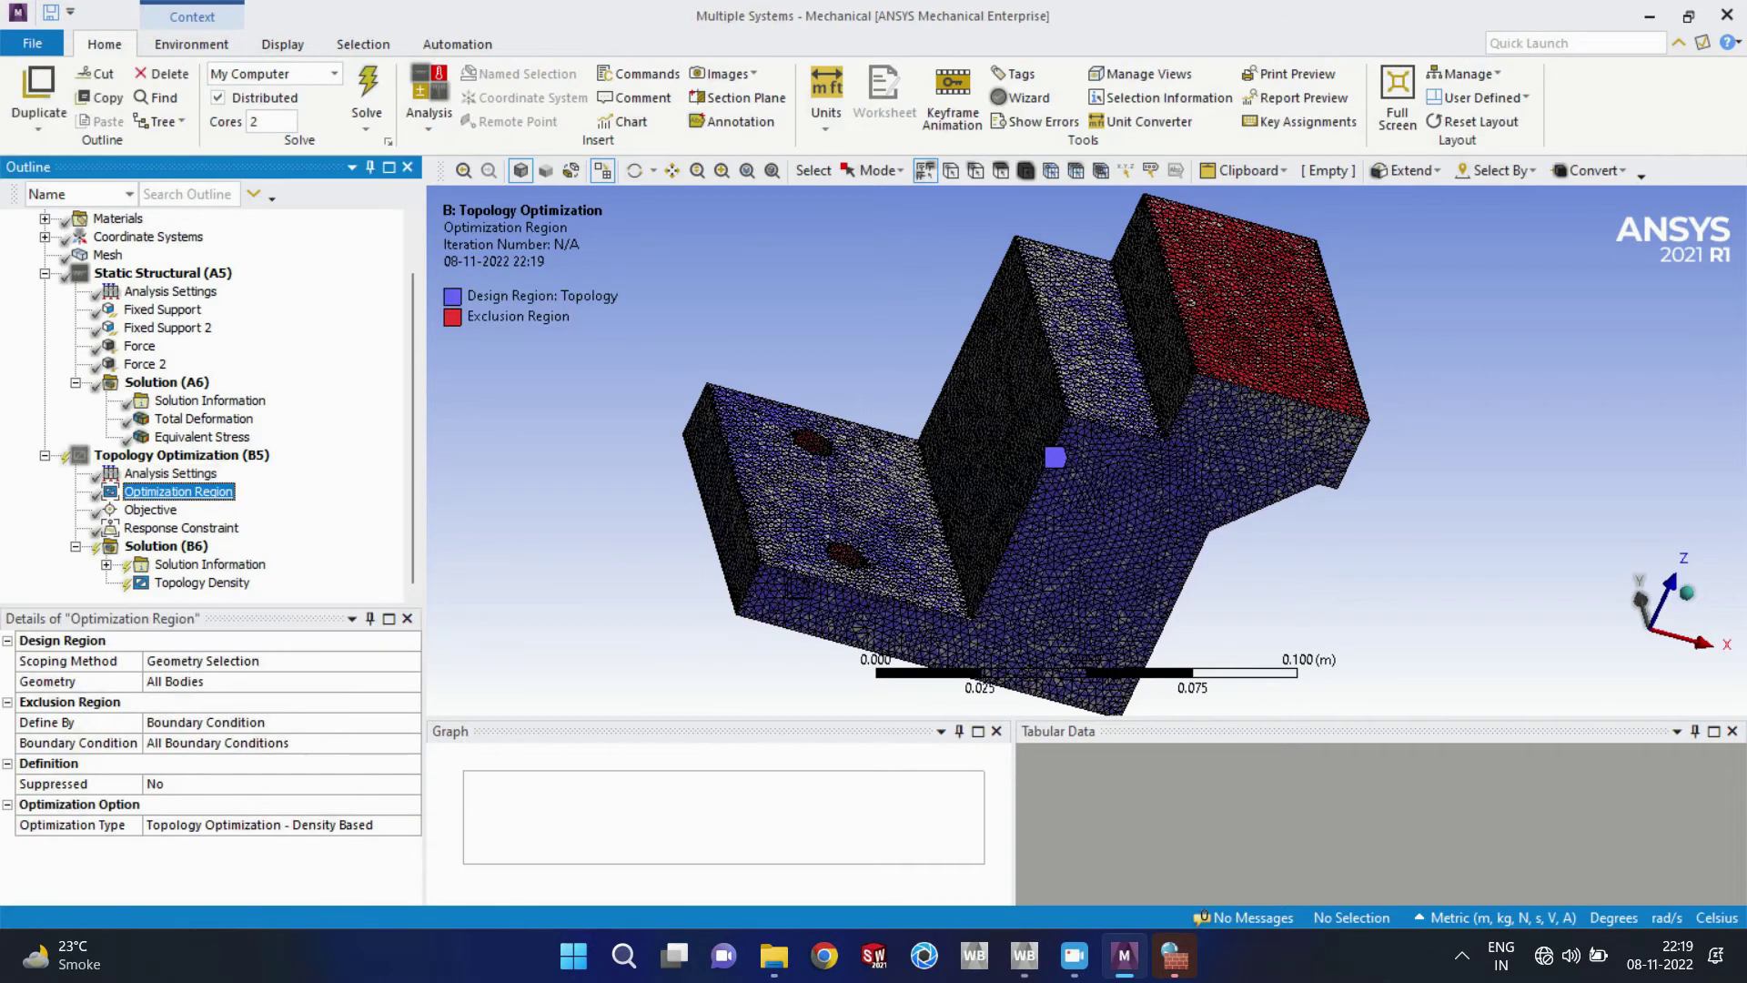
pyautogui.click(202, 661)
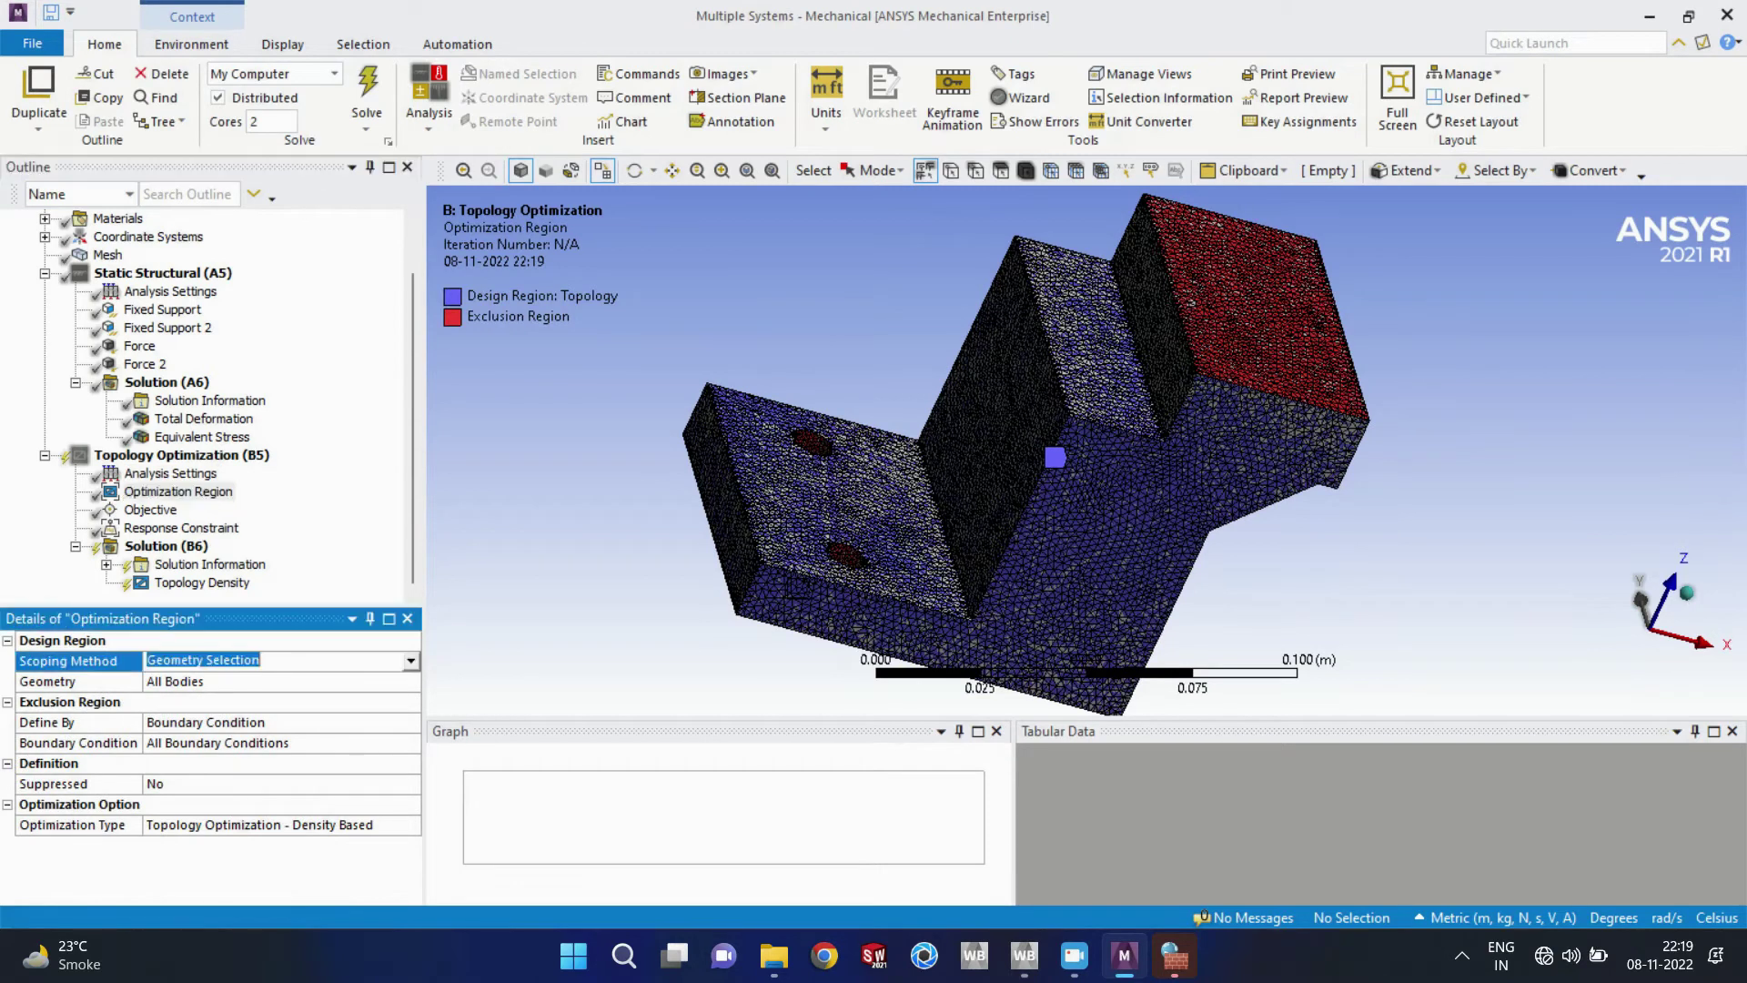
pyautogui.click(411, 661)
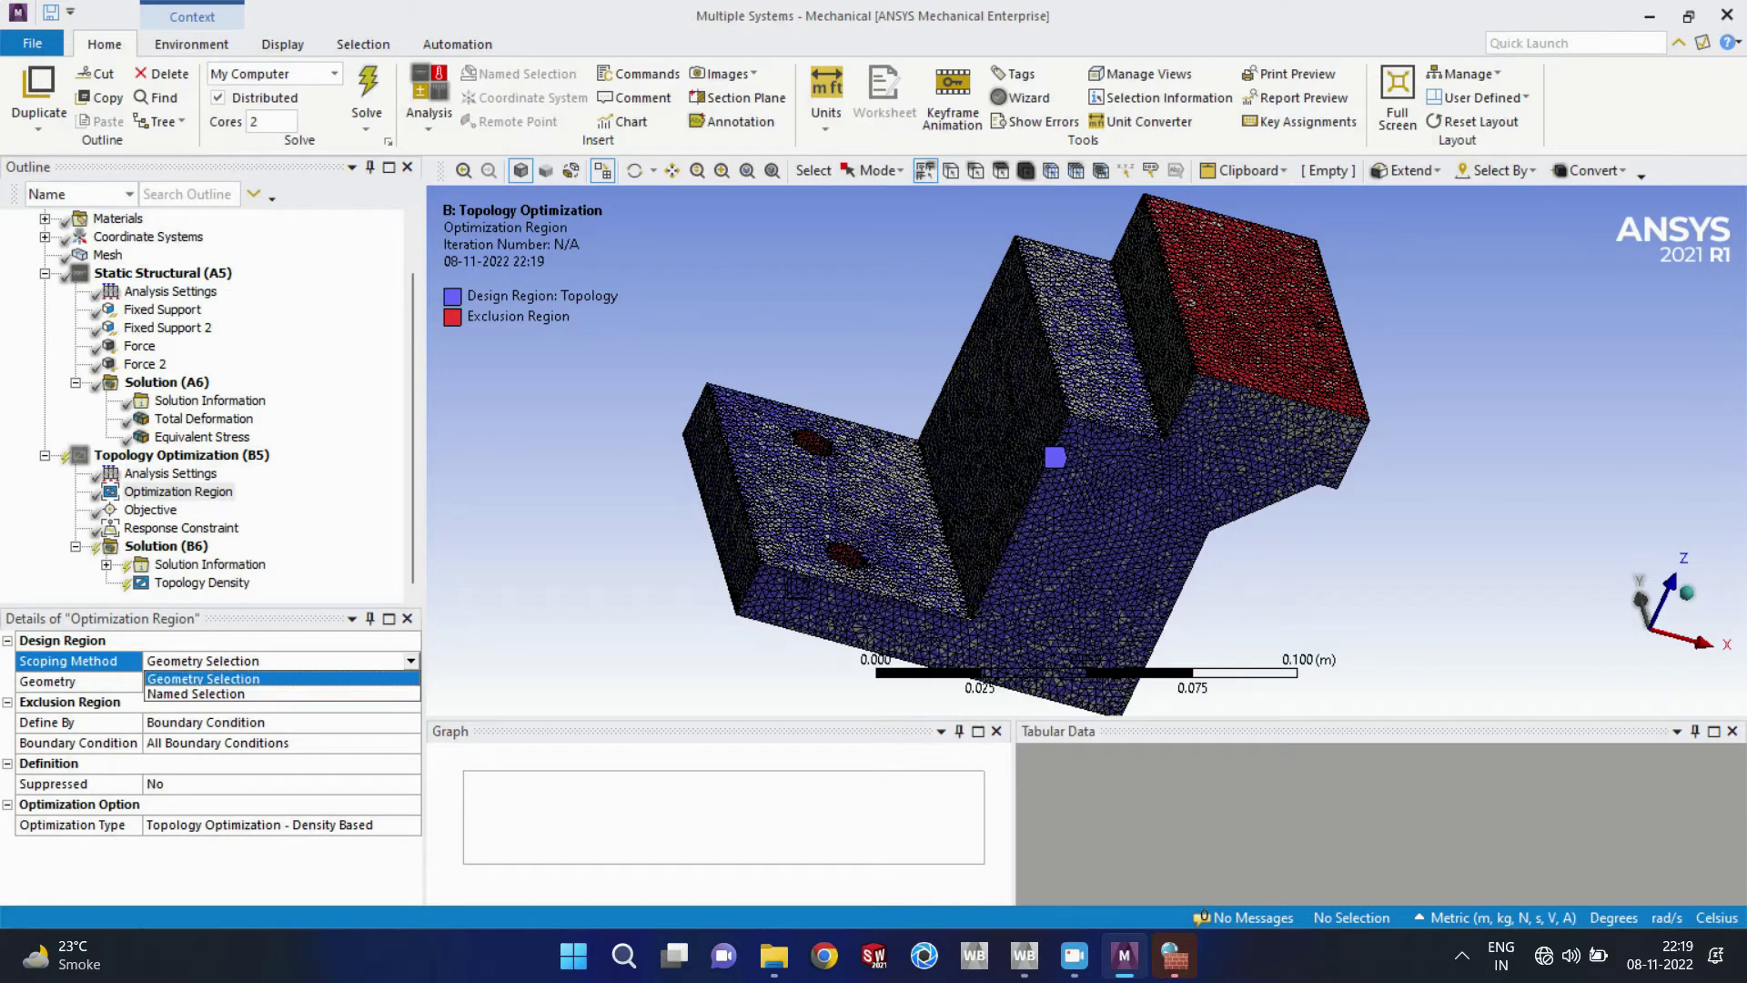
pyautogui.click(204, 679)
pyautogui.click(206, 681)
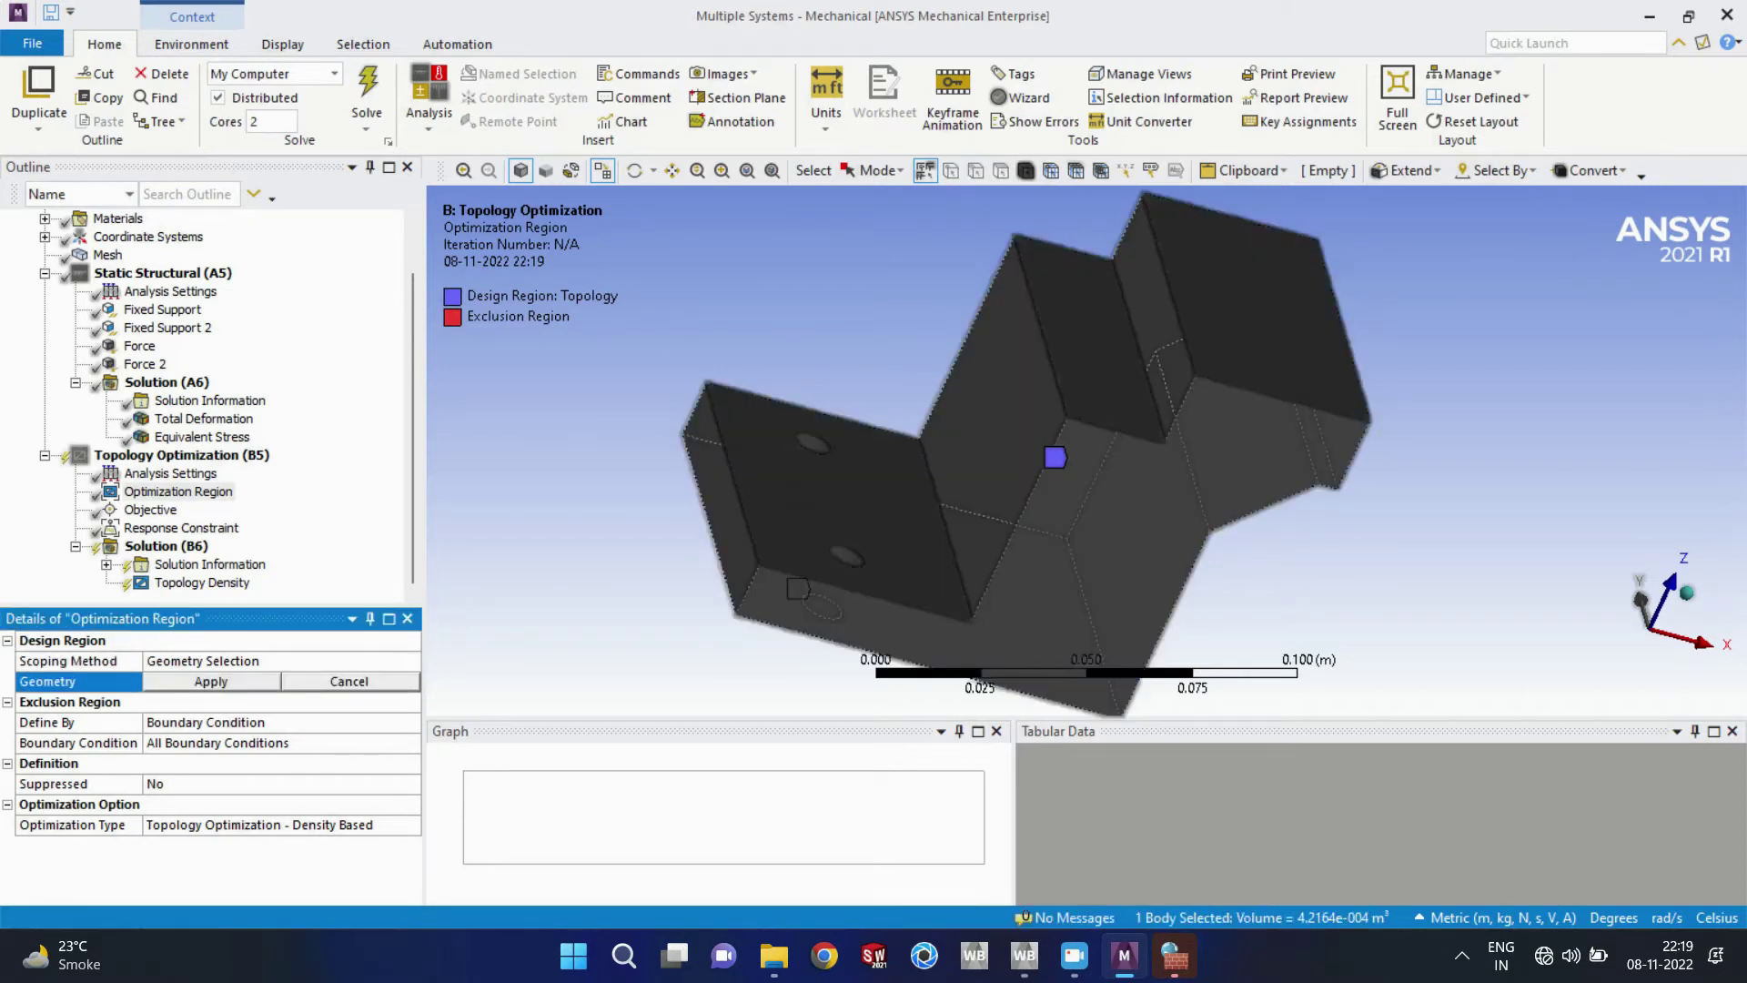
pyautogui.click(211, 681)
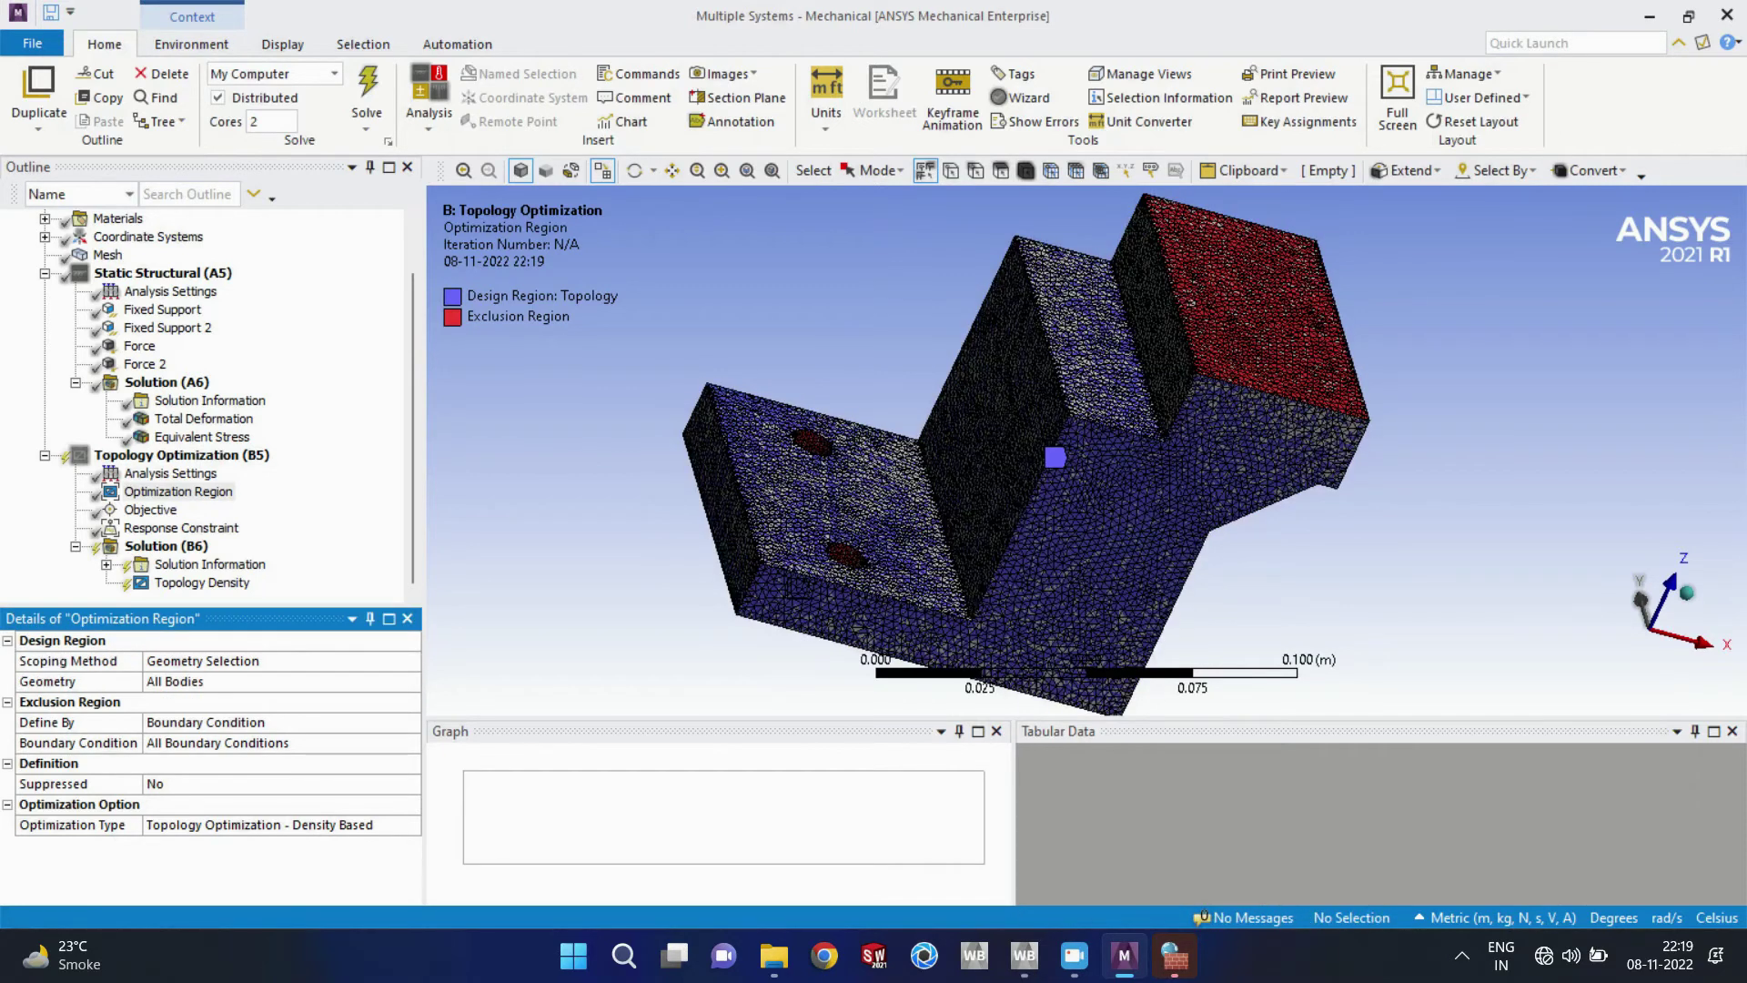
# Step: Review the exclusion region's definition choices and keep it defined by Boundary Condition with All Boundary Conditions
pyautogui.click(219, 723)
pyautogui.click(411, 723)
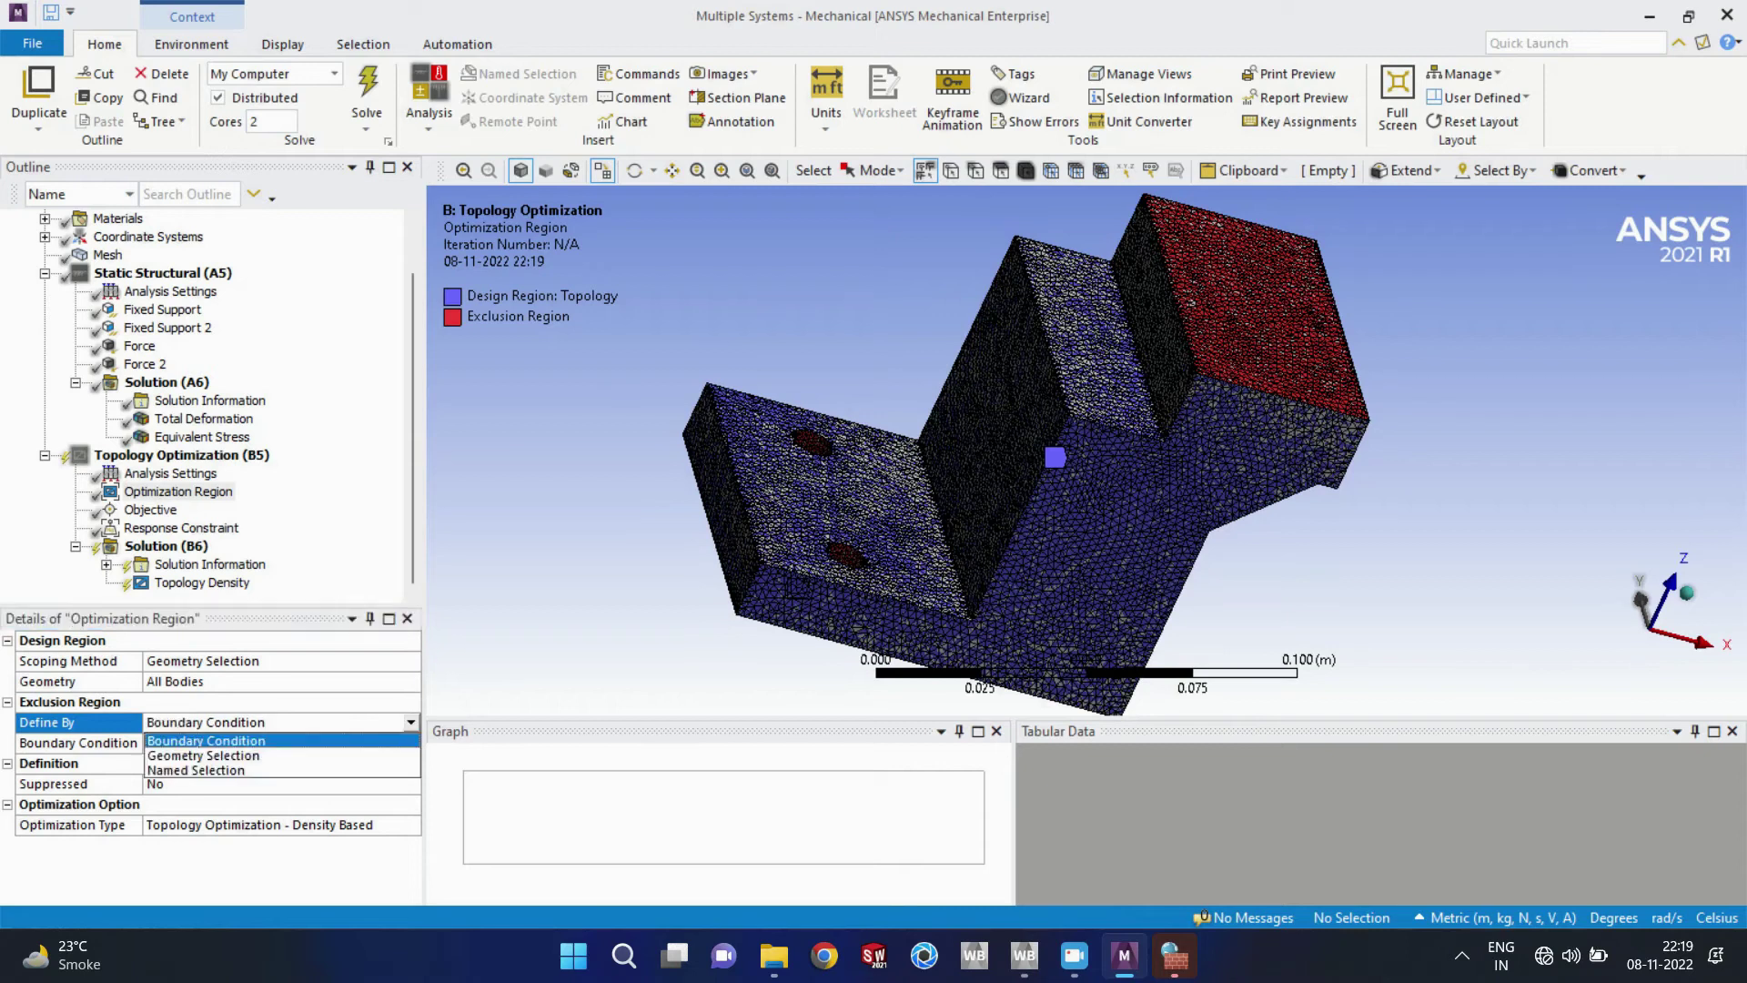
pyautogui.press('Down')
pyautogui.press('Down')
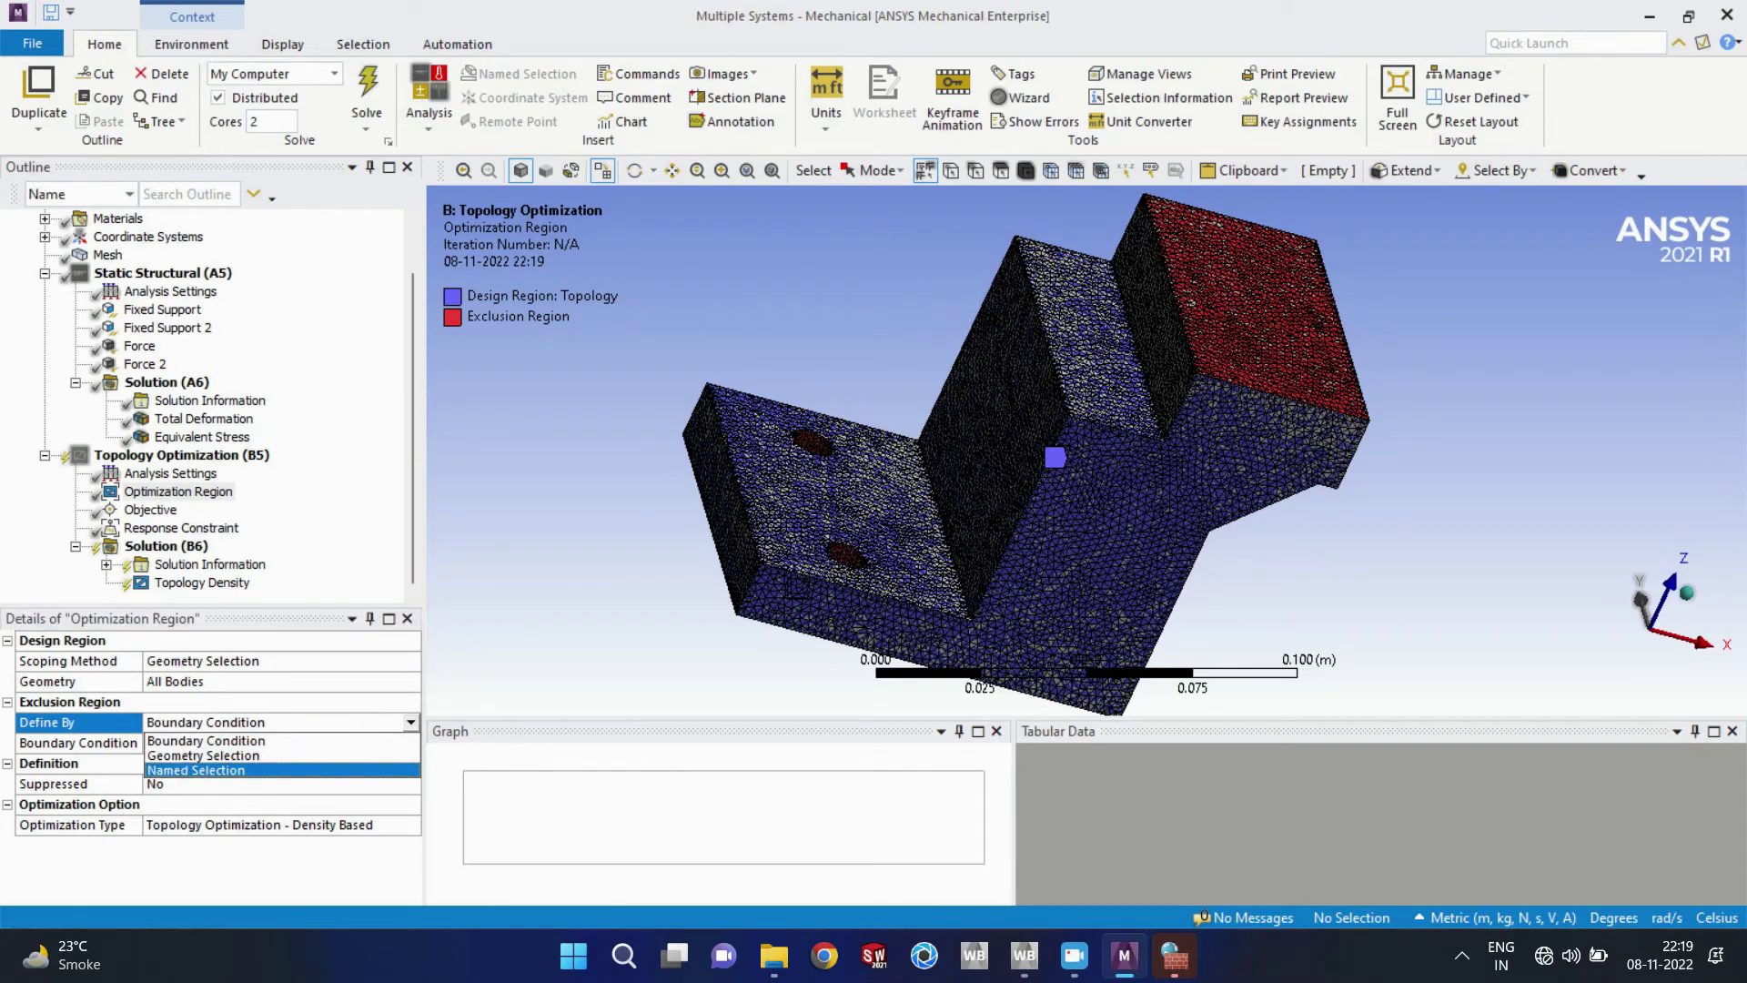
pyautogui.click(78, 744)
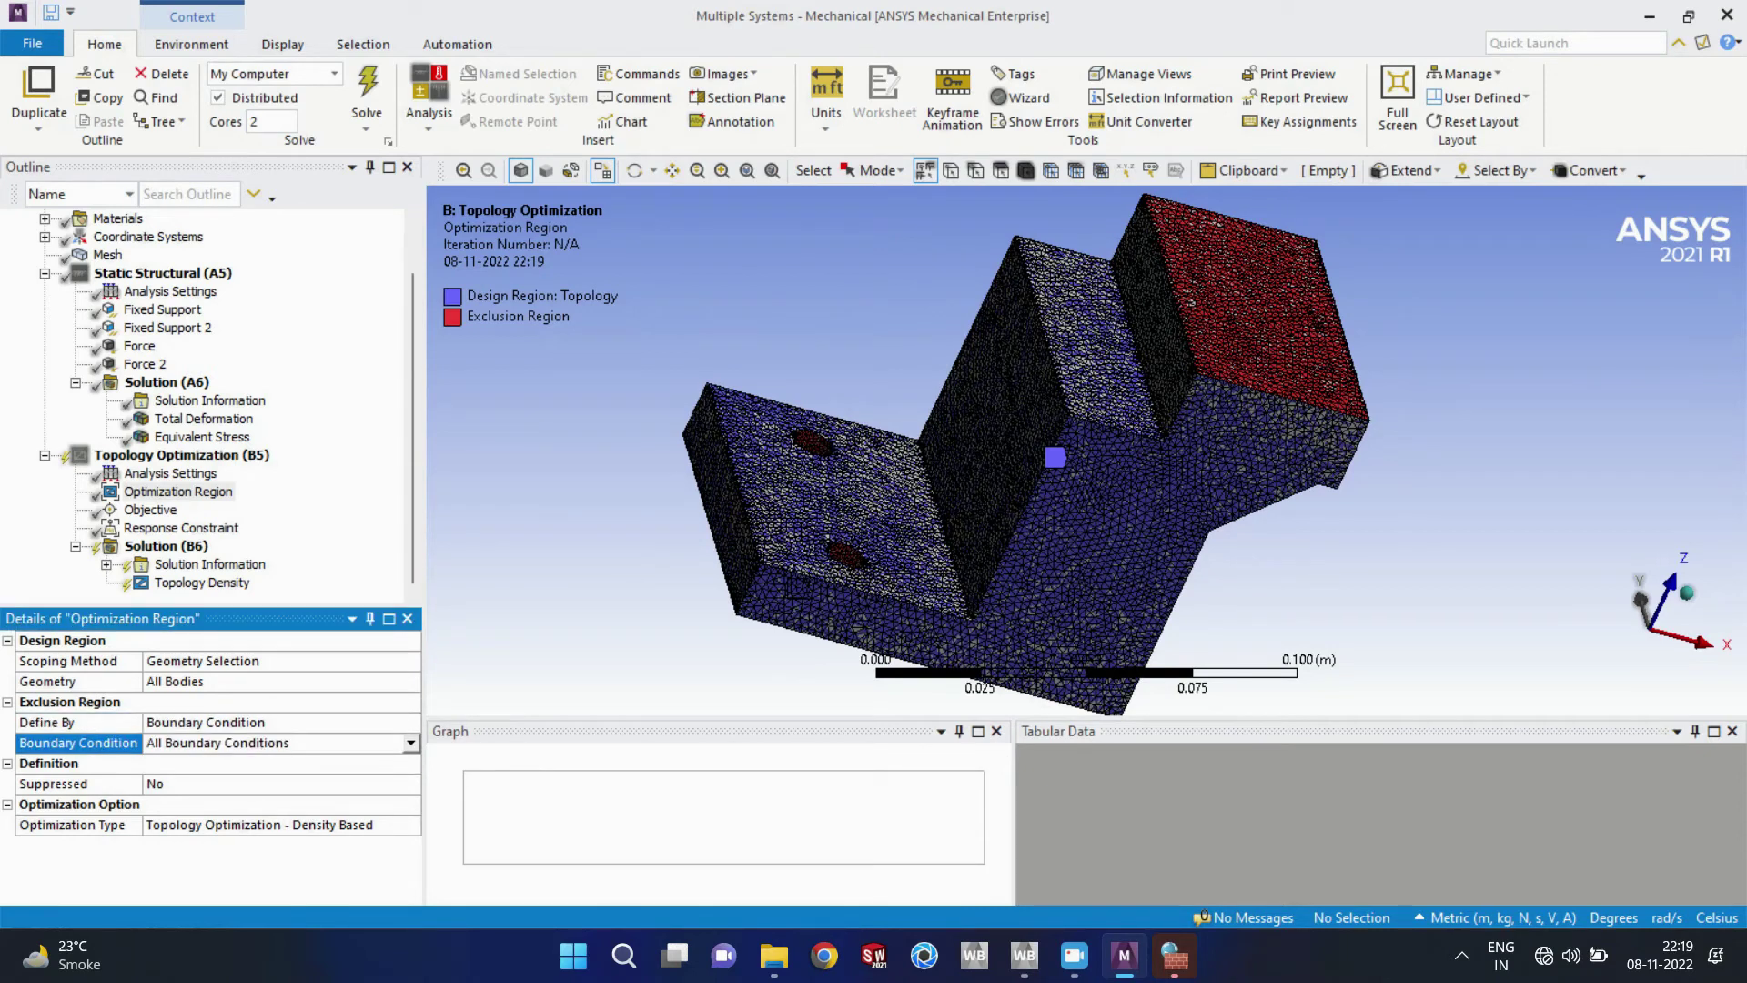
pyautogui.click(411, 743)
pyautogui.press('Up')
pyautogui.press('Up')
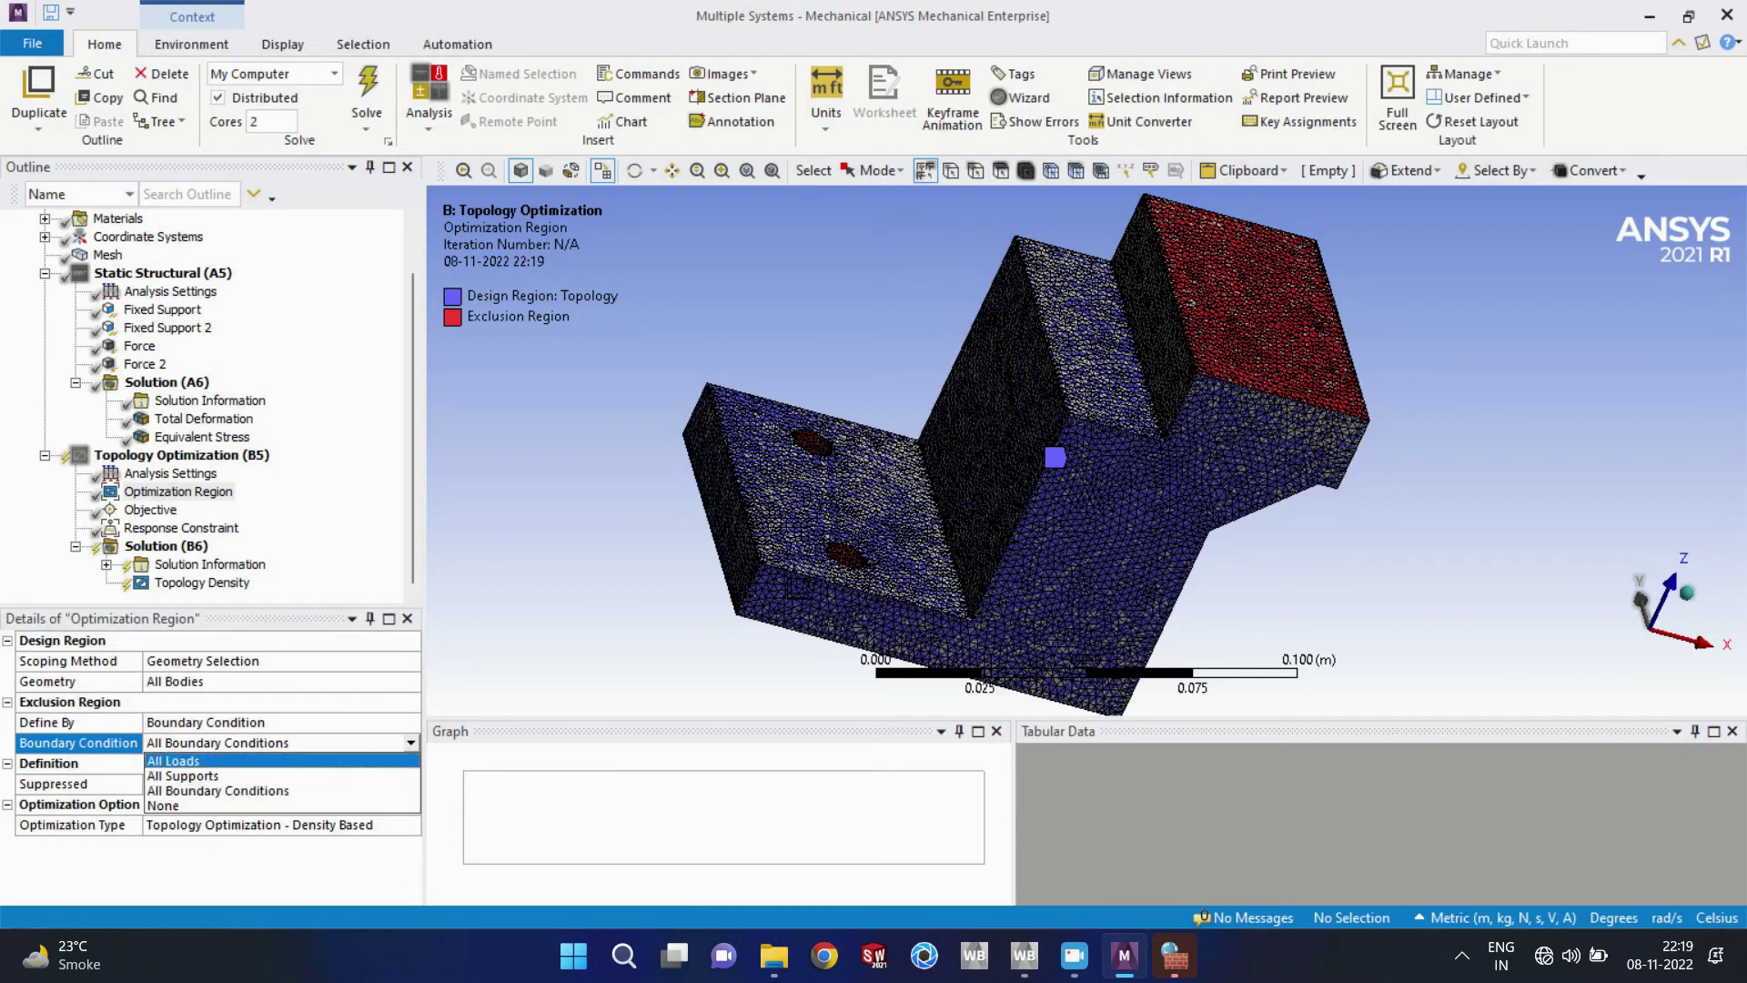
pyautogui.press('Down')
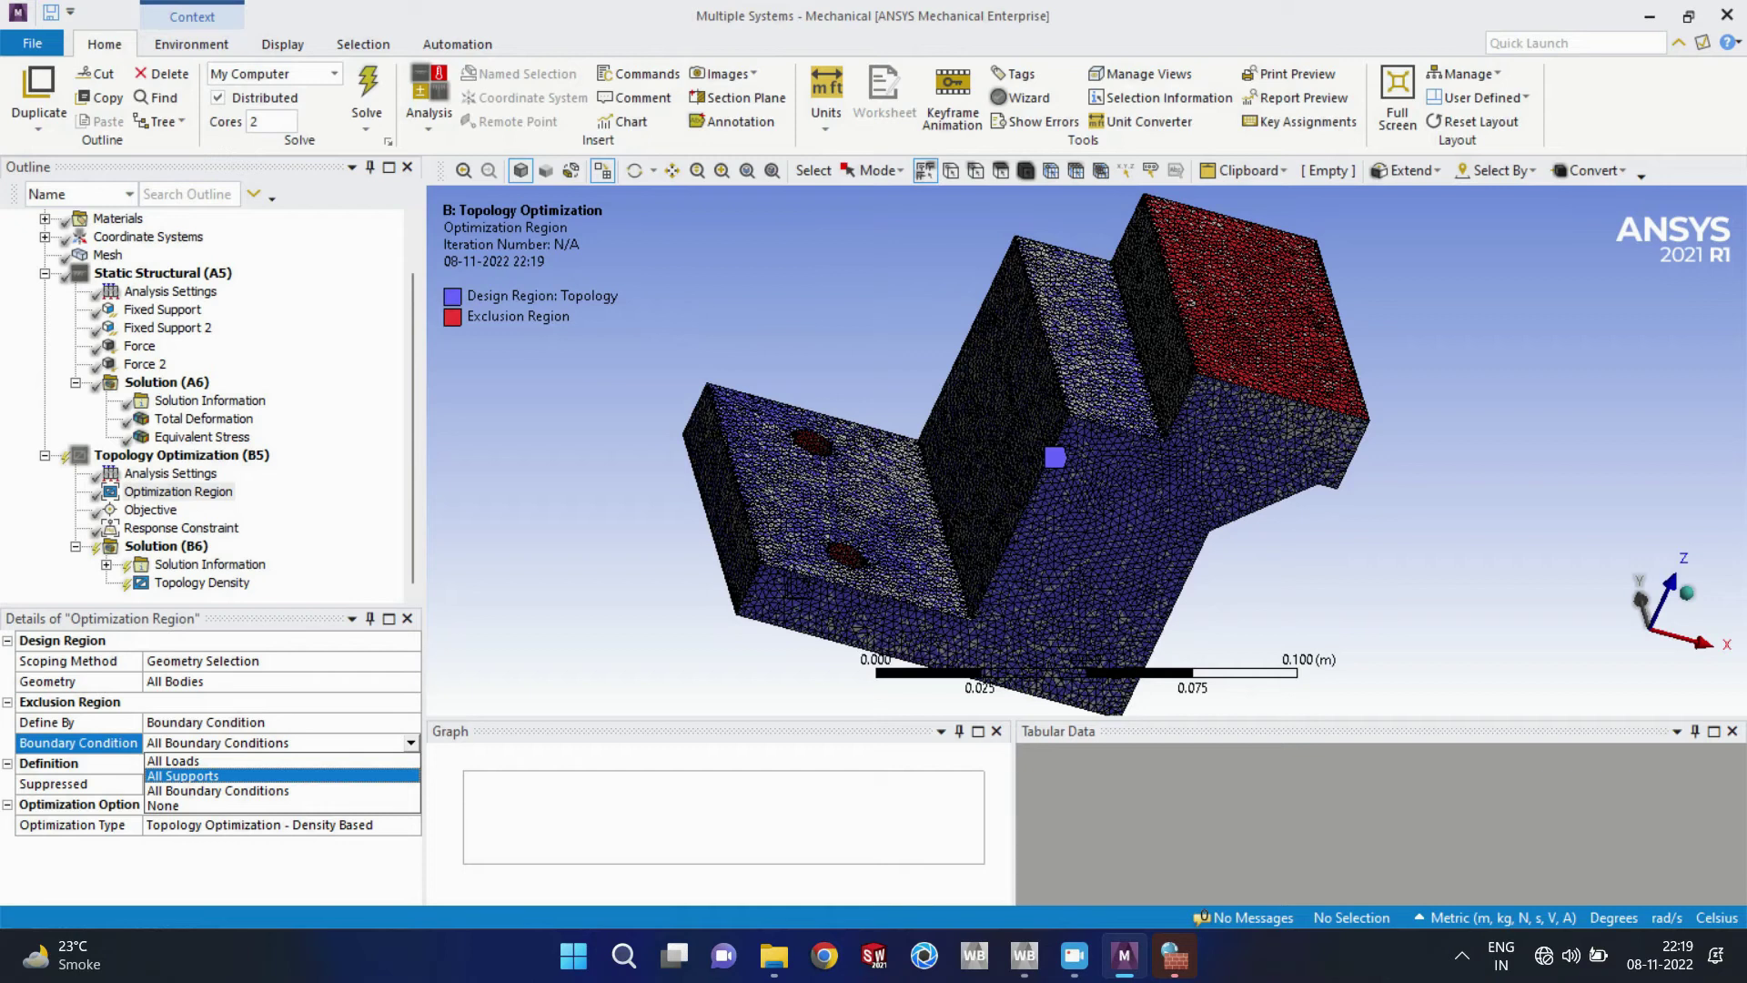
pyautogui.press('Up')
pyautogui.press('Down')
pyautogui.press('Down')
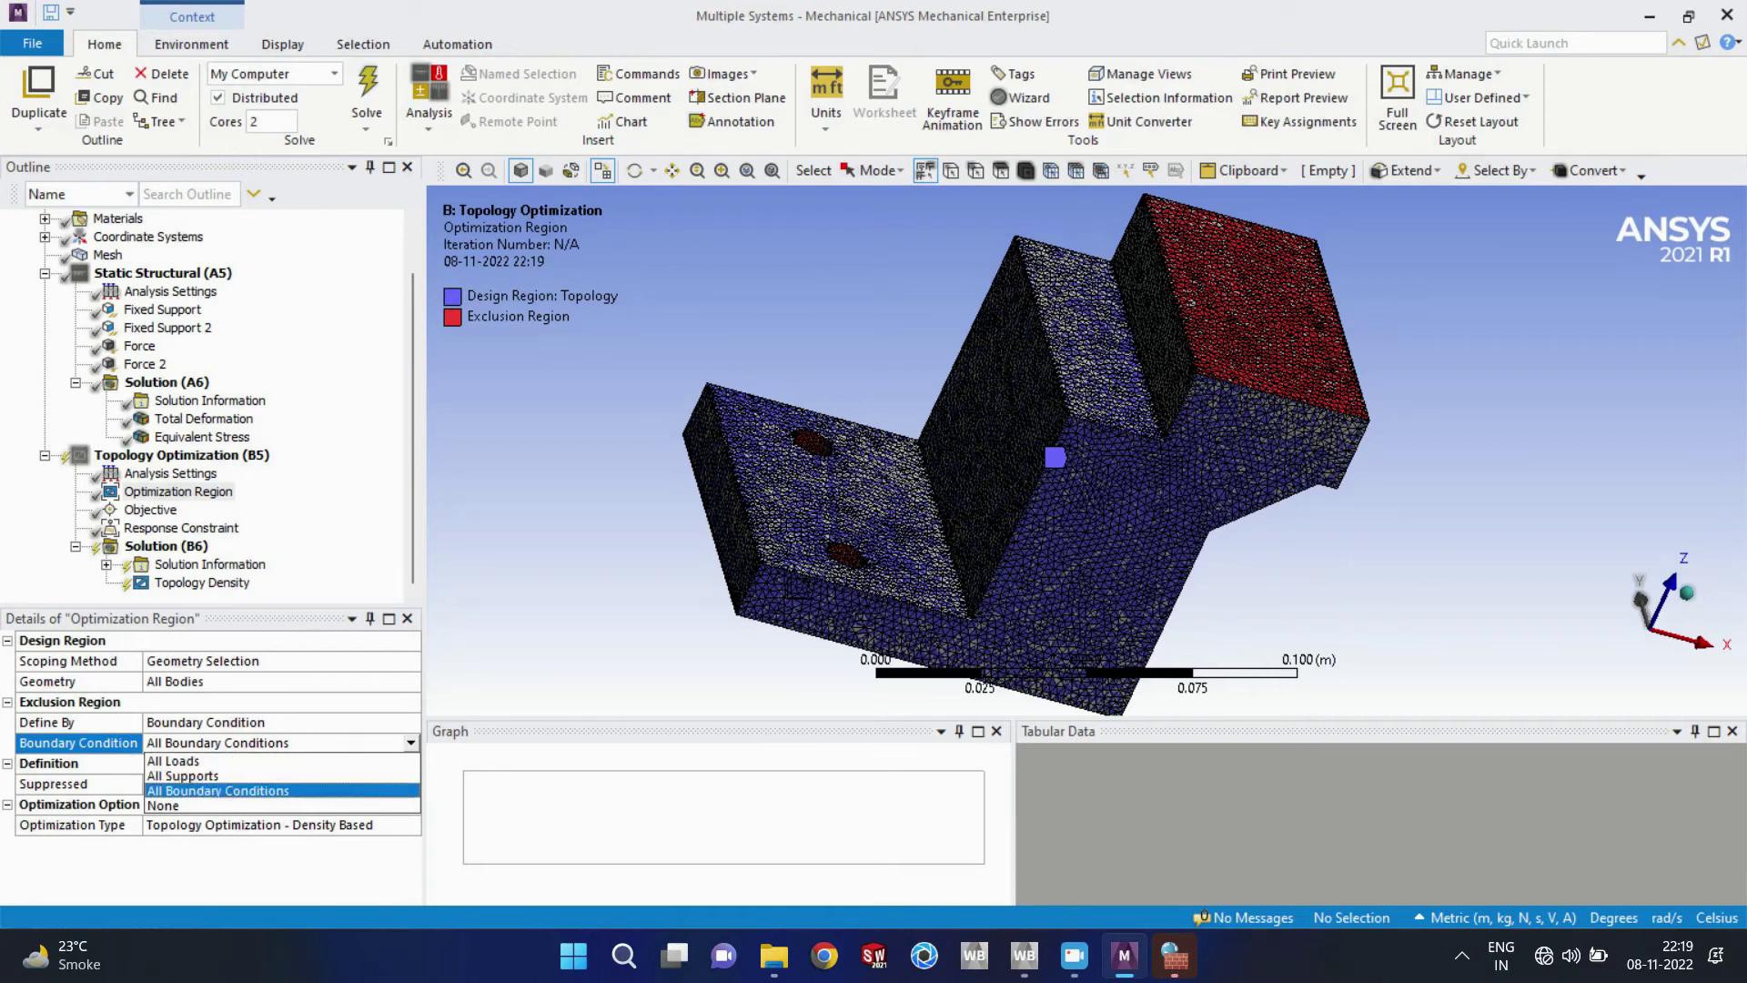
pyautogui.press('Return')
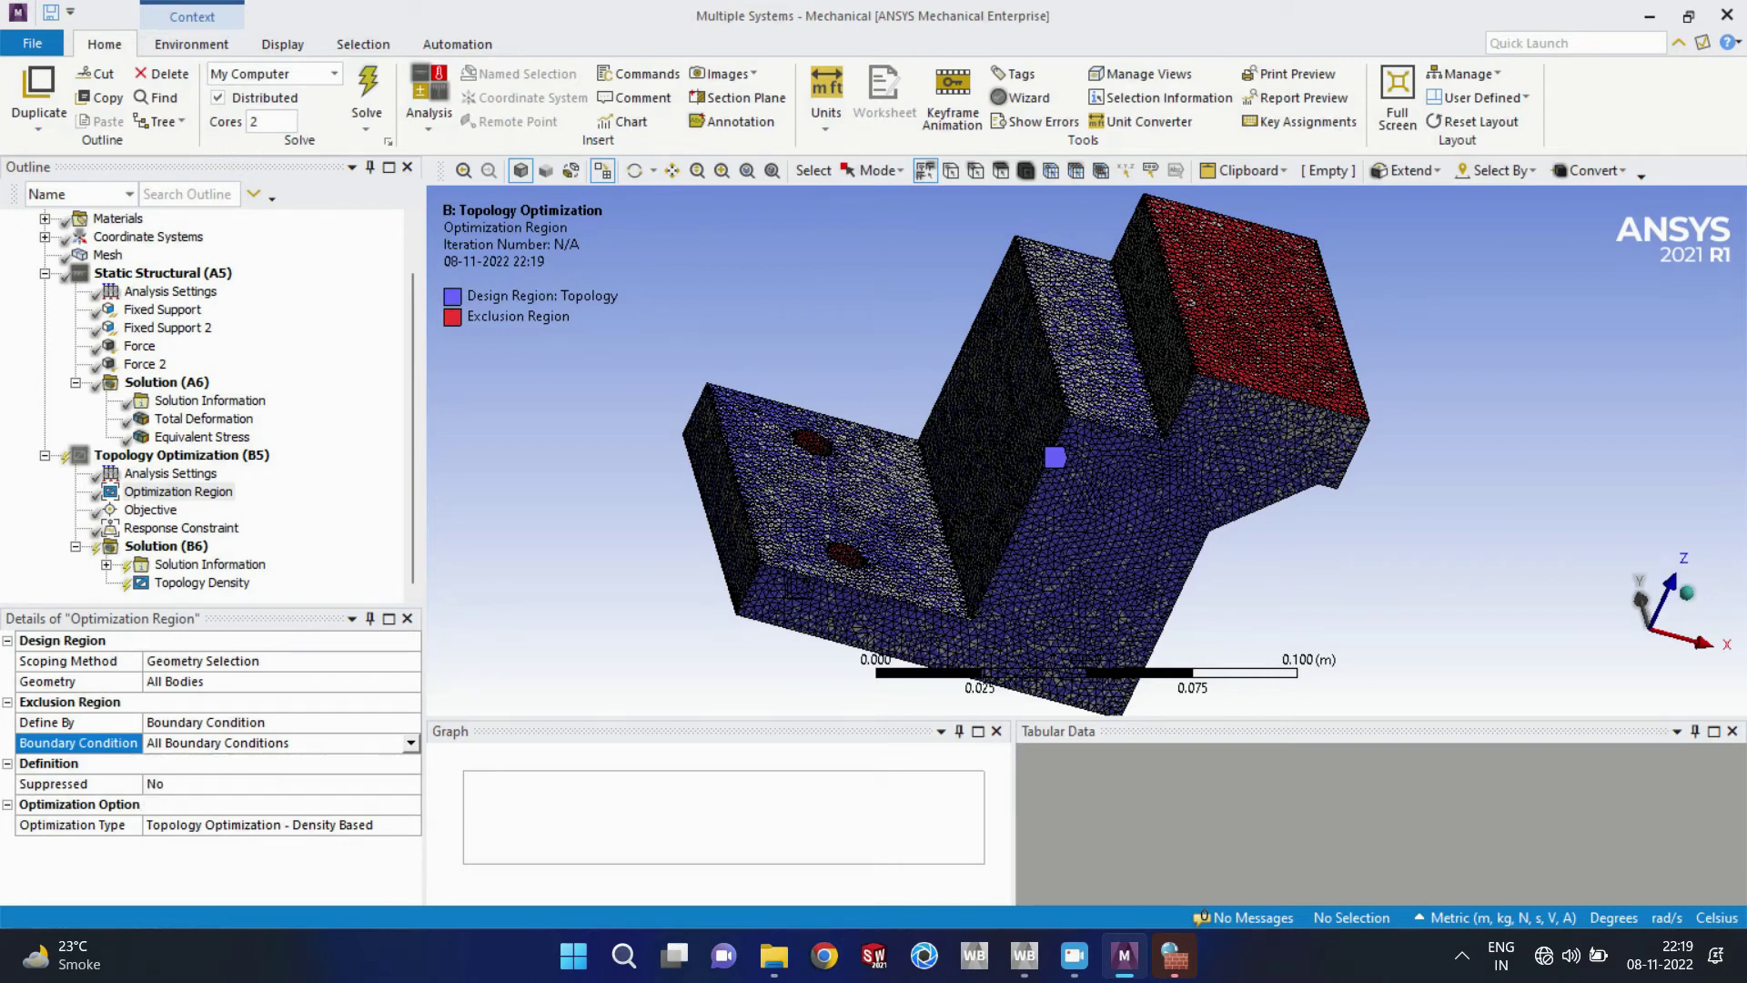
# Step: Review the optimization types and choose Topology Optimization - Density Based for the optimization region
pyautogui.click(260, 824)
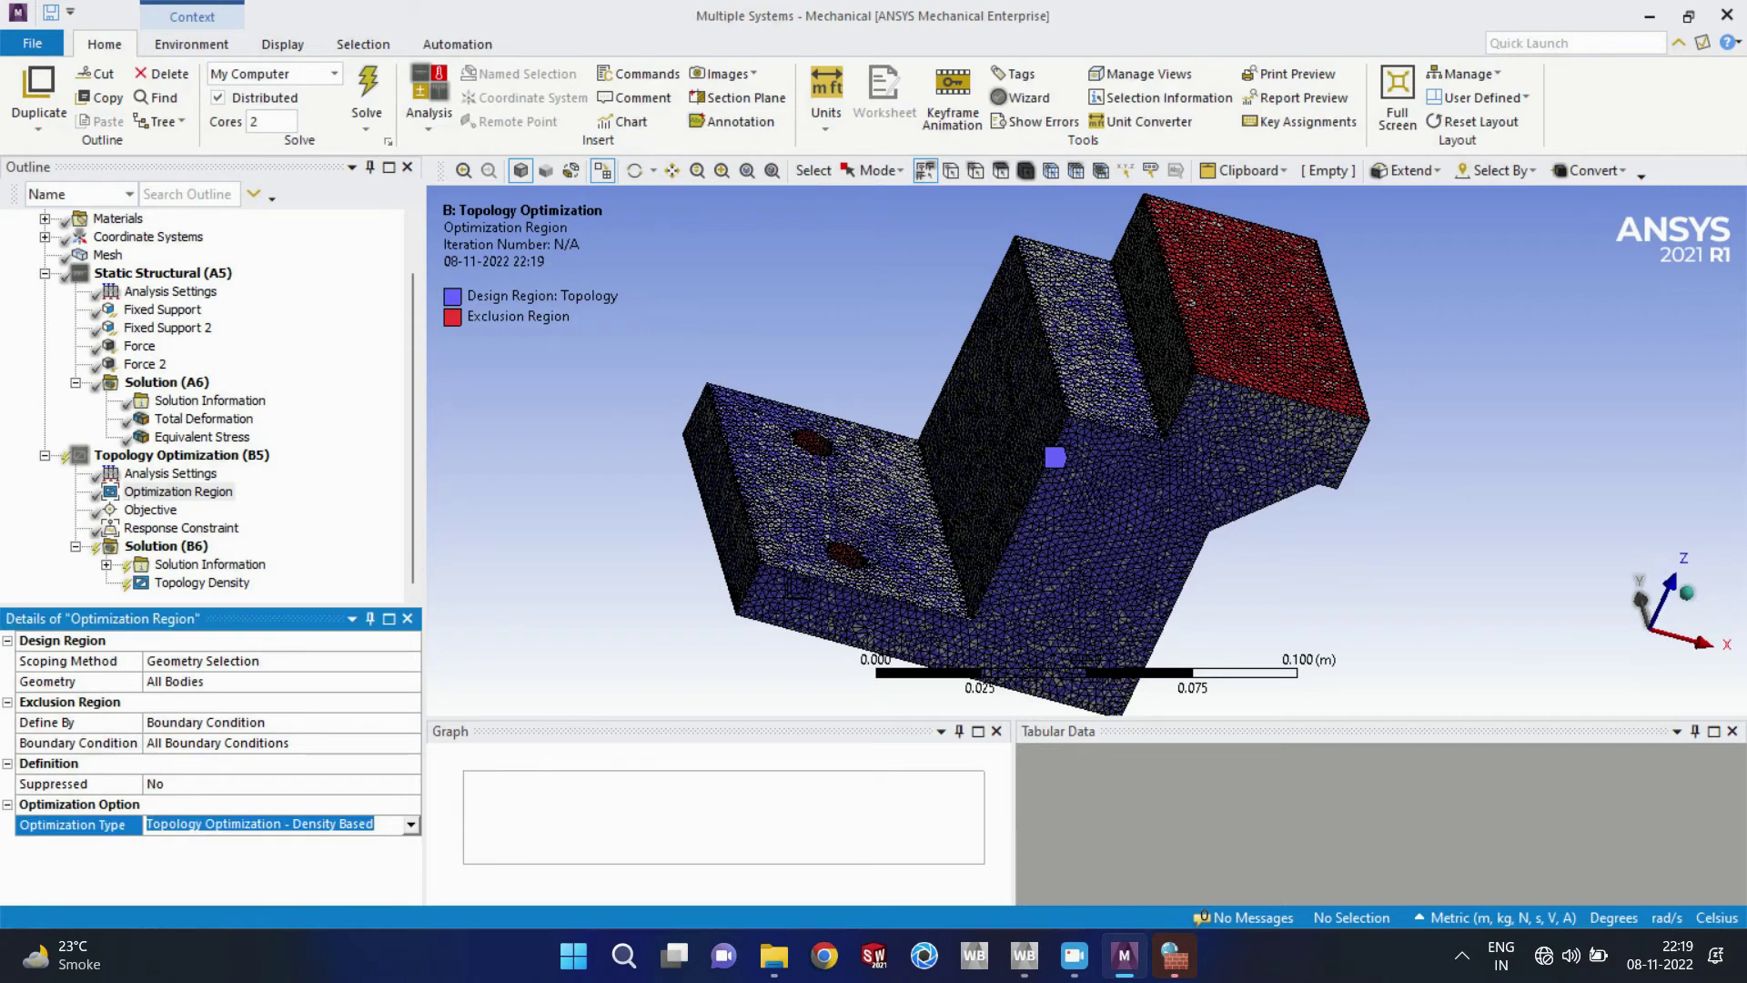
pyautogui.click(412, 824)
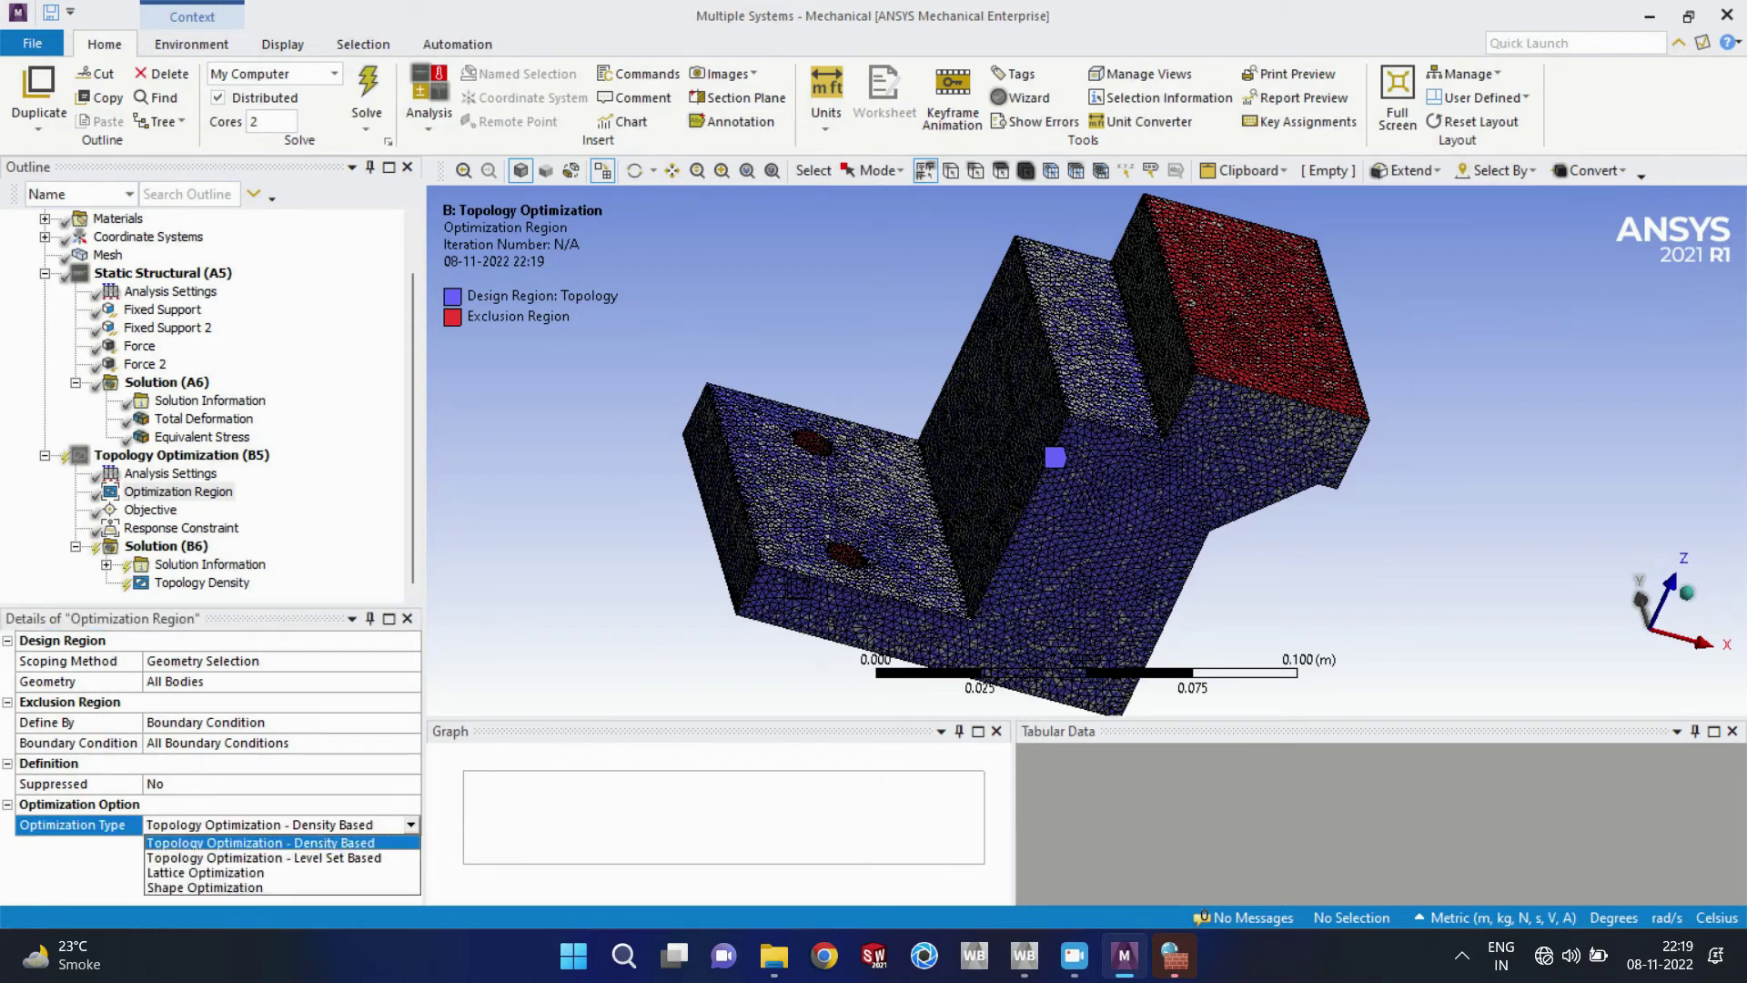
pyautogui.click(411, 824)
pyautogui.click(412, 825)
pyautogui.click(260, 843)
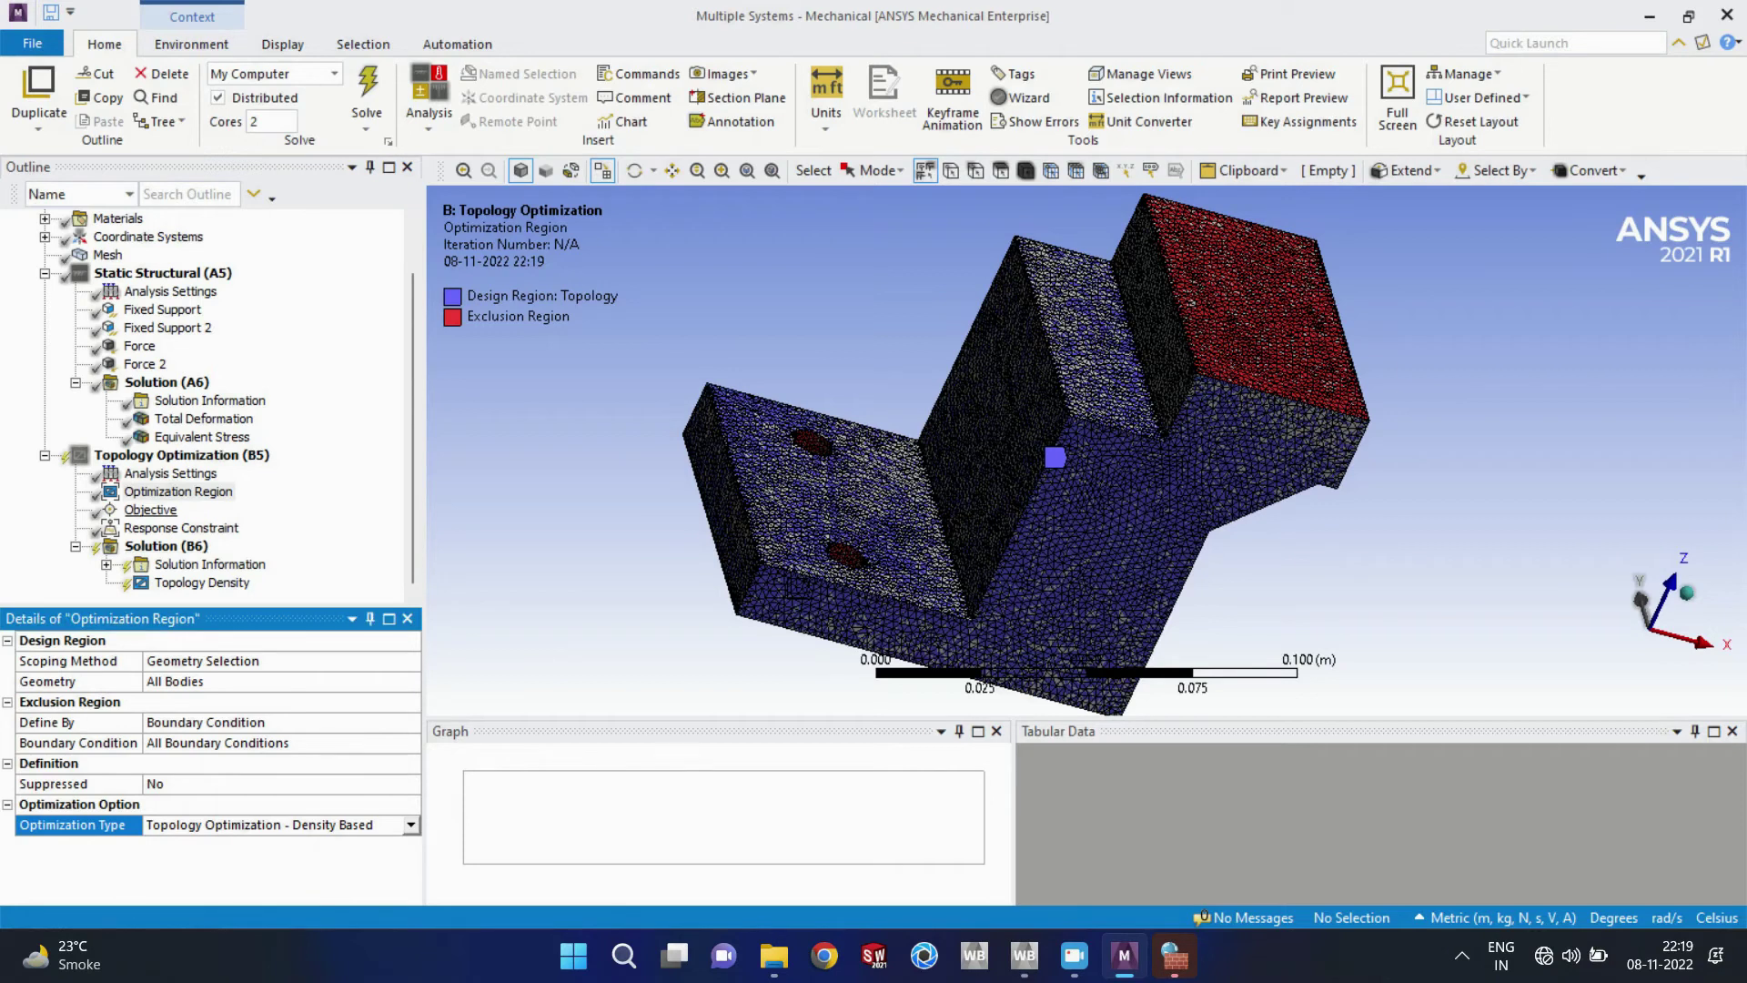
# Step: Display the topology optimization's Objective worksheet
pyautogui.click(151, 510)
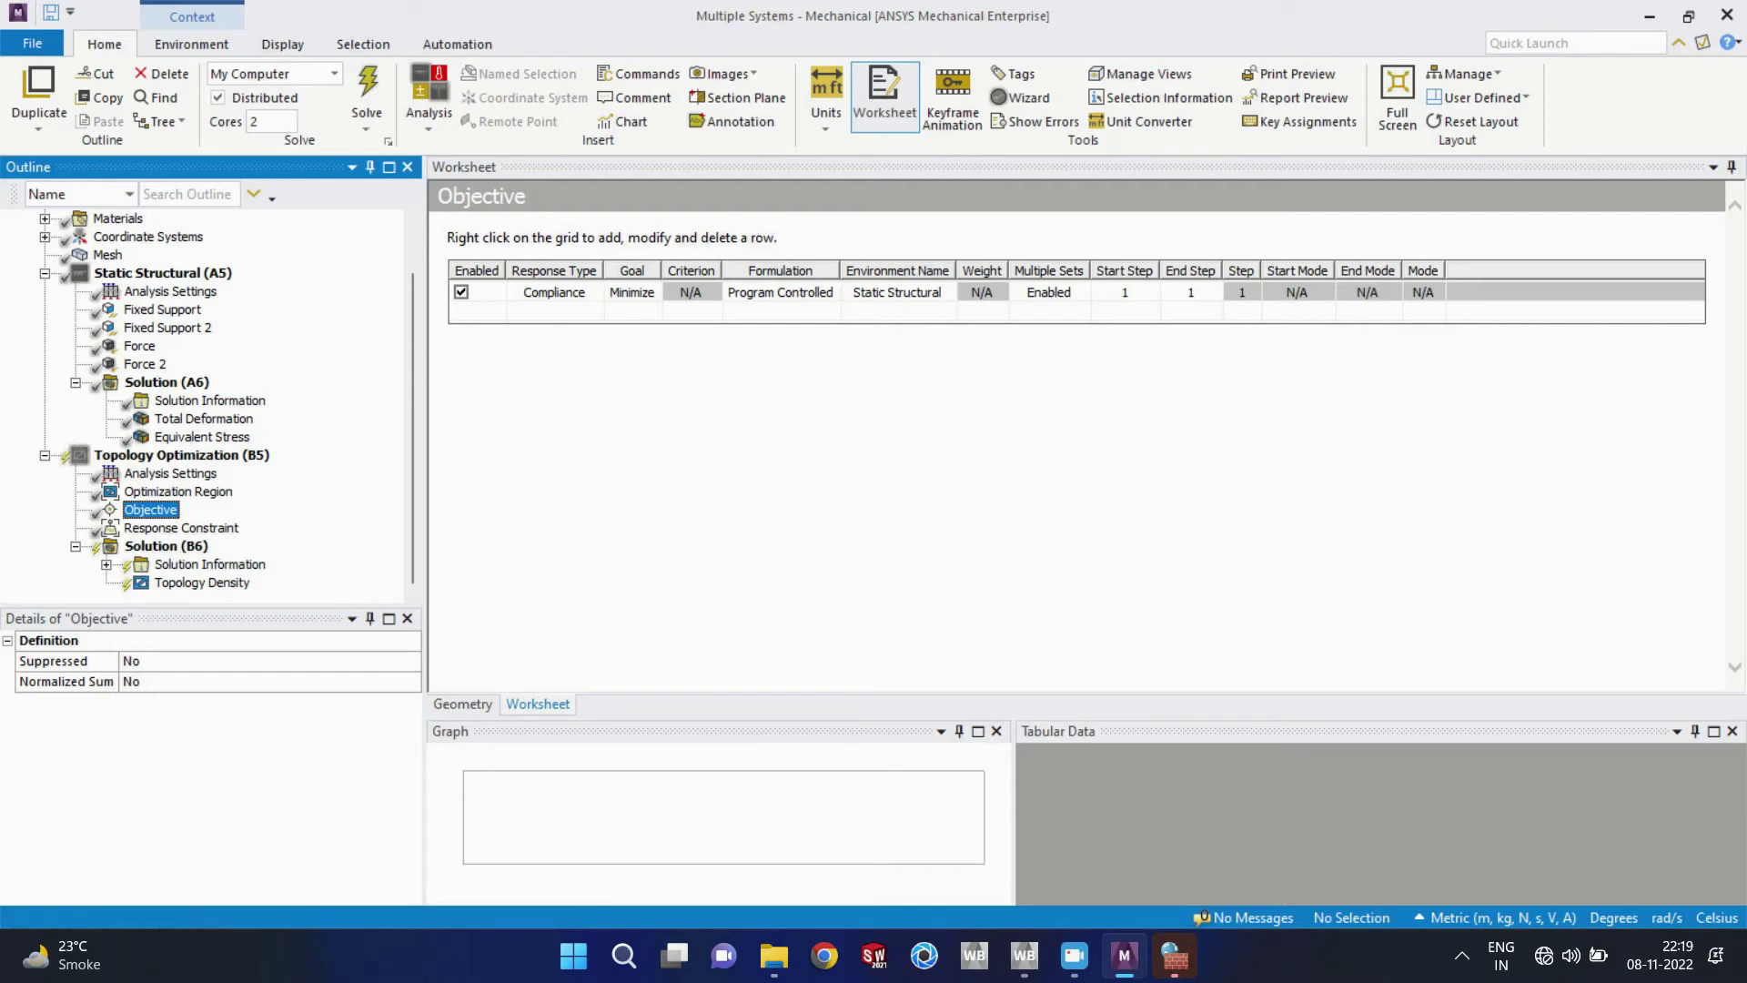
# Step: Review the objective's response type and goal choices, keeping Compliance as the response and Minimize as the goal
pyautogui.click(546, 297)
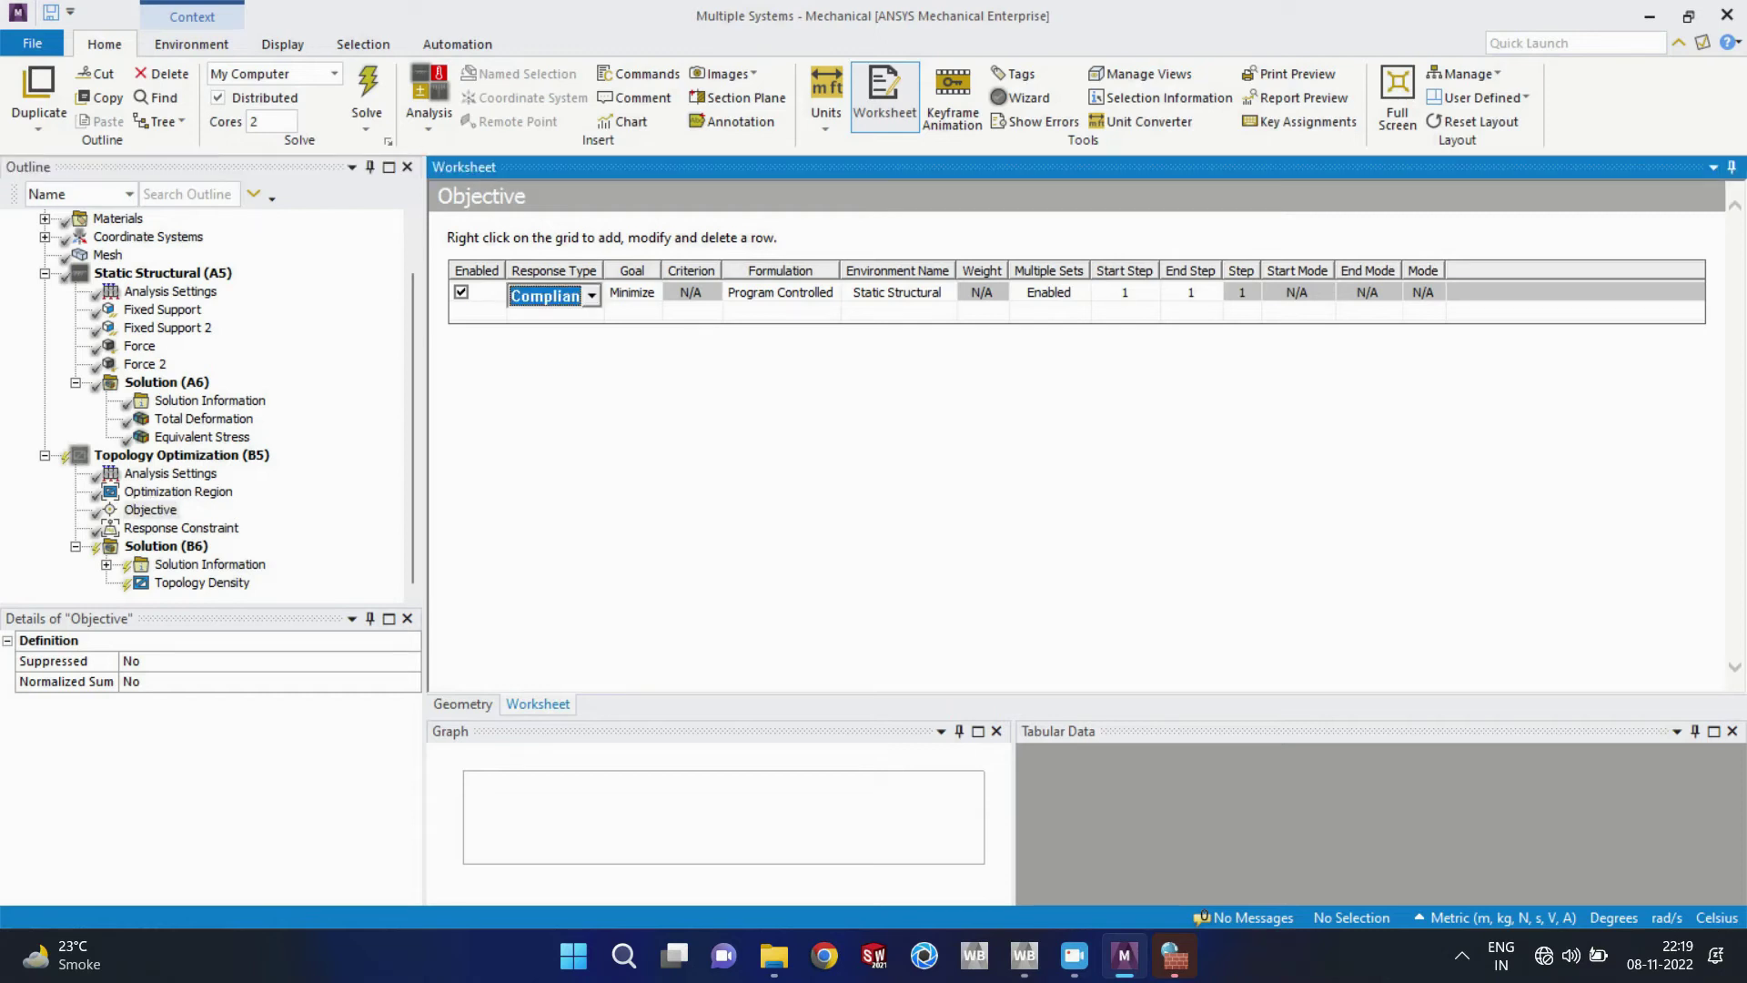
pyautogui.click(546, 297)
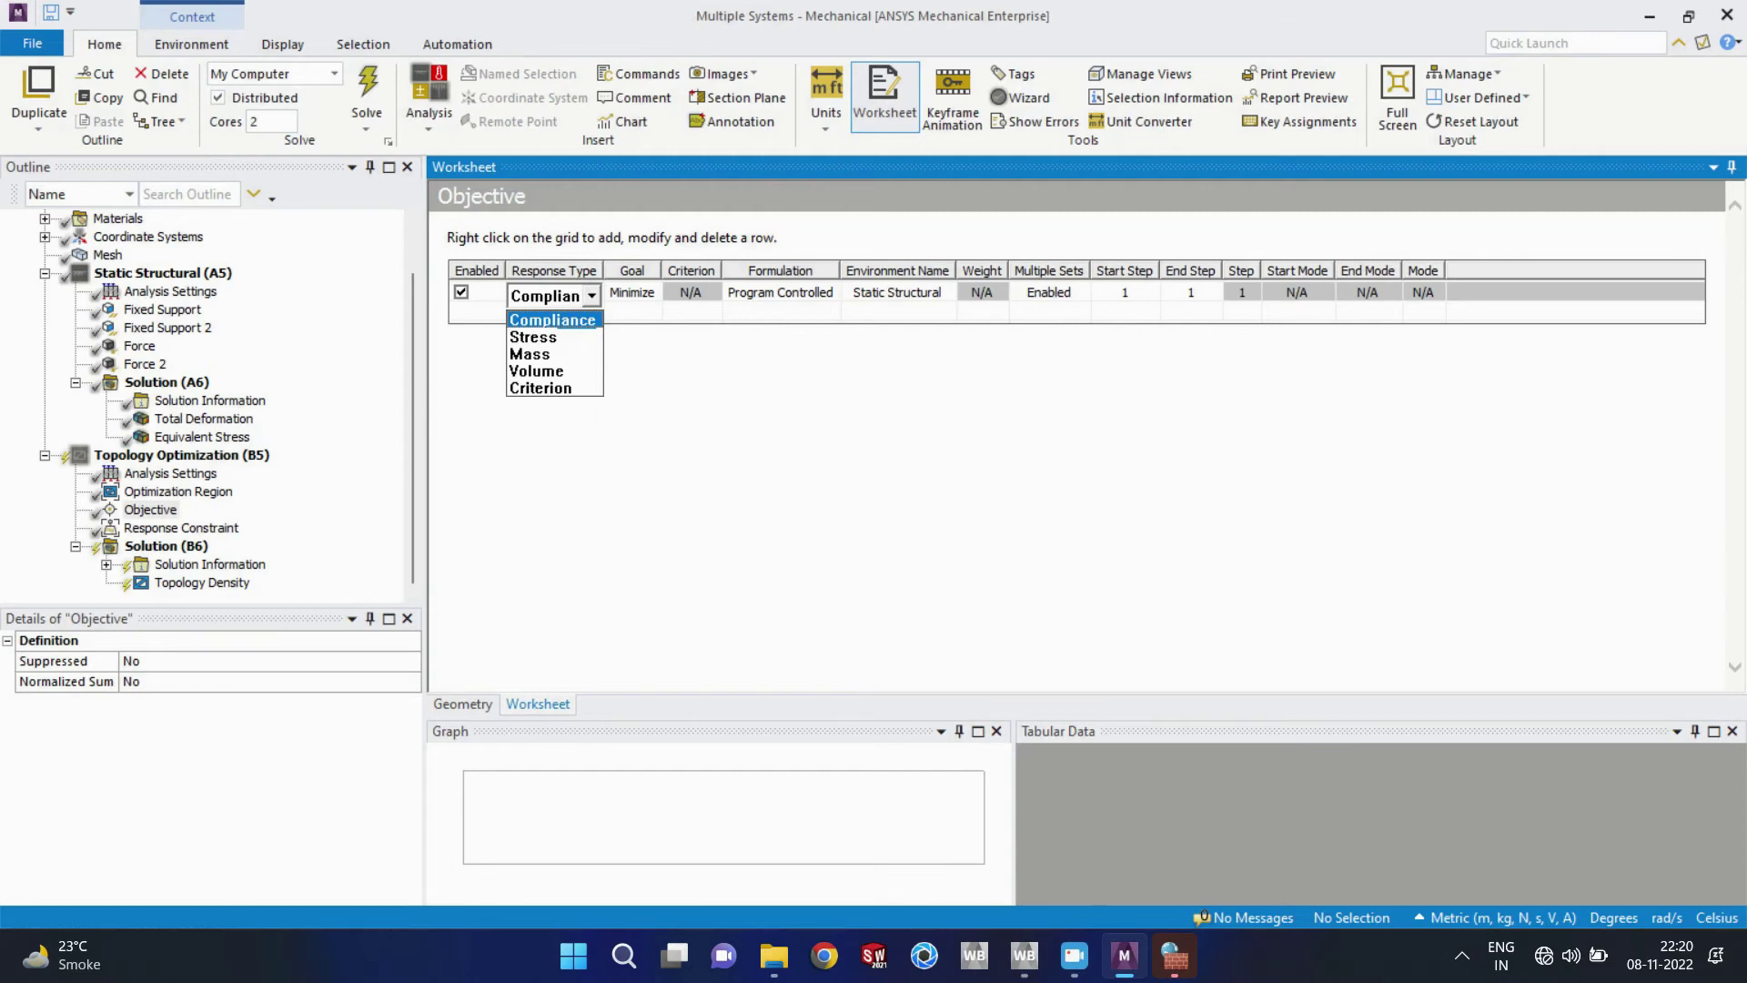
pyautogui.click(552, 320)
pyautogui.click(631, 293)
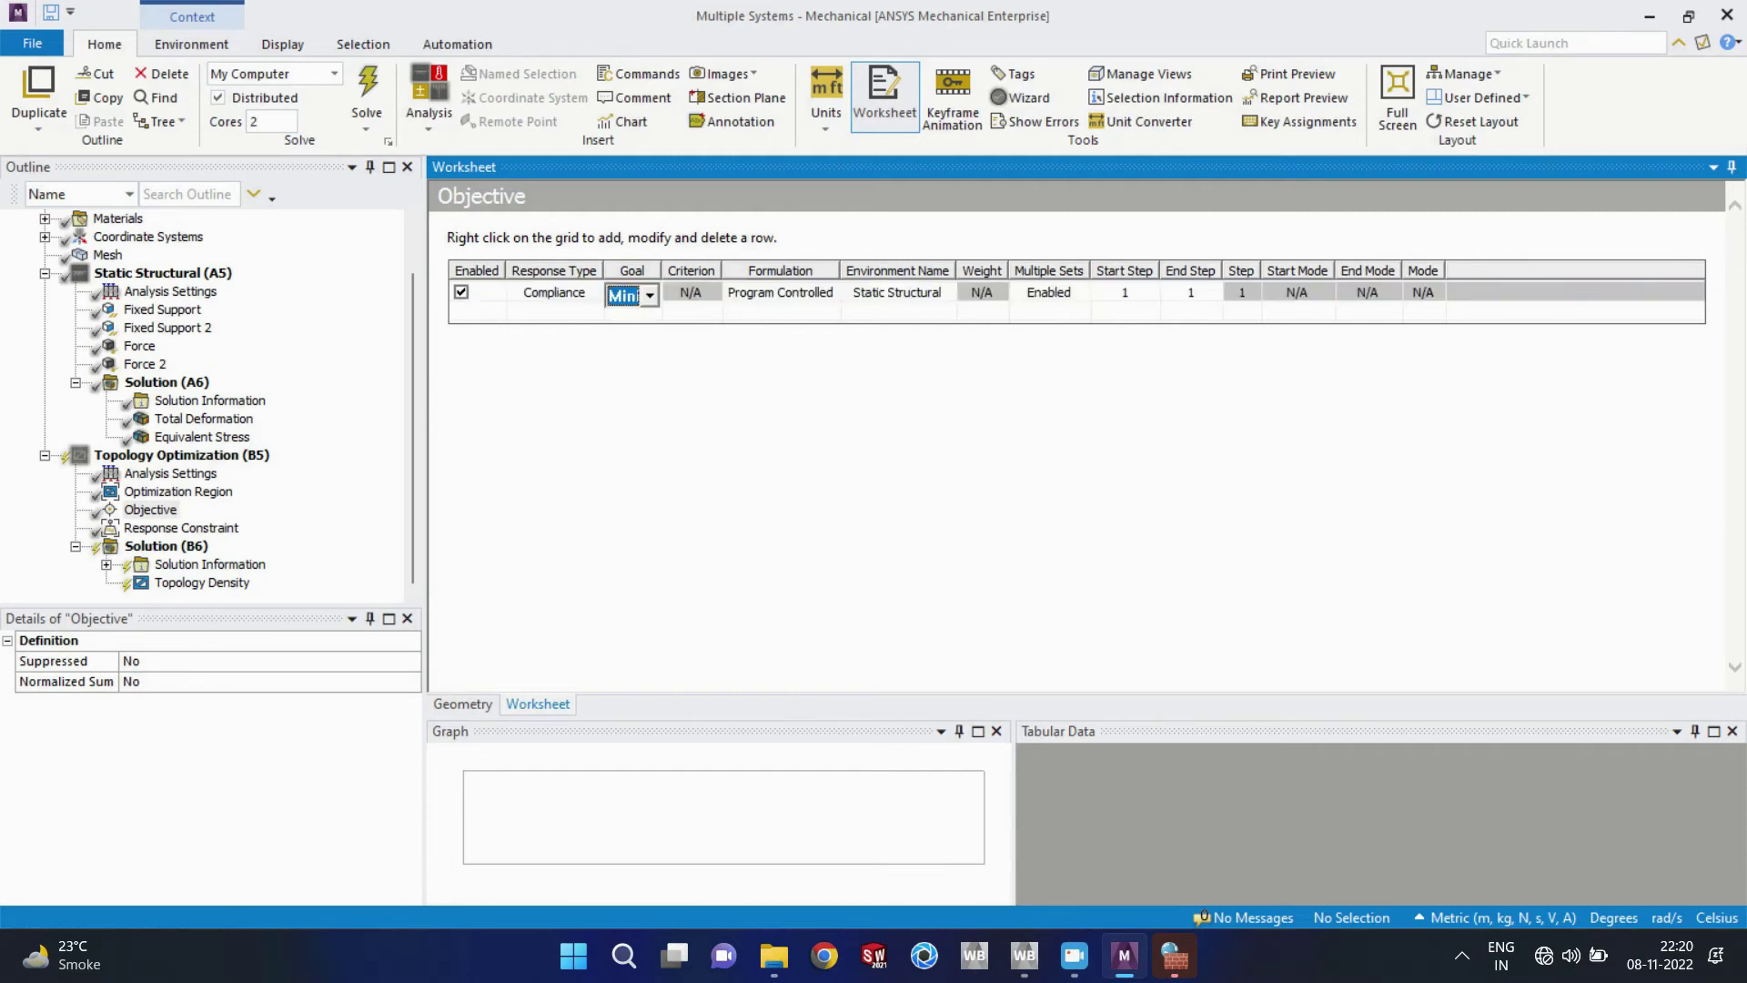
pyautogui.click(650, 296)
pyautogui.click(632, 319)
pyautogui.click(548, 294)
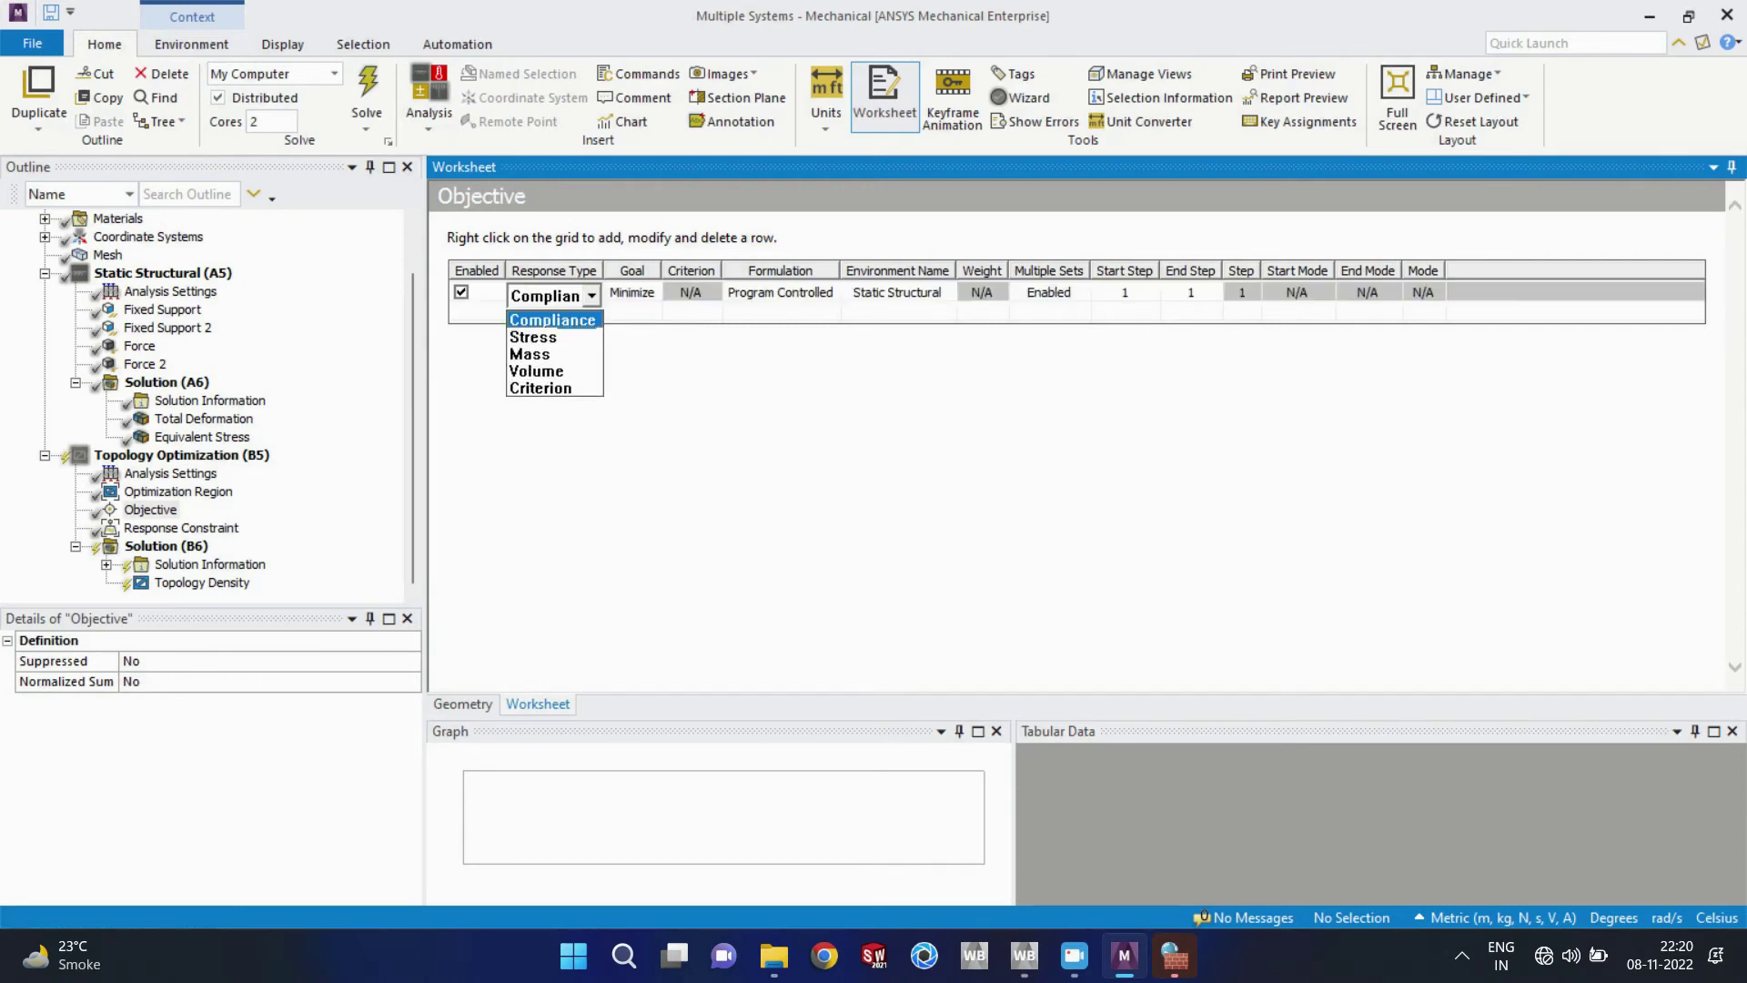
pyautogui.click(552, 321)
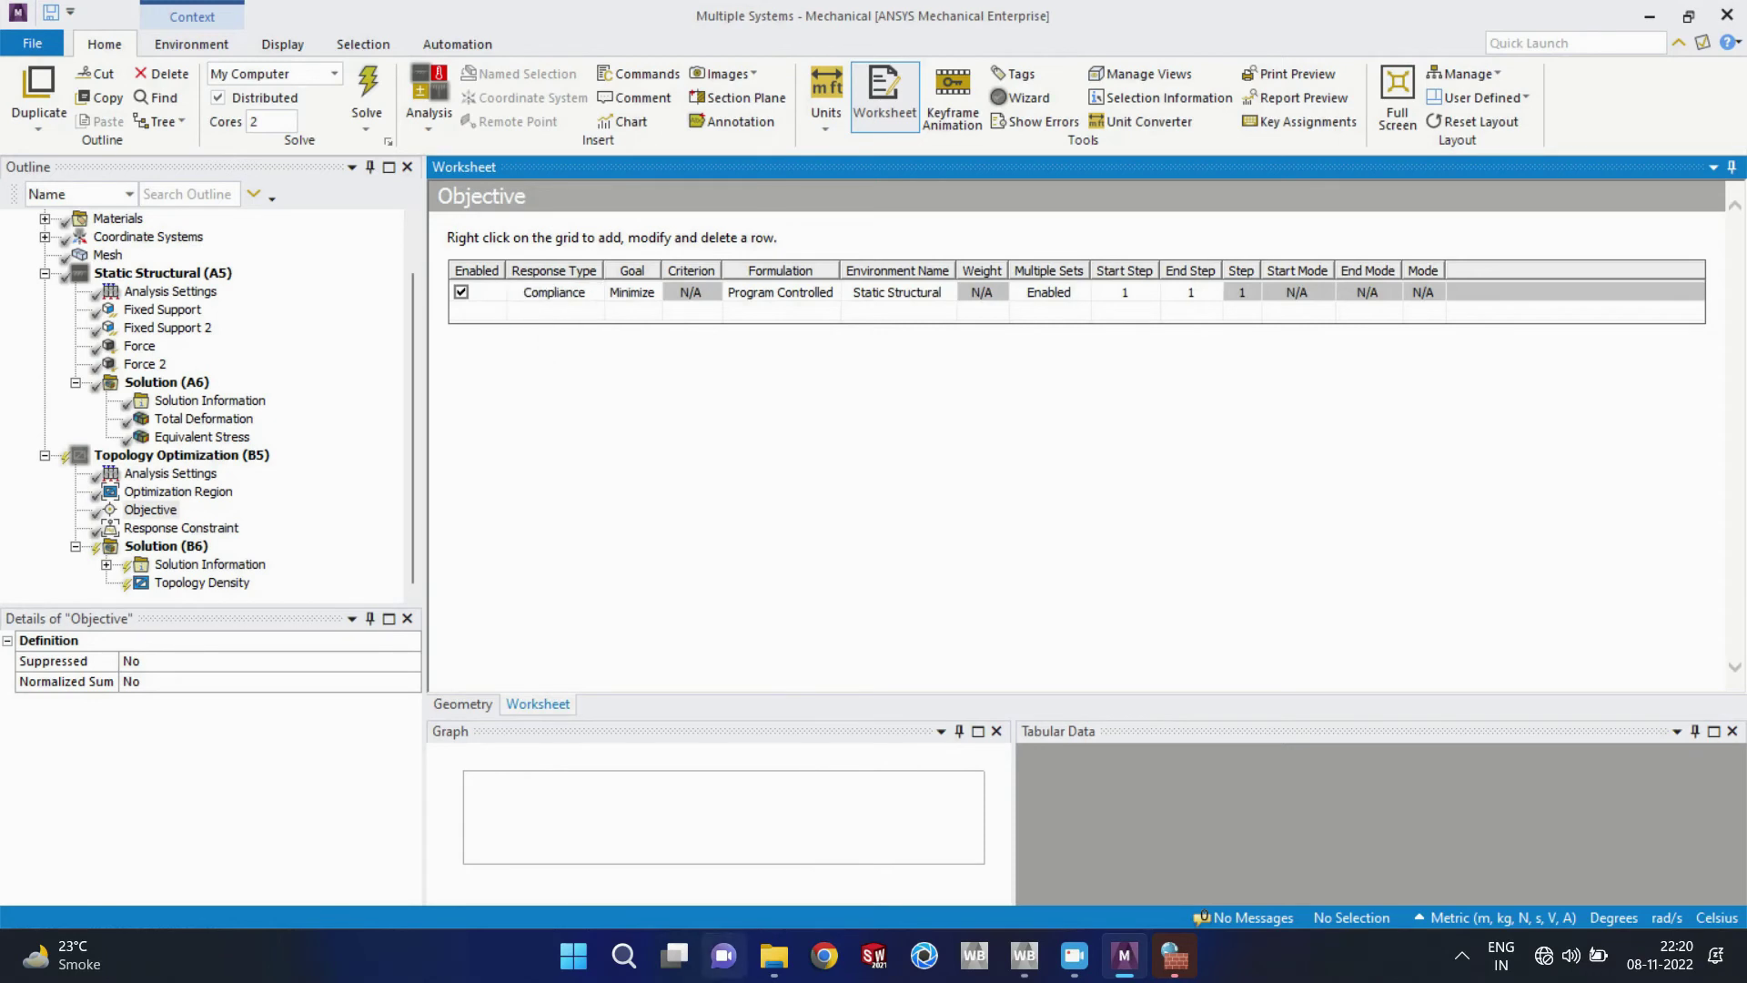
# Step: Look over the objective row's criterion, formulation and environment name settings
pyautogui.click(1075, 955)
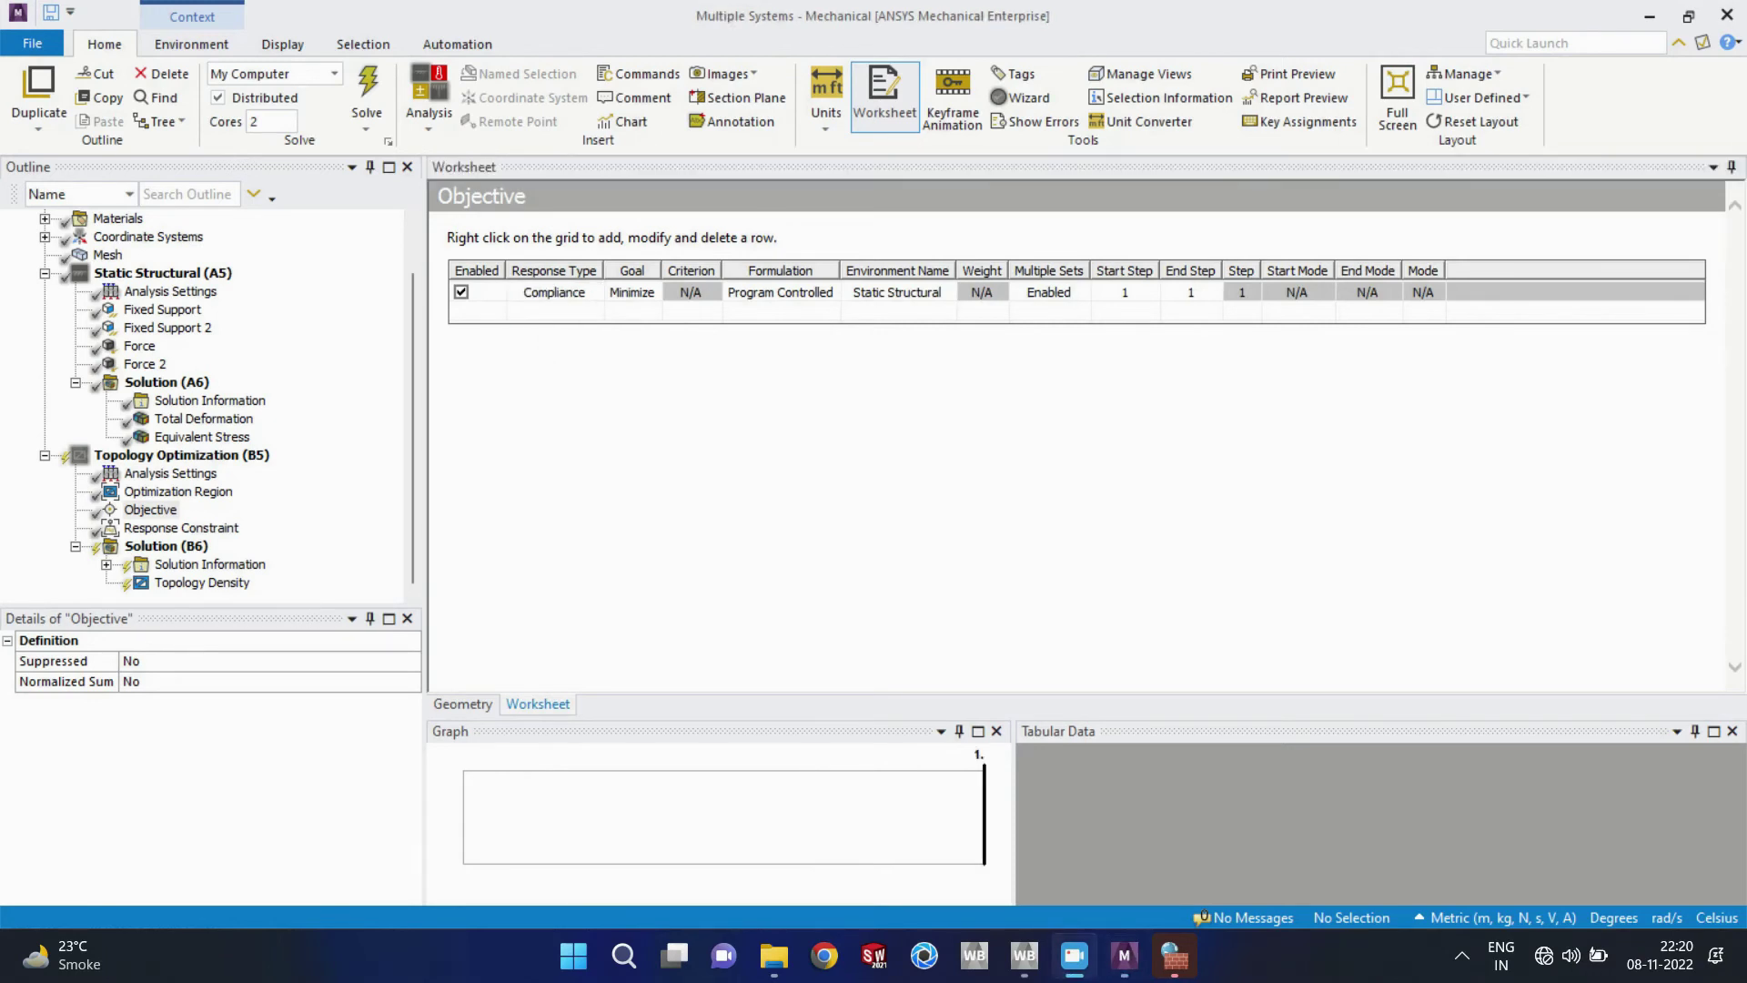
pyautogui.click(554, 293)
pyautogui.click(632, 293)
pyautogui.click(692, 293)
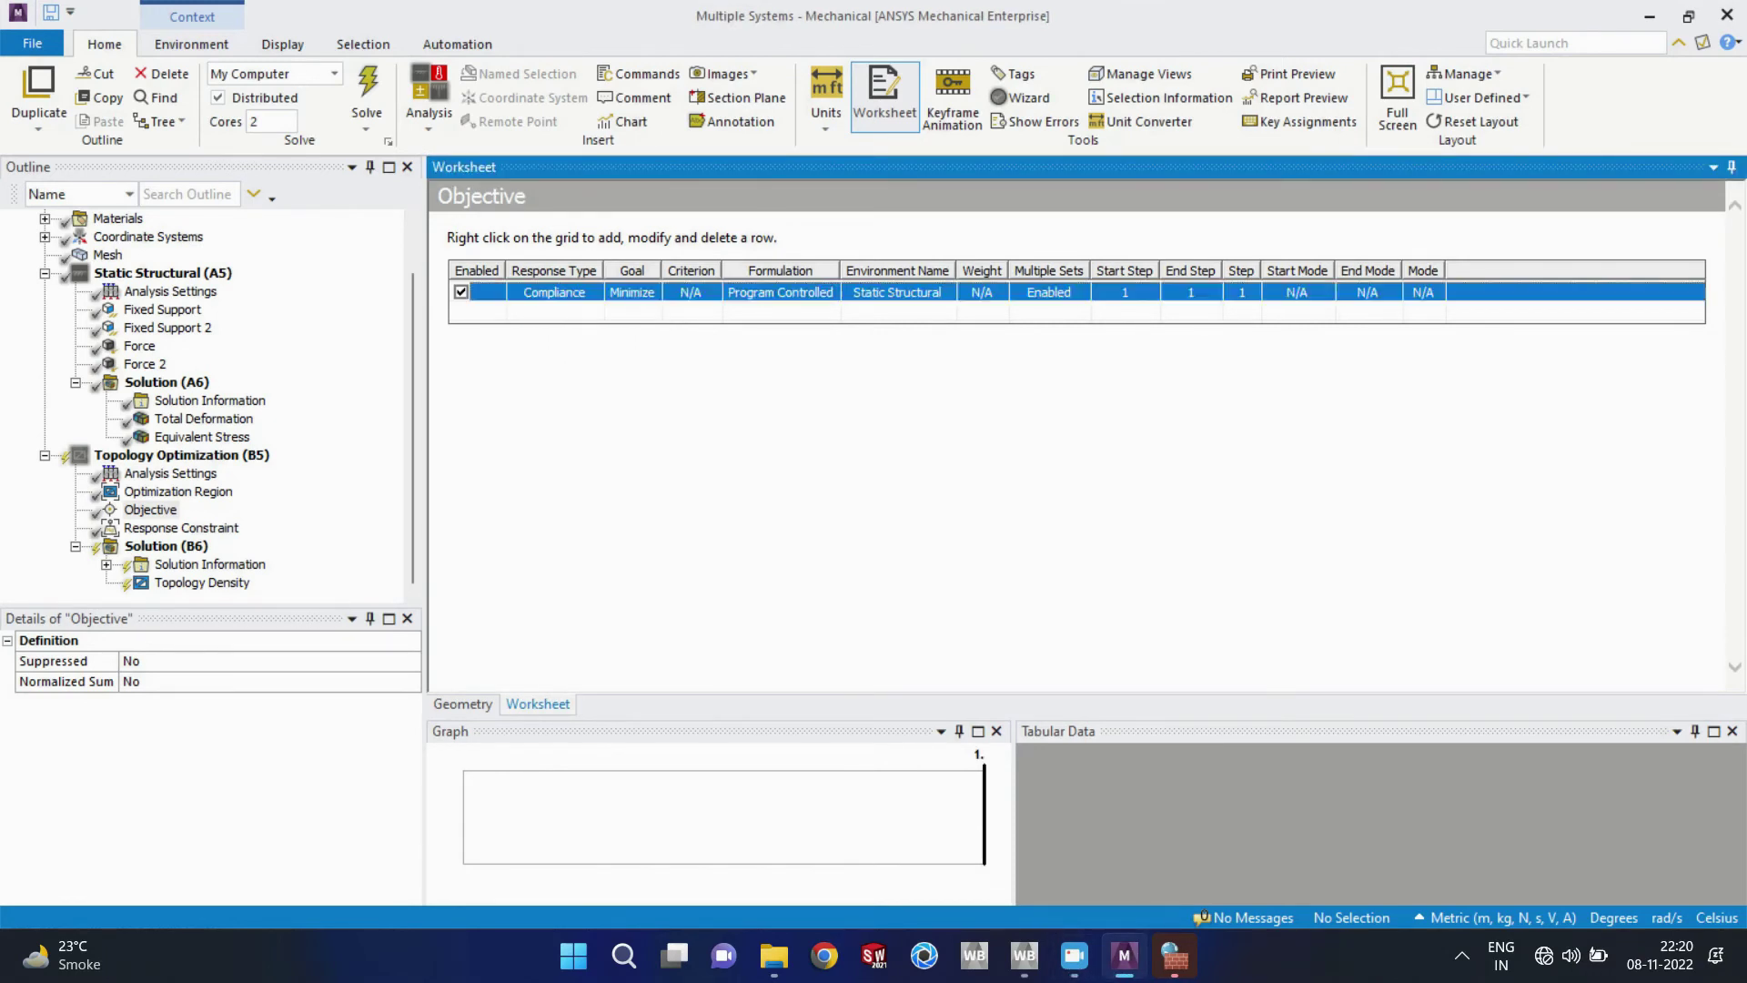
pyautogui.click(781, 293)
pyautogui.click(897, 293)
pyautogui.click(944, 295)
pyautogui.press('Return')
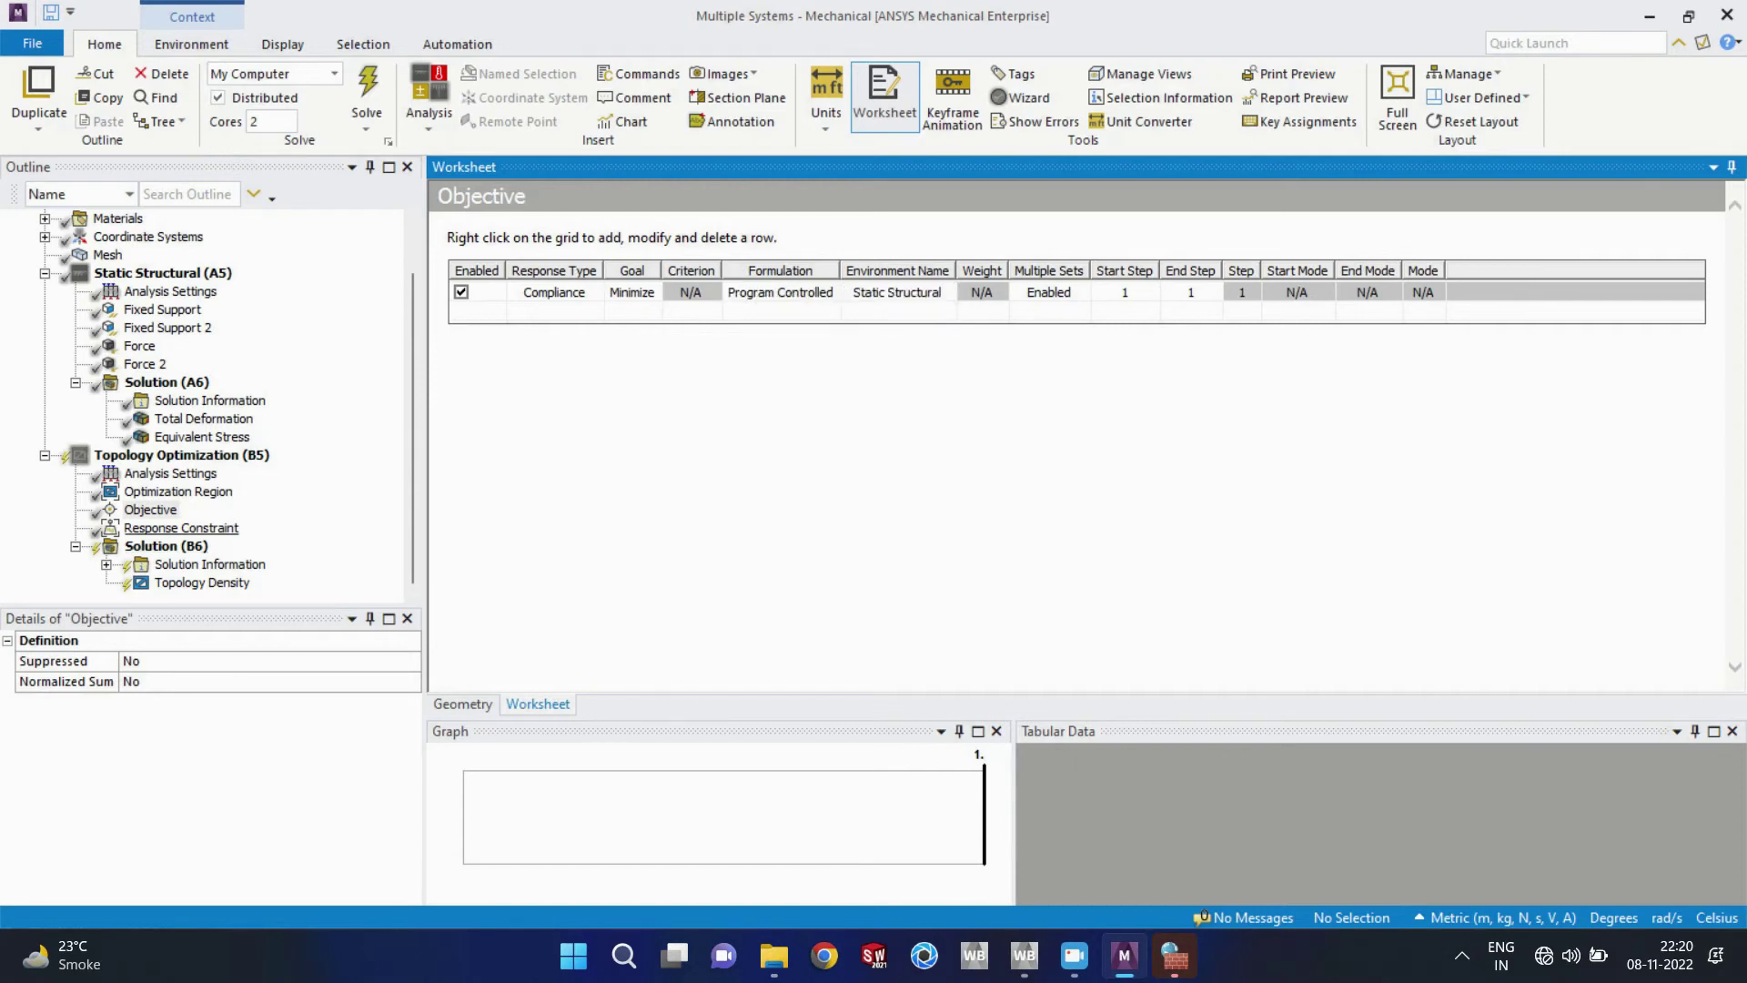
# Step: Review the Response Constraint's scoping methods and response types, keeping it scoped by Optimization Region with Mass as the response
pyautogui.click(181, 529)
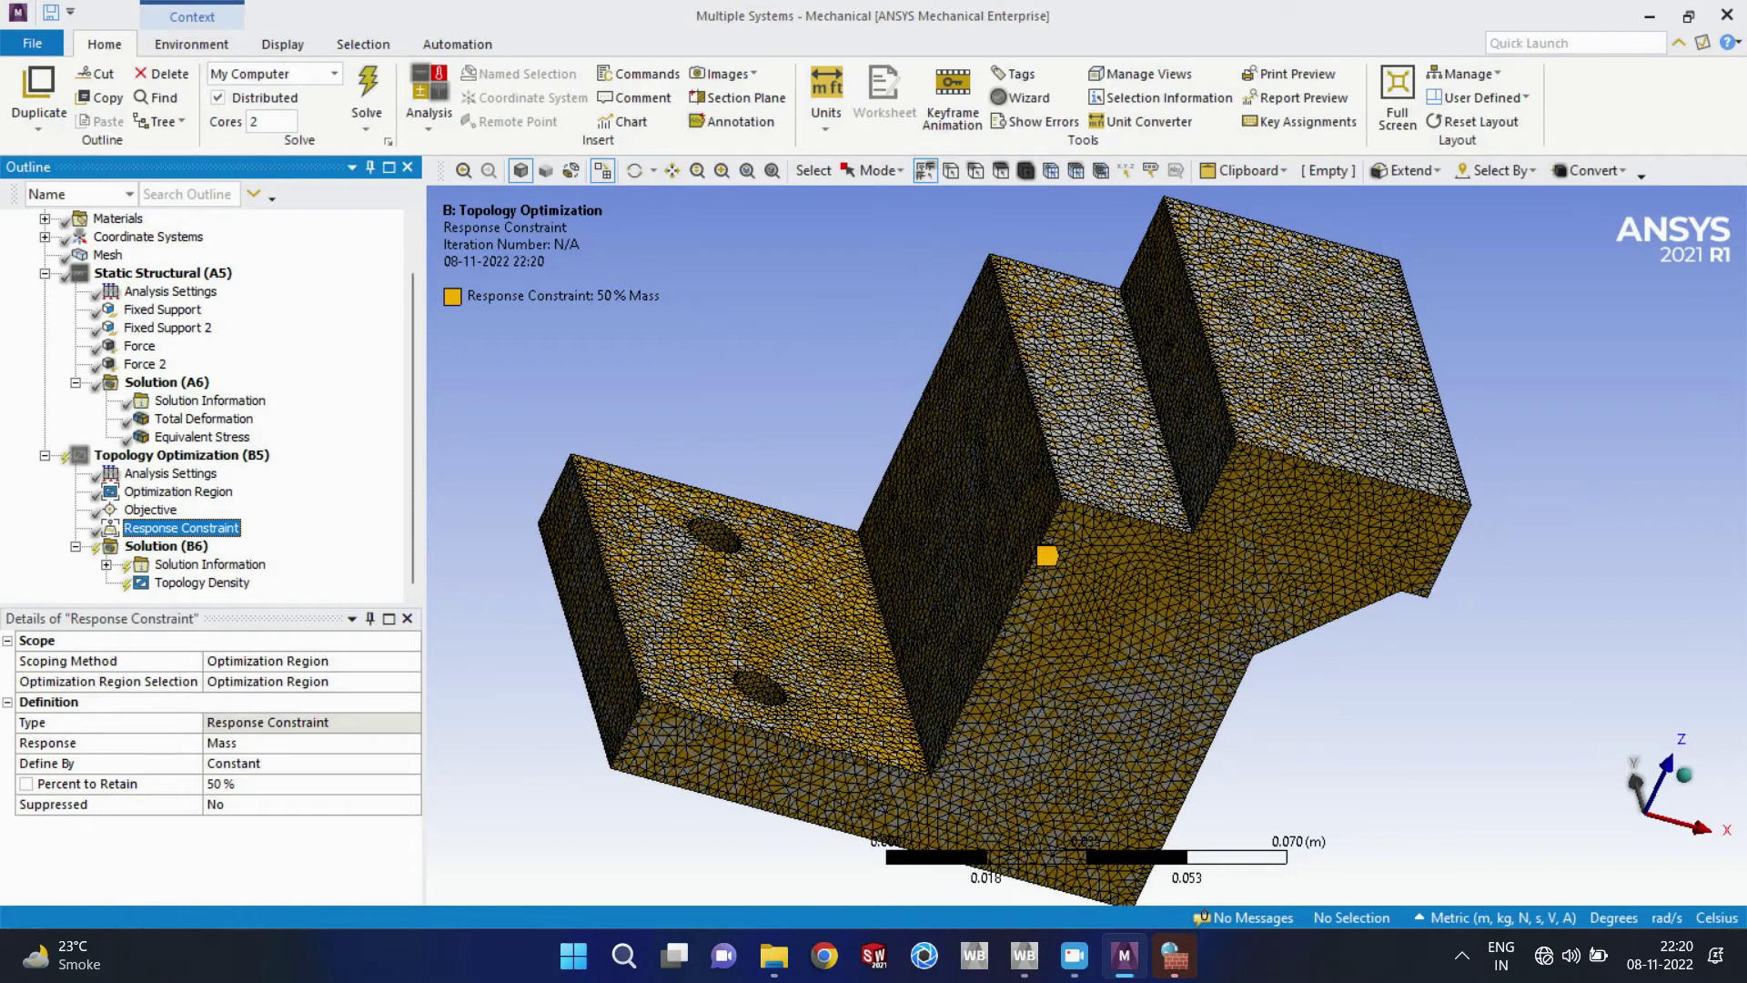
pyautogui.click(268, 662)
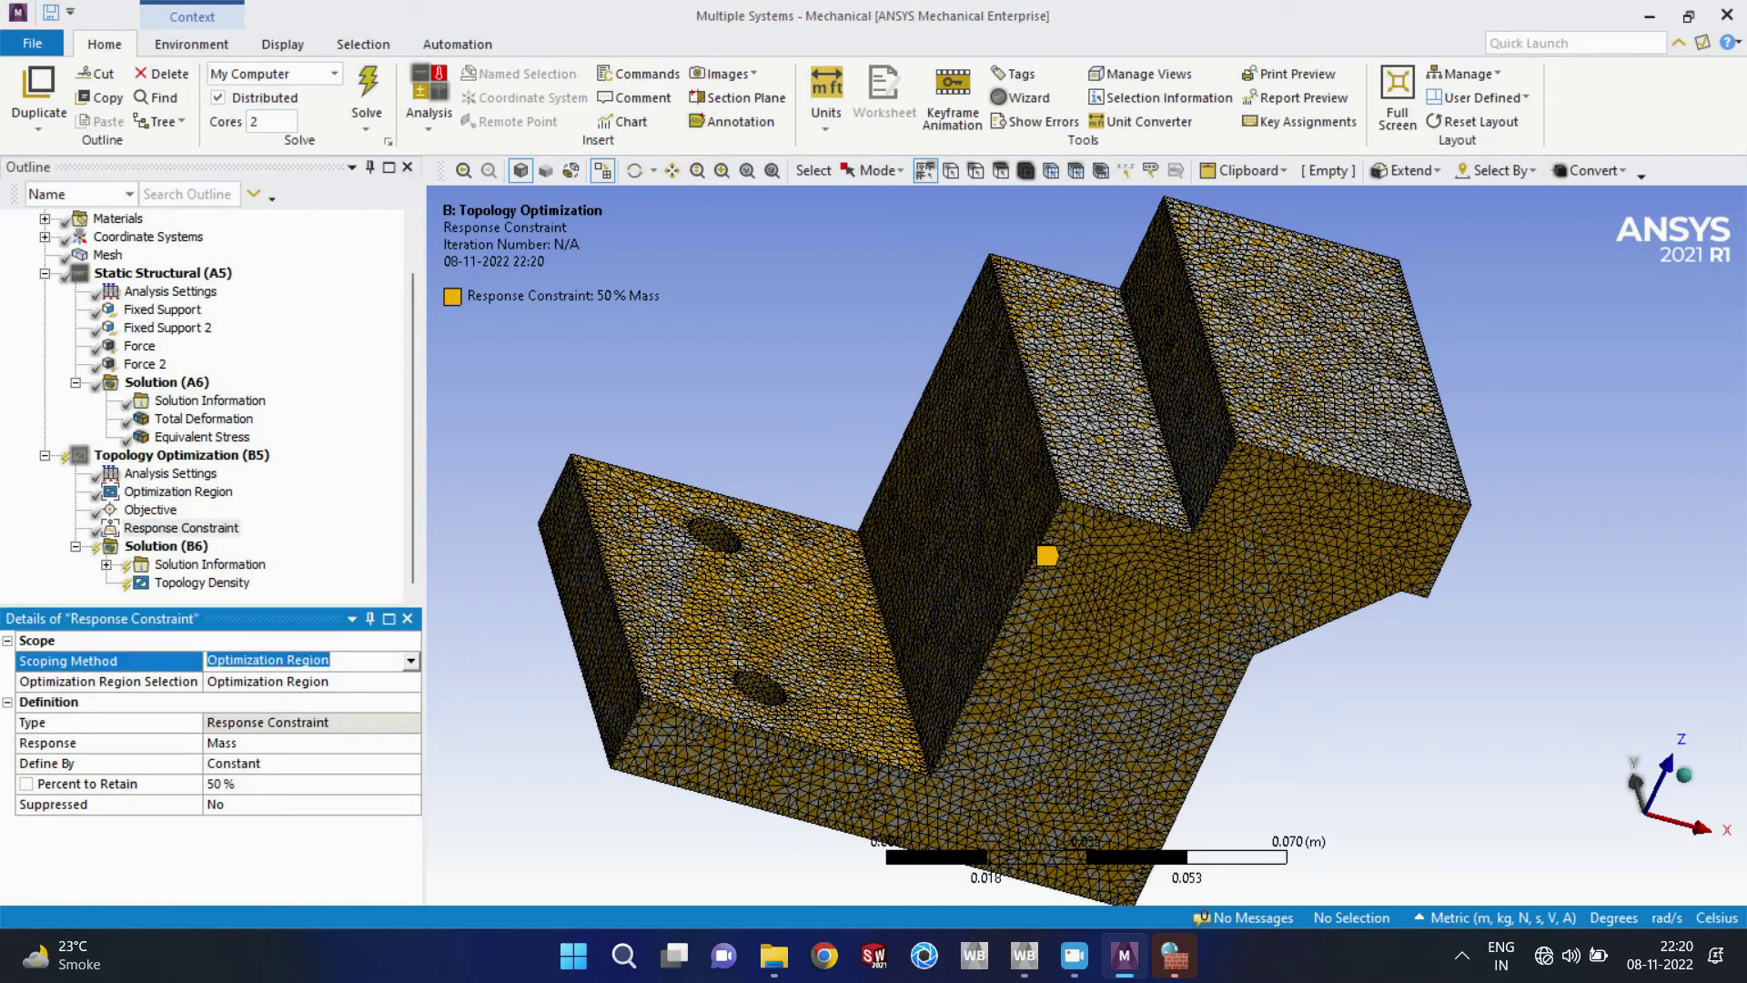
pyautogui.click(411, 661)
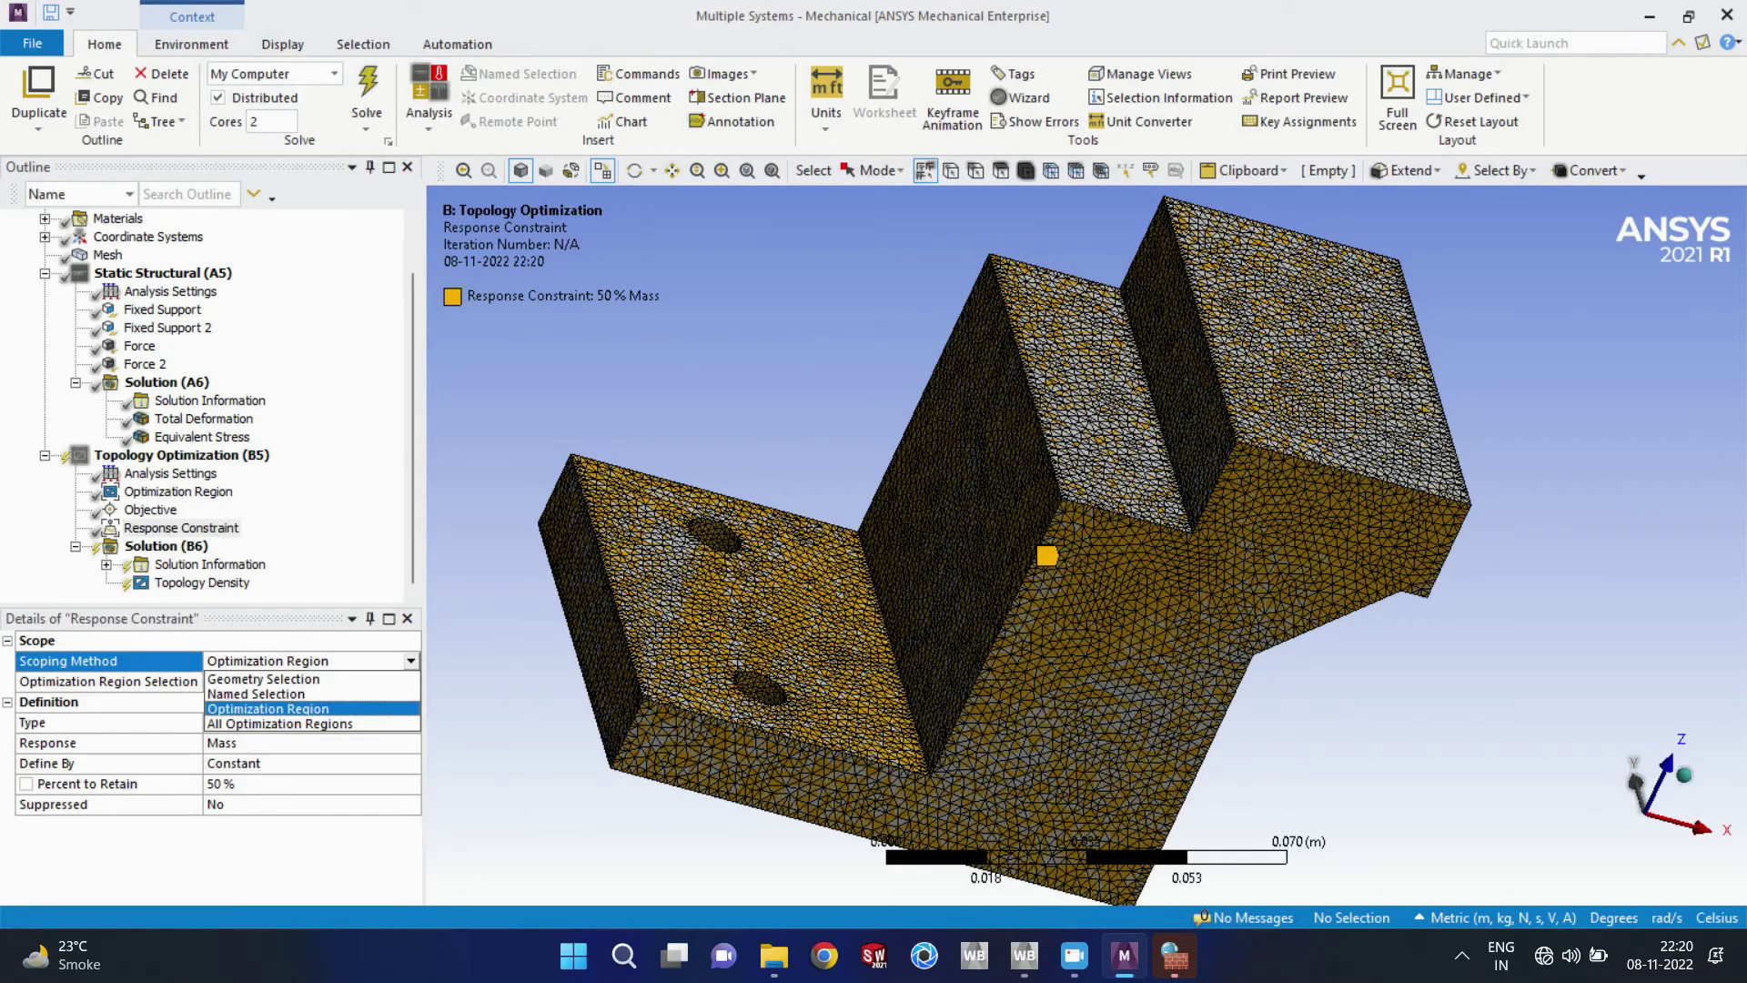
pyautogui.click(136, 702)
pyautogui.click(264, 743)
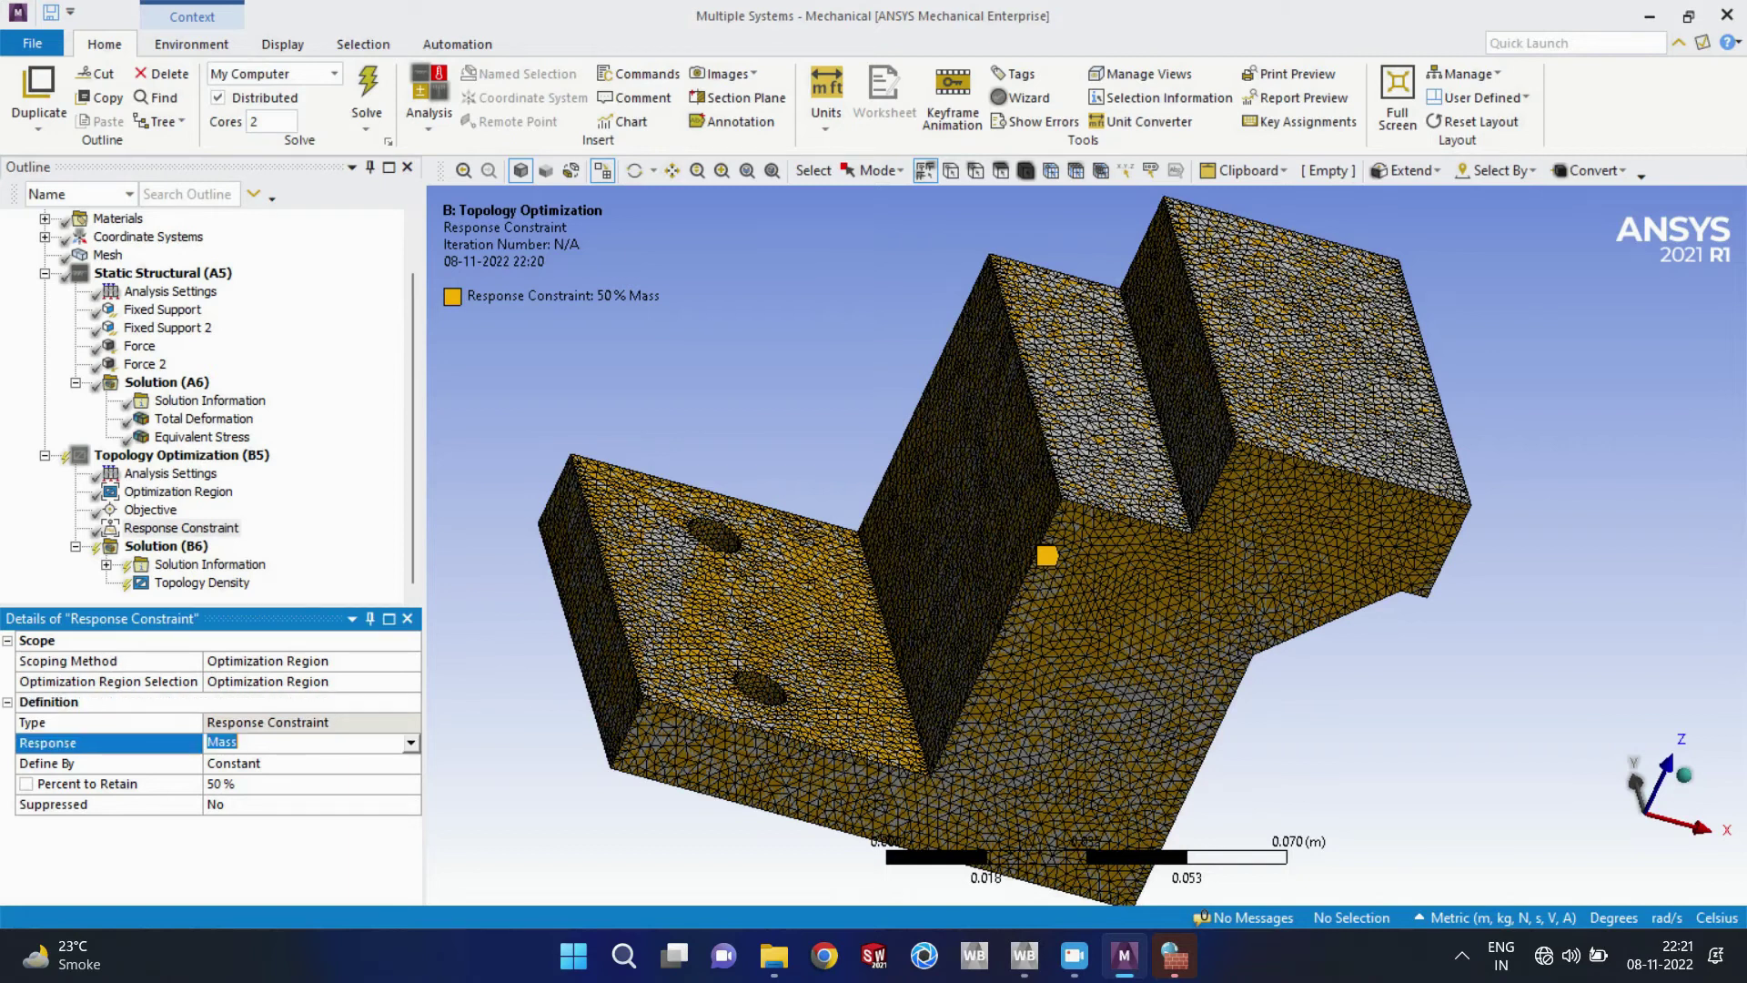
pyautogui.click(411, 743)
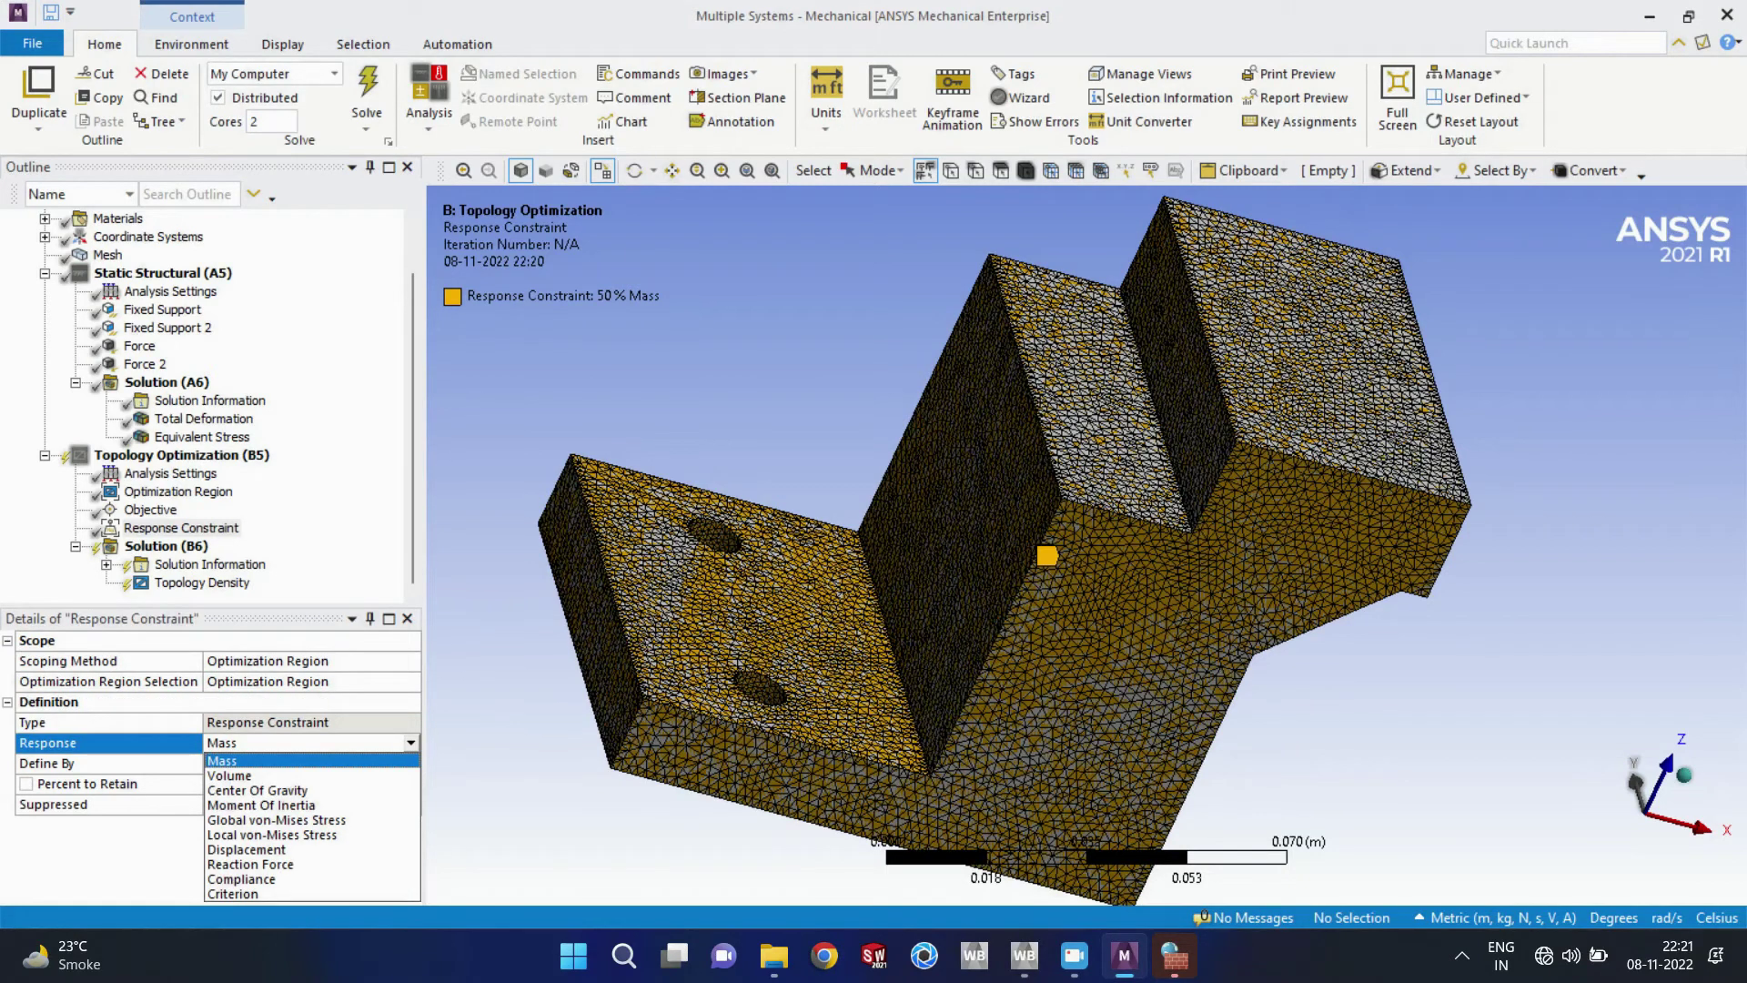
pyautogui.click(412, 744)
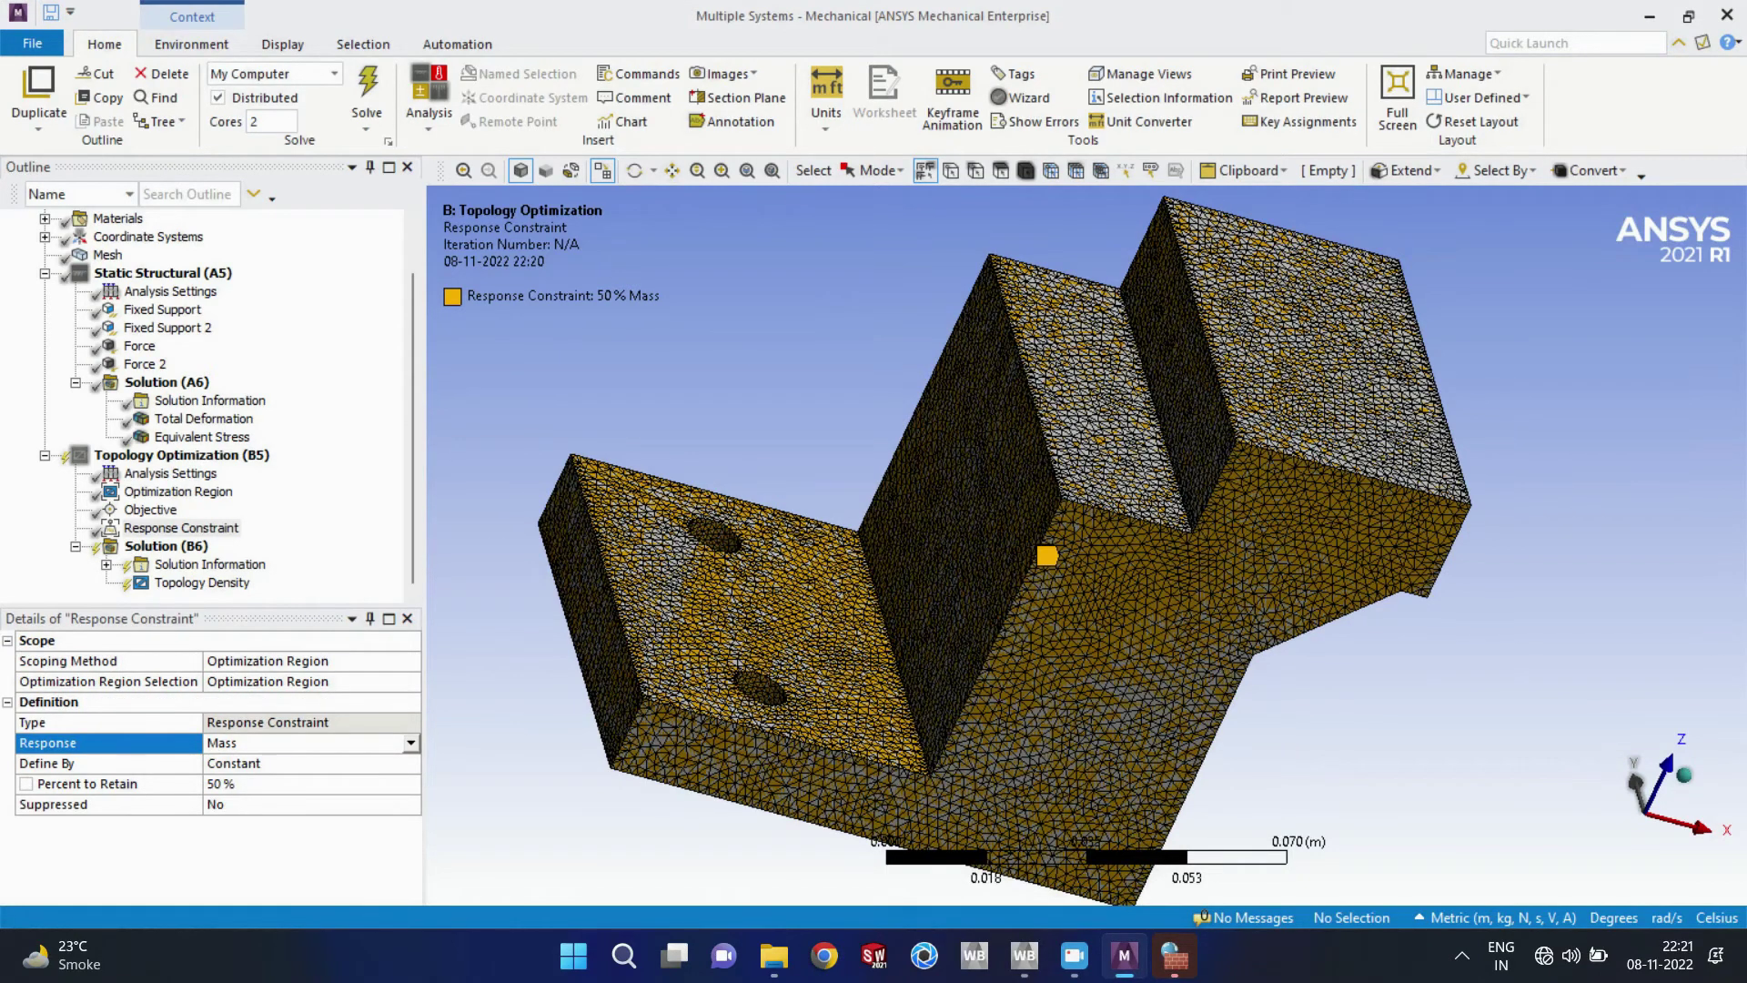
# Step: Set the mass response constraint's Percent to Retain to 40%
pyautogui.click(264, 783)
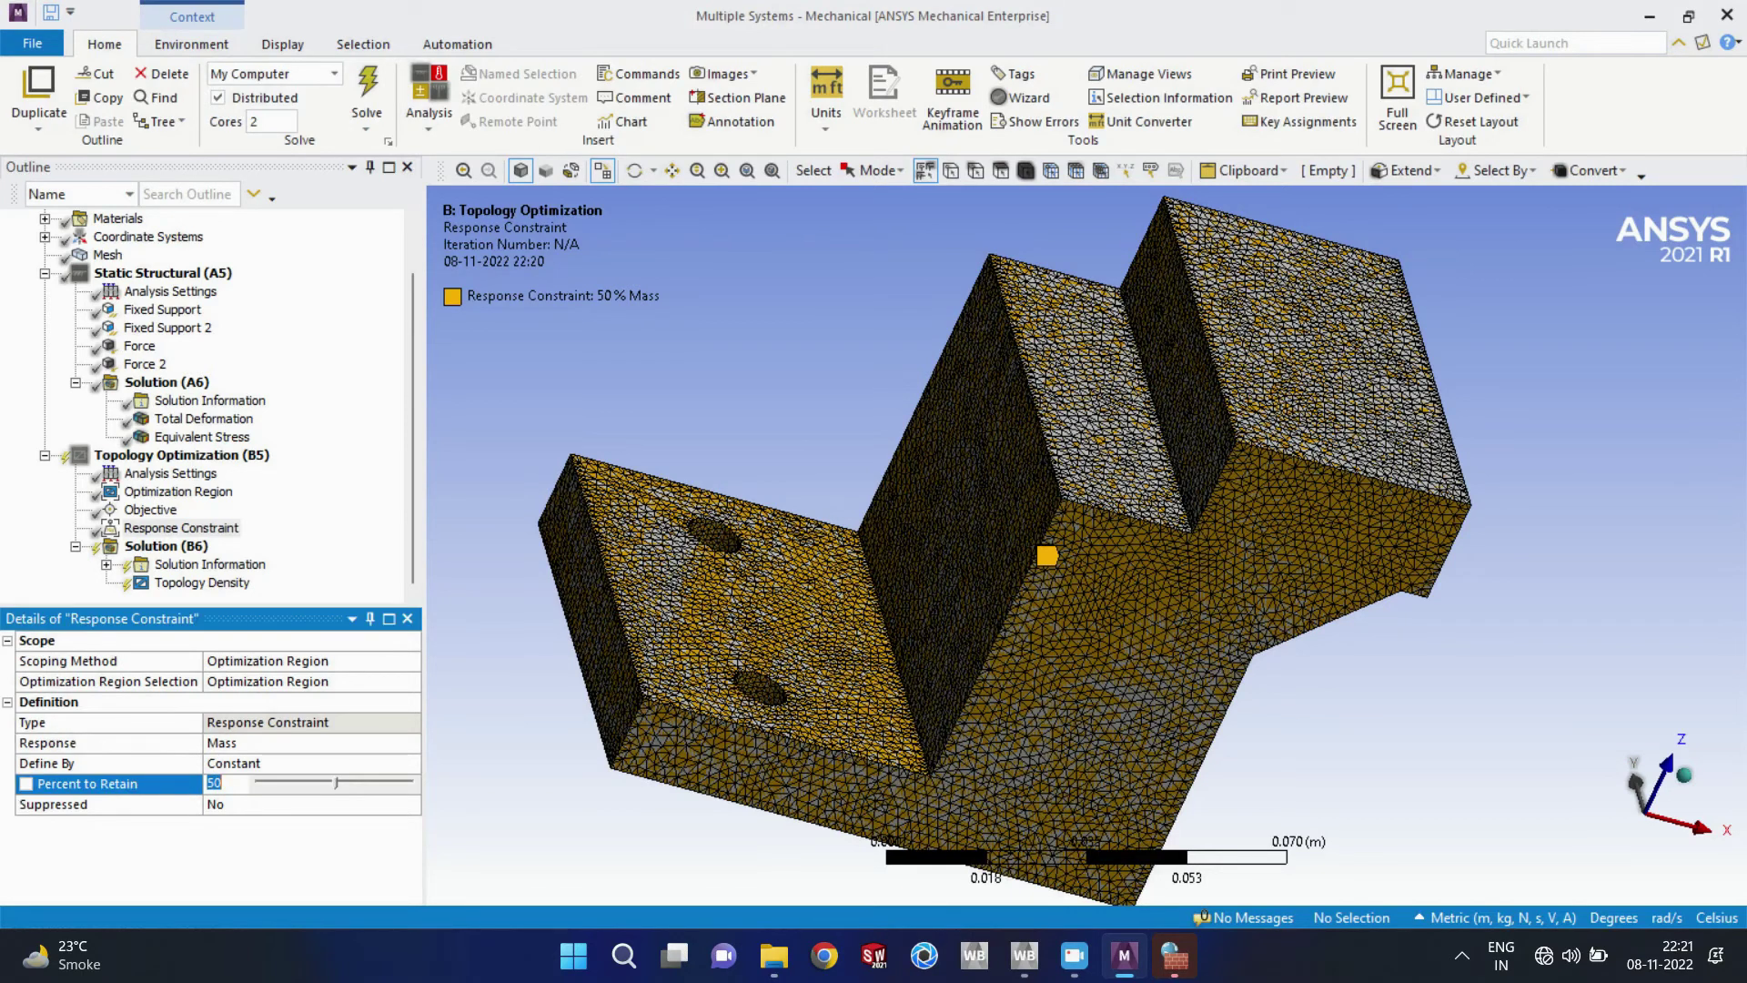
pyautogui.moveTo(337, 783); pyautogui.dragTo(321, 783)
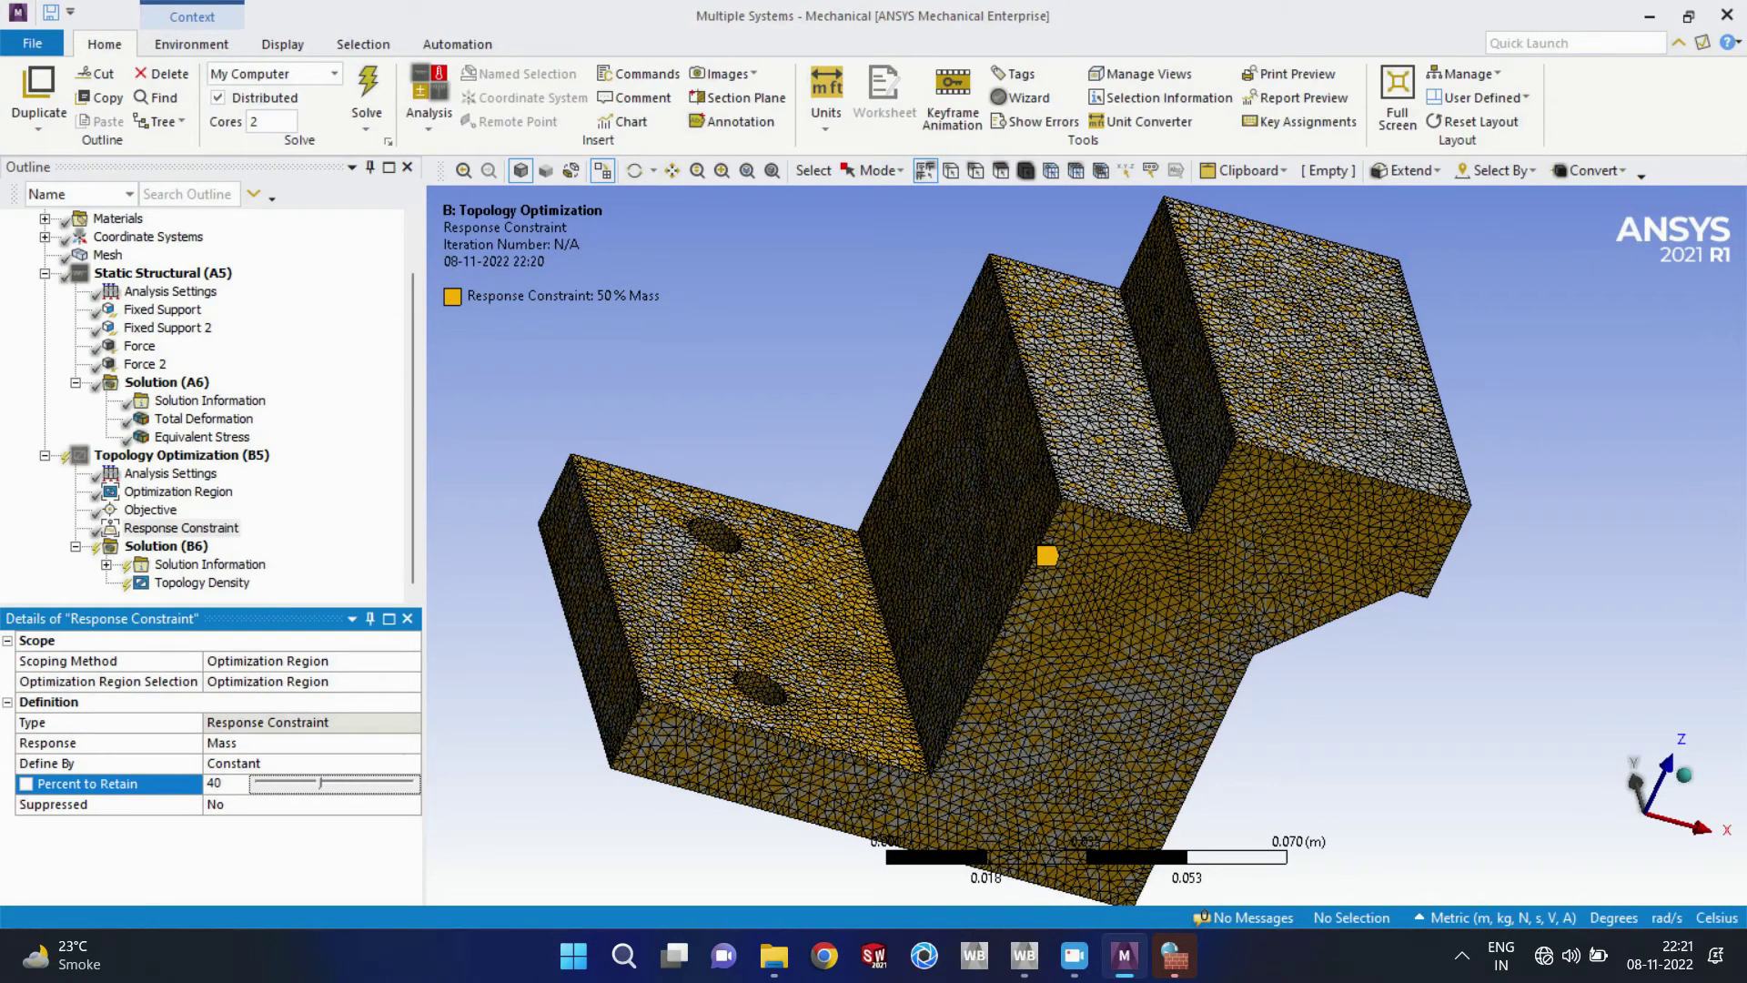
pyautogui.press('Return')
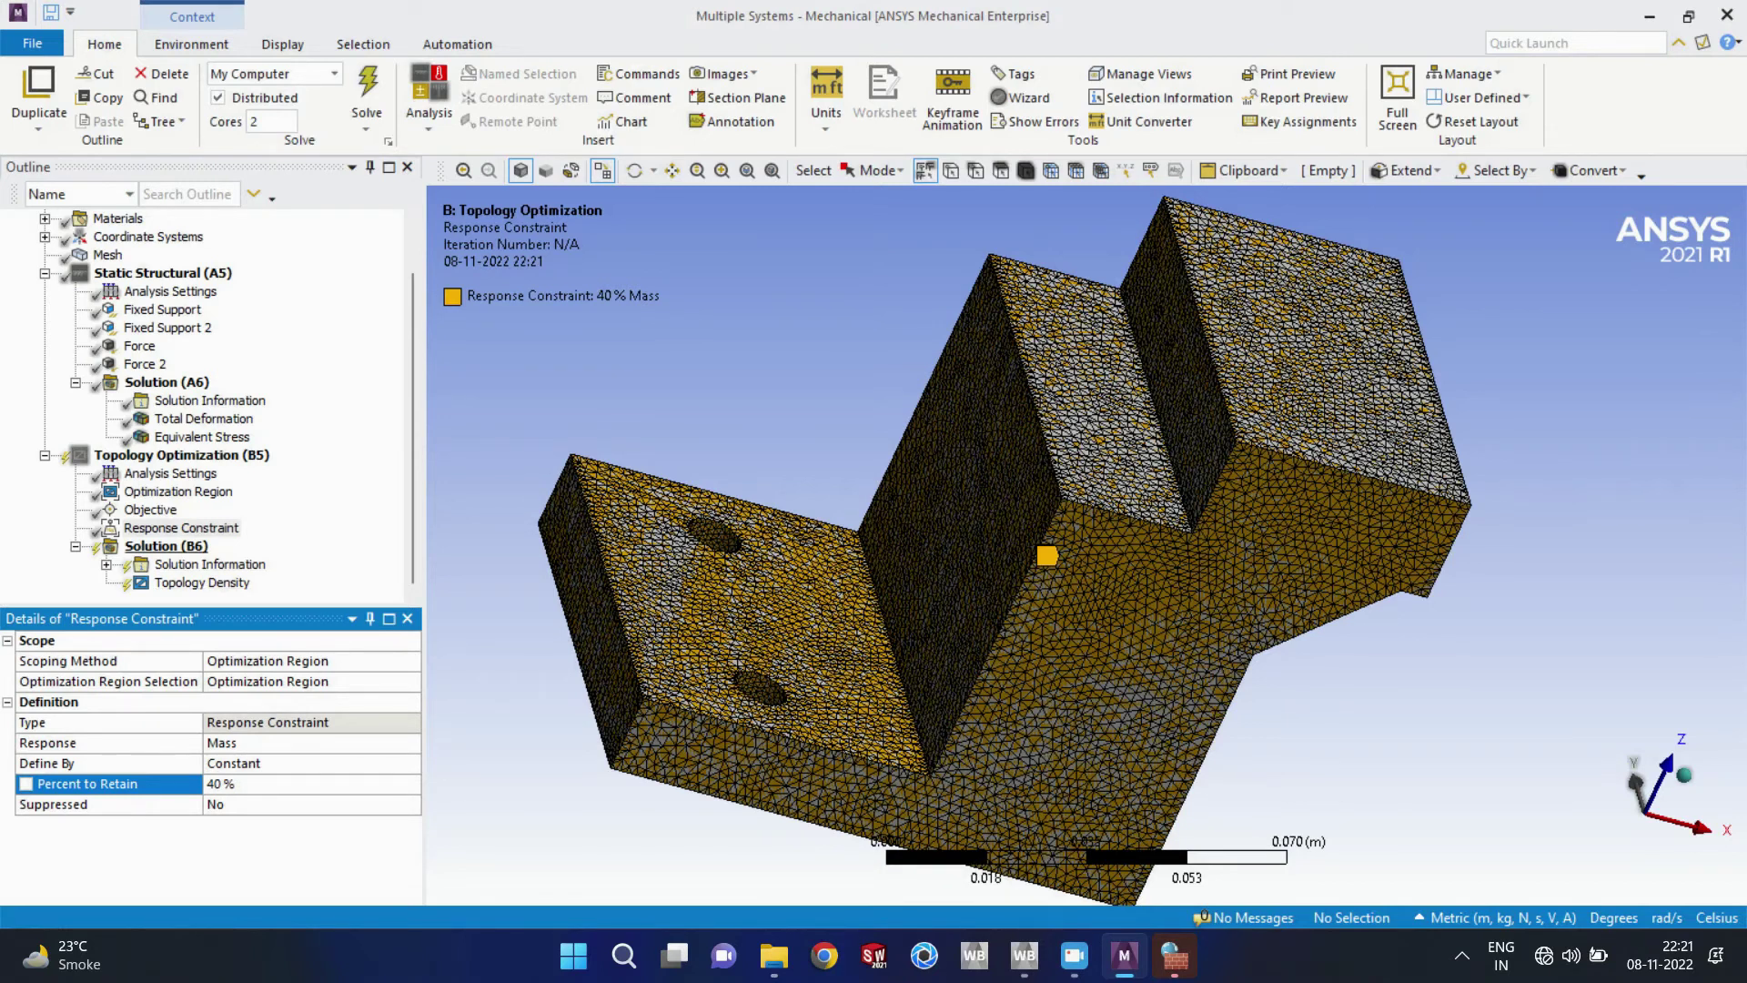
# Step: Solve the topology optimization and inspect the optimized bracket in the Topology Density result
pyautogui.rightClick(175, 551)
pyautogui.moveTo(273, 565)
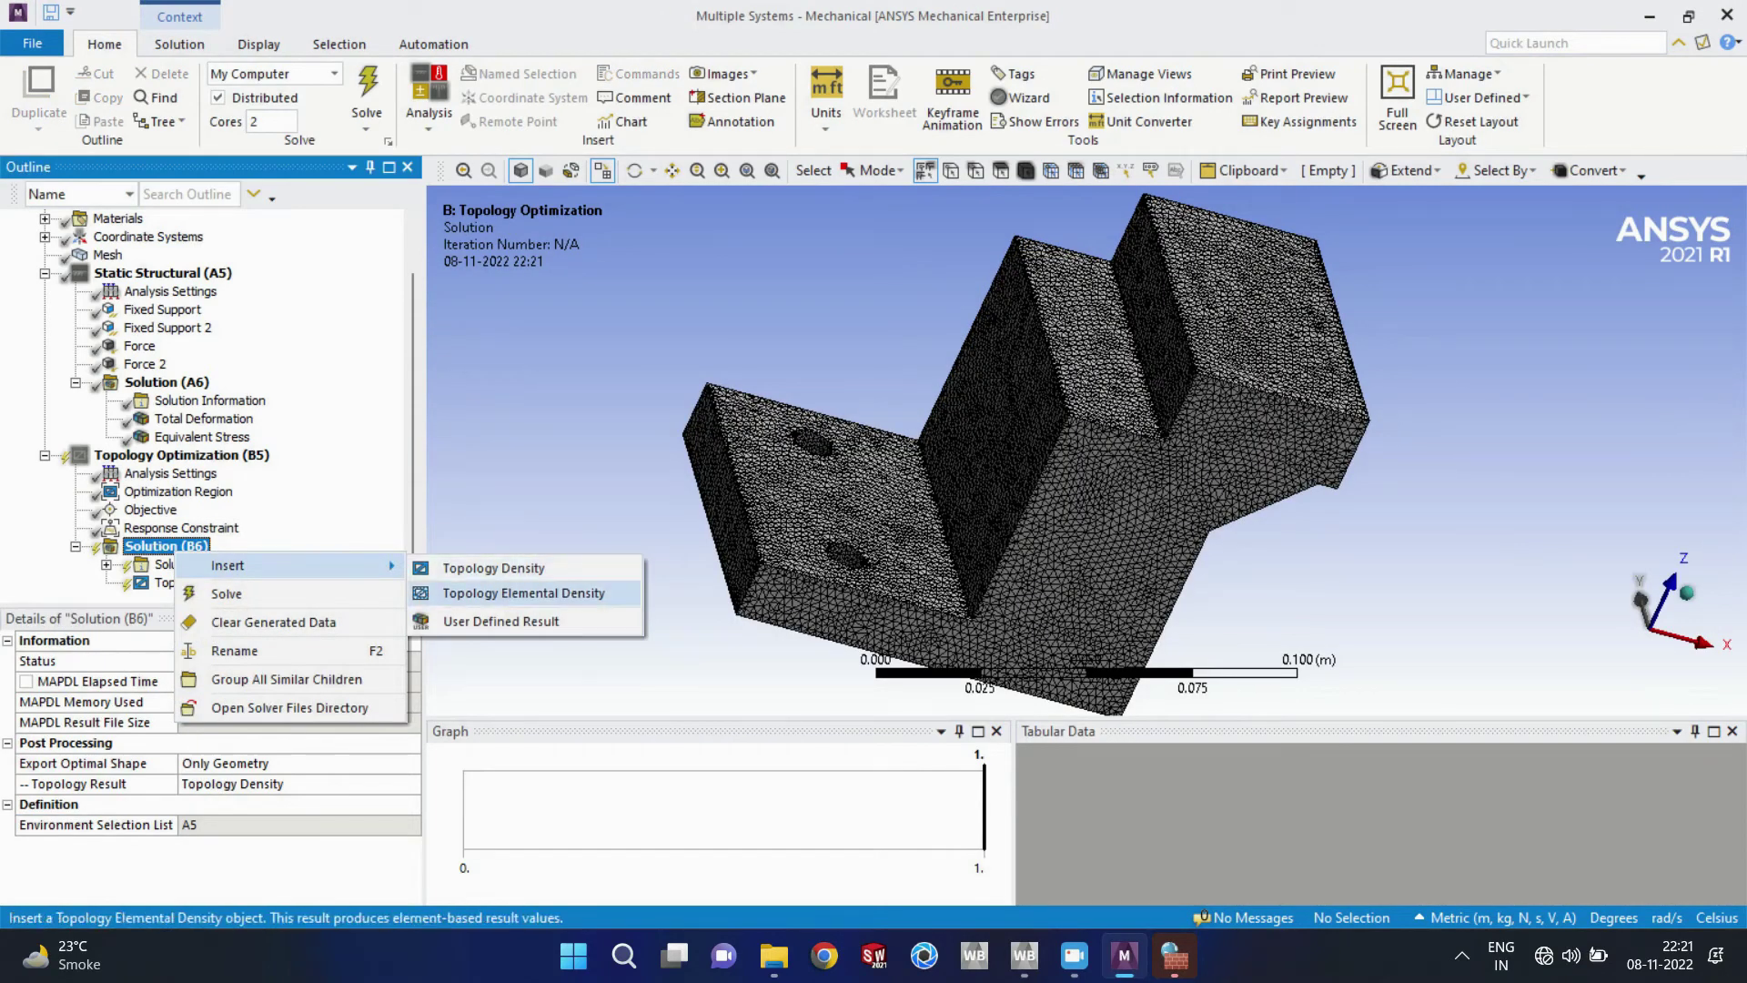
pyautogui.click(227, 591)
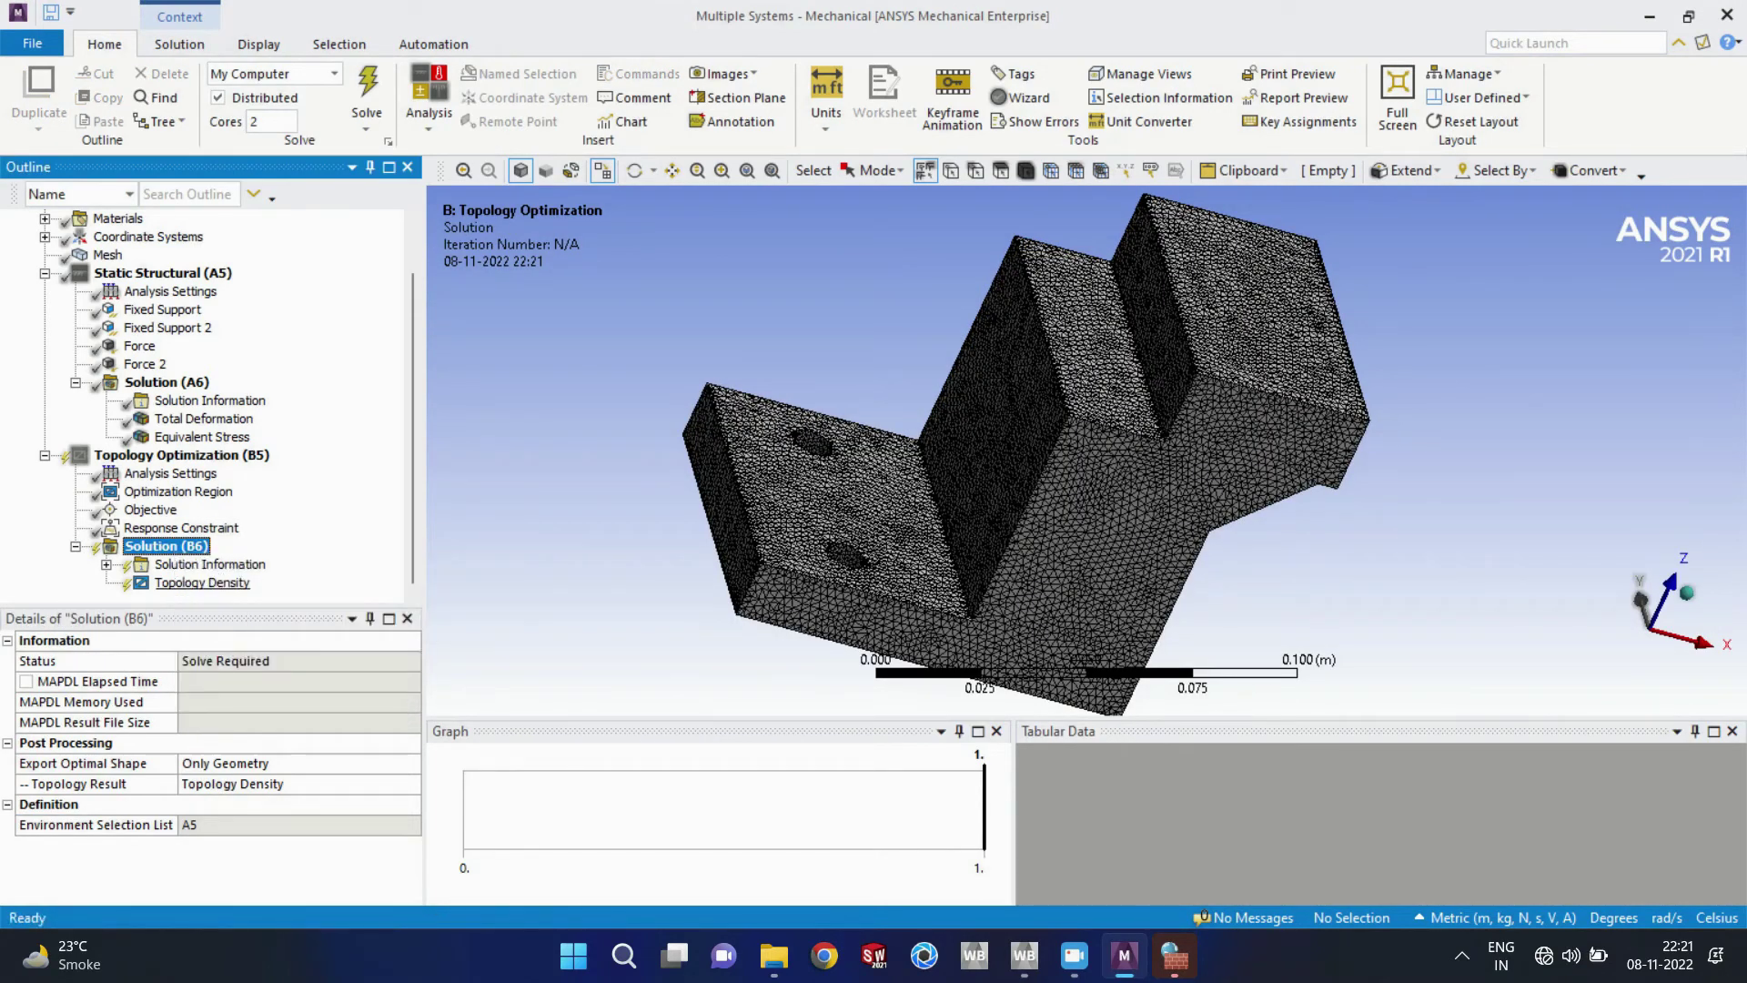
pyautogui.click(202, 582)
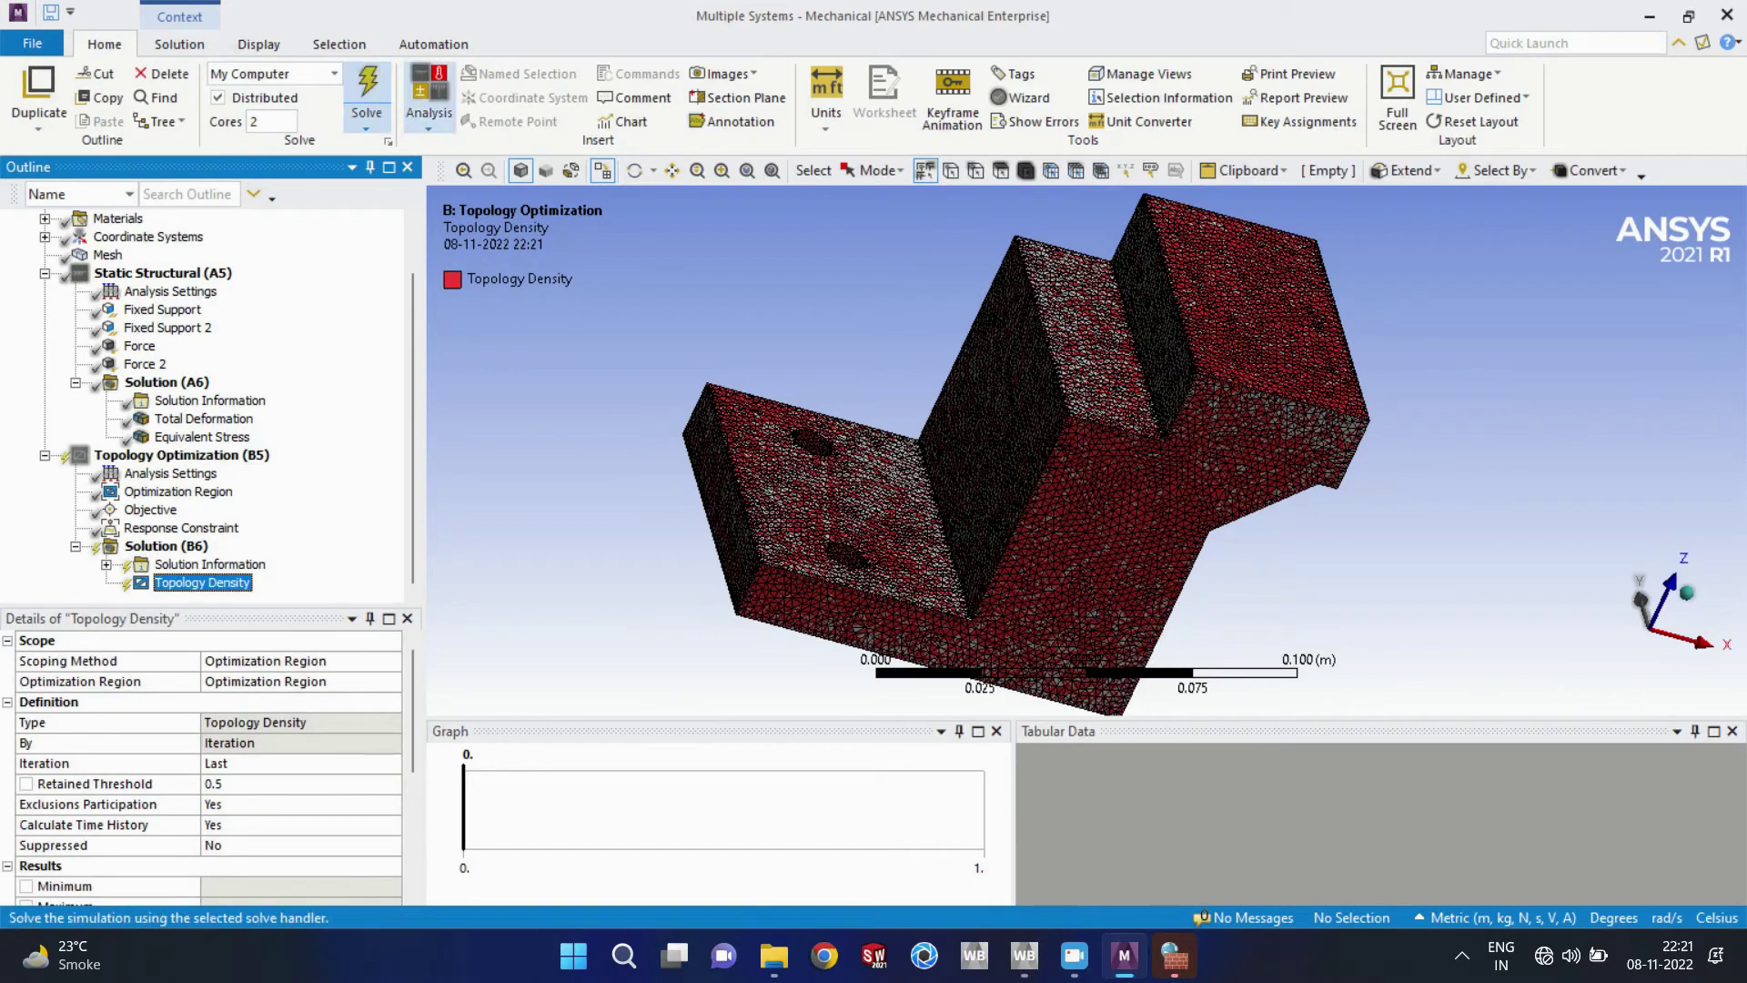
pyautogui.click(367, 95)
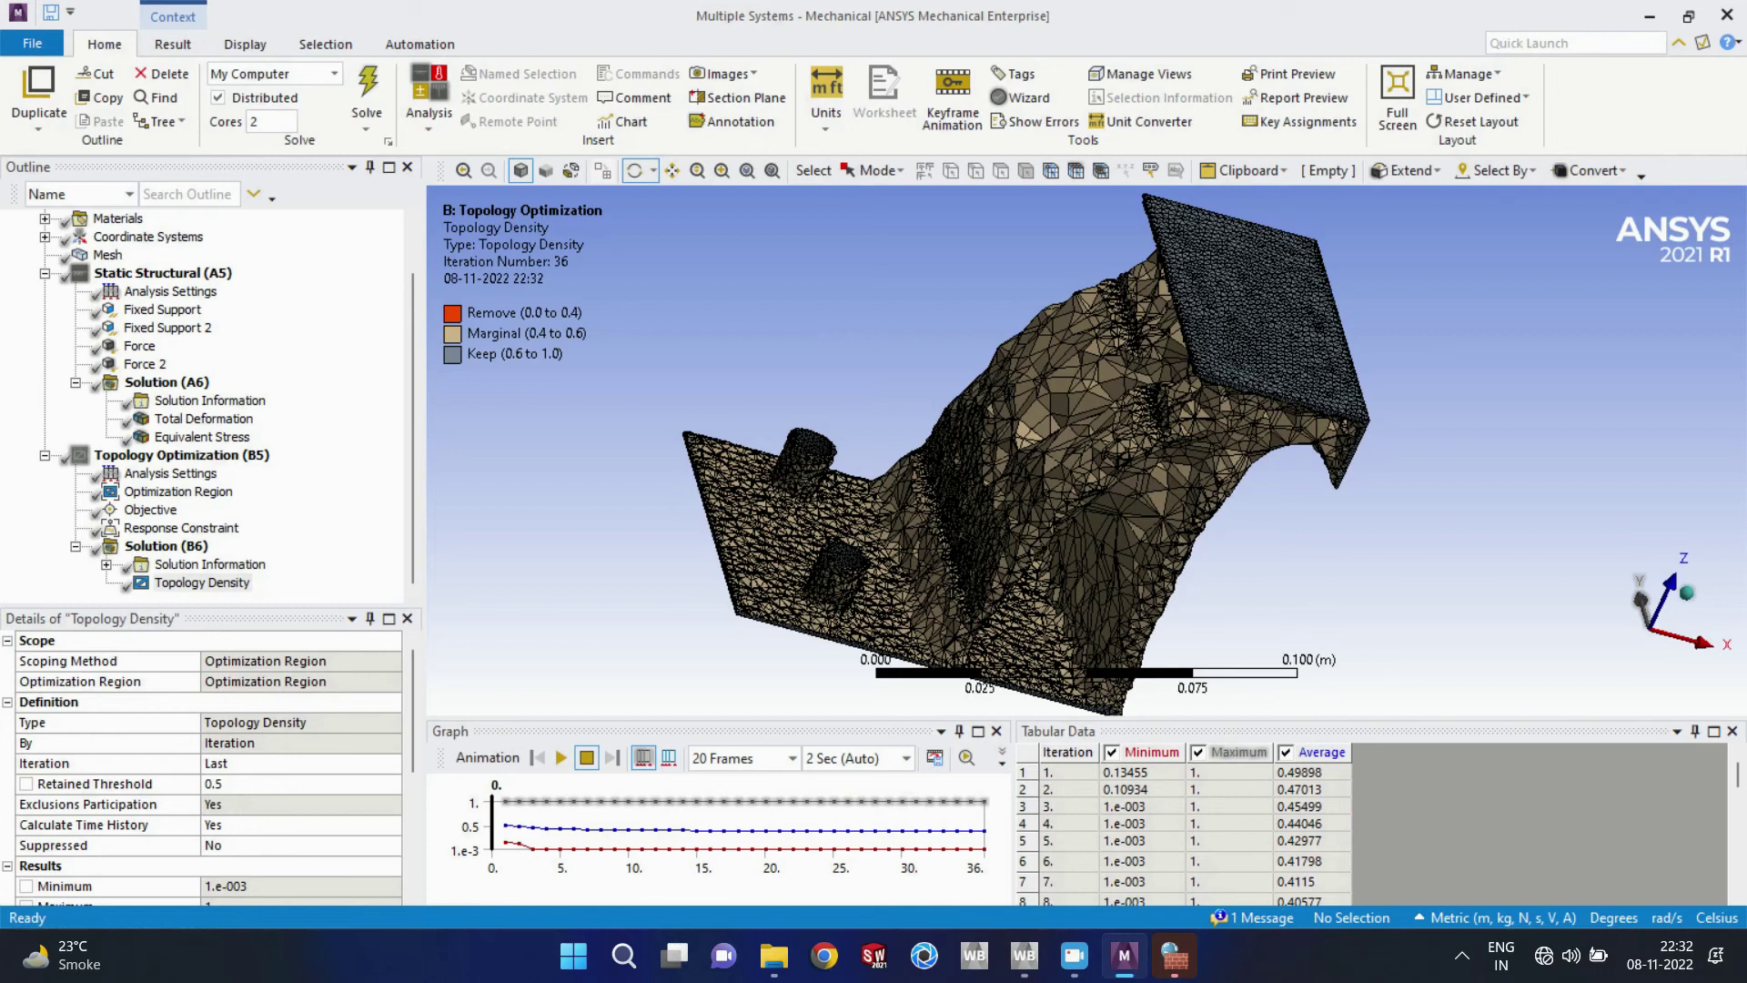
pyautogui.moveTo(719, 509); pyautogui.dragTo(687, 637)
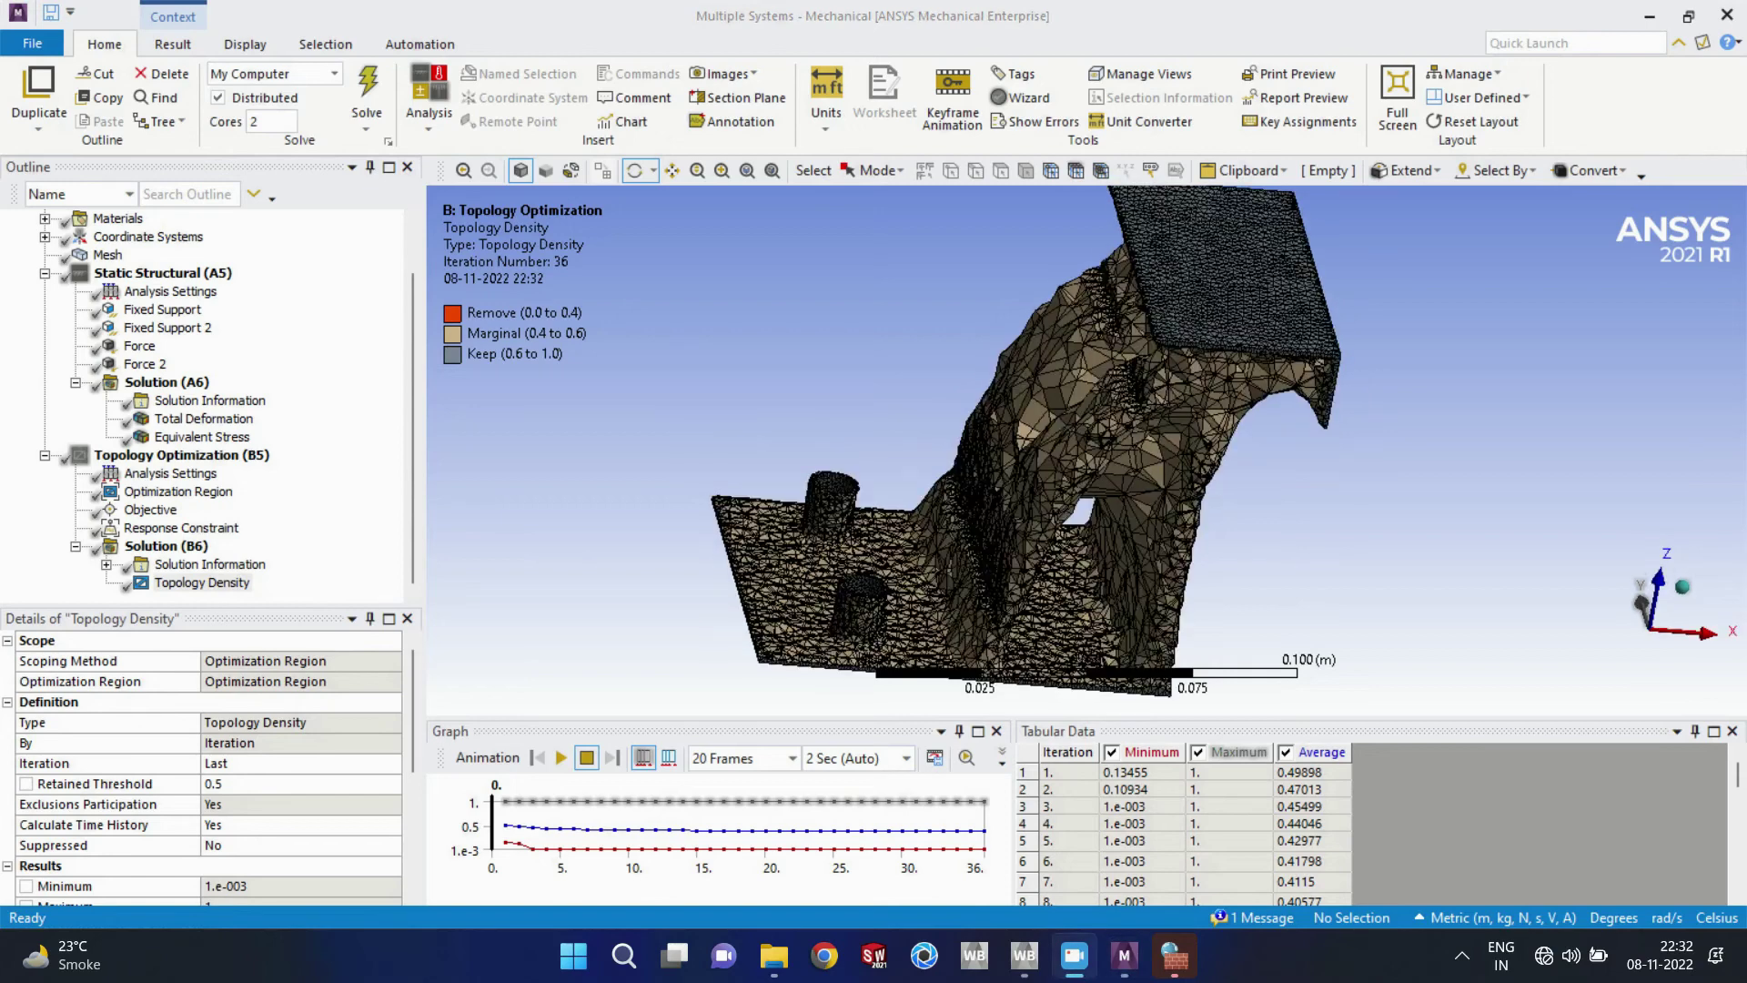
pyautogui.moveTo(947, 492); pyautogui.dragTo(765, 455)
pyautogui.moveTo(1030, 426)
pyautogui.mouseDown()
pyautogui.moveTo(983, 437)
pyautogui.moveTo(1174, 473)
pyautogui.moveTo(1023, 431)
pyautogui.moveTo(1012, 364)
pyautogui.moveTo(1038, 509)
pyautogui.moveTo(1017, 393)
pyautogui.moveTo(1026, 455)
pyautogui.mouseUp()
# Step: Export the Topology Density result as an STL file named Optimized Model into the Topology Optimization folder on the desktop
pyautogui.rightClick(211, 580)
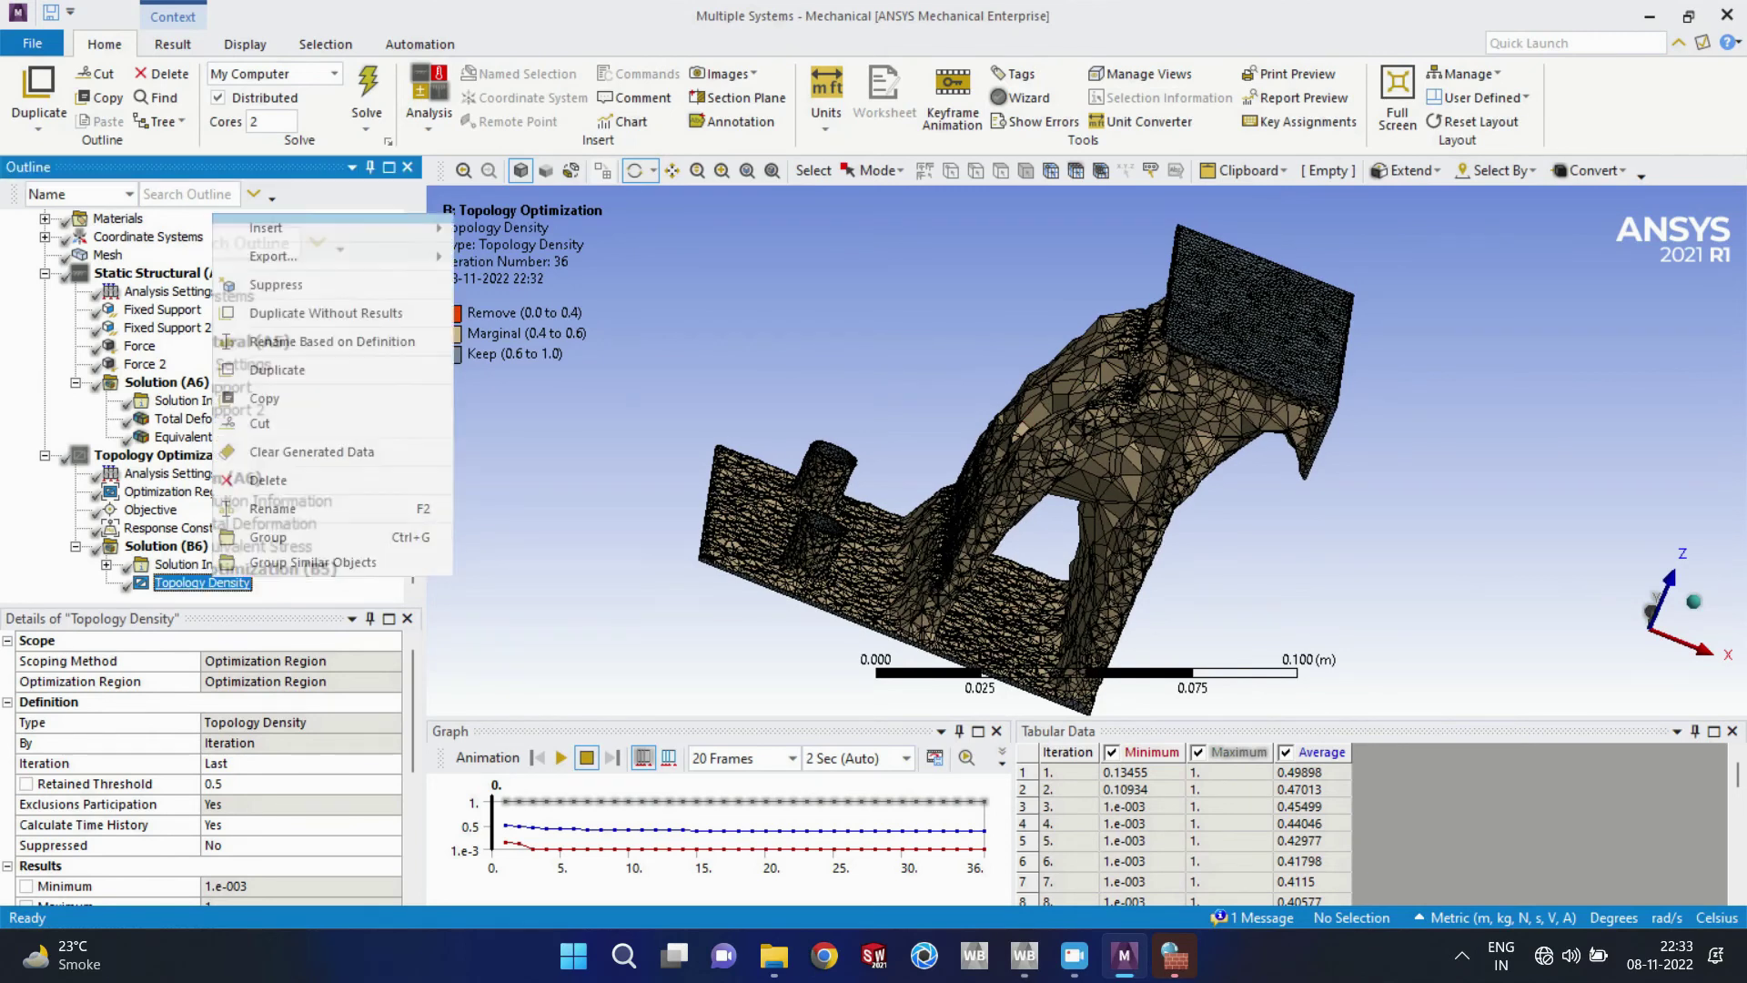
pyautogui.moveTo(273, 256)
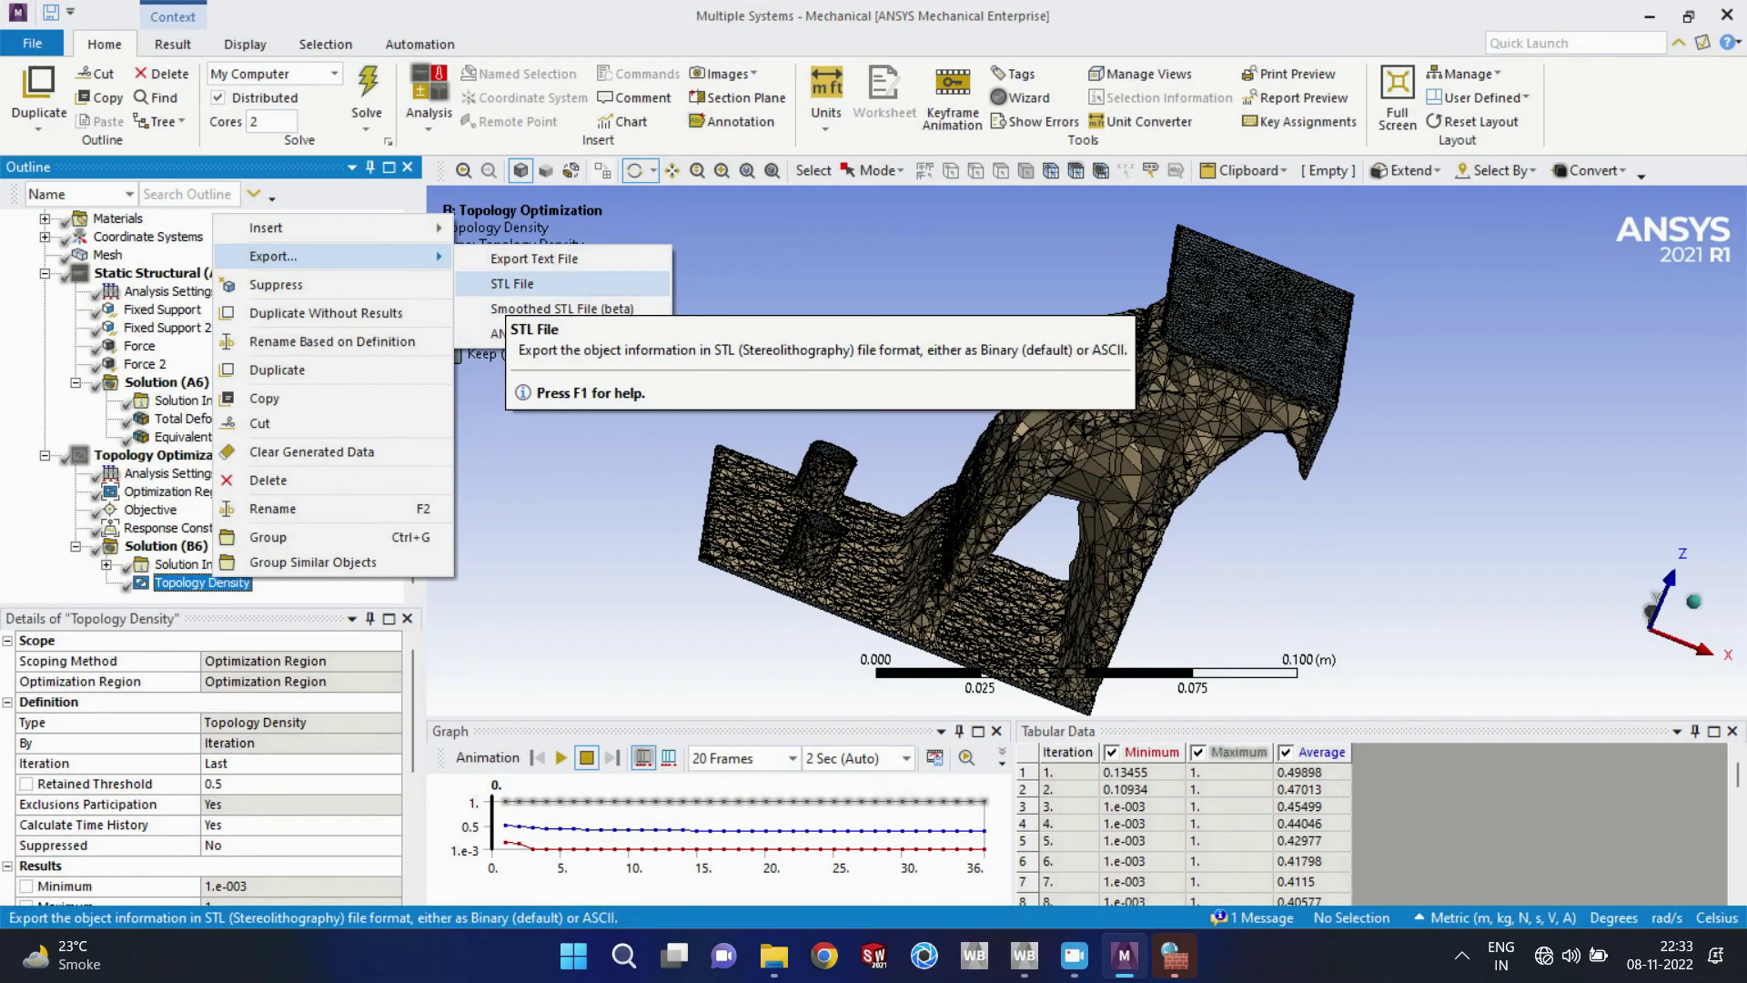
pyautogui.click(528, 283)
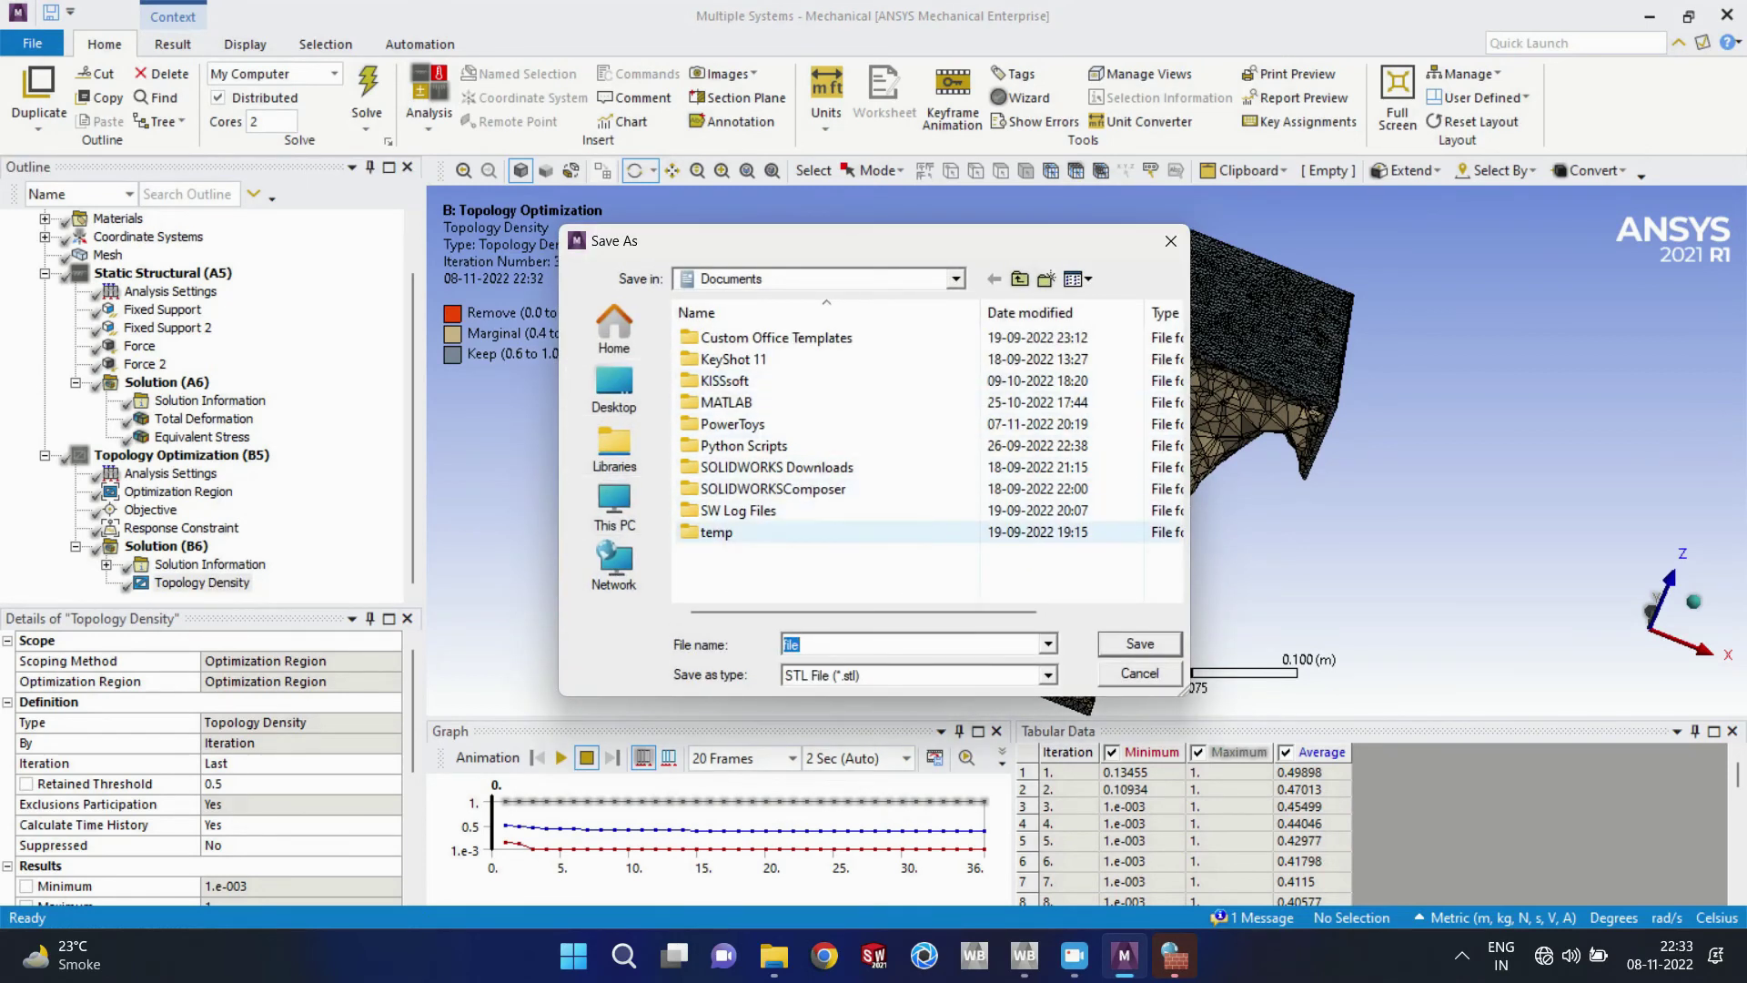
pyautogui.click(615, 389)
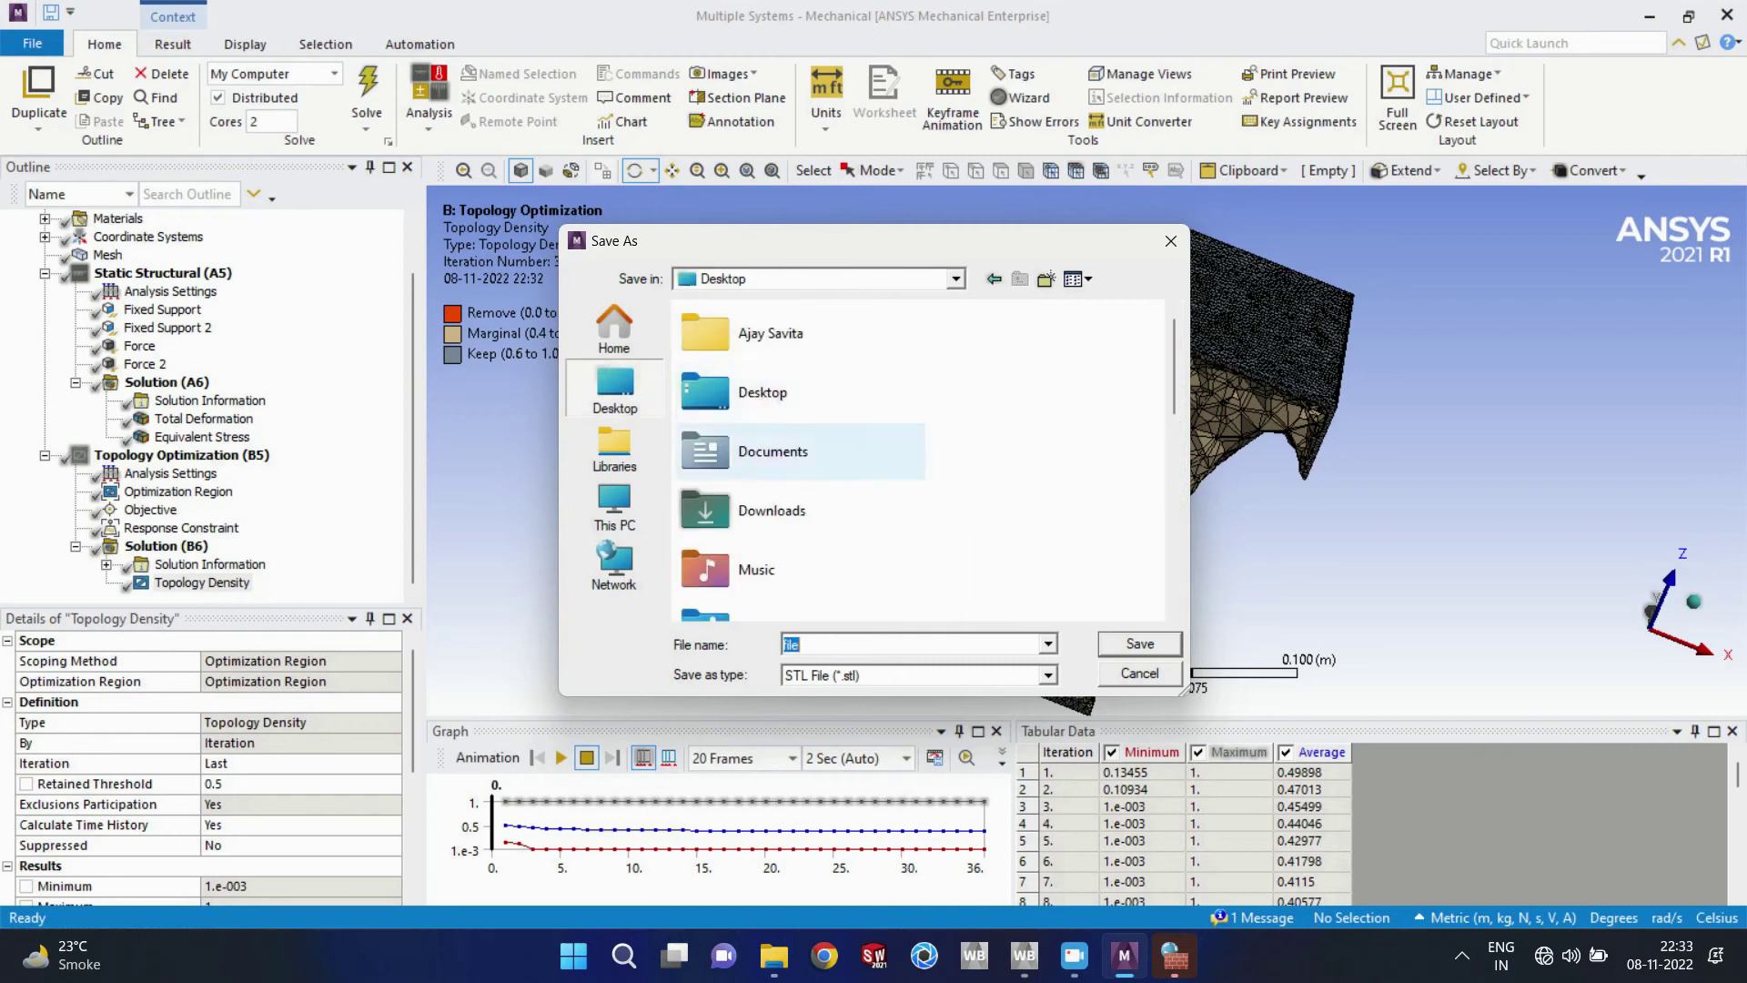
pyautogui.scroll(-4, 846, 510)
pyautogui.doubleClick(807, 533)
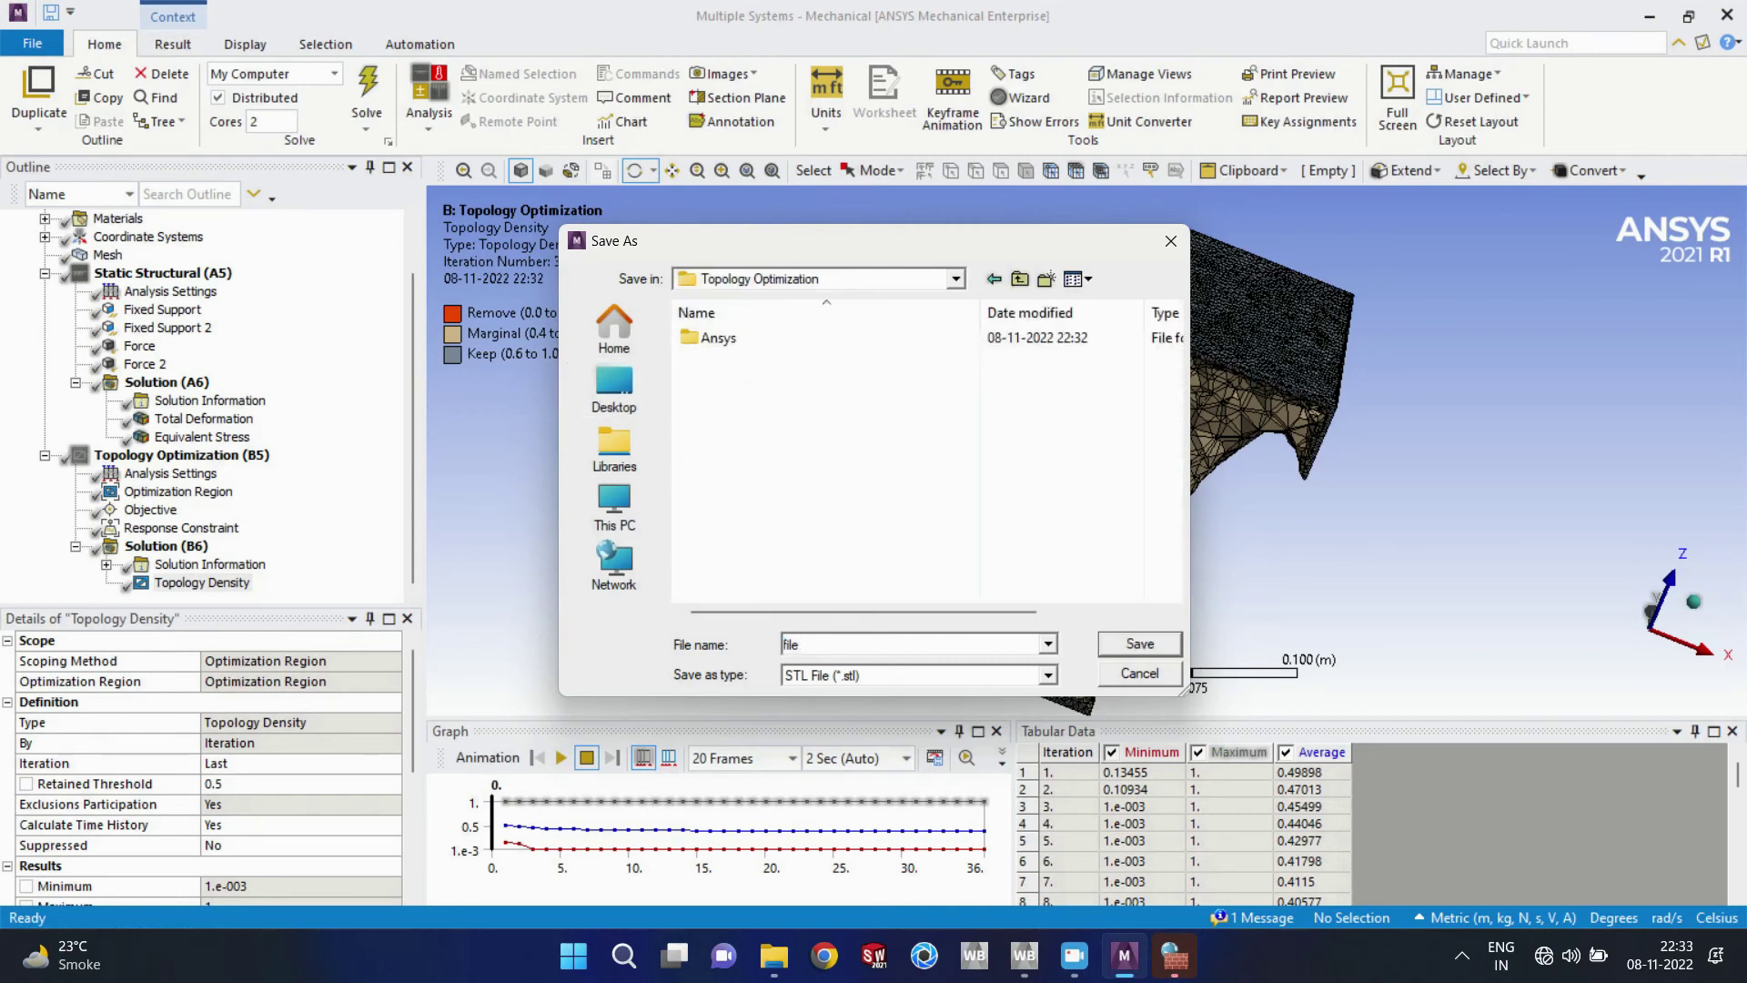
pyautogui.doubleClick(792, 644)
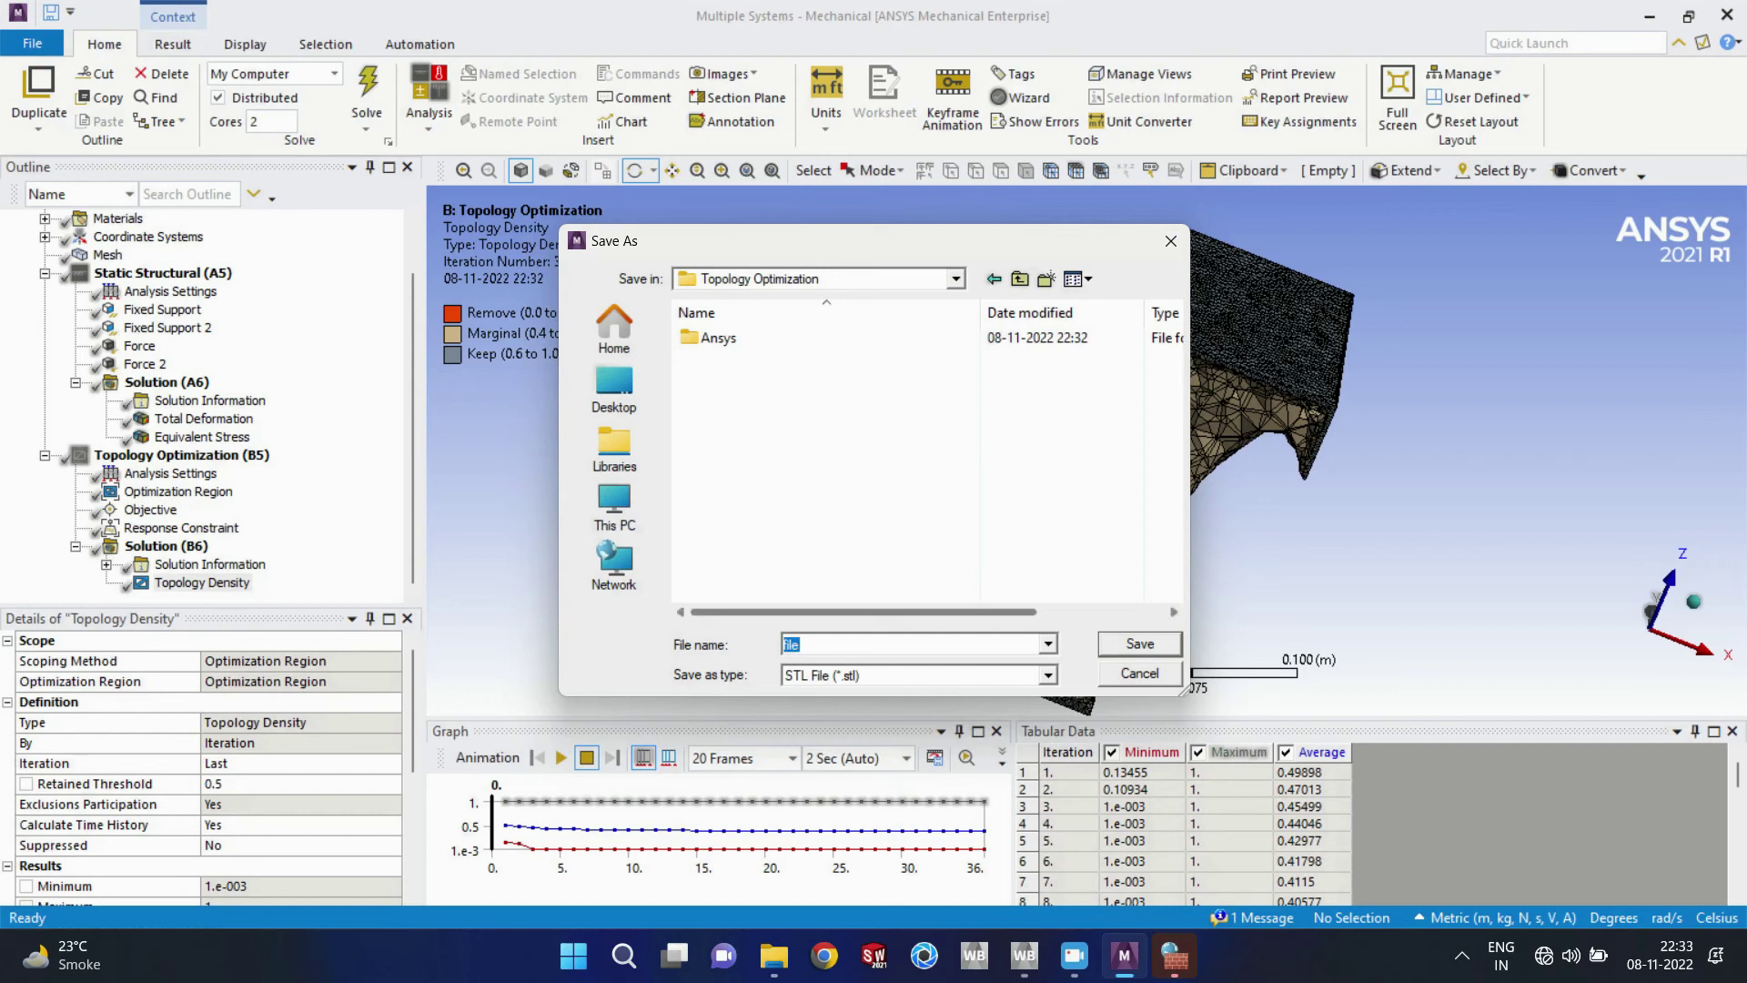
pyautogui.write('Optimized Model')
pyautogui.press('Return')
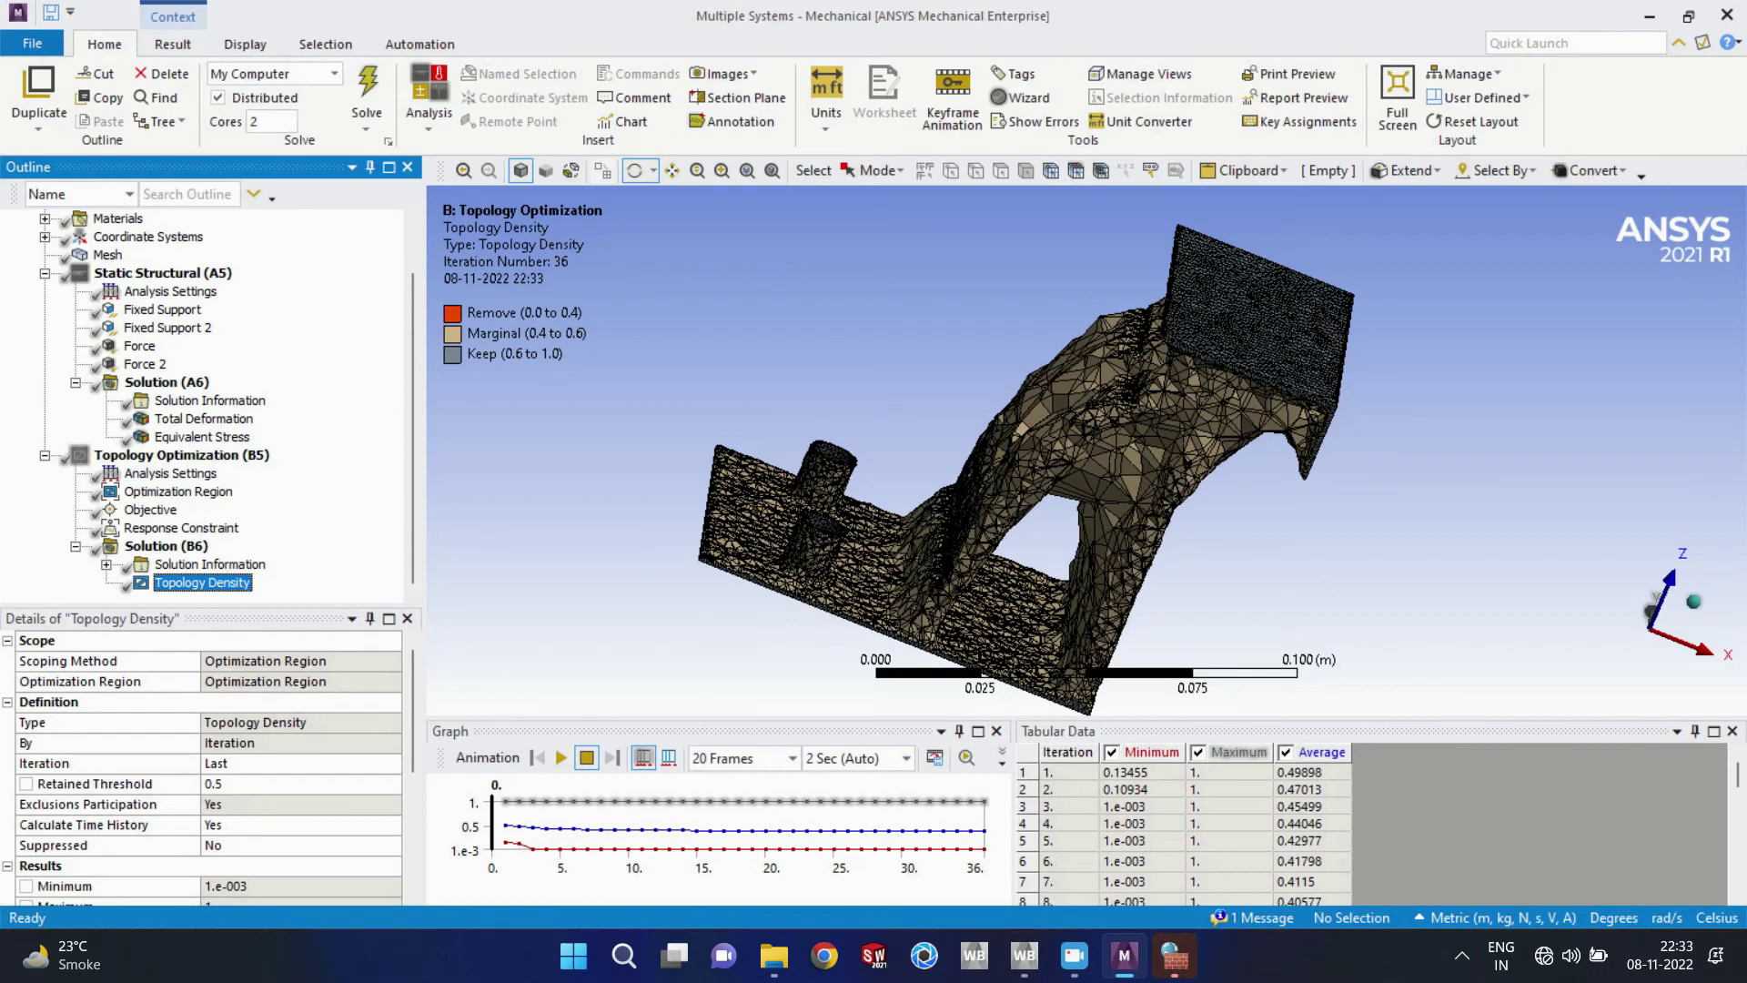
pyautogui.moveTo(1026, 427); pyautogui.dragTo(1137, 396, button='middle')
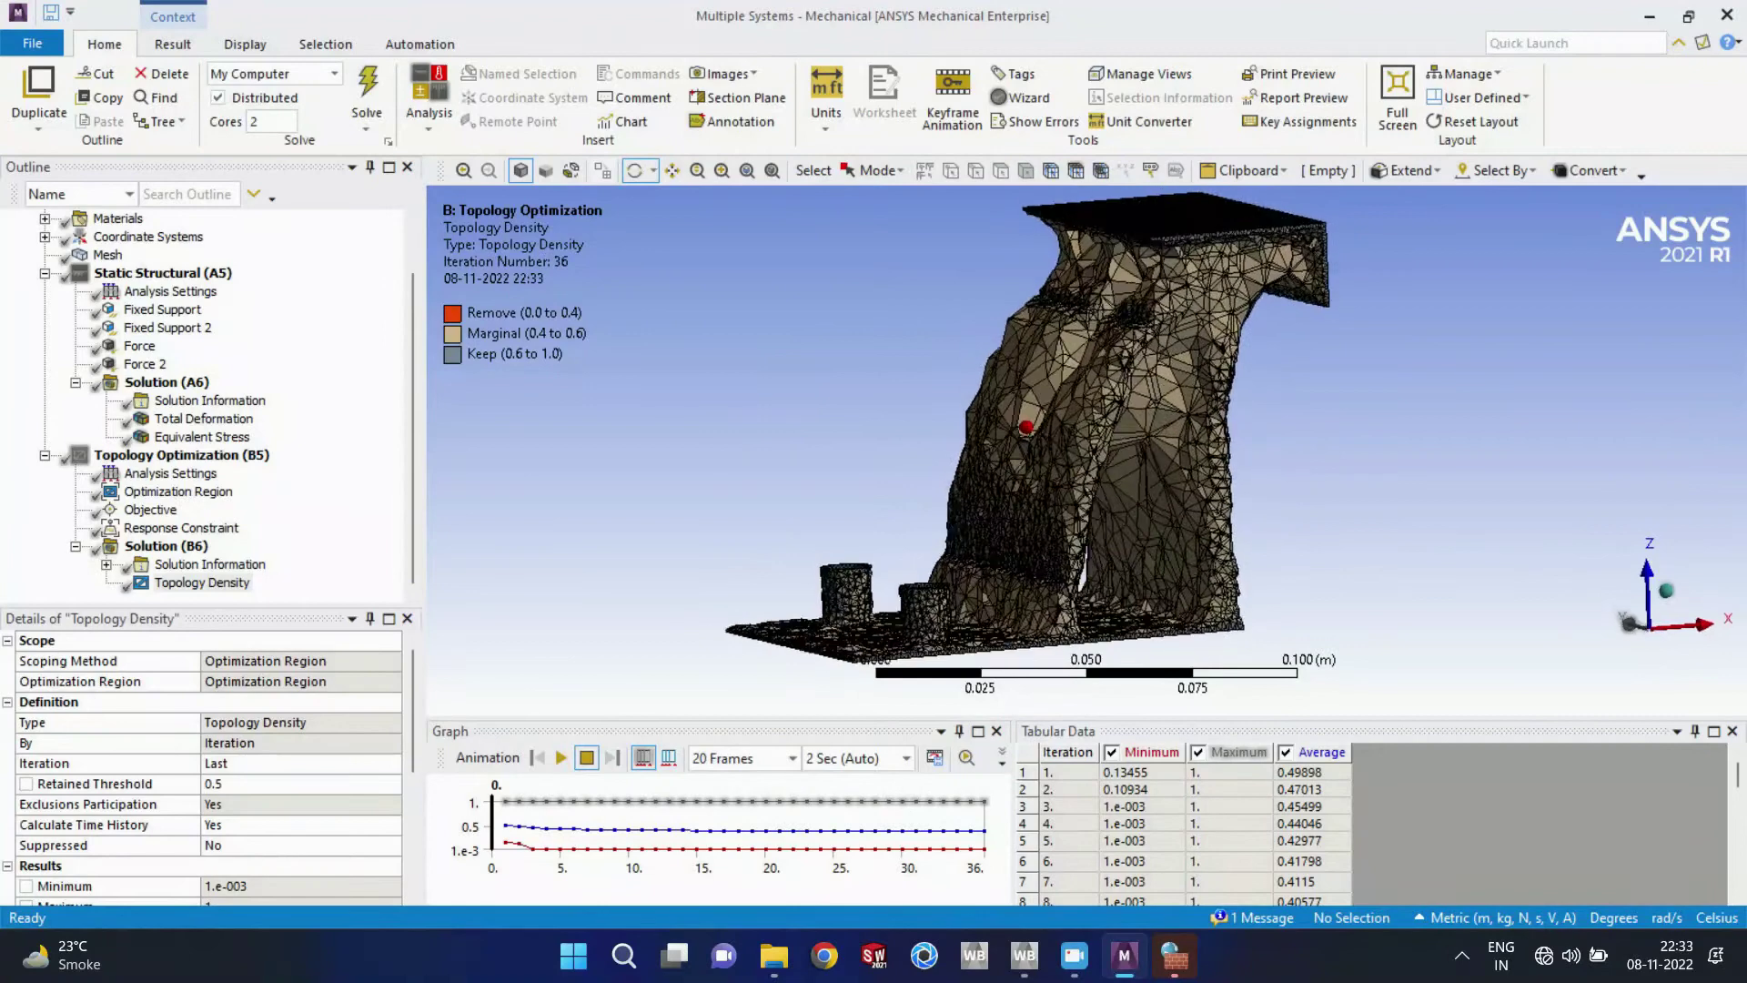
pyautogui.moveTo(955, 571); pyautogui.dragTo(983, 590)
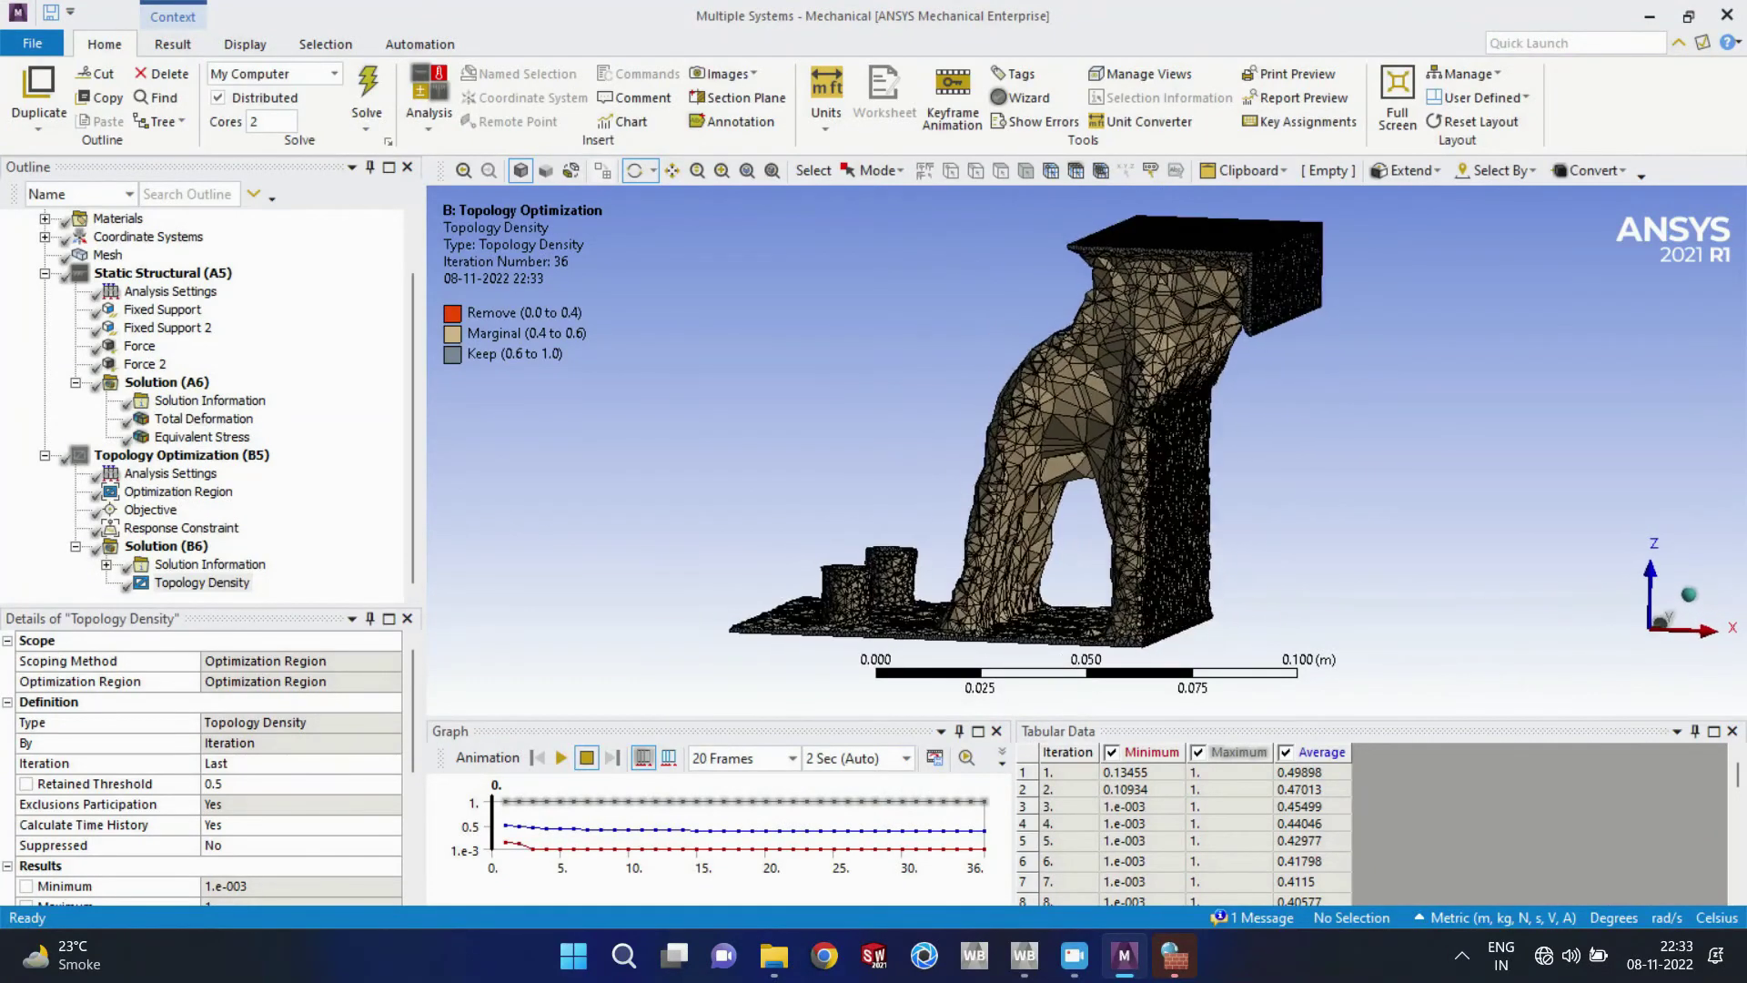
pyautogui.moveTo(966, 360); pyautogui.dragTo(1048, 450, button='middle')
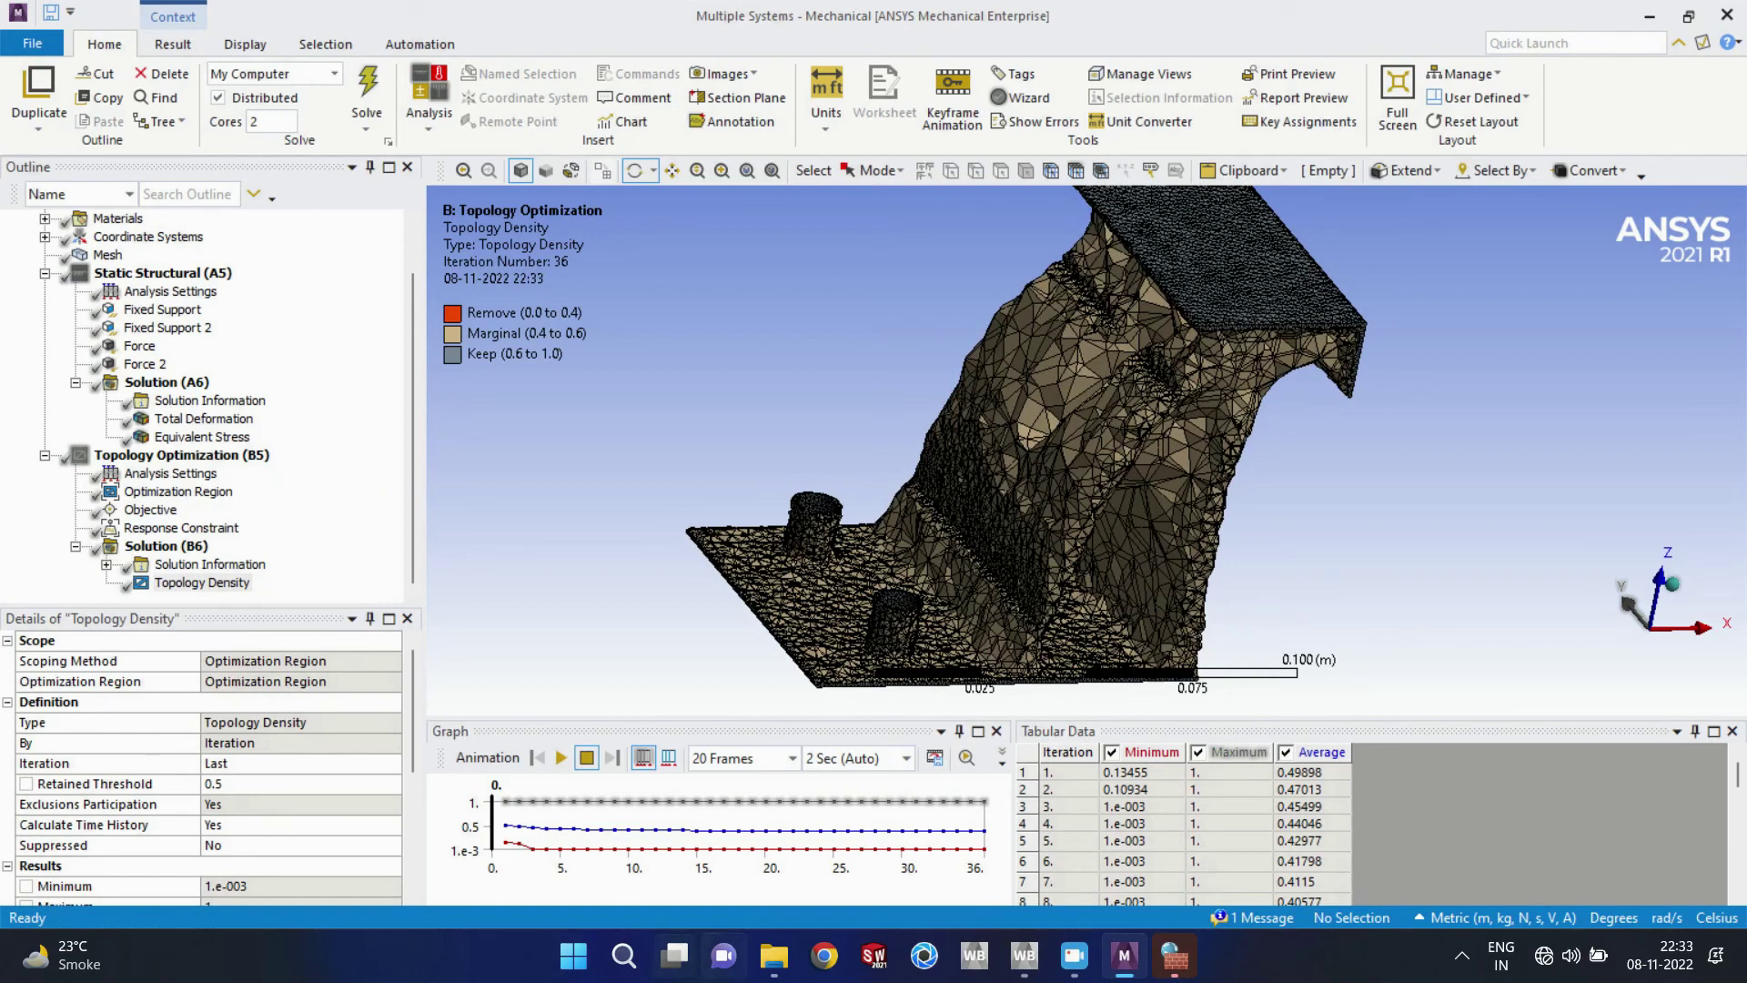
# Step: Launch SOLIDWORKS 2021 and minimize the Mechanical and Workbench windows to reach the desktop
pyautogui.click(874, 956)
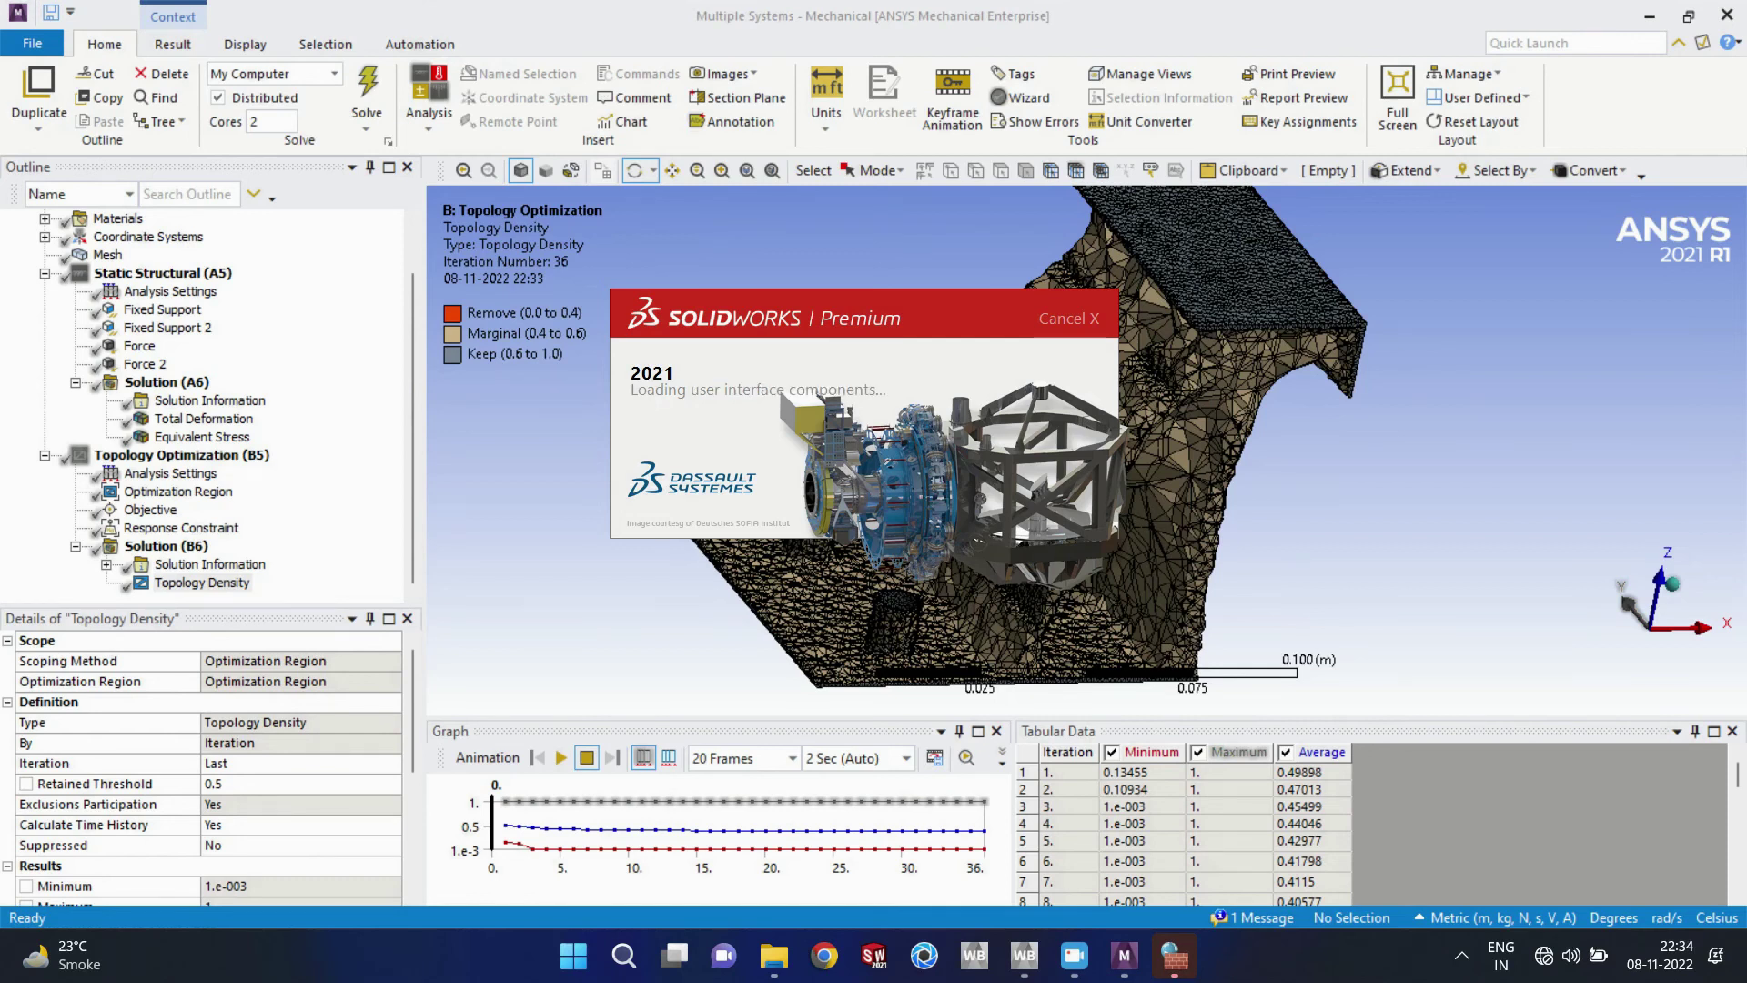
pyautogui.click(1650, 16)
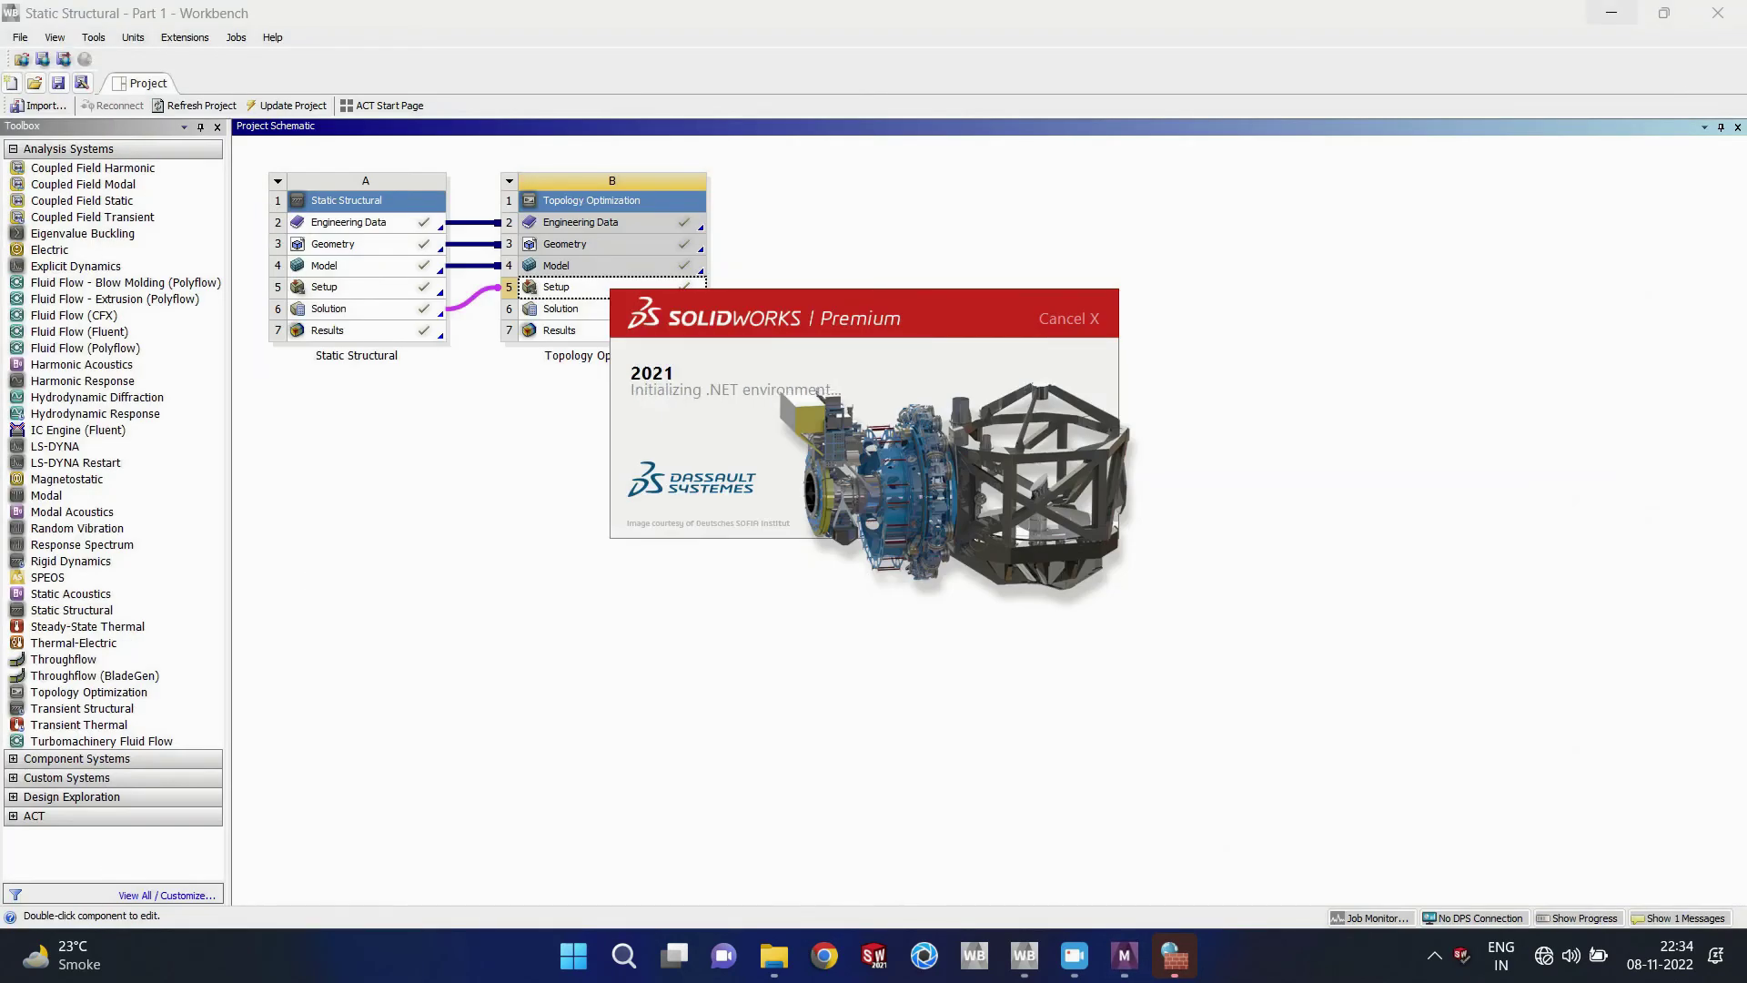
pyautogui.click(1612, 13)
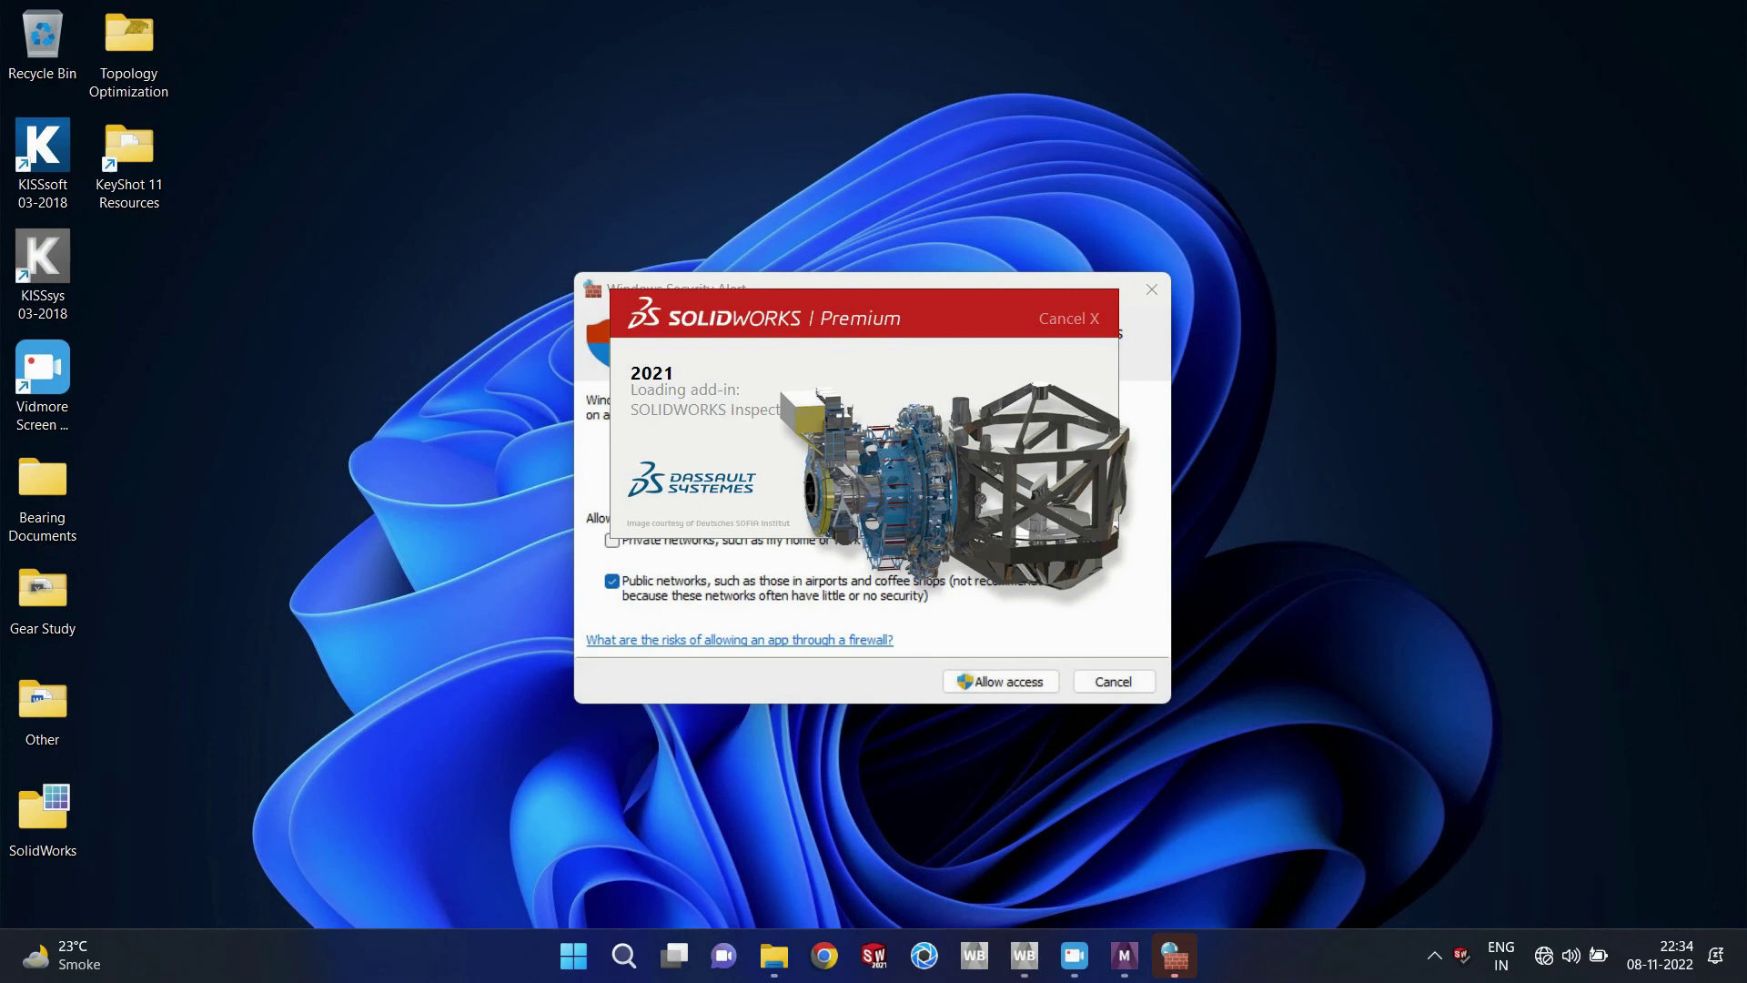
# Step: Maximize the SOLIDWORKS window and browse to the desktop's Topology Optimization folder for opening a file
pyautogui.press('Return')
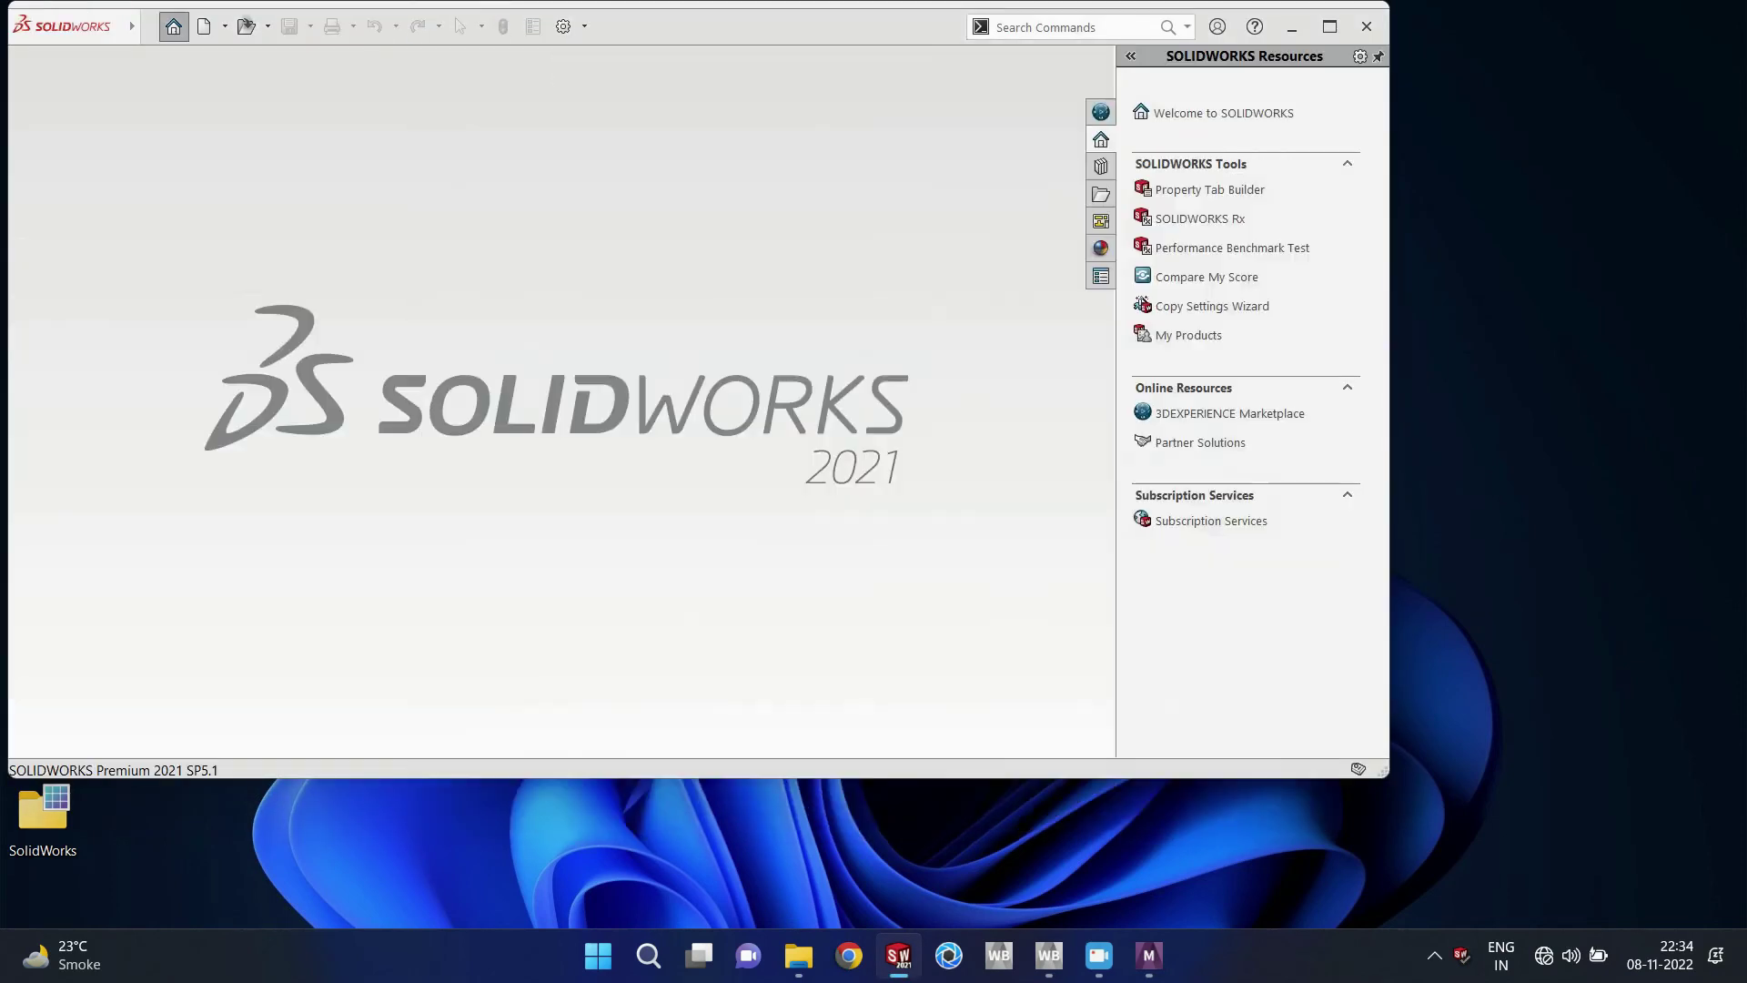
pyautogui.click(1329, 25)
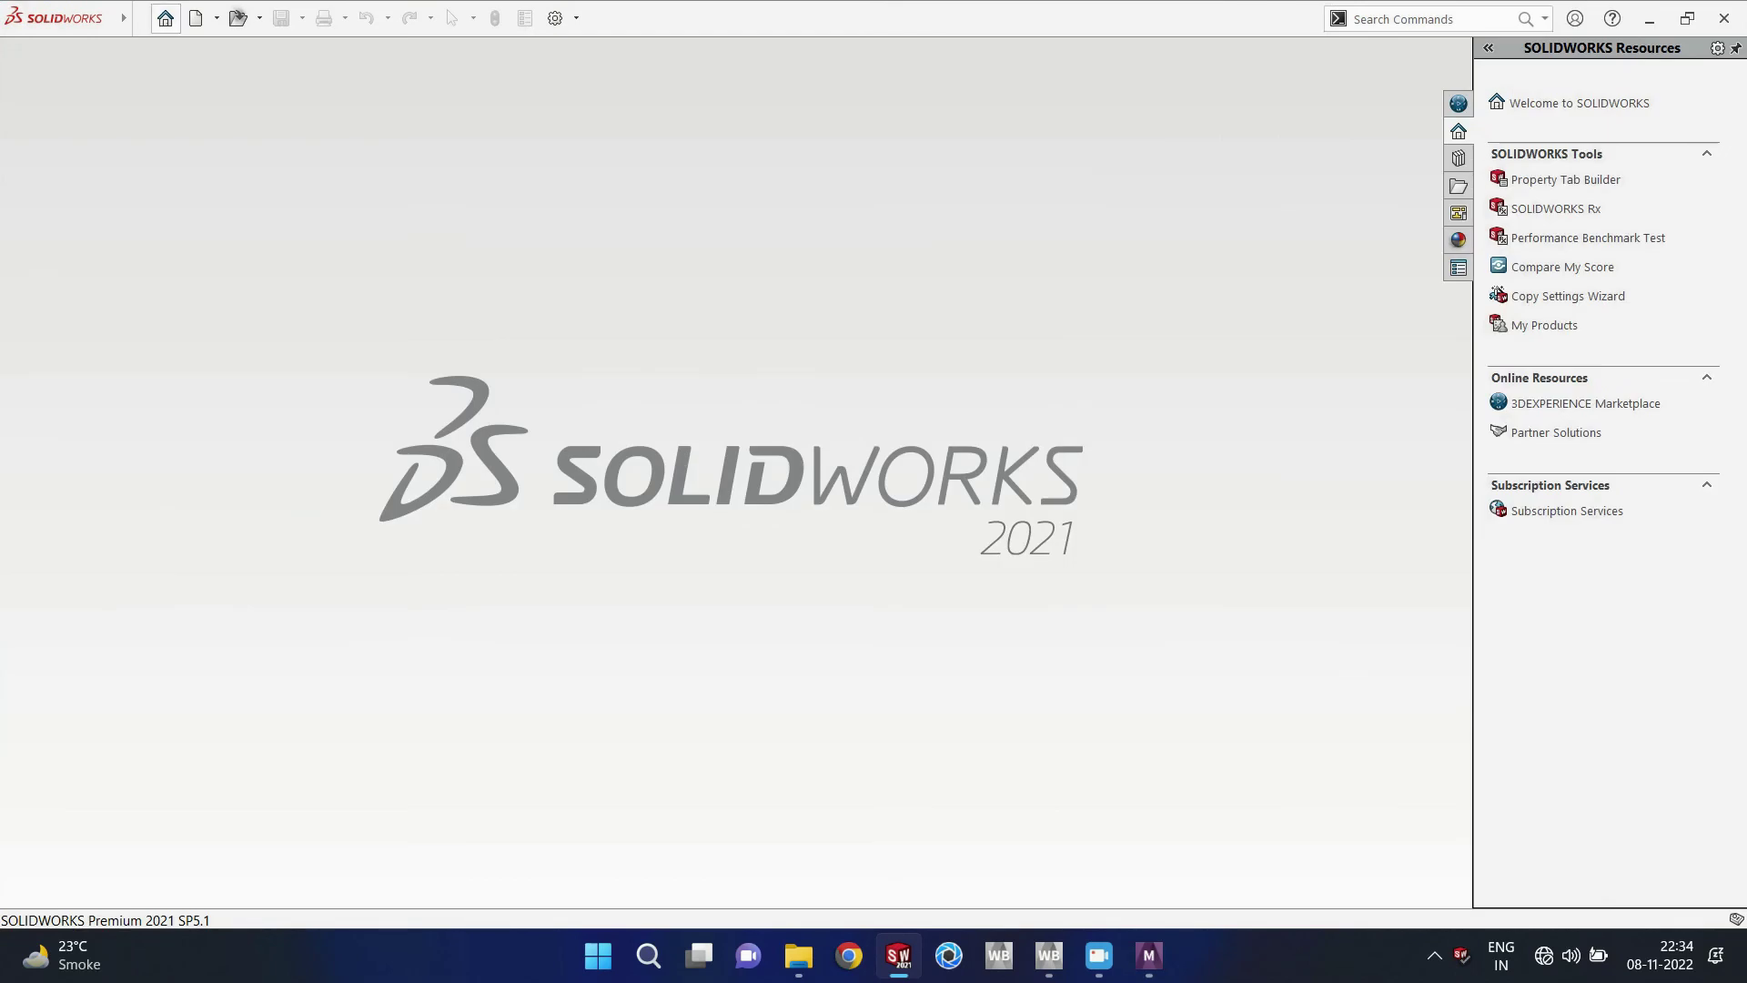
pyautogui.click(238, 18)
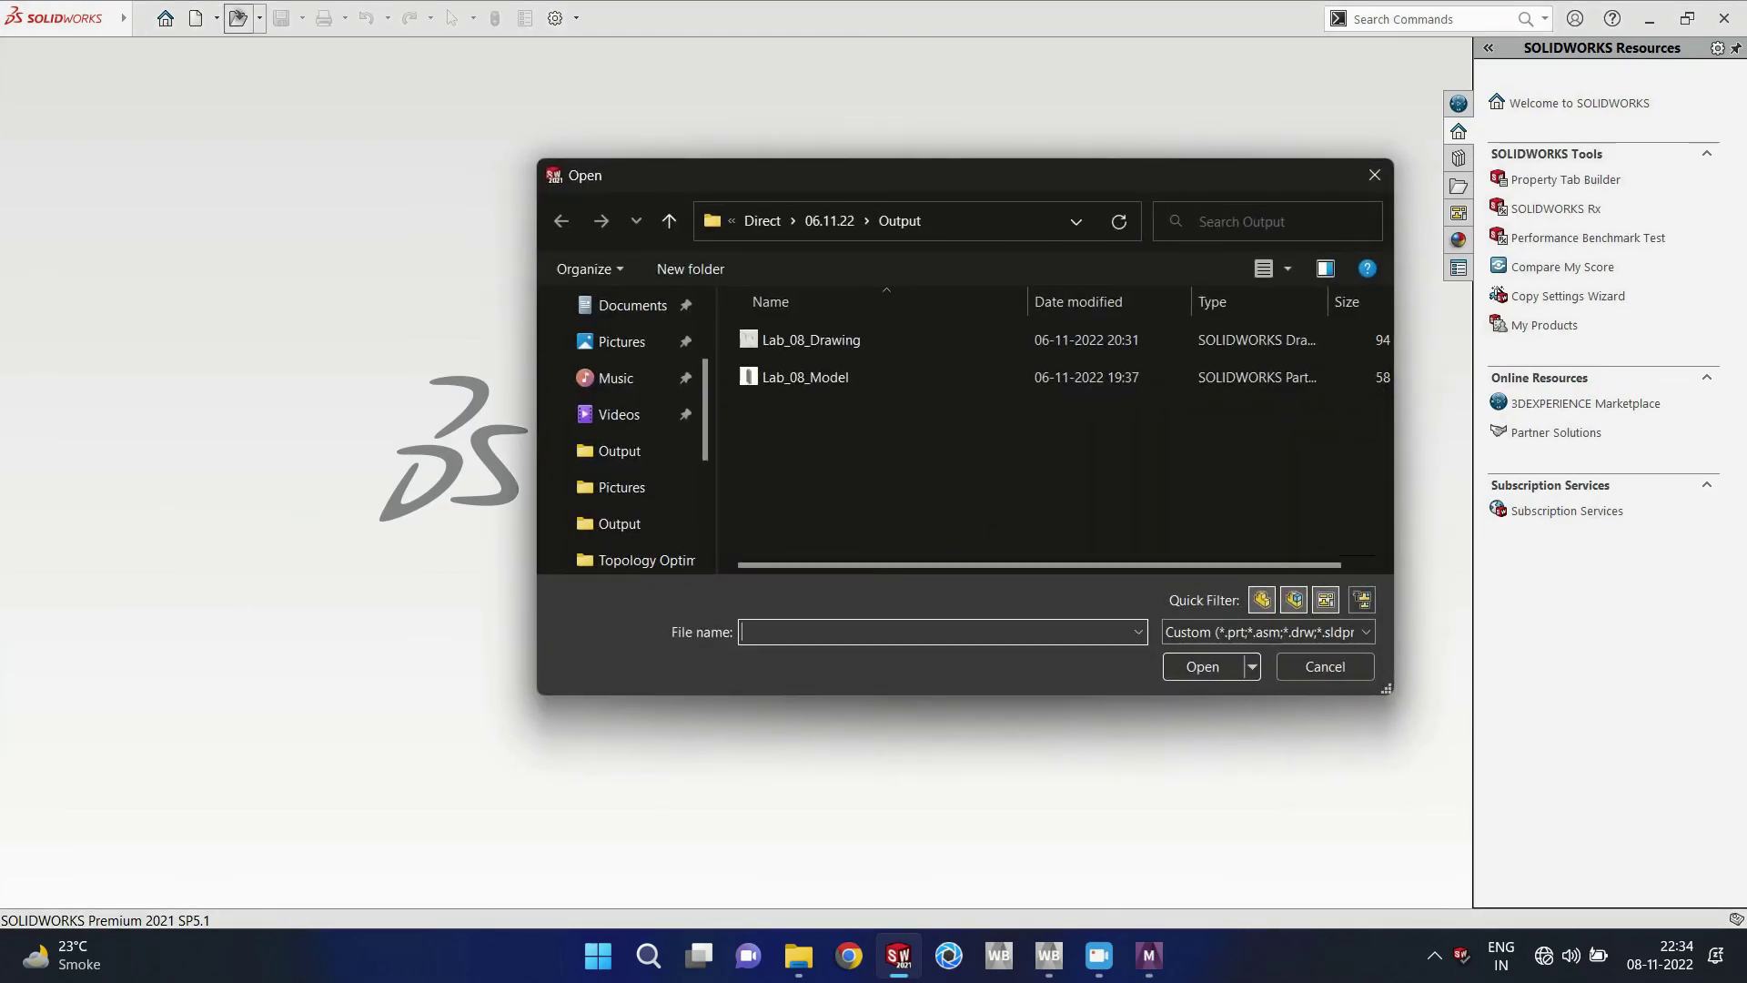
pyautogui.scroll(-2, 631, 450)
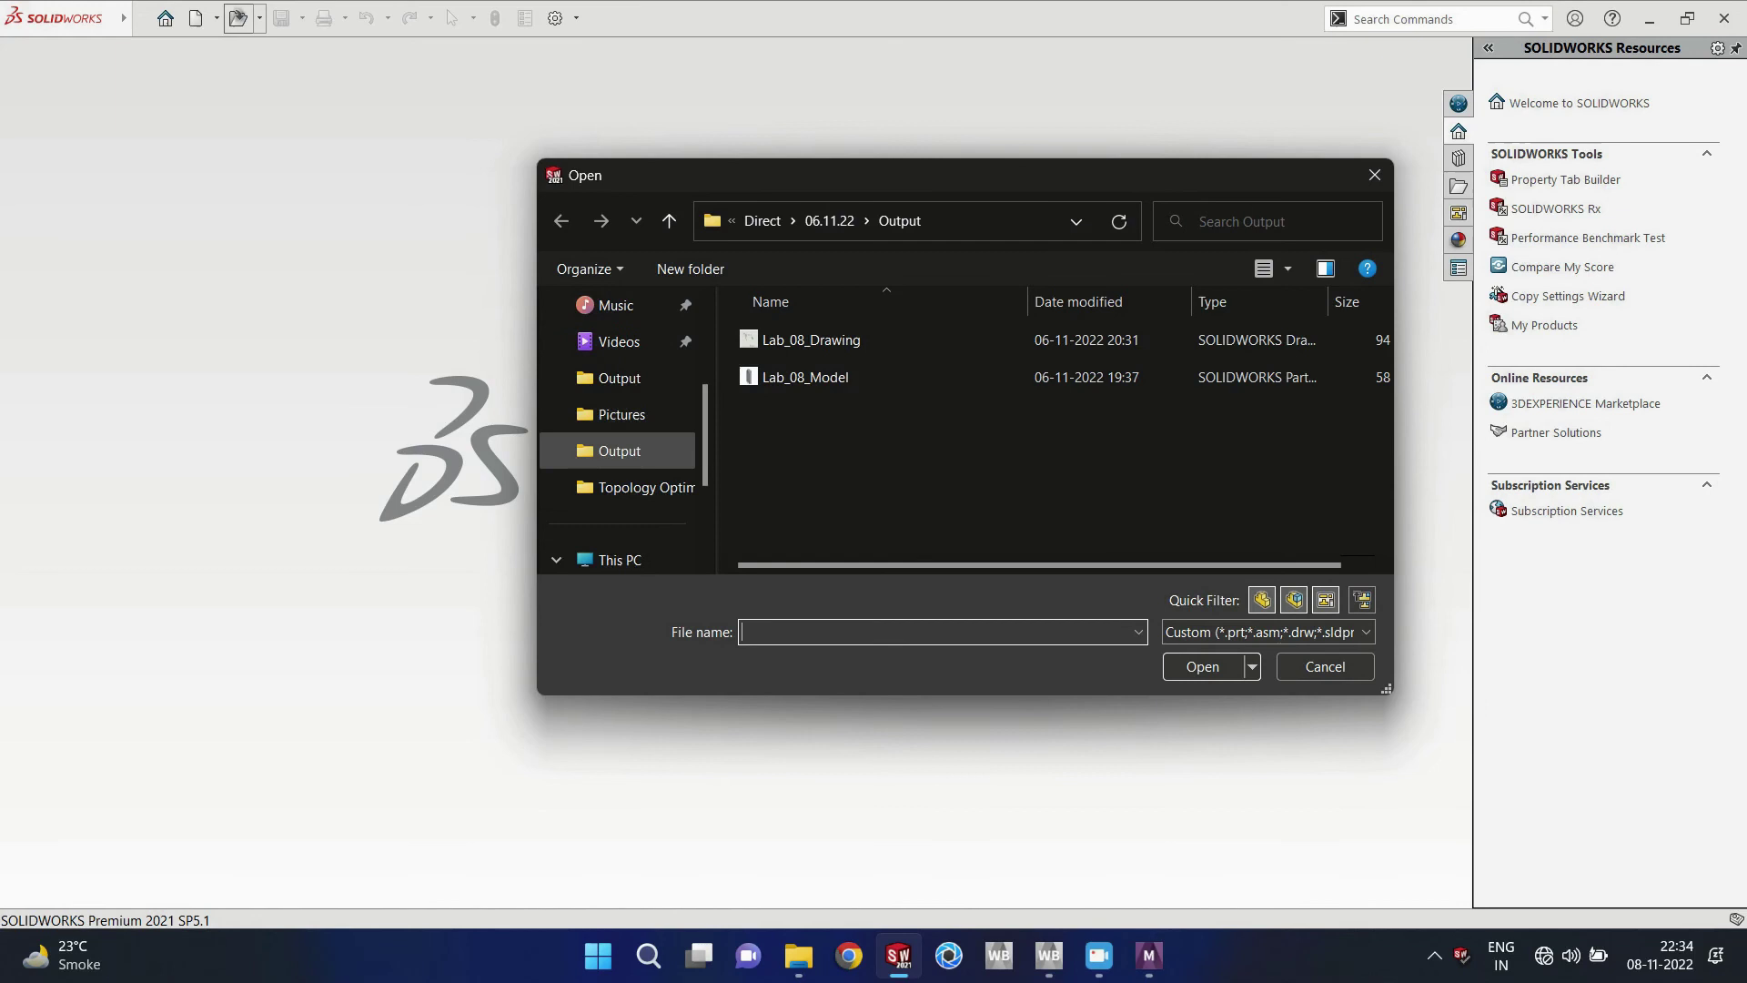
pyautogui.click(637, 378)
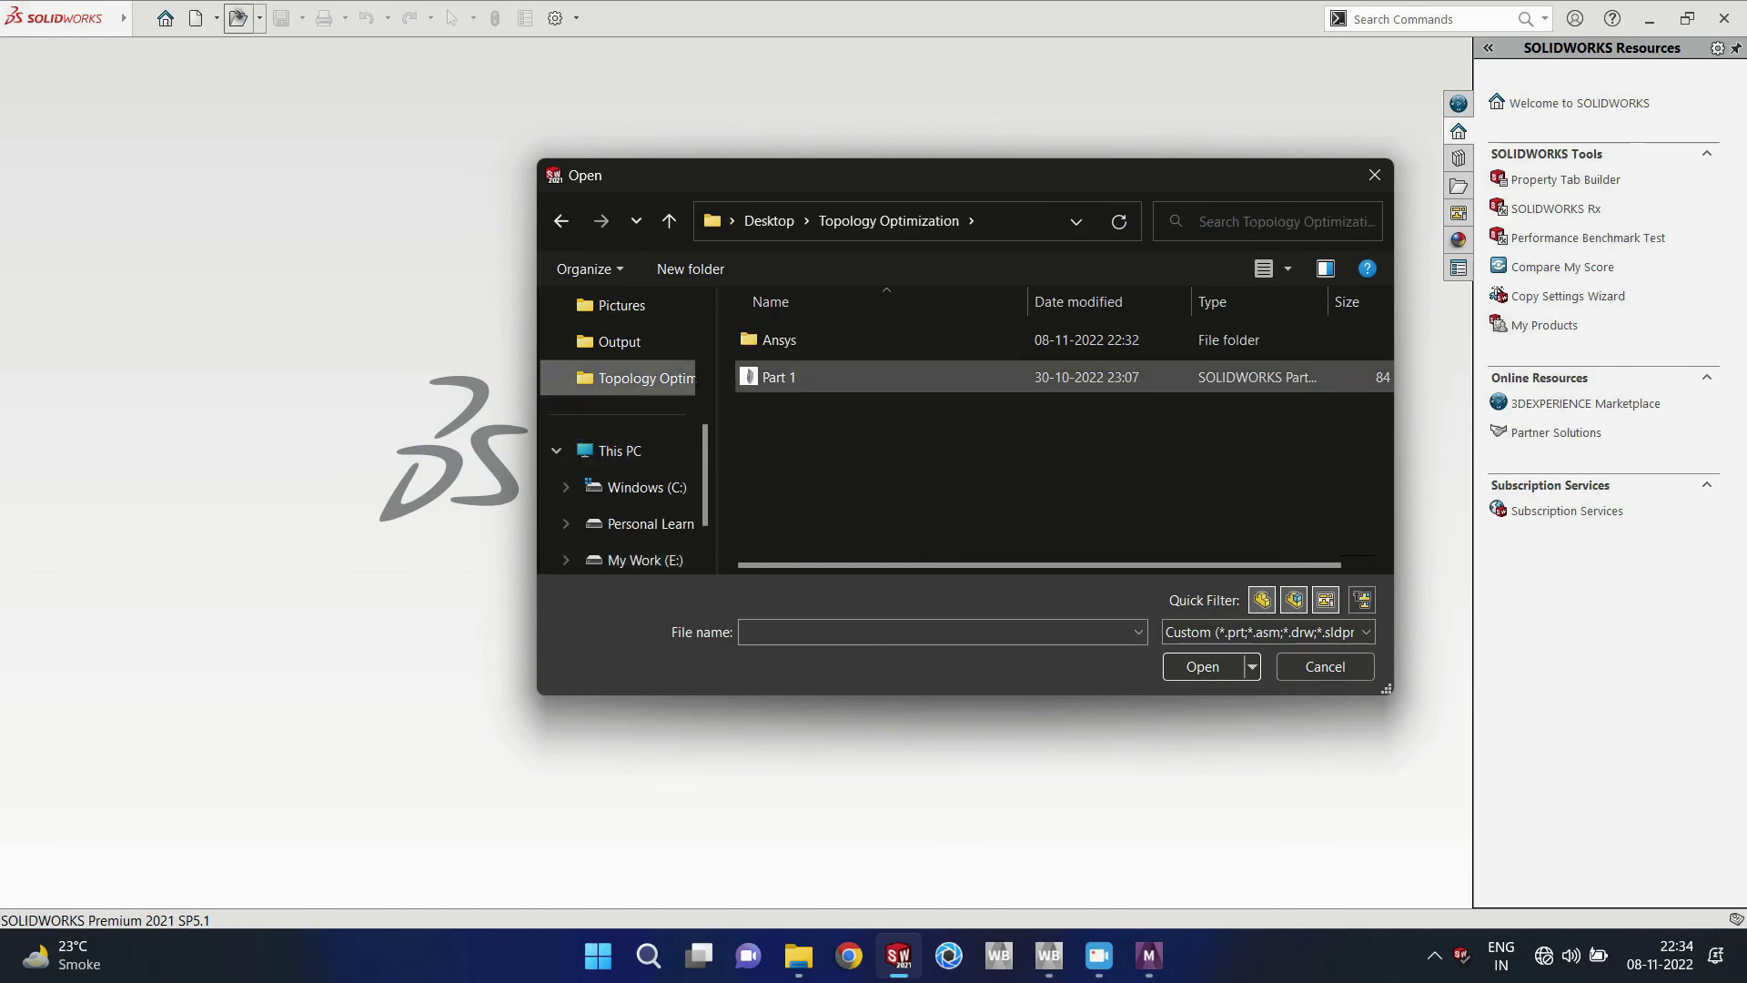
pyautogui.doubleClick(779, 340)
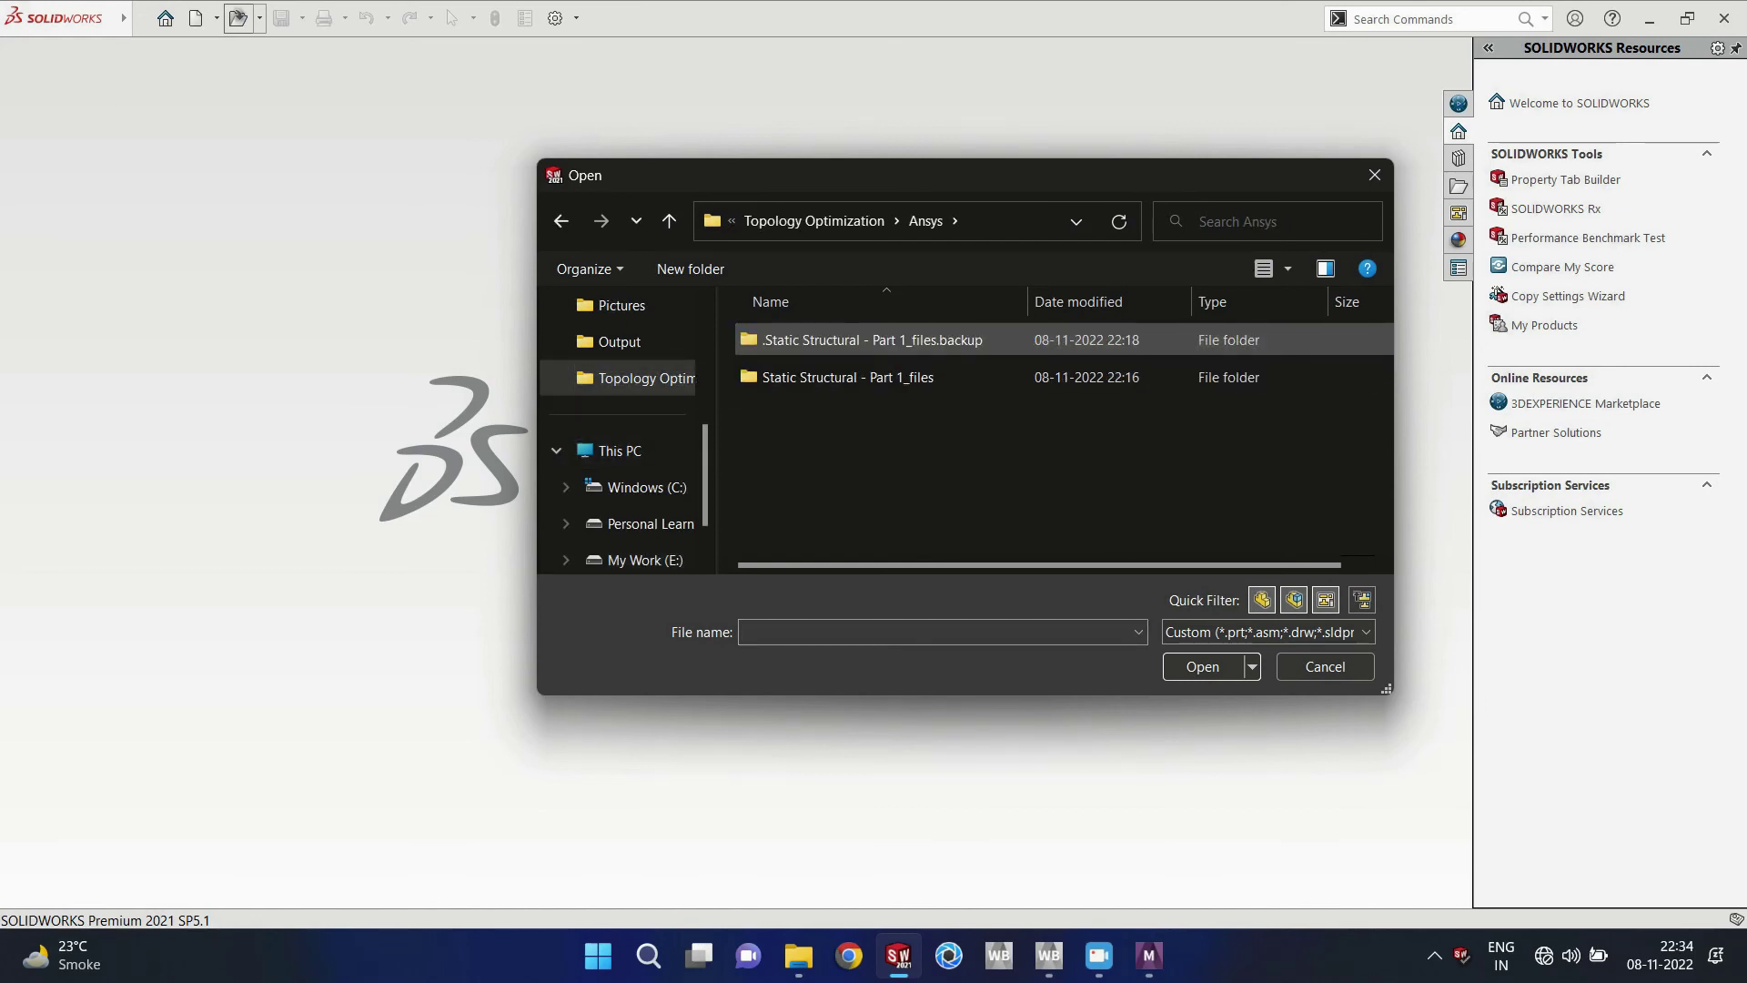
pyautogui.press('BackSpace')
# Step: Set the file type filter to All Files (*.*) and open Optimized Model.stl
pyautogui.click(1268, 633)
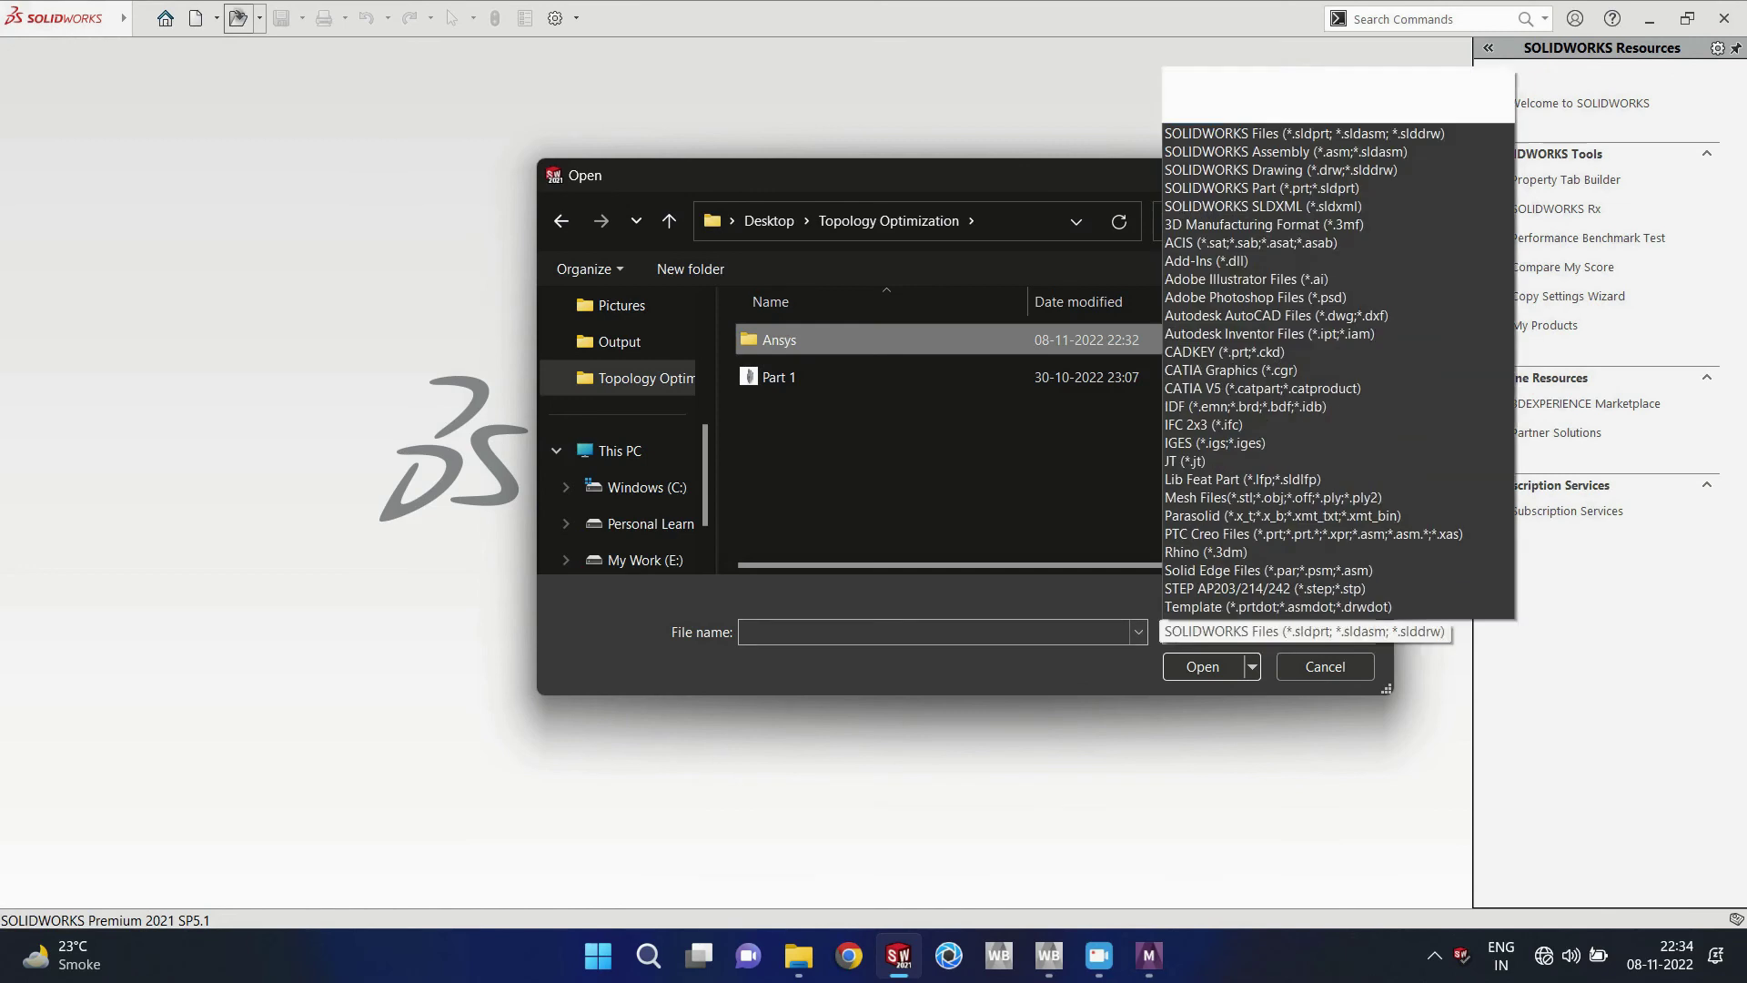
pyautogui.click(1269, 590)
pyautogui.click(824, 378)
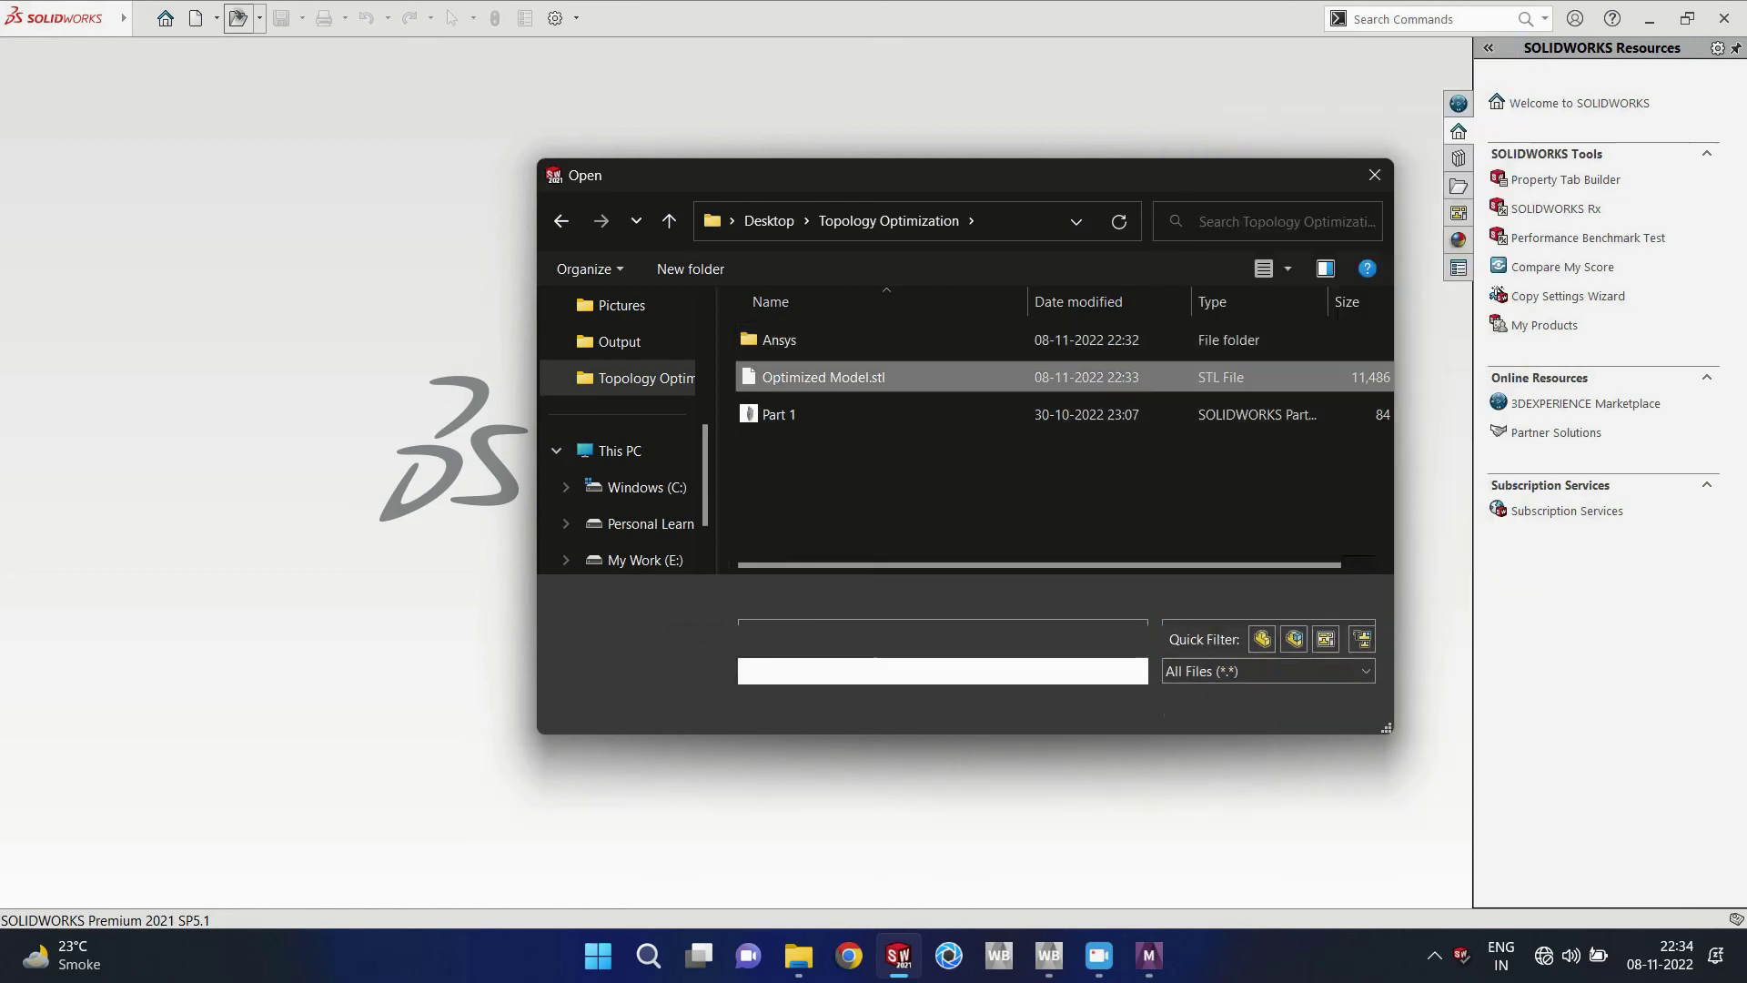
pyautogui.click(1201, 706)
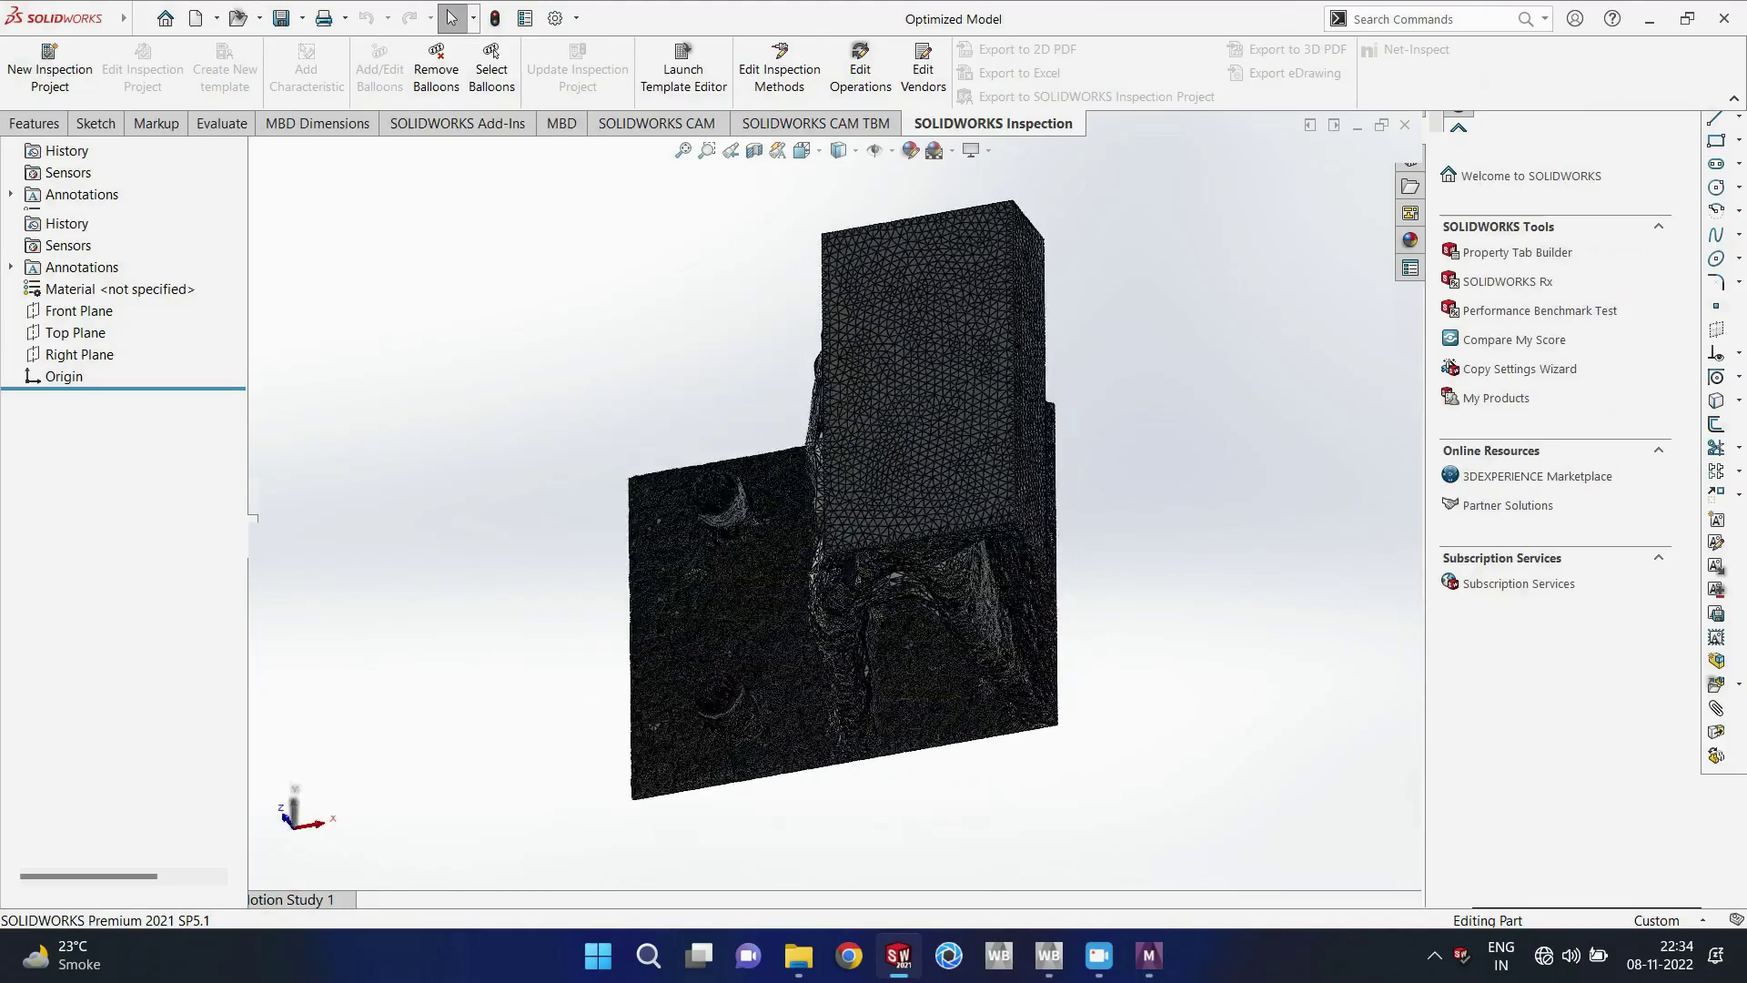
# Step: Examine the imported bracket's faceted mesh from several angles, both close up and as a whole
pyautogui.moveTo(842, 582); pyautogui.dragTo(851, 437, button='middle')
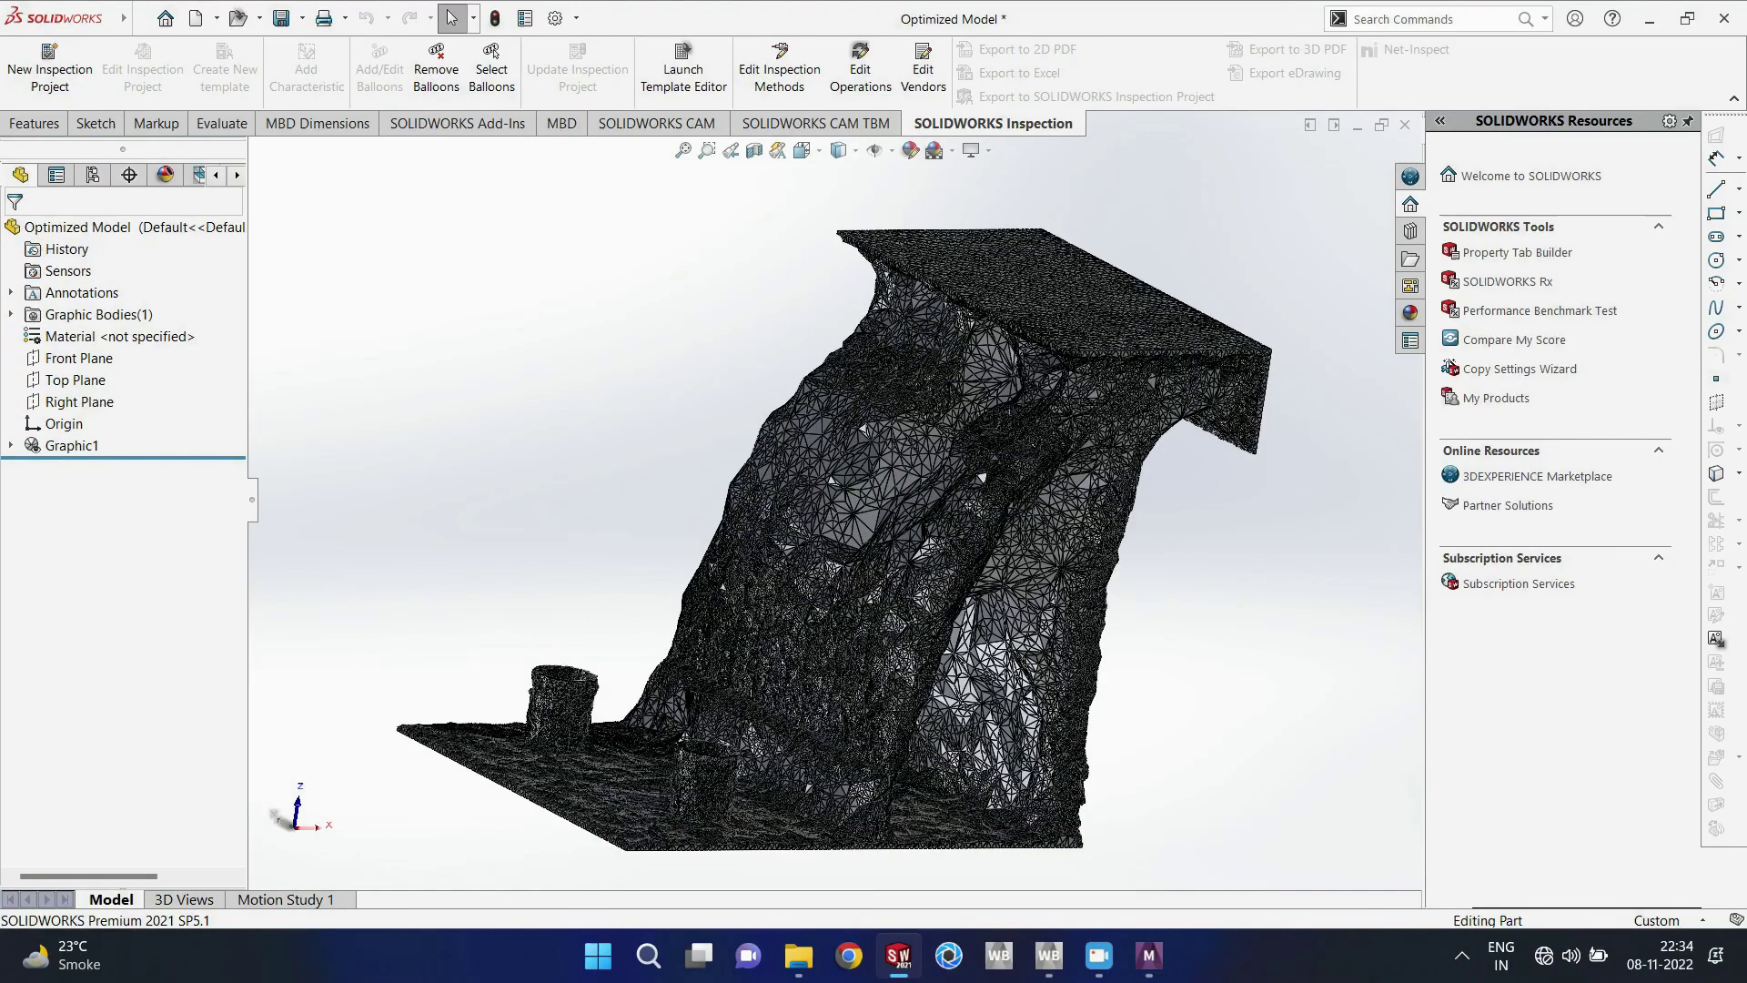
pyautogui.moveTo(782, 509); pyautogui.dragTo(919, 491, button='middle')
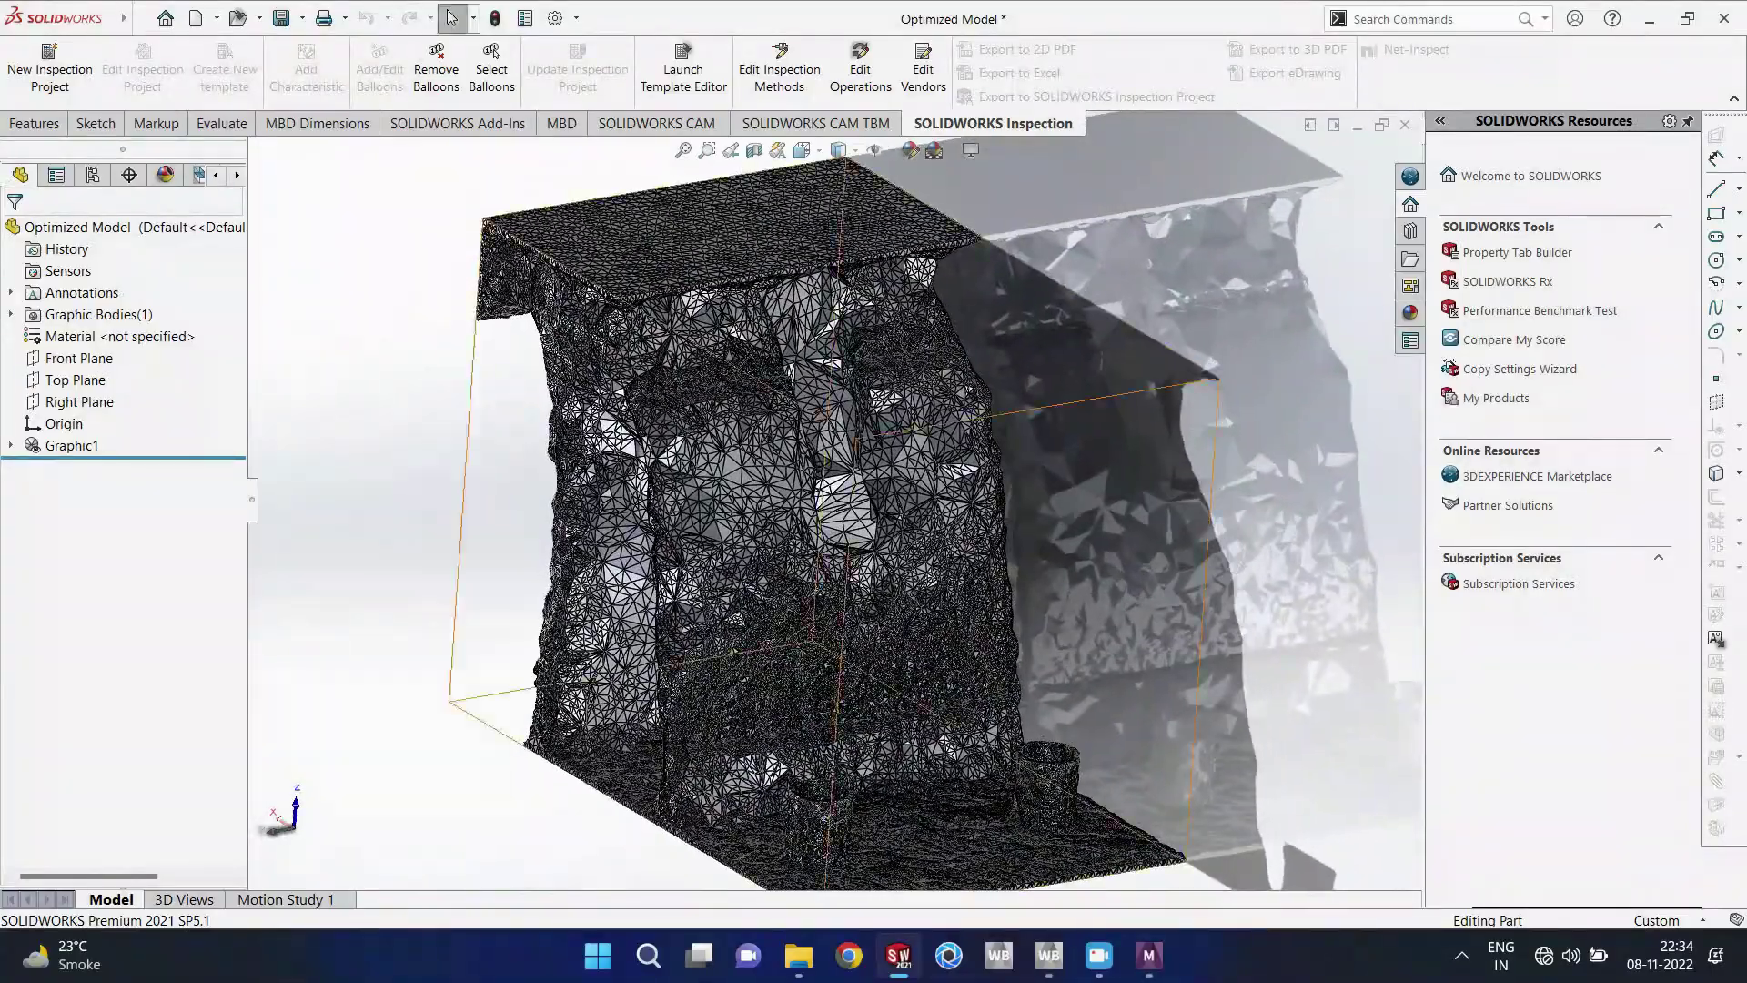
pyautogui.scroll(-6, 669, 455)
pyautogui.scroll(3, 669, 455)
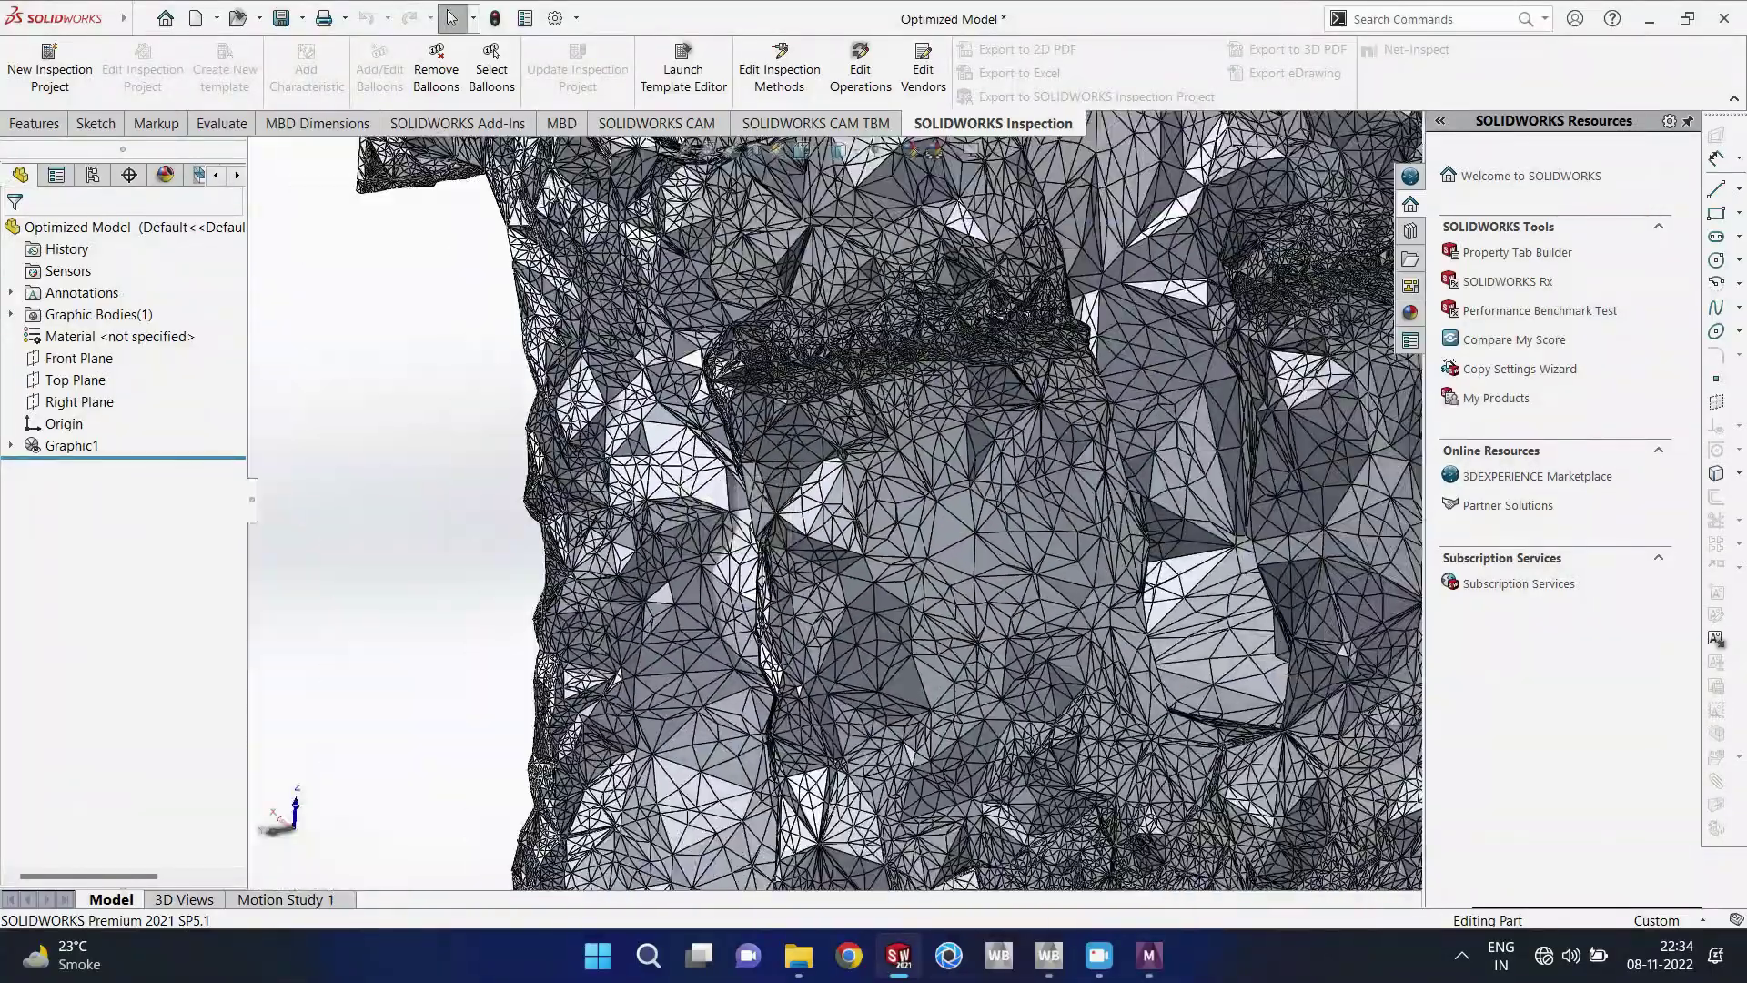
pyautogui.moveTo(739, 496); pyautogui.dragTo(876, 468, button='middle')
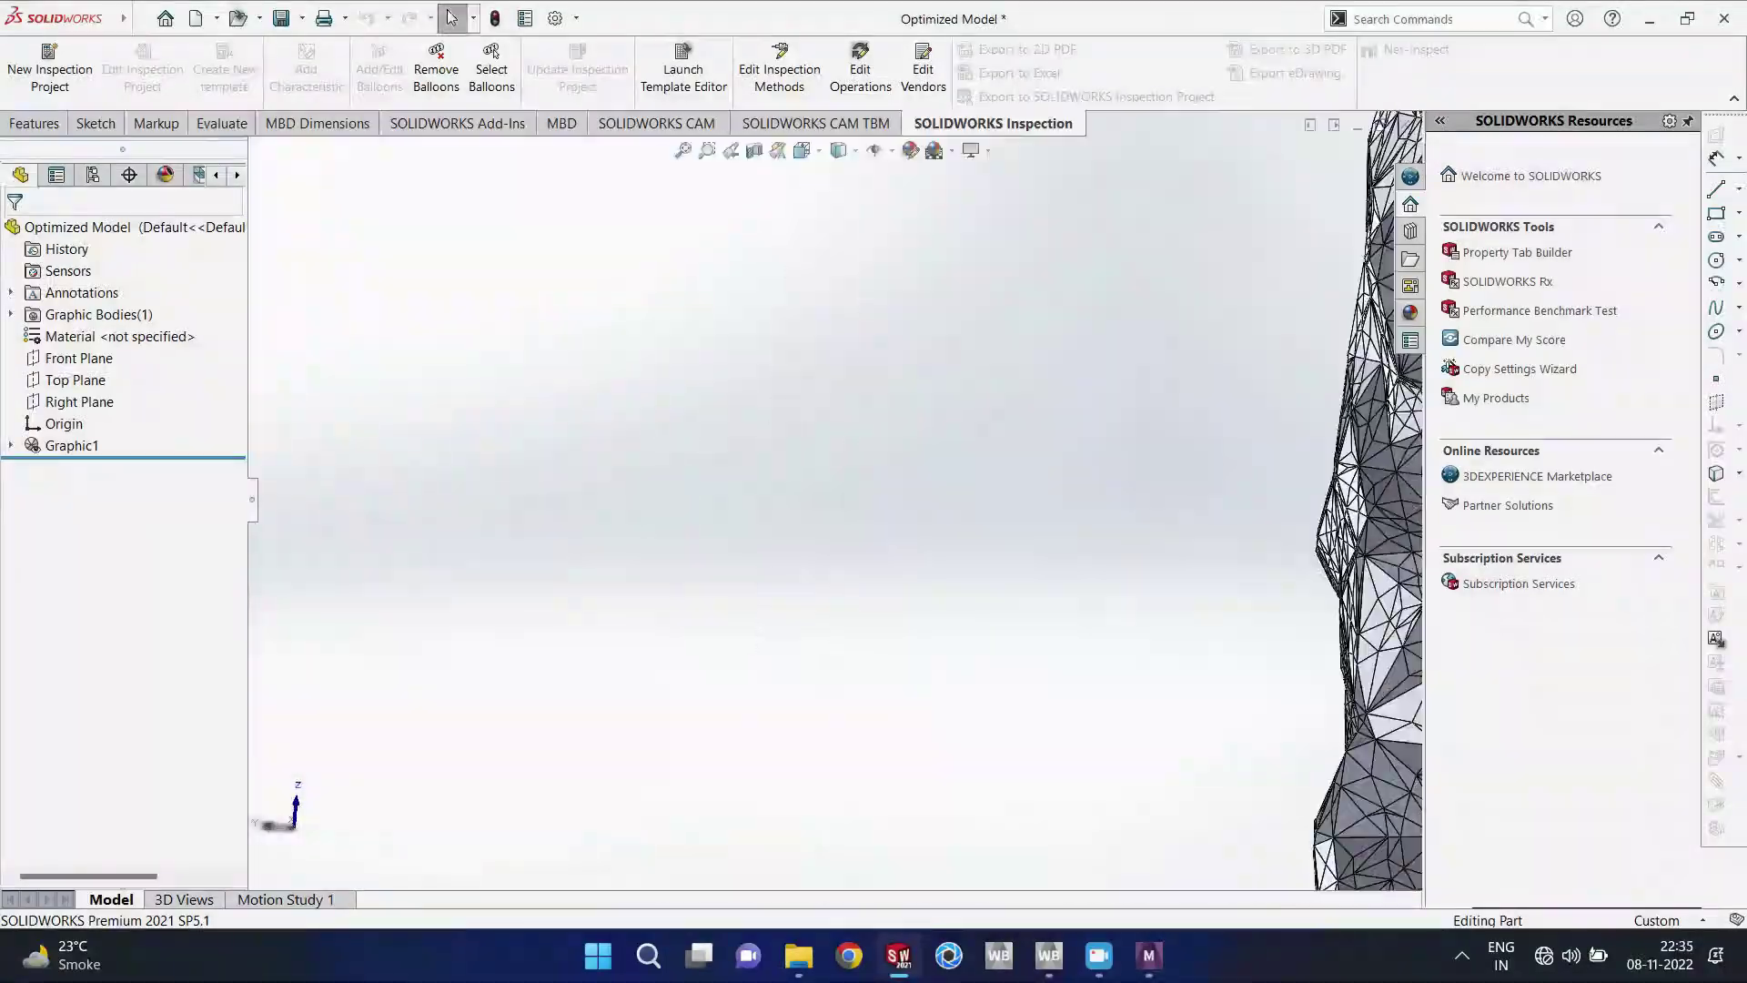
pyautogui.scroll(8, 826, 510)
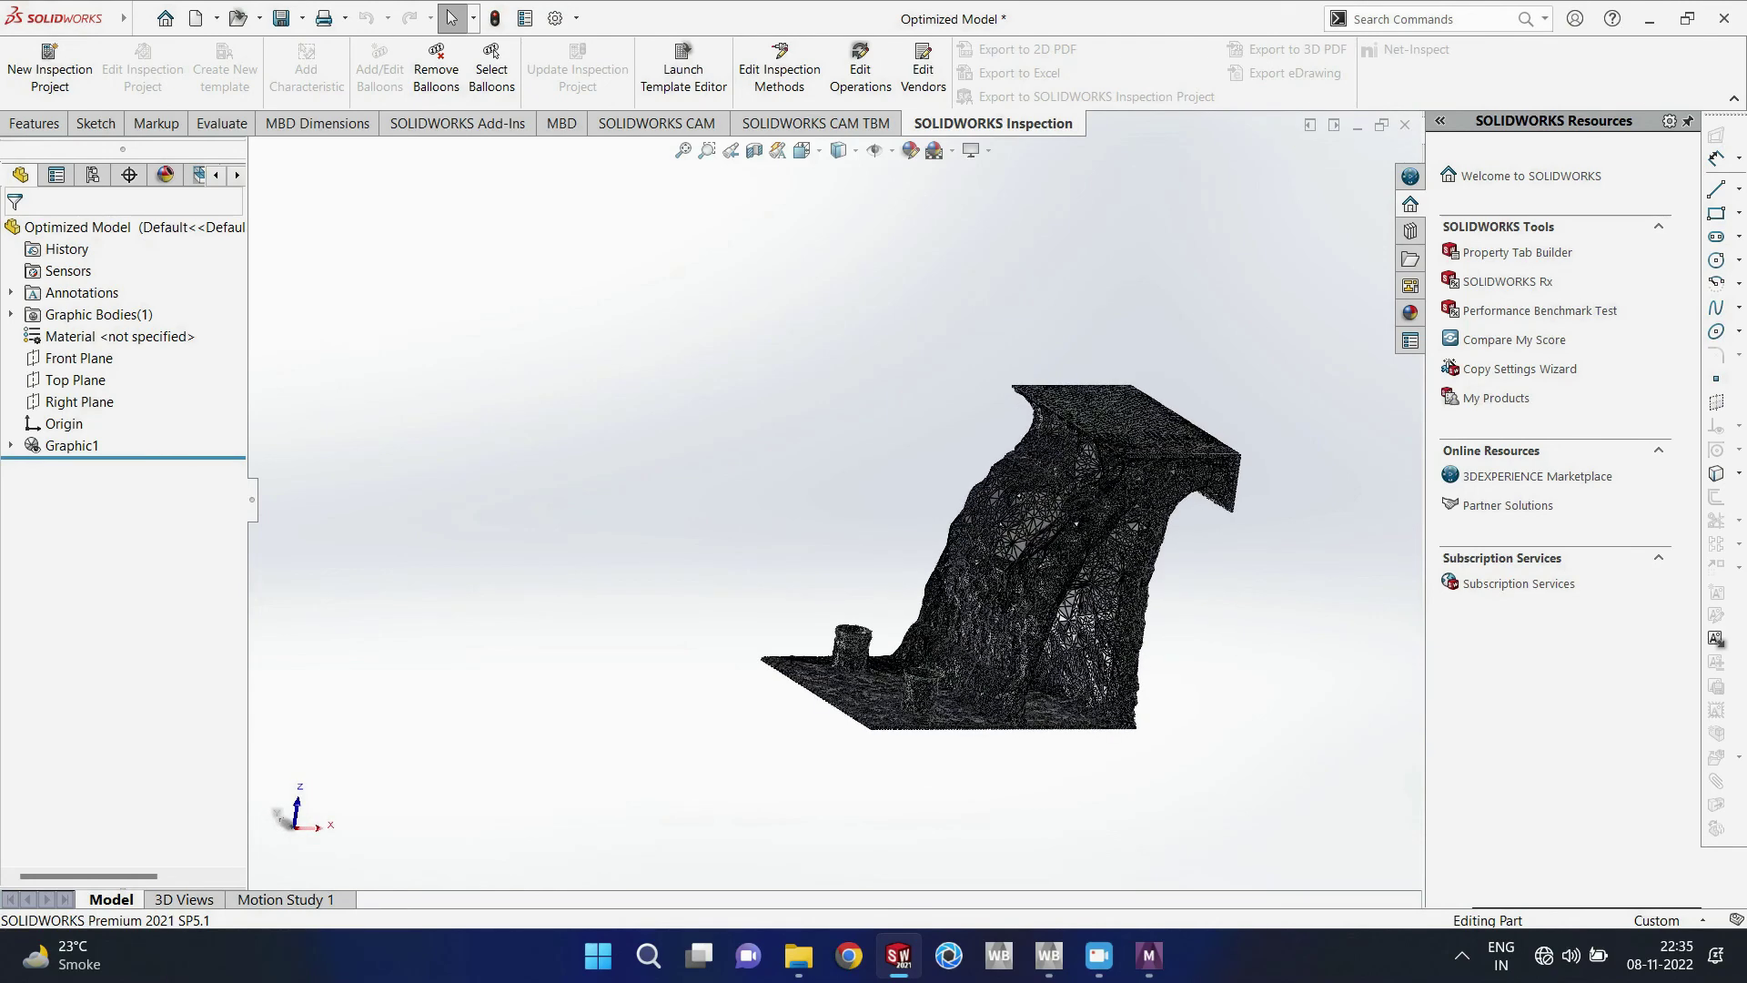
pyautogui.scroll(-2, 1348, 539)
pyautogui.scroll(-1, 790, 677)
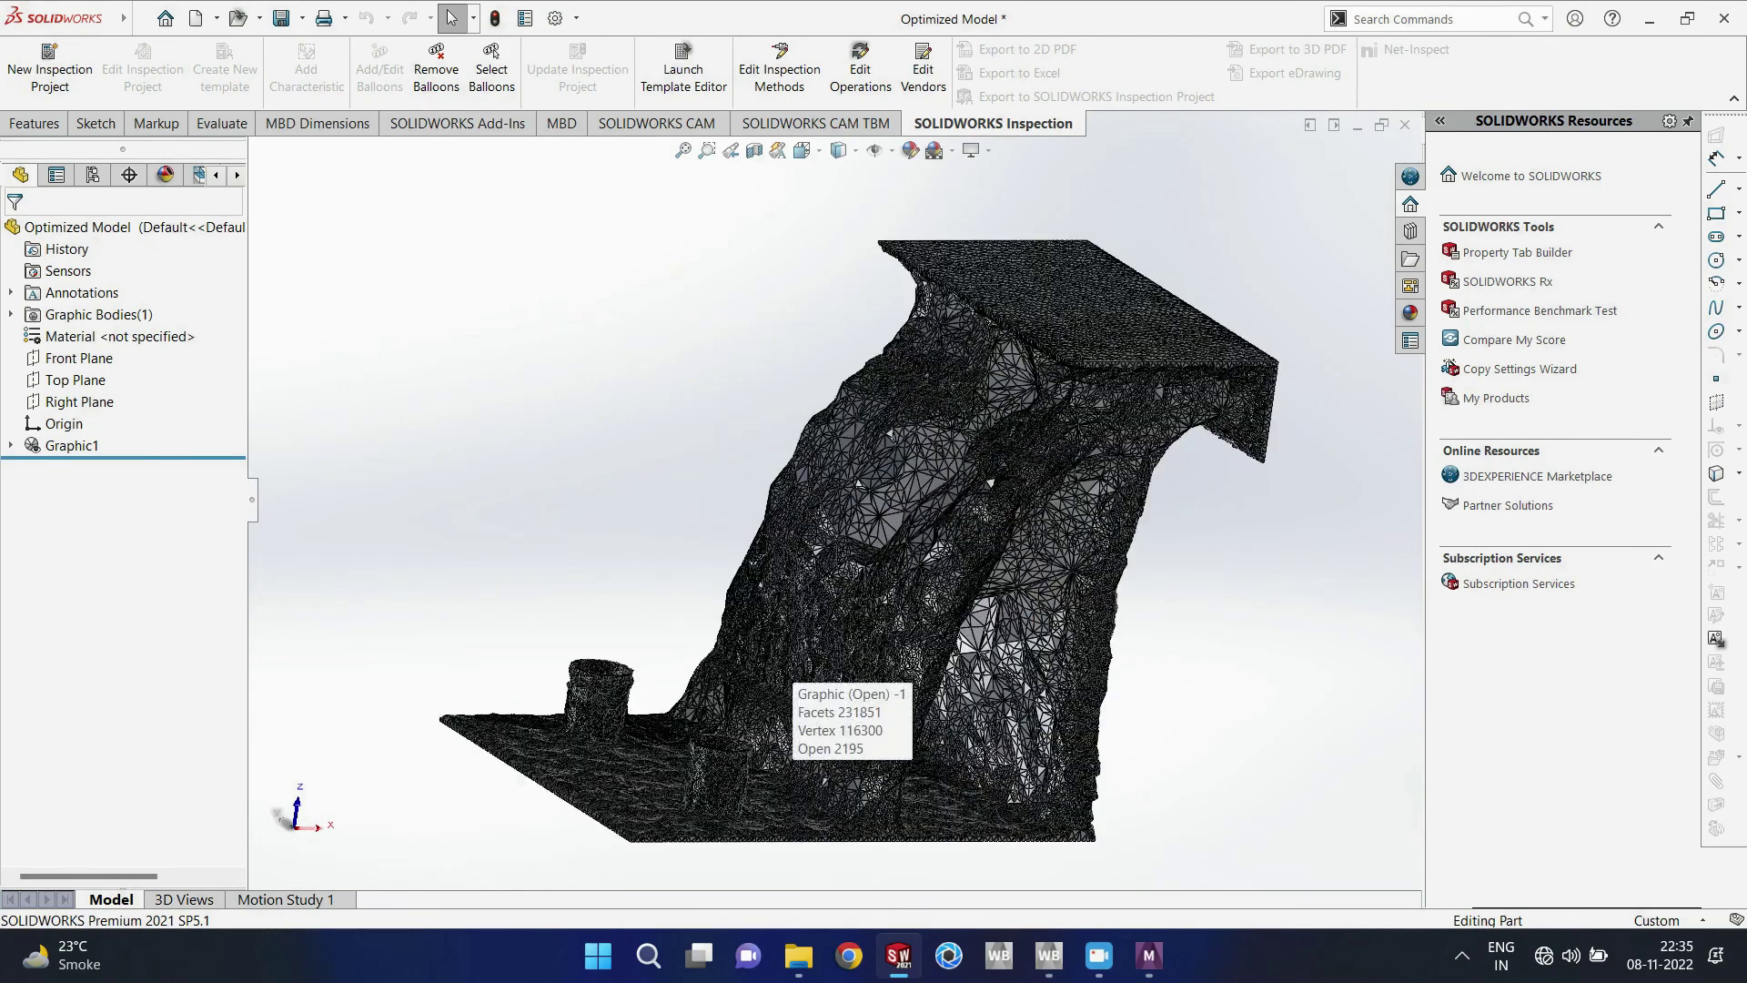
pyautogui.moveTo(790, 677); pyautogui.dragTo(810, 685, button='middle')
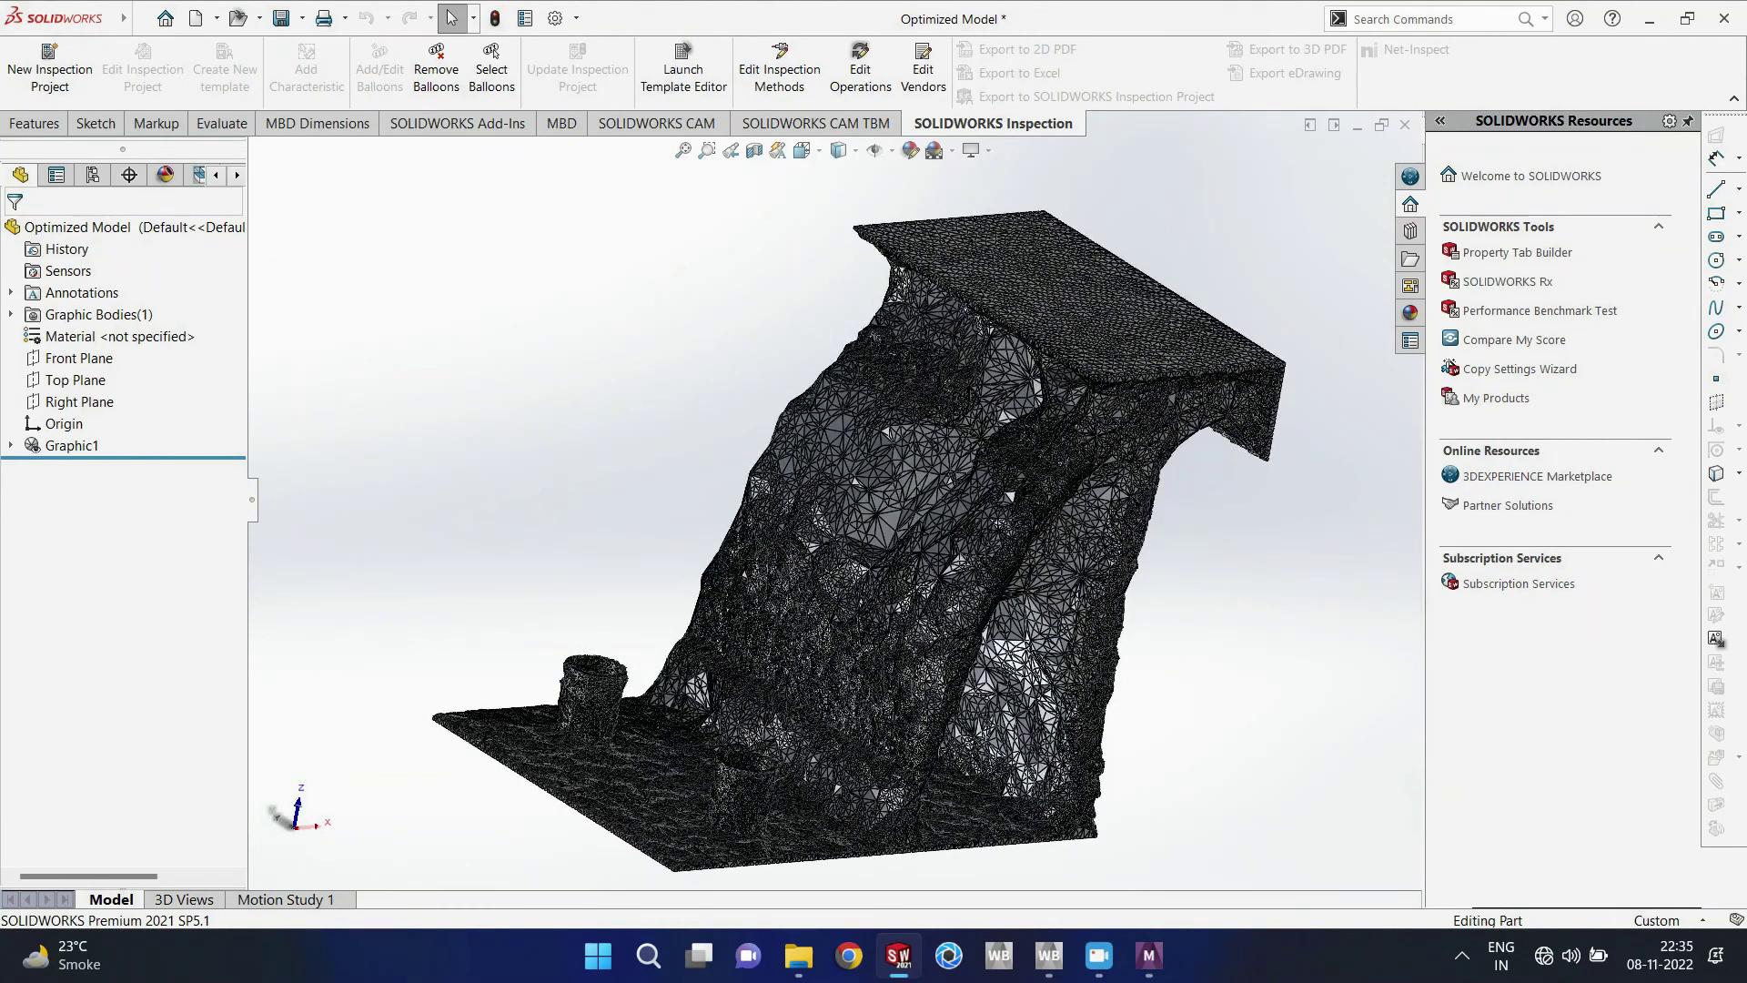